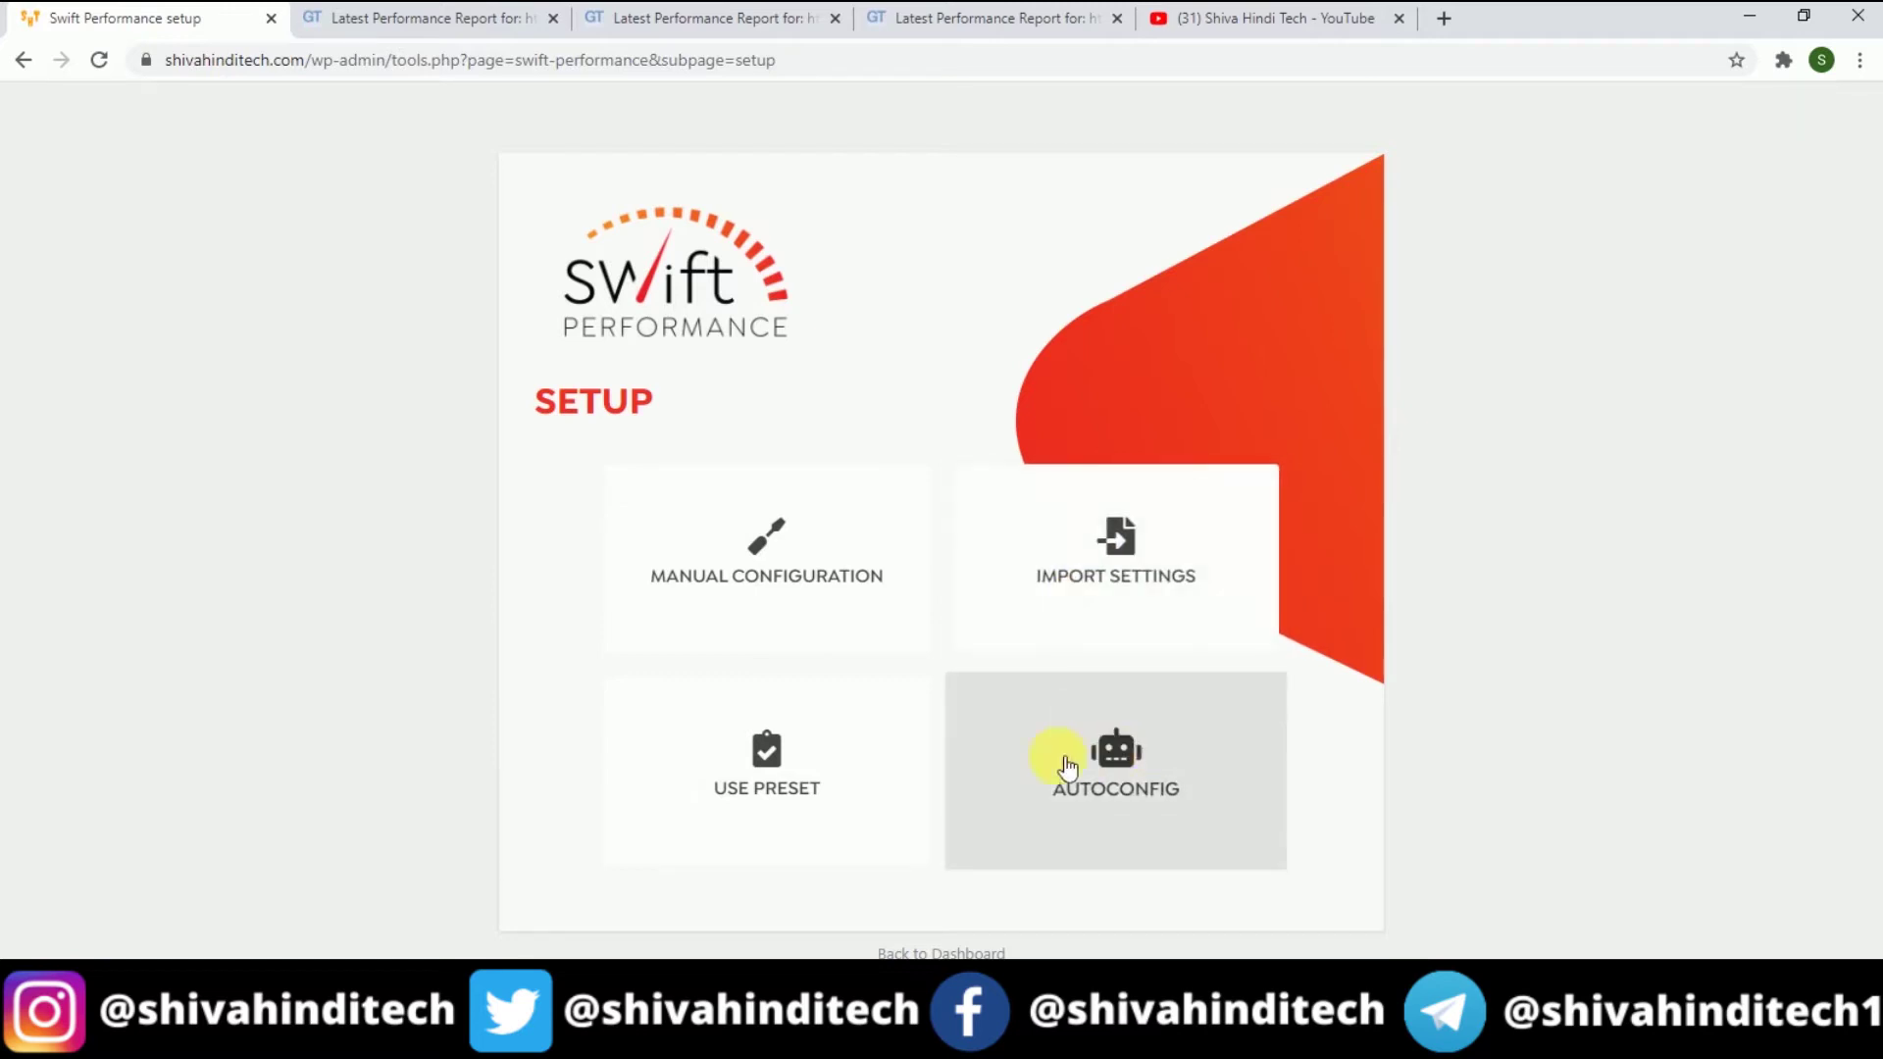
# Run Autoconfig, skip the Cloudflare credentials, and open the full Swift Performance settings.
pyautogui.click(1158, 743)
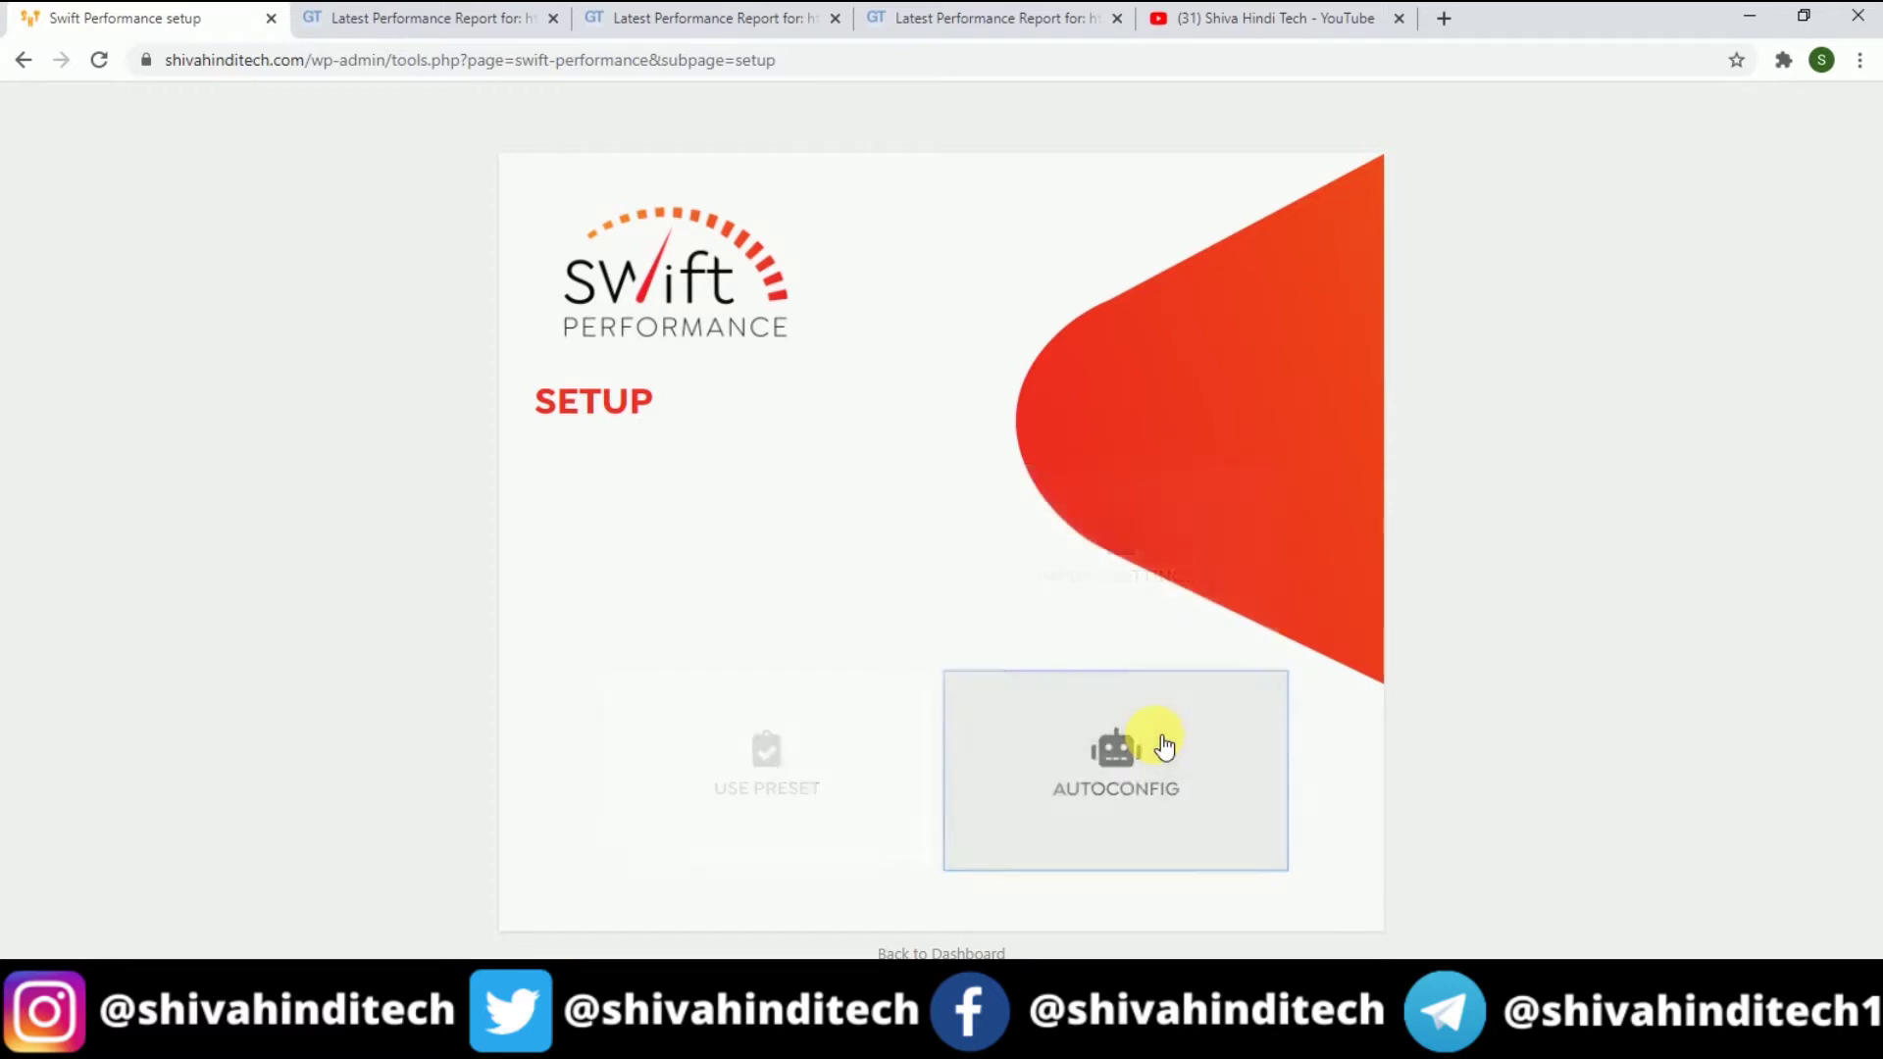
pyautogui.click(1189, 587)
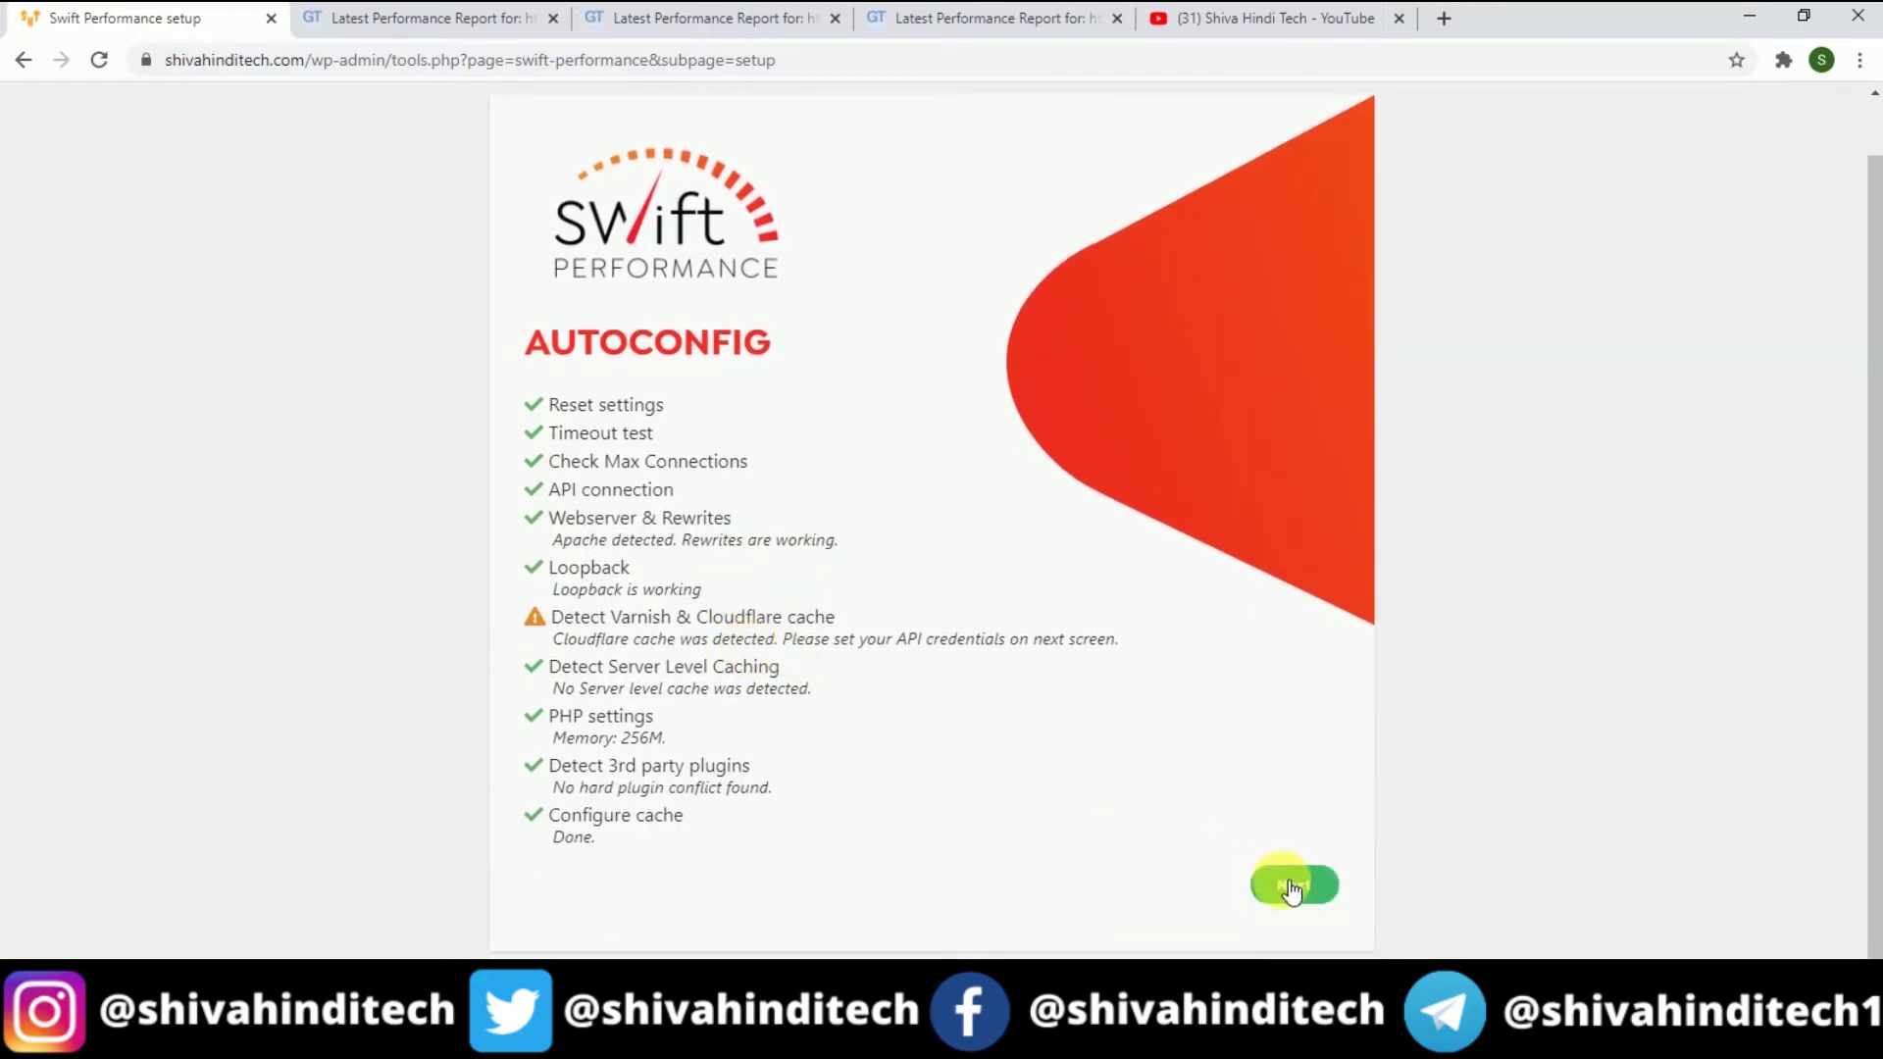
pyautogui.click(1293, 886)
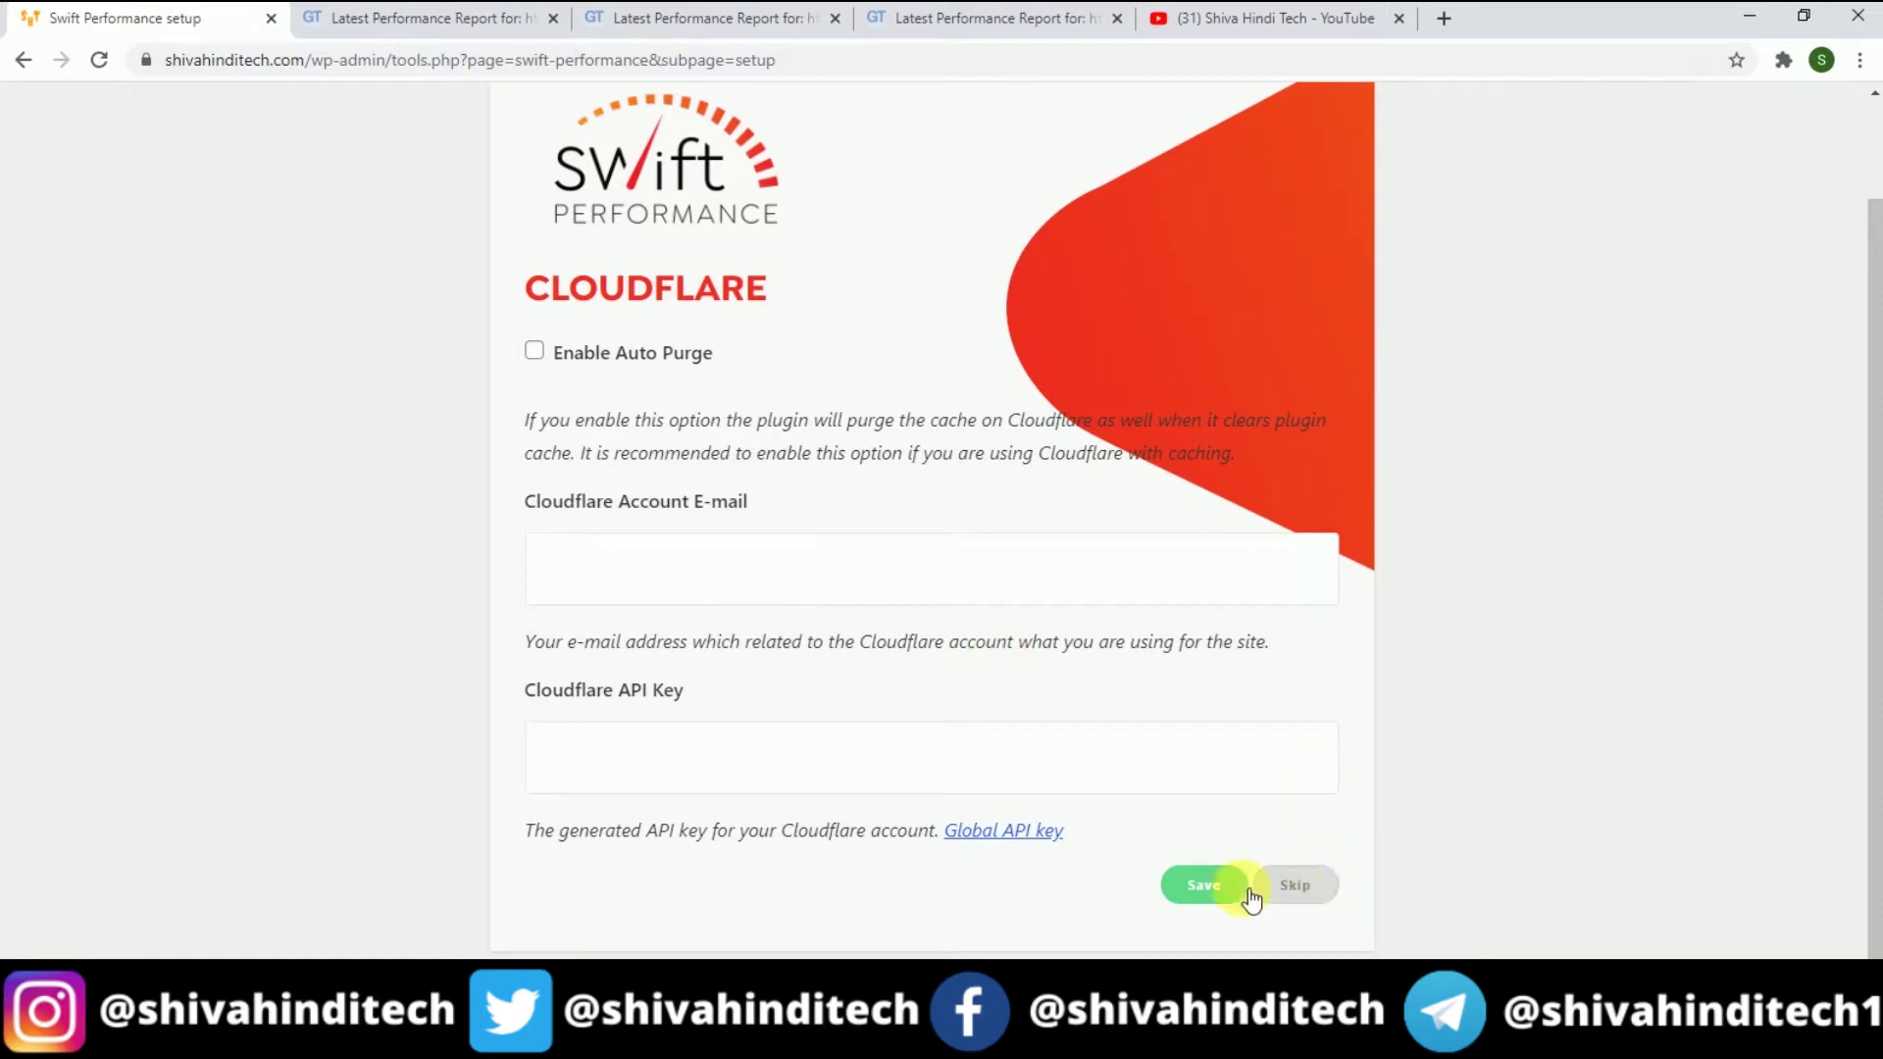
pyautogui.click(1299, 884)
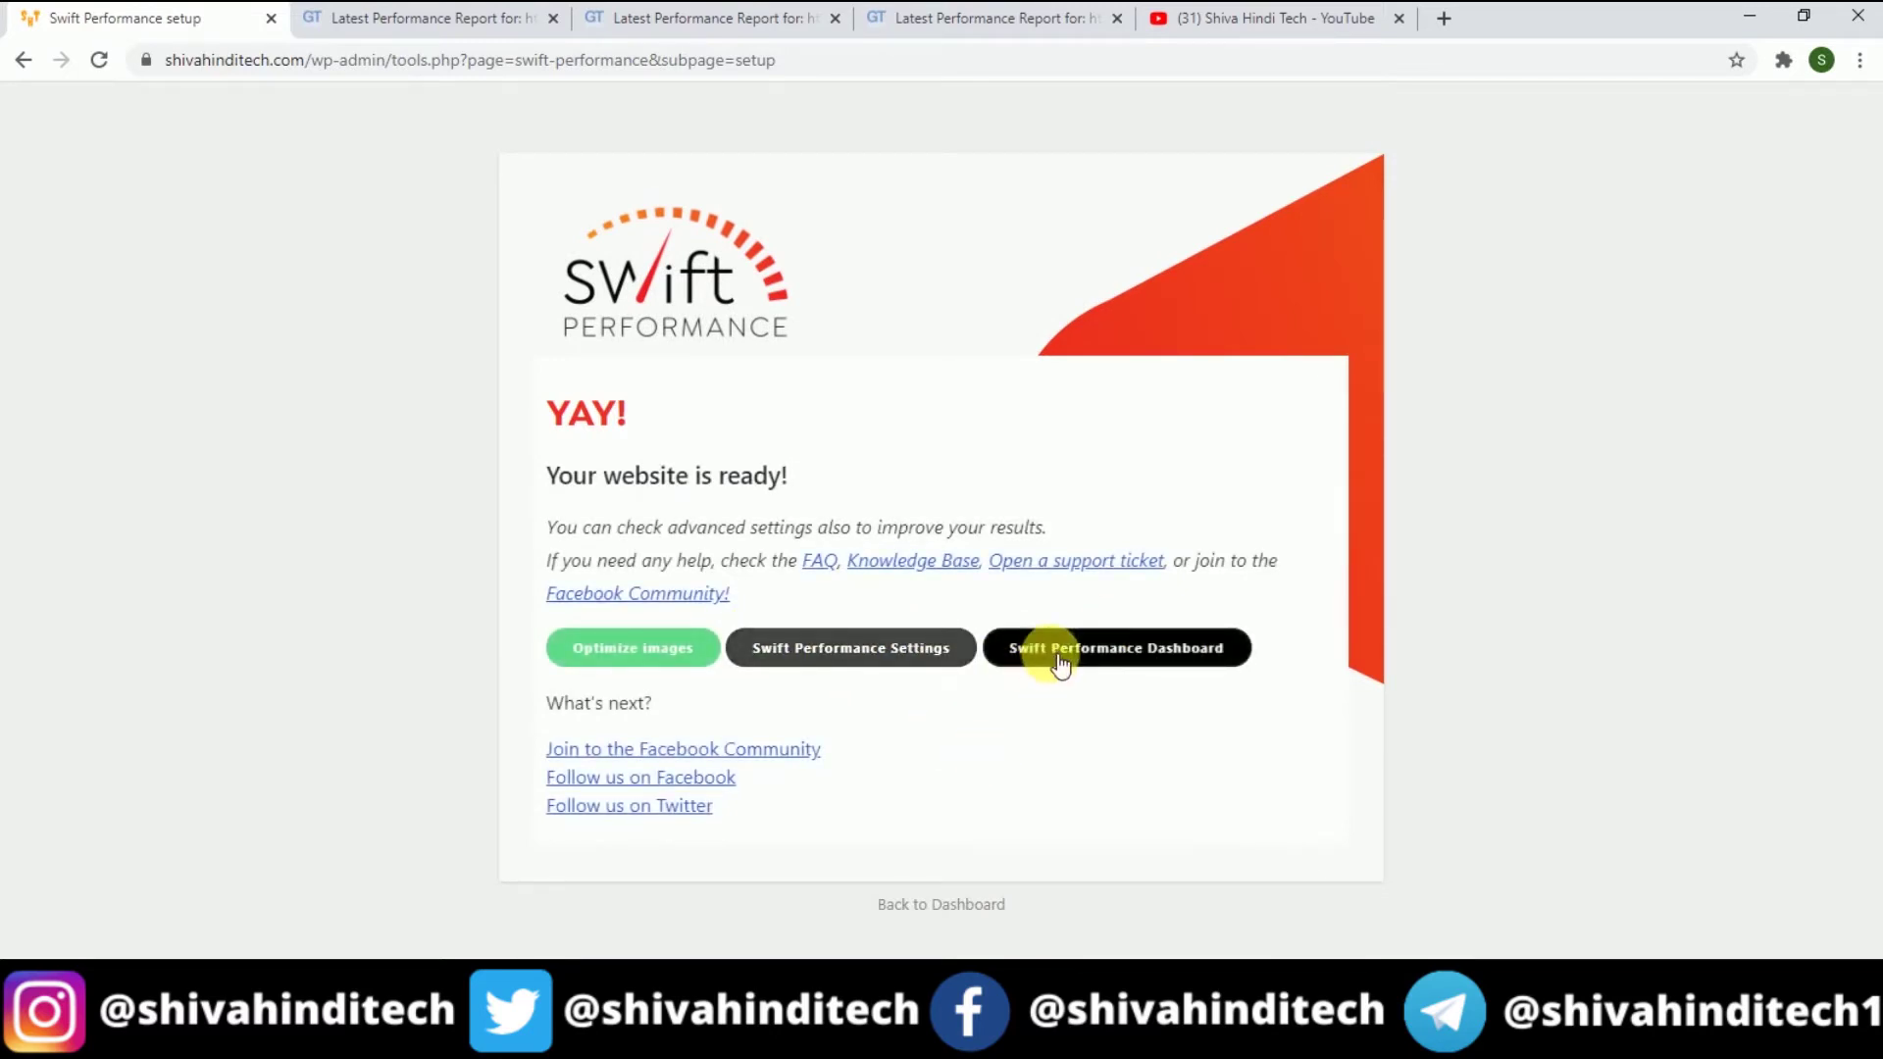
pyautogui.click(850, 649)
pyautogui.click(990, 17)
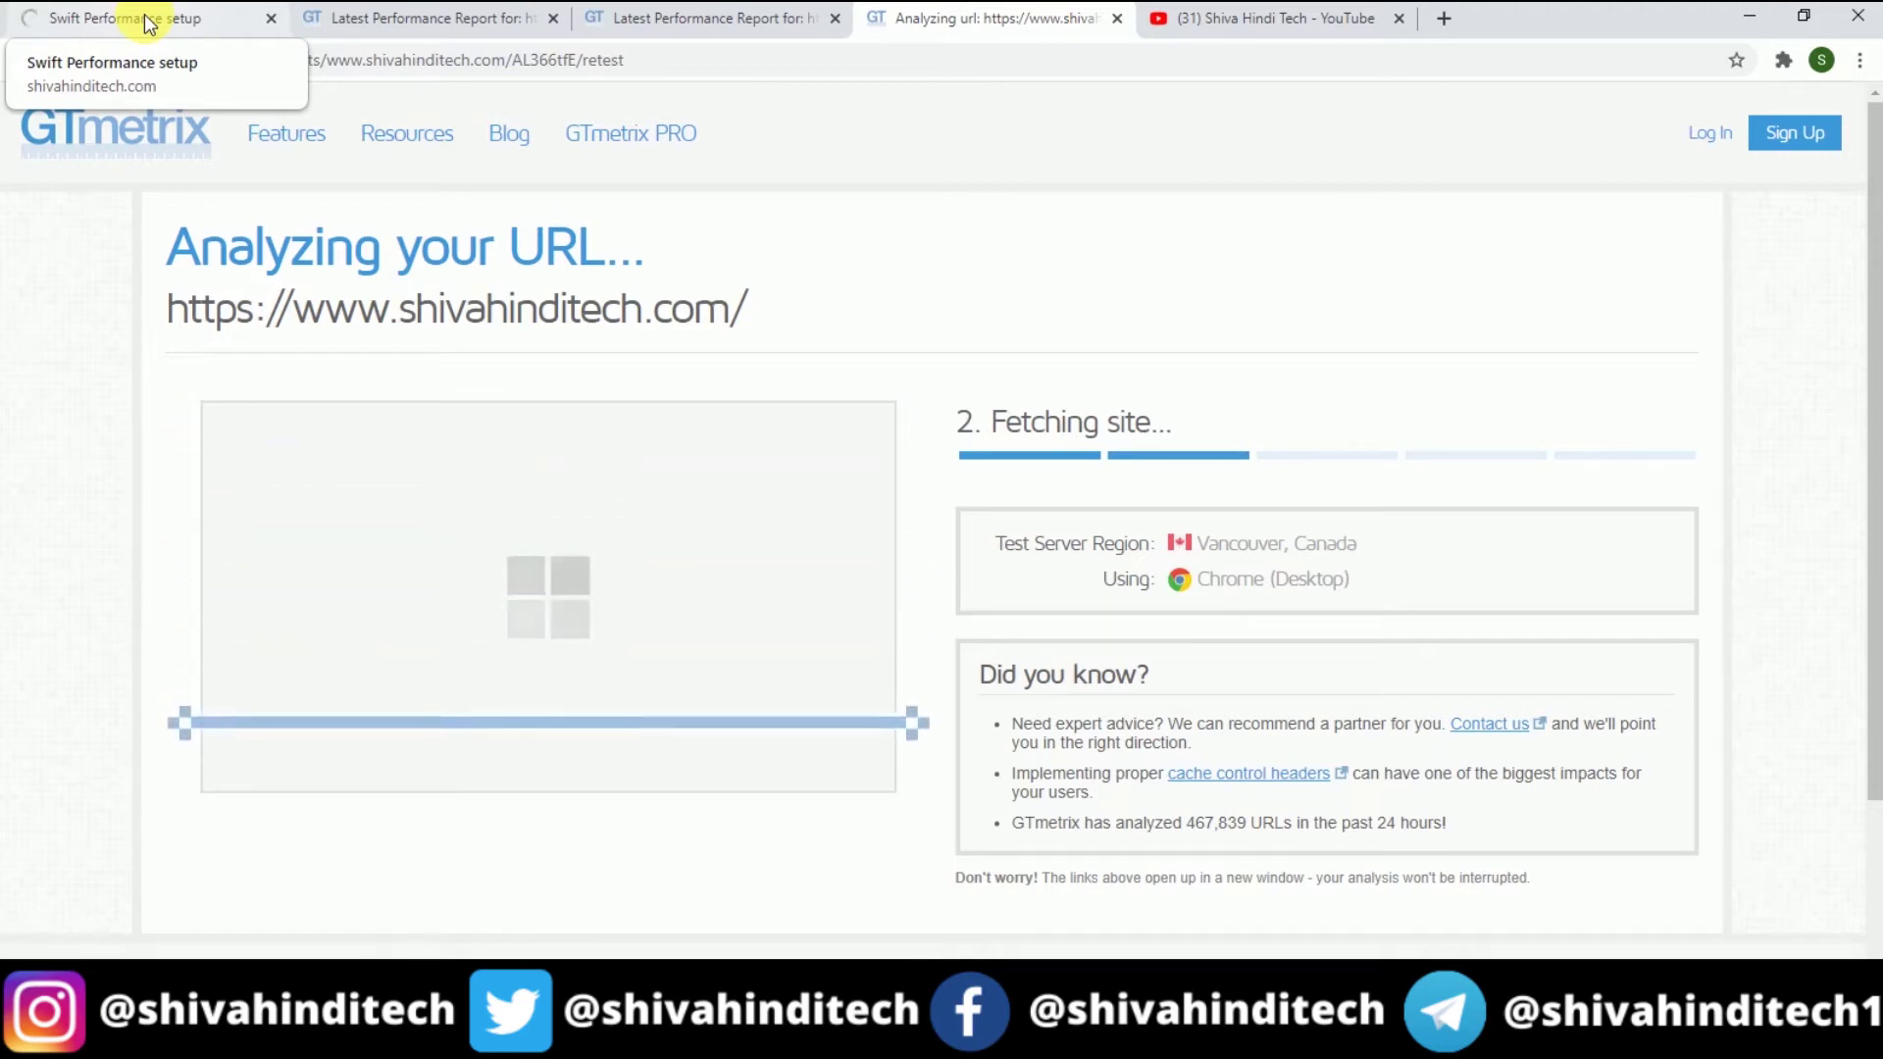
# Check the new GTmetrix report: 6.9s fully loaded, PageSpeed 93%, YSlow 98%.
pyautogui.click(144, 17)
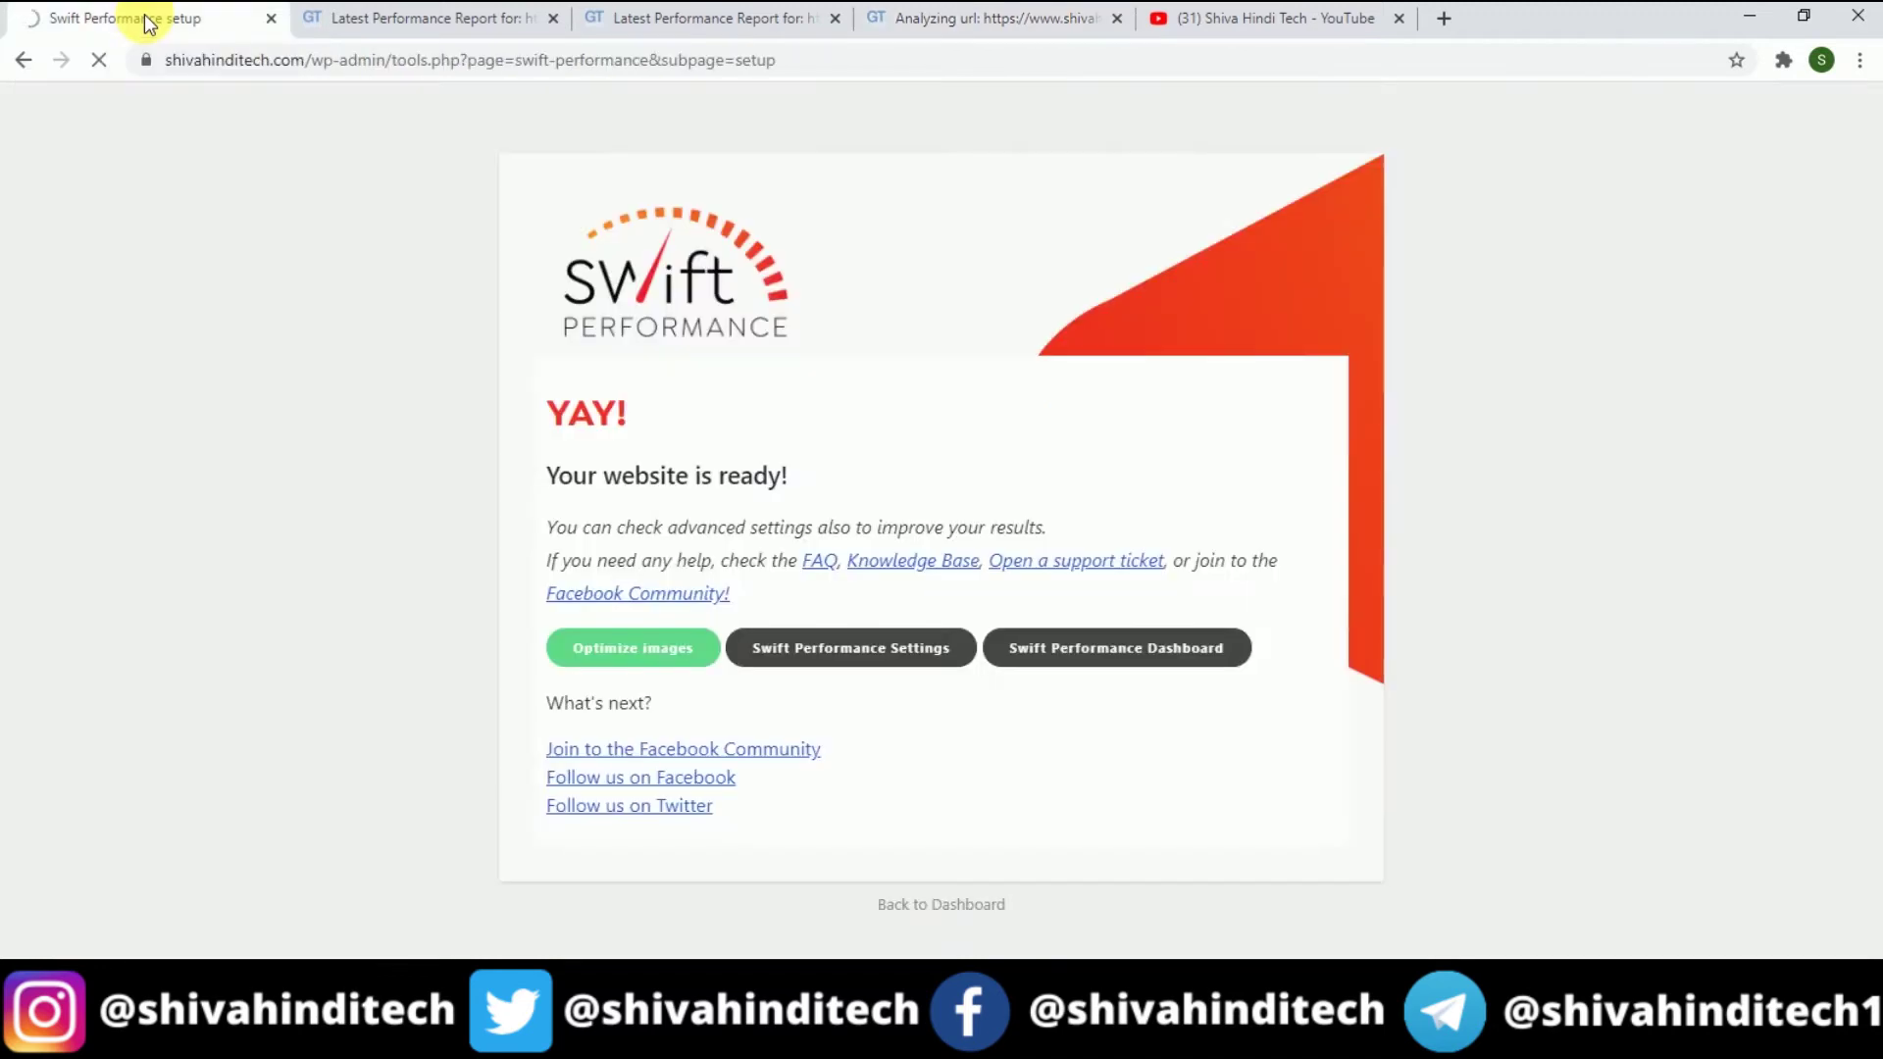
pyautogui.click(989, 28)
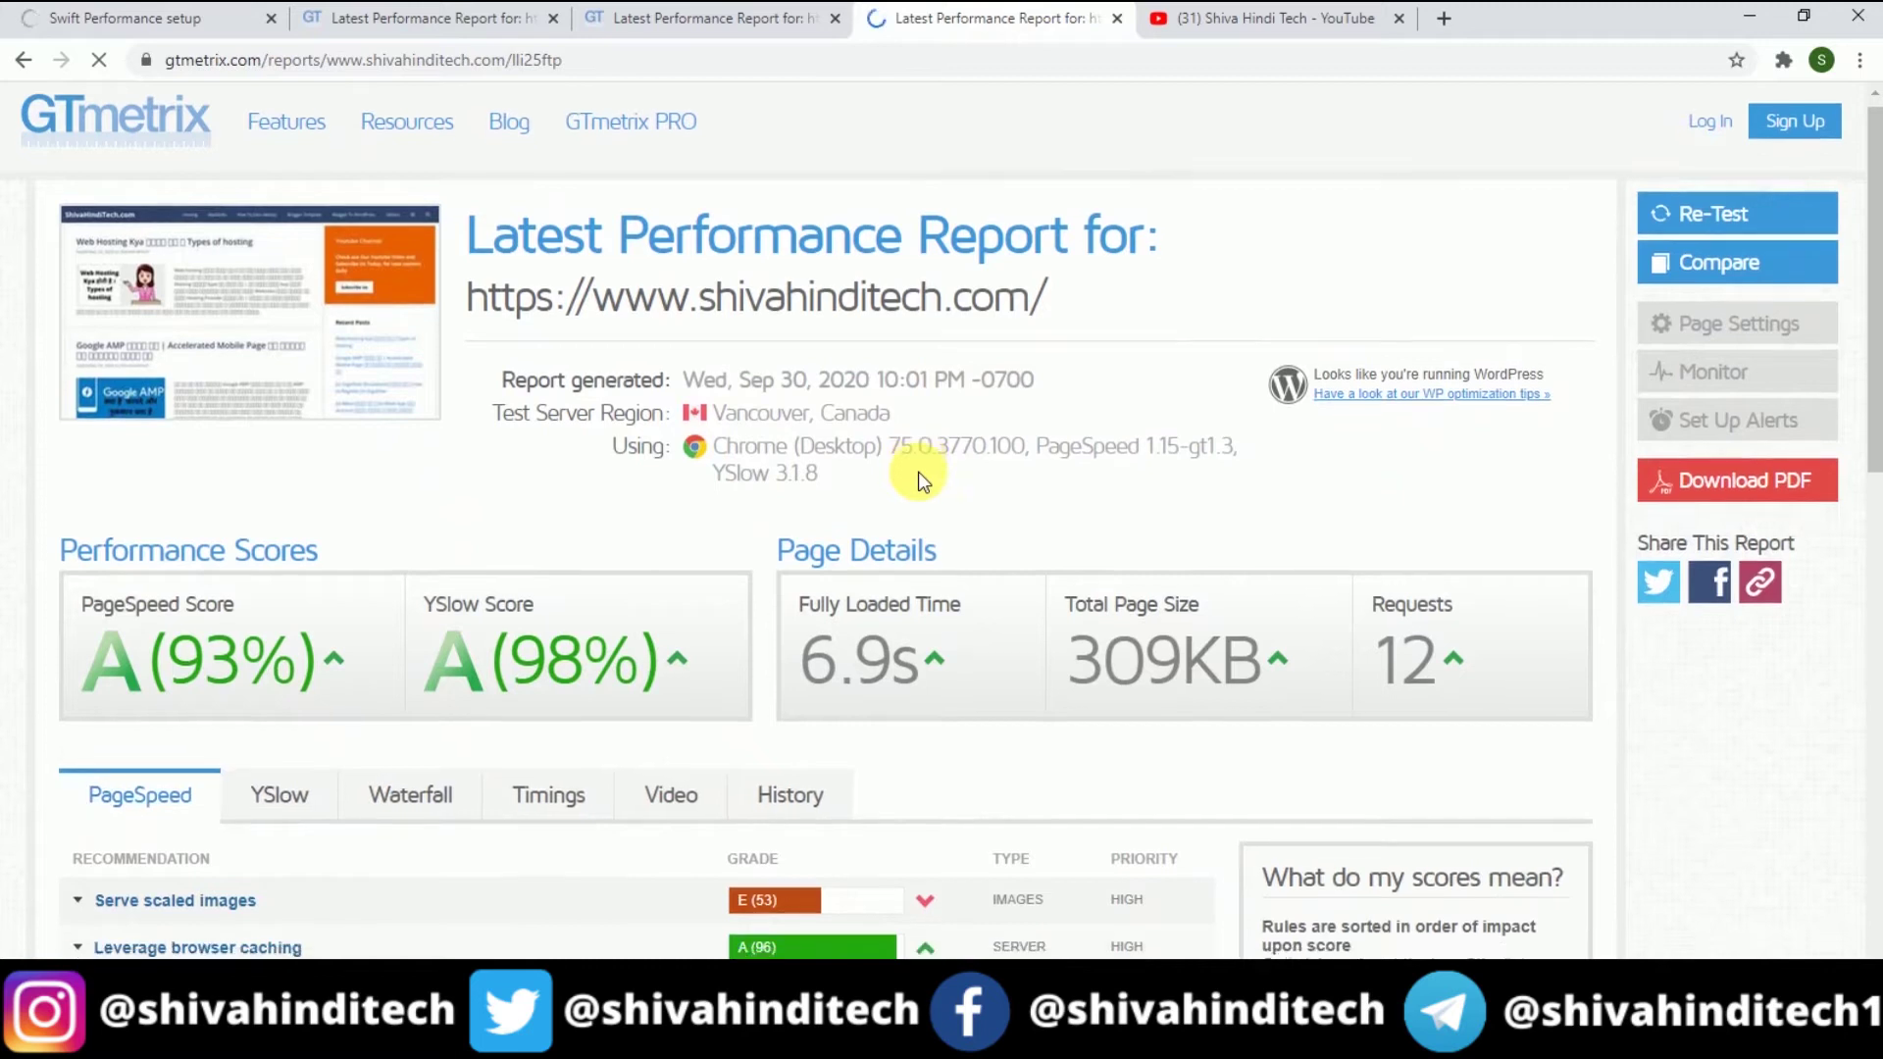
pyautogui.scroll(-1, 912, 550)
pyautogui.moveTo(883, 604); pyautogui.dragTo(845, 602)
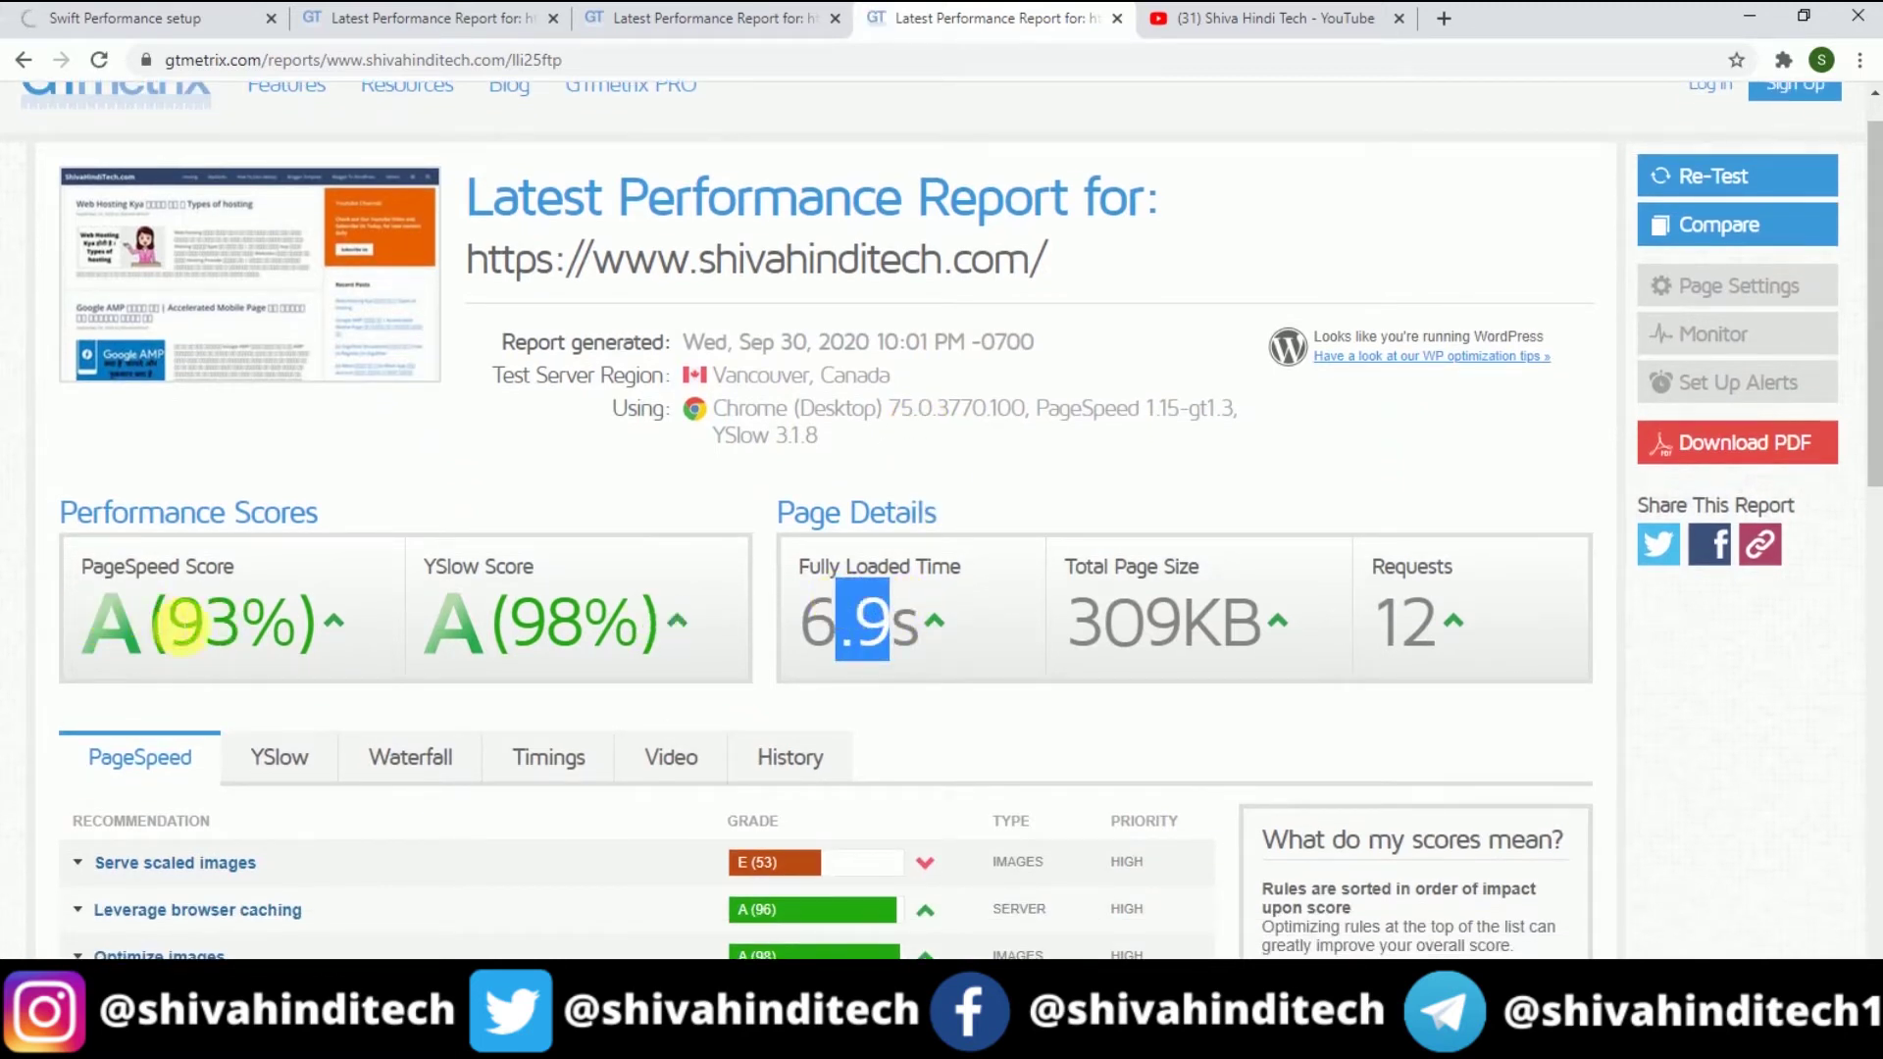
pyautogui.moveTo(162, 620); pyautogui.dragTo(253, 630)
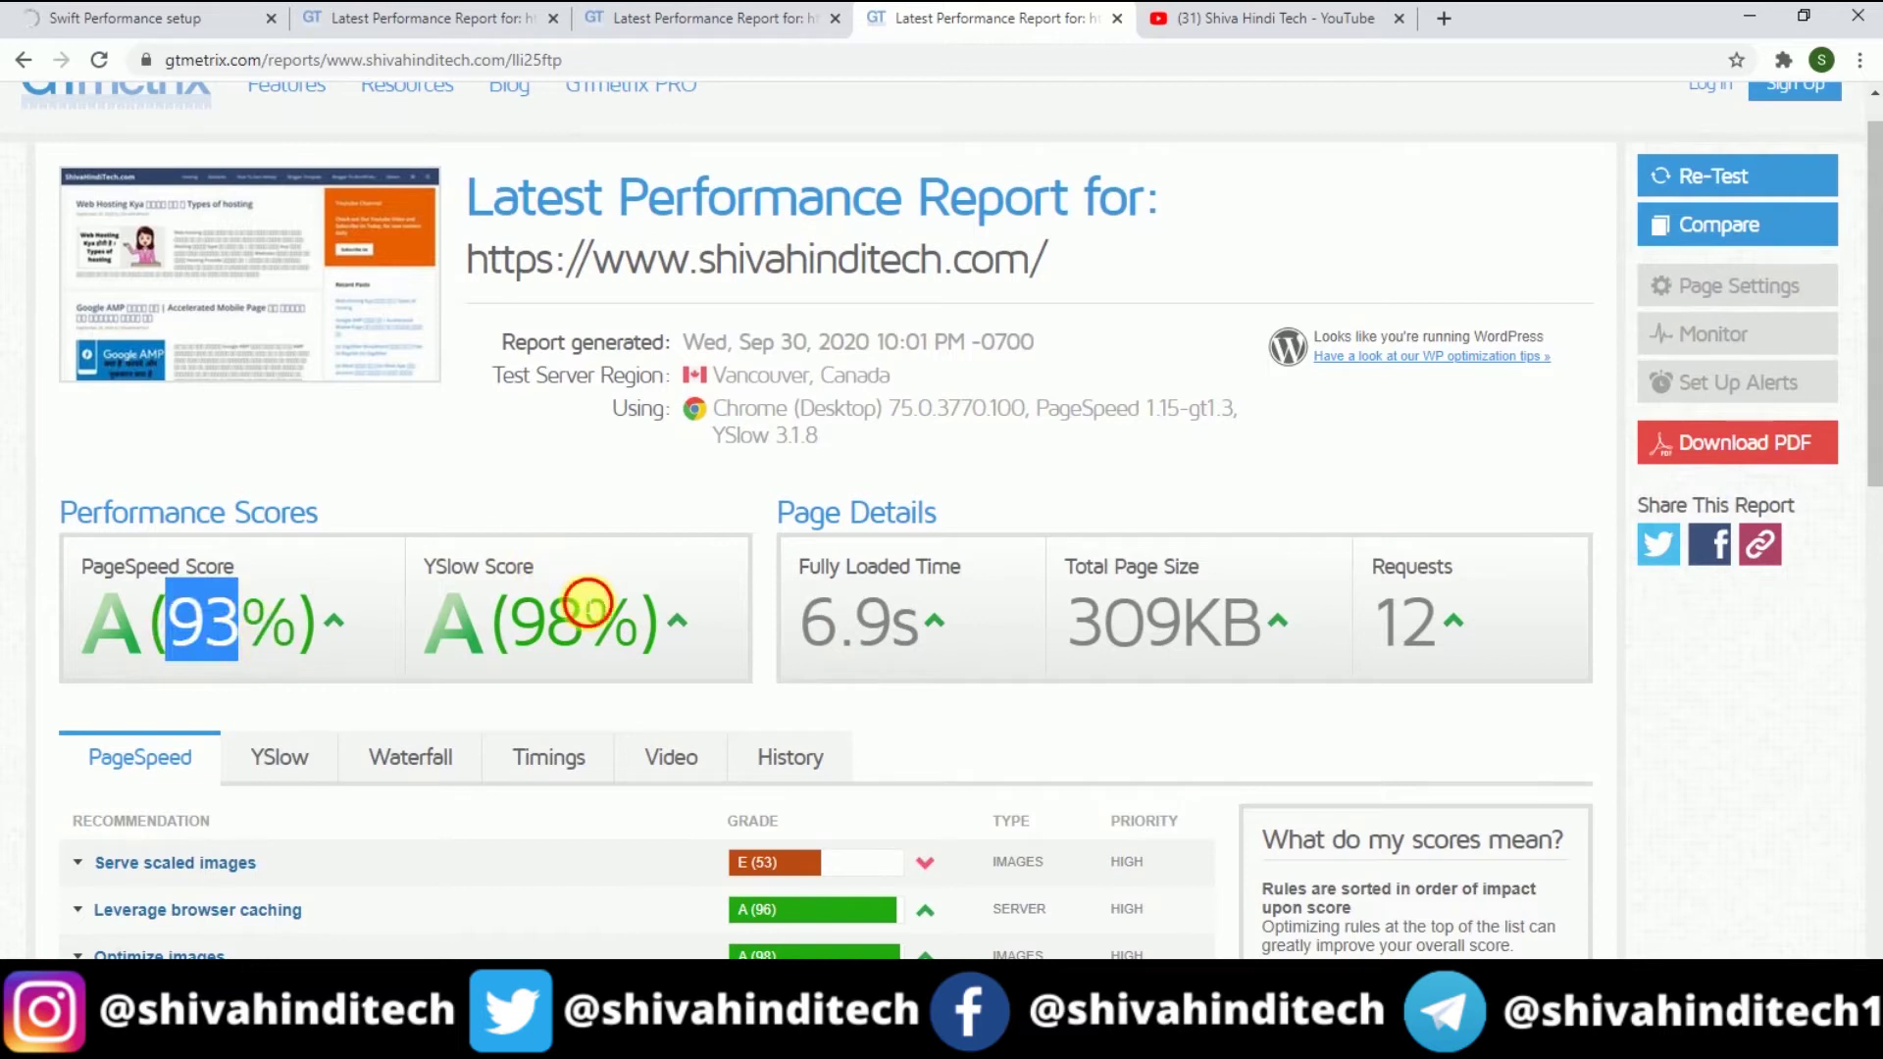
pyautogui.moveTo(585, 616); pyautogui.dragTo(528, 616)
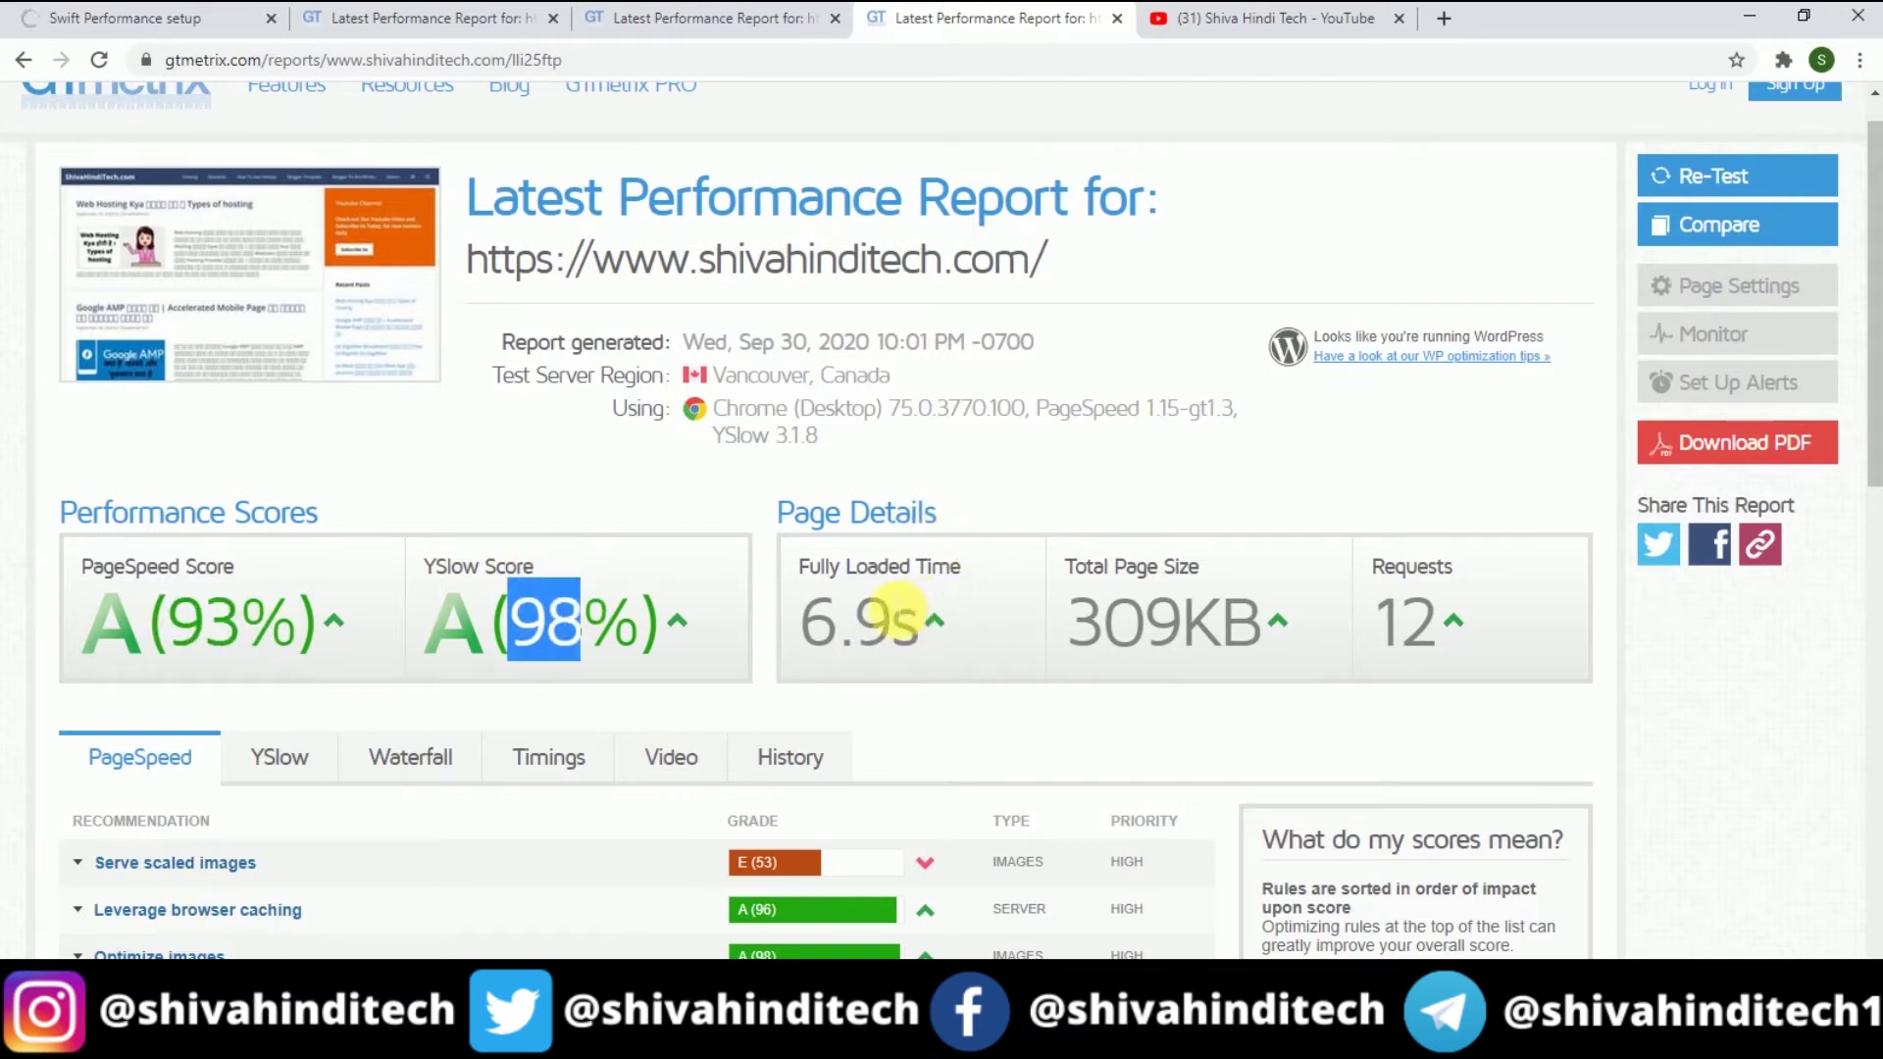
pyautogui.moveTo(895, 607); pyautogui.dragTo(815, 614)
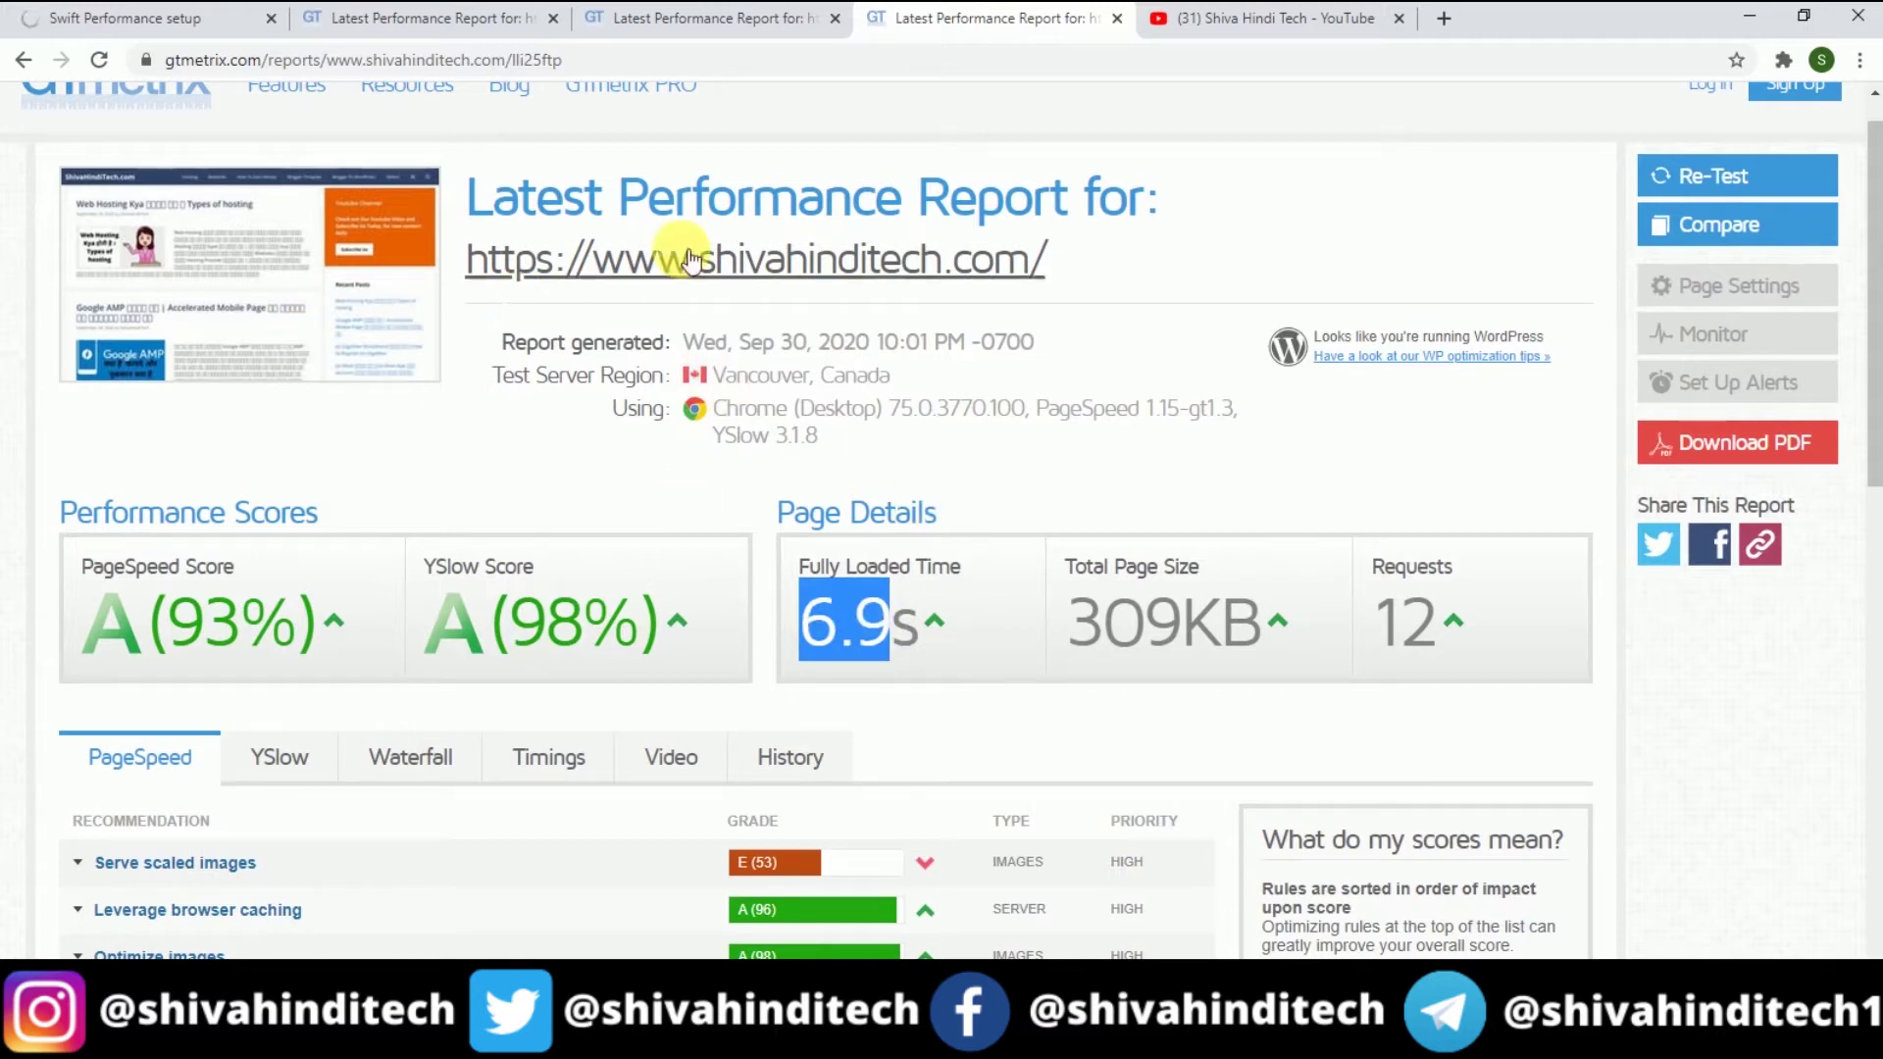
# Compare it with the earlier report's 2.2s fully loaded time.
pyautogui.click(479, 19)
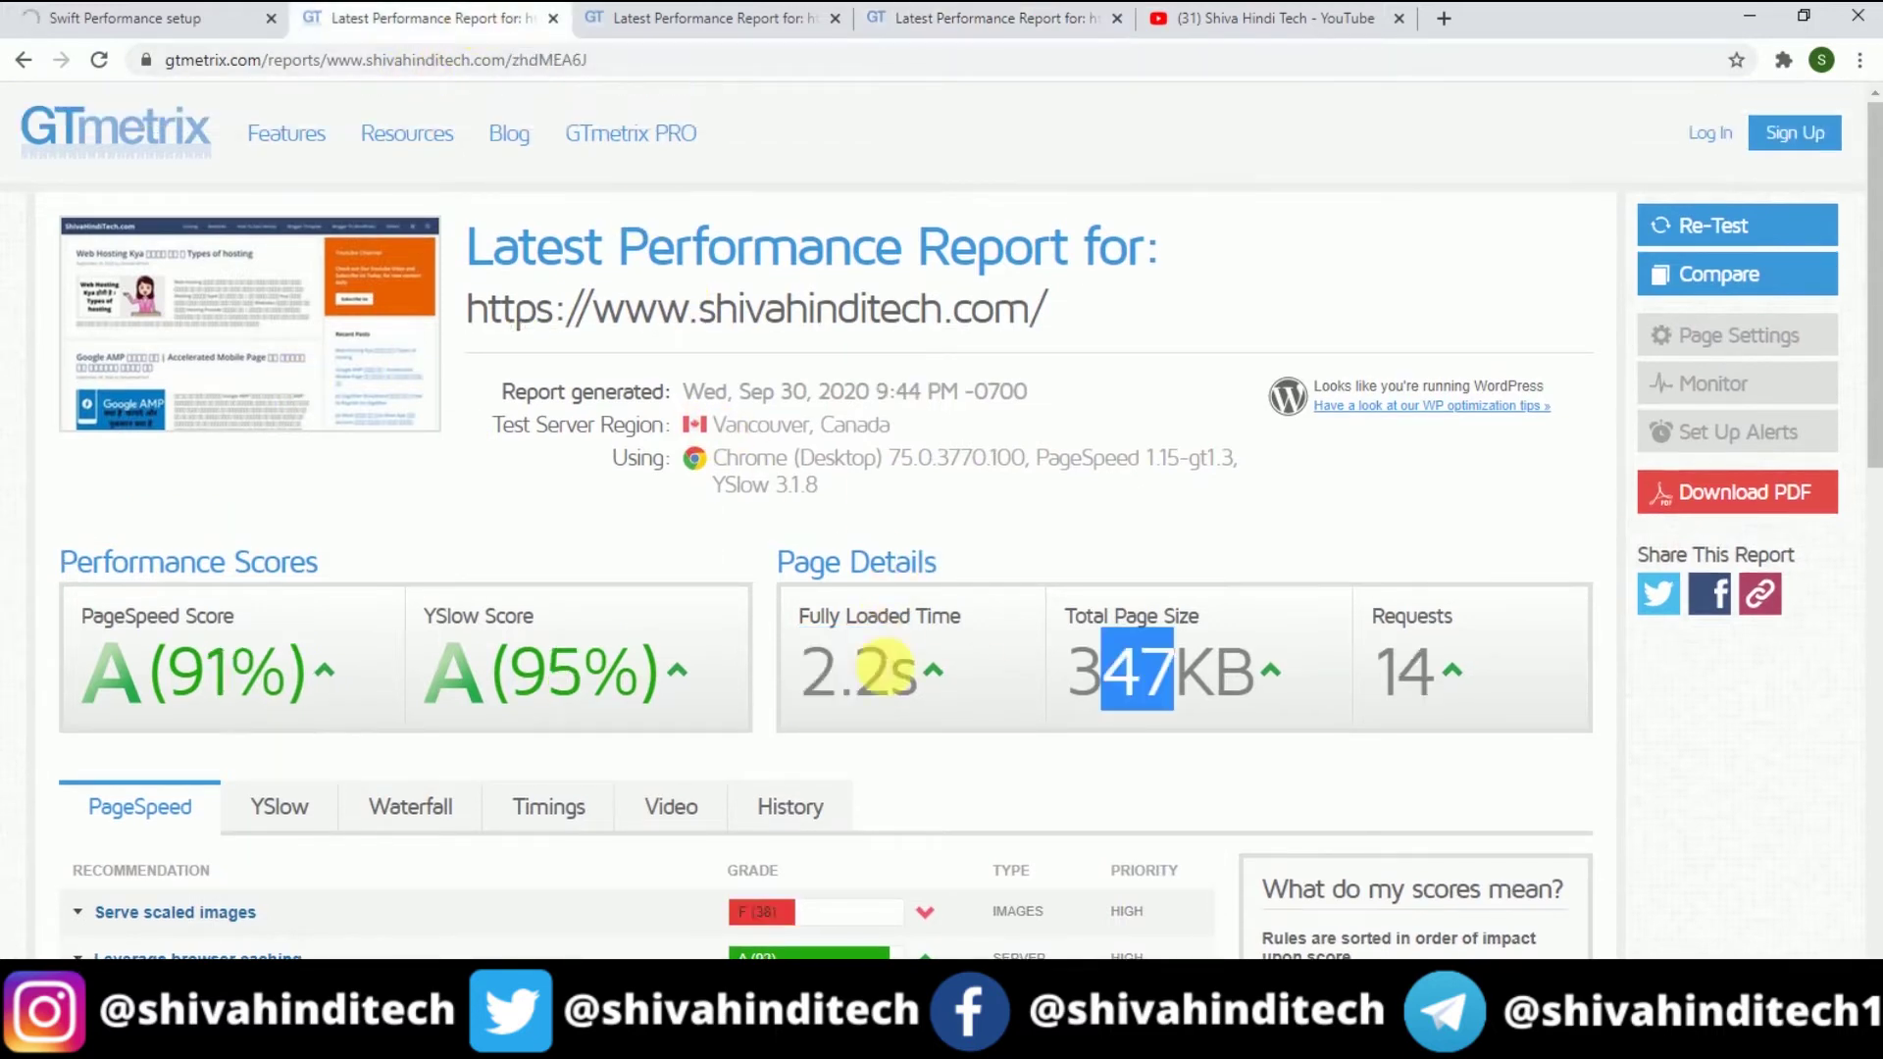
pyautogui.moveTo(888, 673); pyautogui.dragTo(798, 677)
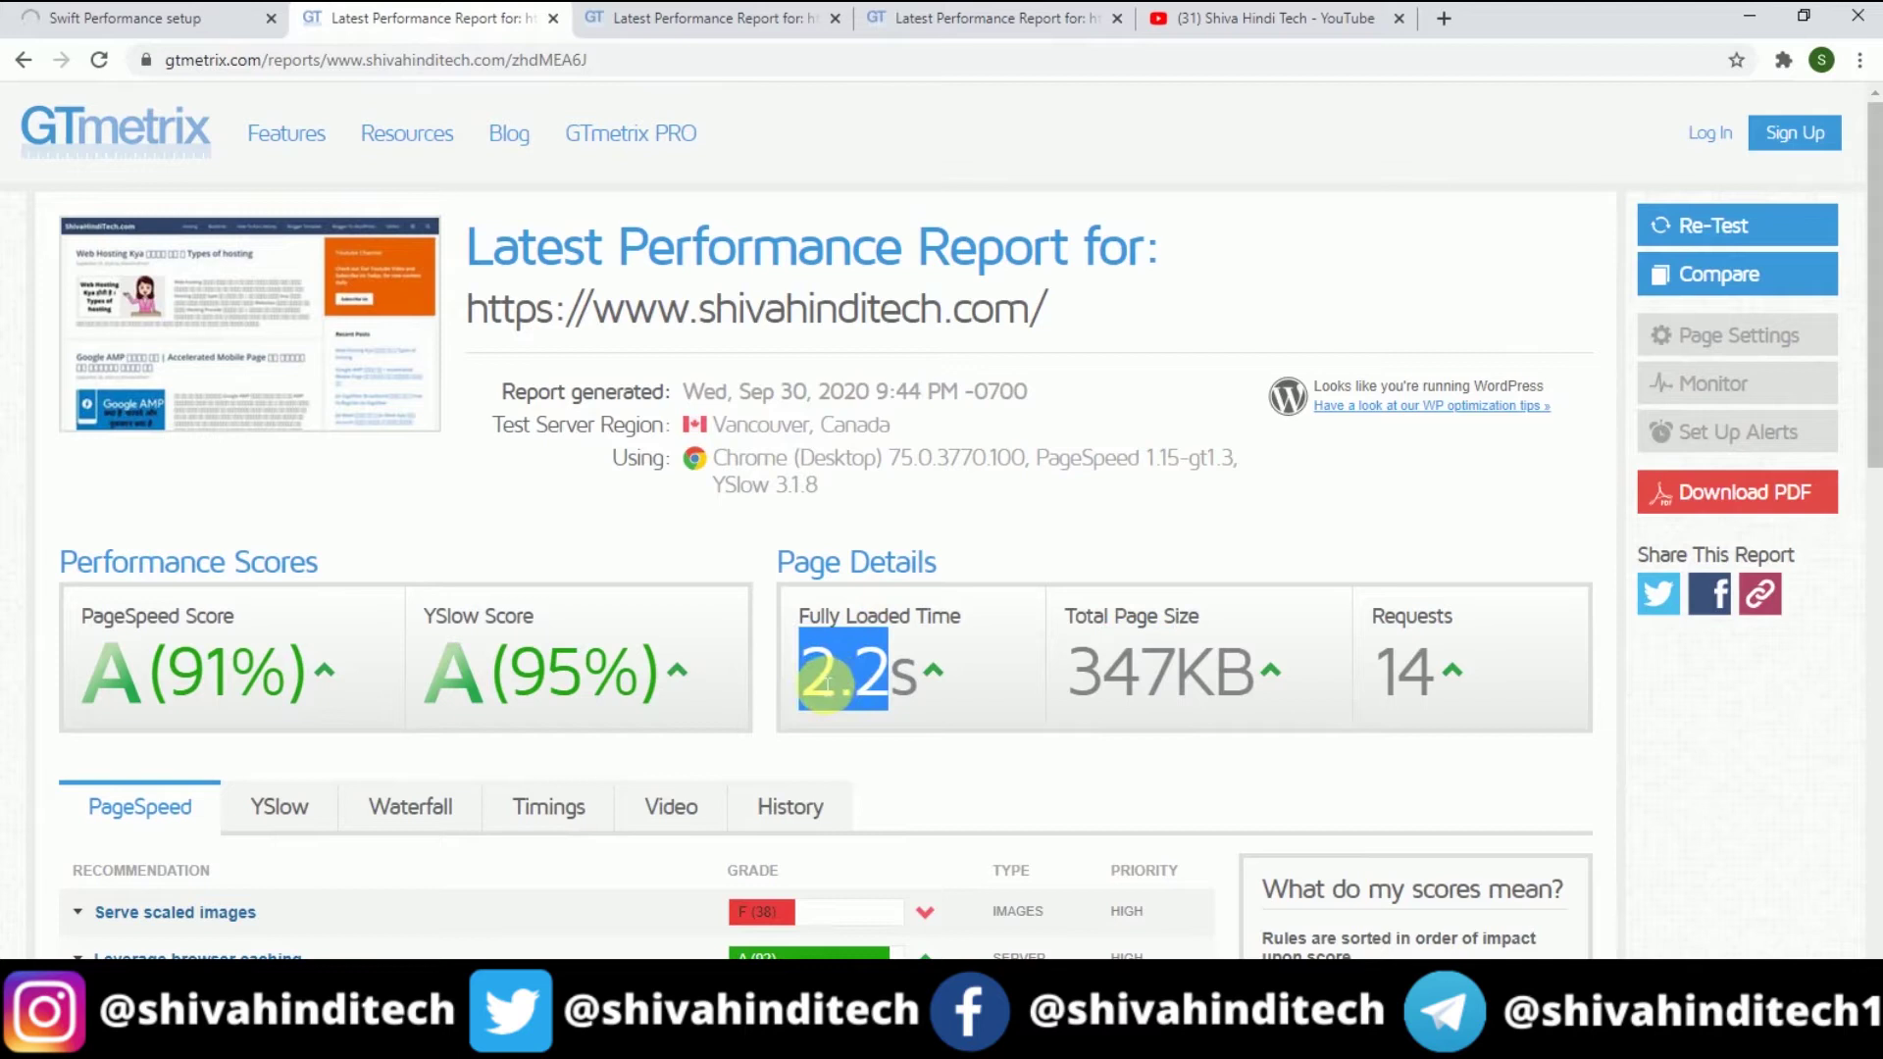
pyautogui.click(662, 24)
# Dismiss the hidden-options notice, review the page, and toggle between Advanced and Simple View.
pyautogui.click(122, 15)
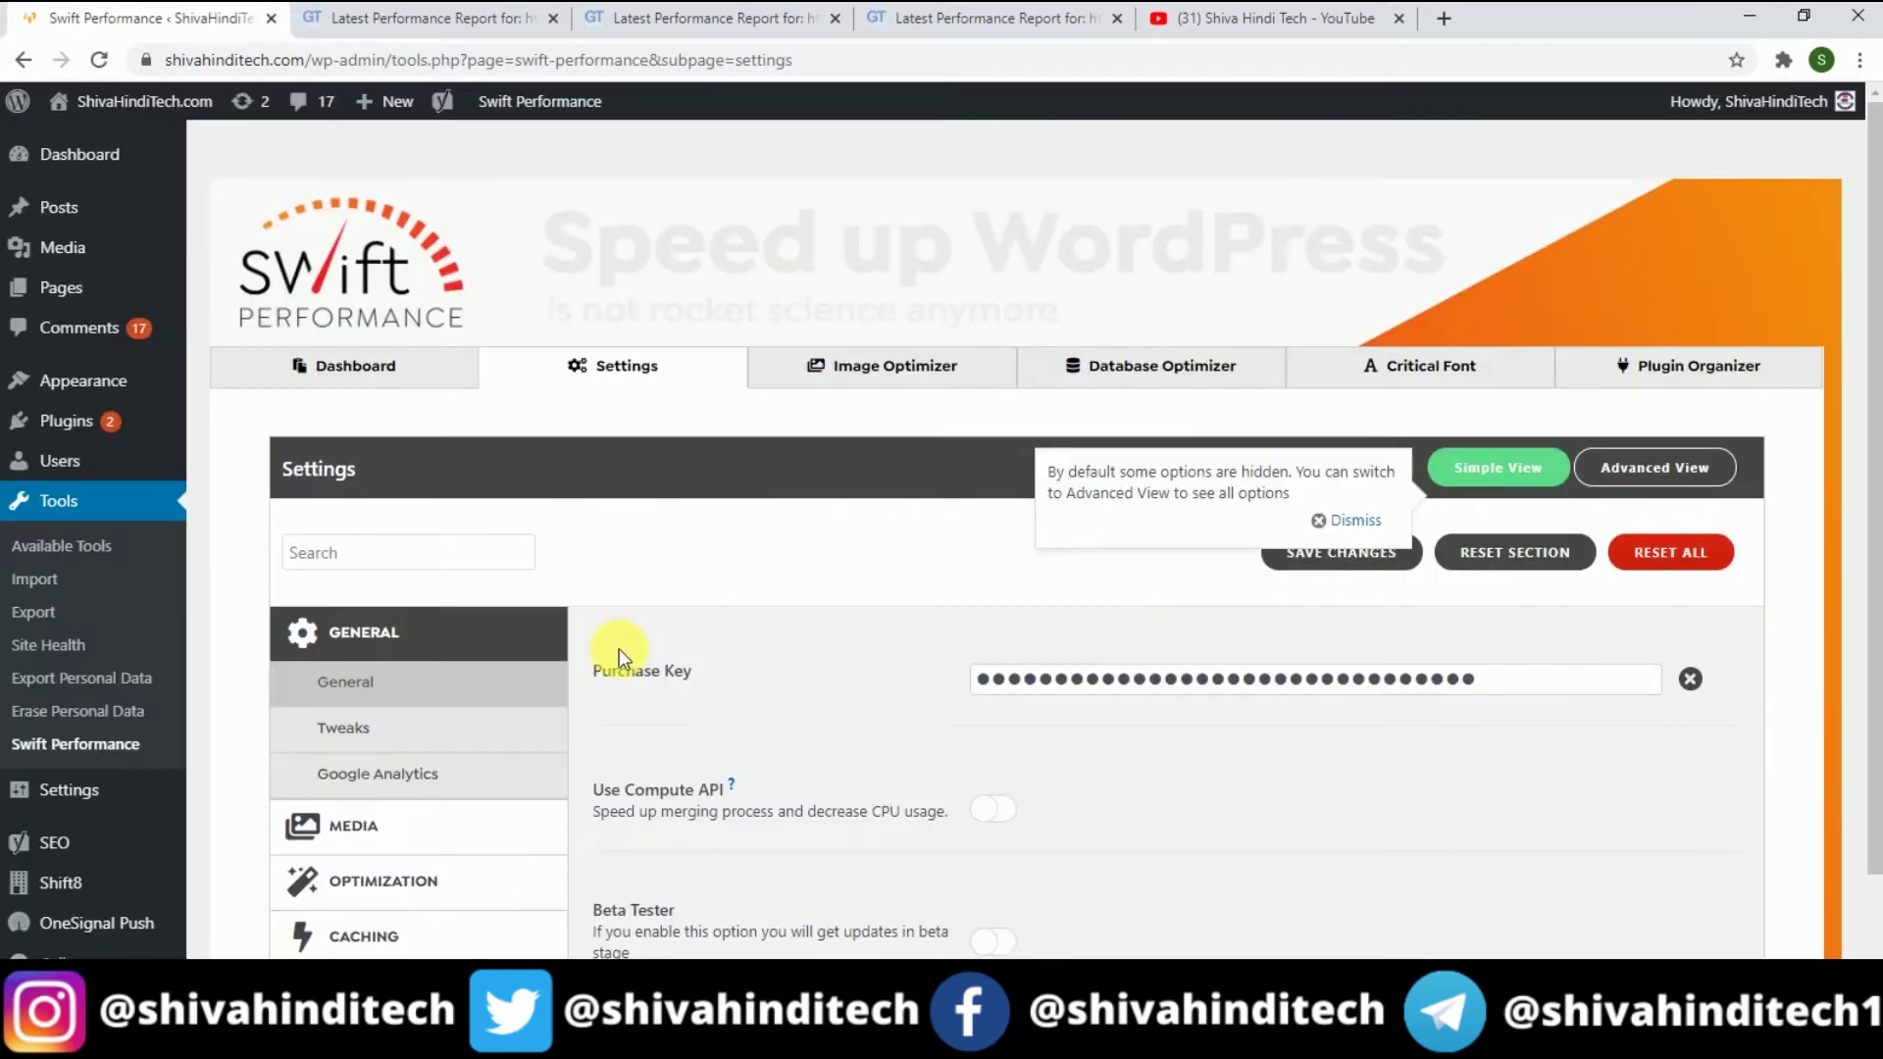
pyautogui.click(1346, 519)
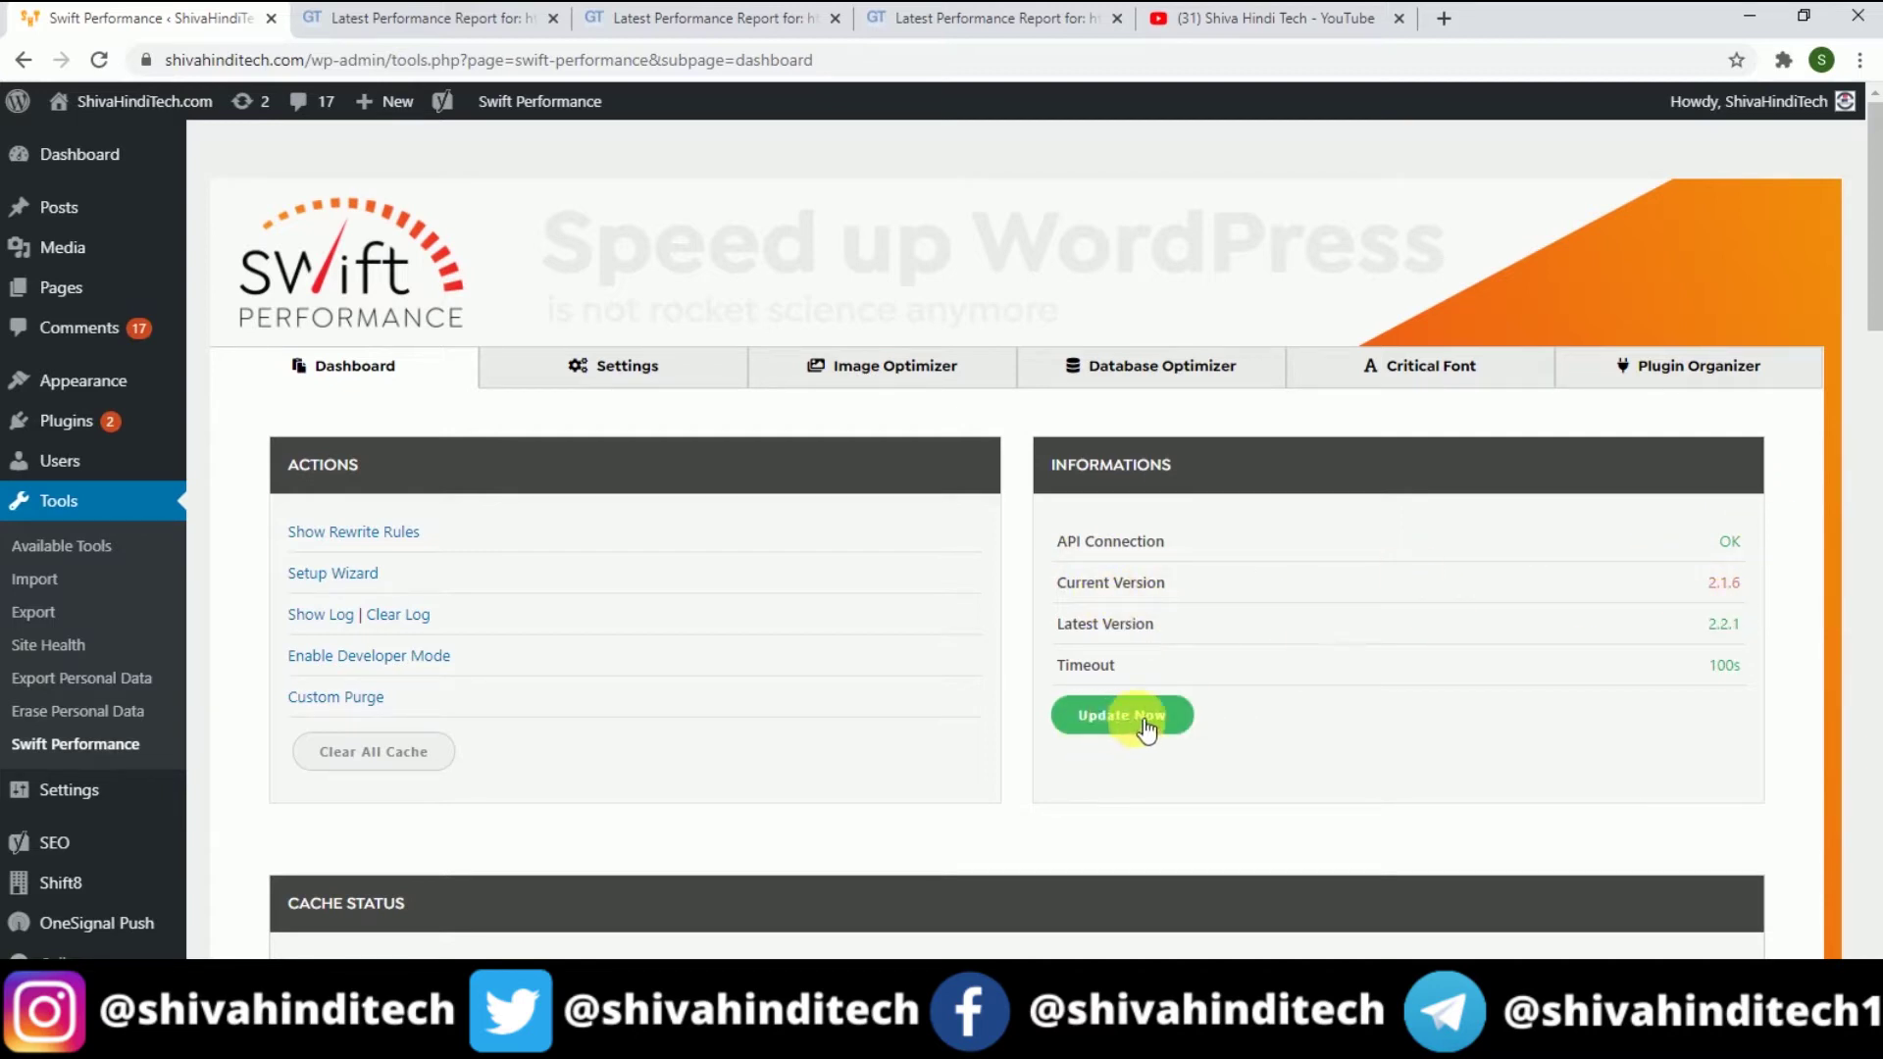
pyautogui.scroll(-9, 920, 763)
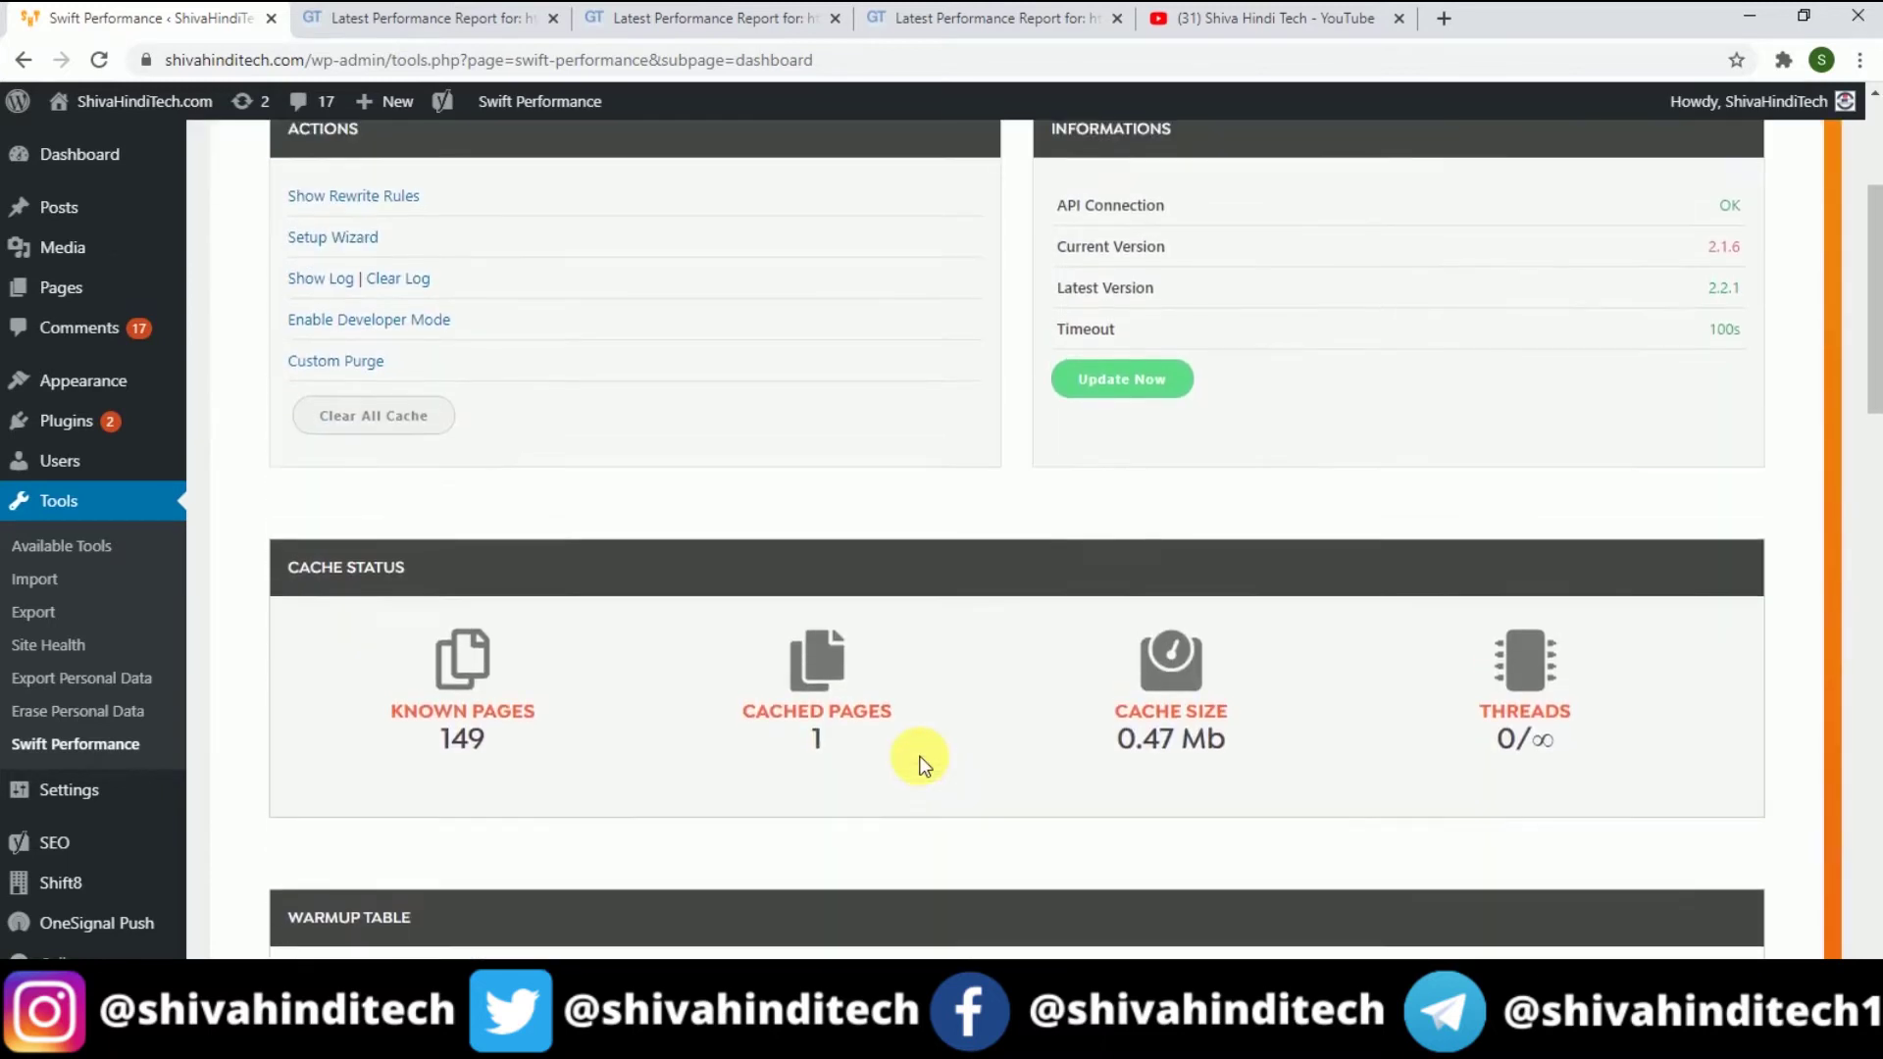
pyautogui.scroll(9, 920, 763)
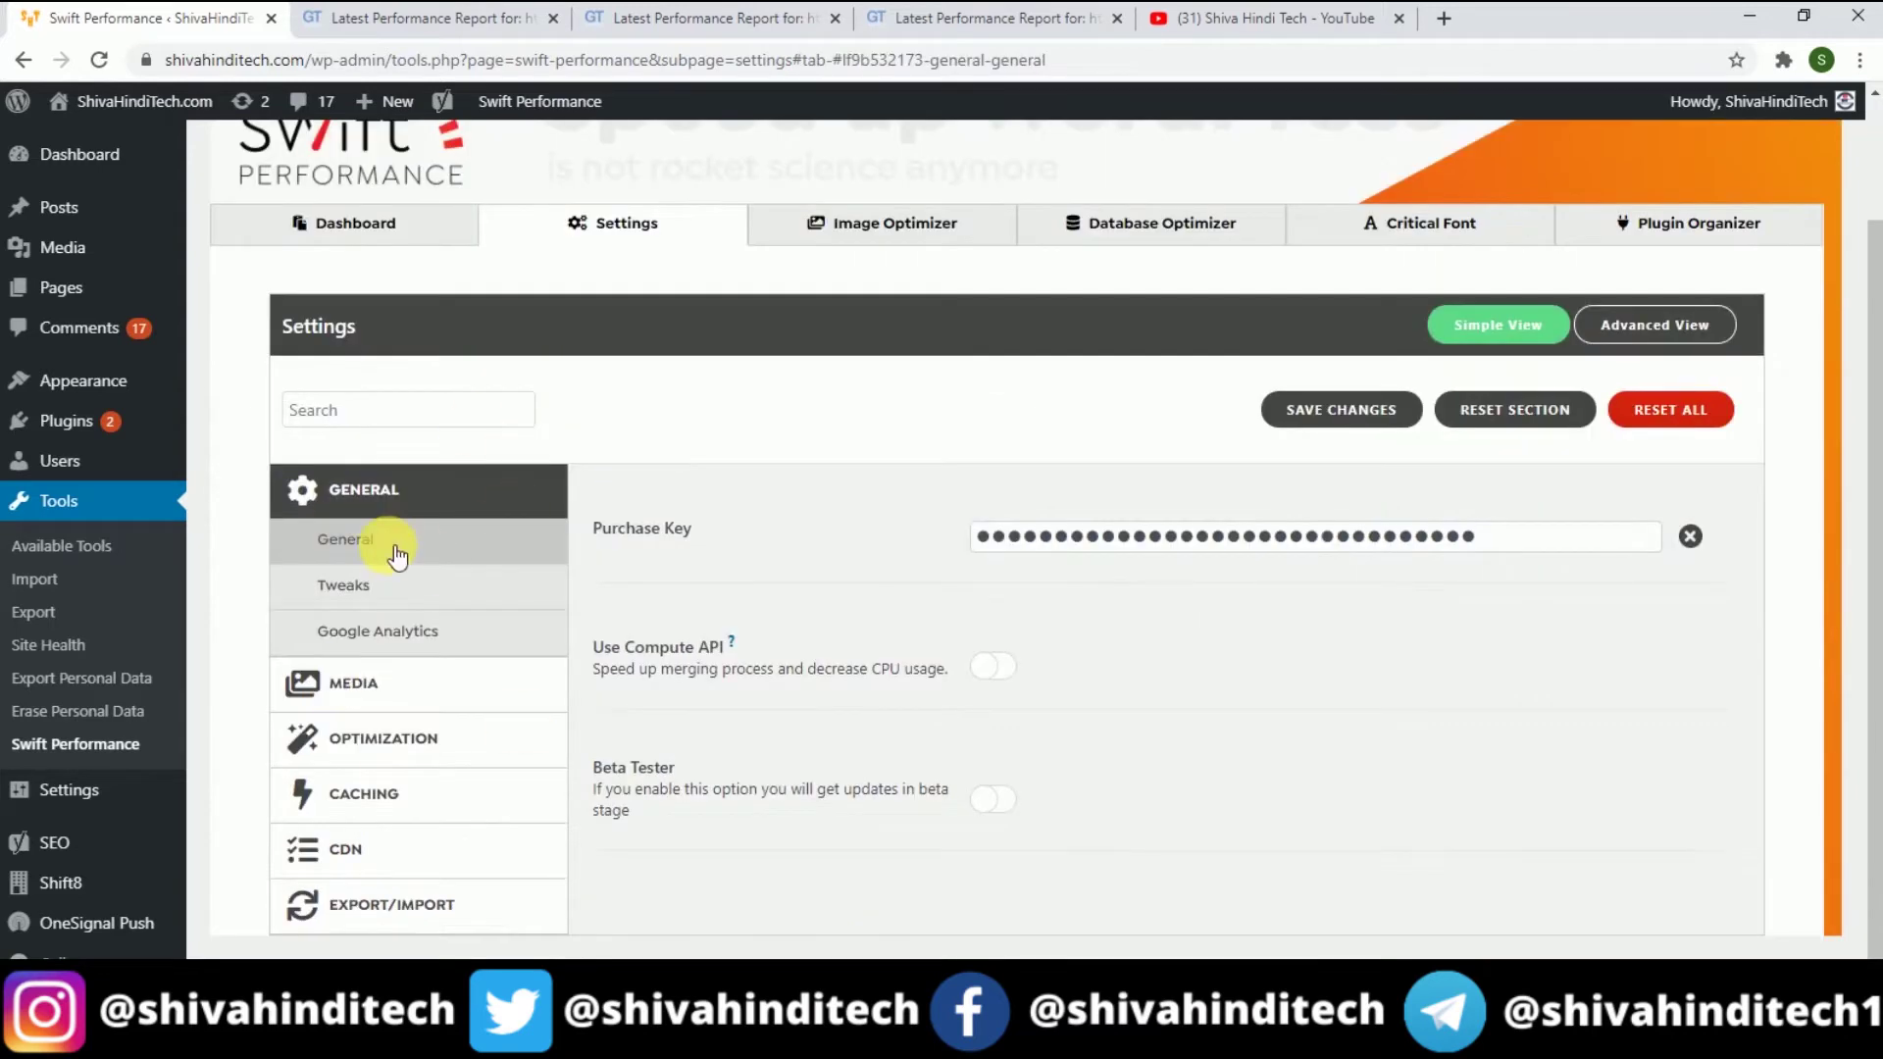
pyautogui.click(1684, 334)
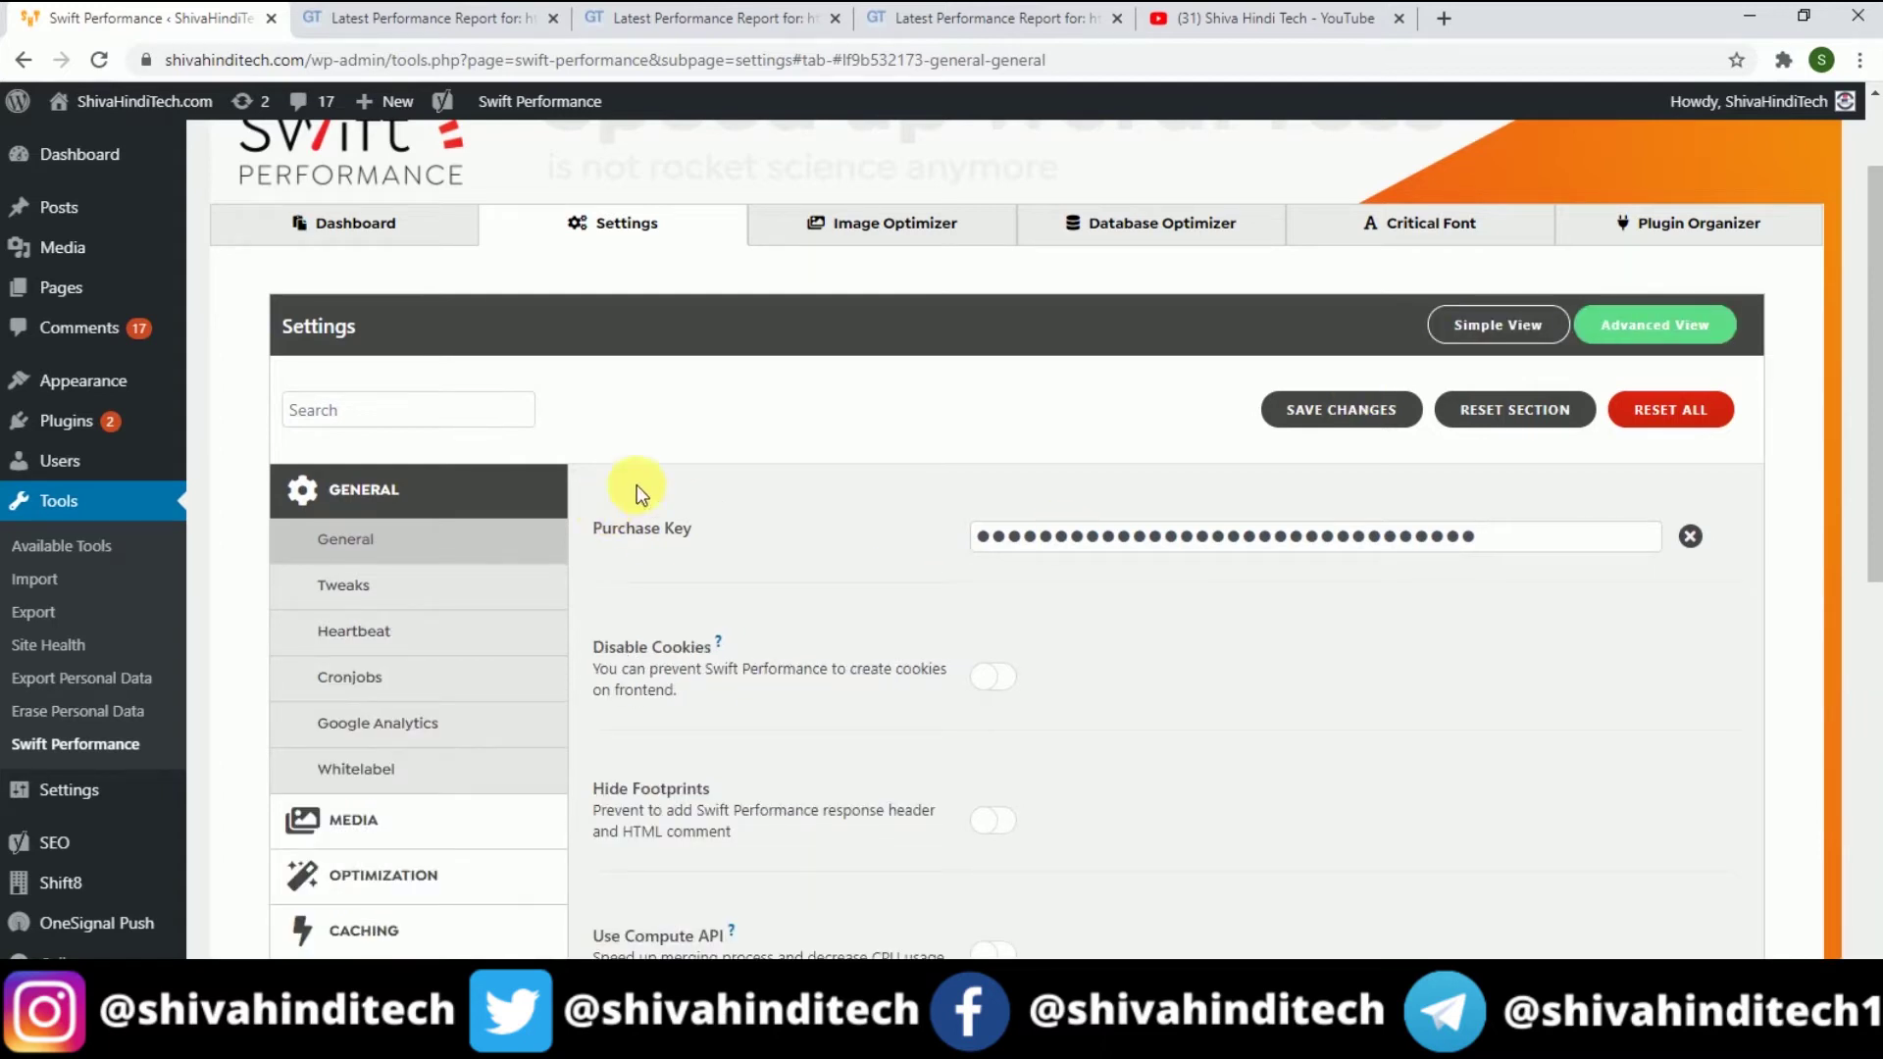
pyautogui.click(1534, 333)
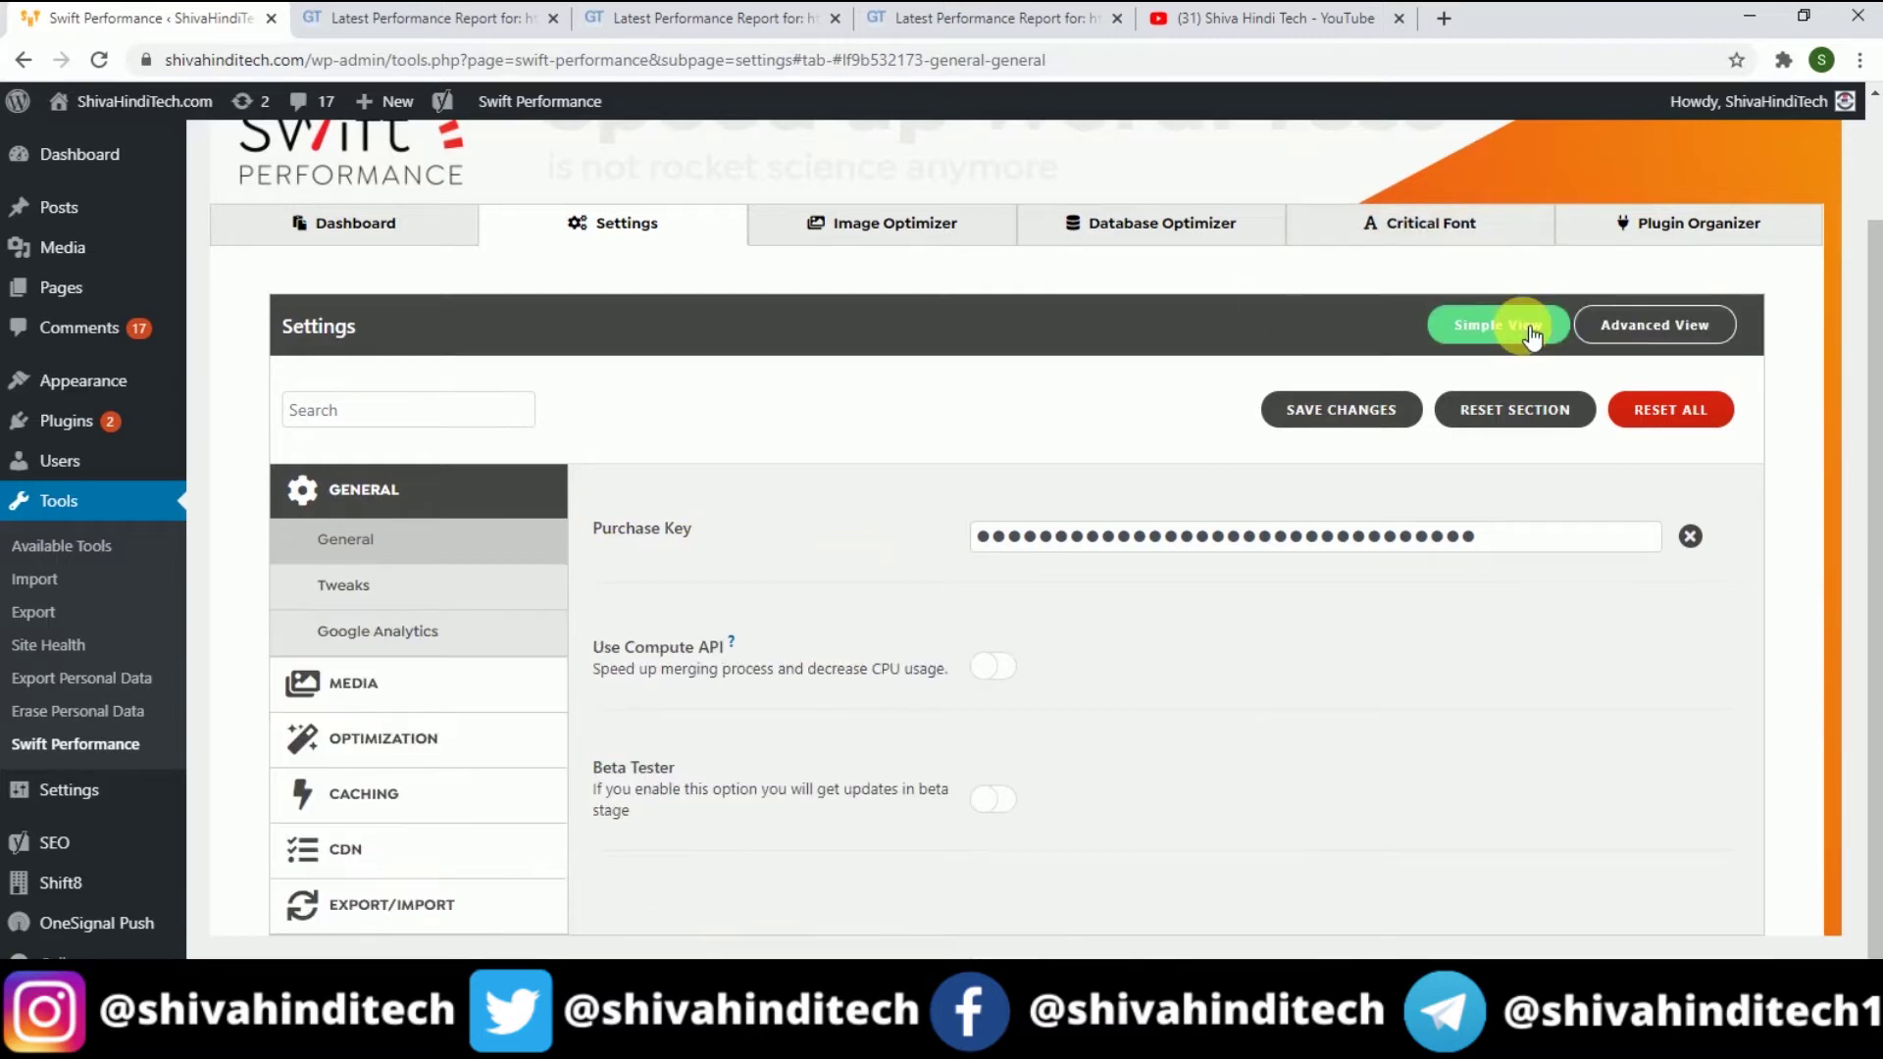
# Switch to Advanced View, look through all General options, and save changes.
pyautogui.click(1708, 348)
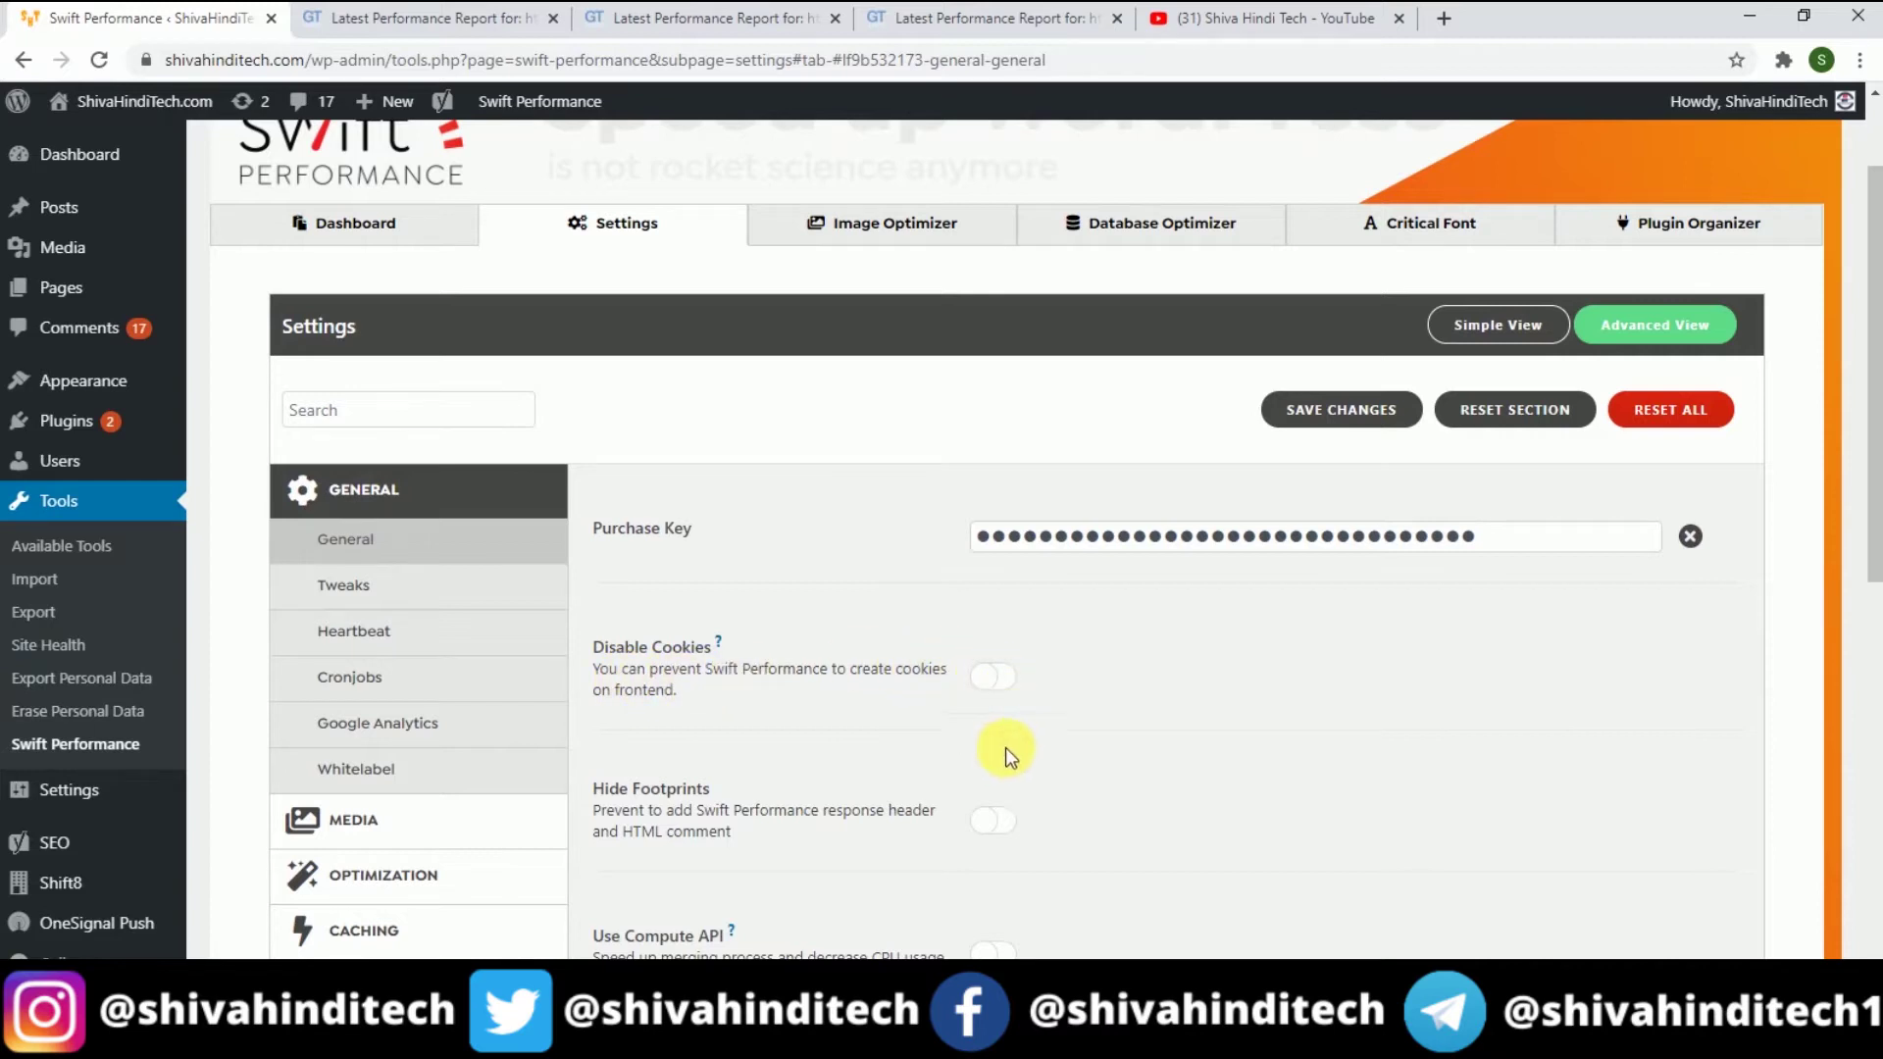
pyautogui.scroll(-3, 956, 775)
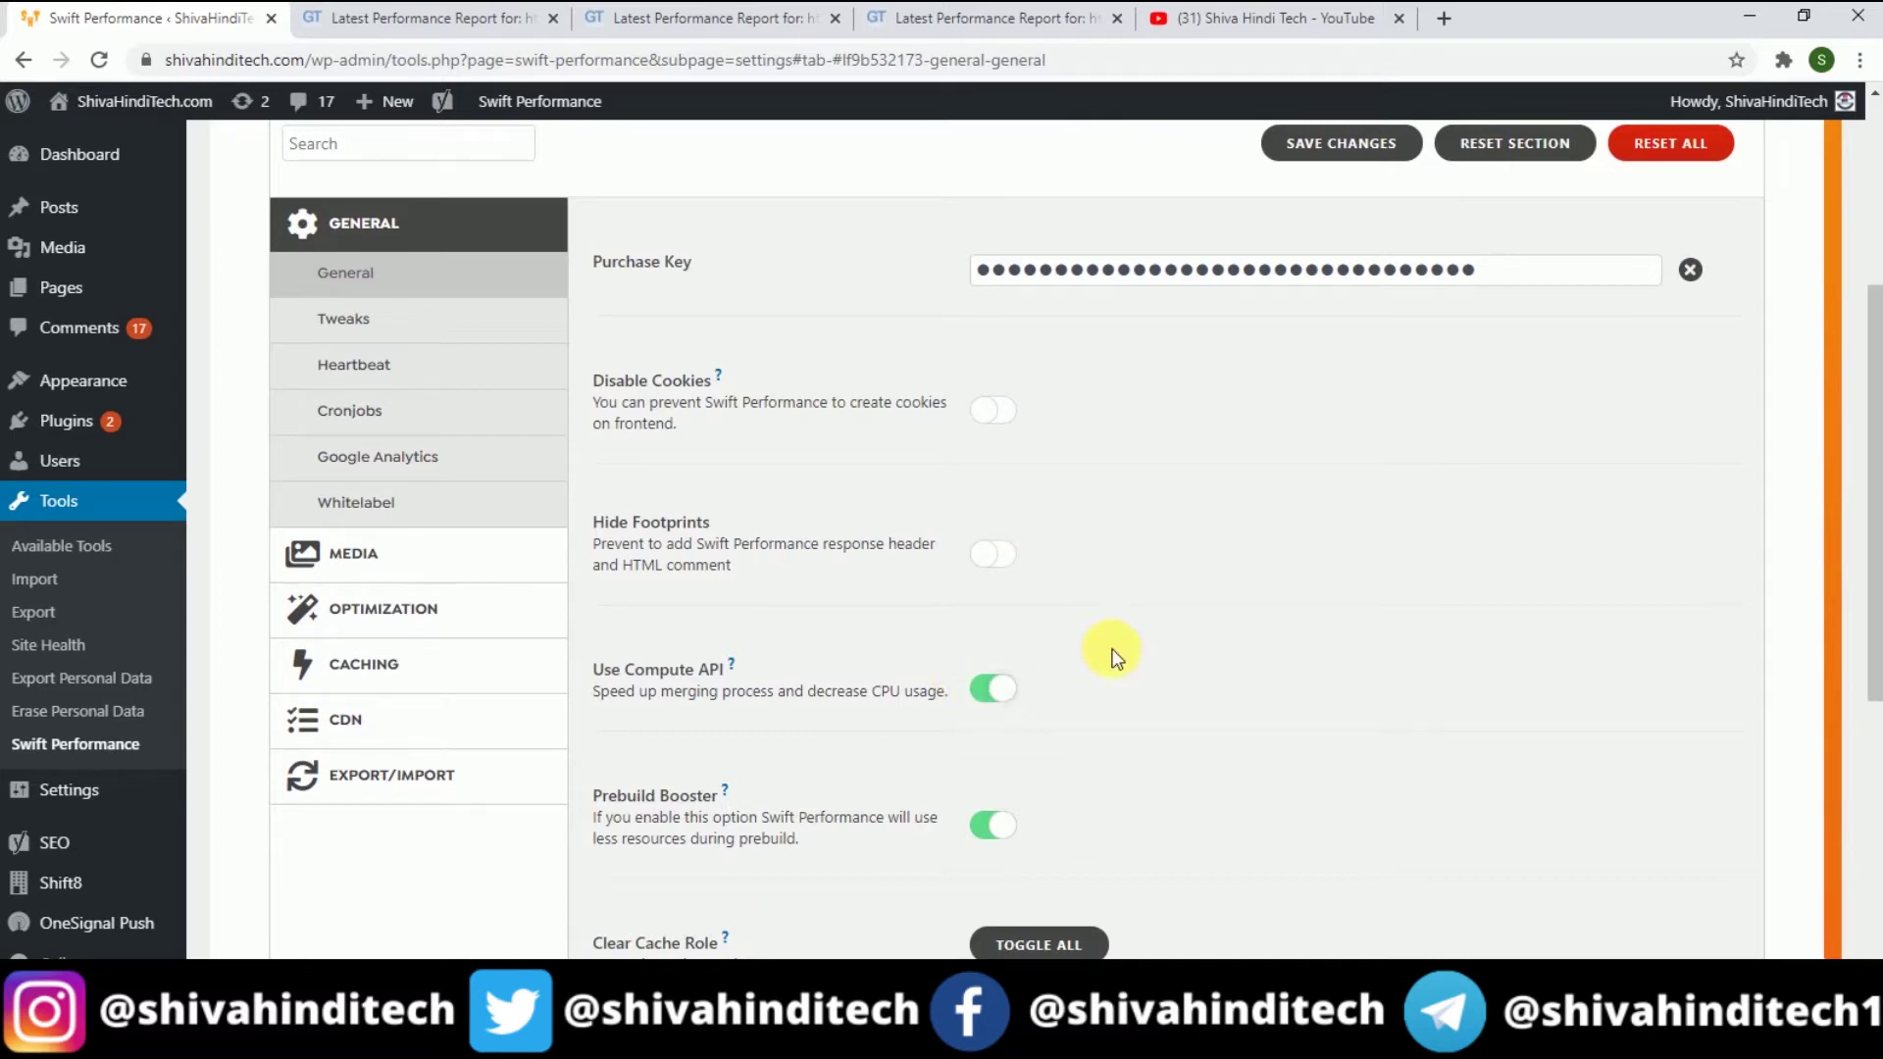
pyautogui.scroll(-4, 912, 785)
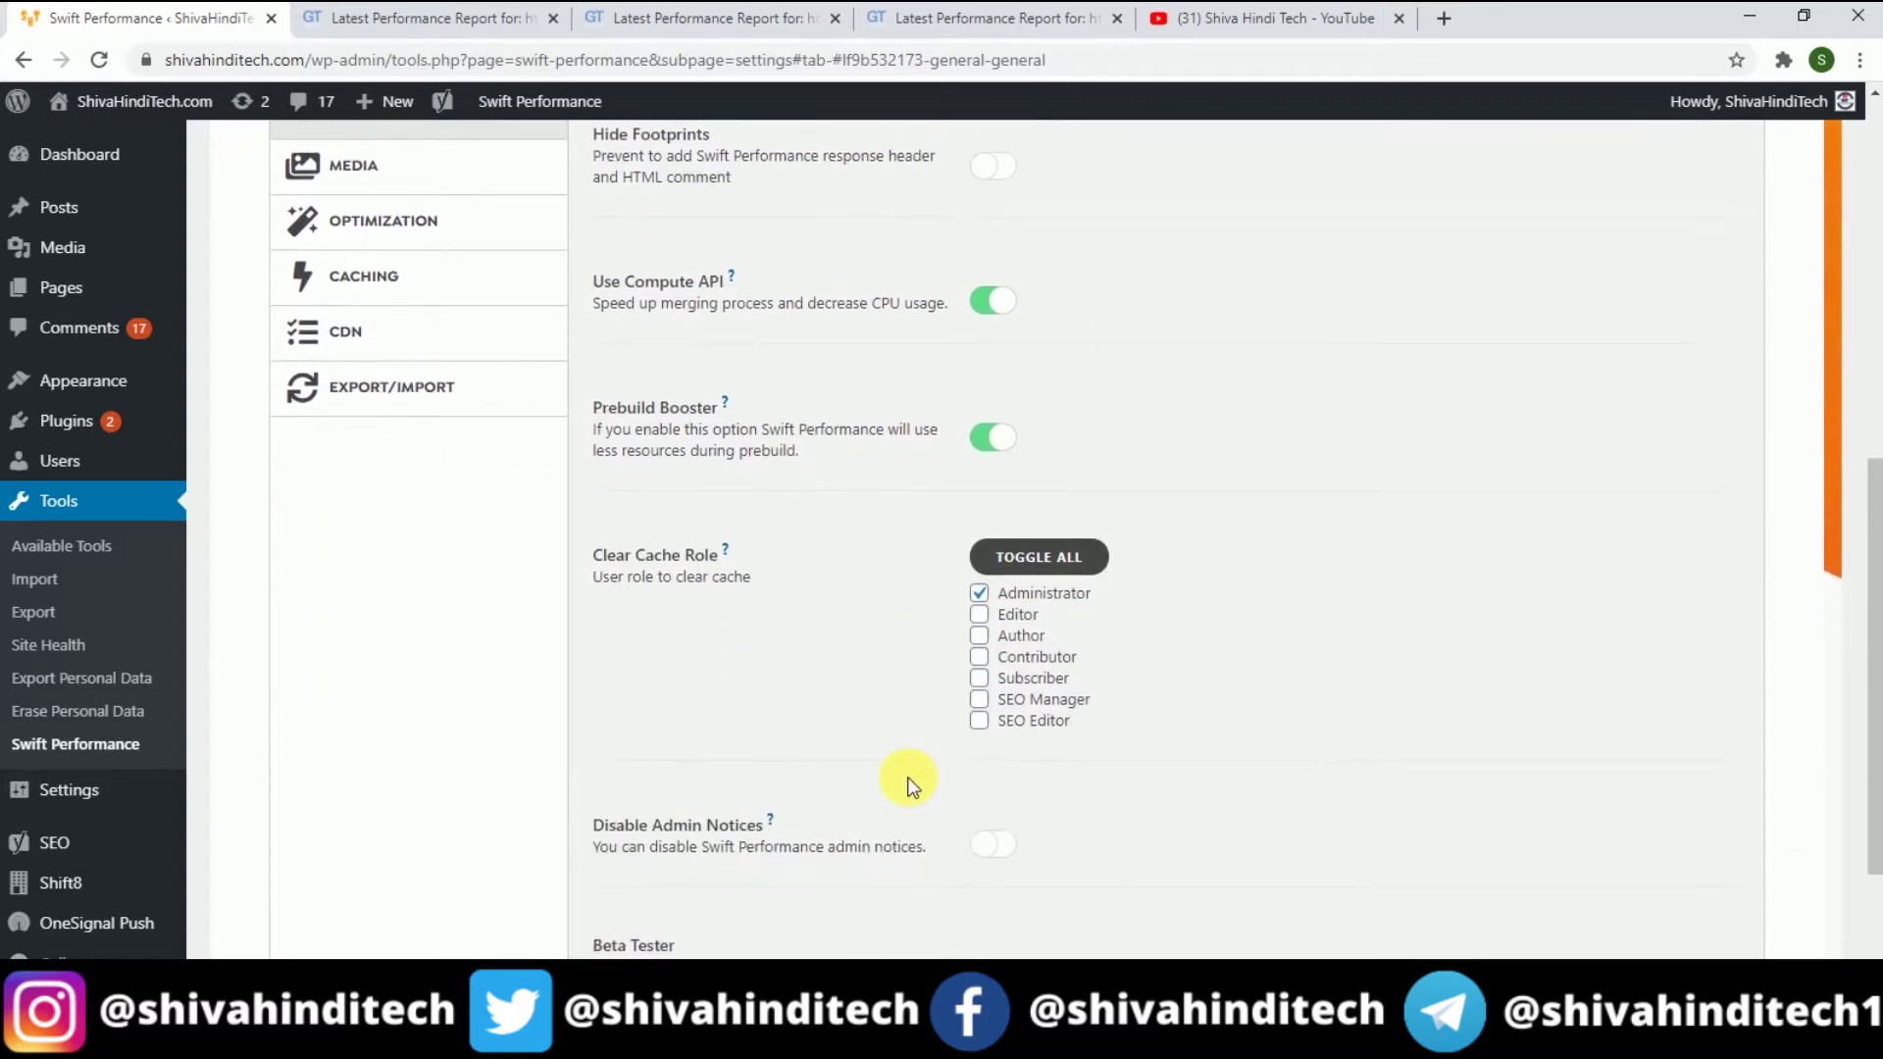
pyautogui.scroll(-1, 910, 784)
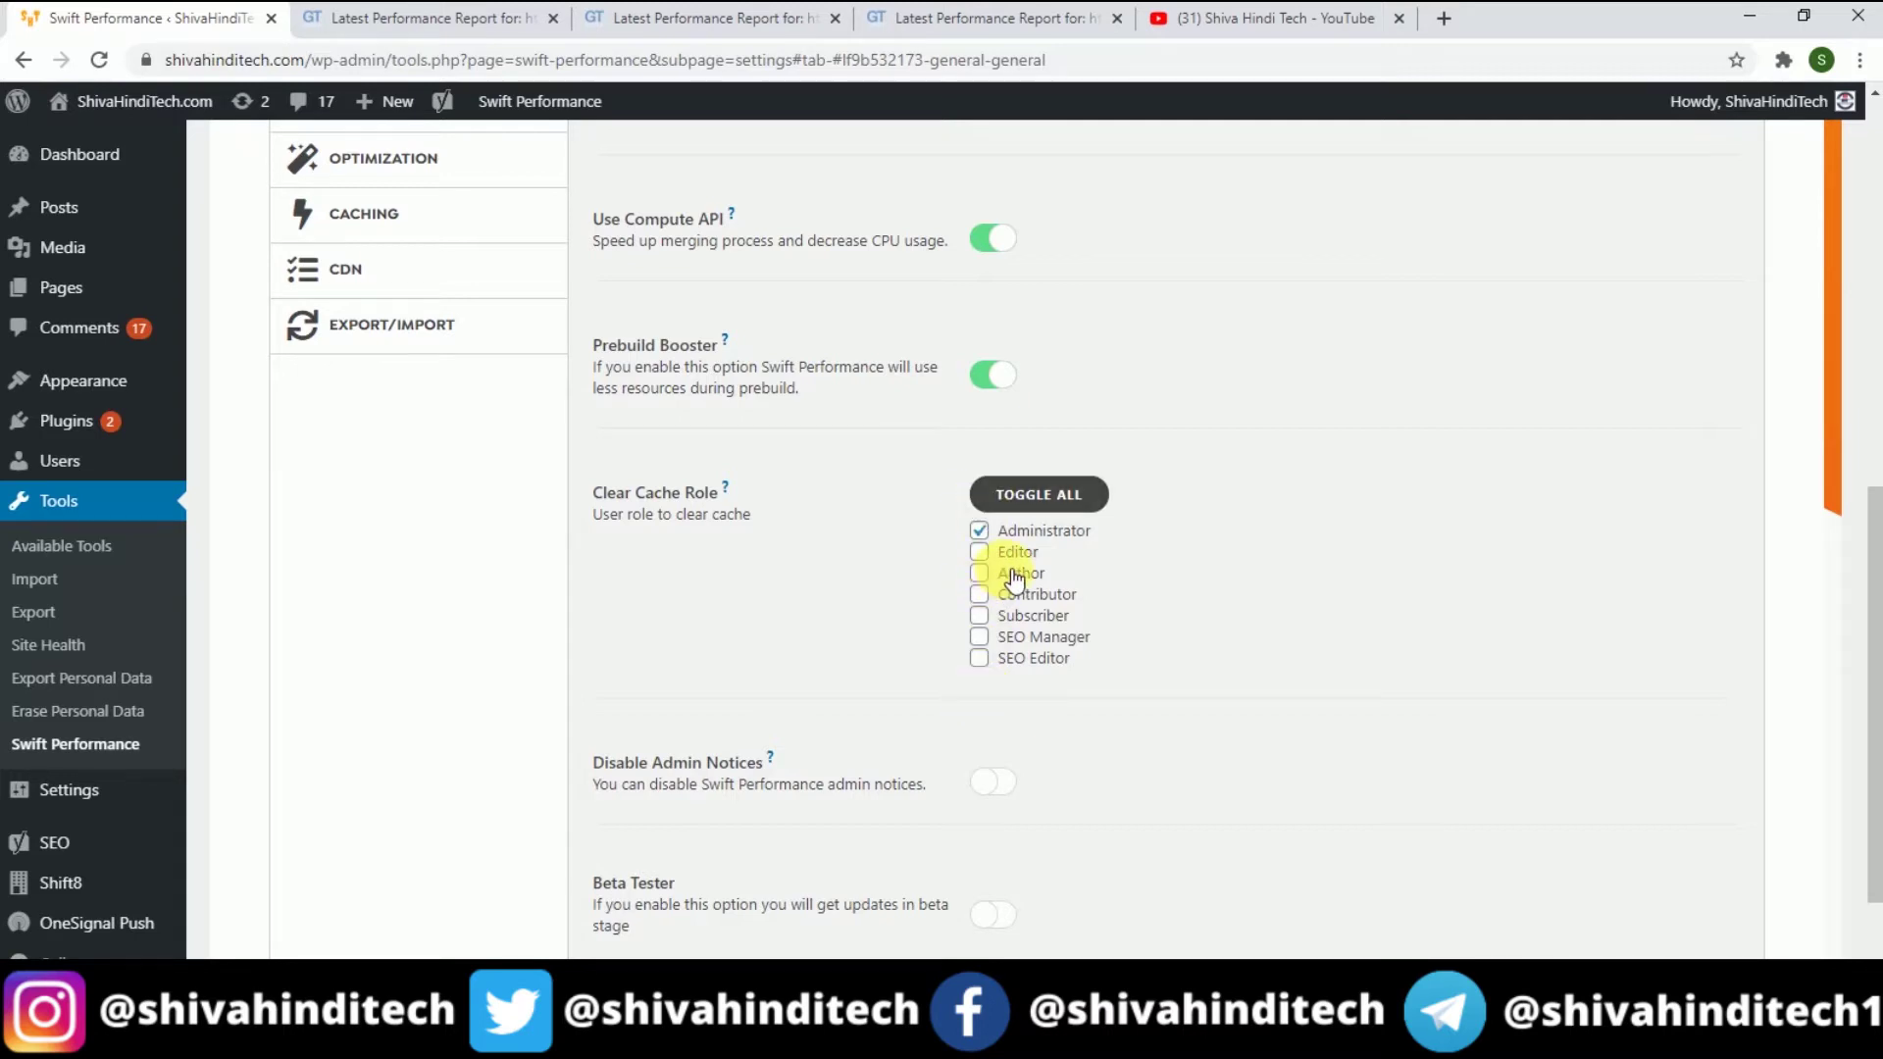
pyautogui.scroll(-2, 1016, 580)
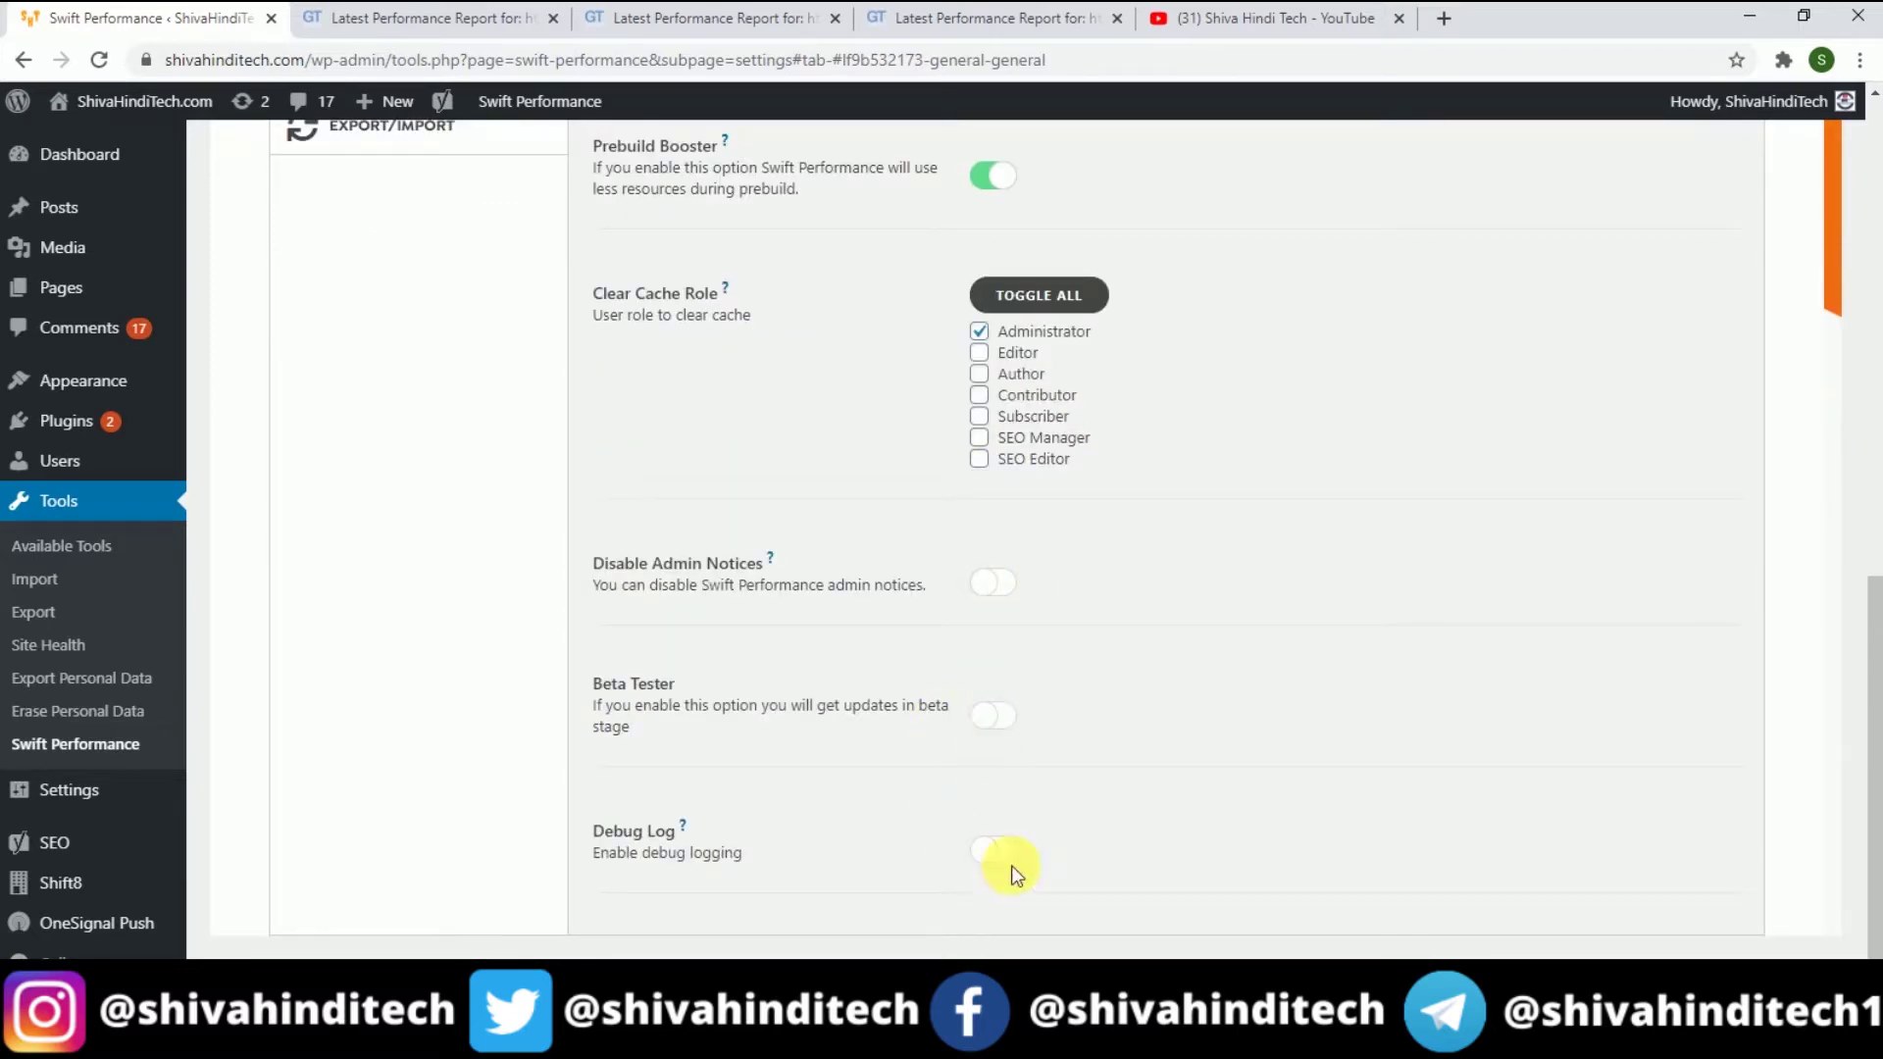
pyautogui.scroll(10, 1183, 620)
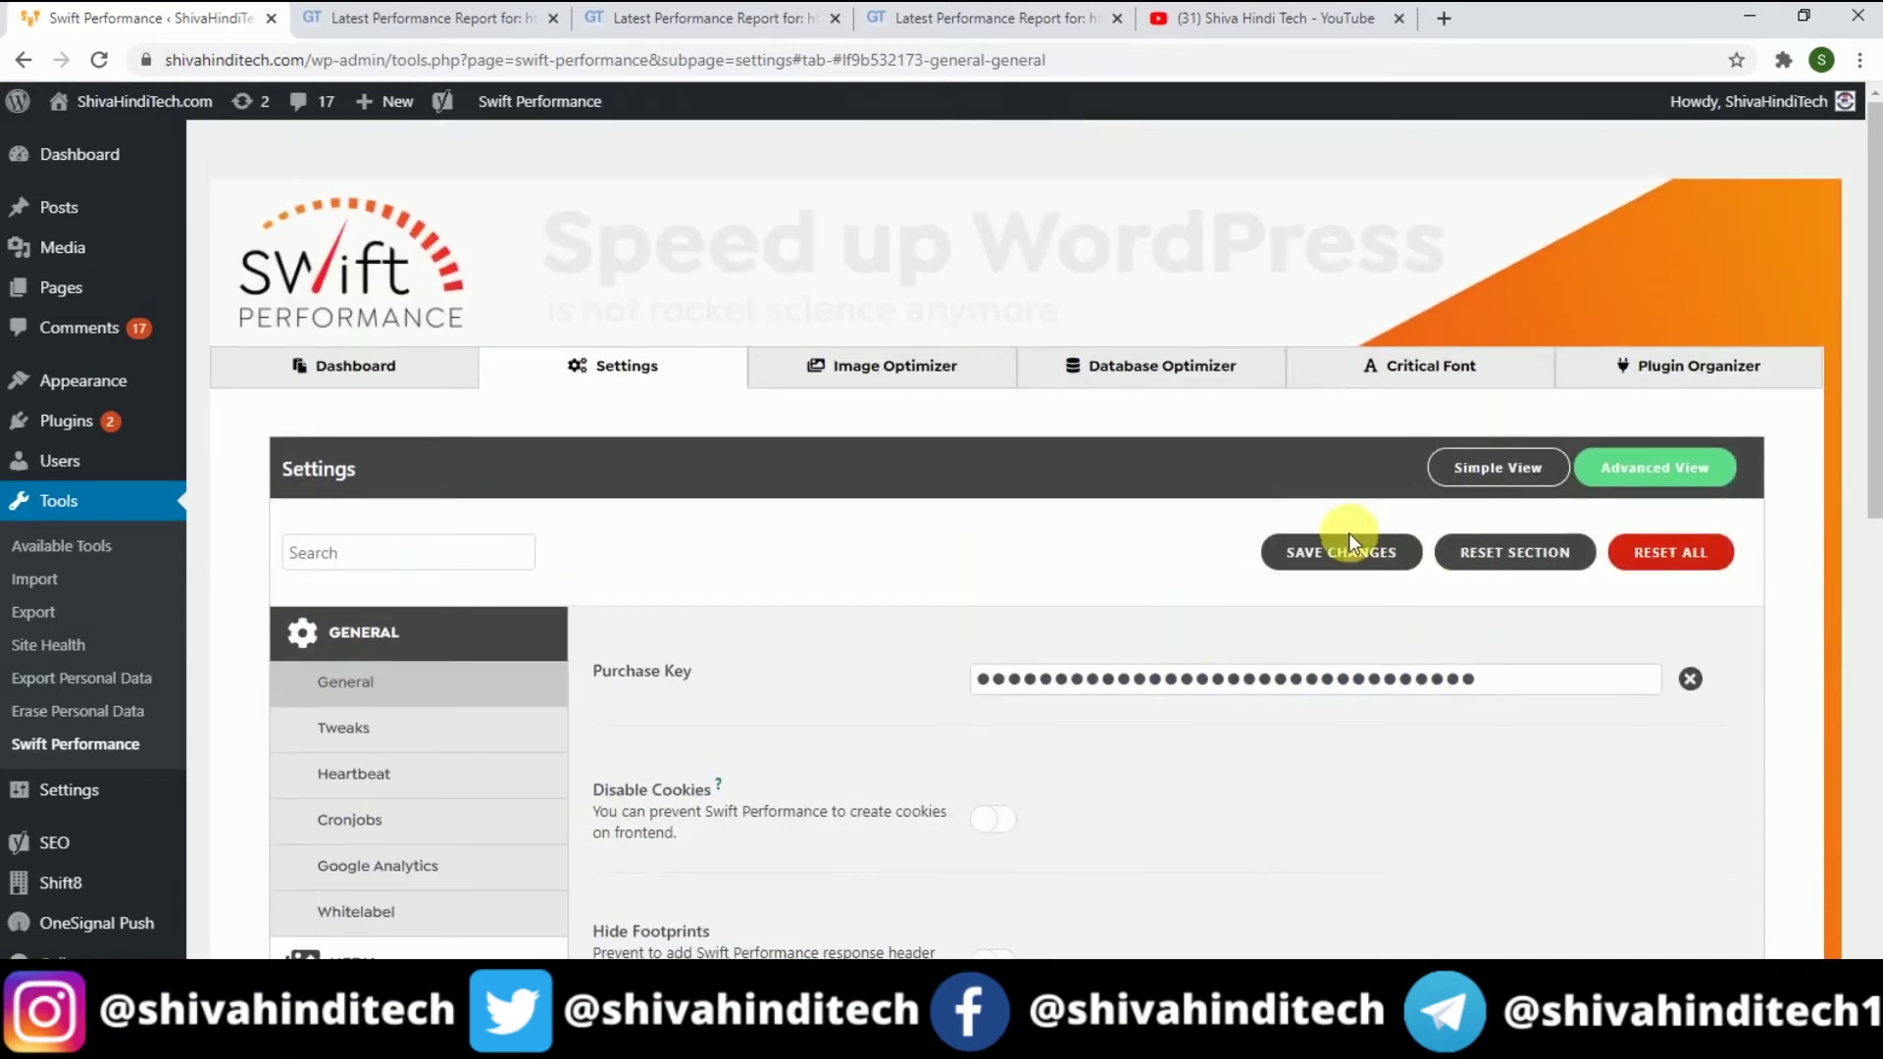
pyautogui.click(1349, 538)
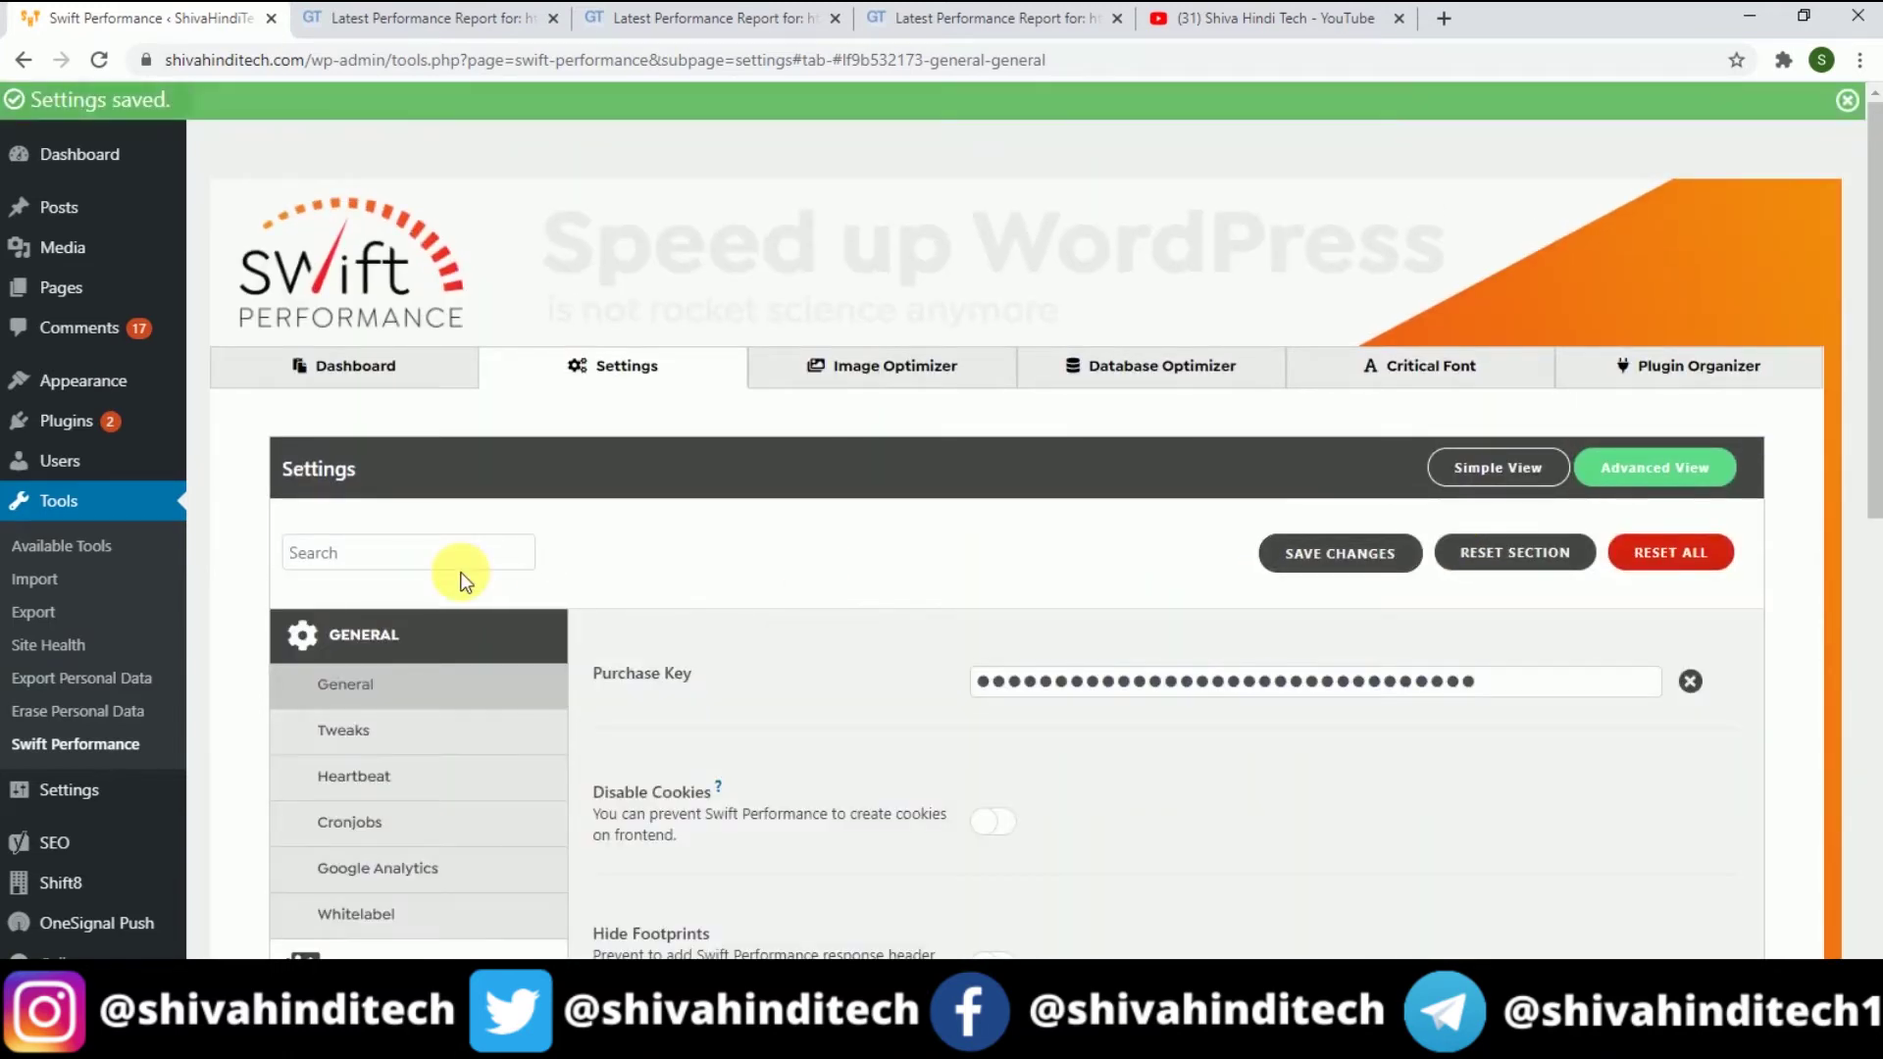
# Open General > Tweaks and turn on collecting domains from scripts.
pyautogui.click(412, 733)
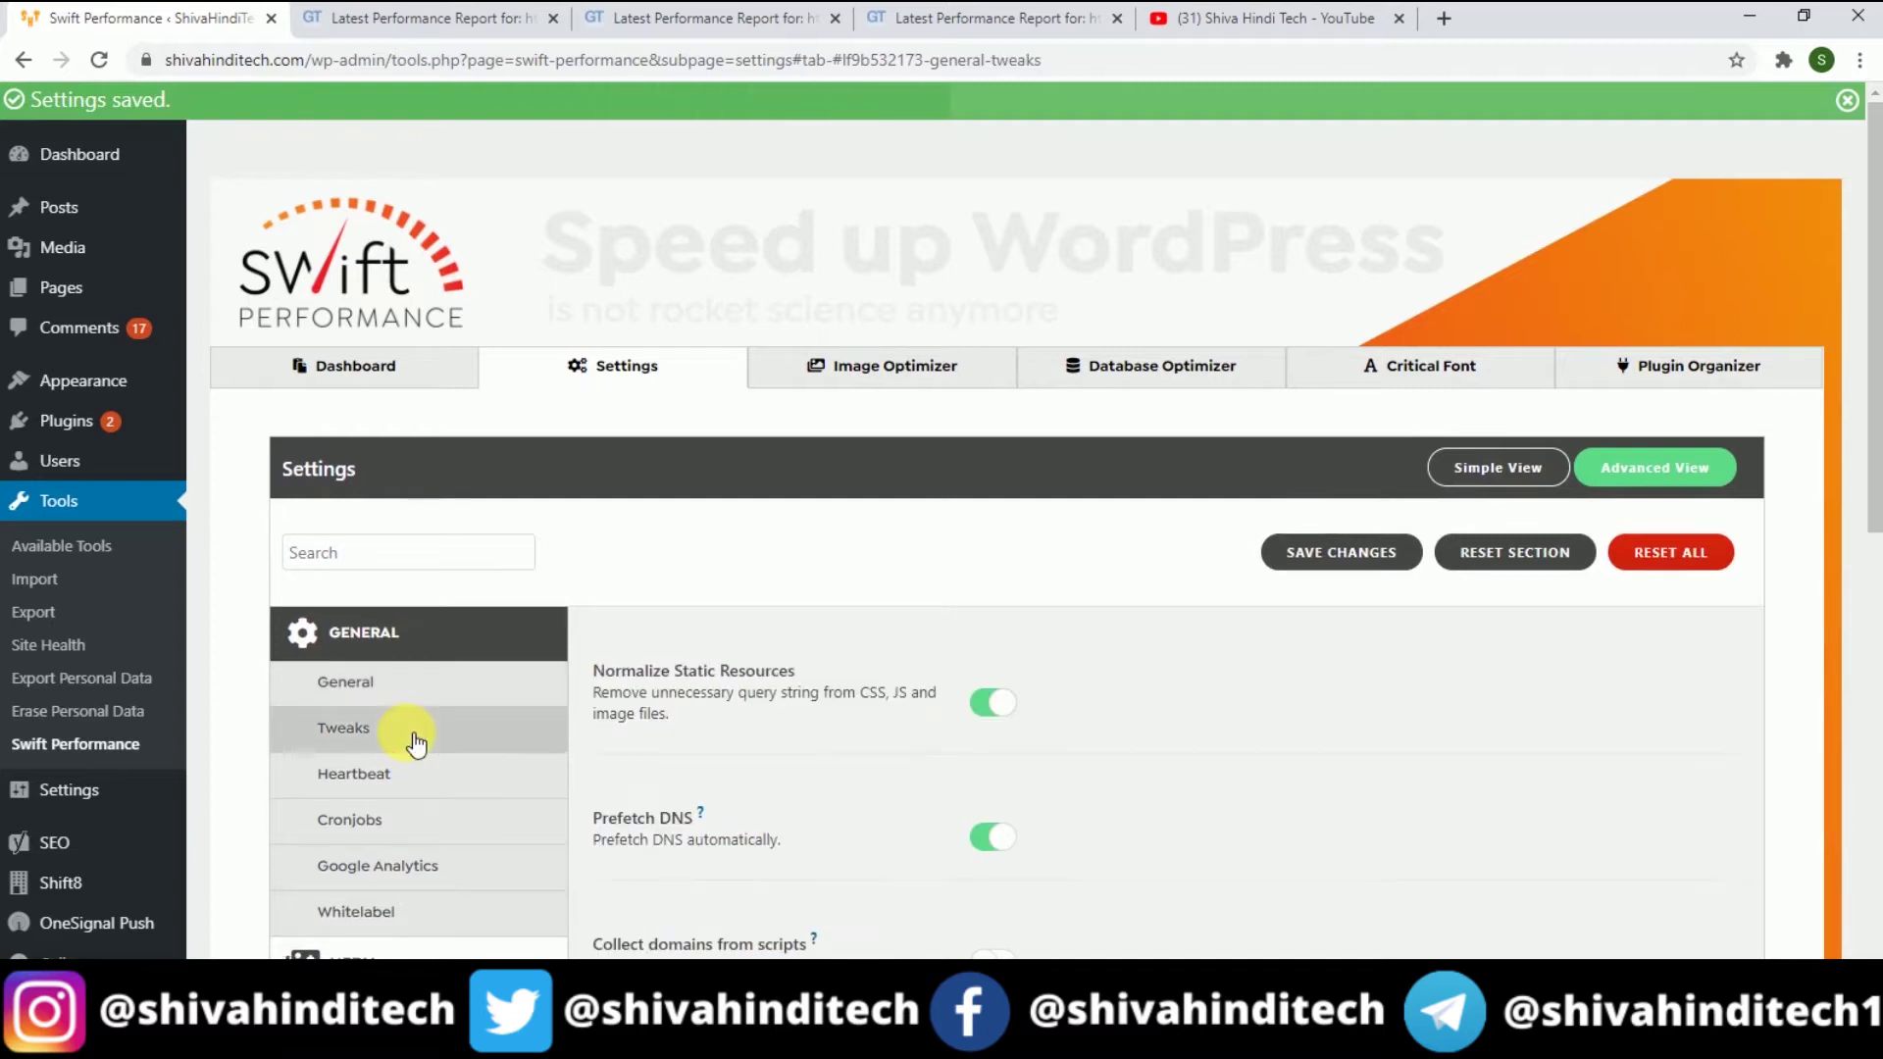
pyautogui.scroll(-1, 714, 708)
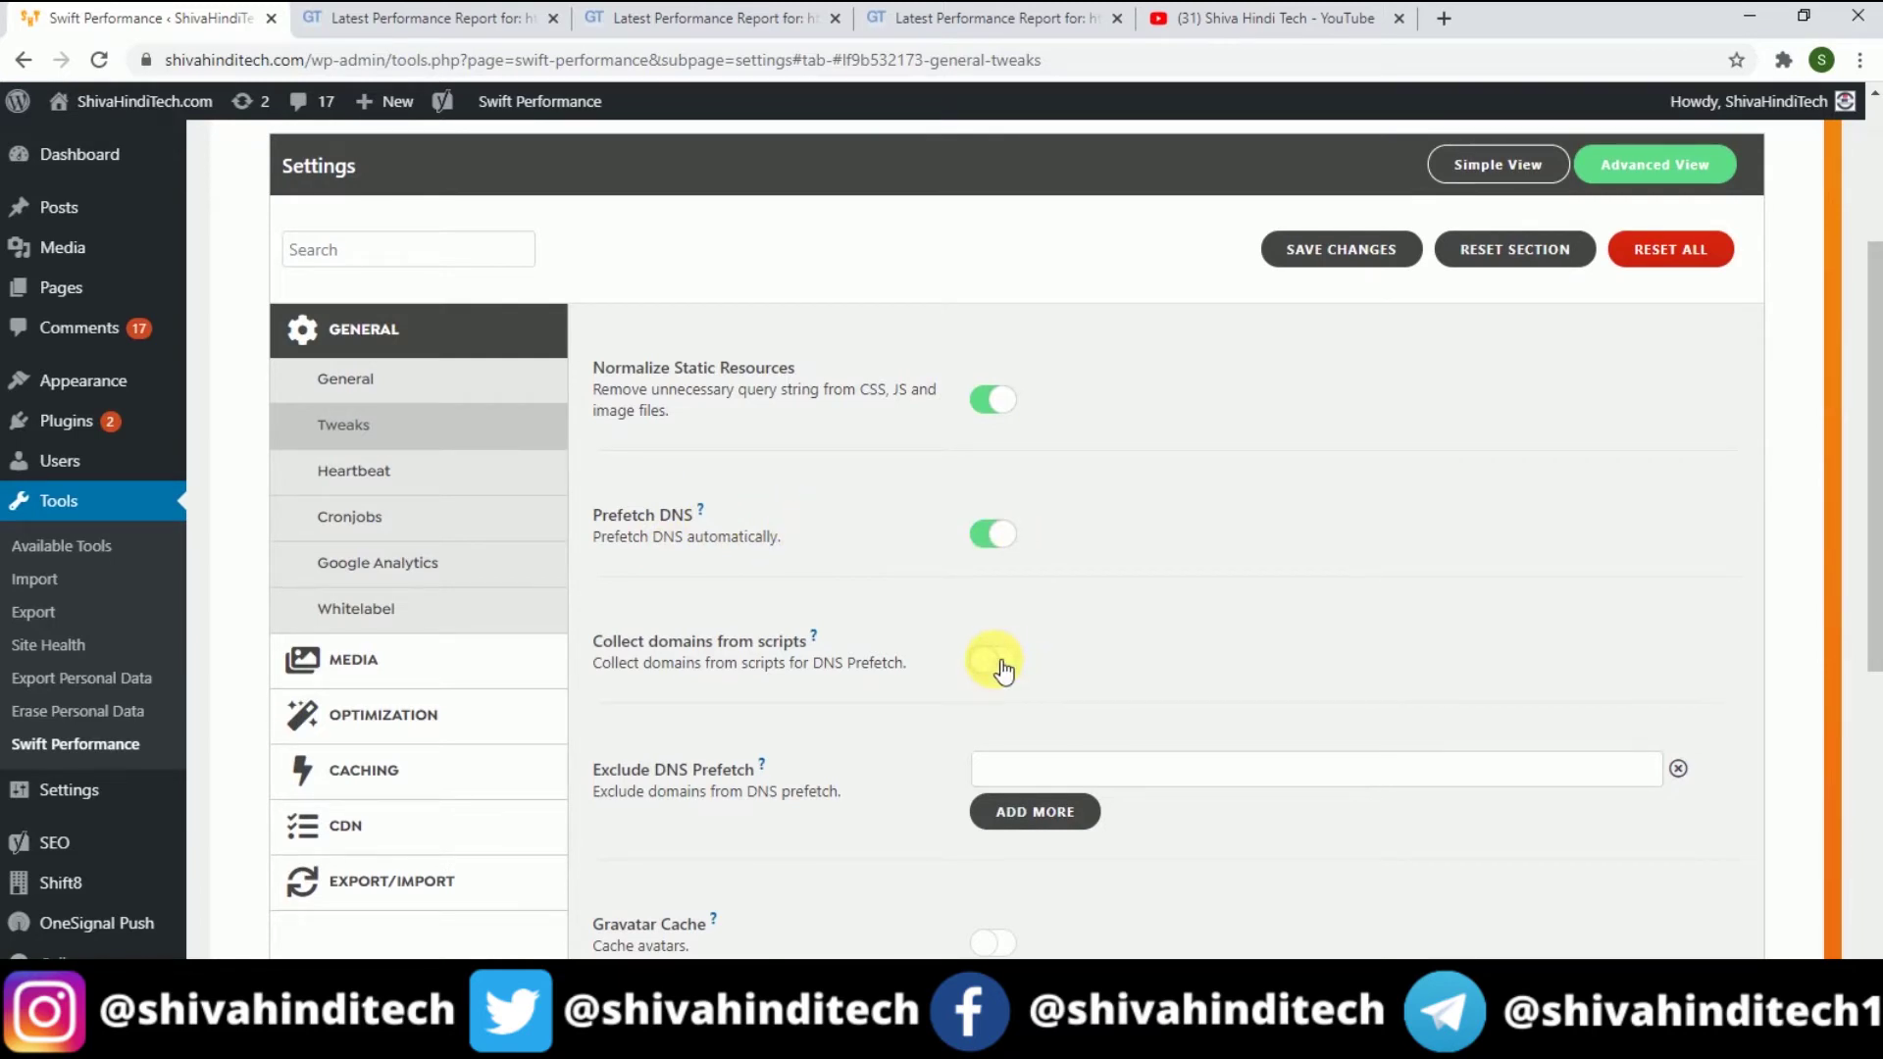
pyautogui.click(1003, 667)
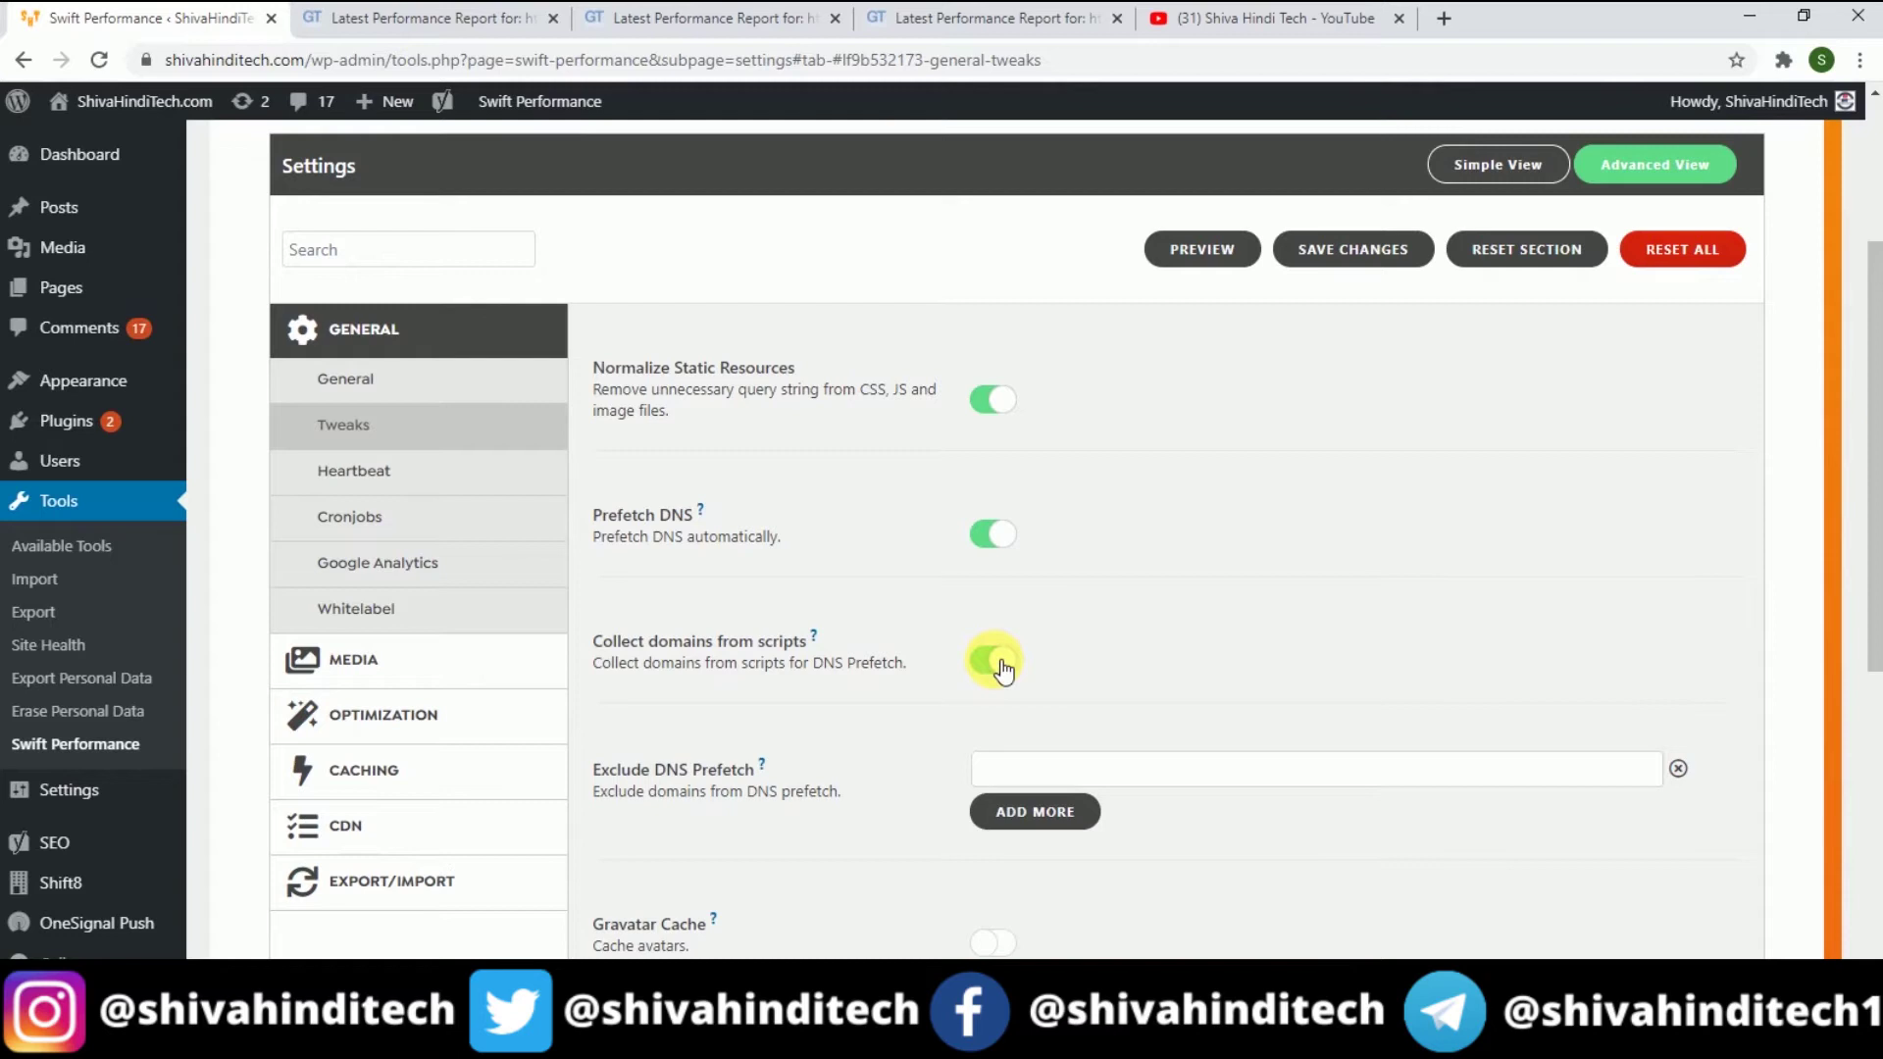
pyautogui.scroll(-2, 1002, 667)
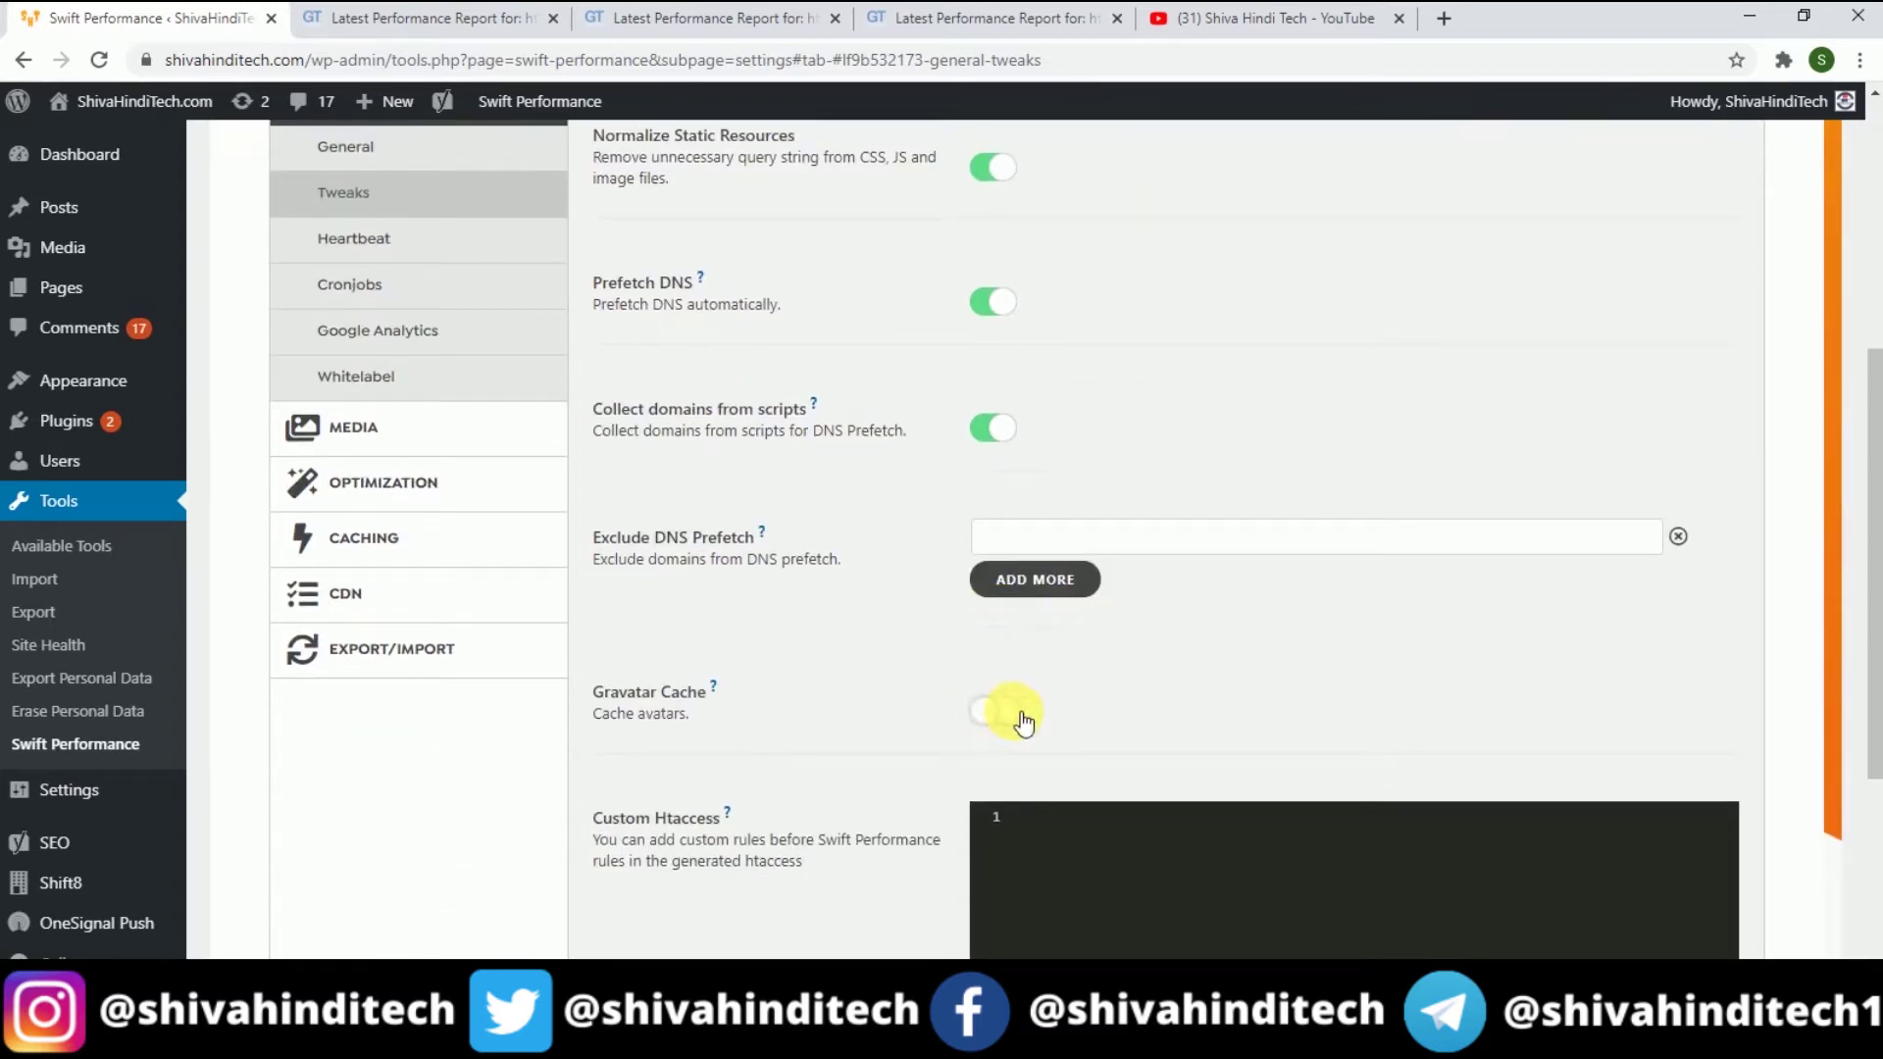
# Leave Gravatar Cache switched off, expiry untouched at 1 hour, and save the Tweaks settings.
pyautogui.click(995, 715)
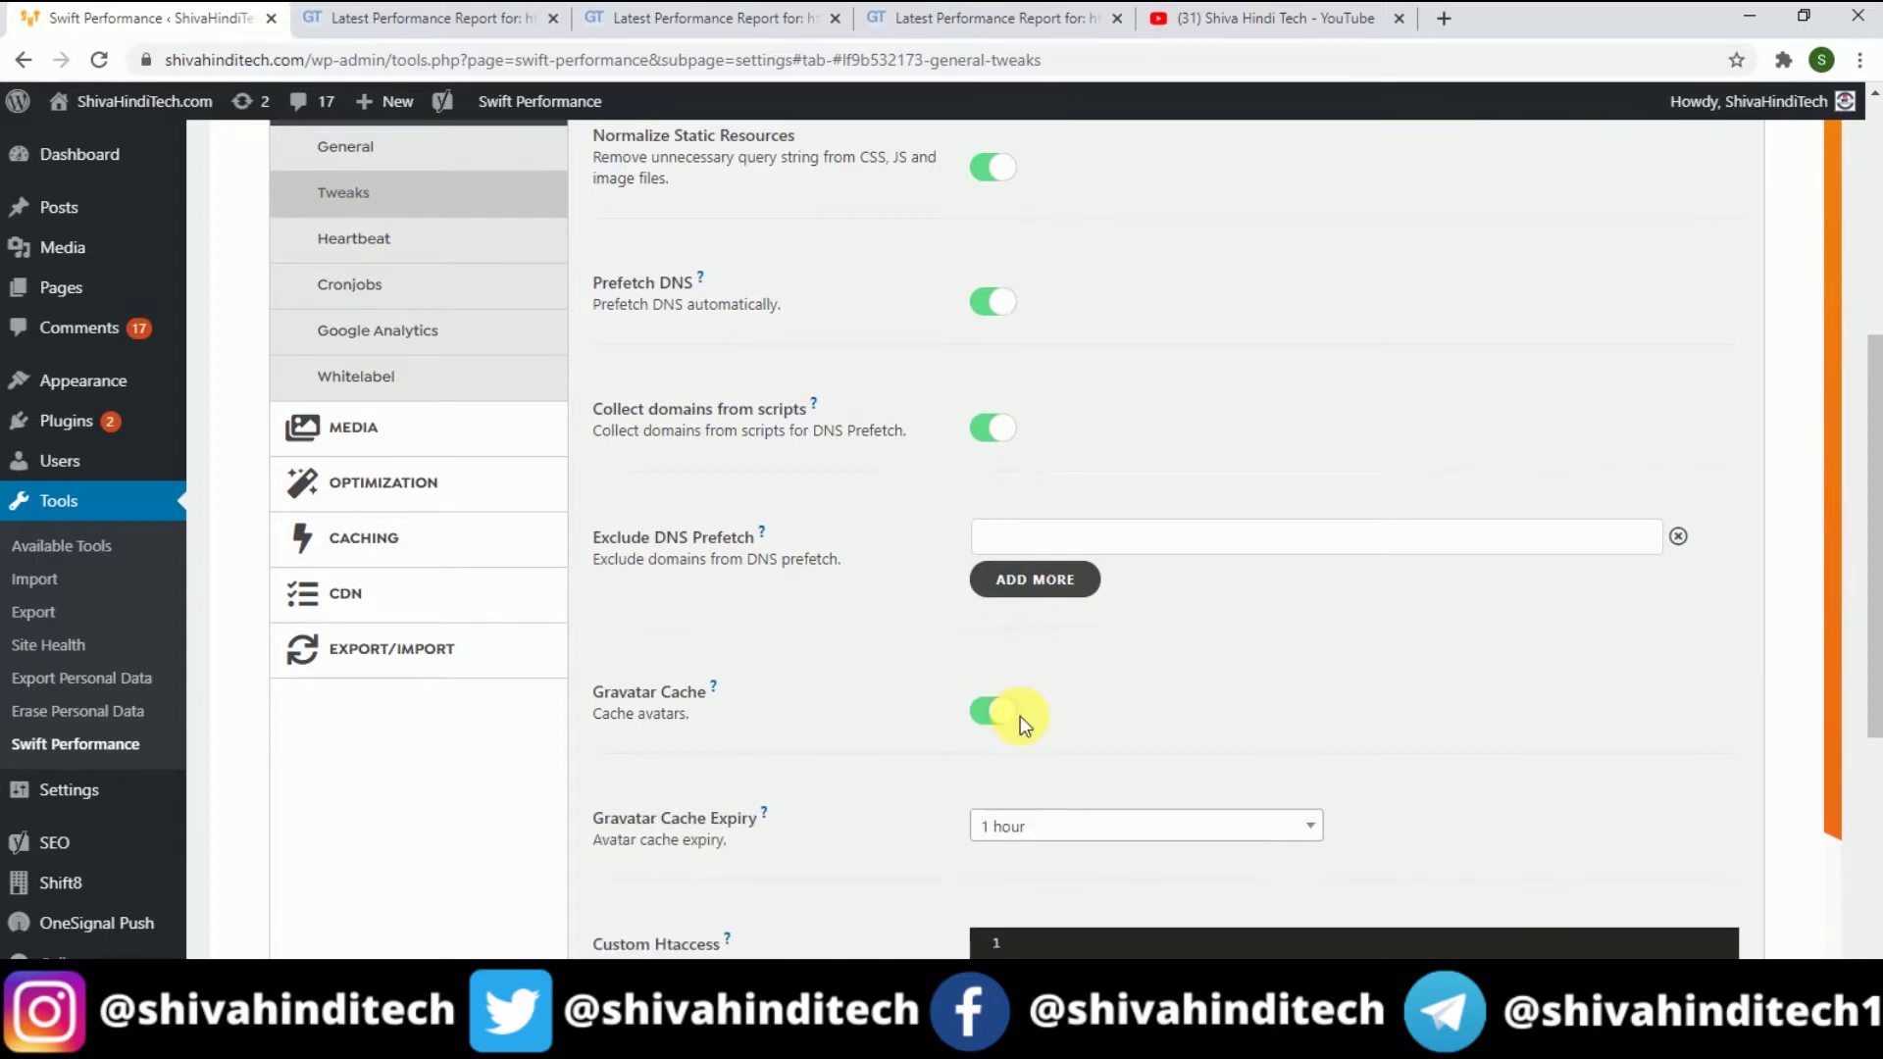
pyautogui.click(1134, 830)
pyautogui.click(1136, 830)
pyautogui.click(996, 714)
pyautogui.scroll(-5, 998, 721)
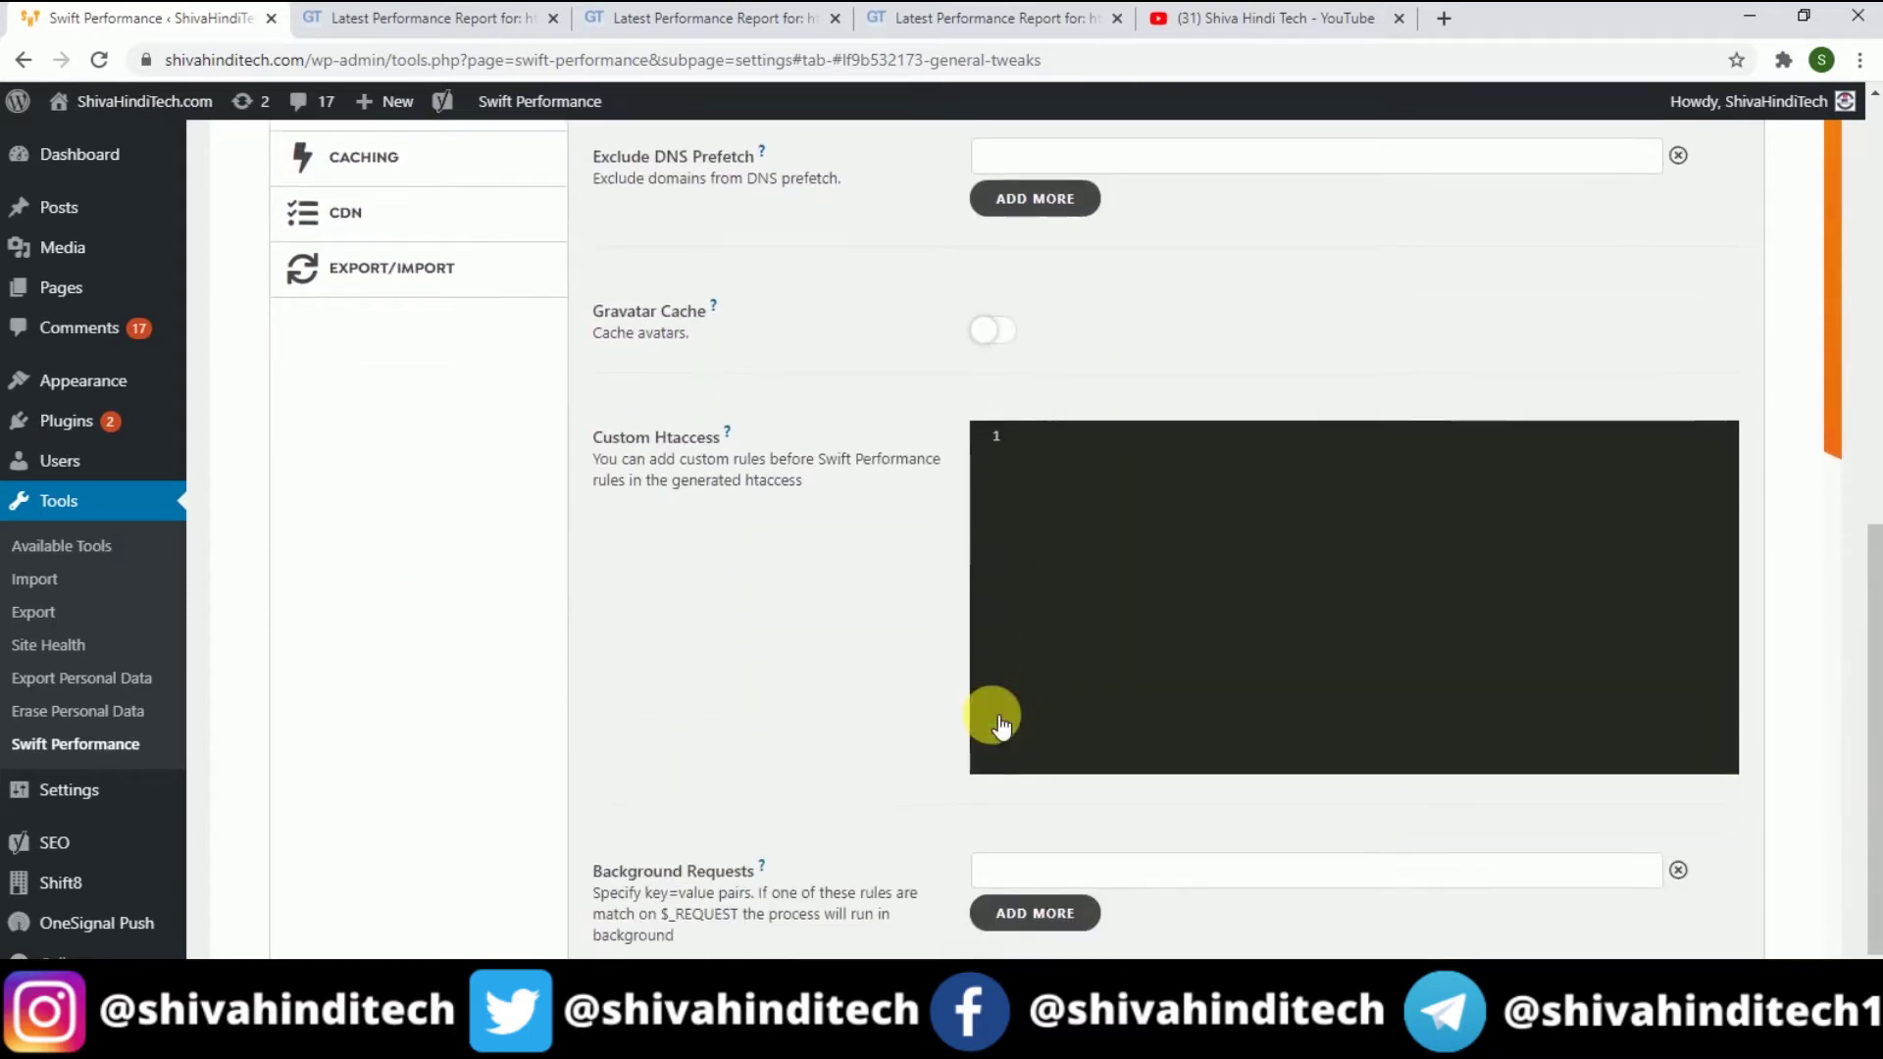
pyautogui.scroll(10, 814, 638)
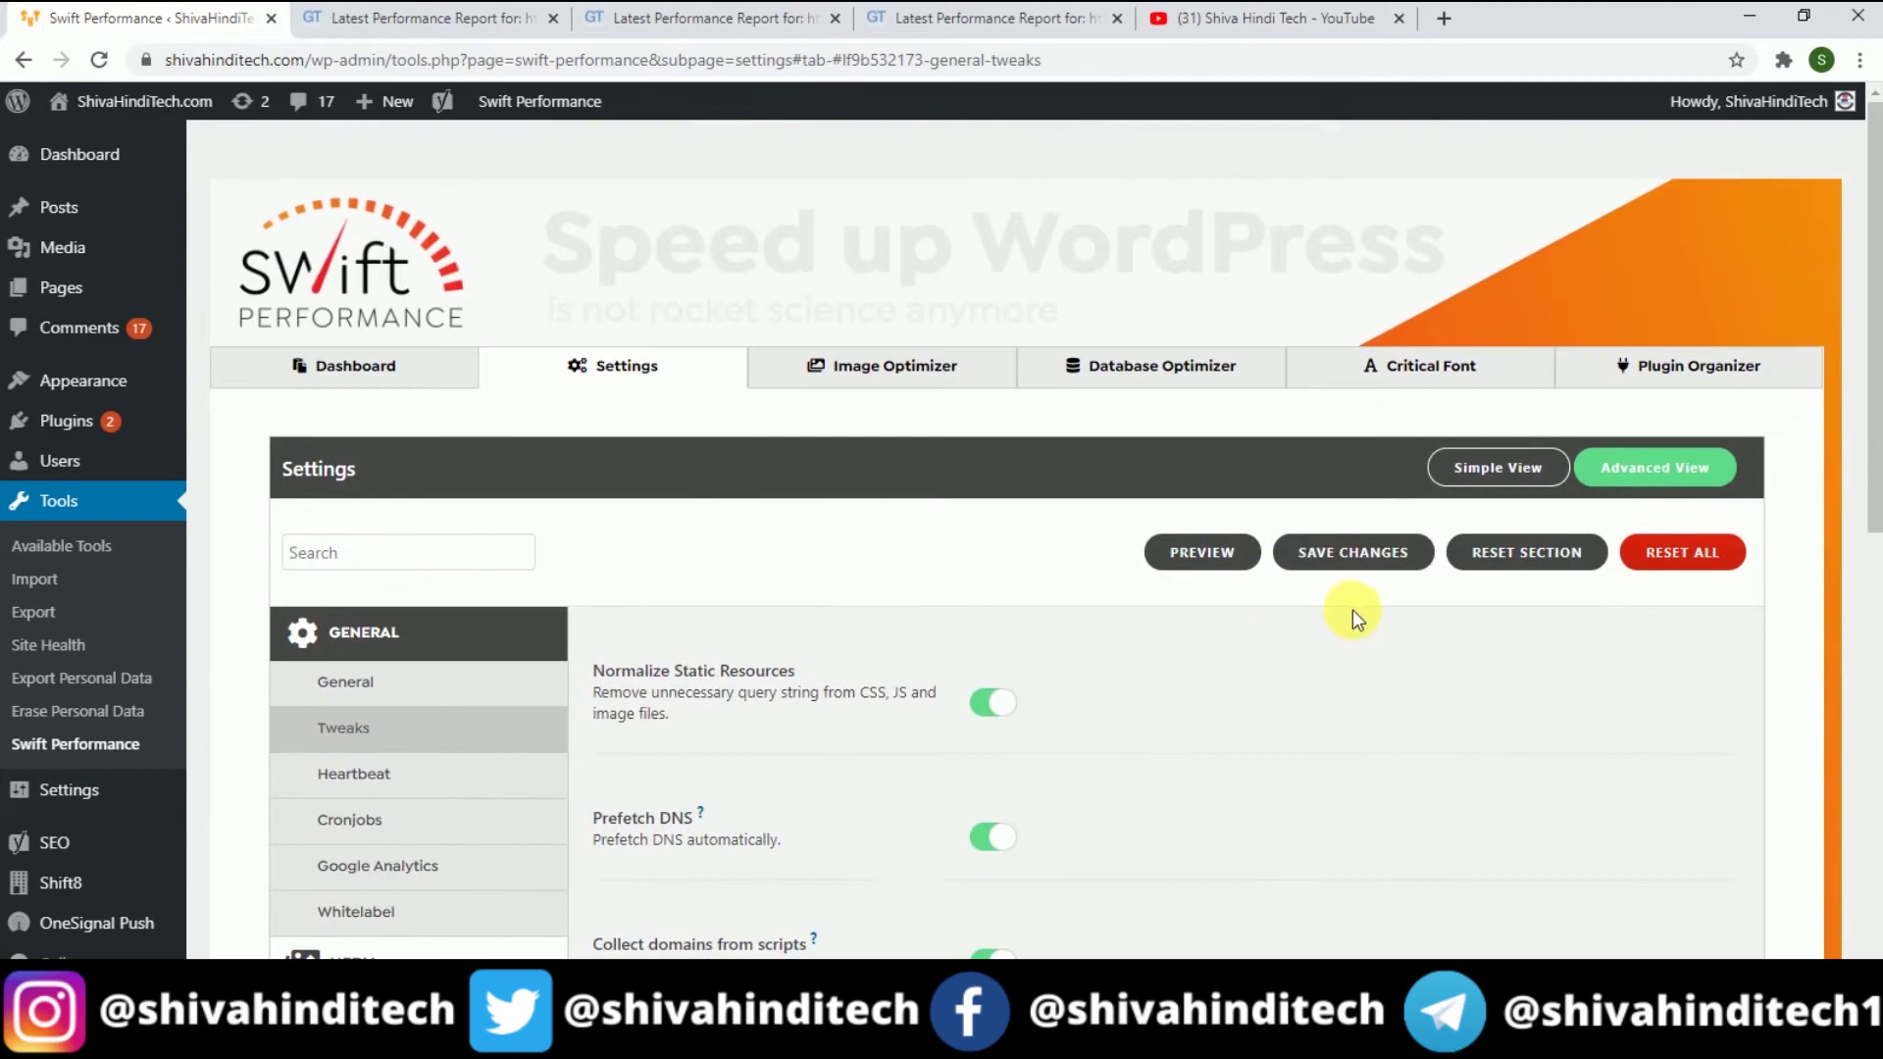
pyautogui.click(1359, 557)
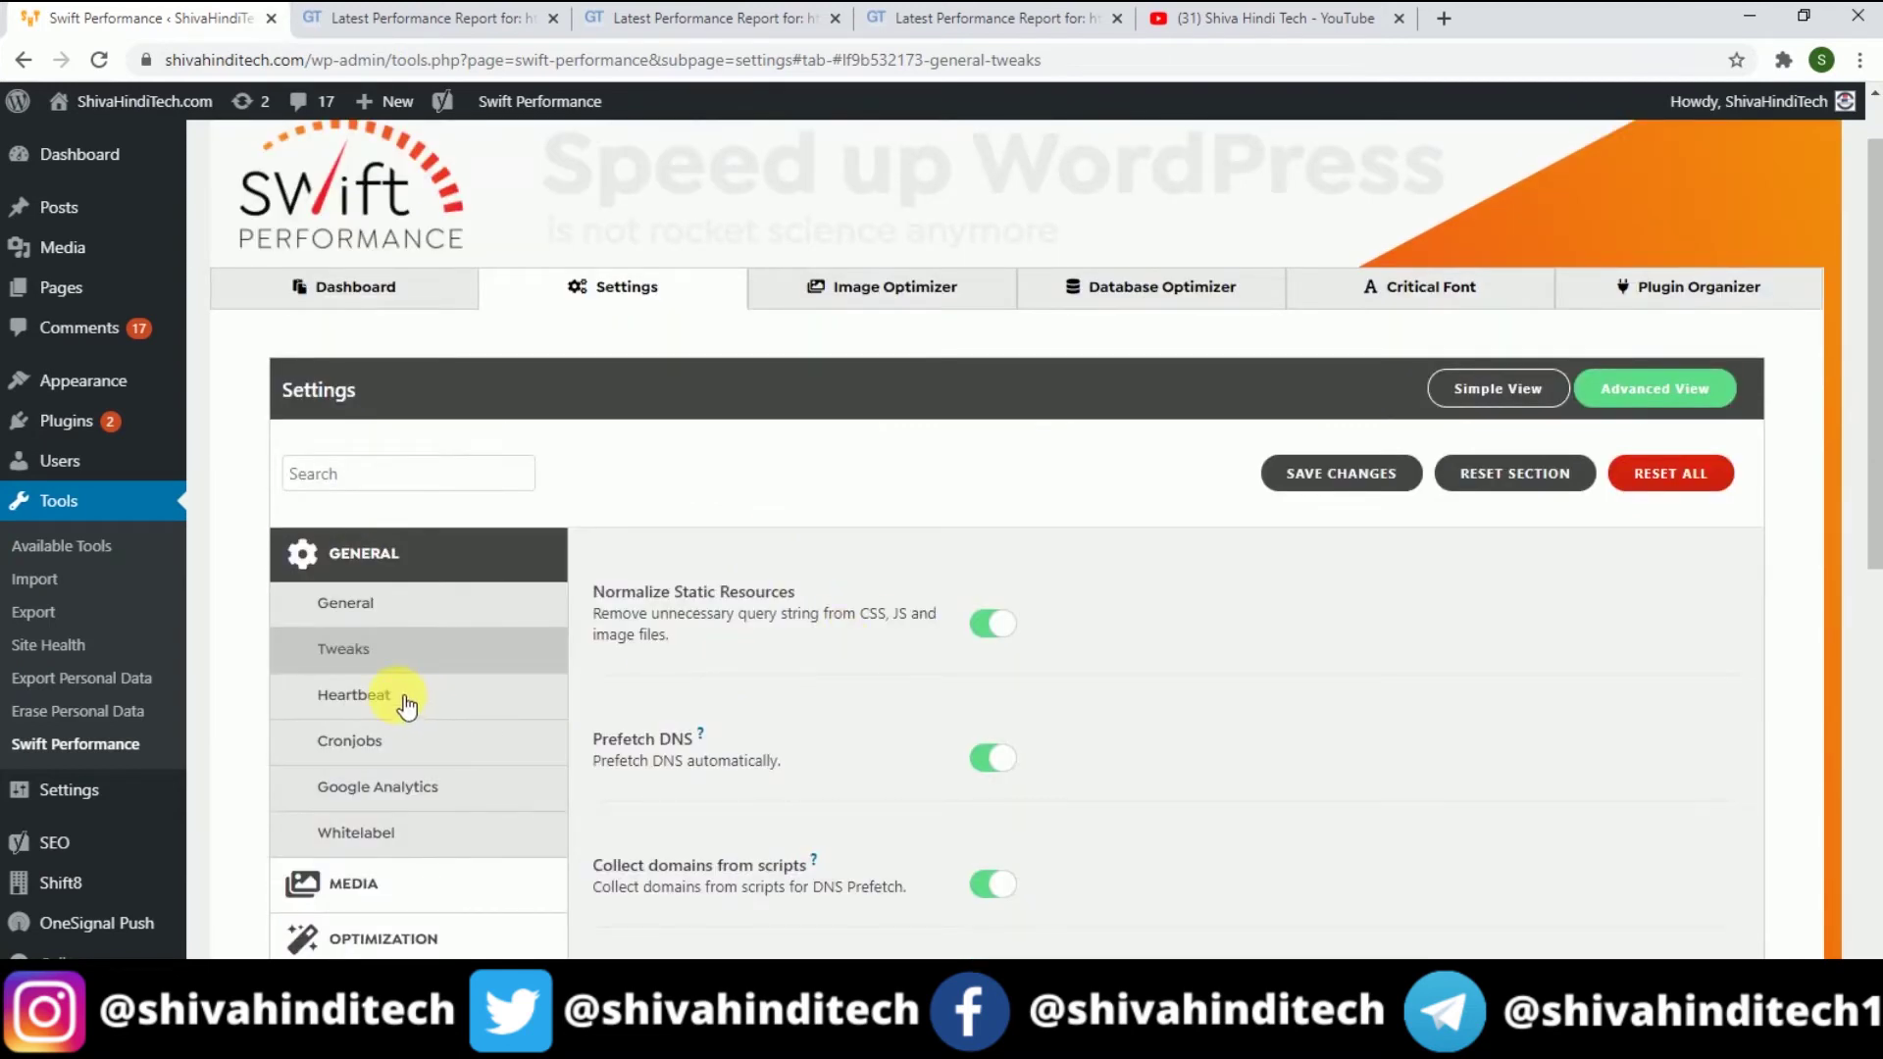
pyautogui.scroll(-9, 877, 698)
pyautogui.scroll(5, 877, 698)
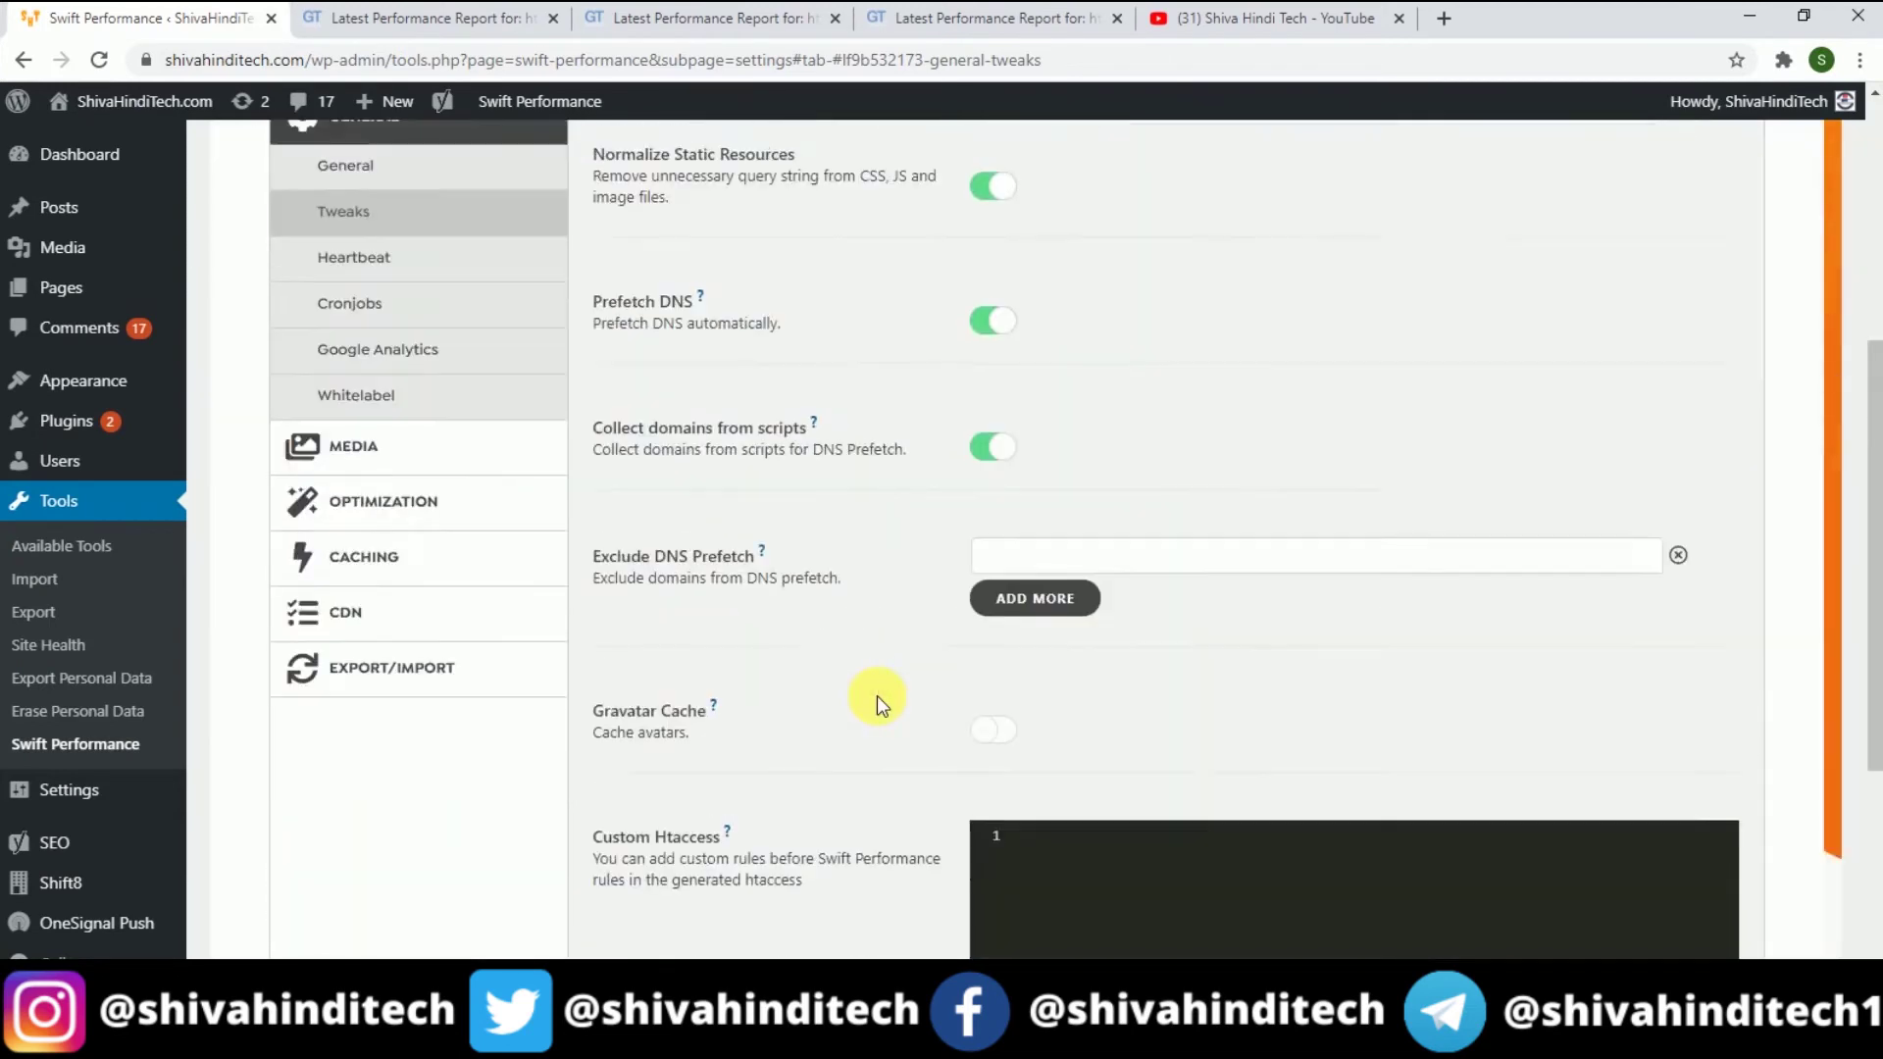
pyautogui.scroll(1, 877, 697)
pyautogui.scroll(2, 450, 424)
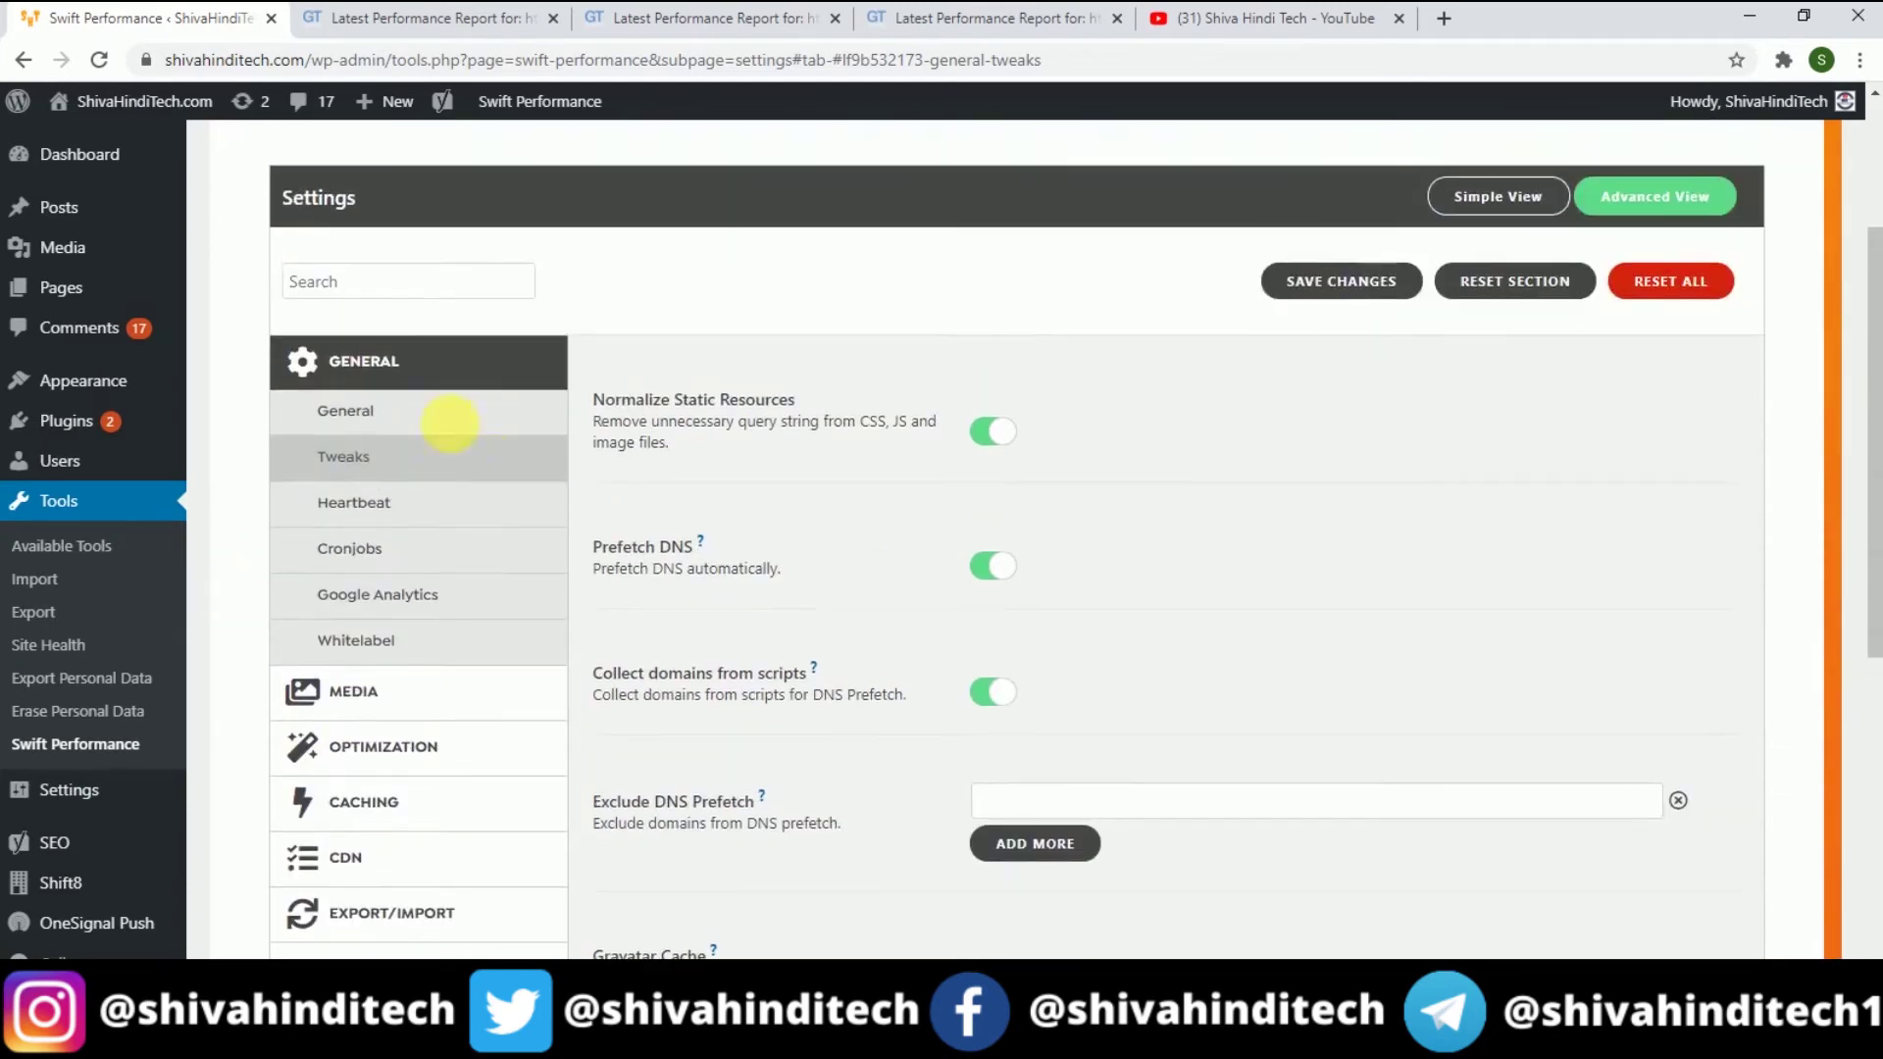
# Disable Heartbeat in every admin area with Toggle All and save it.
pyautogui.click(491, 506)
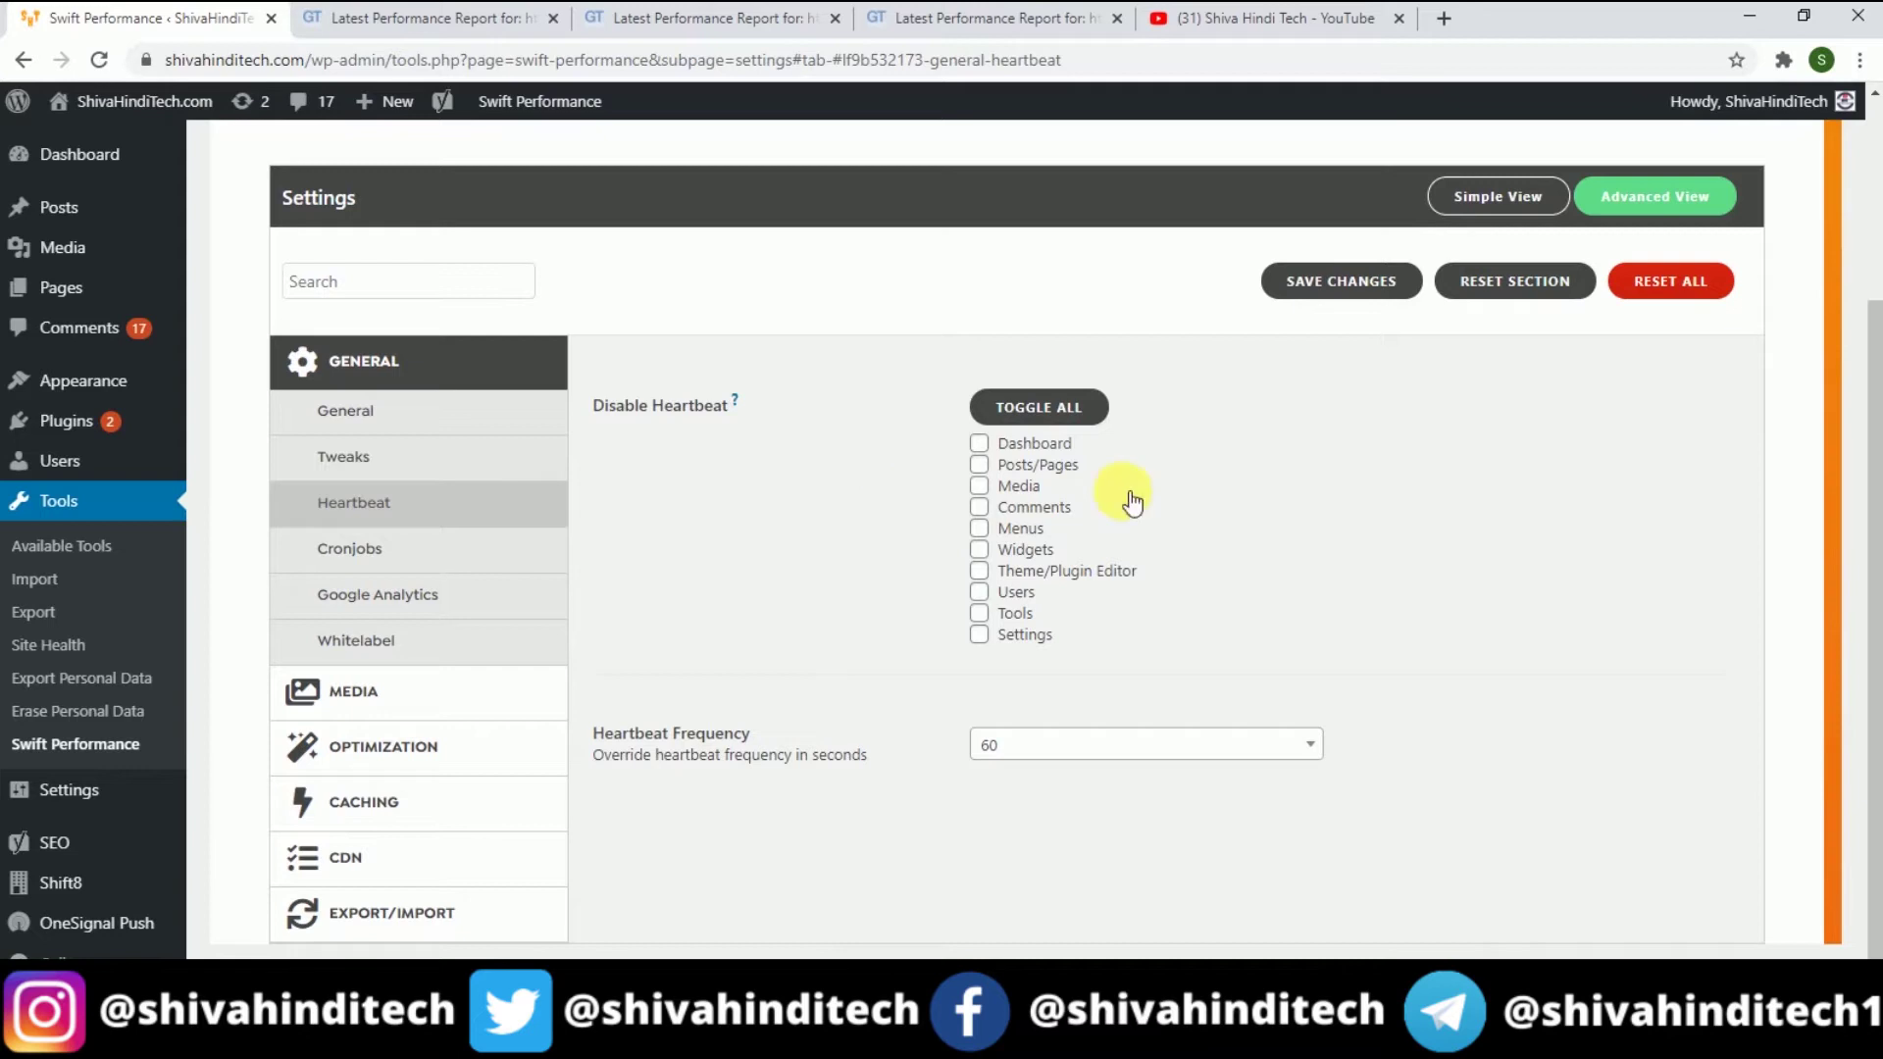
pyautogui.click(1025, 414)
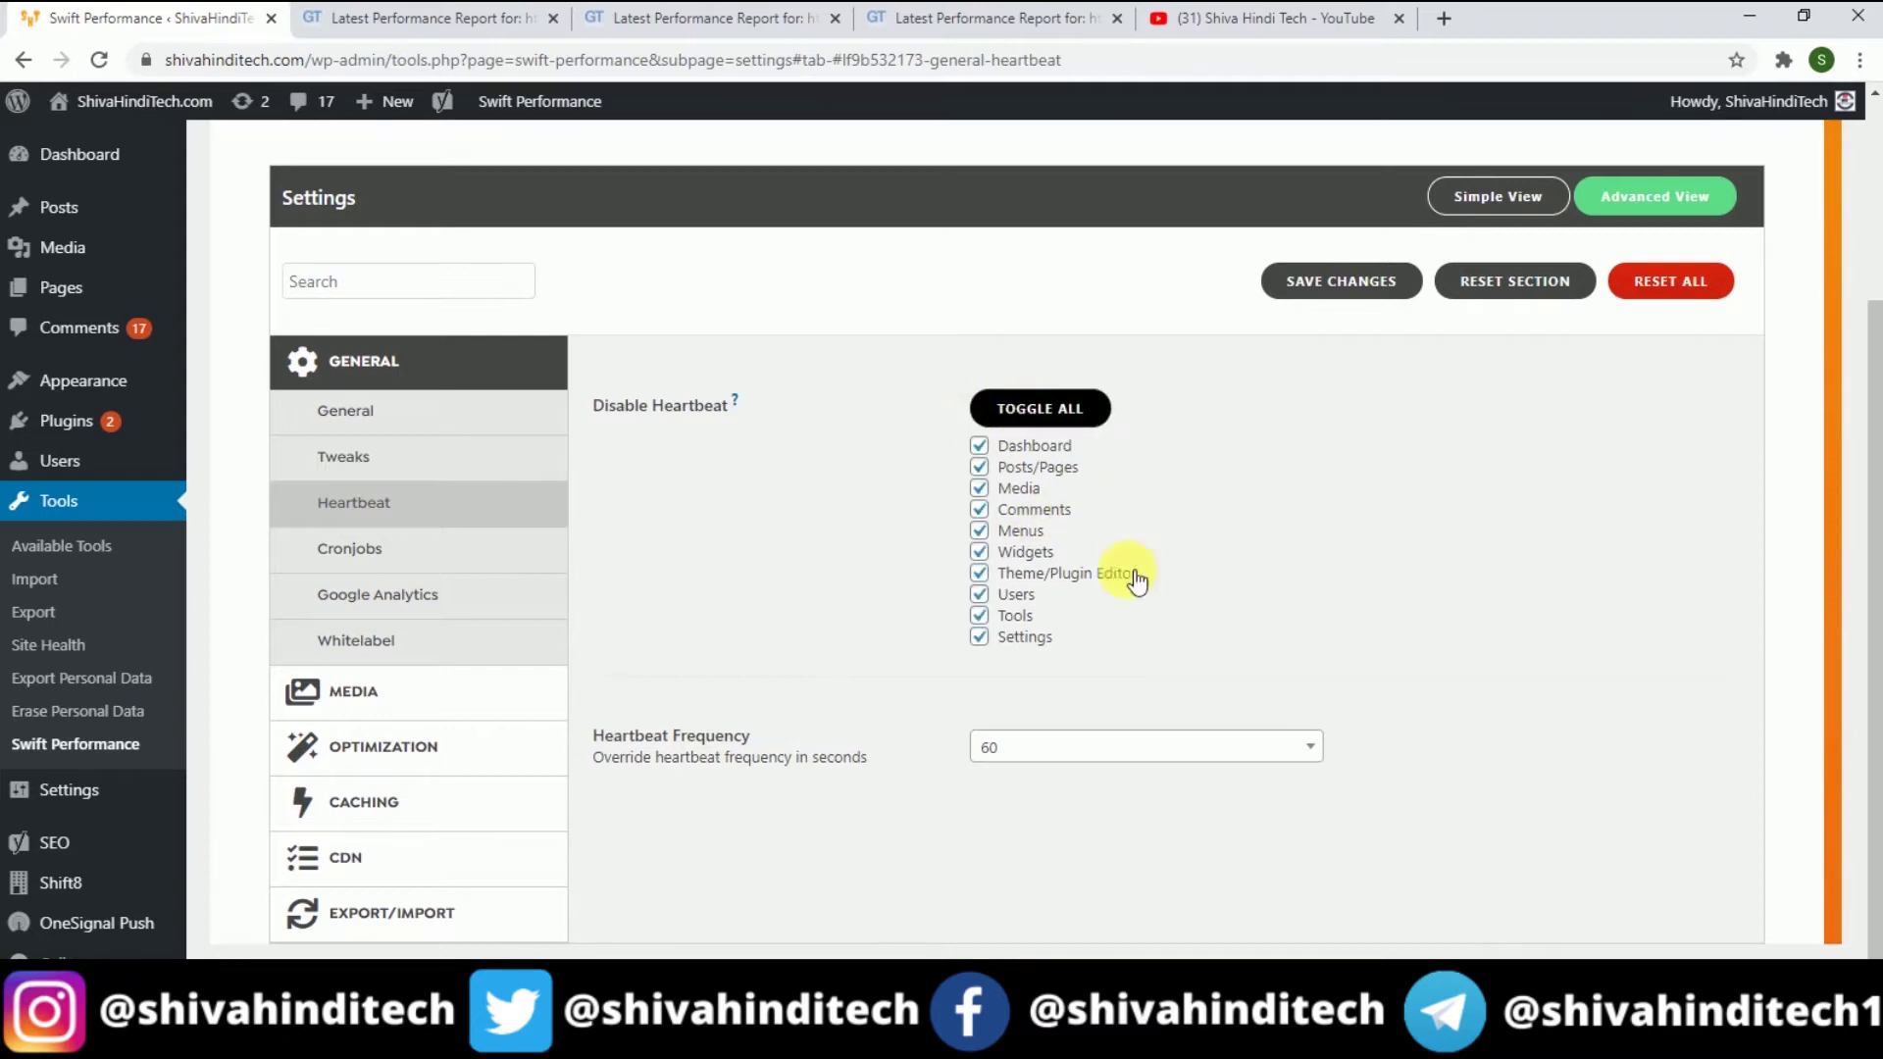
pyautogui.click(1356, 287)
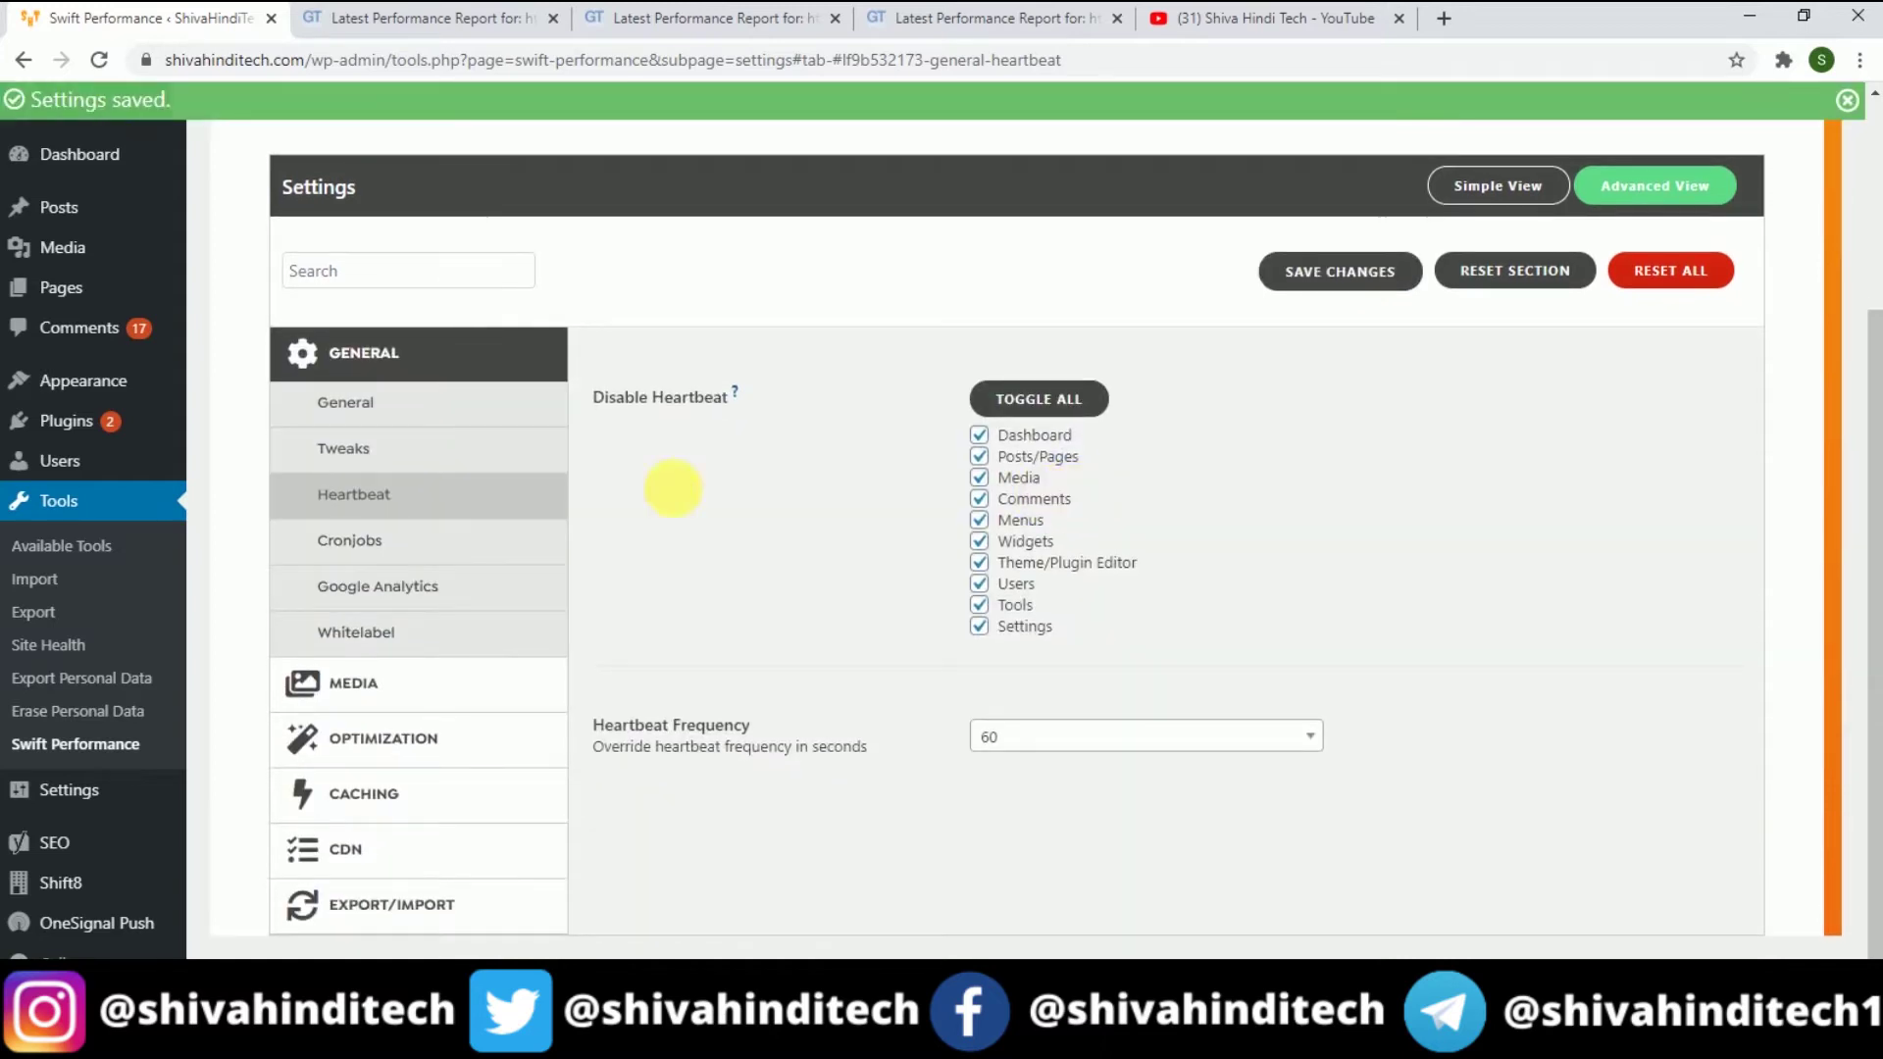
pyautogui.click(351, 558)
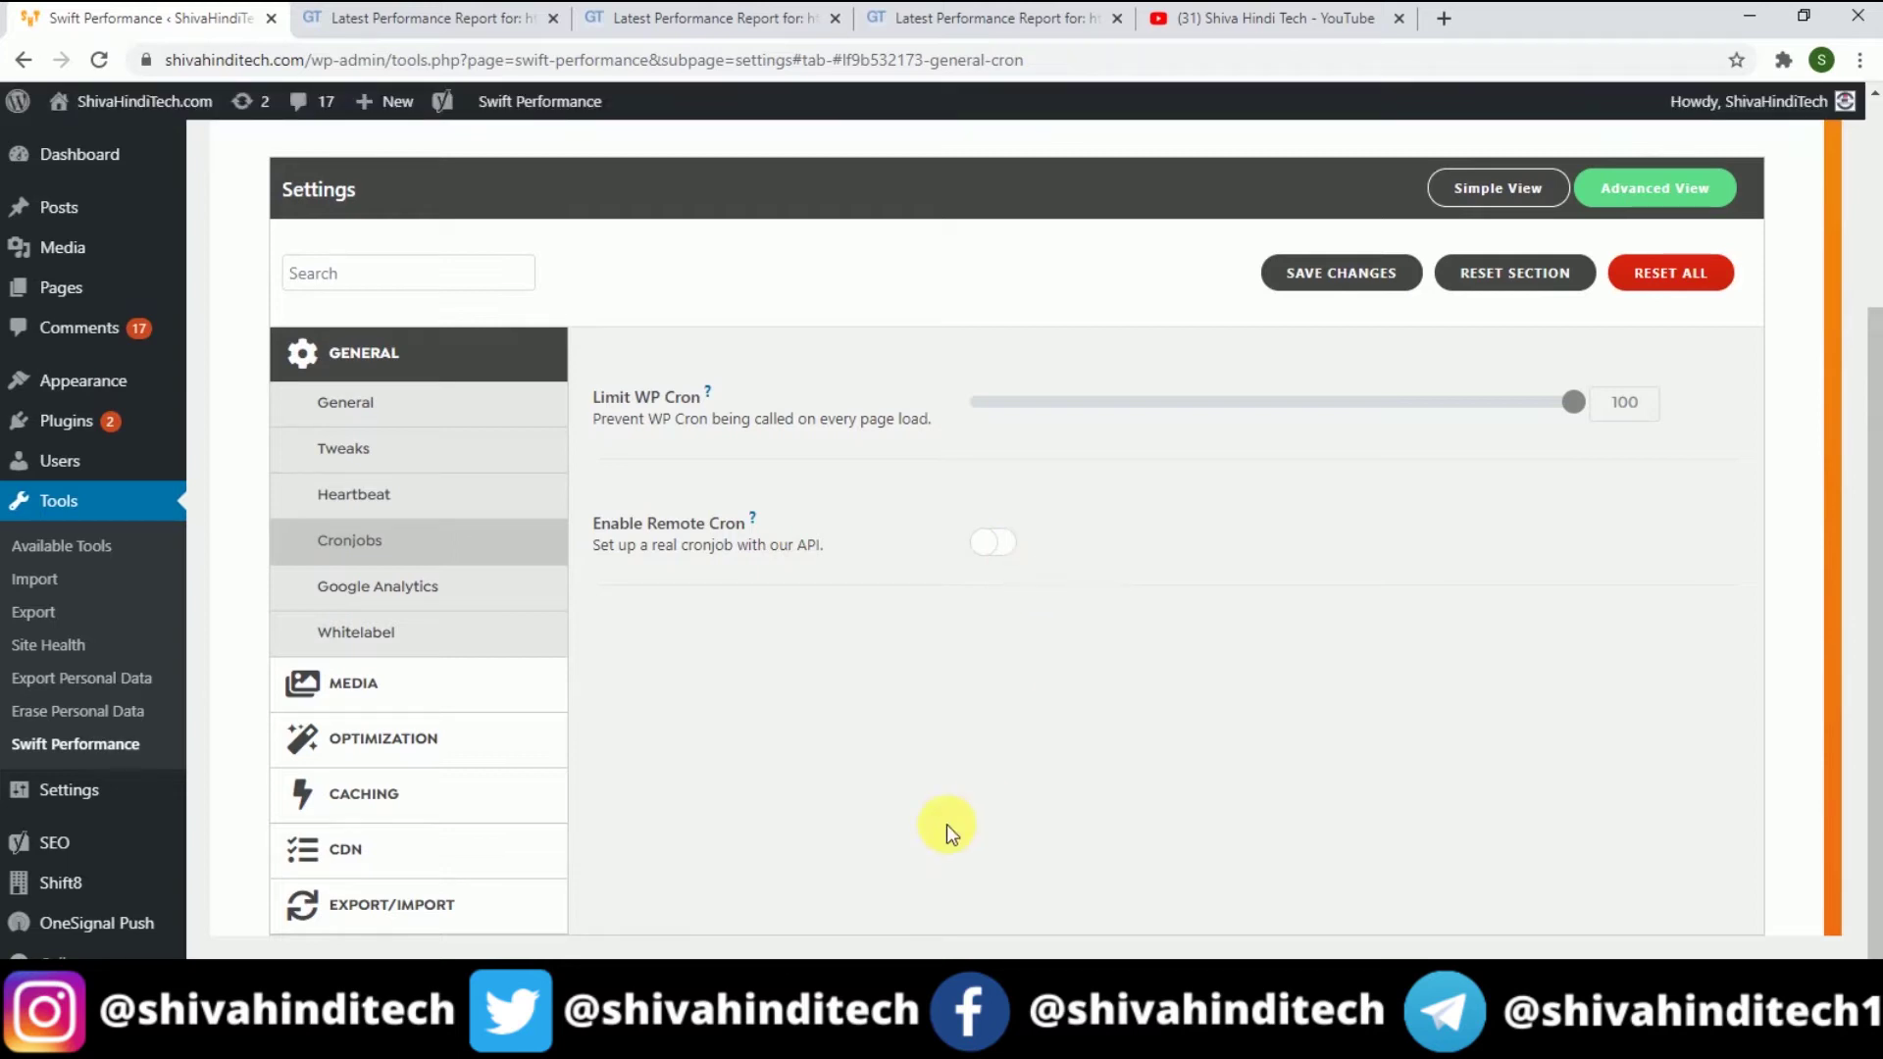
pyautogui.click(386, 586)
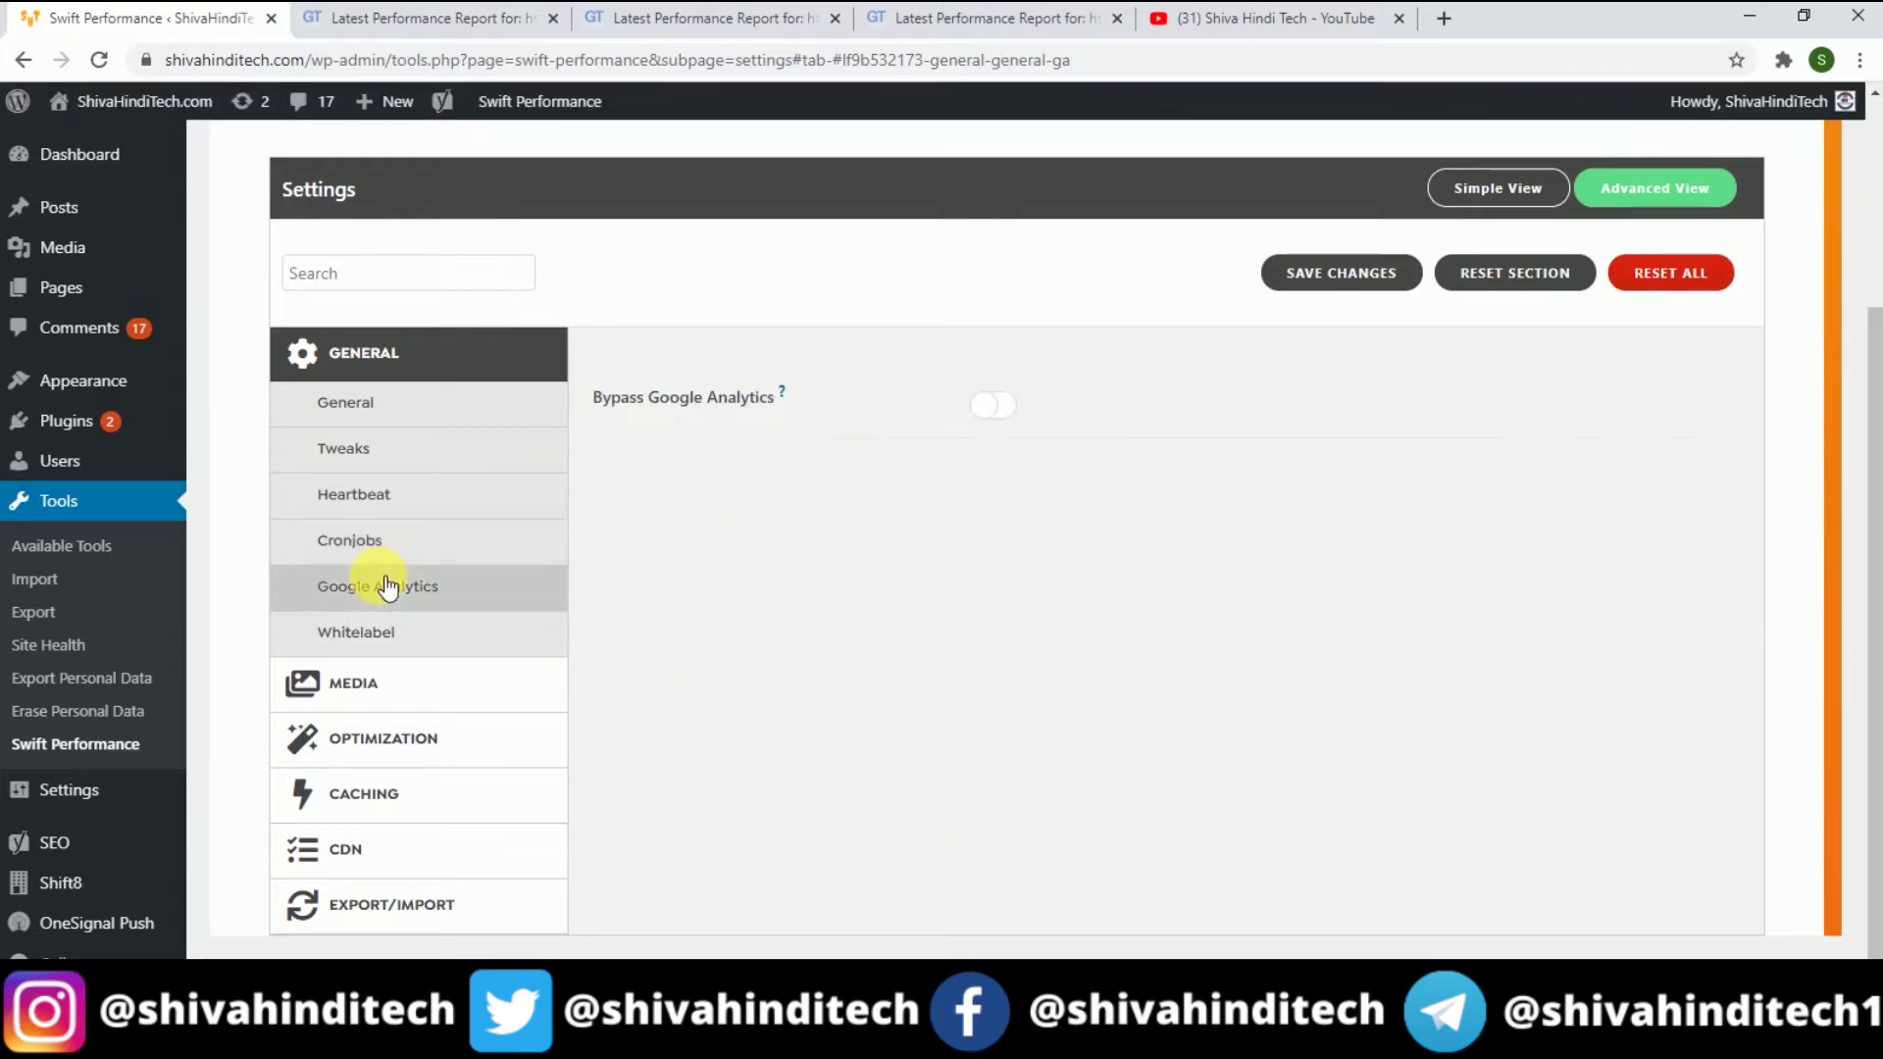
# Enable Bypass Google Analytics and paste the site's tracking ID from Notepad into Tracking ID.
pyautogui.click(994, 407)
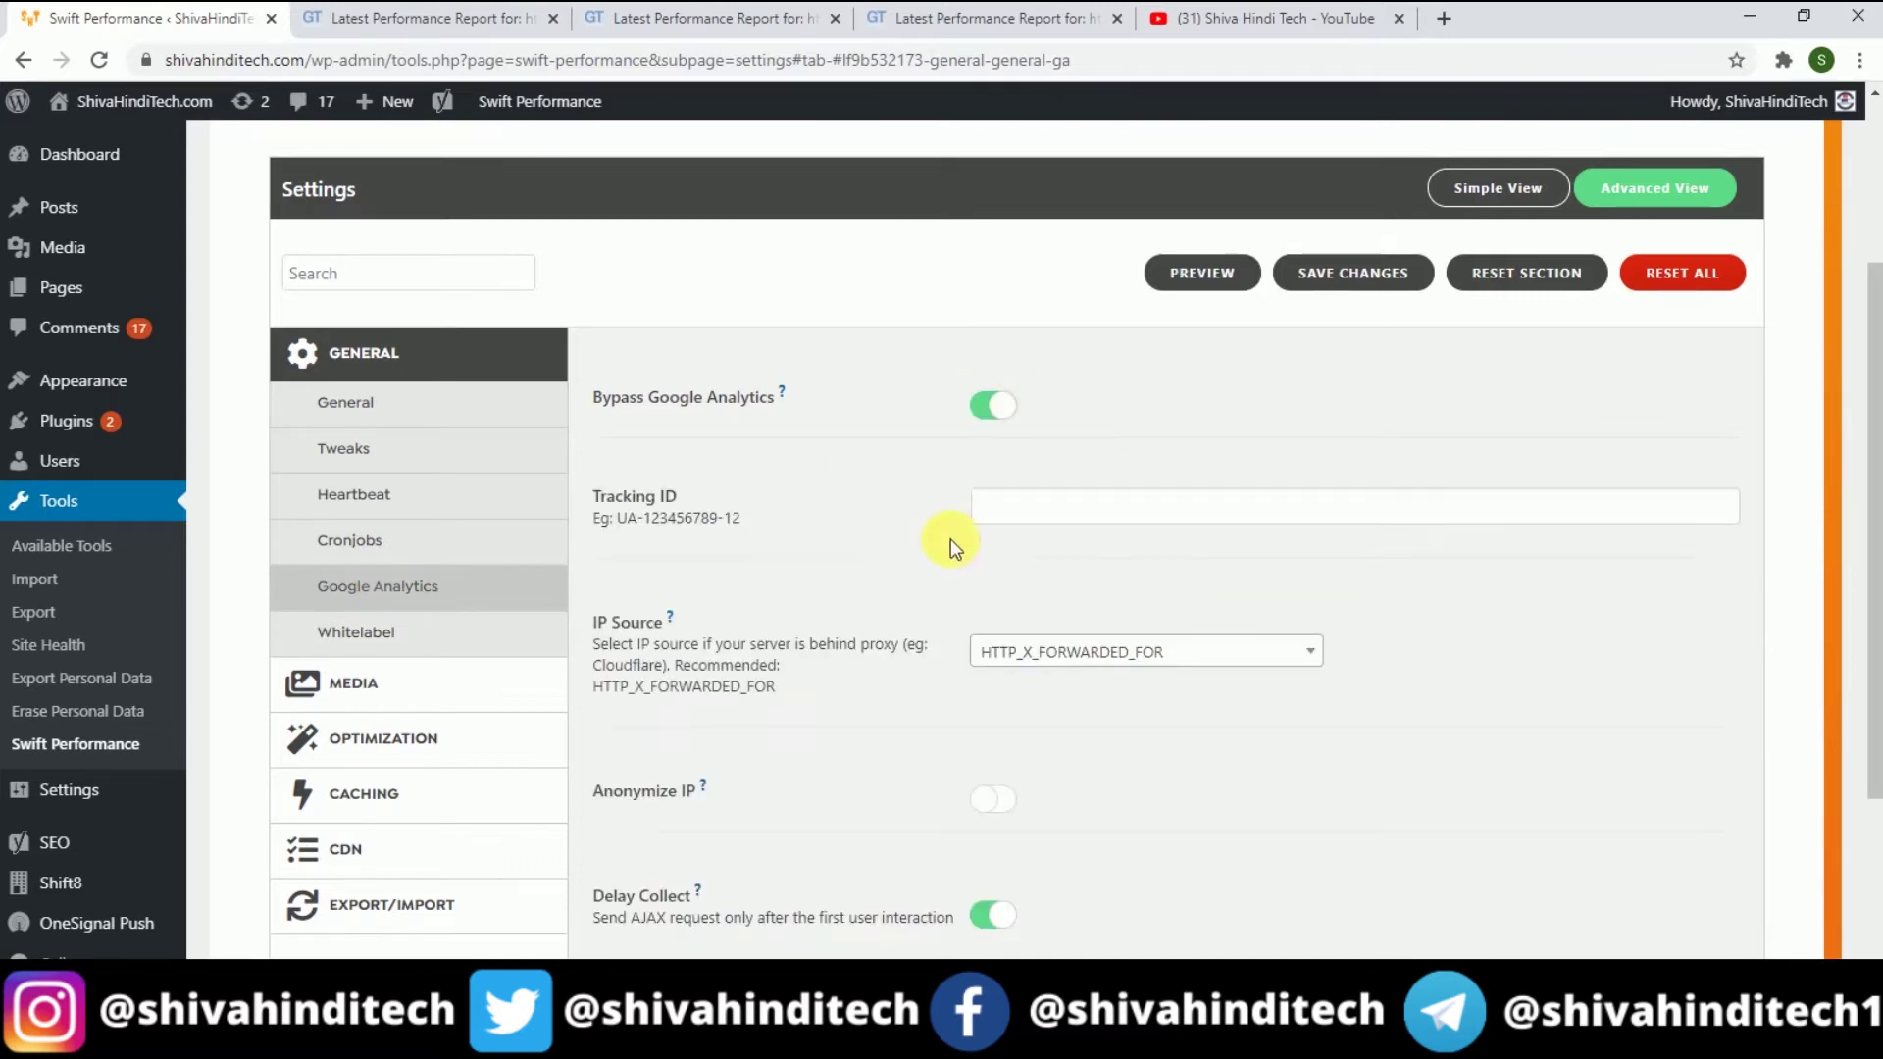
pyautogui.click(1139, 505)
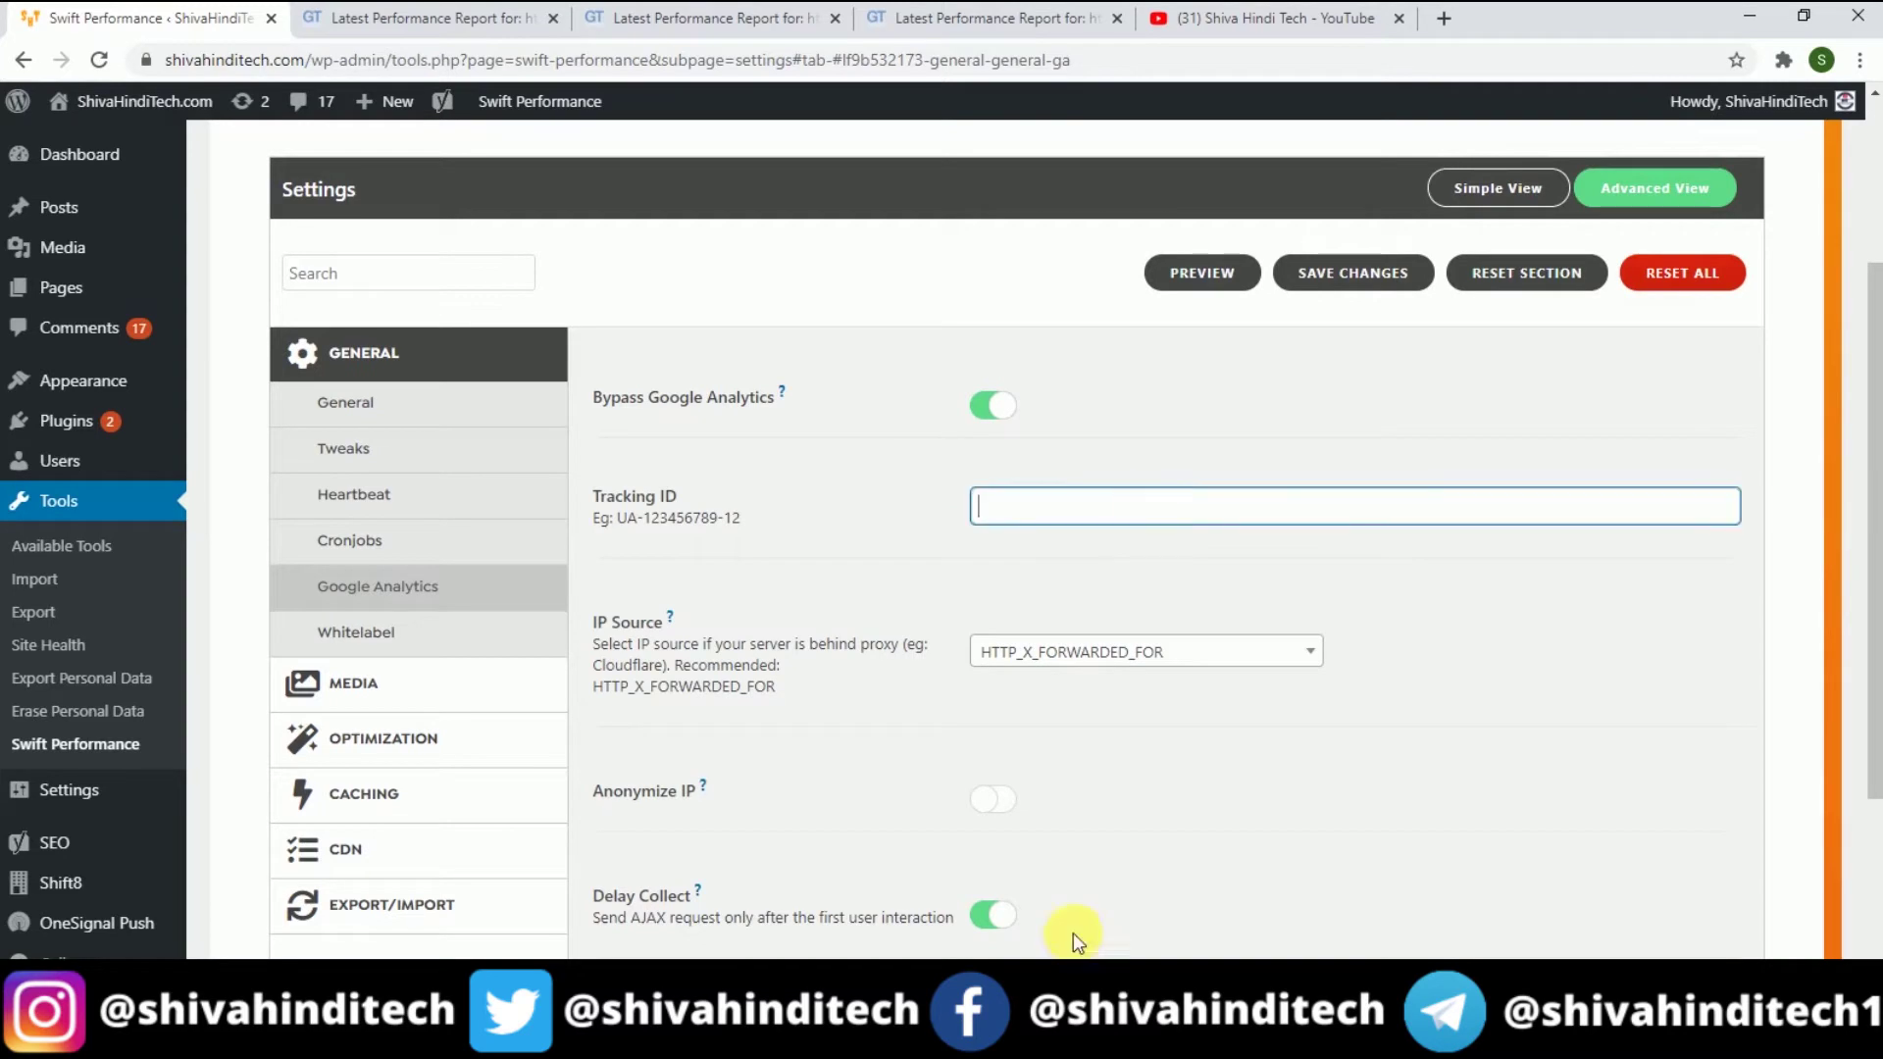
pyautogui.hotkey('alt', 'Tab')
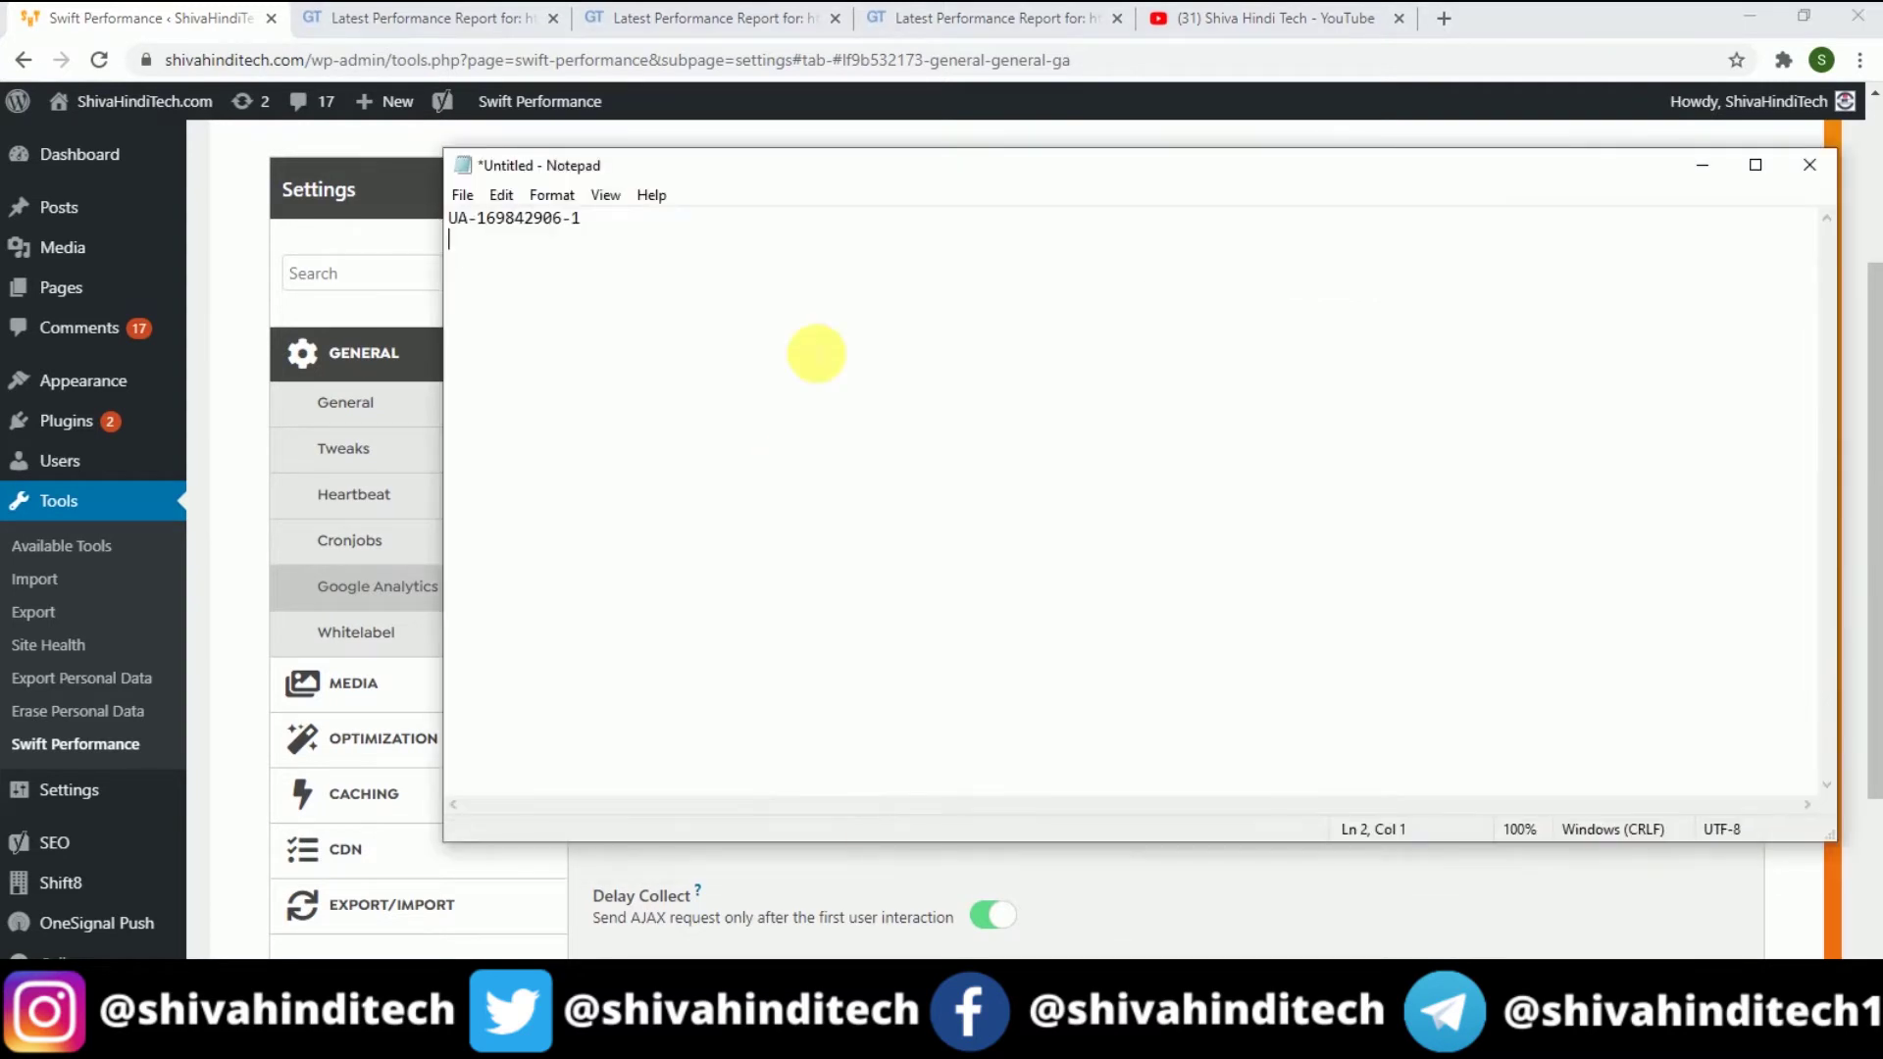
pyautogui.moveTo(585, 217); pyautogui.dragTo(423, 212)
pyautogui.hotkey('ctrl', 'c')
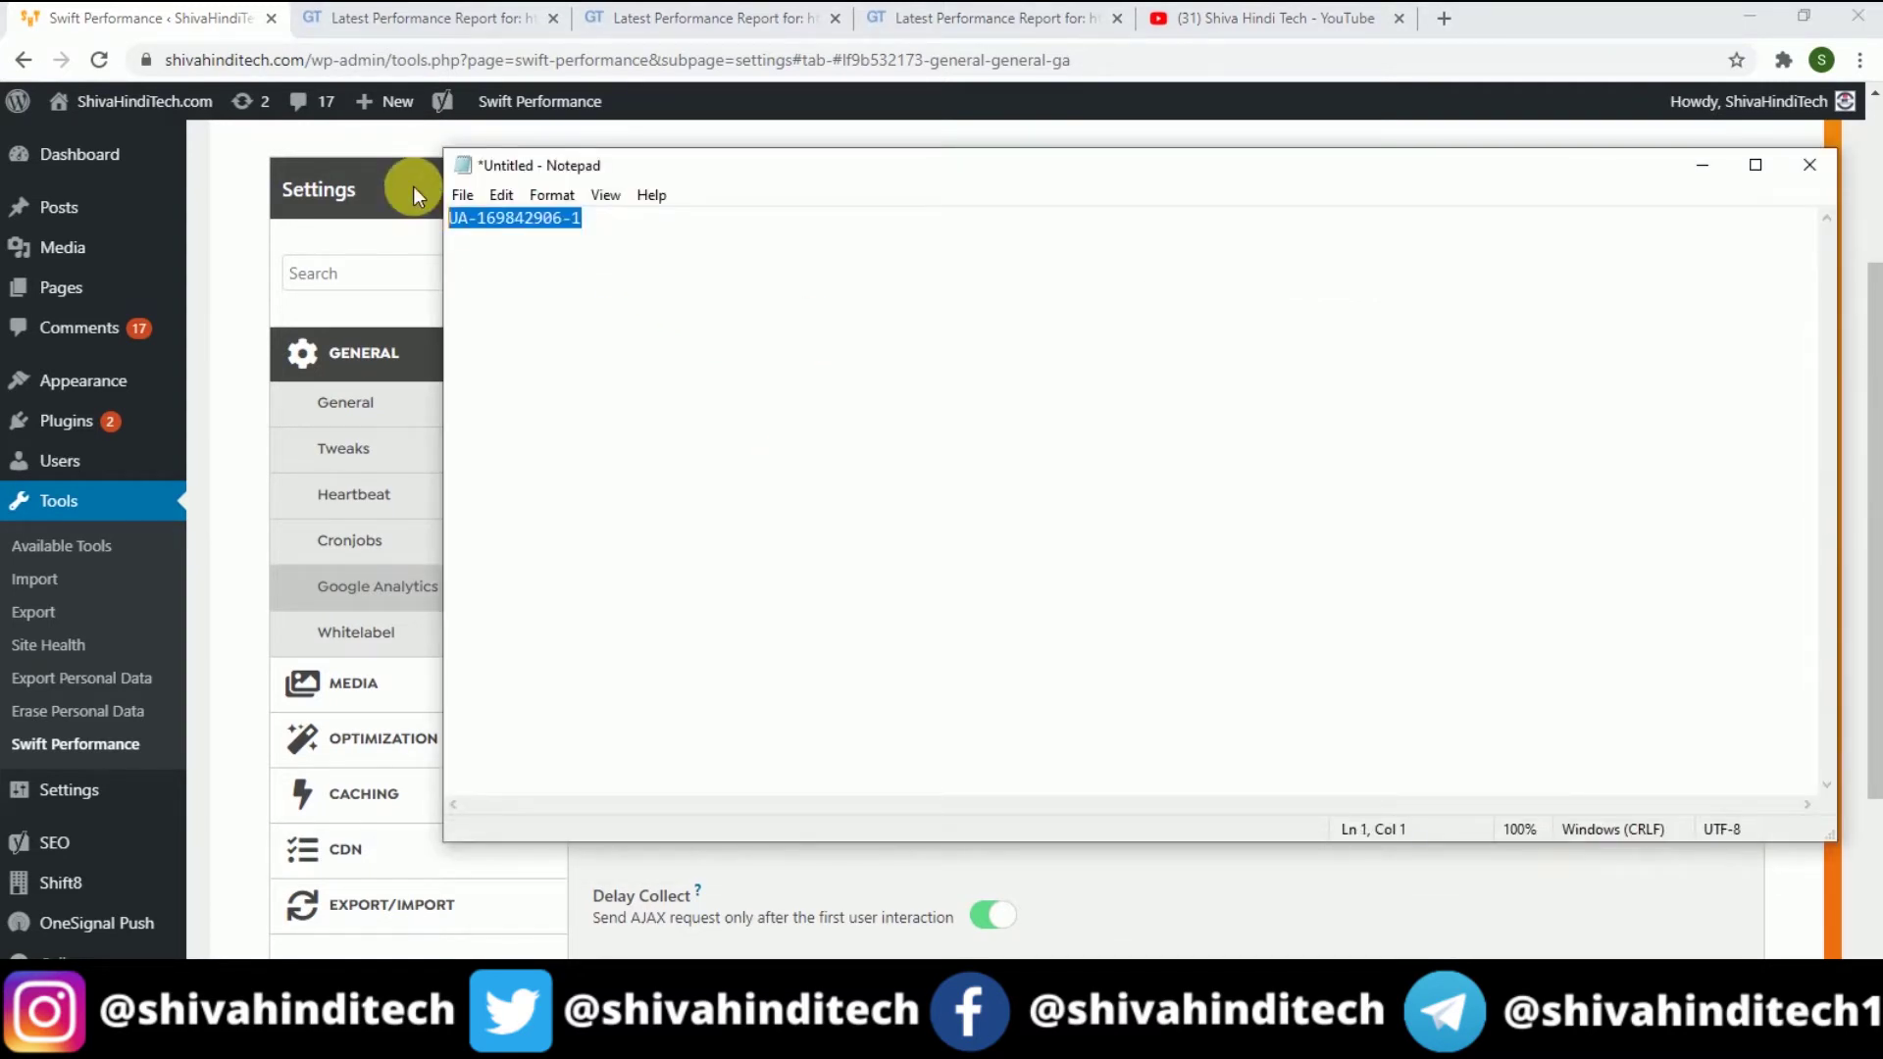
pyautogui.click(1130, 931)
pyautogui.click(1132, 523)
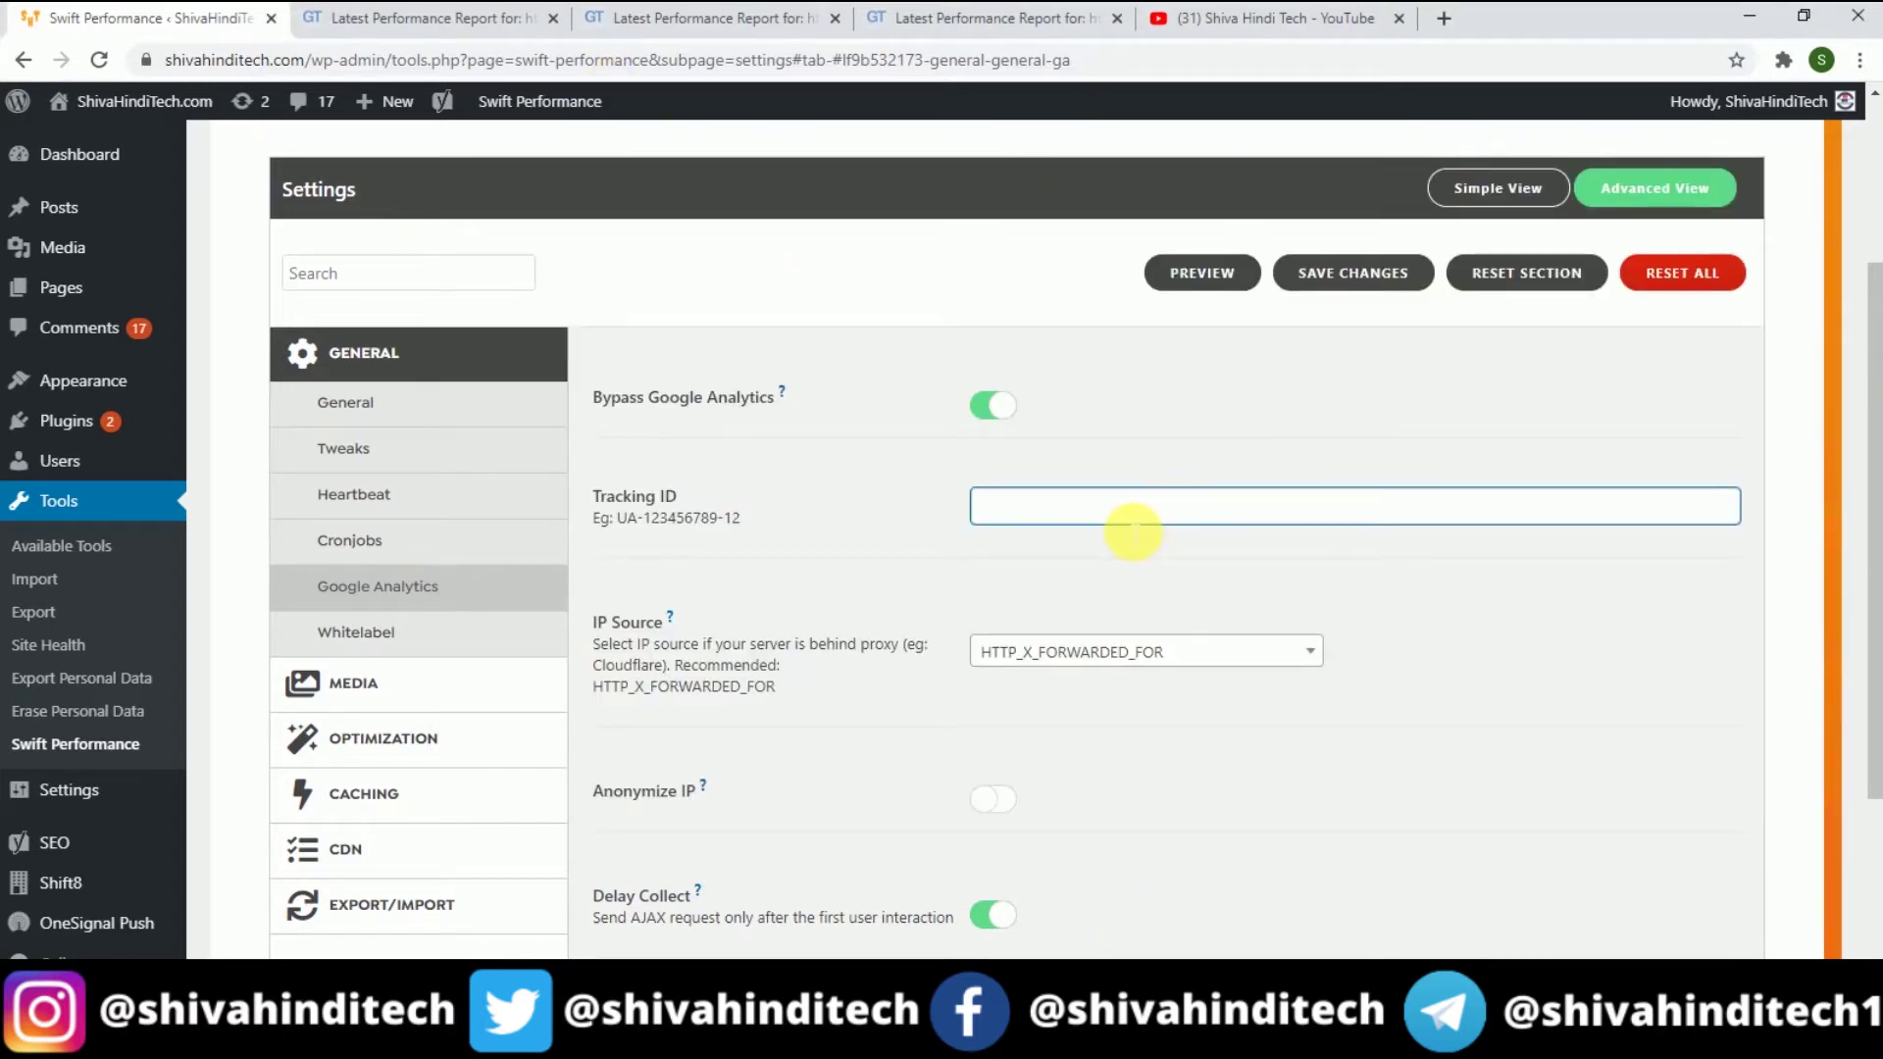
pyautogui.hotkey('ctrl', 'v')
pyautogui.click(1180, 573)
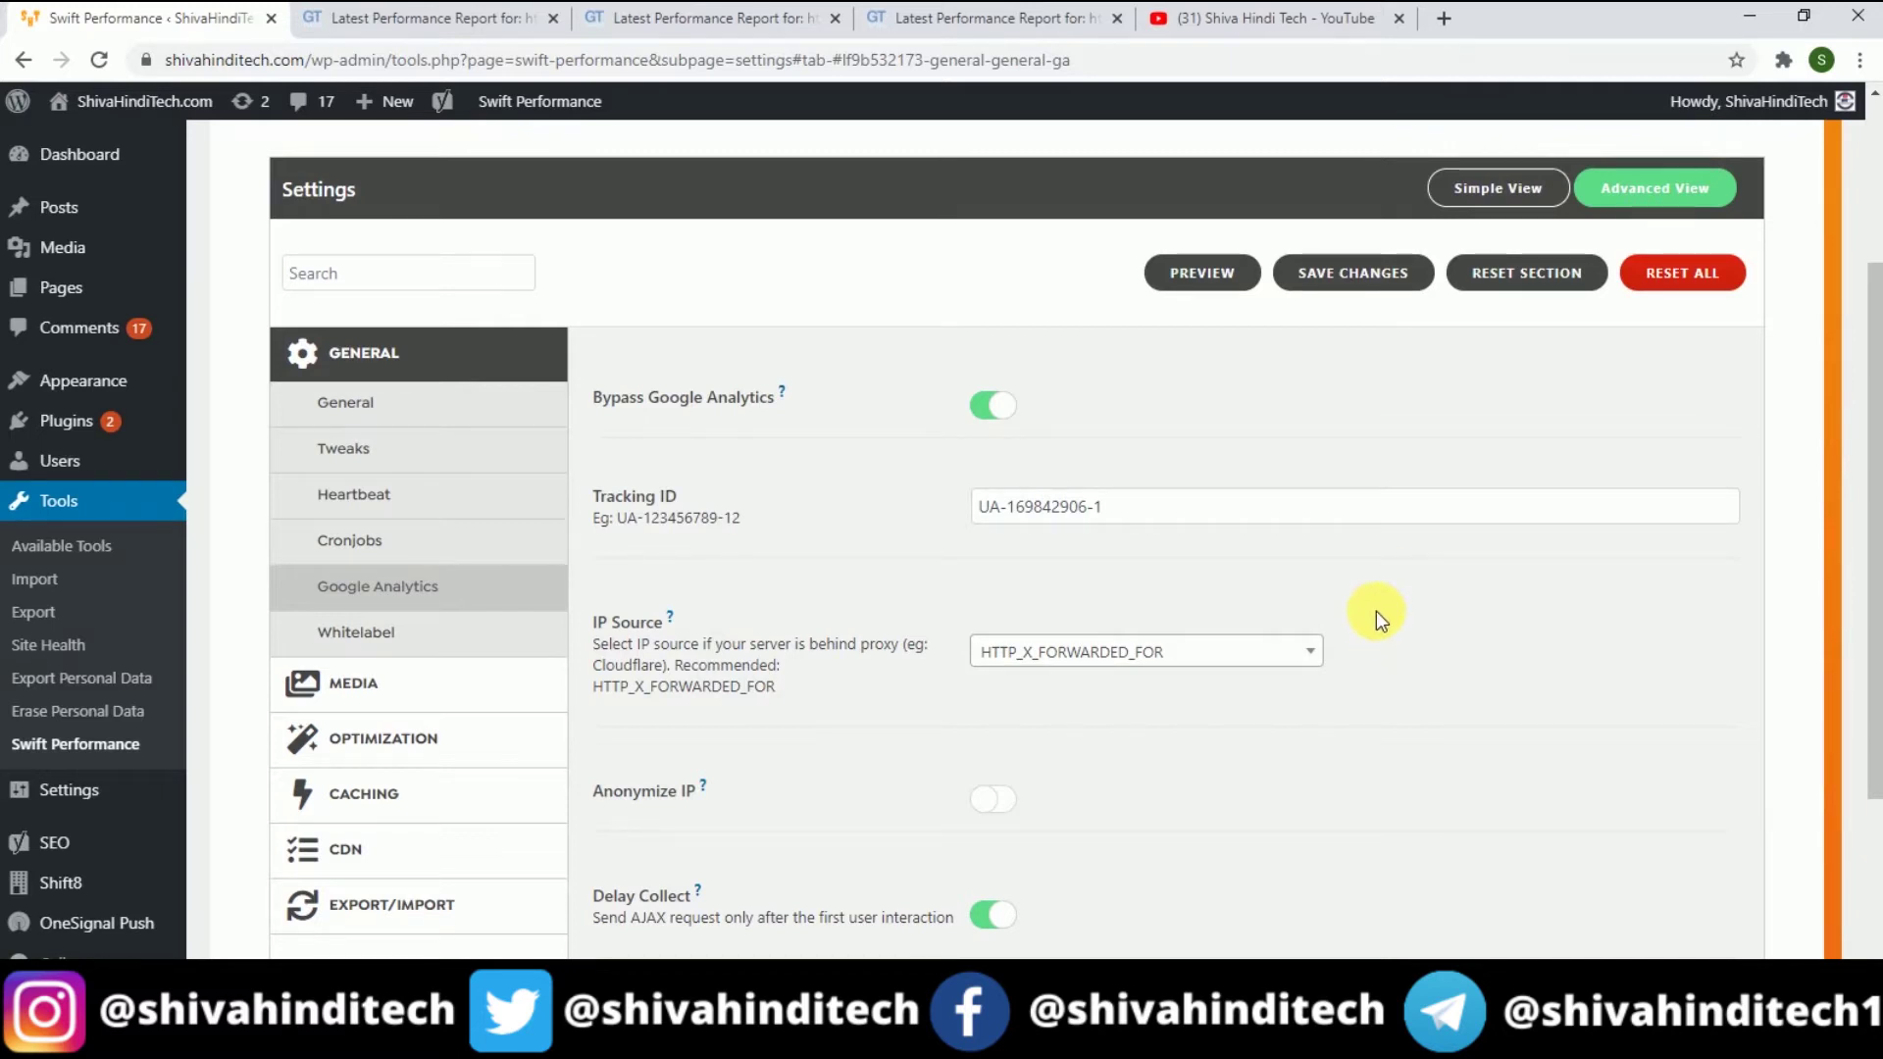
# Keep IP Source at HTTP_X_FORWARDED_FOR after briefly choosing HTTP_X_CLUSTER_CLIENT_IP.
pyautogui.click(1224, 668)
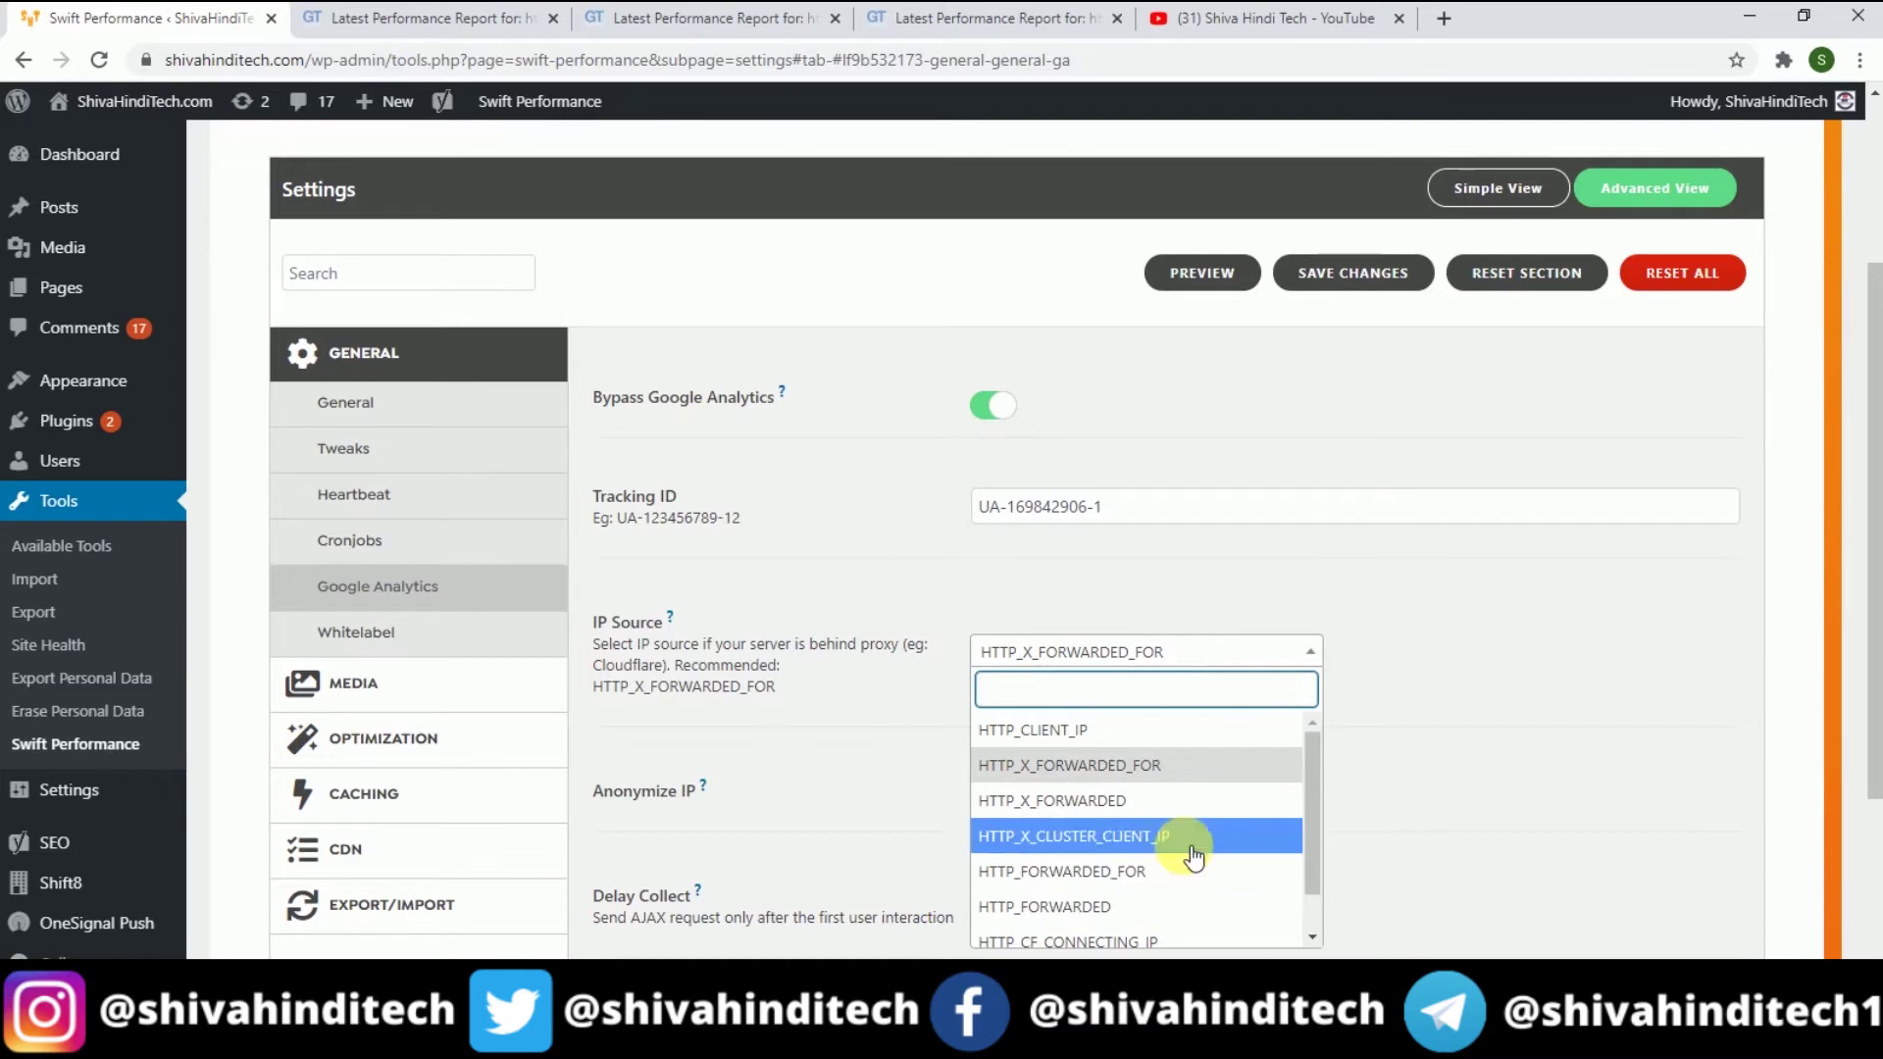
pyautogui.click(1191, 853)
pyautogui.click(1185, 656)
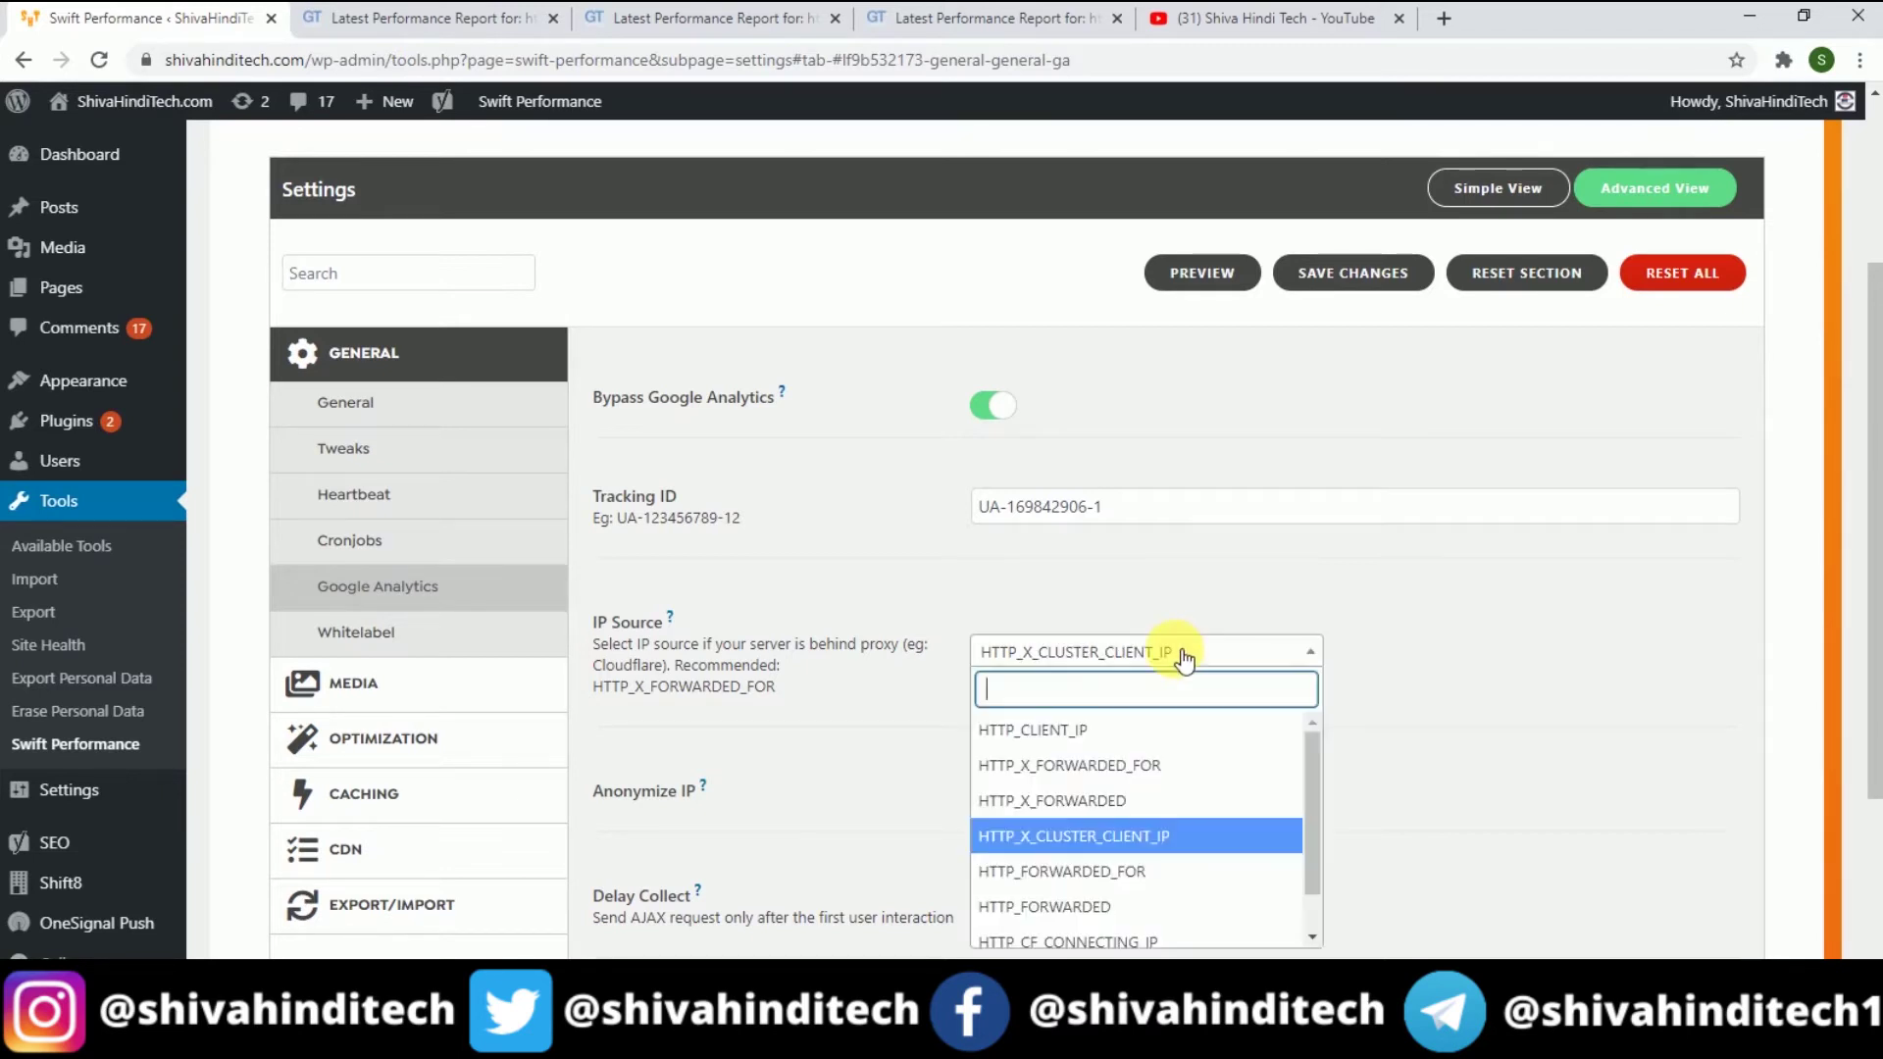
pyautogui.click(1167, 769)
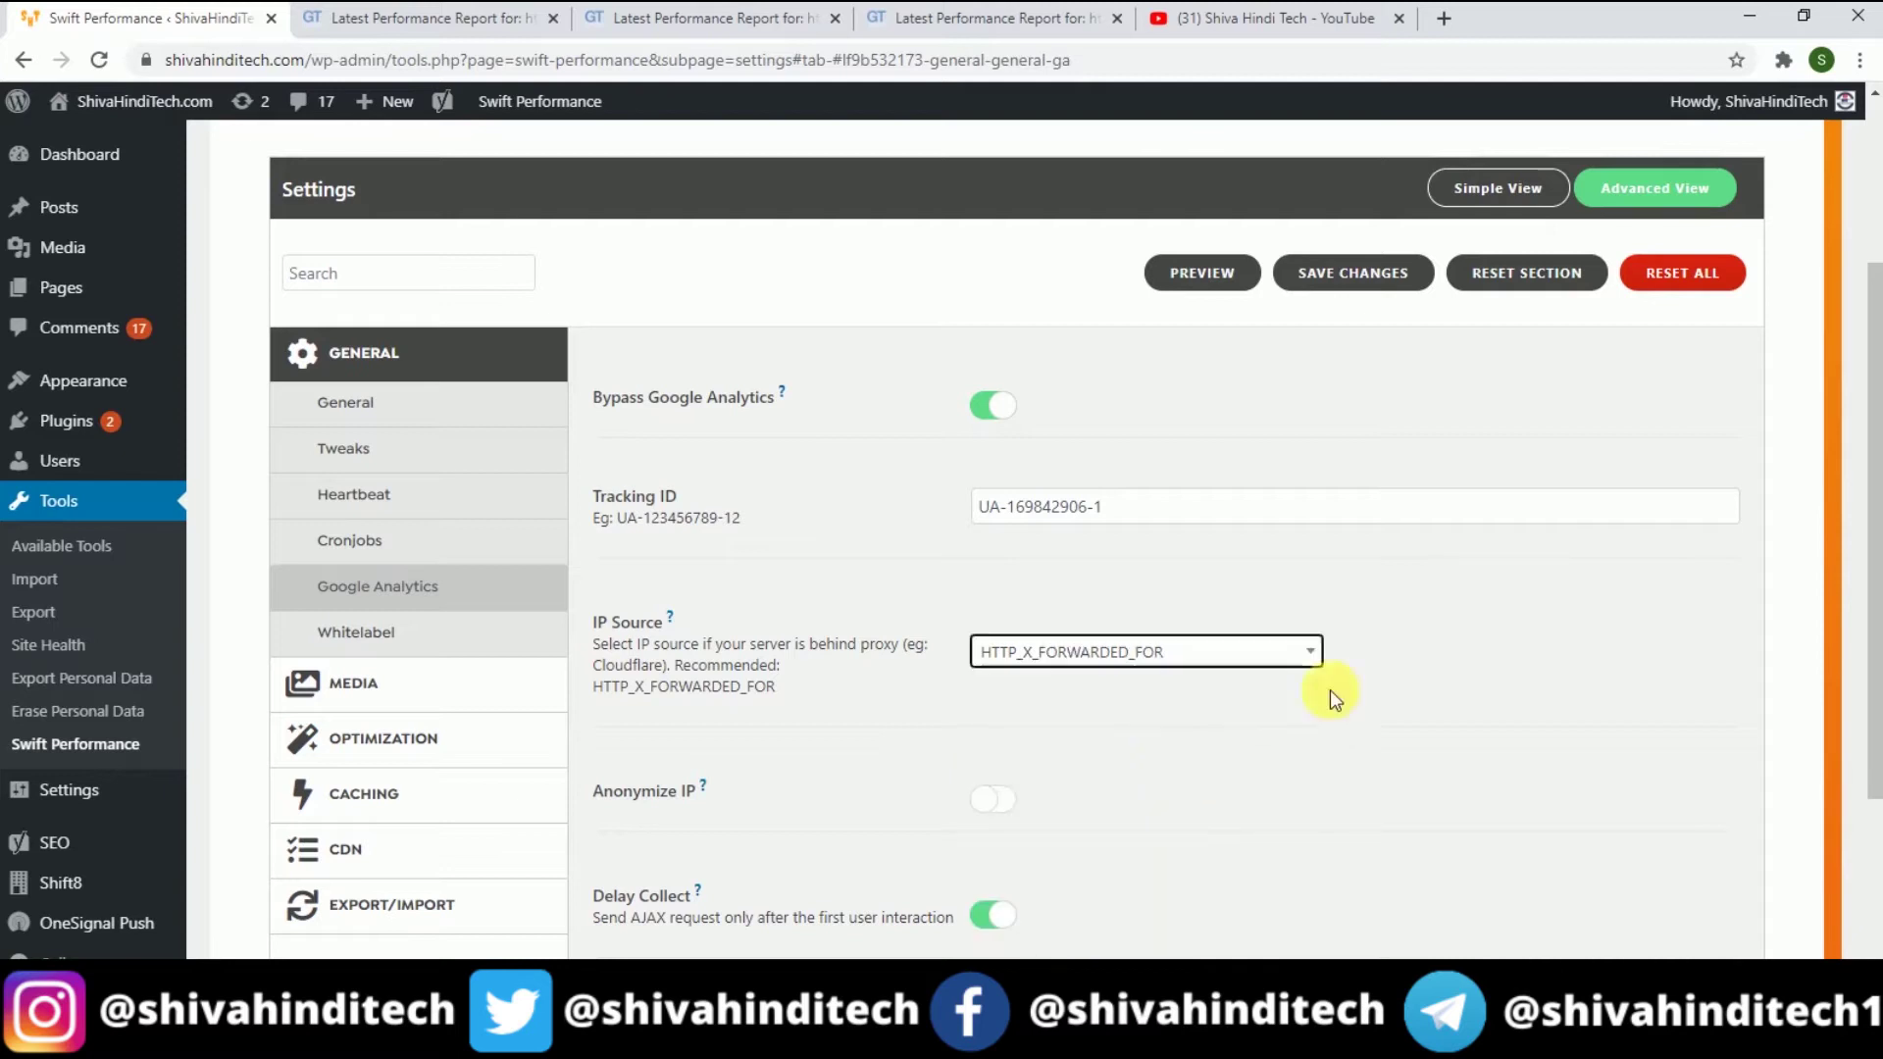
pyautogui.scroll(-1, 1487, 667)
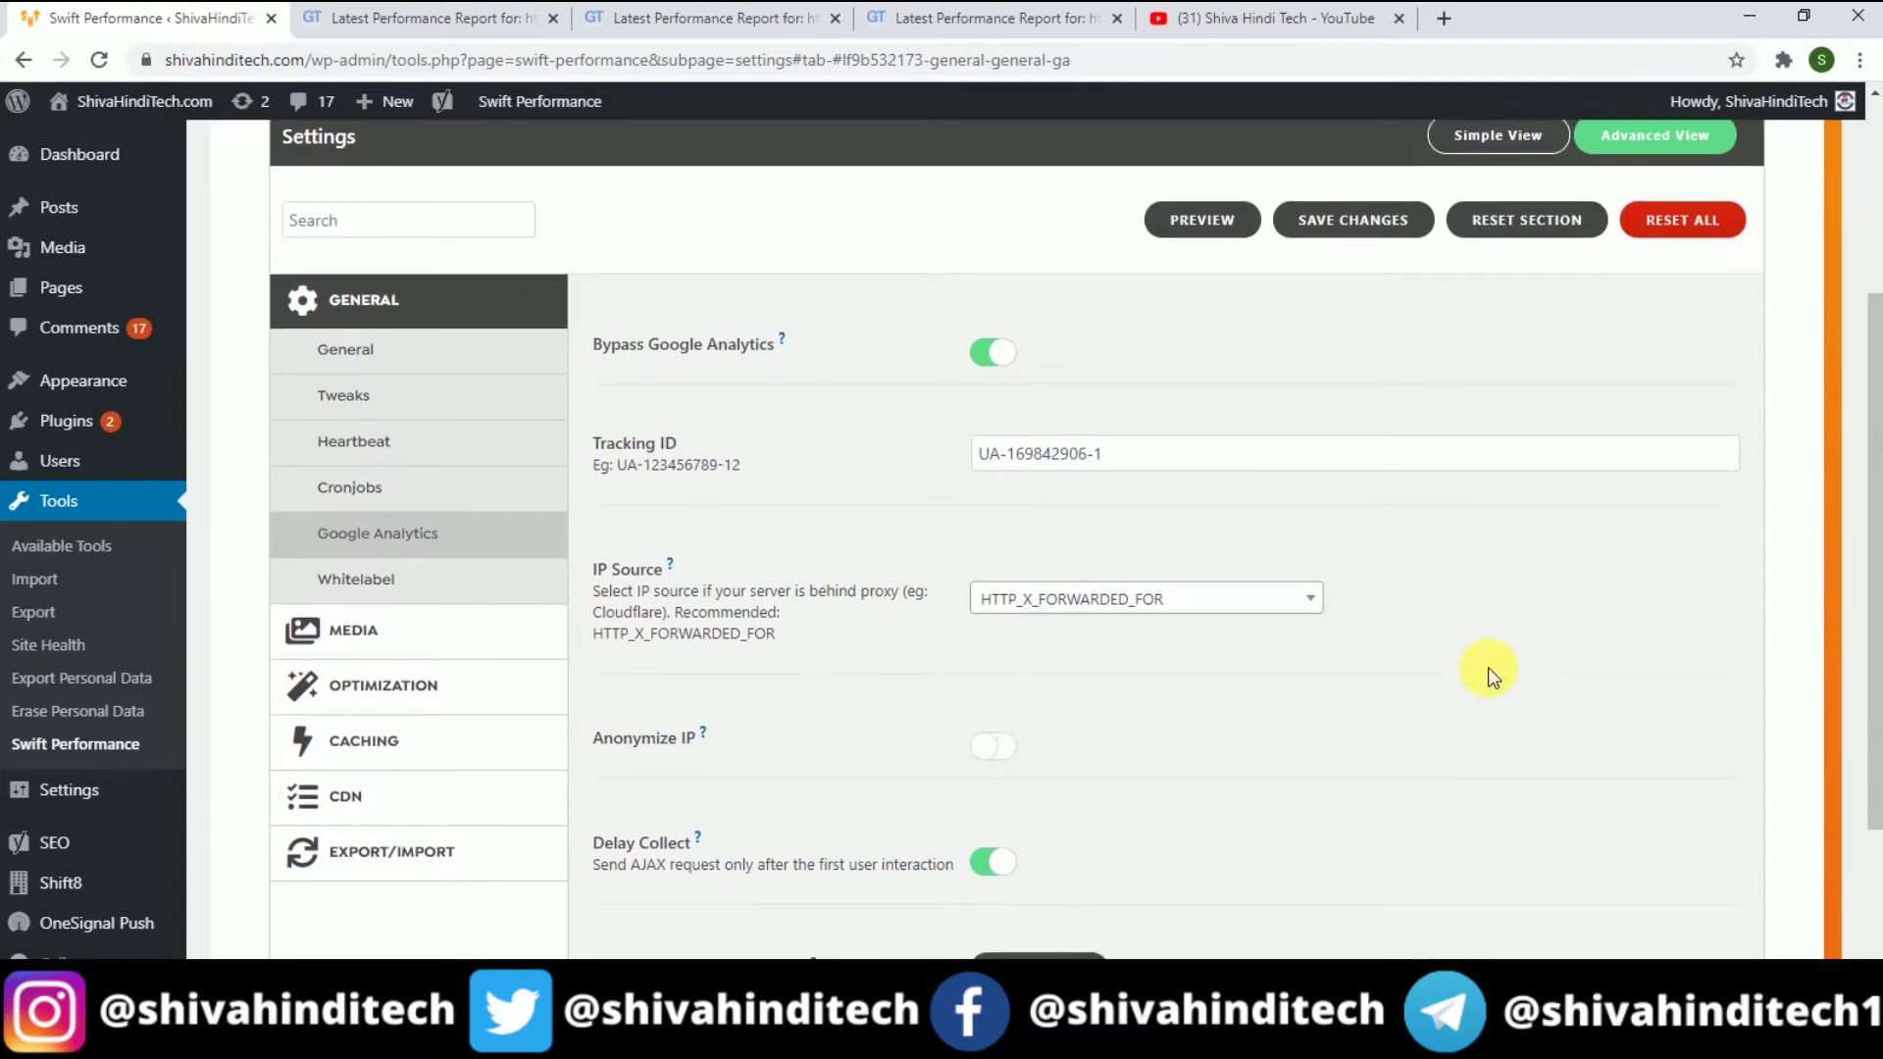
pyautogui.scroll(-2, 1487, 667)
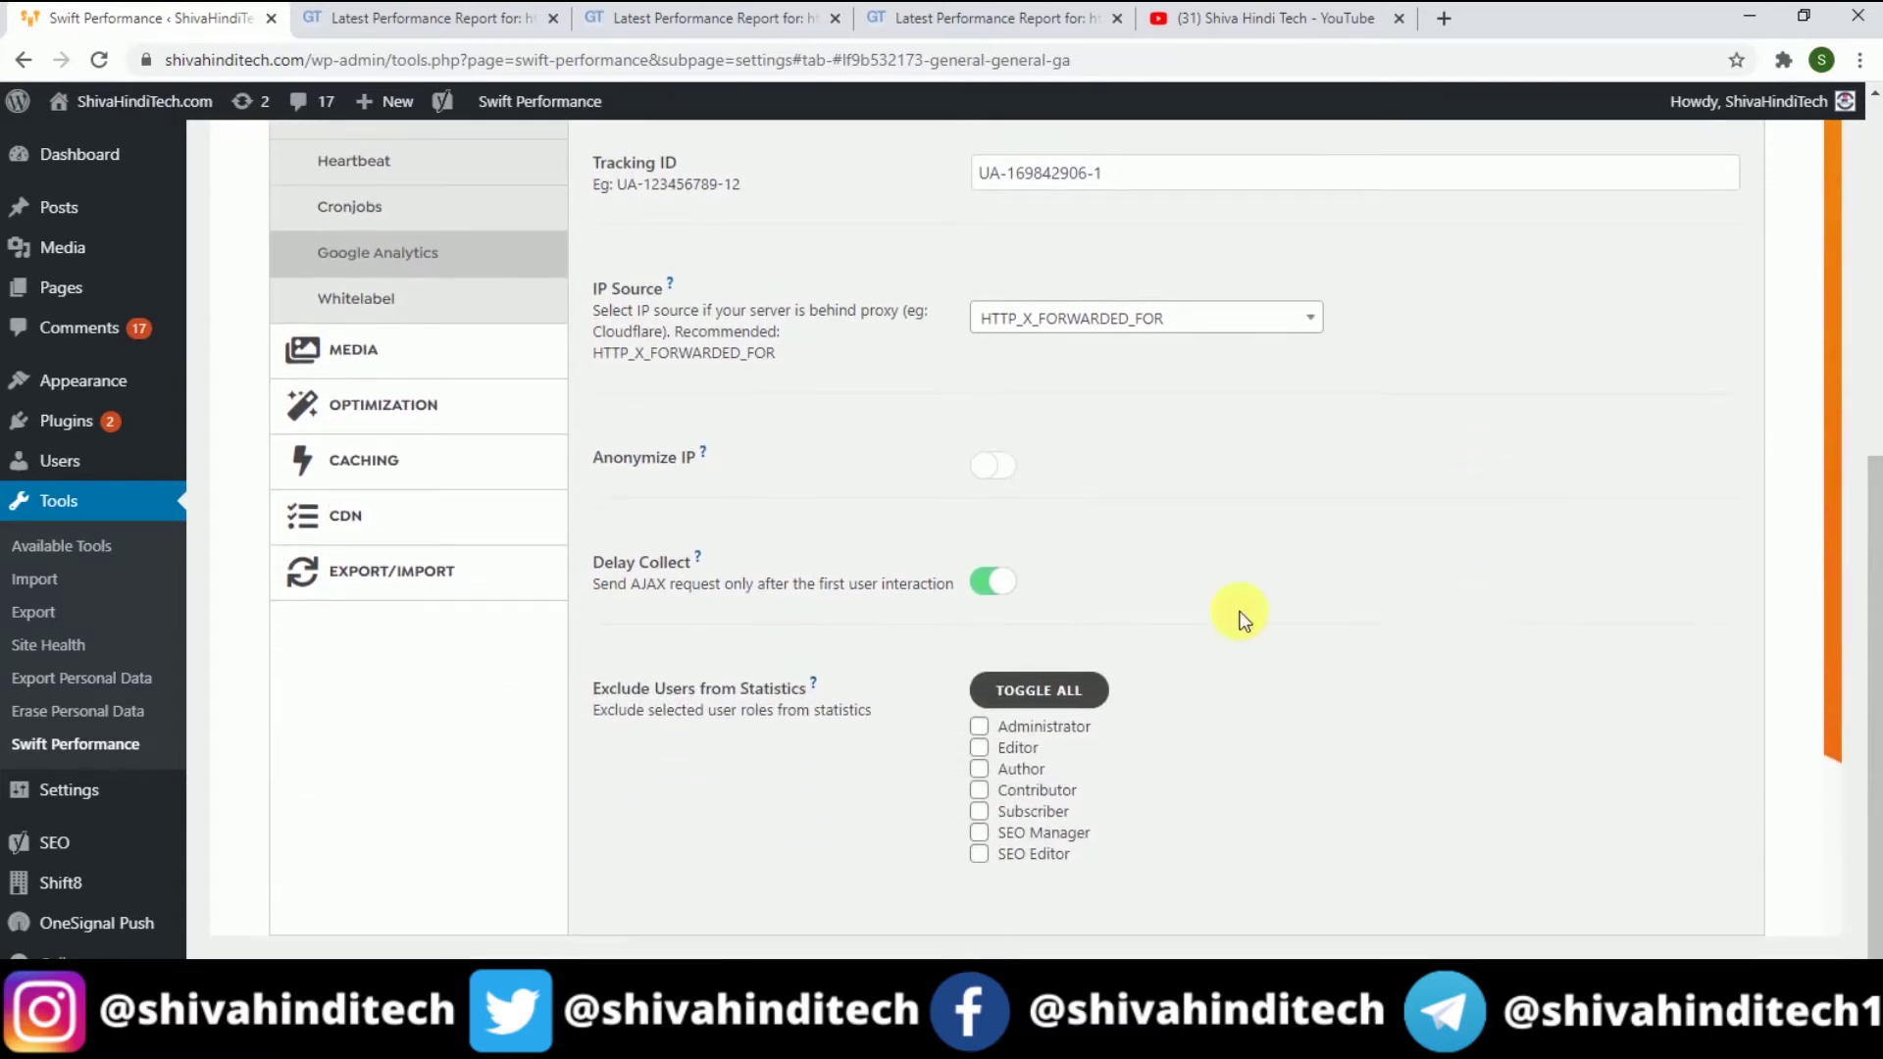
# Exclude all roles except Subscriber, SEO Manager and SEO Editor from statistics, then save.
pyautogui.click(1025, 690)
pyautogui.click(981, 855)
pyautogui.click(981, 832)
pyautogui.click(979, 811)
pyautogui.scroll(1, 1371, 603)
pyautogui.scroll(4, 1371, 600)
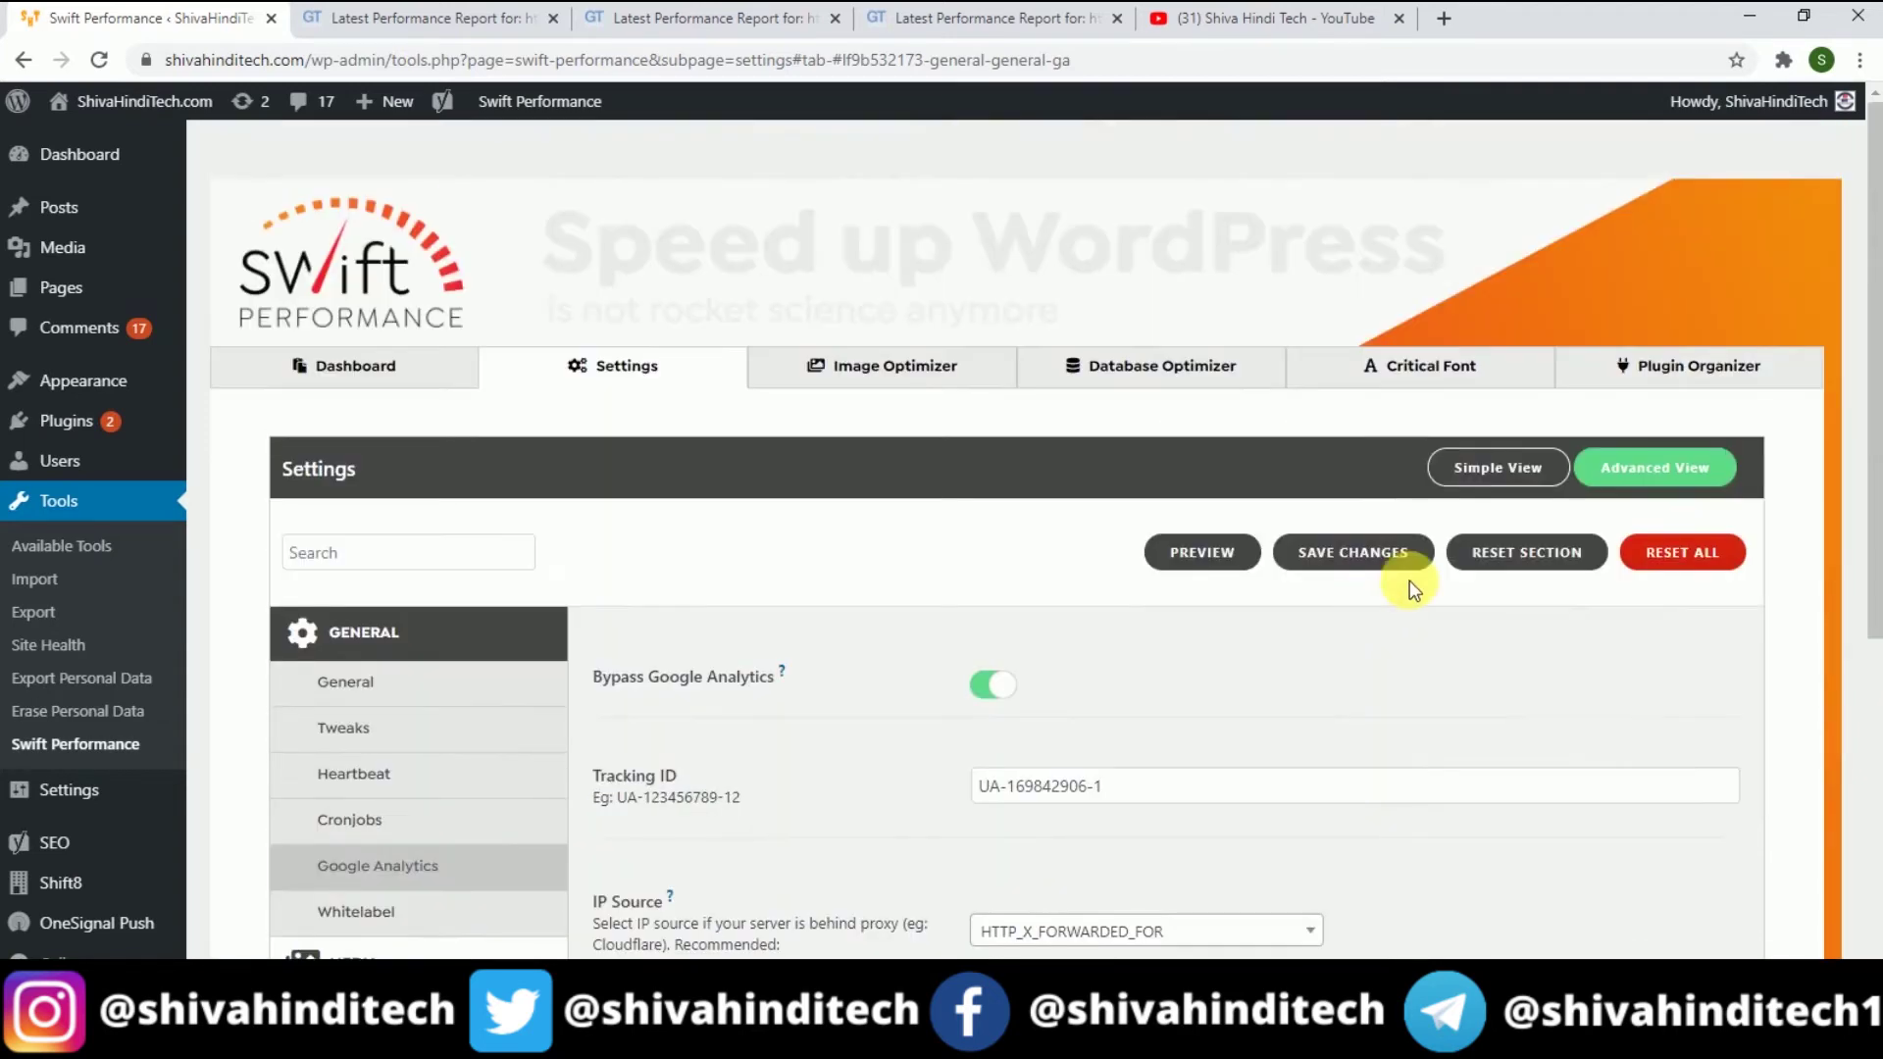
pyautogui.click(1368, 552)
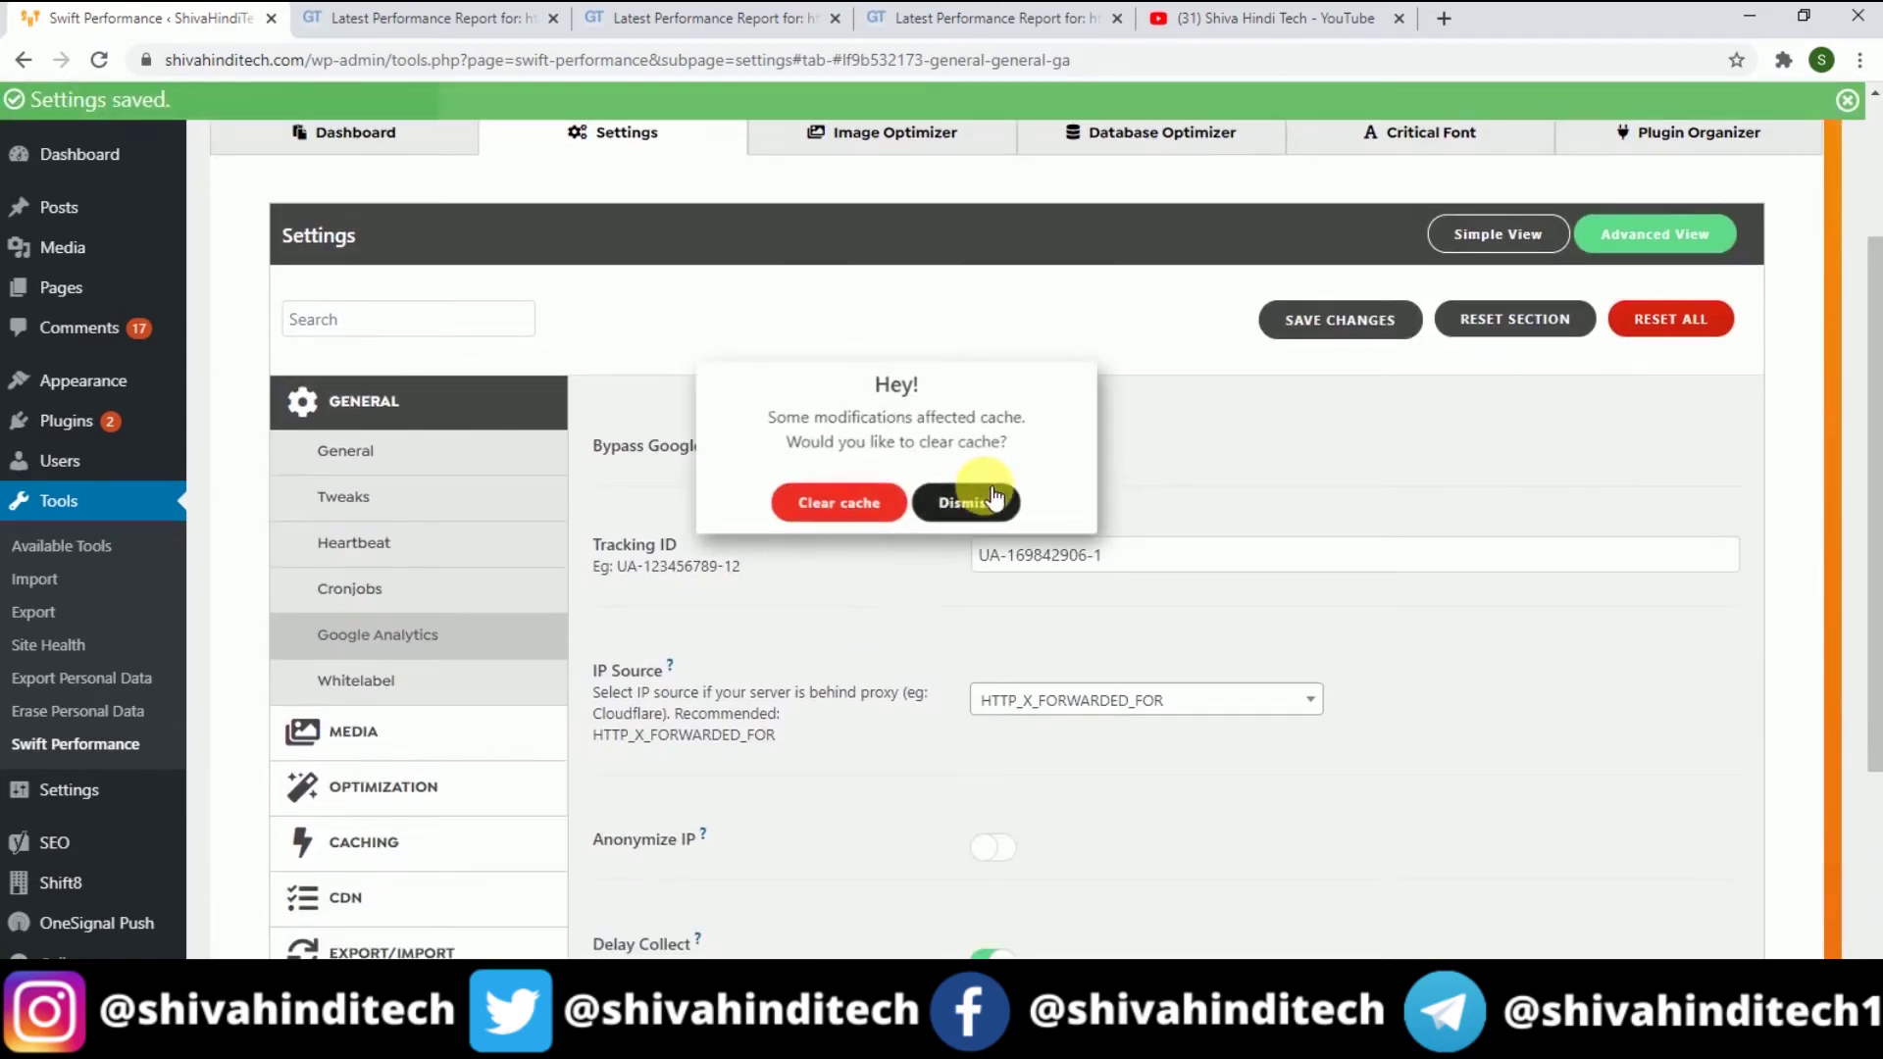
pyautogui.click(992, 501)
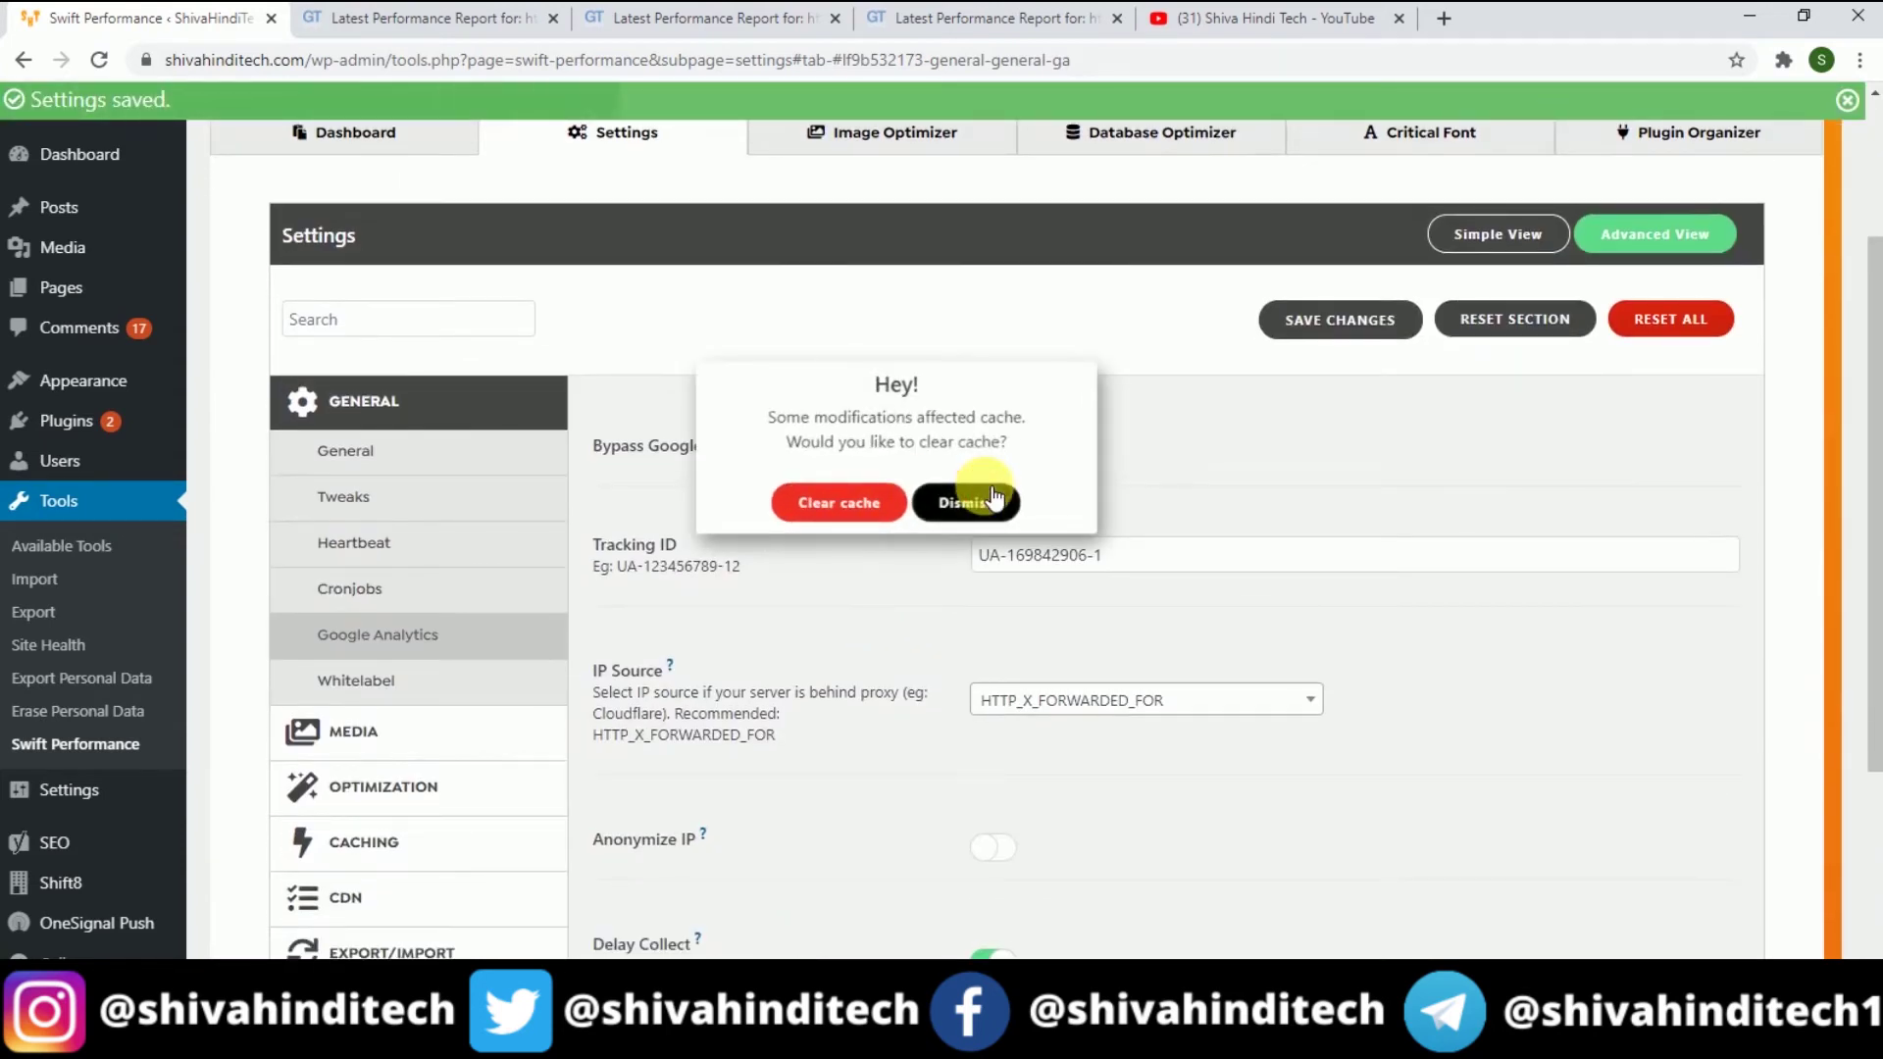
# Switch on Activate Whitelabel, keep the default plugin name and prefixes, and save.
pyautogui.click(412, 680)
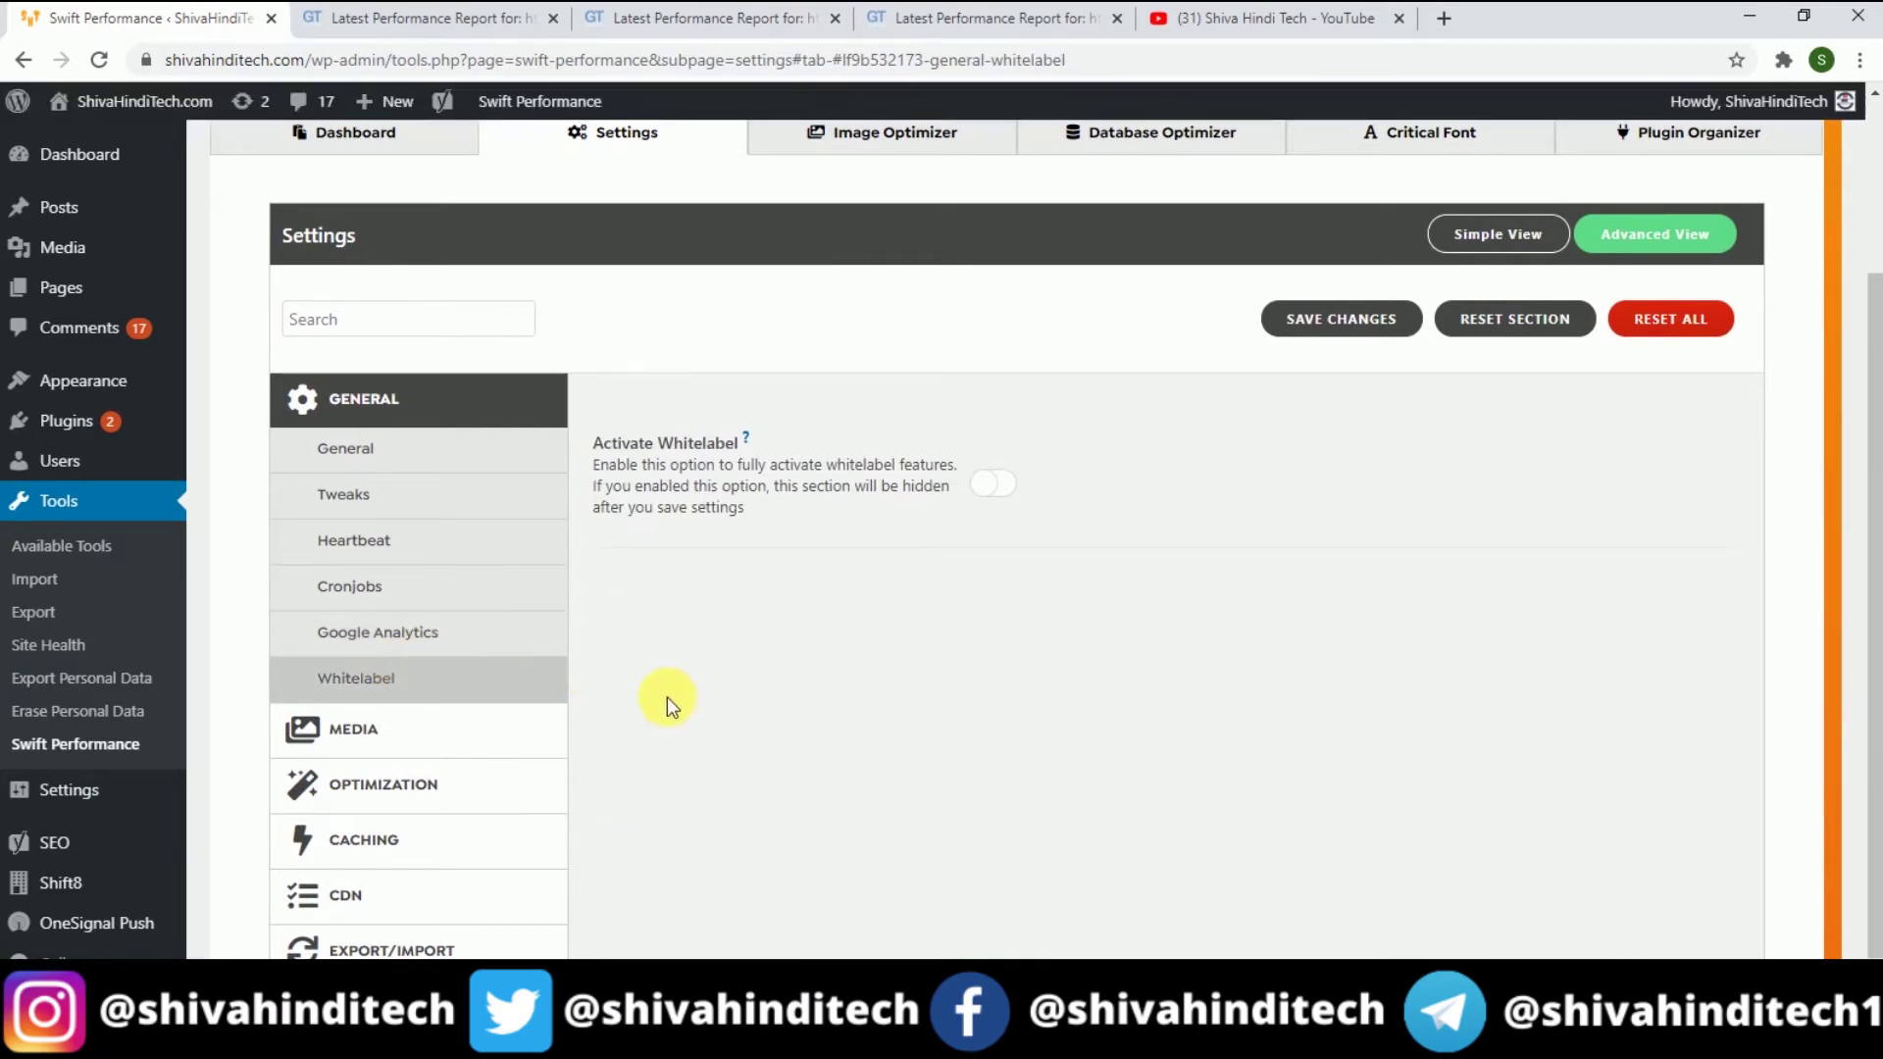
pyautogui.click(997, 485)
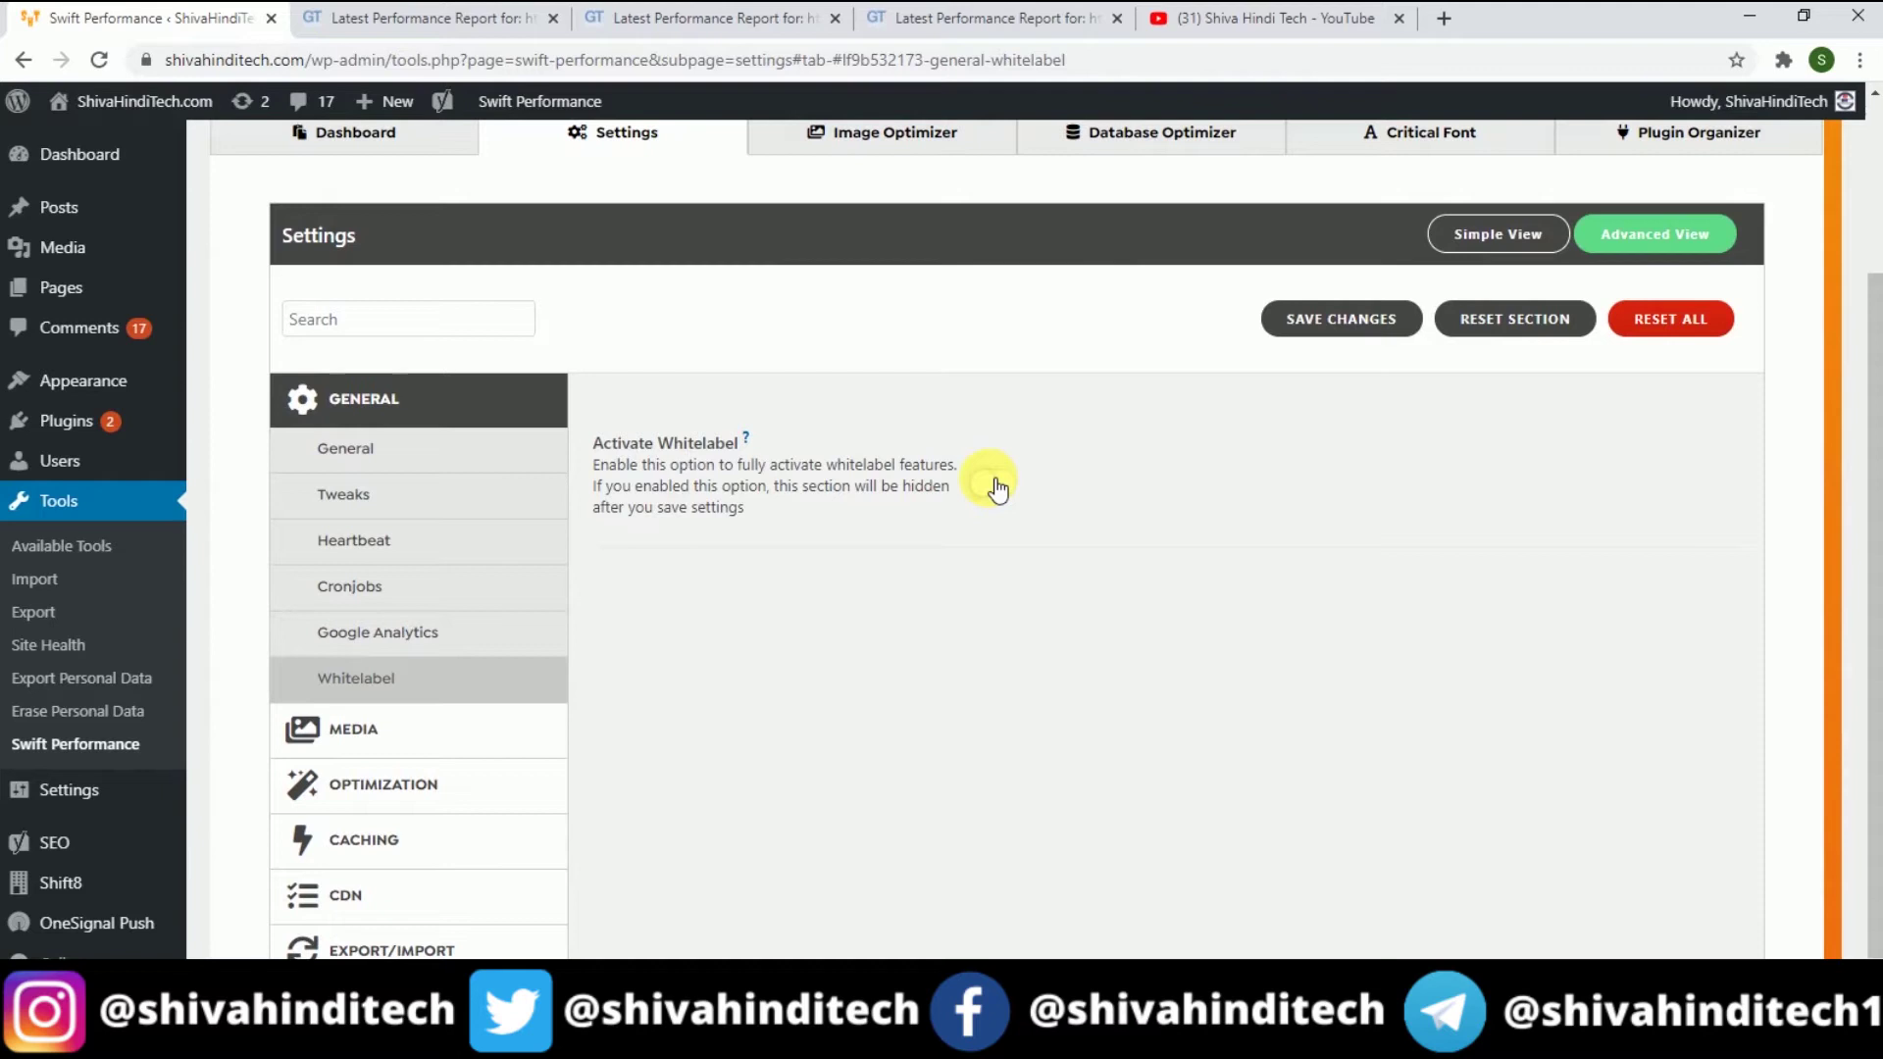
pyautogui.click(996, 484)
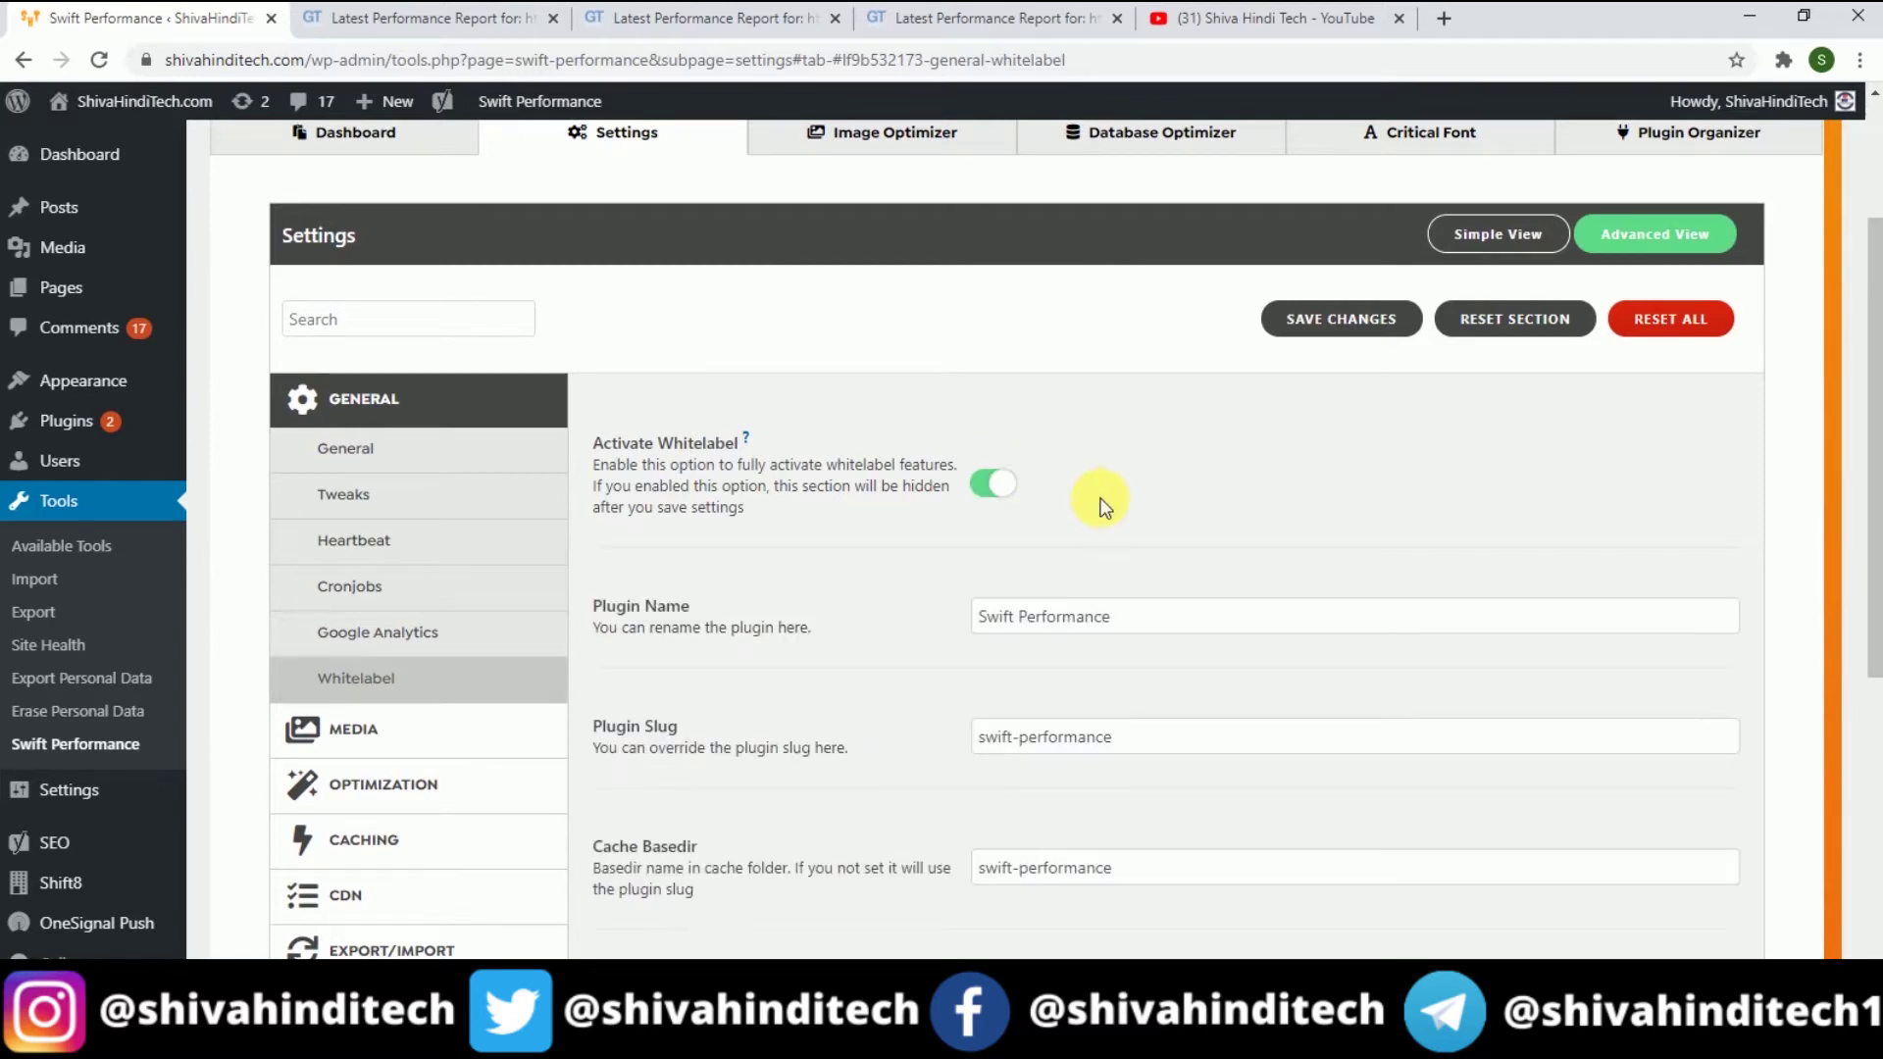
pyautogui.scroll(-1, 859, 587)
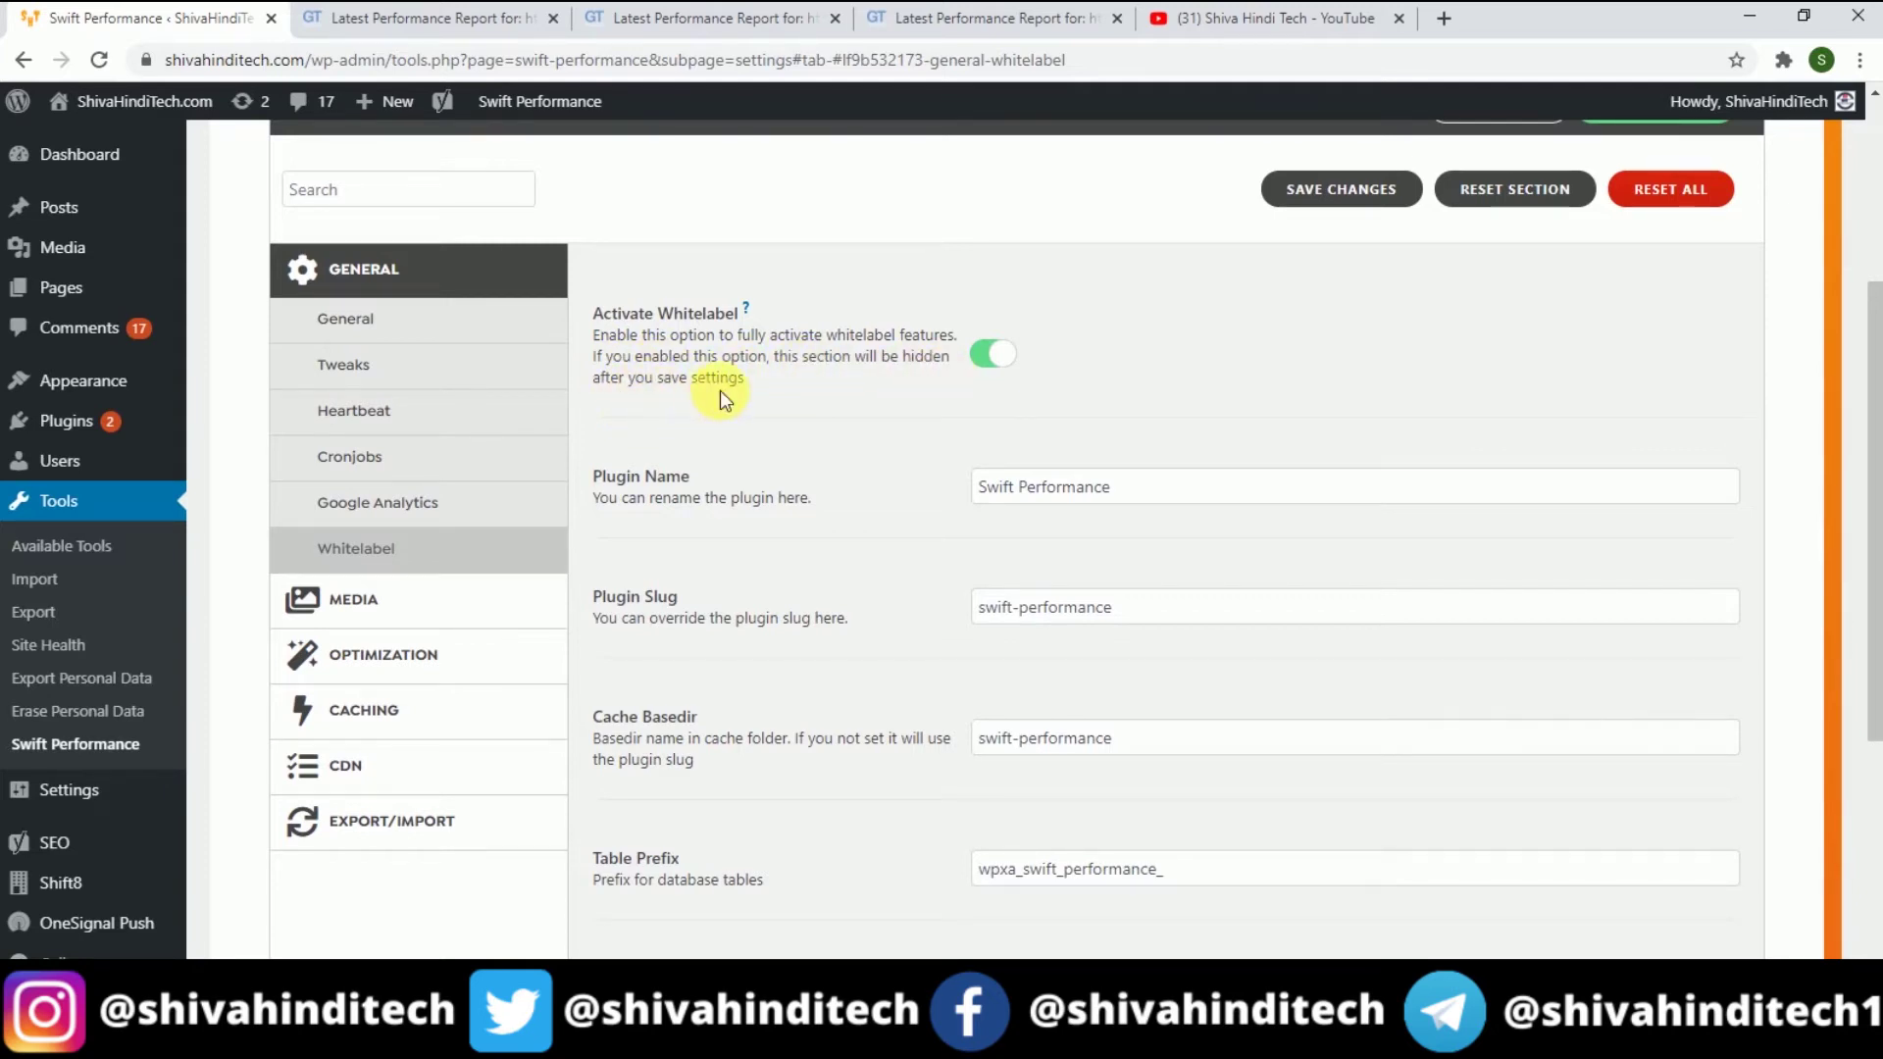
pyautogui.scroll(-2, 1038, 403)
pyautogui.scroll(3, 1038, 403)
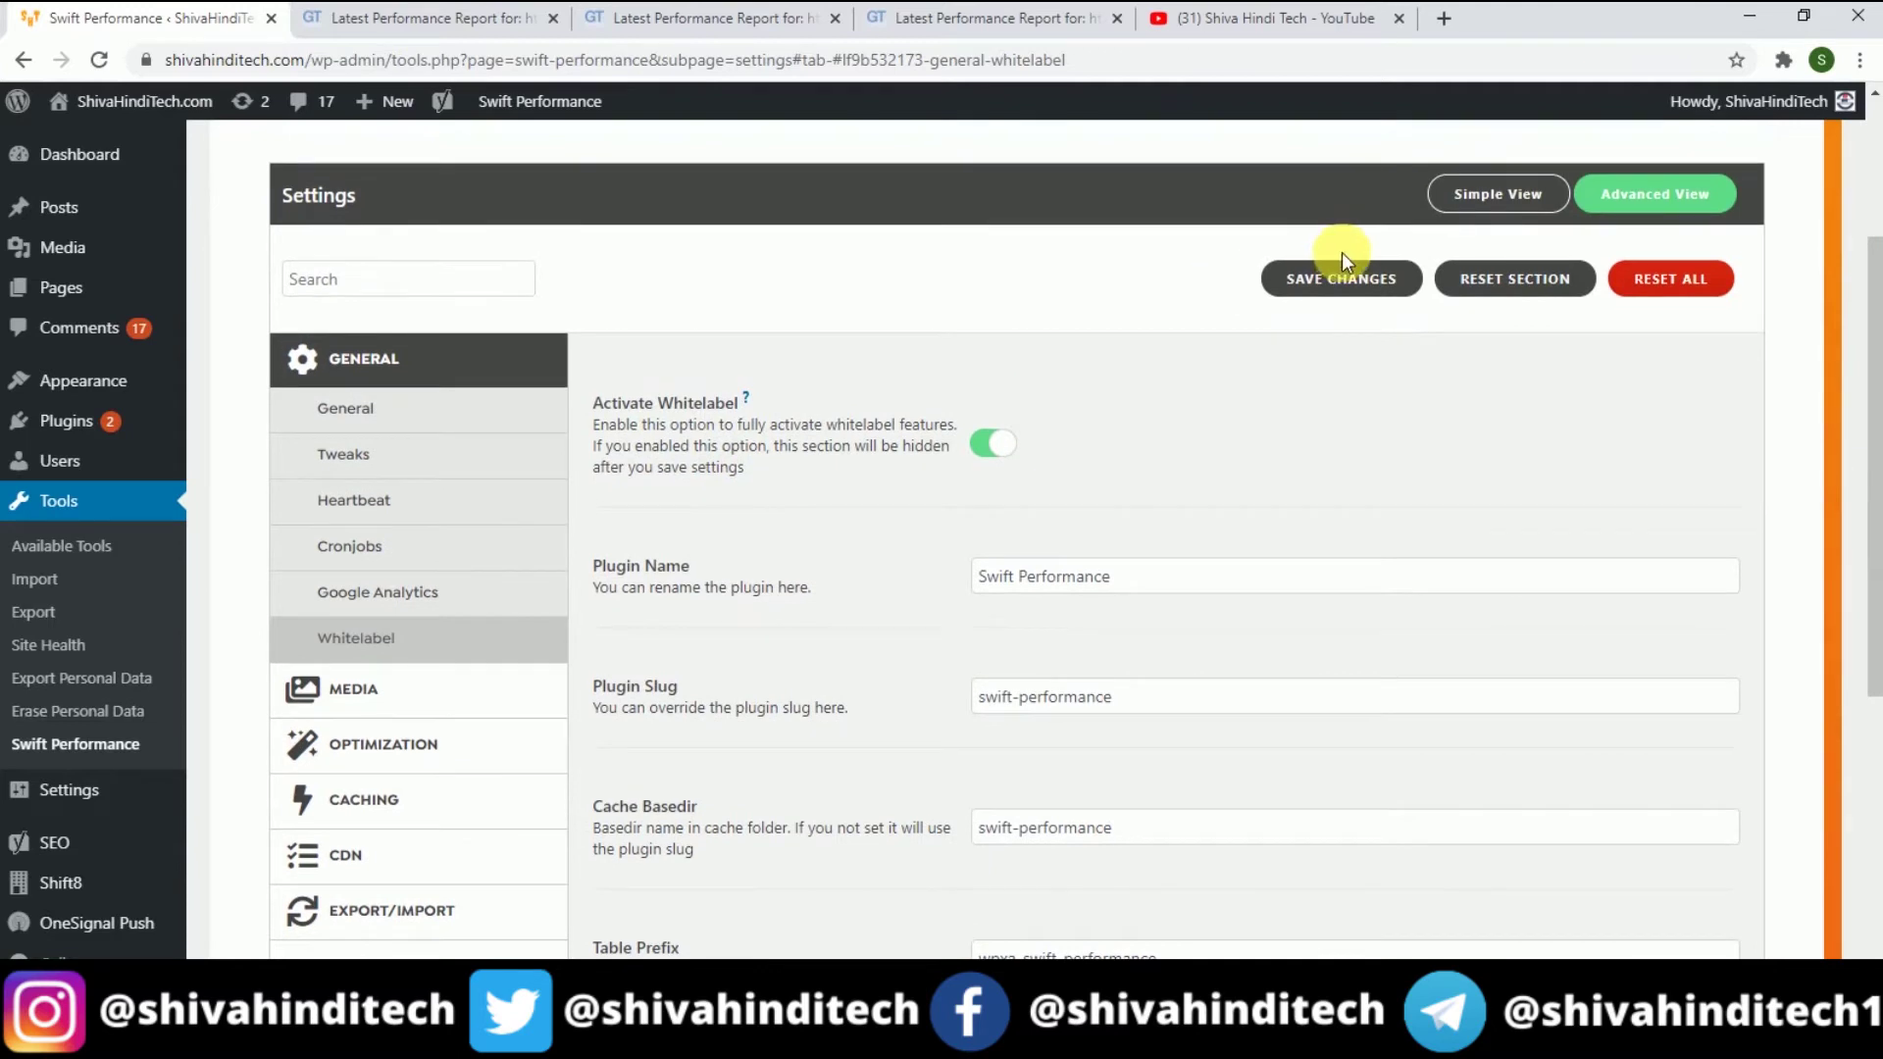
pyautogui.click(1336, 283)
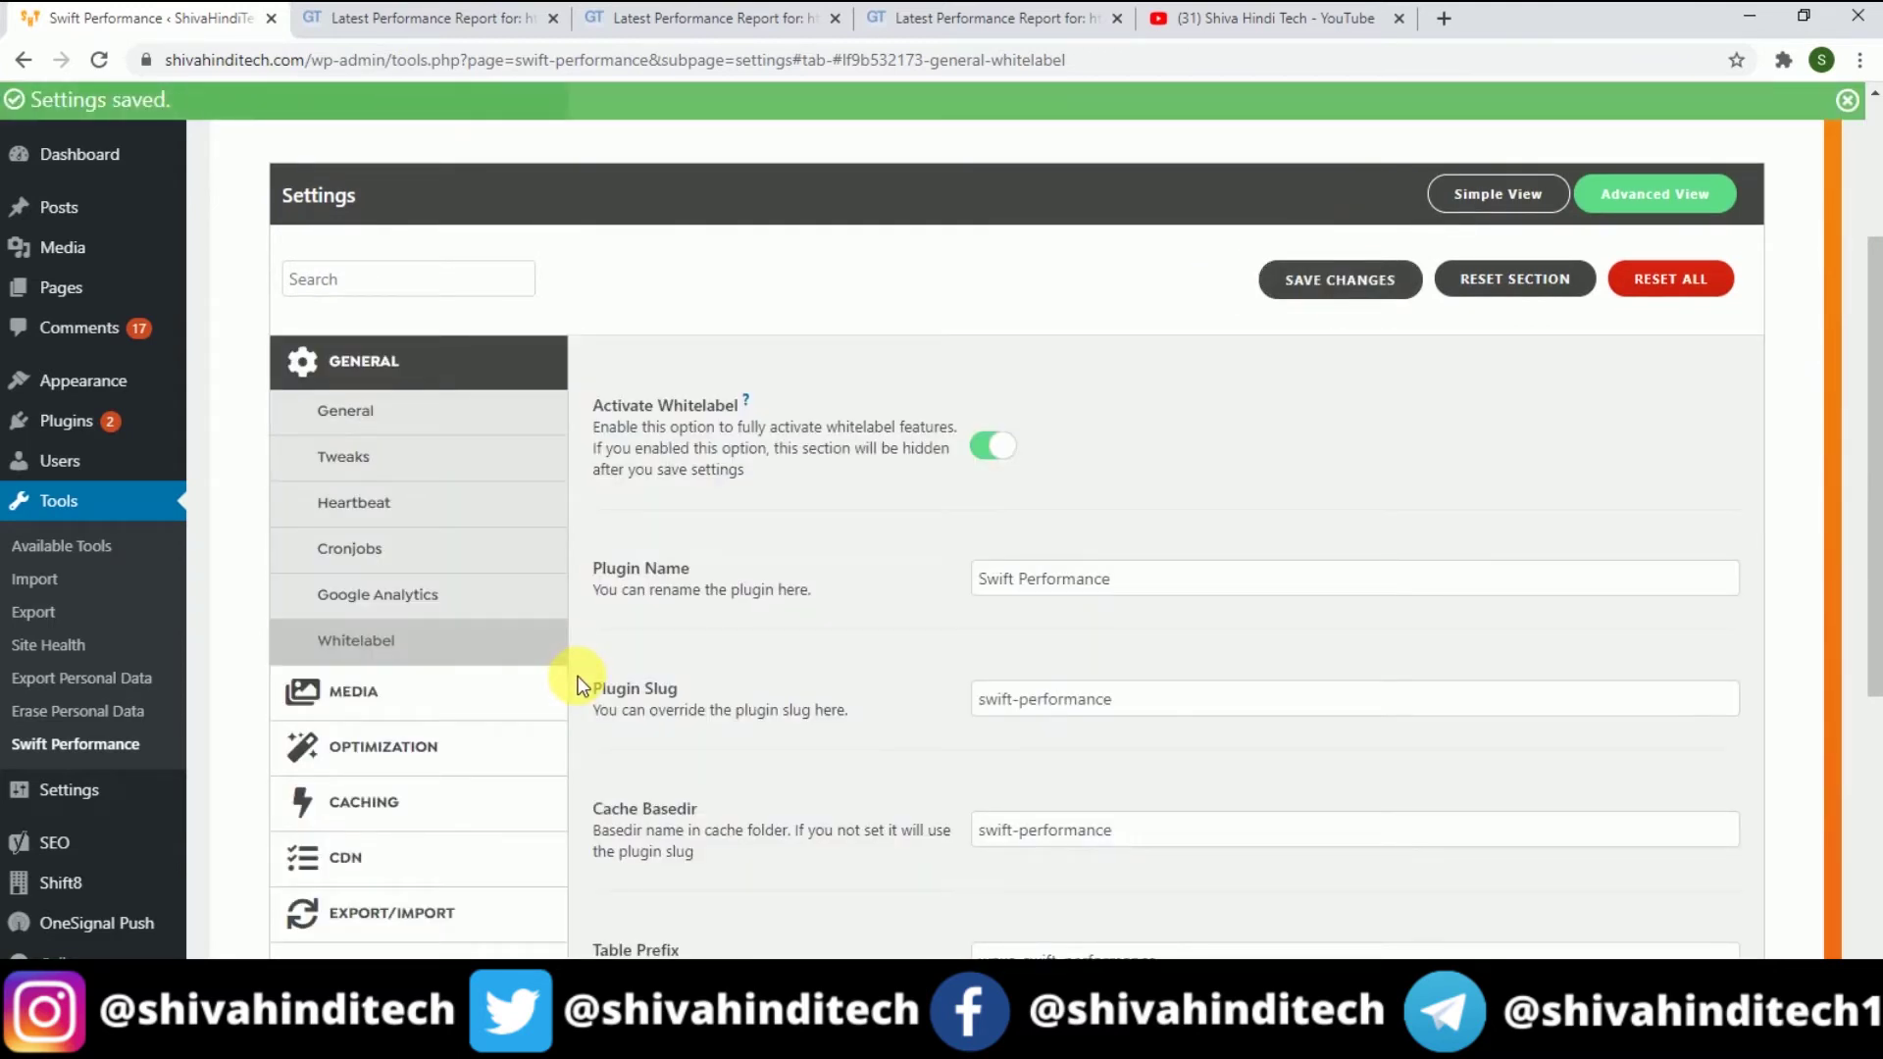
pyautogui.scroll(-2, 461, 559)
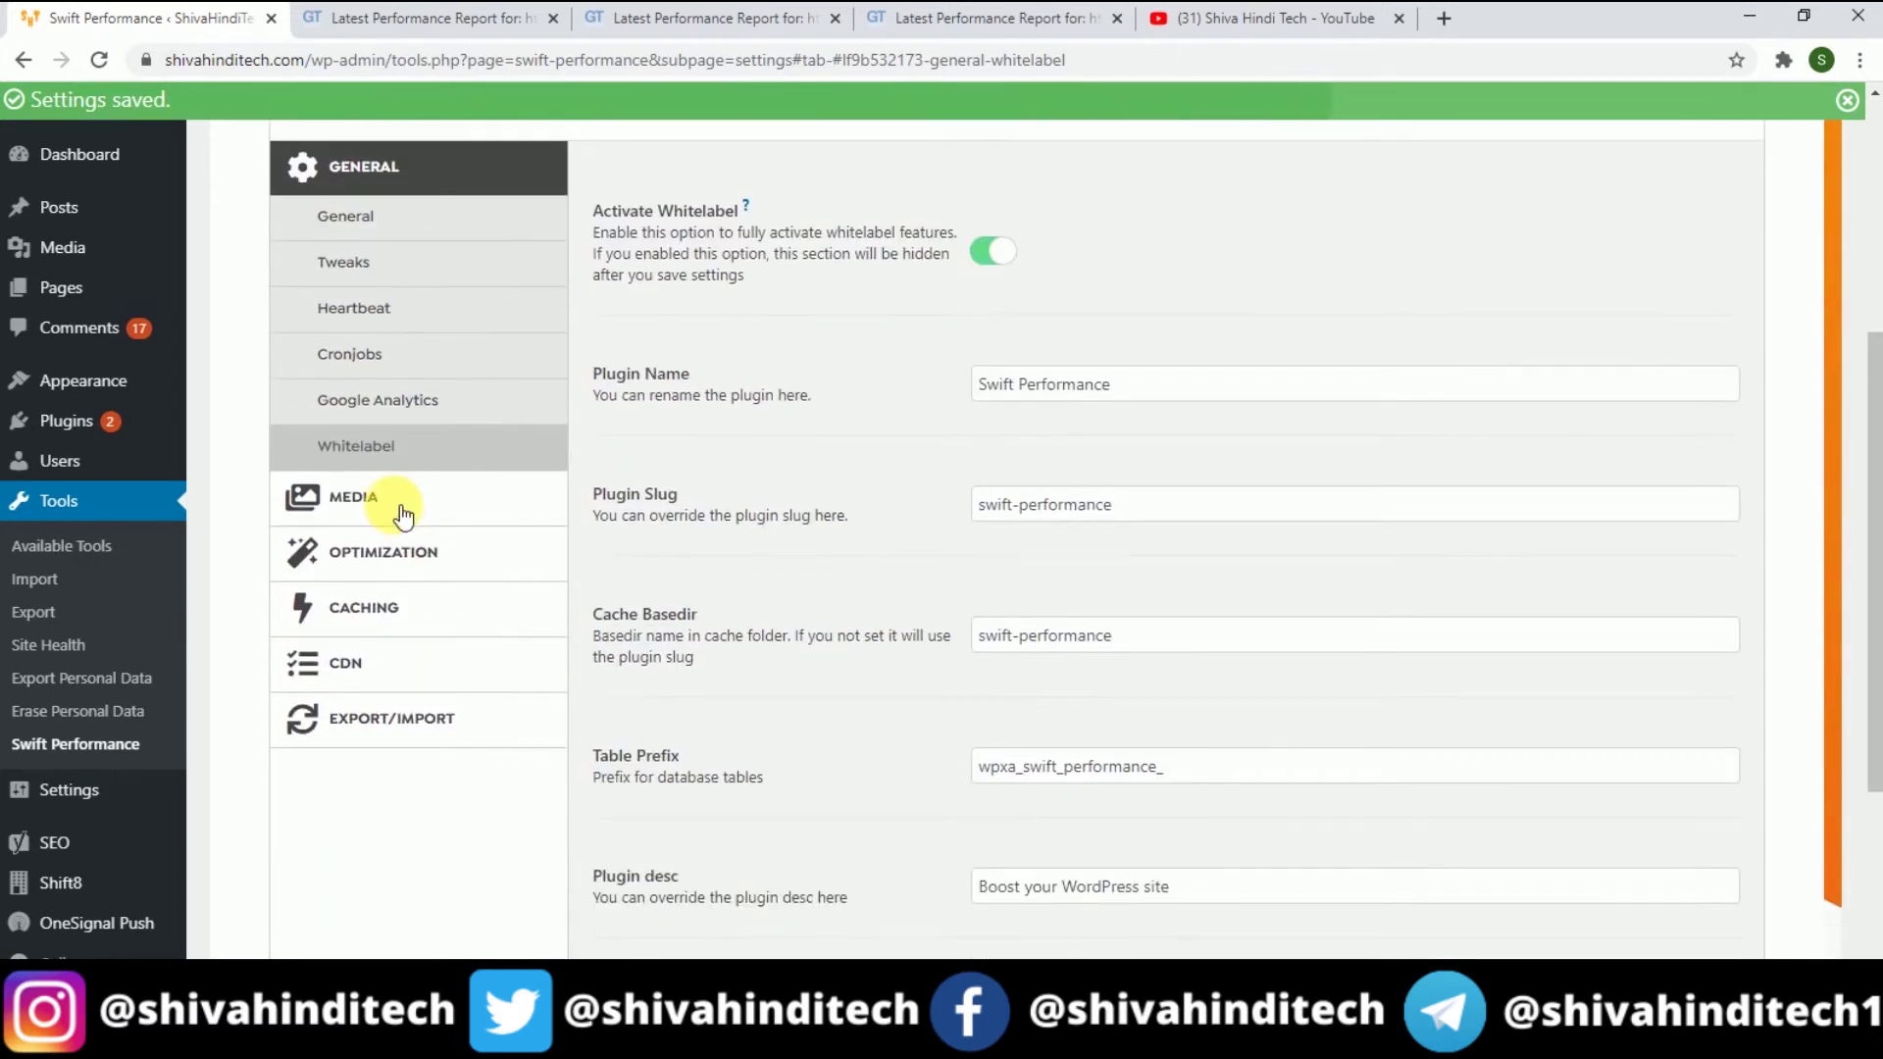
# Open Media > Images and switch on Optimize Images on Upload.
pyautogui.click(404, 508)
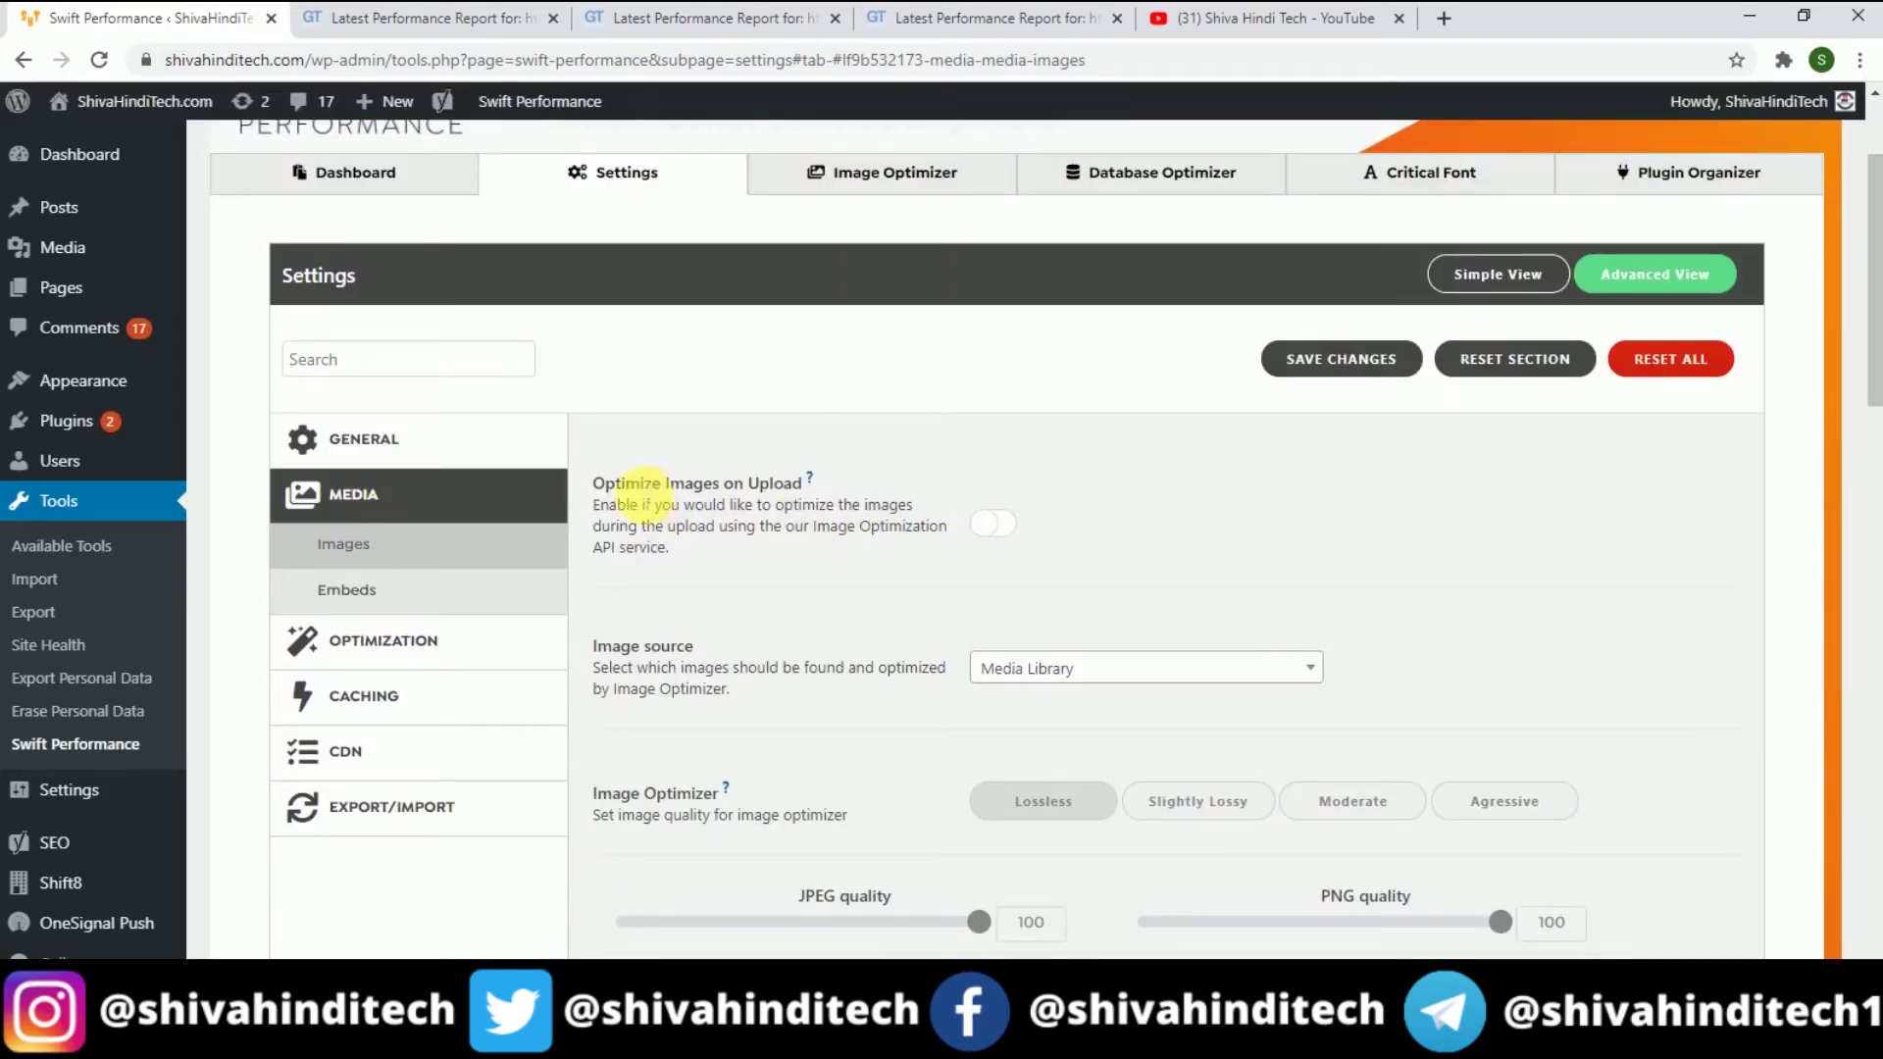
pyautogui.click(989, 529)
pyautogui.scroll(-2, 936, 594)
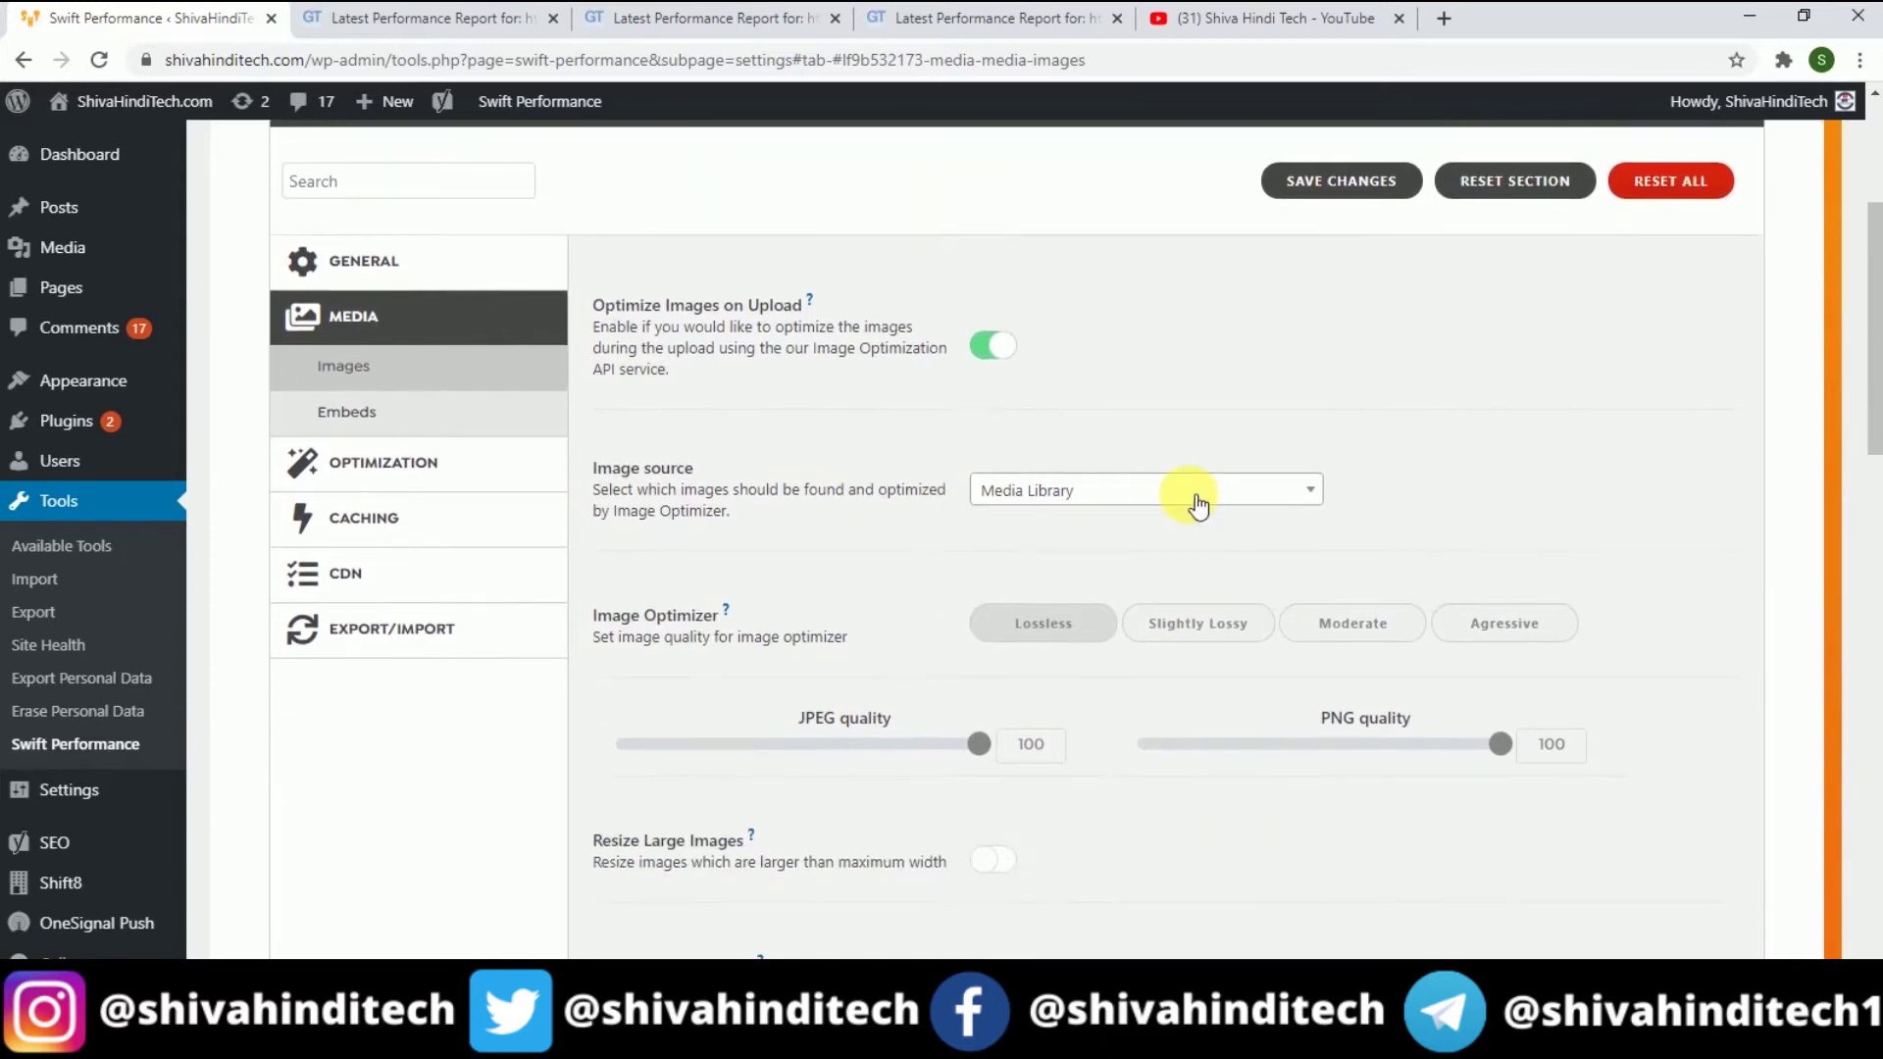
# Keep Image source set to Media Library and review the remaining image options.
pyautogui.click(1172, 506)
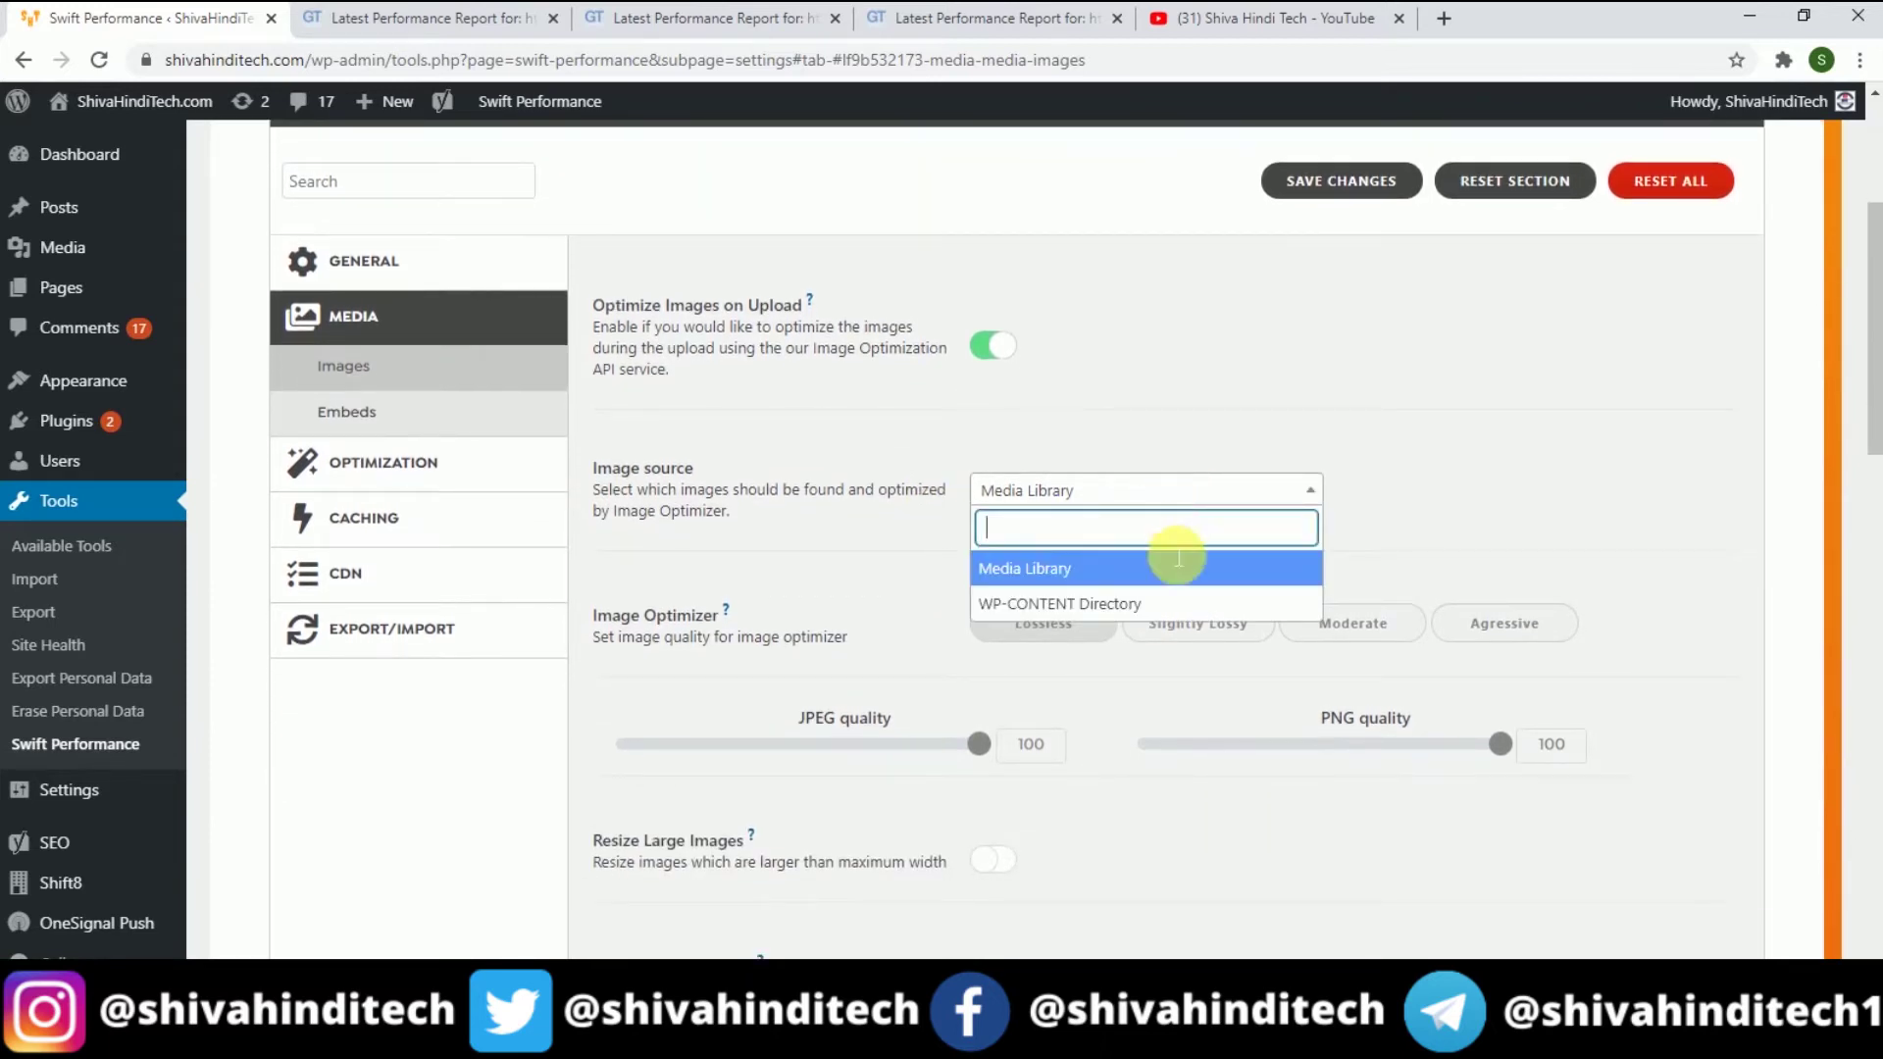
pyautogui.click(1166, 566)
pyautogui.click(1174, 390)
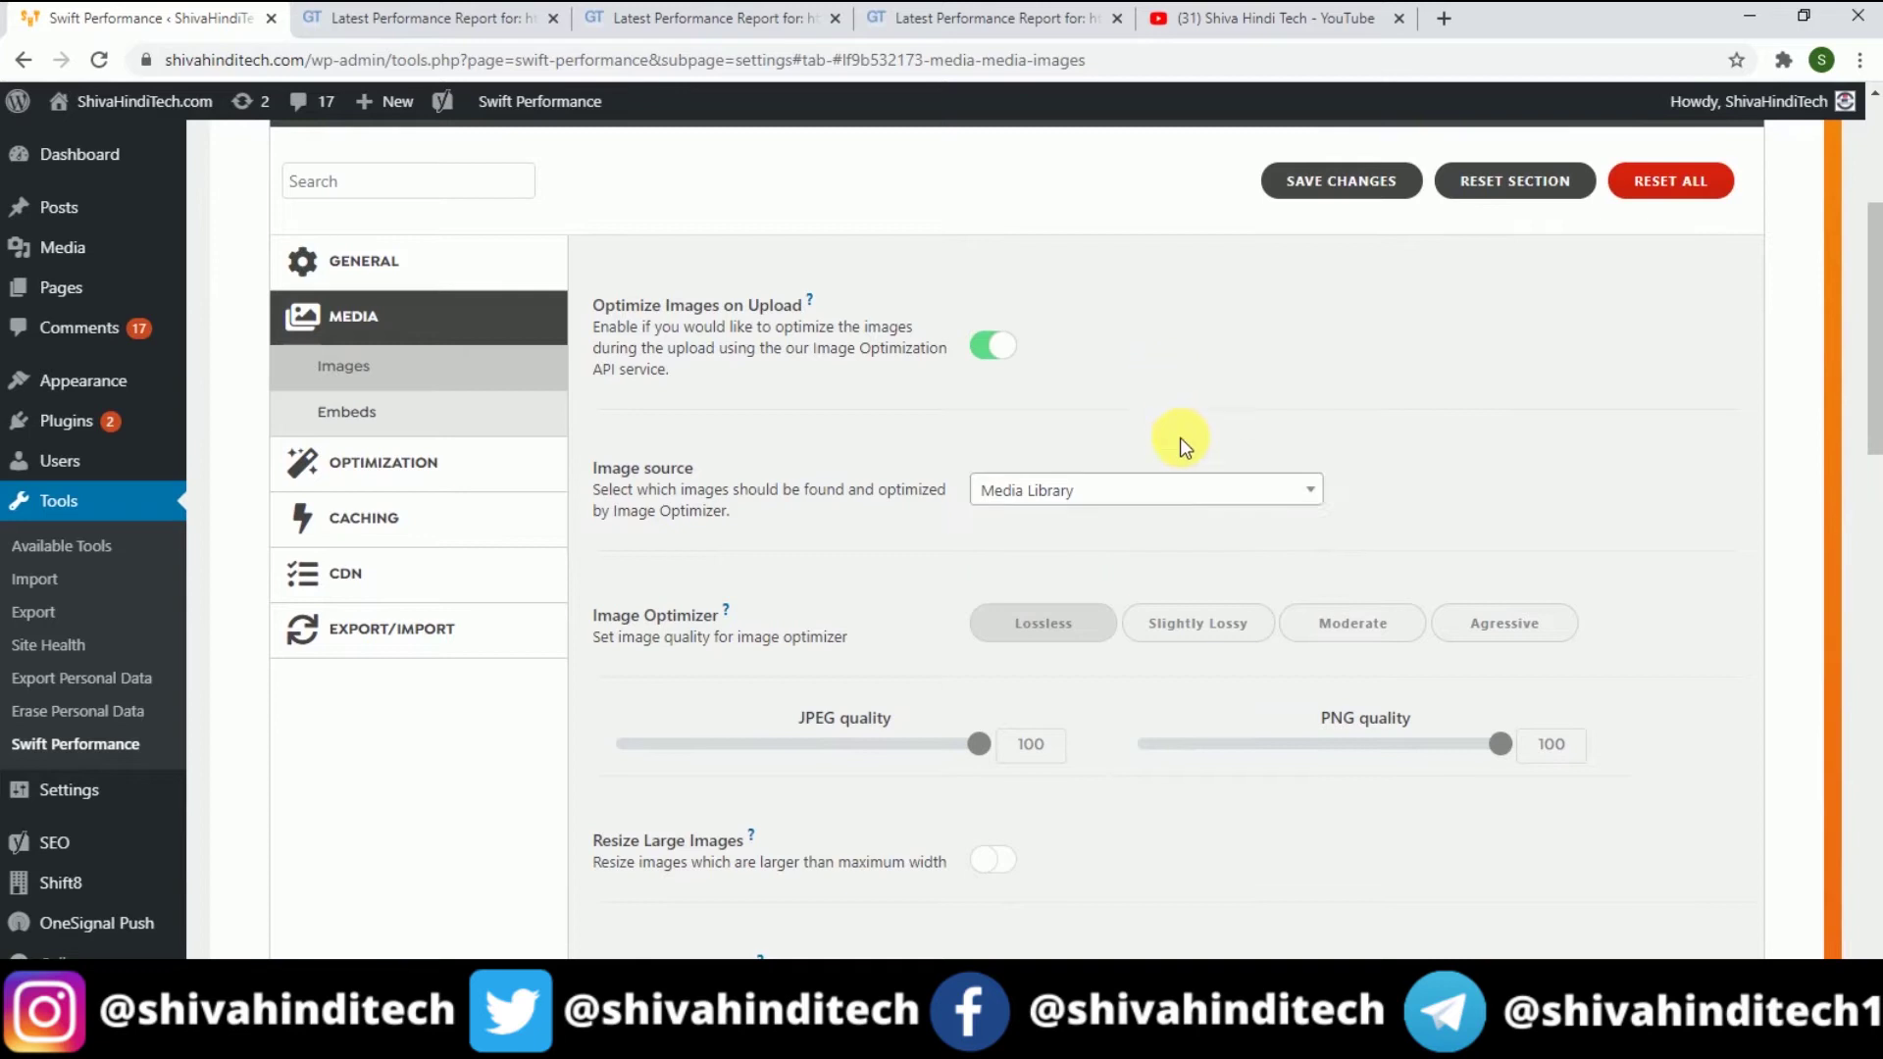
pyautogui.click(1201, 484)
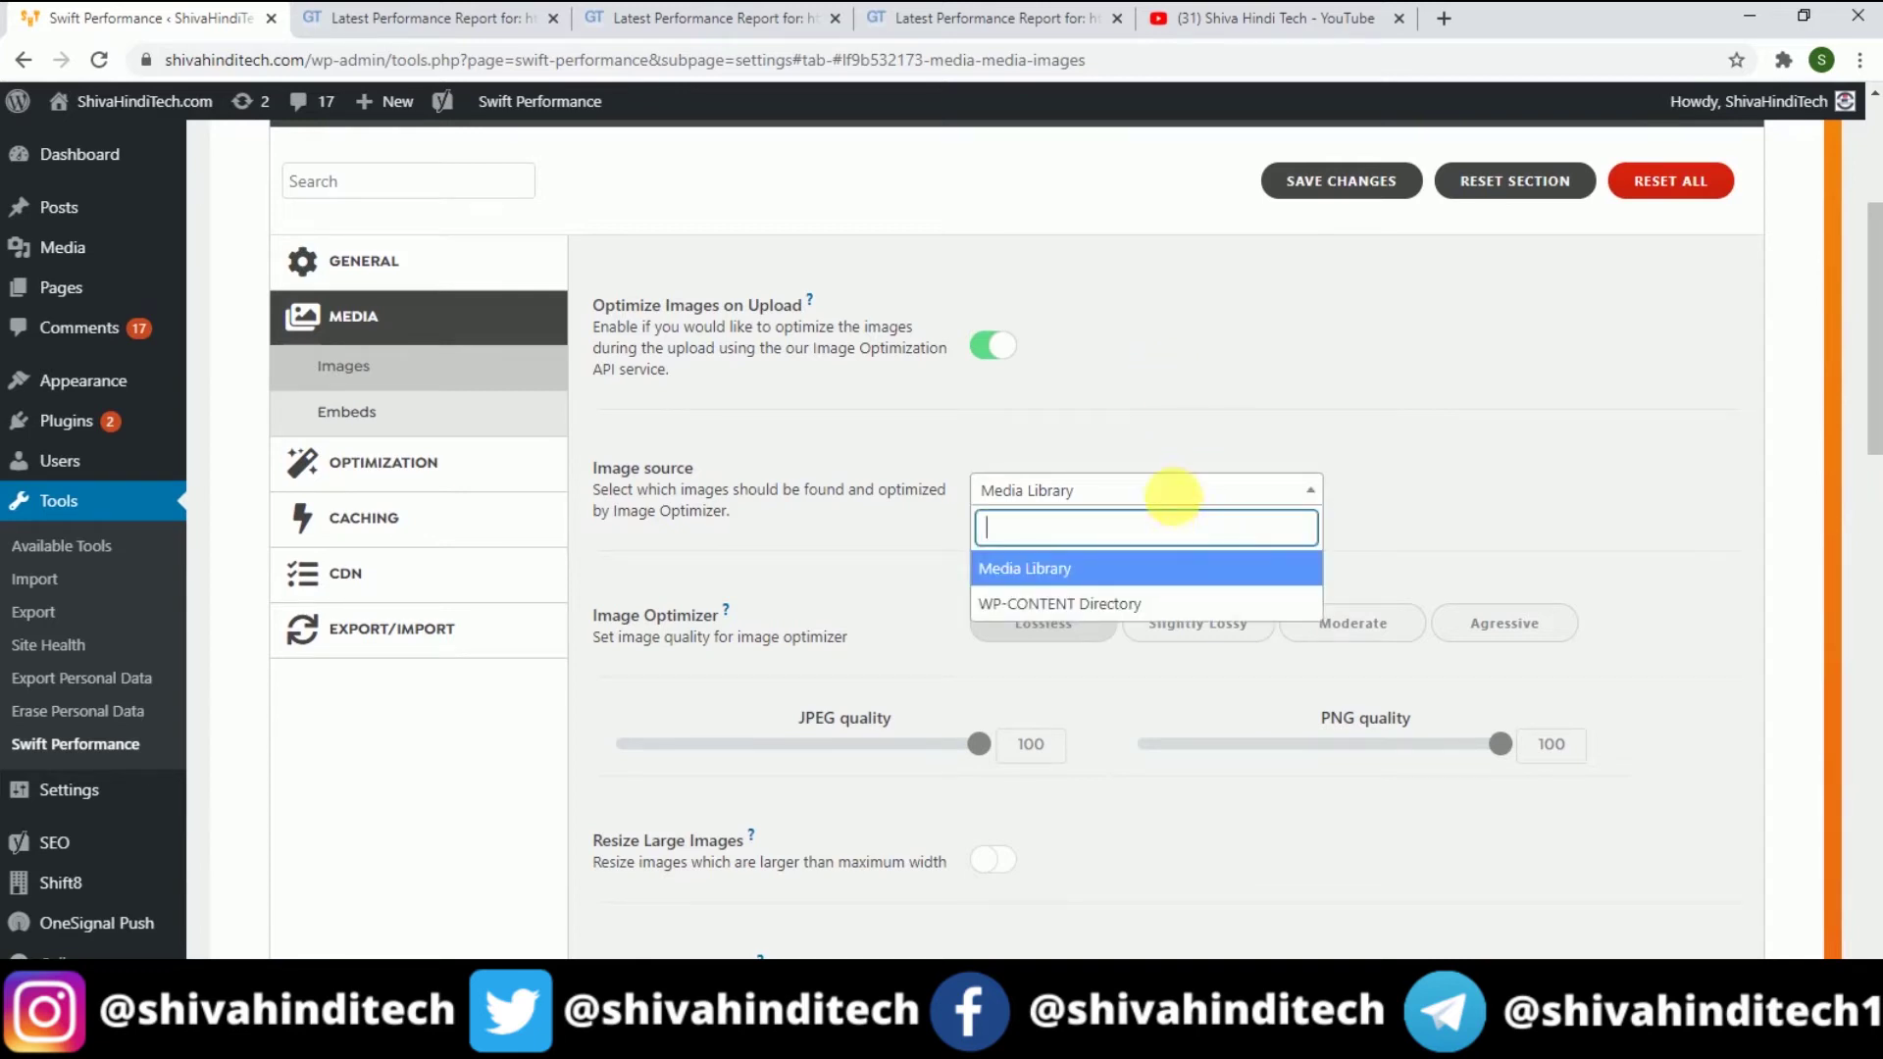
pyautogui.click(1182, 505)
pyautogui.scroll(-2, 1492, 423)
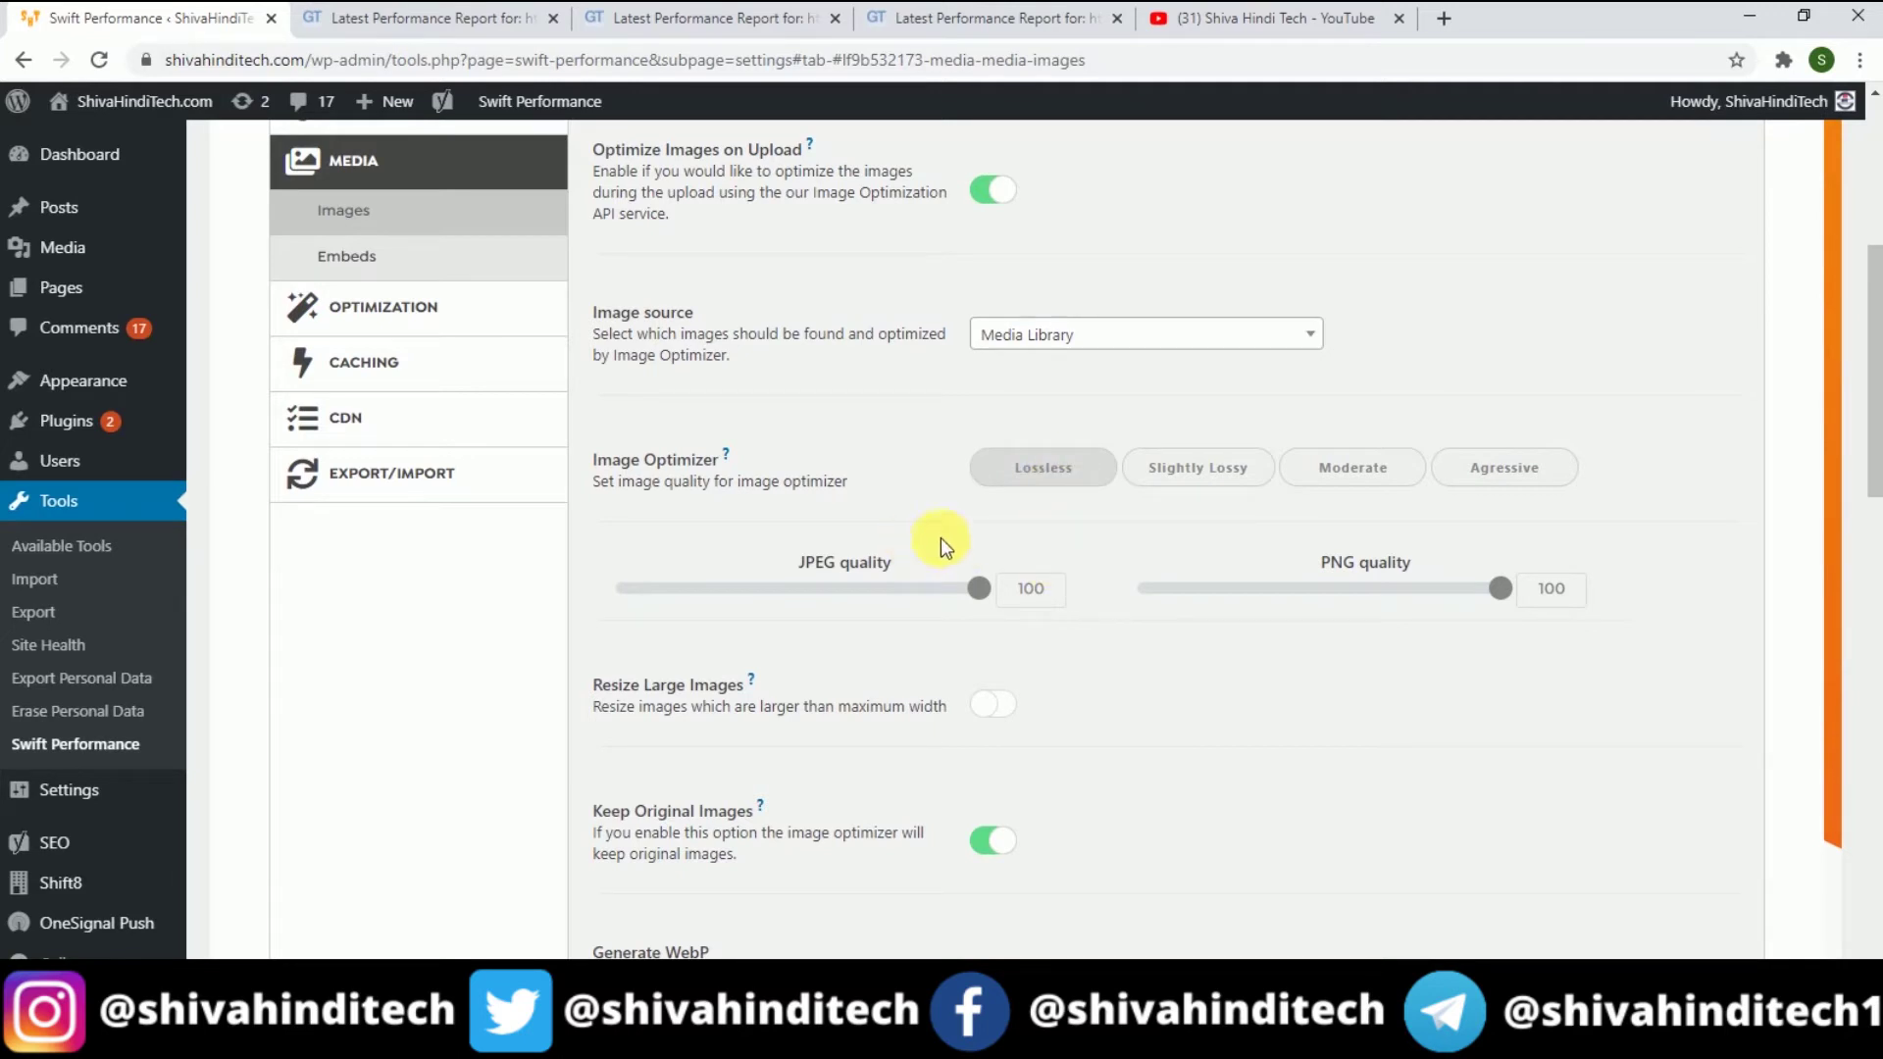
pyautogui.scroll(-1, 1236, 603)
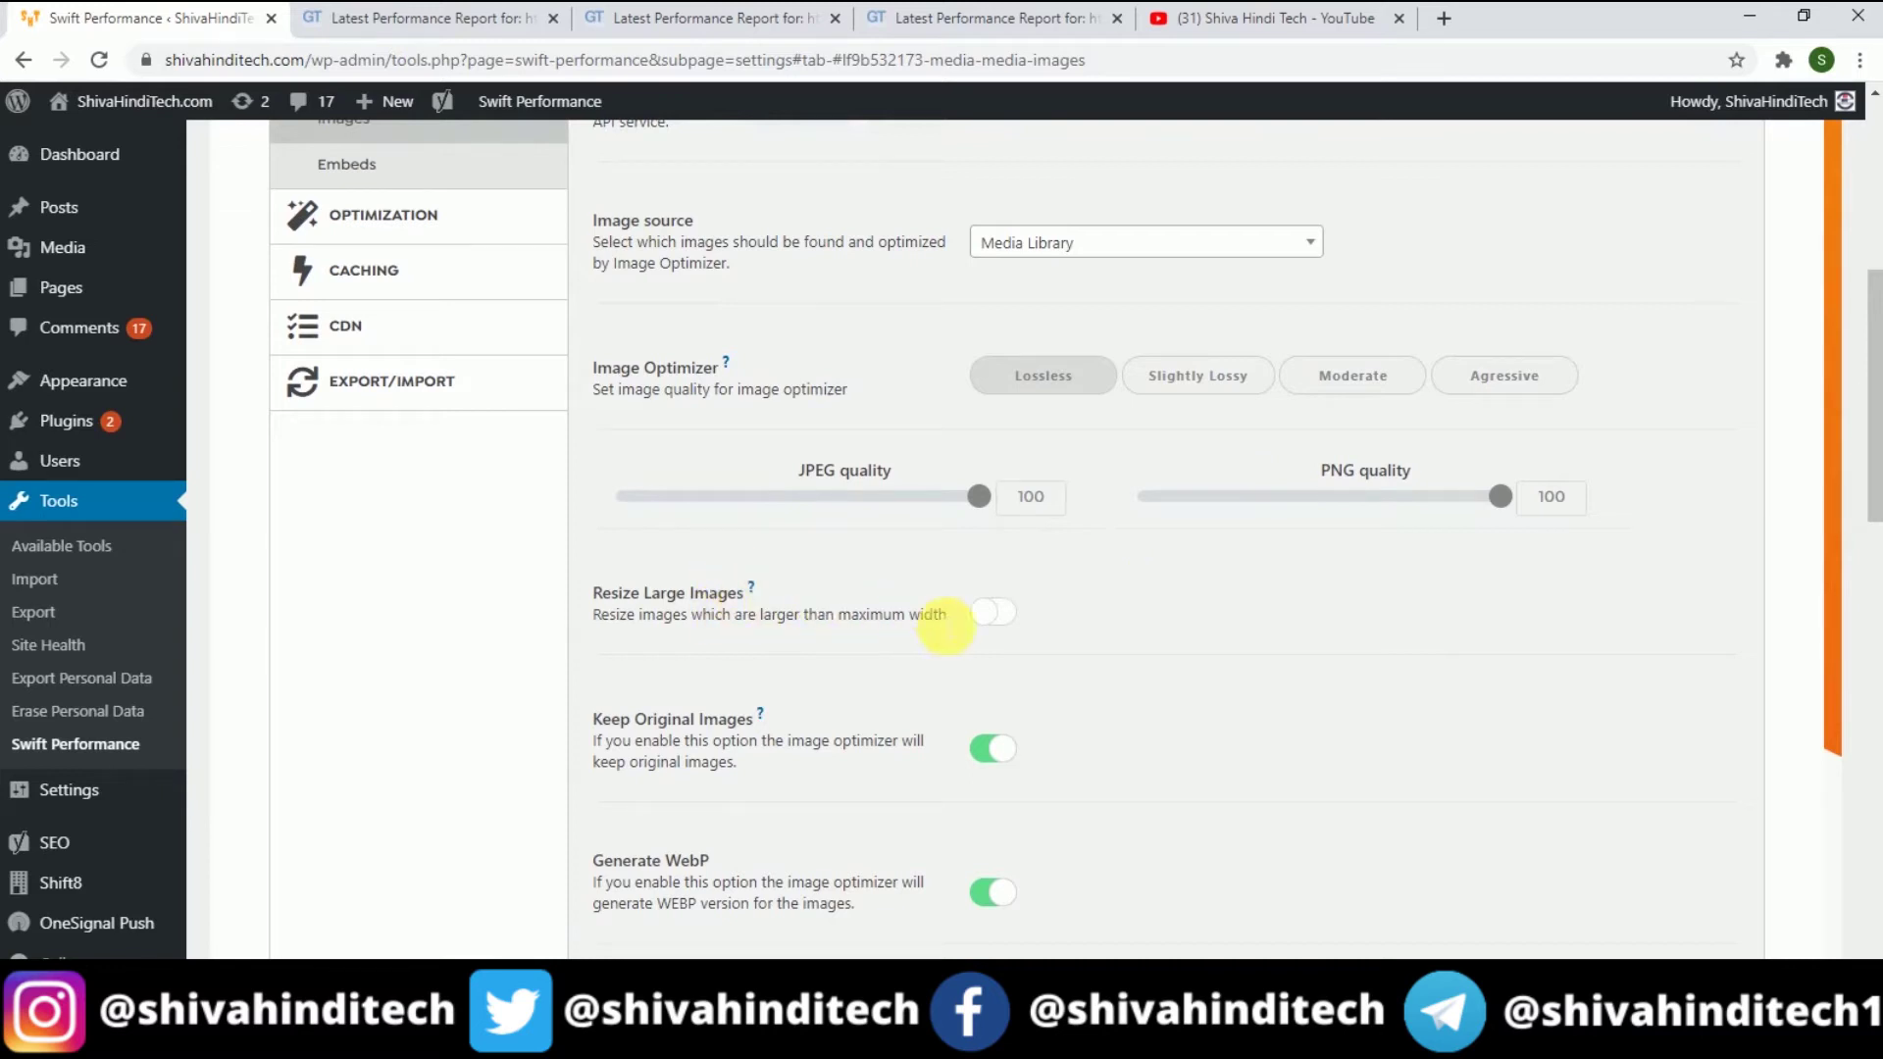
# Enable Resize Large Images and set Maximum Image Width to 1400 px, replacing 1920.
pyautogui.click(1010, 618)
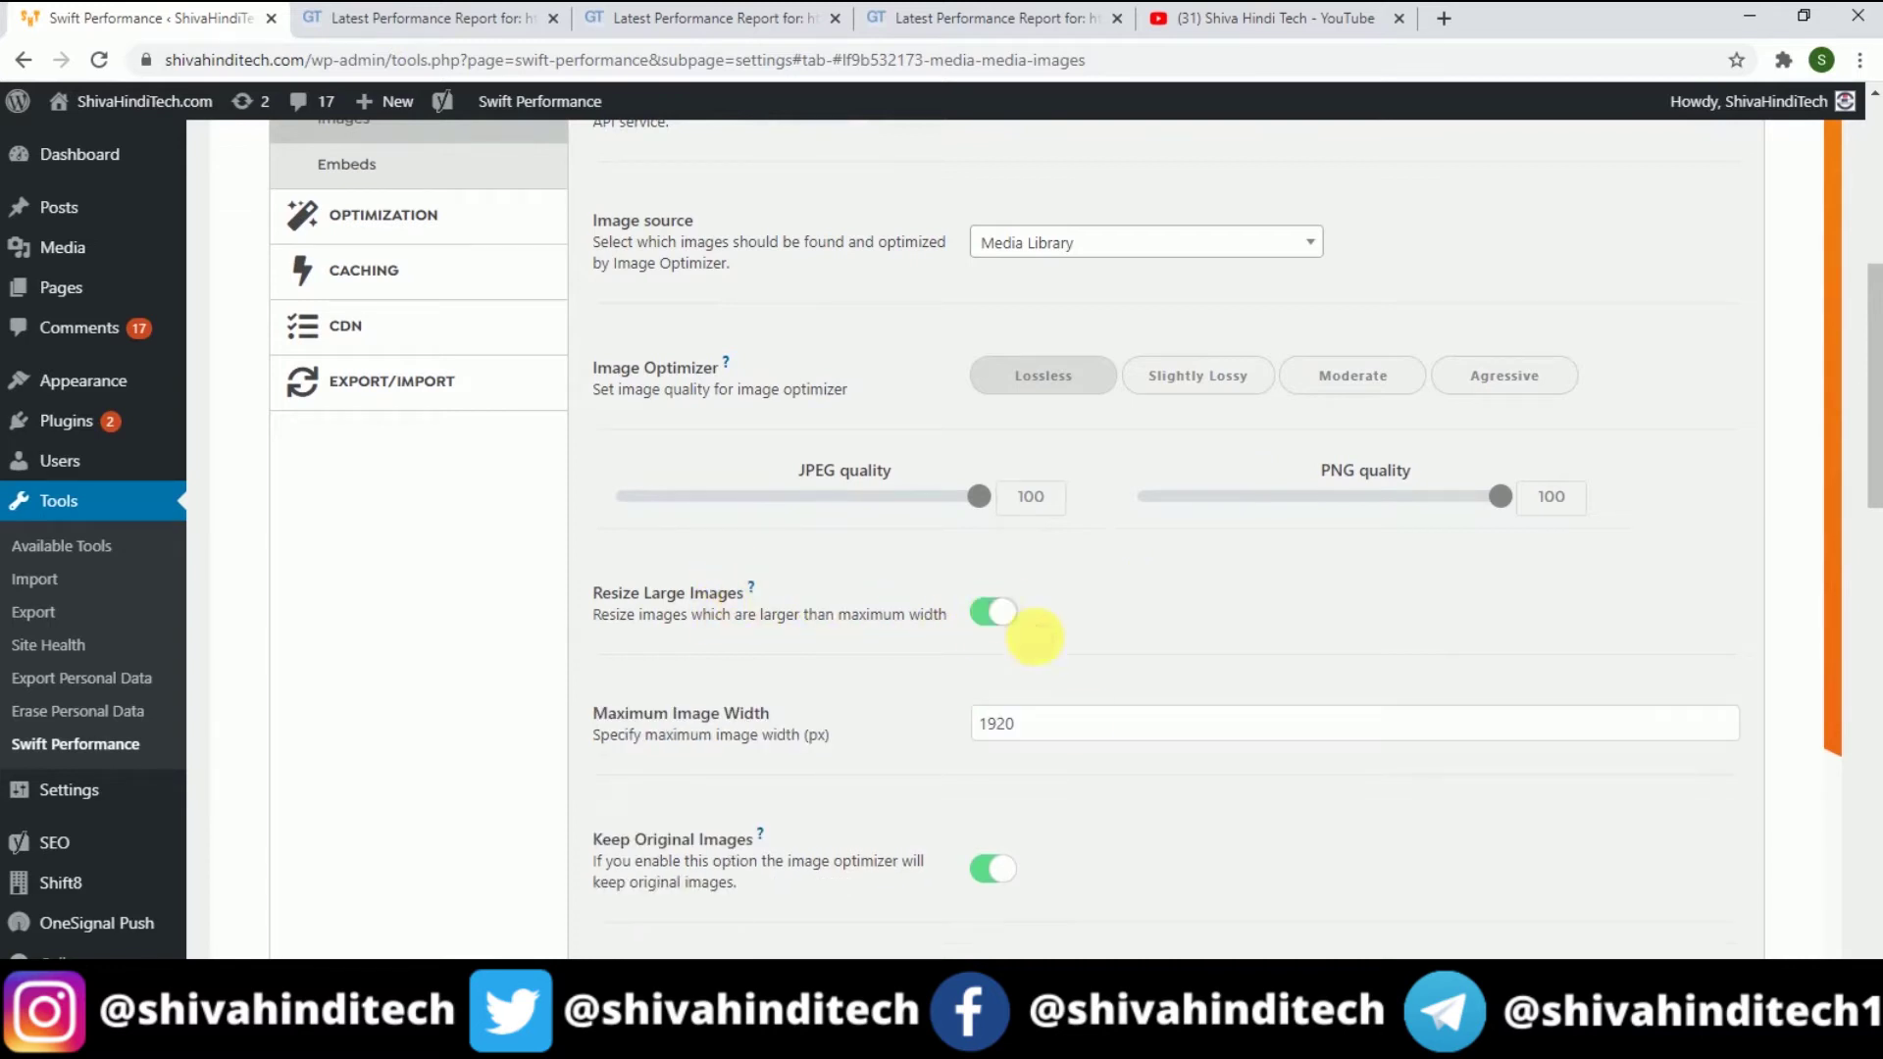
pyautogui.click(1060, 738)
pyautogui.moveTo(1060, 737); pyautogui.dragTo(966, 723)
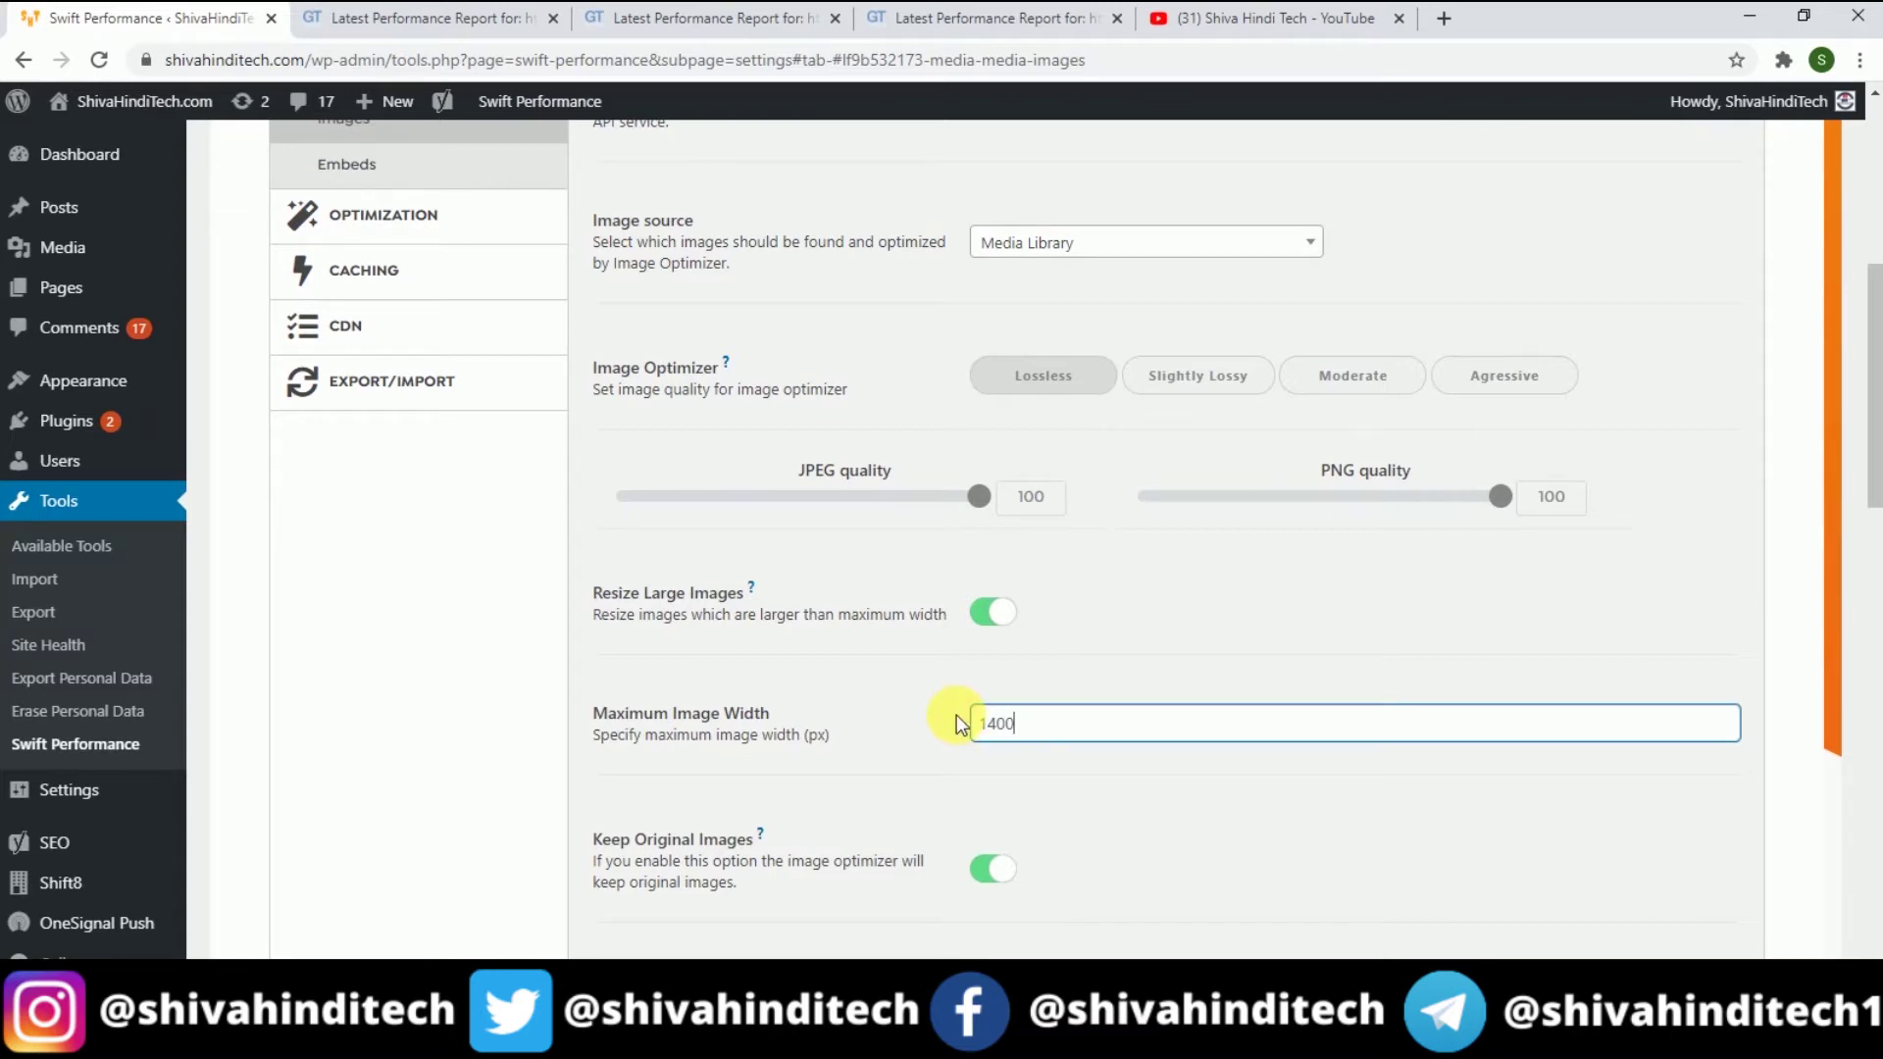
pyautogui.click(1191, 675)
pyautogui.scroll(-2, 1191, 675)
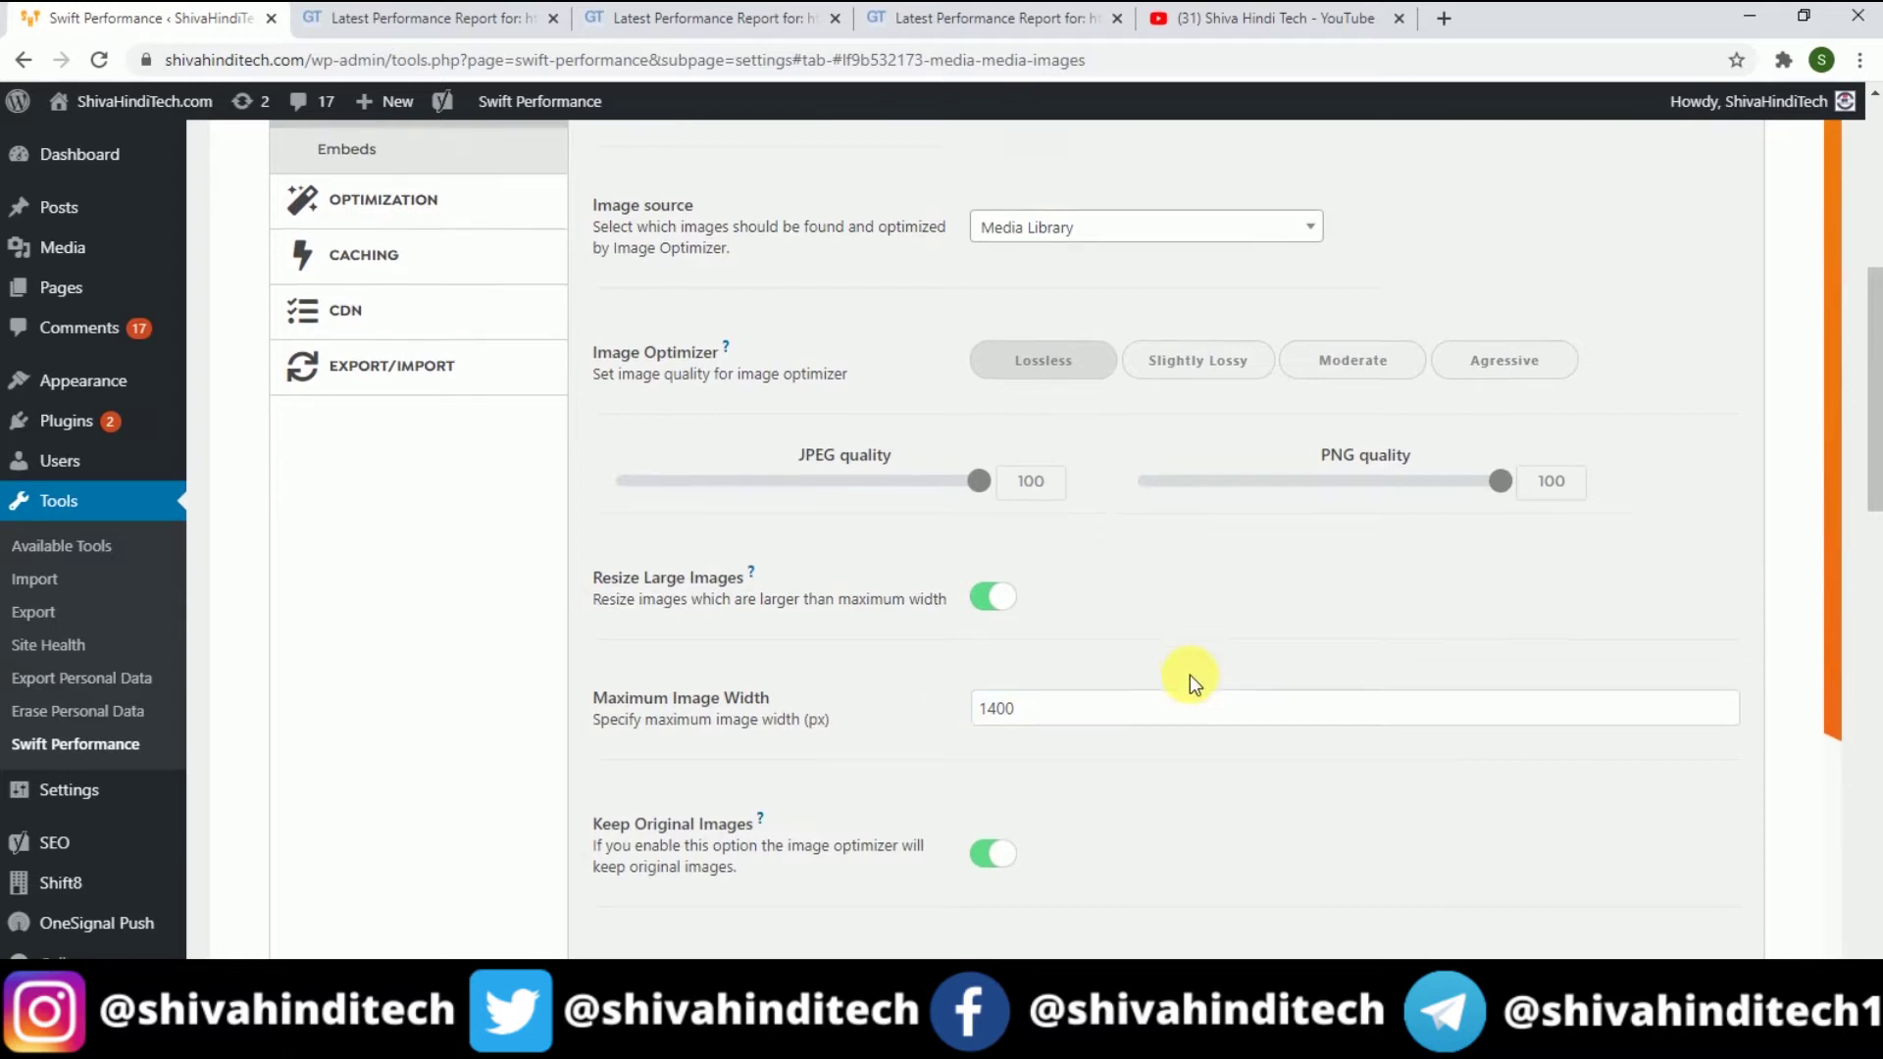
pyautogui.scroll(-5, 1191, 674)
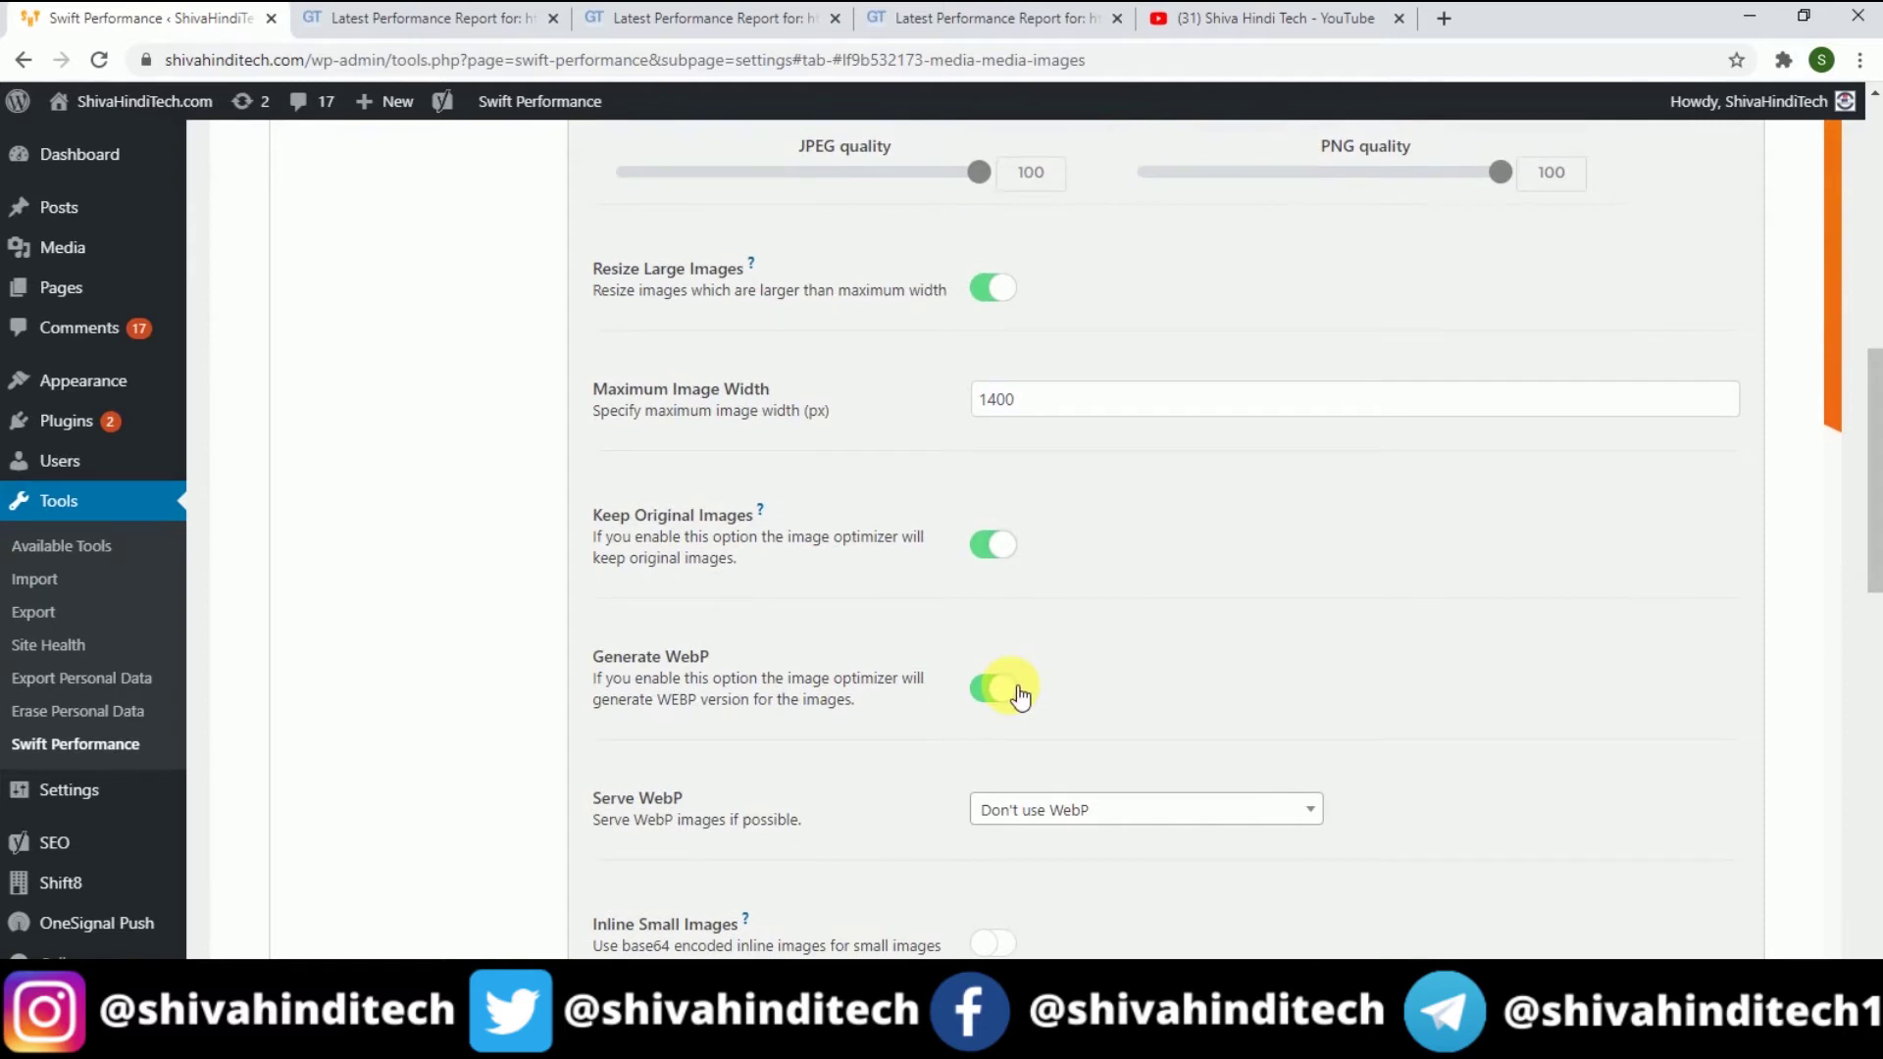
# Set Serve WebP to 'Use <picture> elements'.
pyautogui.click(1197, 812)
pyautogui.click(1182, 932)
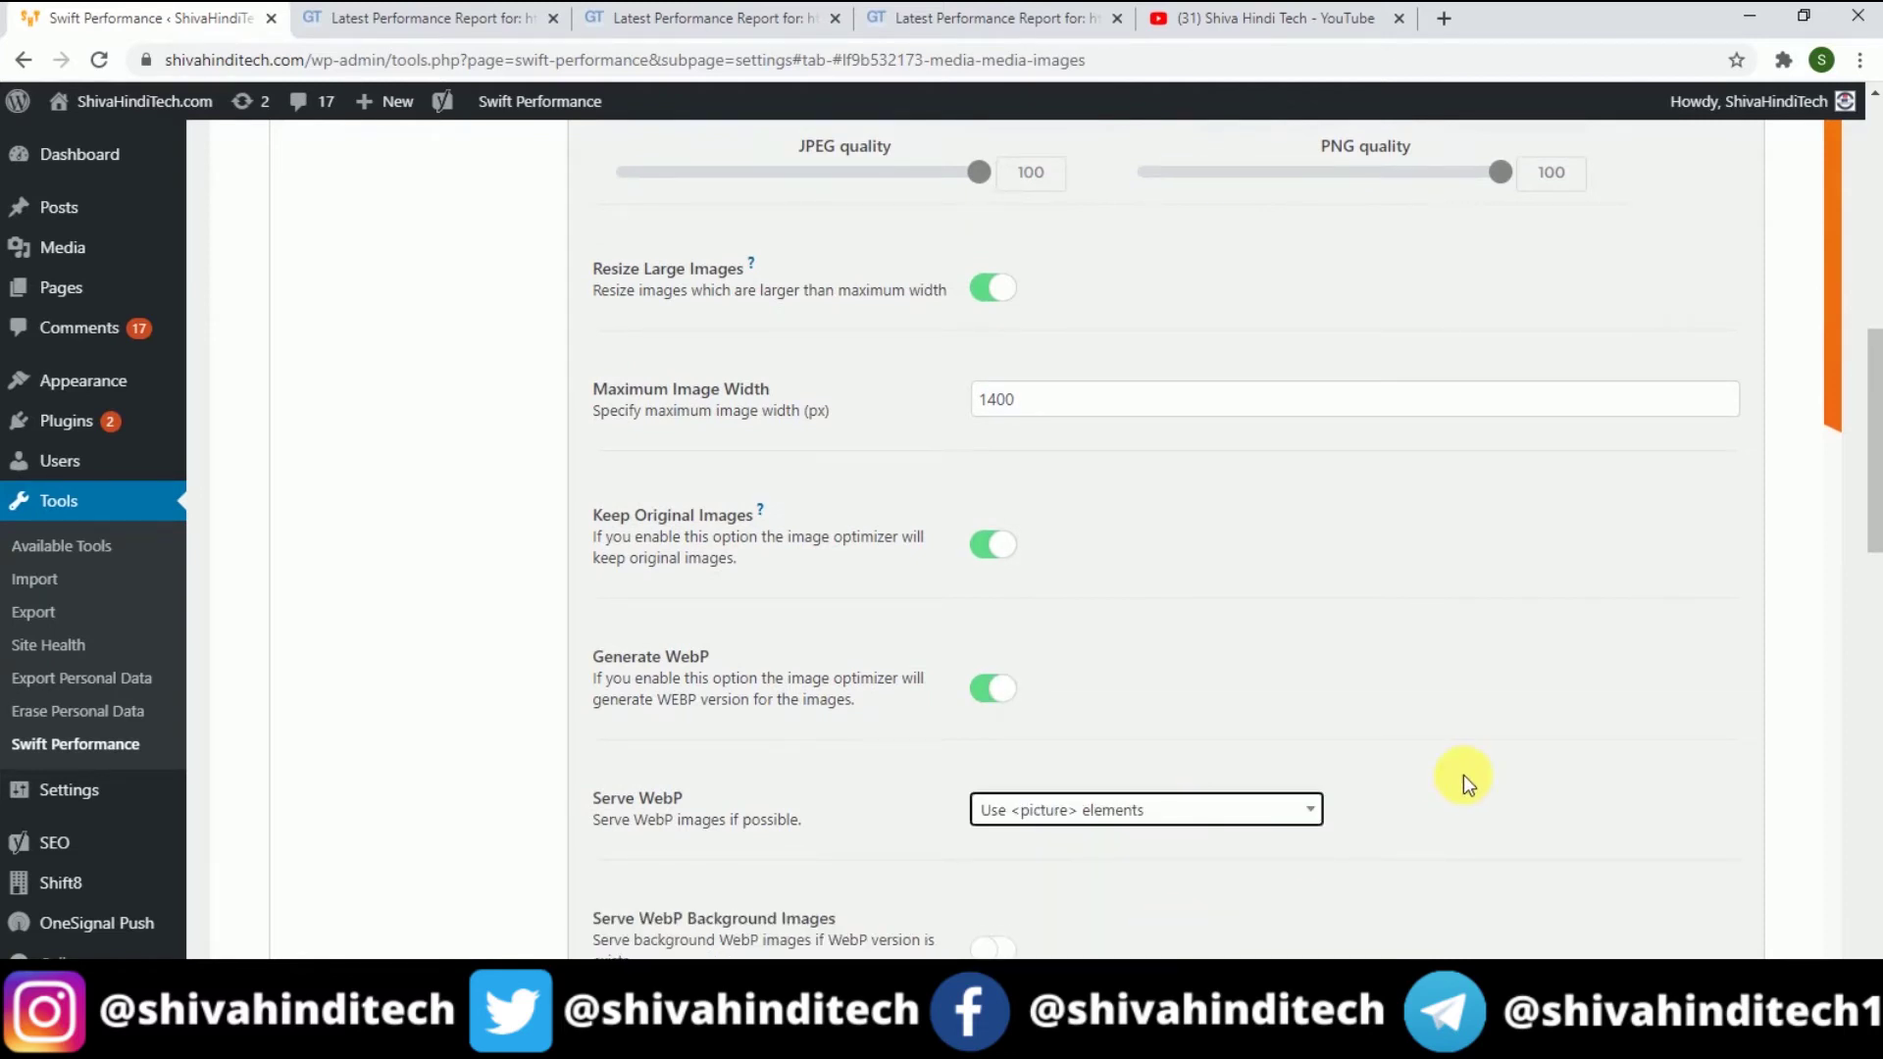
pyautogui.scroll(-3, 1464, 775)
pyautogui.scroll(-2, 1463, 775)
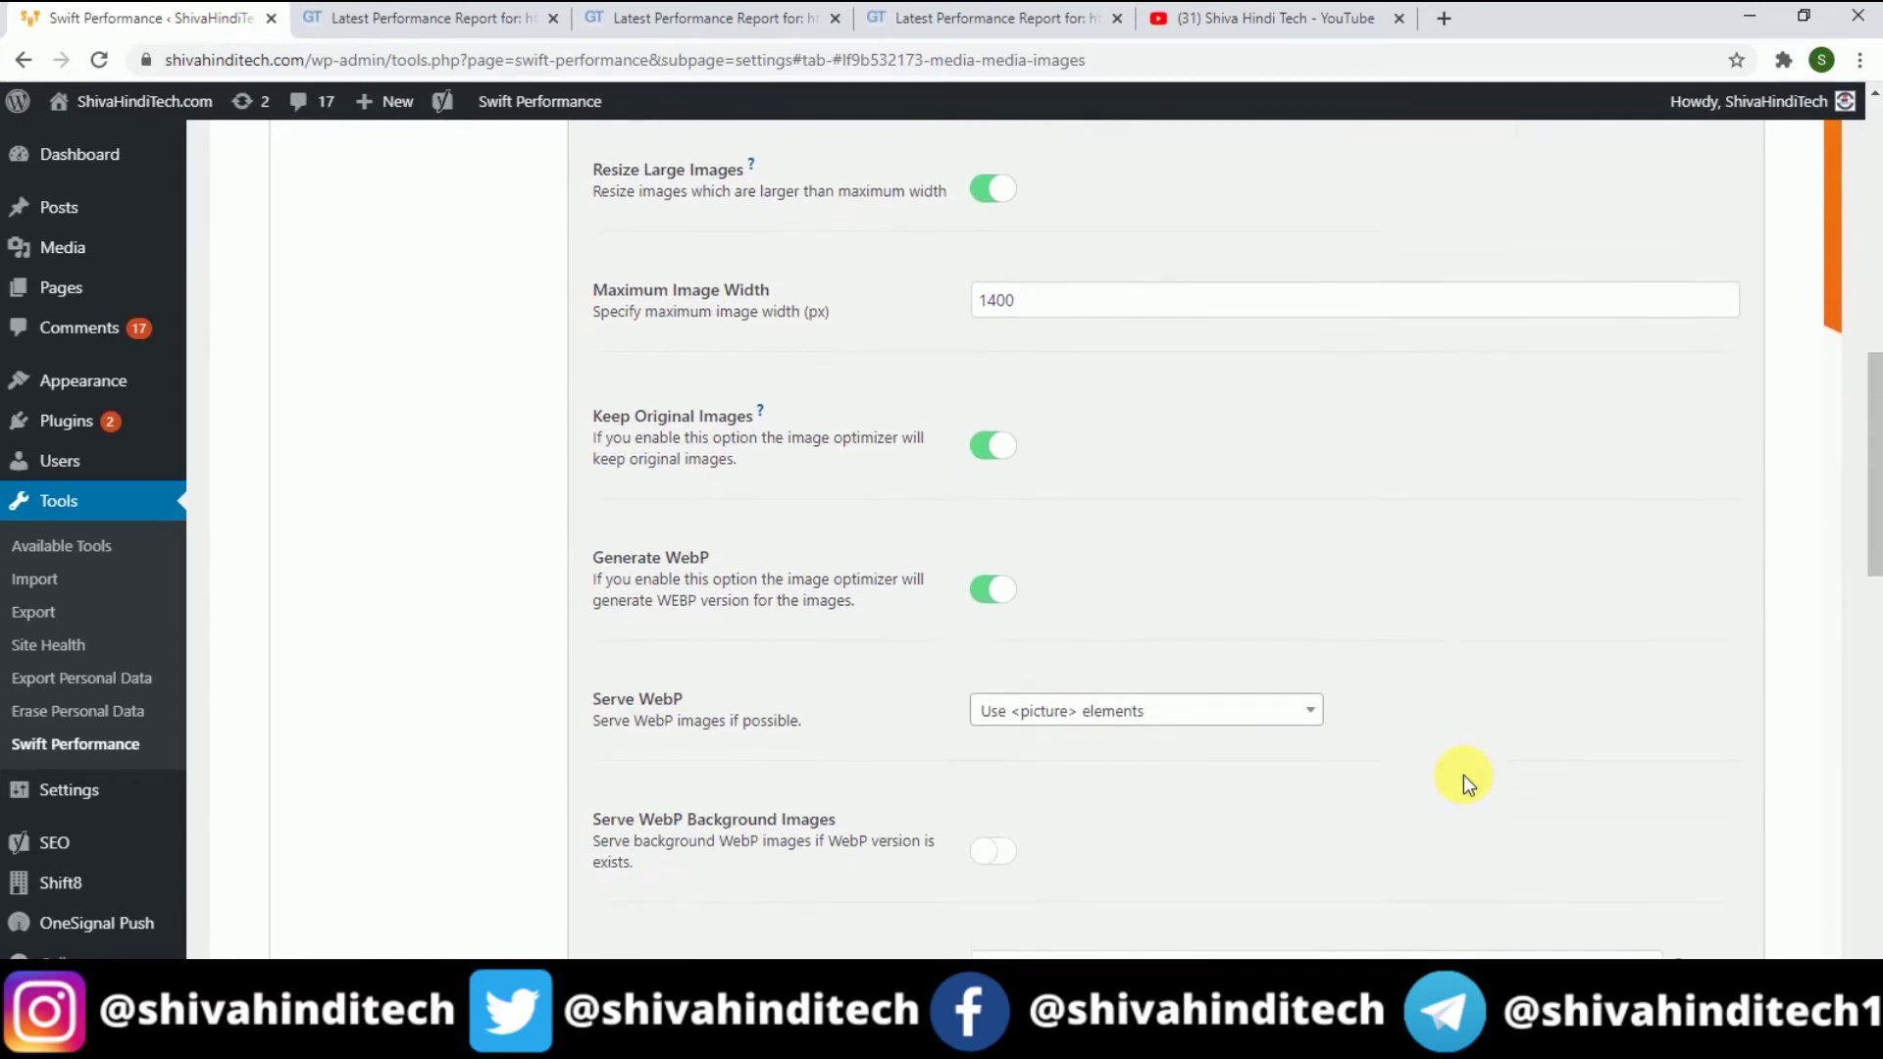
pyautogui.scroll(-3, 1463, 775)
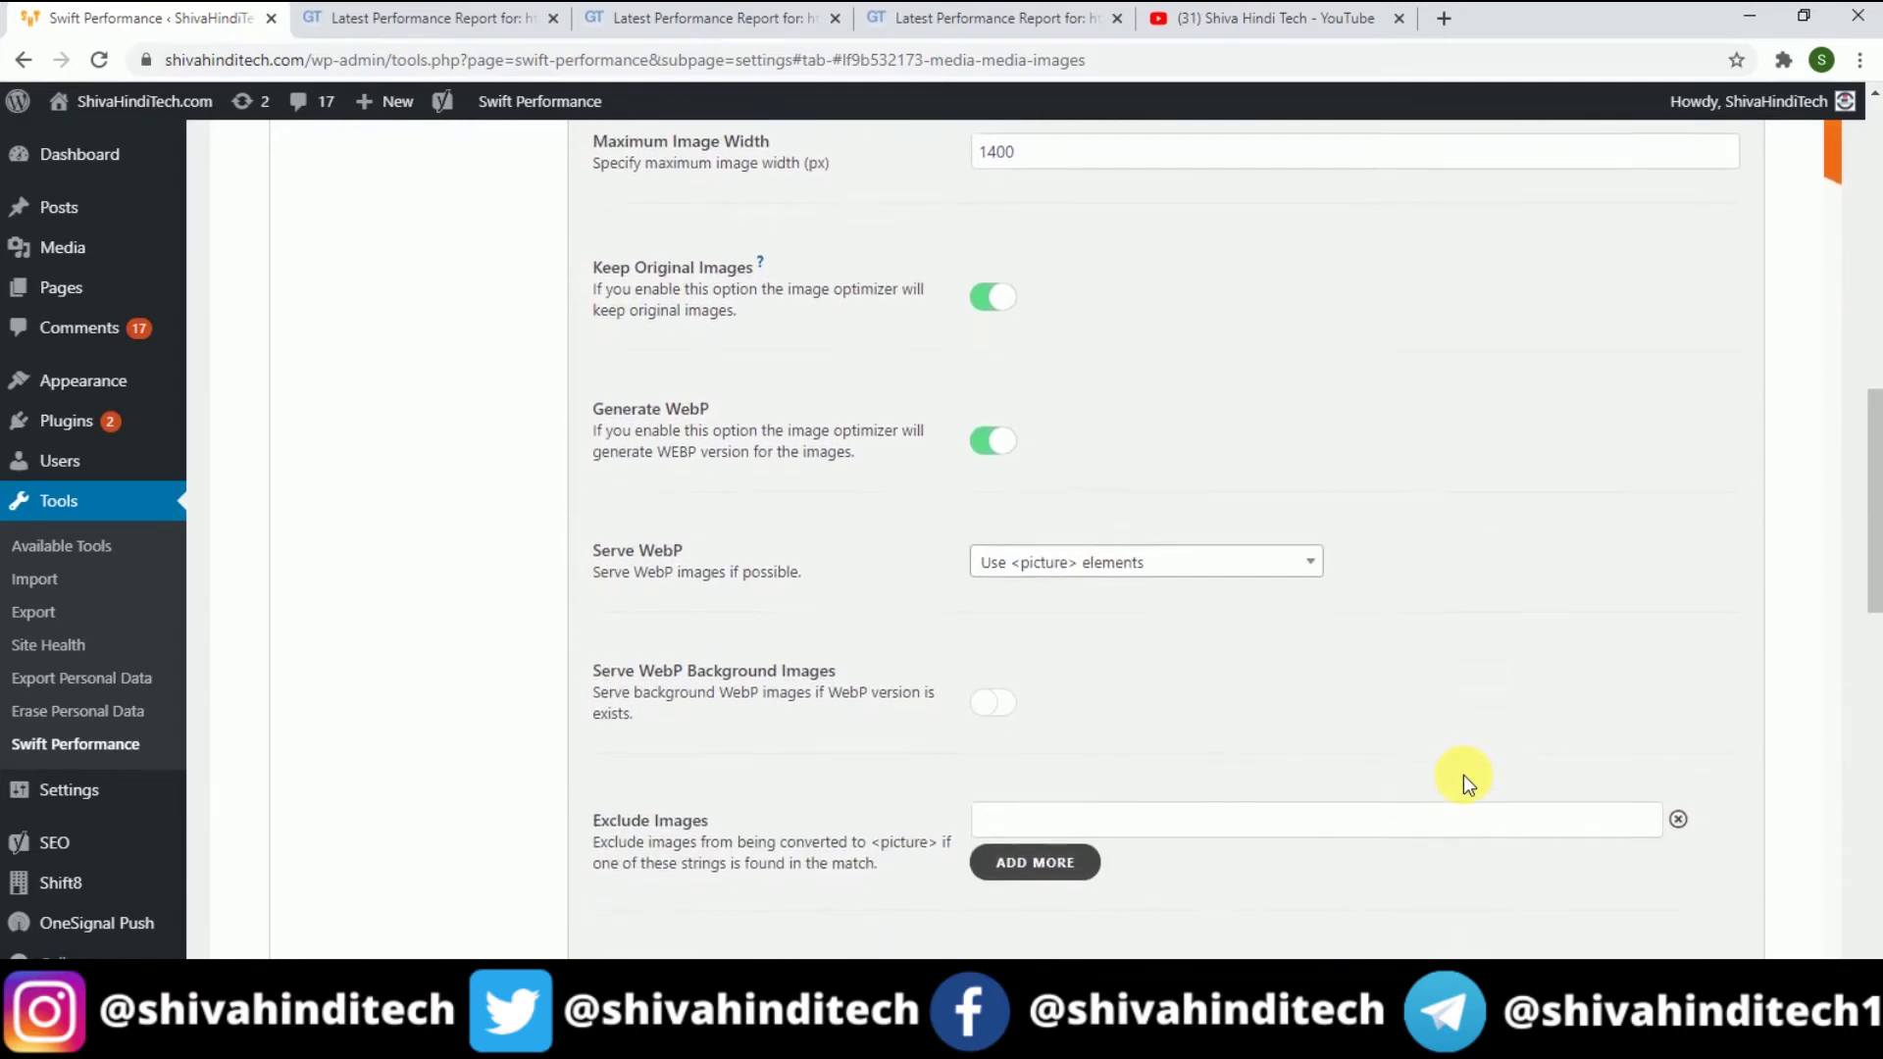
pyautogui.scroll(-1, 1464, 775)
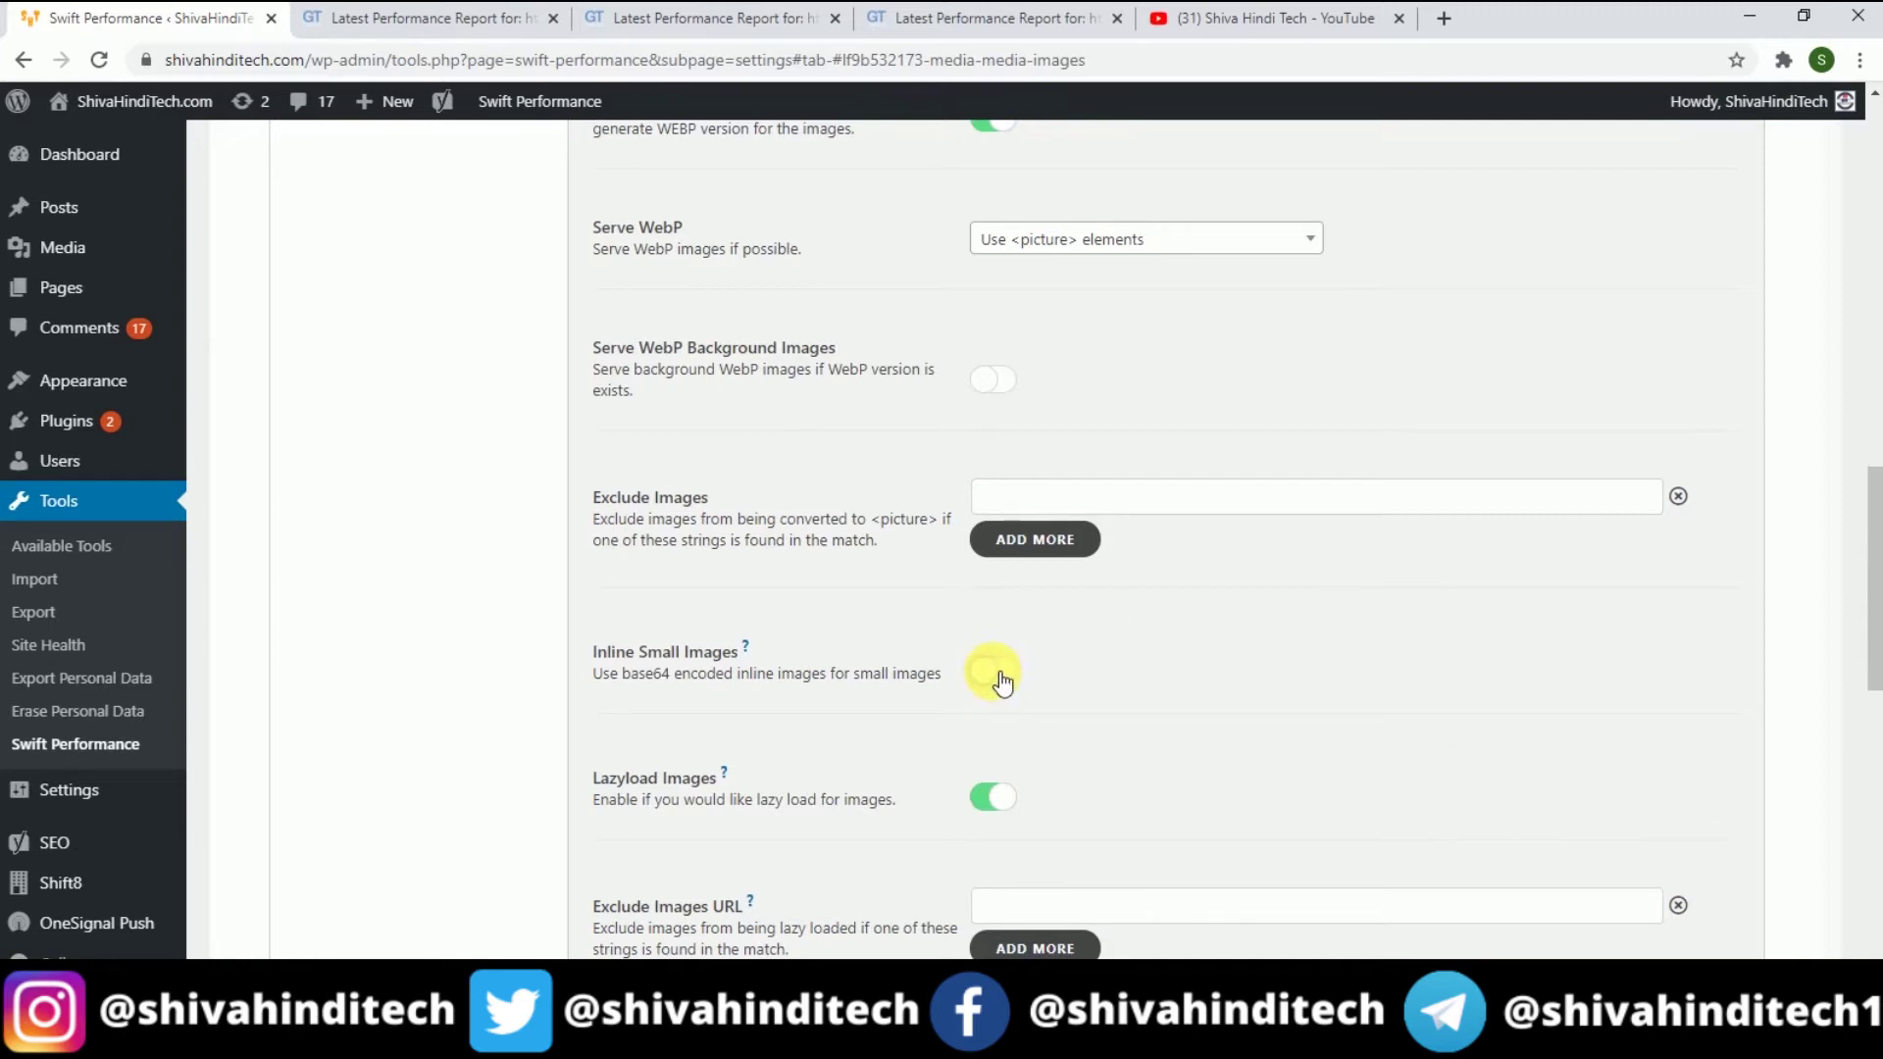
# Switch on Inline Small Images and raise File Size Limit from 1000 to 12000 bytes.
pyautogui.click(998, 677)
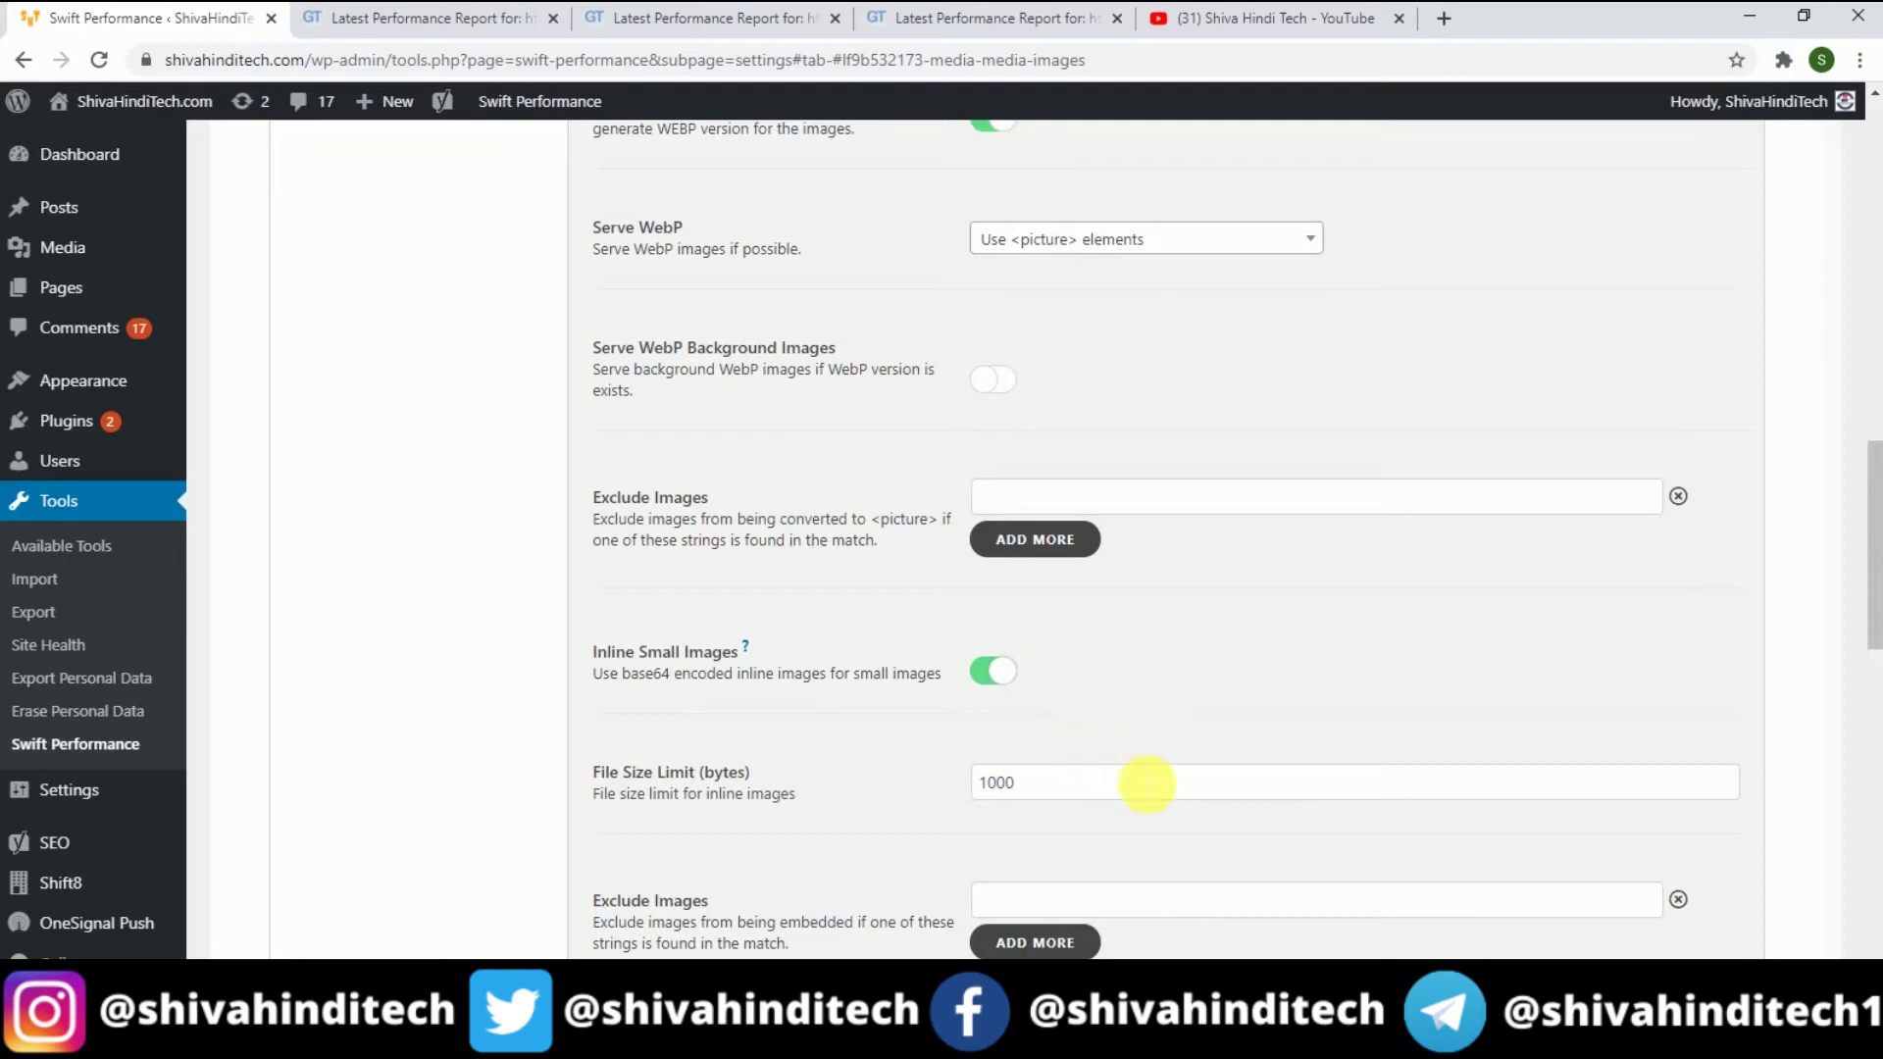
pyautogui.moveTo(1048, 794); pyautogui.dragTo(968, 781)
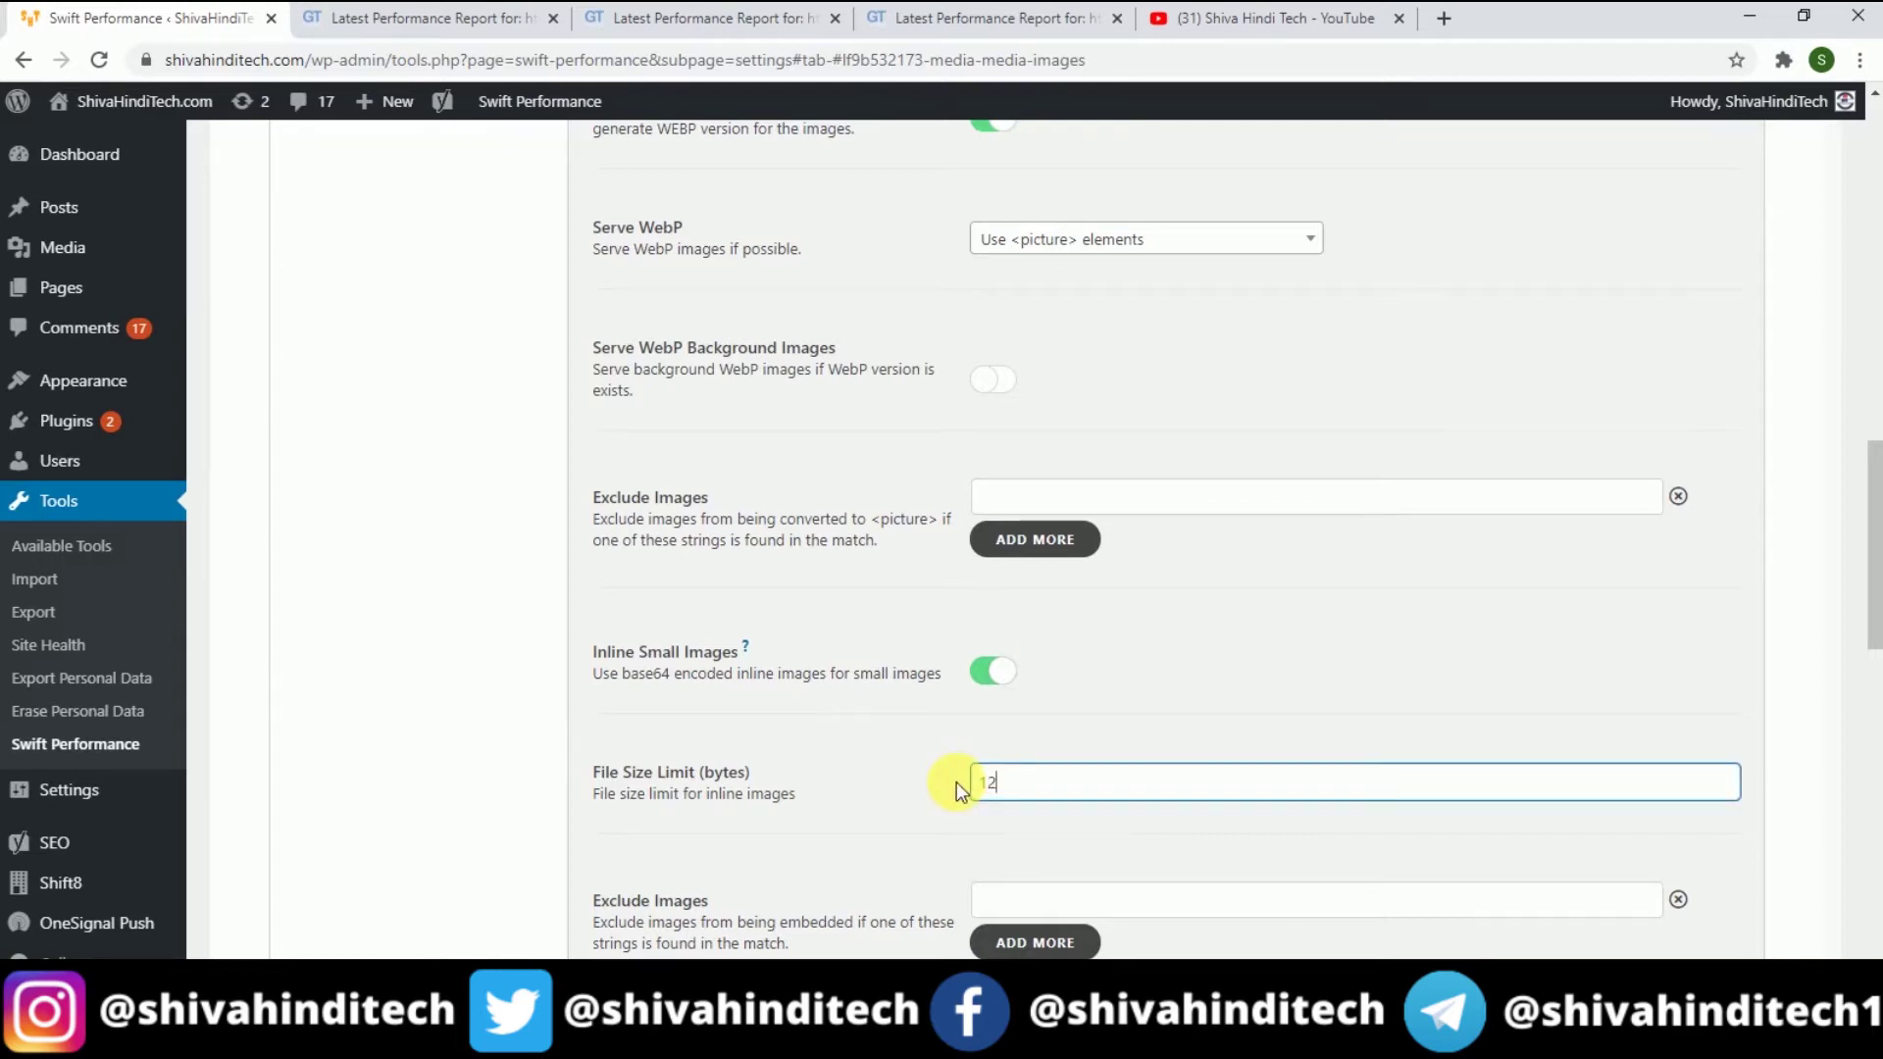
pyautogui.write('12000')
pyautogui.click(957, 781)
pyautogui.scroll(-5, 957, 781)
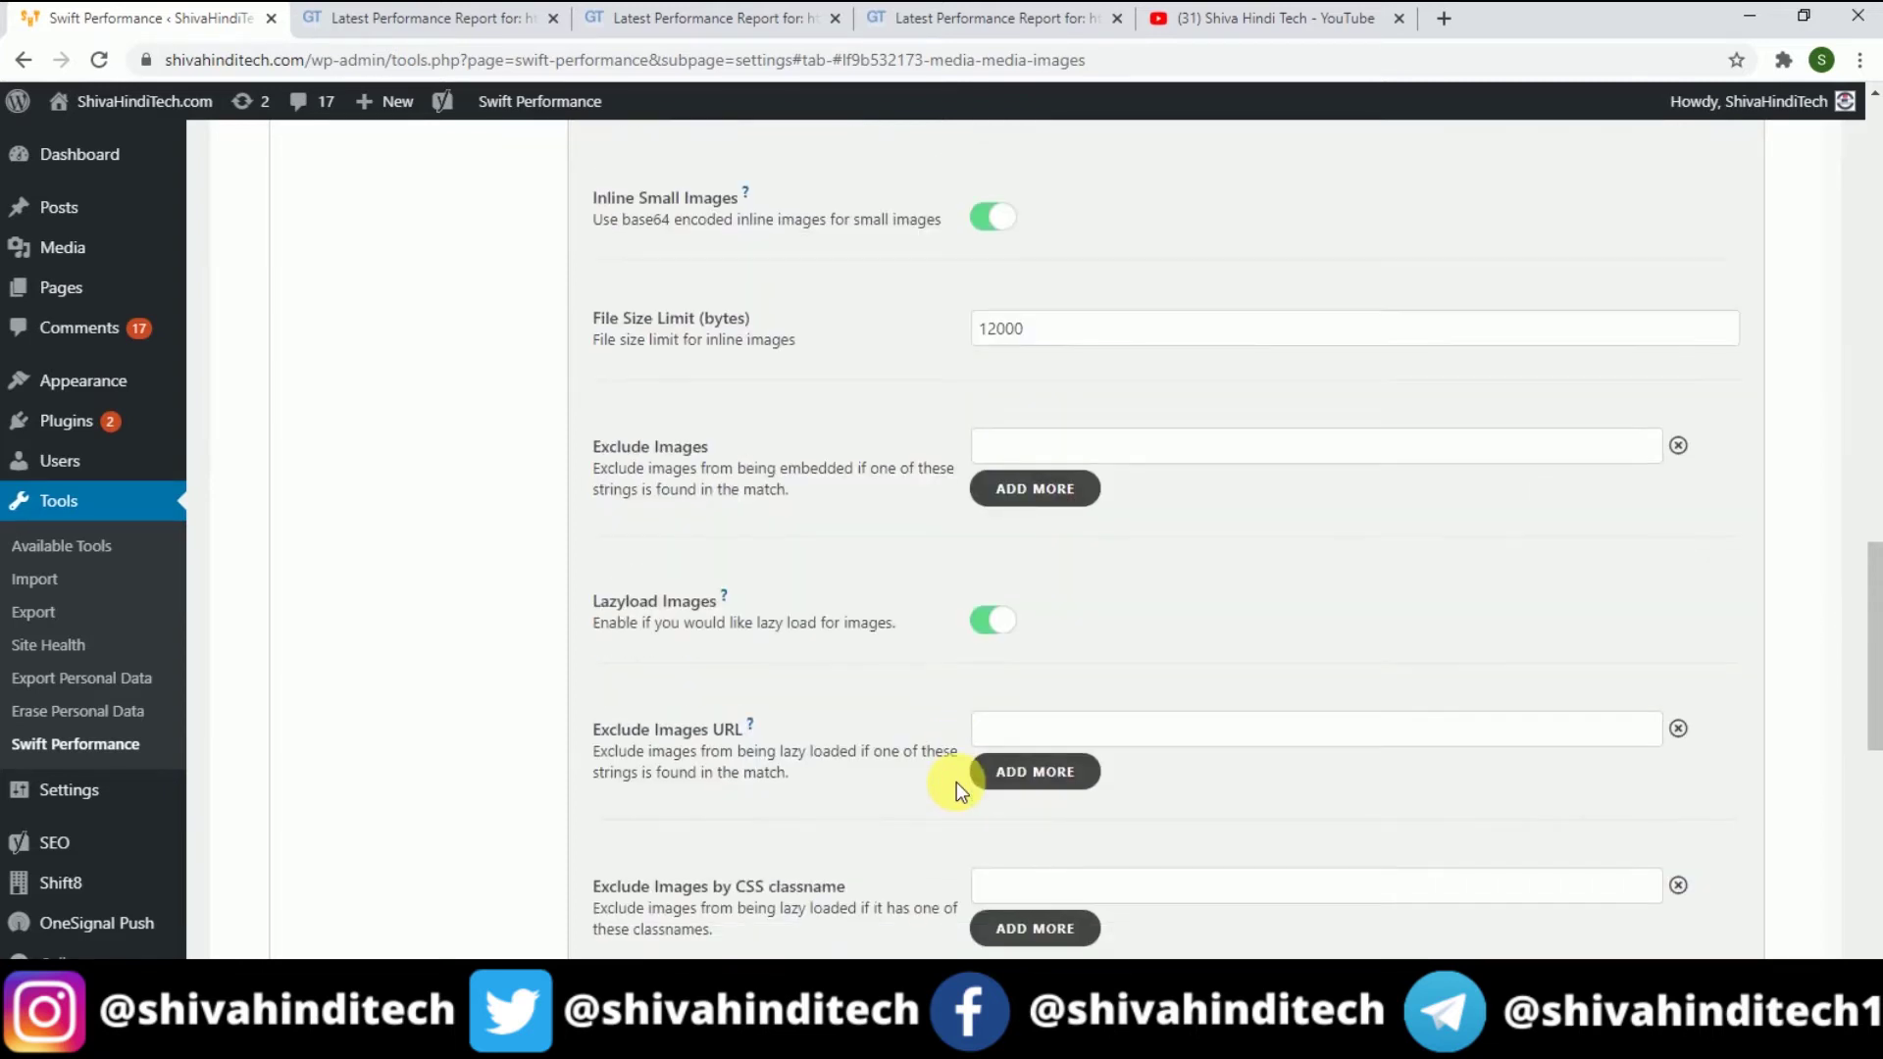
pyautogui.scroll(-1, 957, 781)
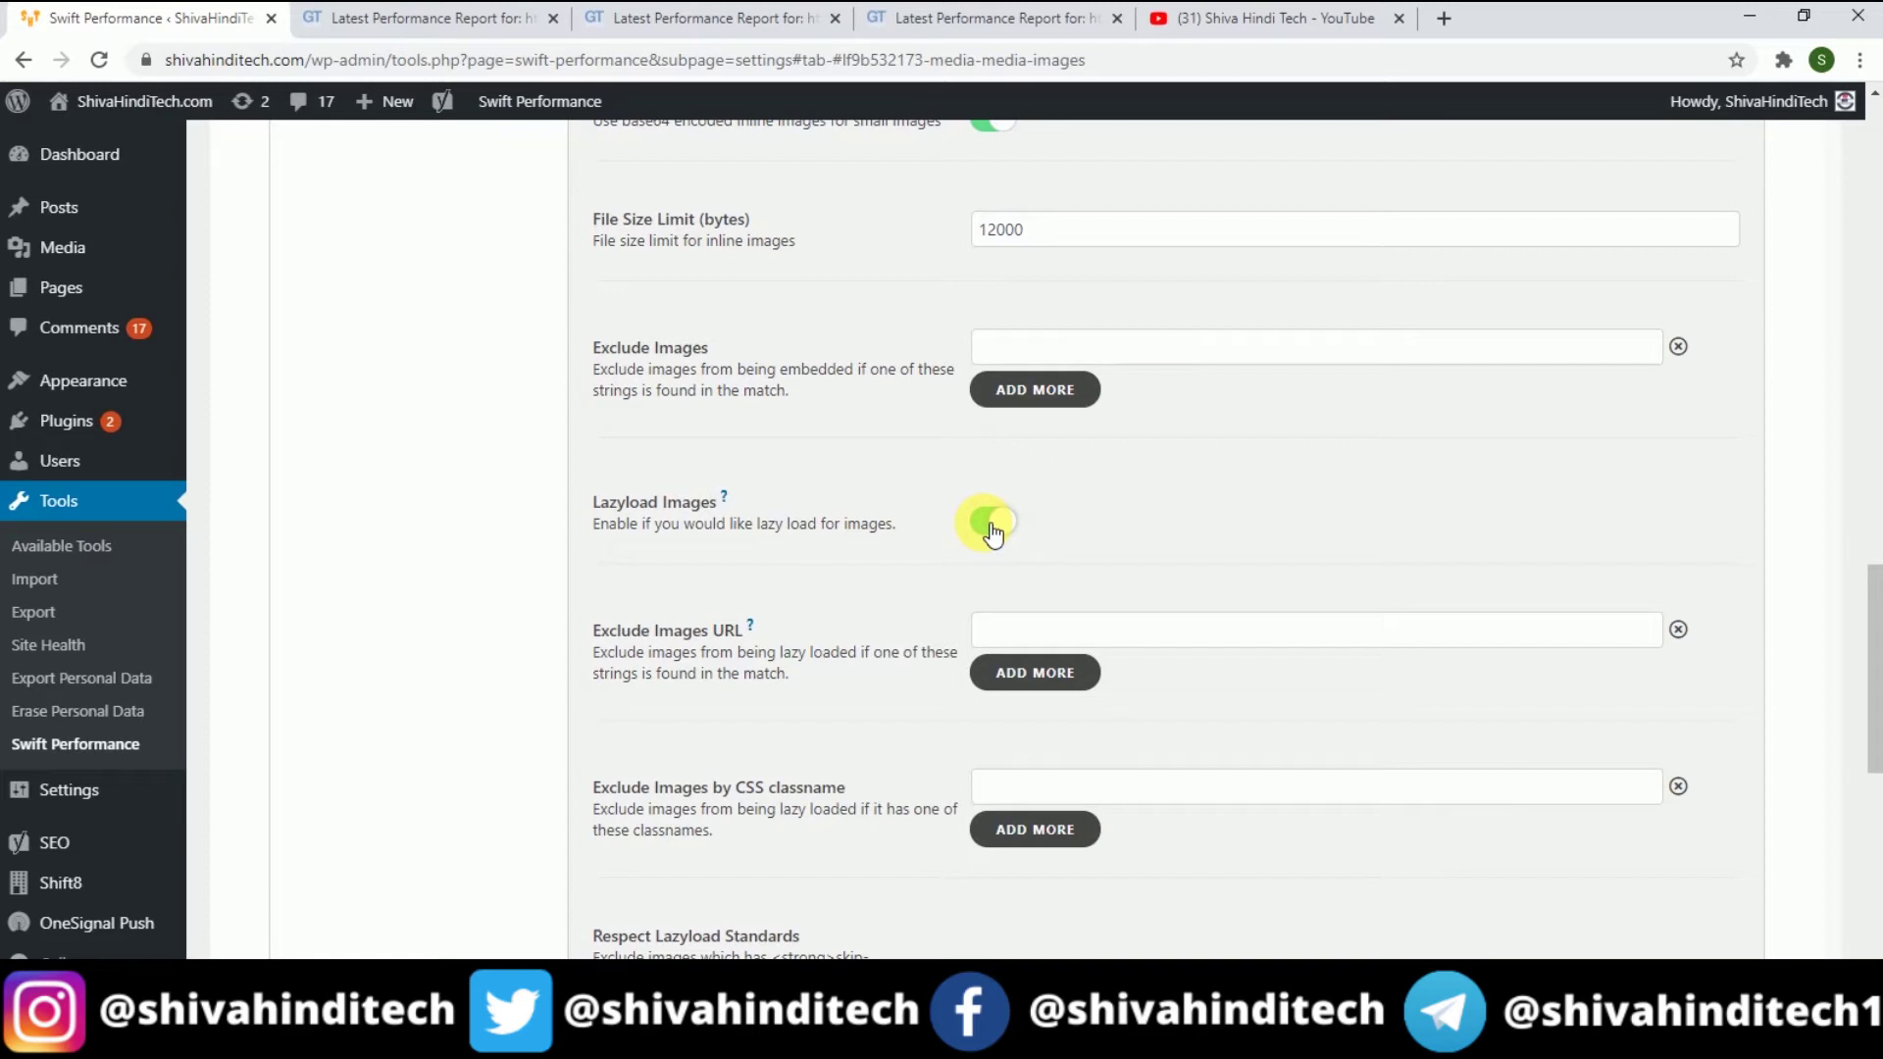
# Switch off Lazyload Images and save the media settings, dismissing the clear-cache prompt.
pyautogui.click(993, 531)
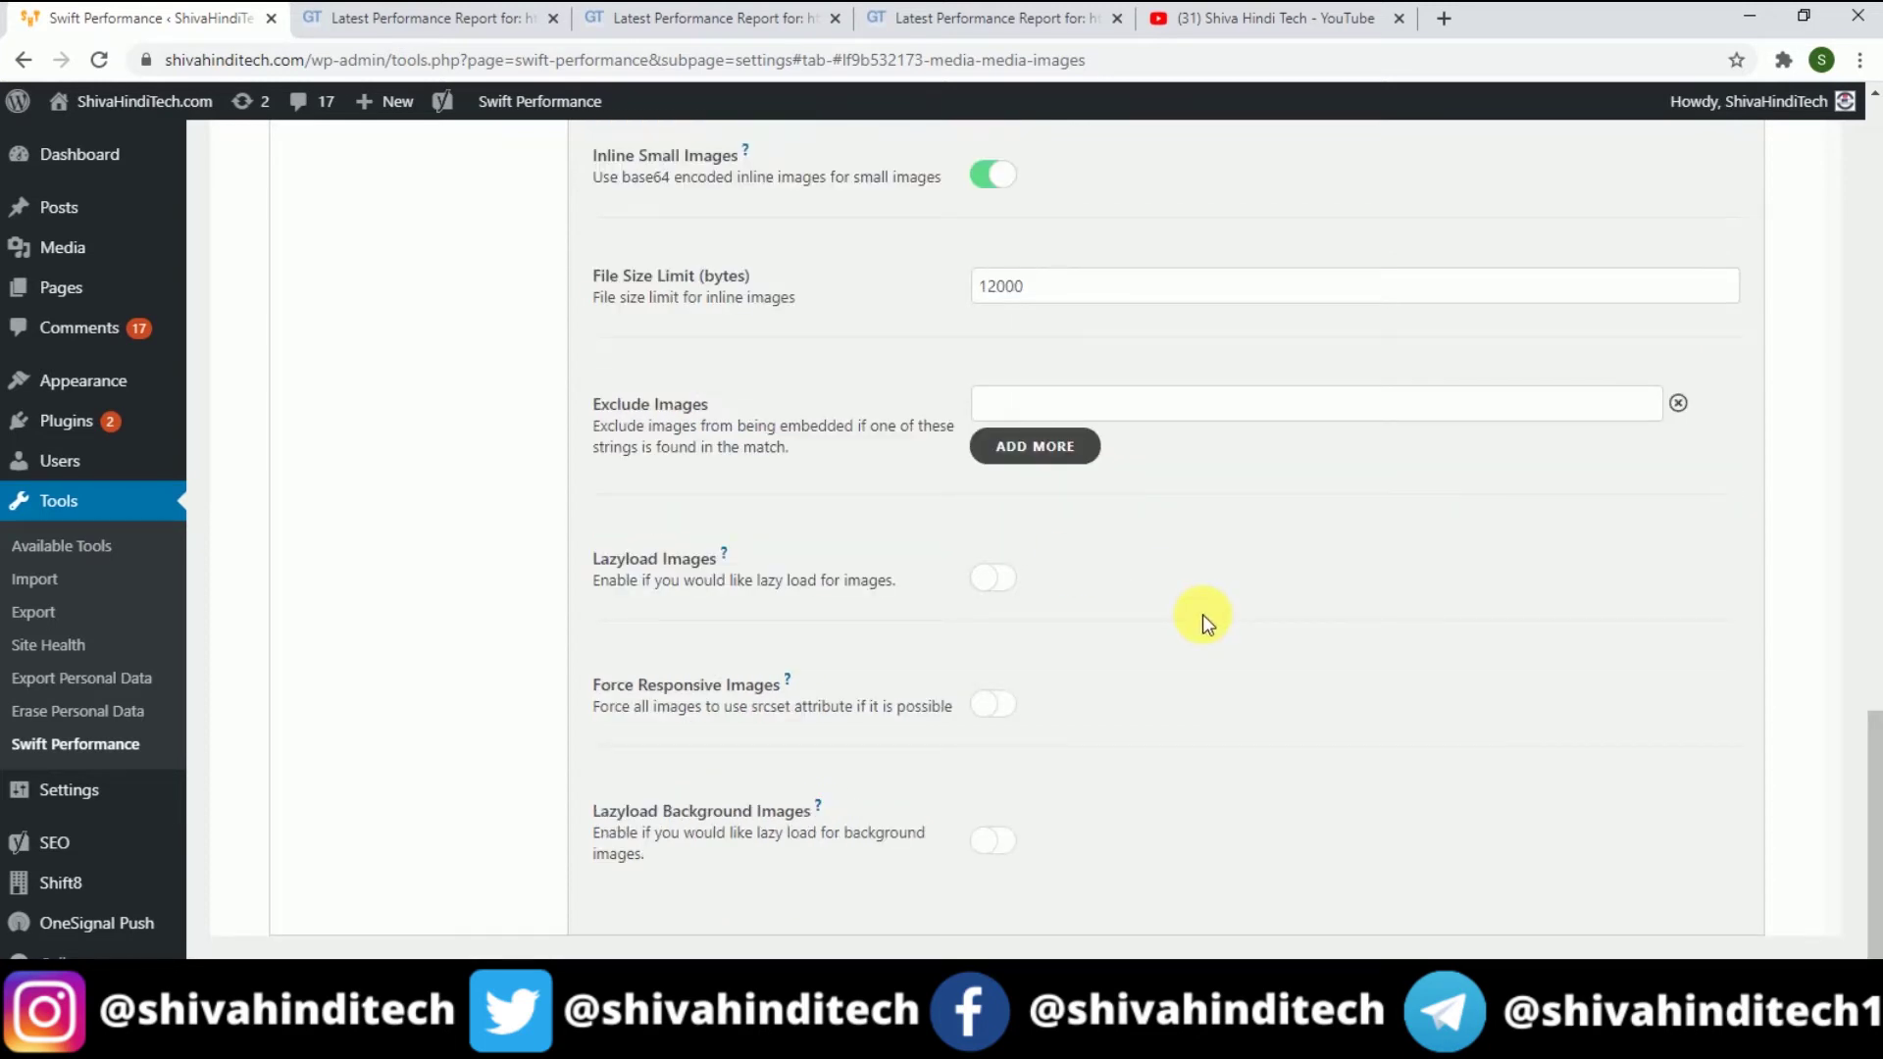
pyautogui.scroll(15, 1203, 614)
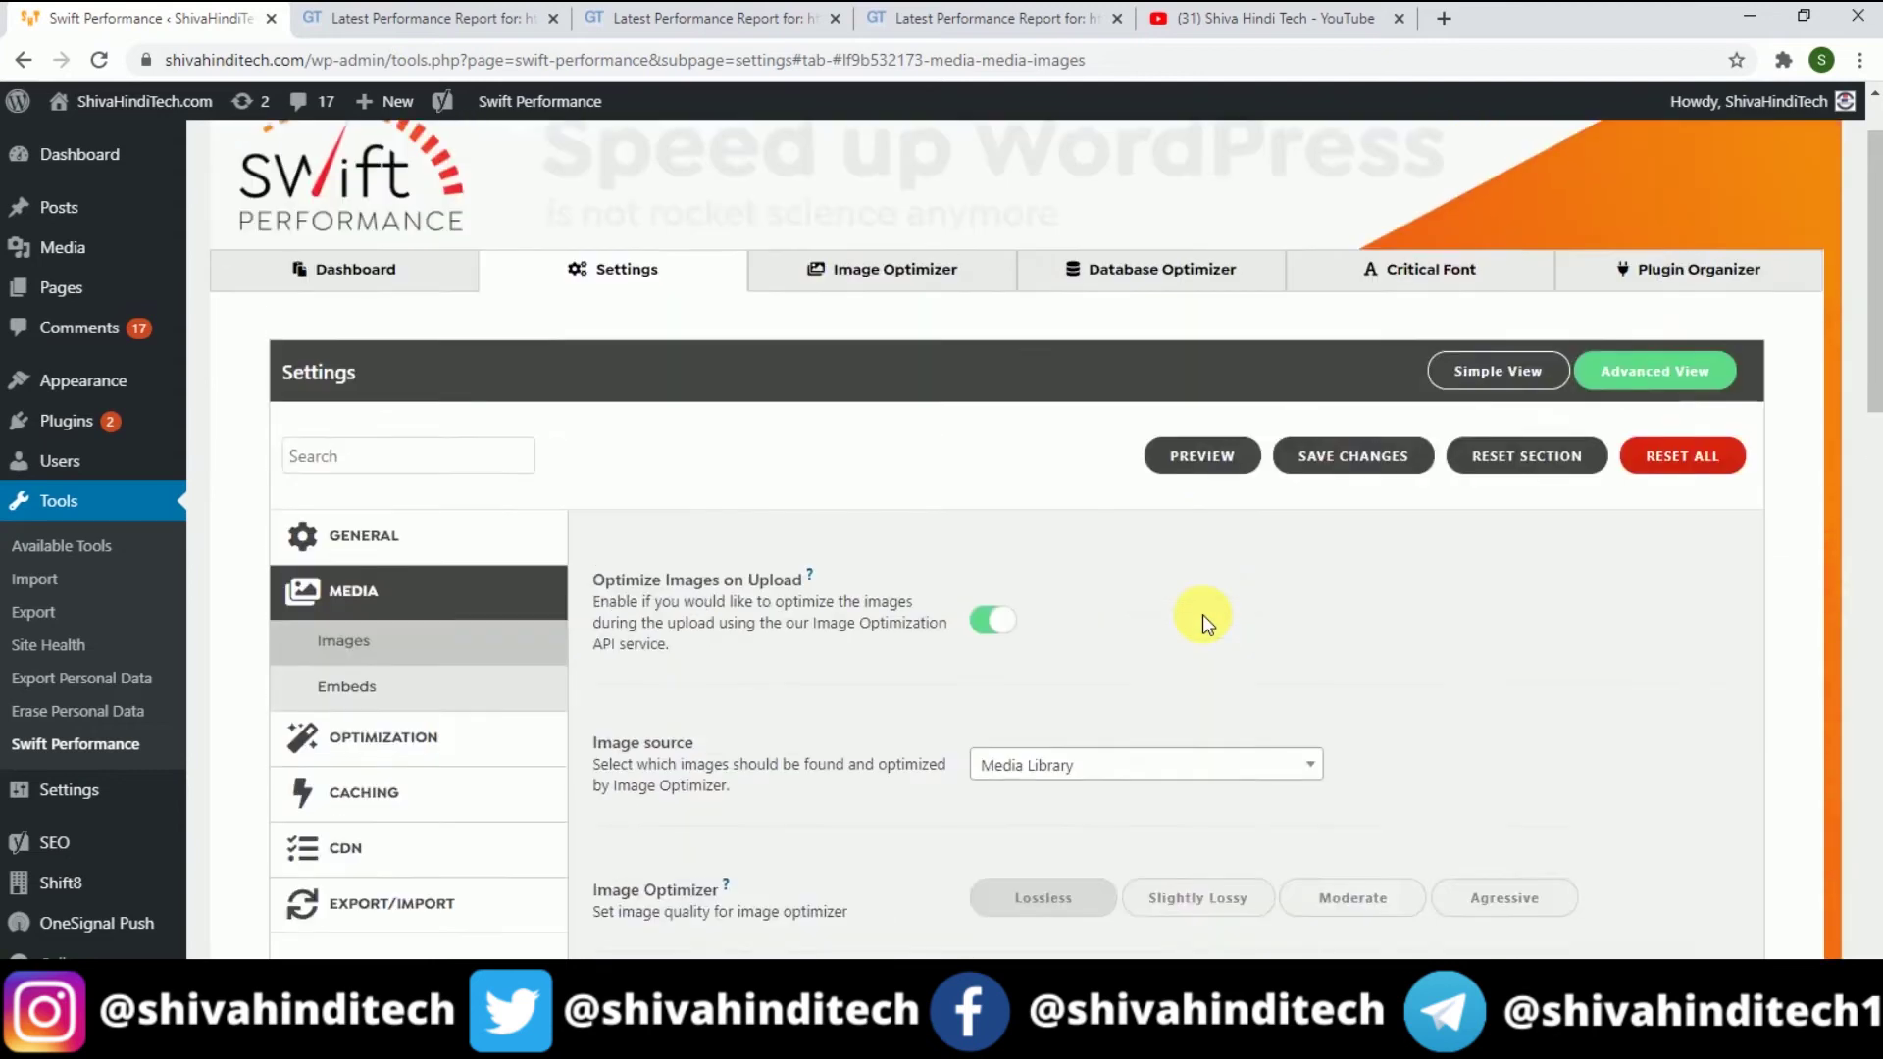
pyautogui.scroll(1, 1202, 614)
pyautogui.click(1353, 555)
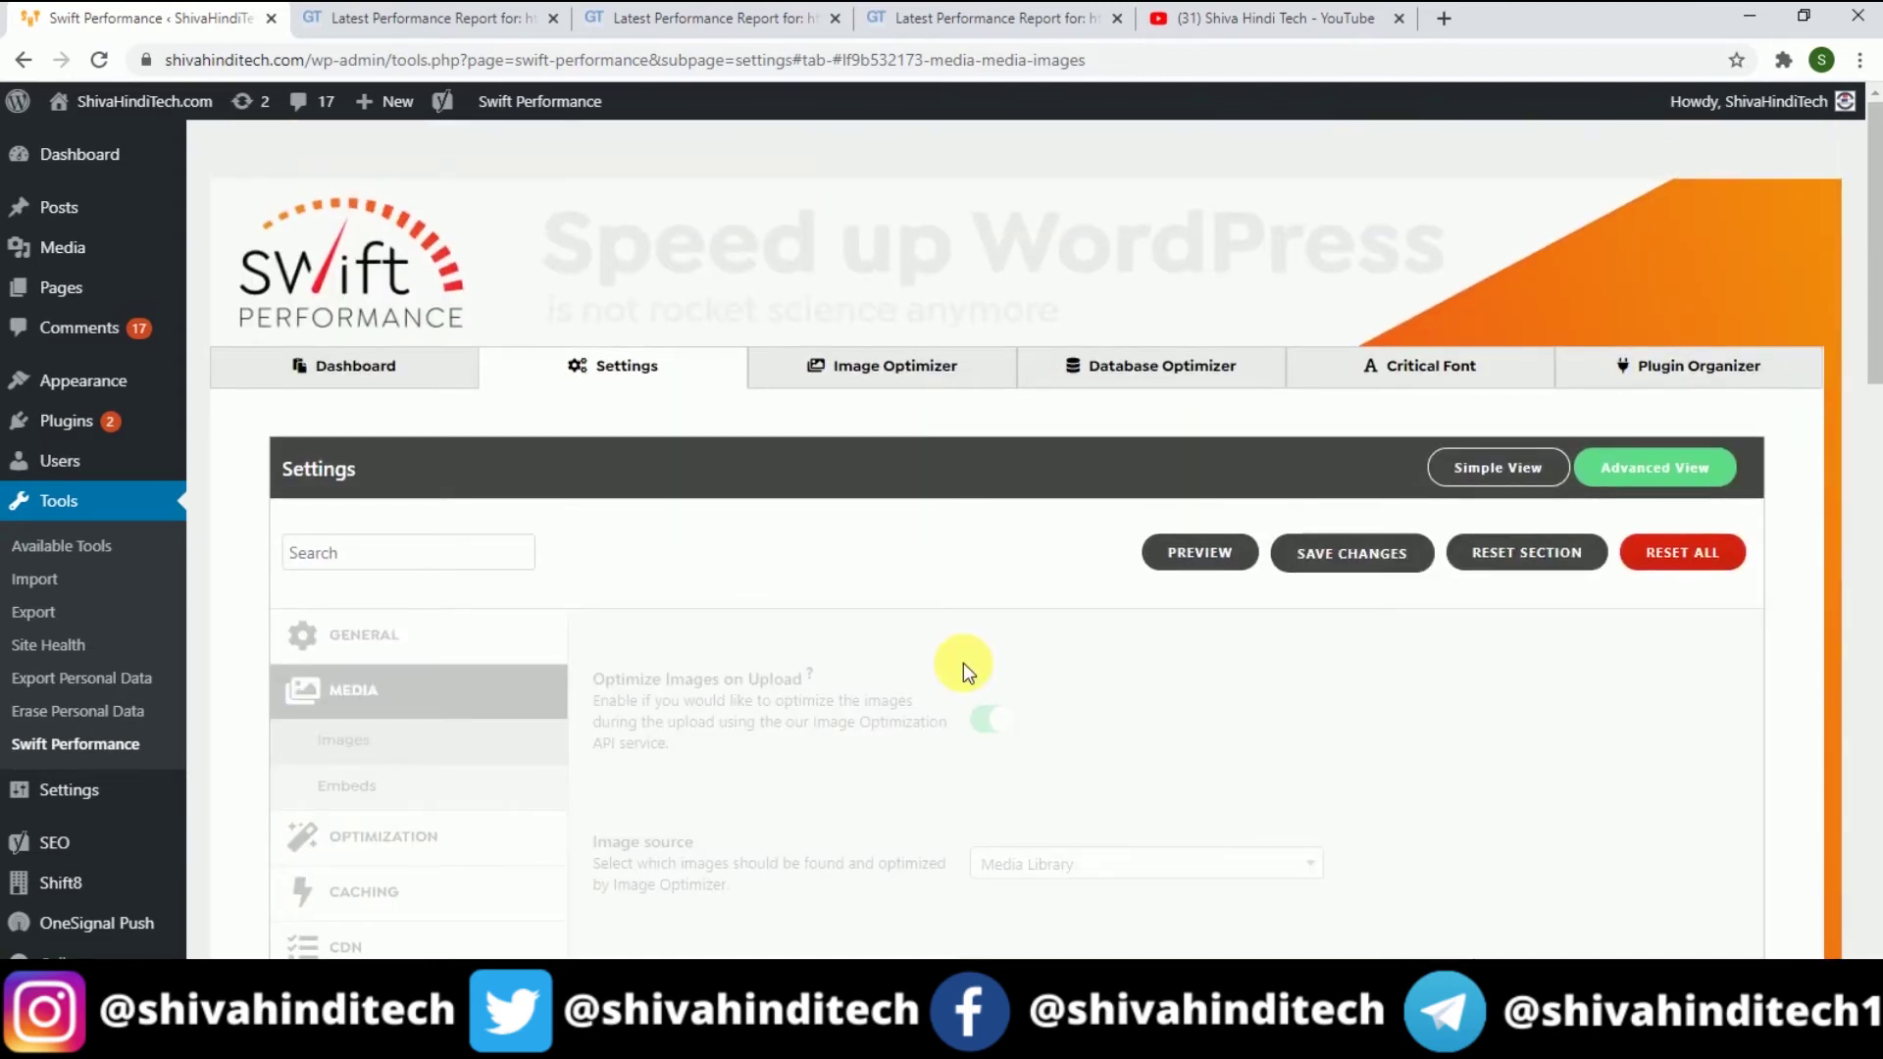
pyautogui.scroll(-2, 408, 715)
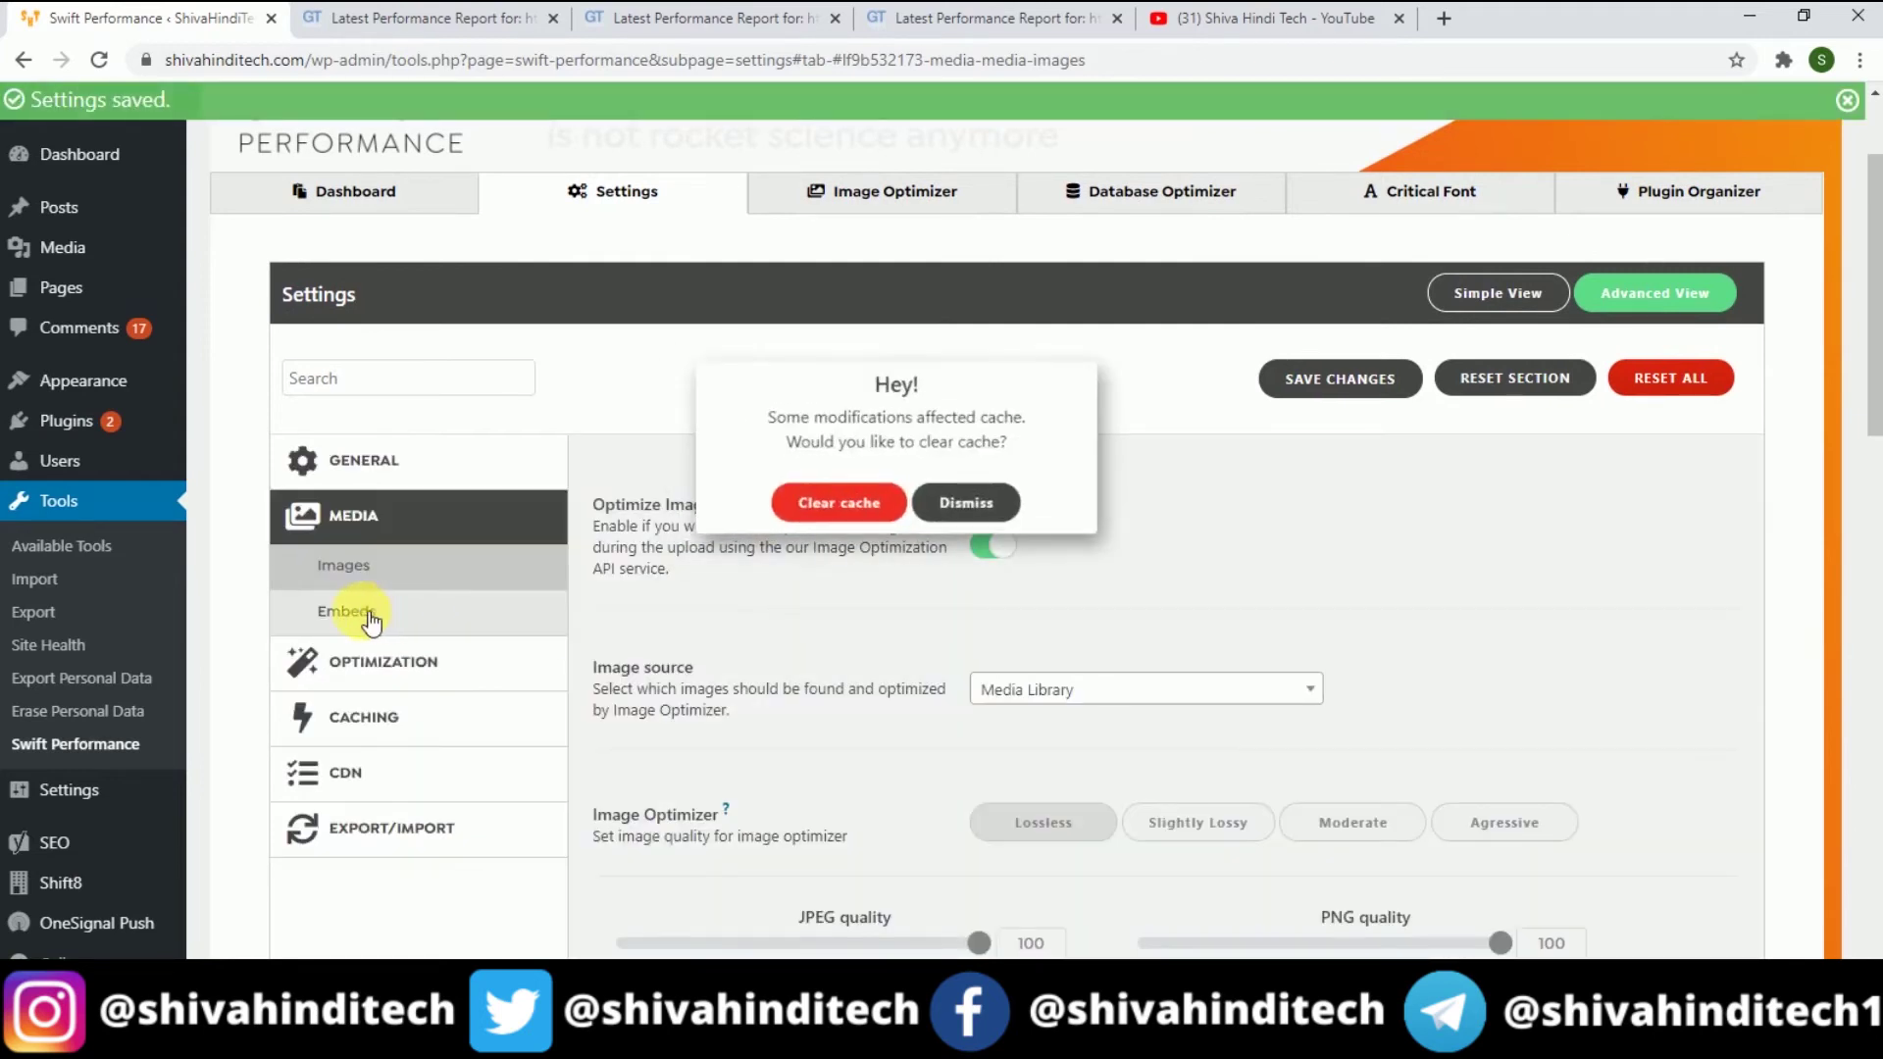
pyautogui.click(971, 520)
pyautogui.click(353, 611)
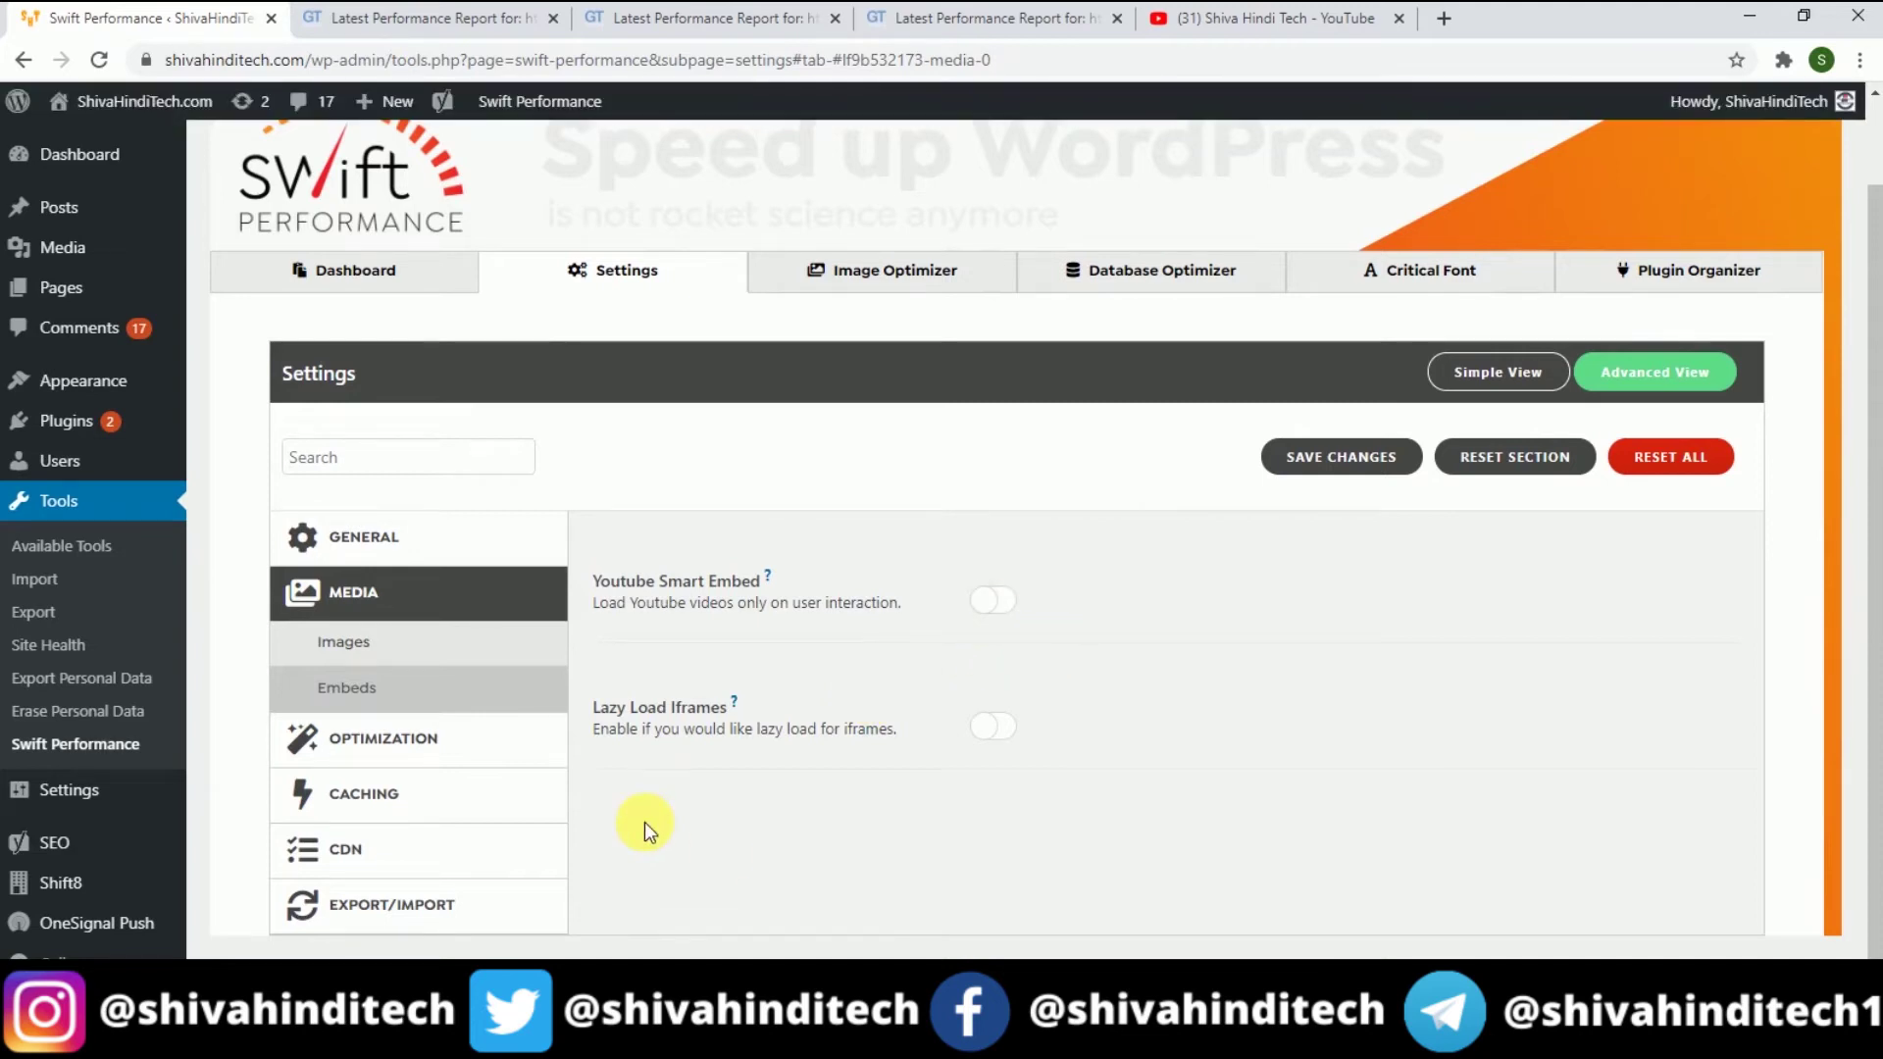
# Go from the Media Embeds options to the Optimization General settings.
pyautogui.click(422, 752)
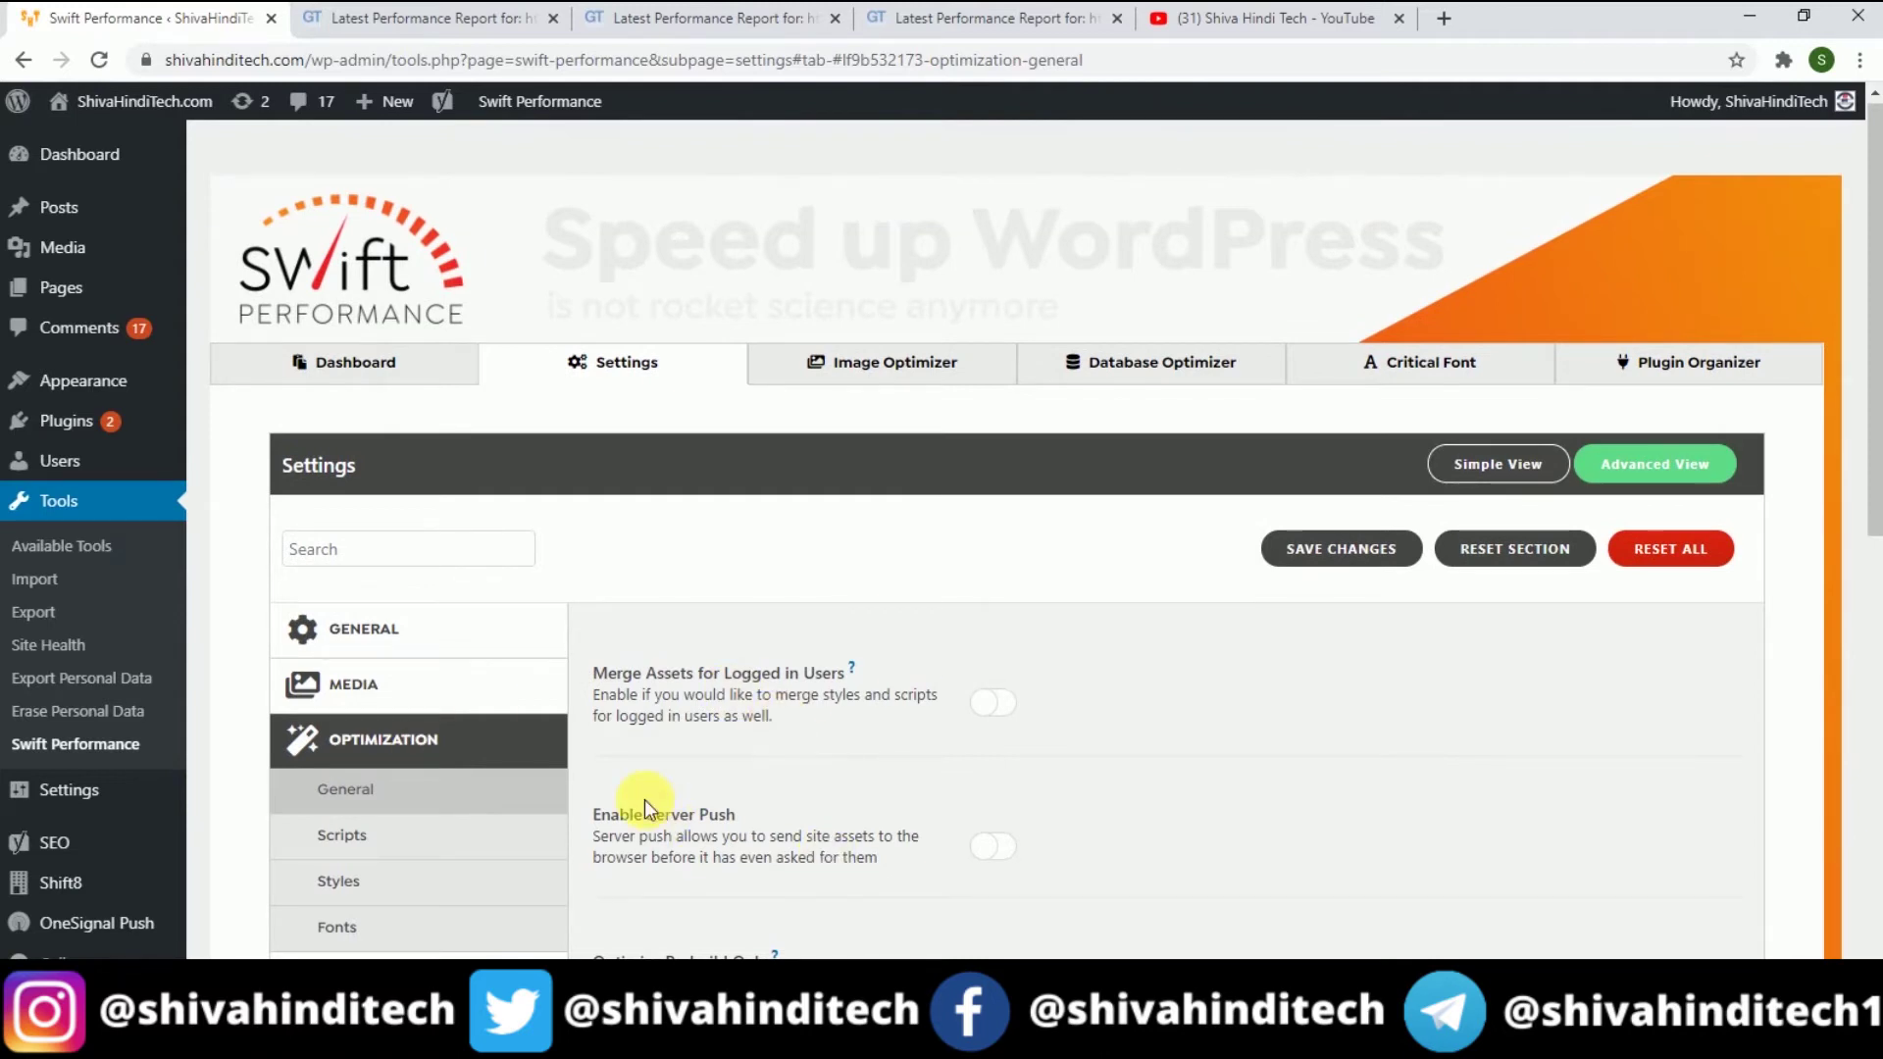
# Switch off Optimize Prebuild Only and Fix Invalid HTML.
pyautogui.scroll(-3, 639, 798)
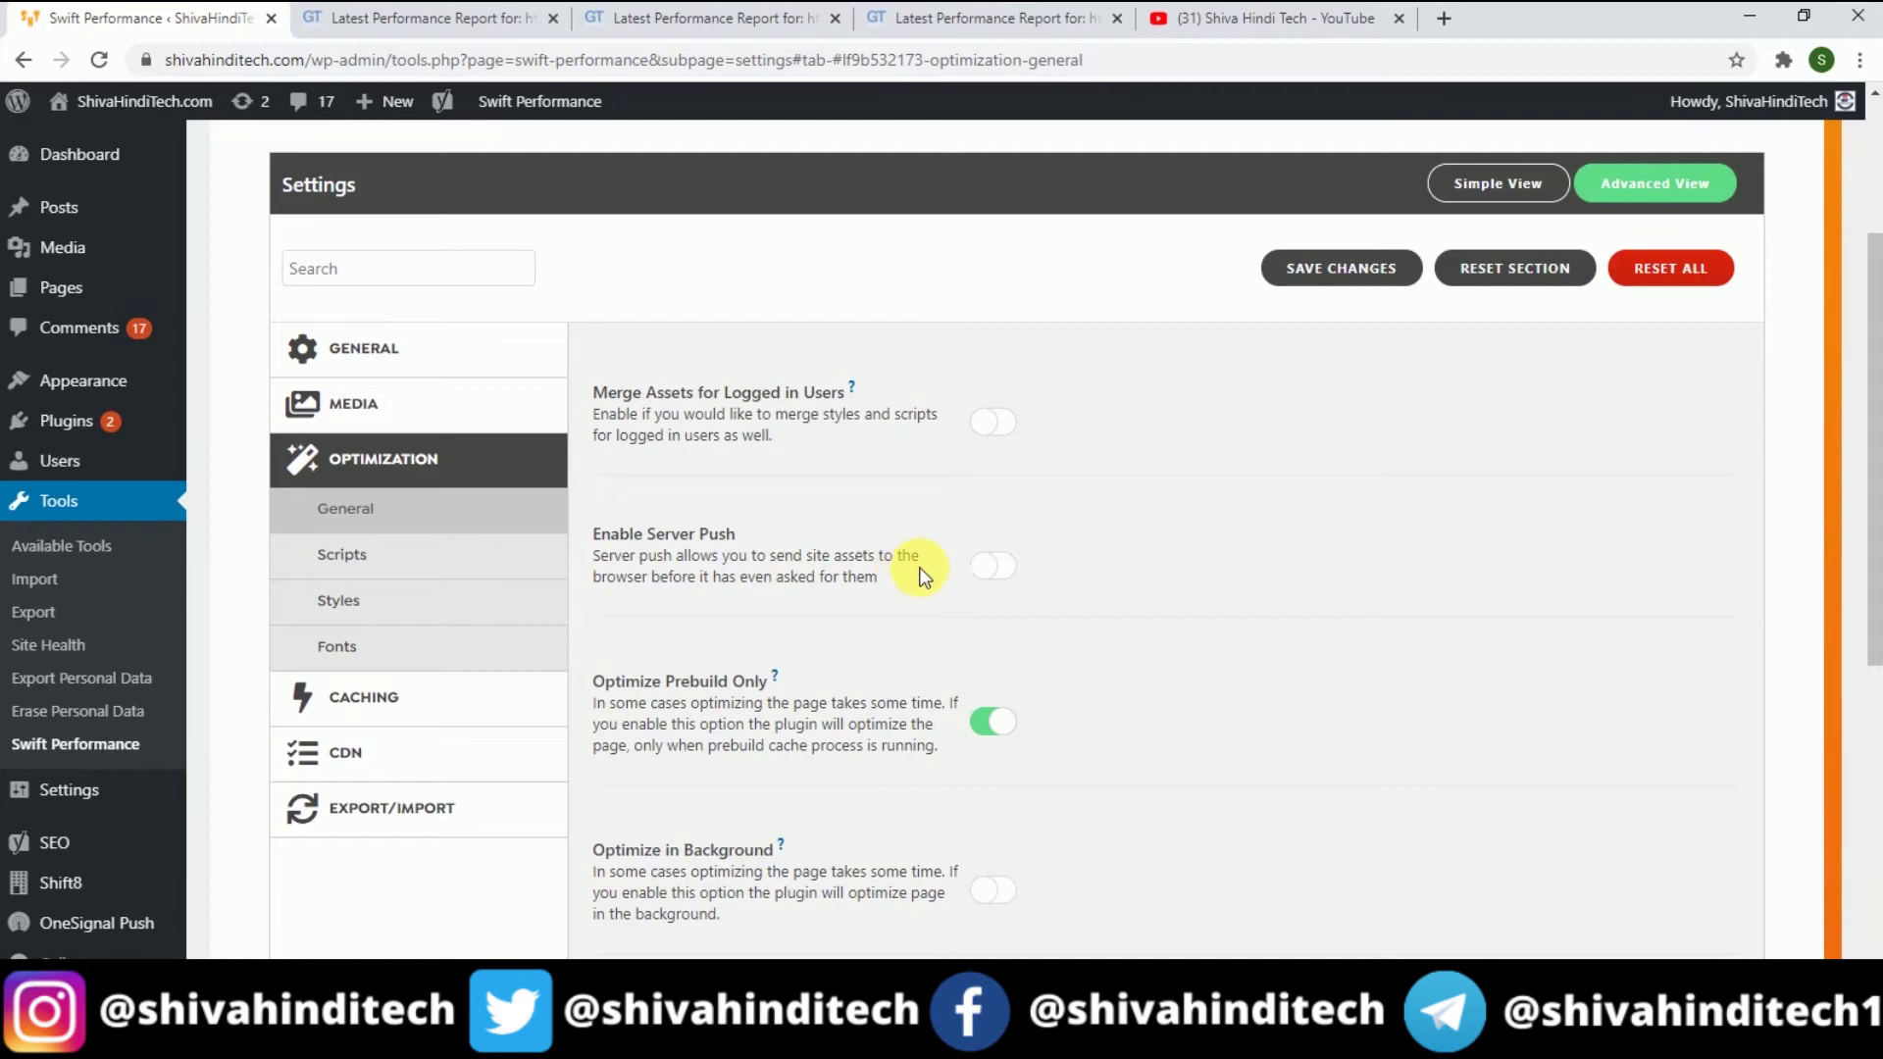
pyautogui.scroll(-1, 963, 649)
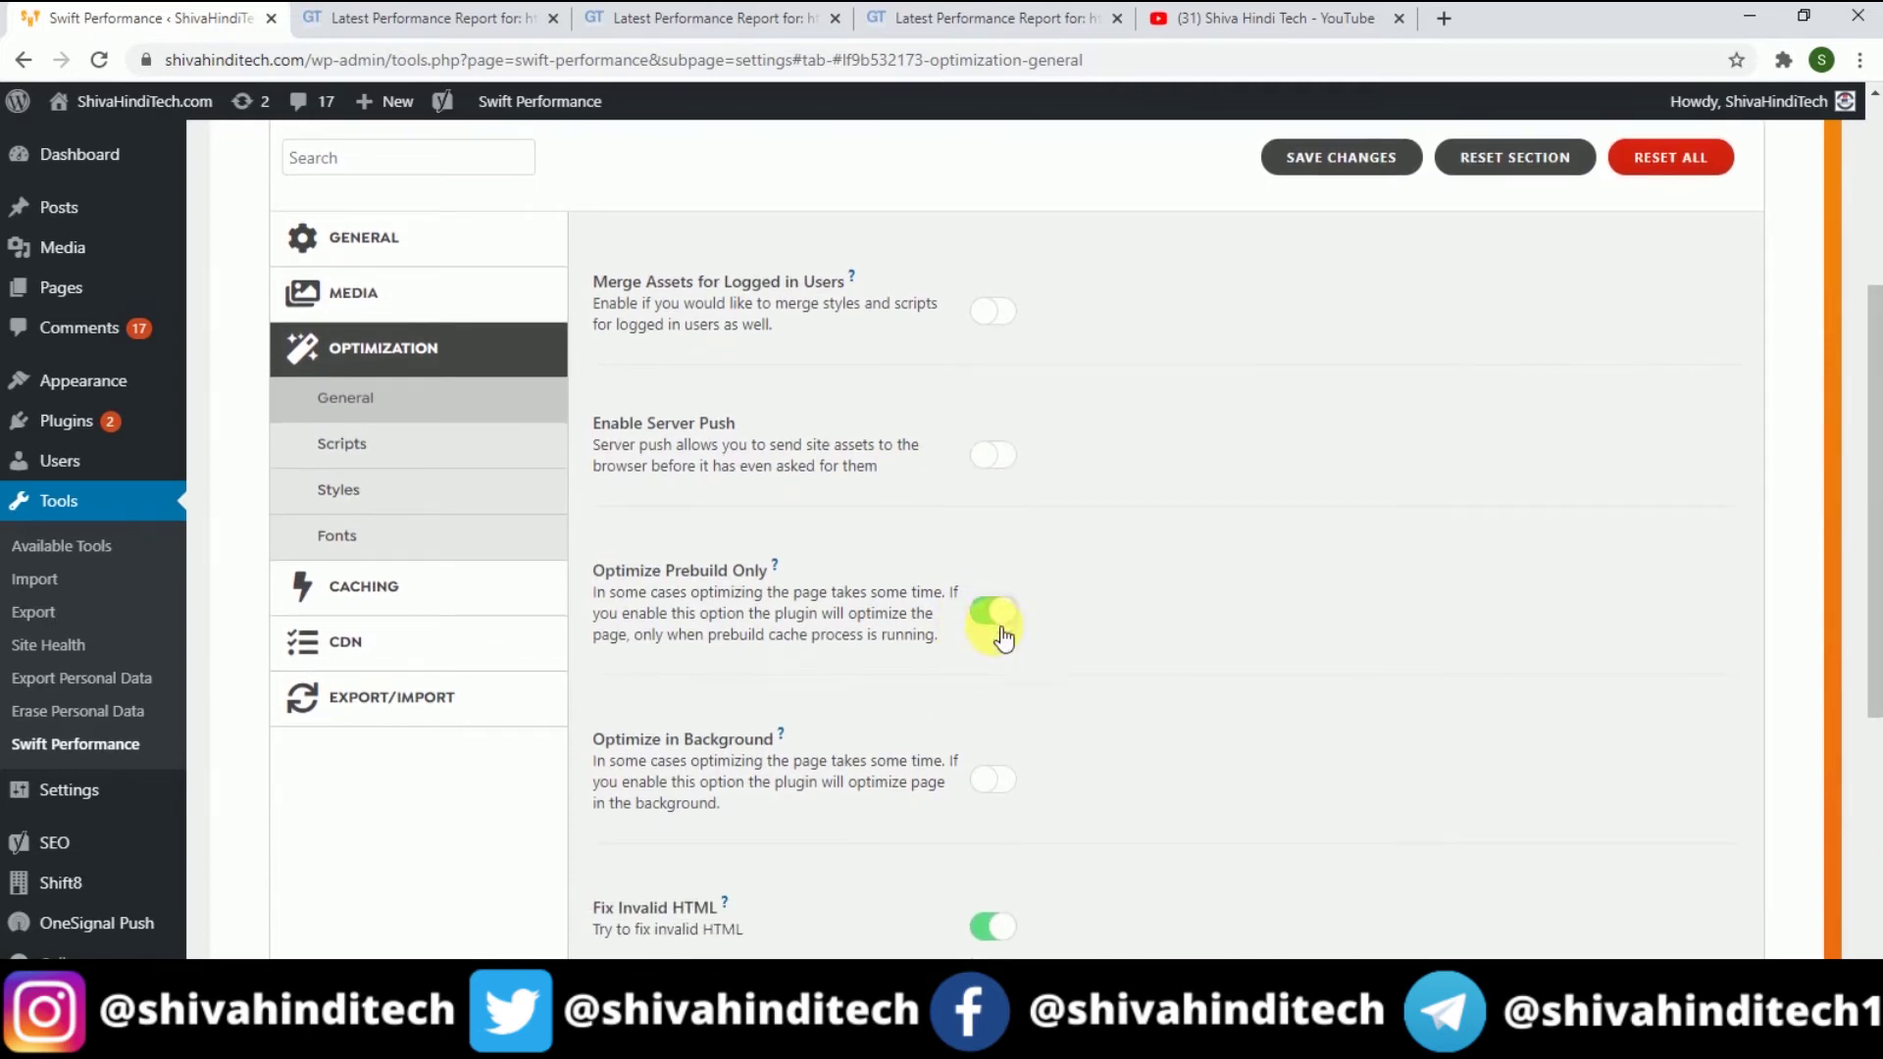
pyautogui.click(1000, 624)
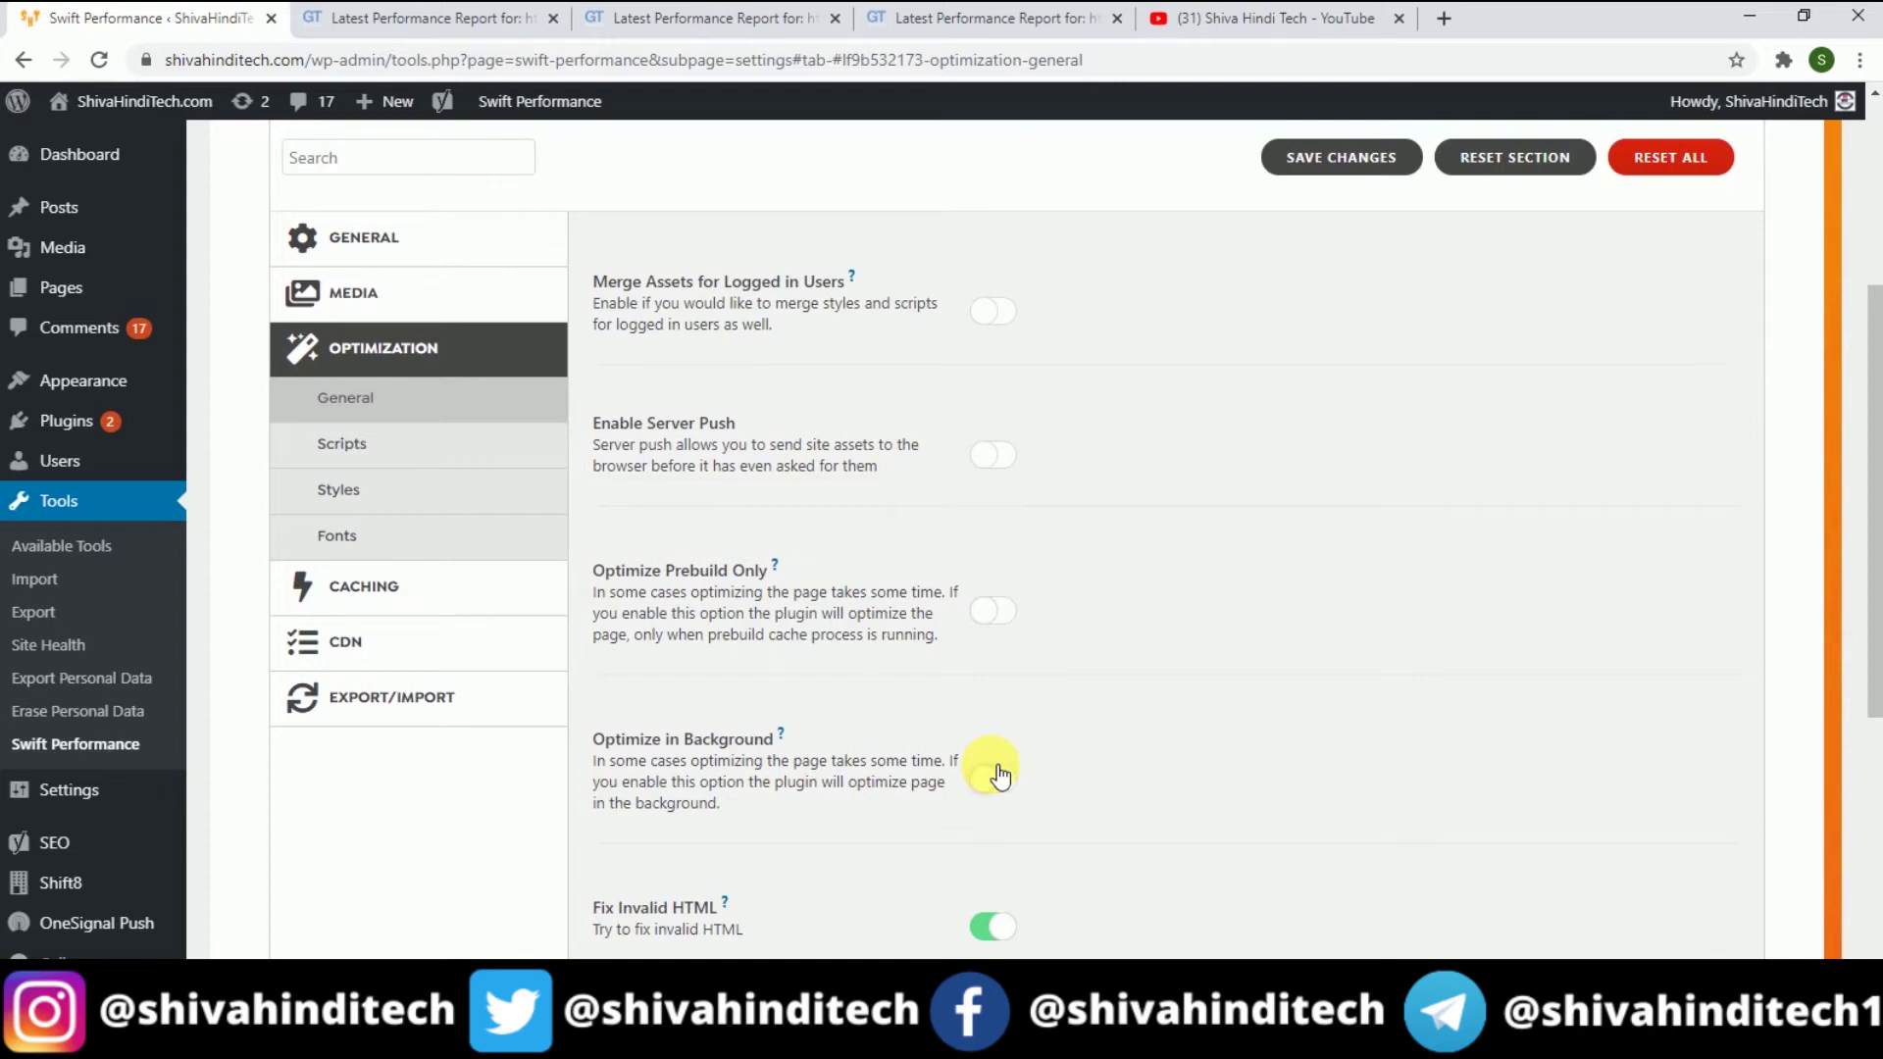
pyautogui.scroll(-1, 1000, 777)
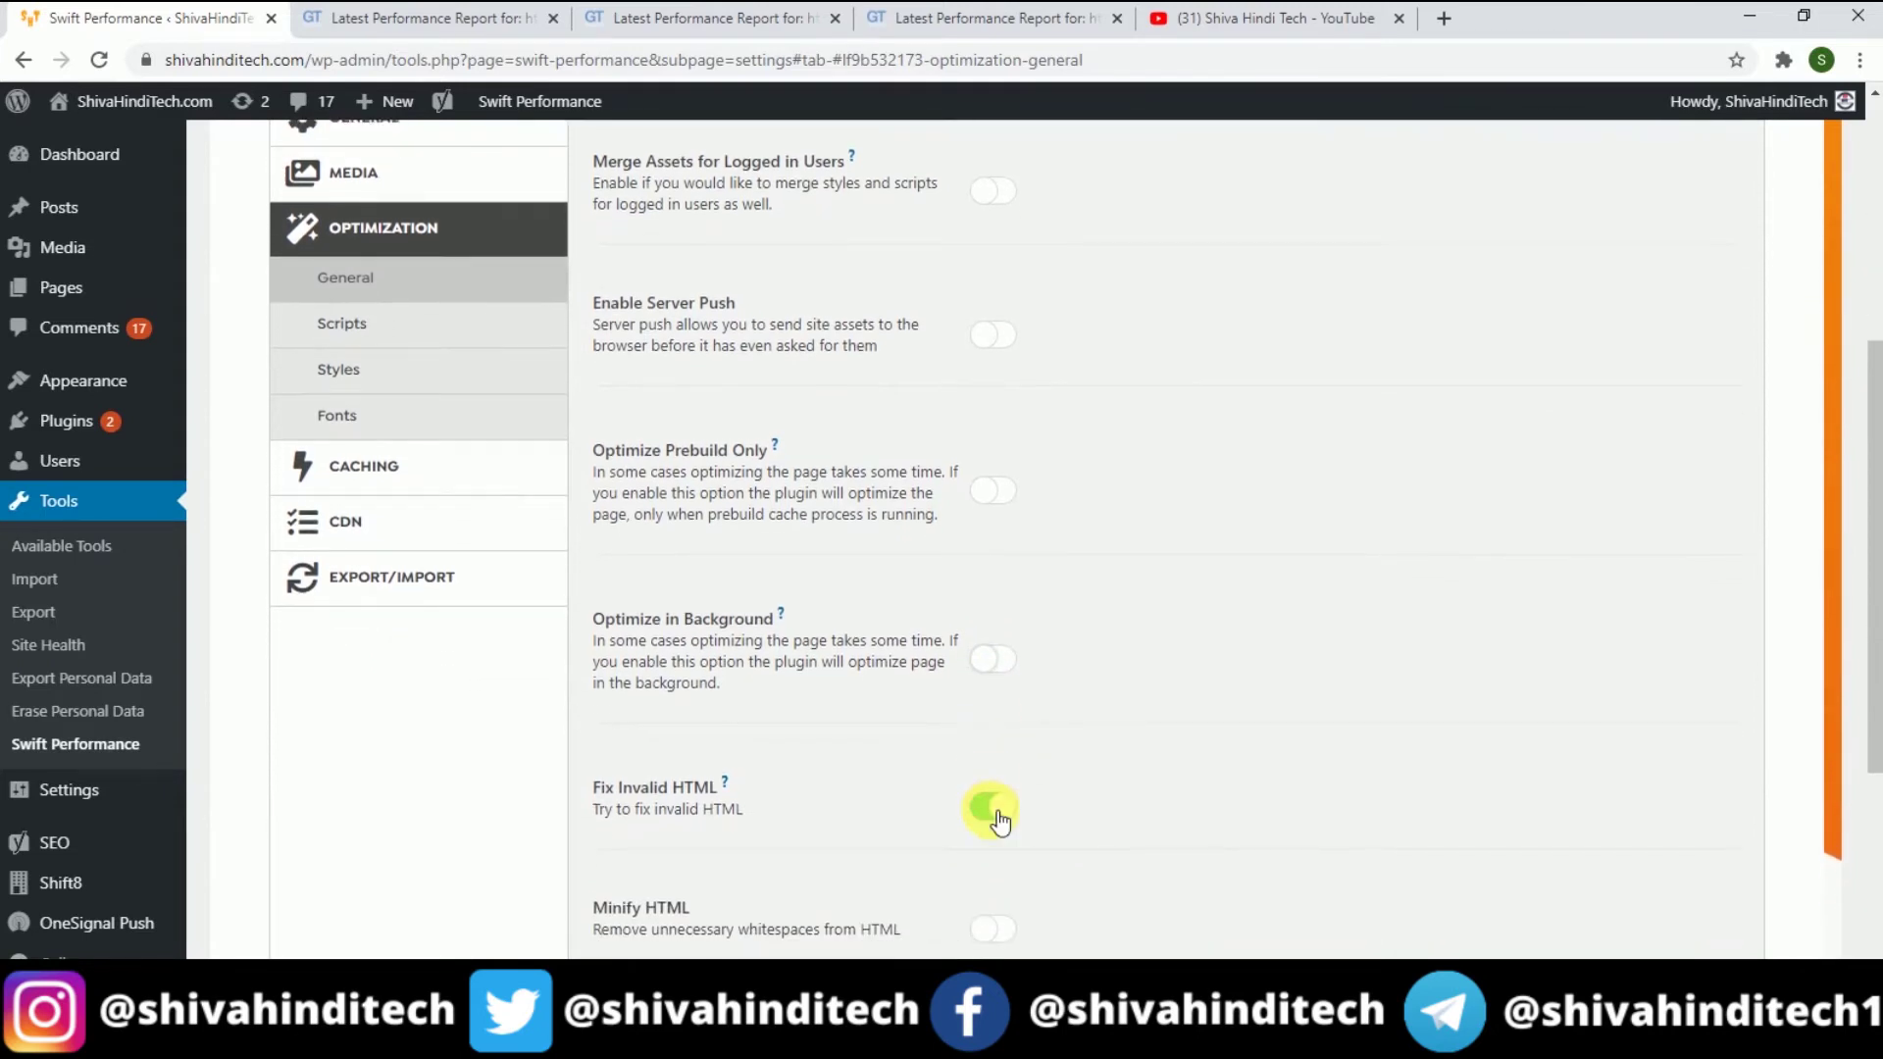
pyautogui.click(998, 820)
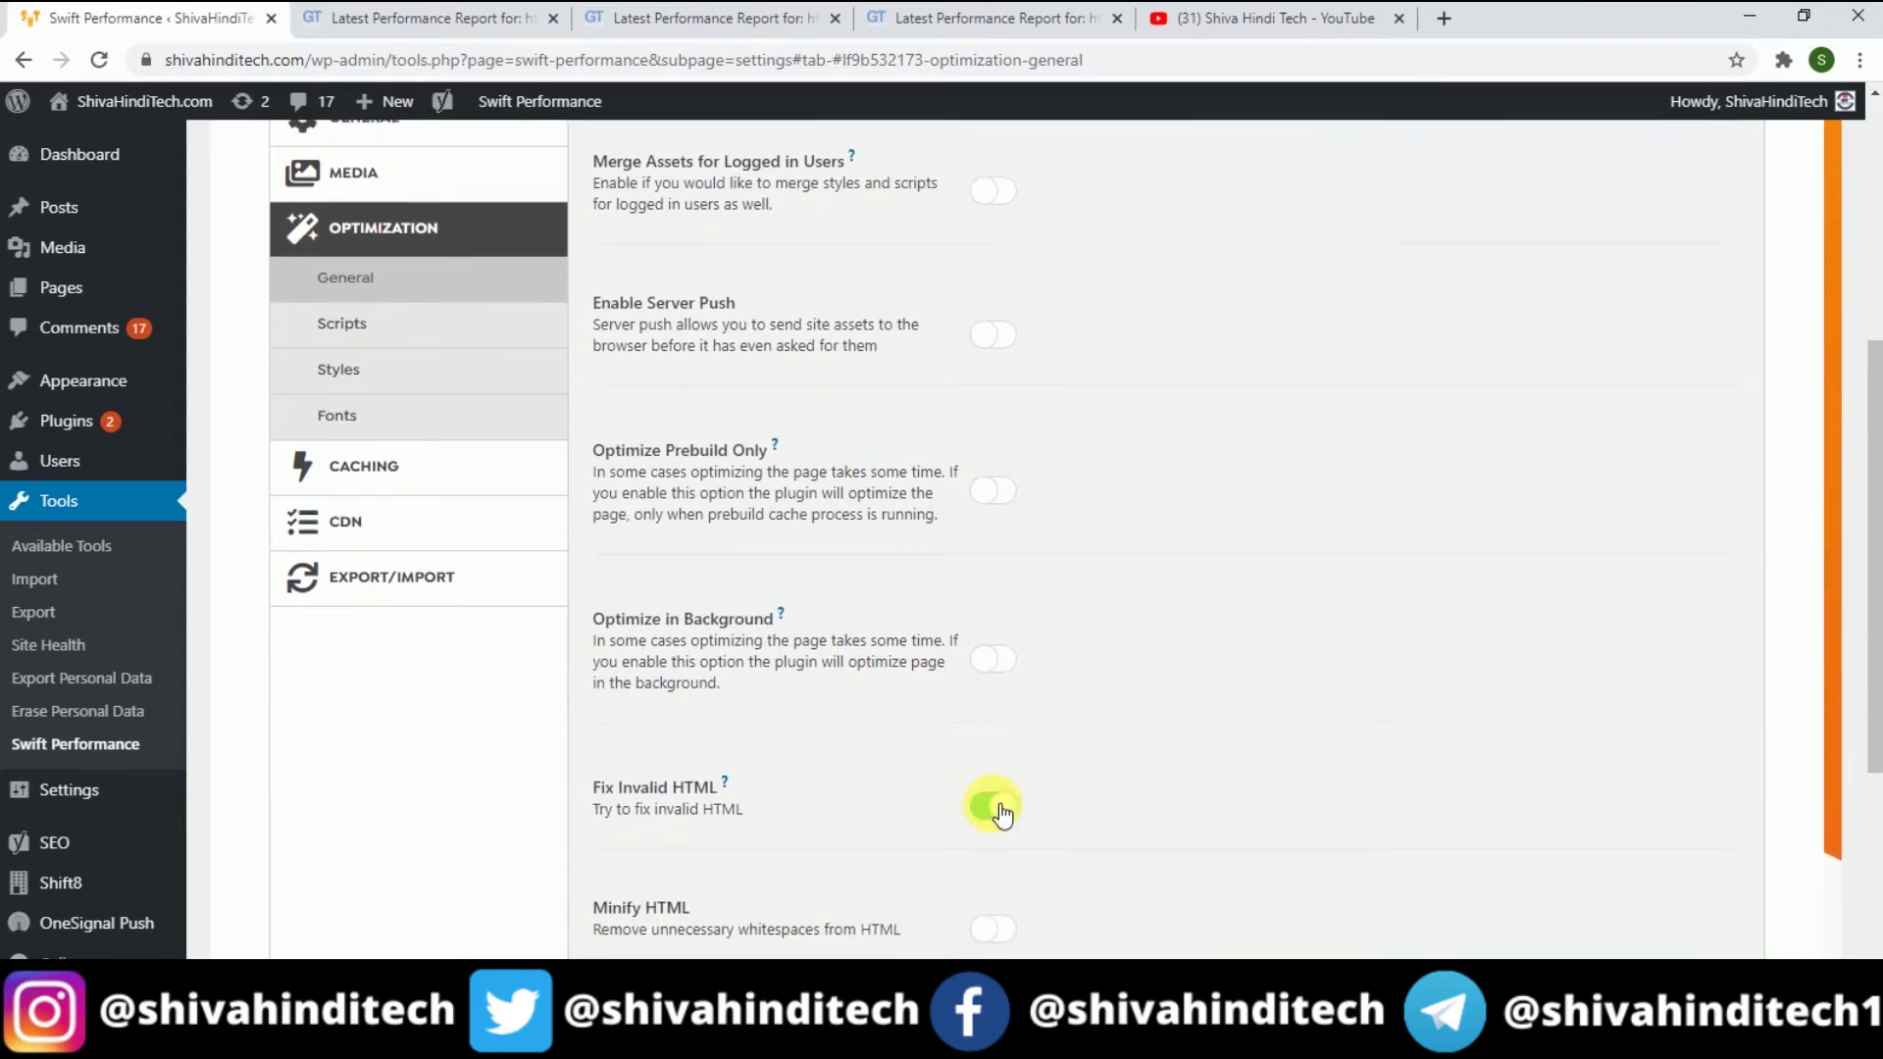
# Switch on Minify HTML and Disable Emojis.
pyautogui.click(1001, 930)
pyautogui.scroll(-2, 1126, 903)
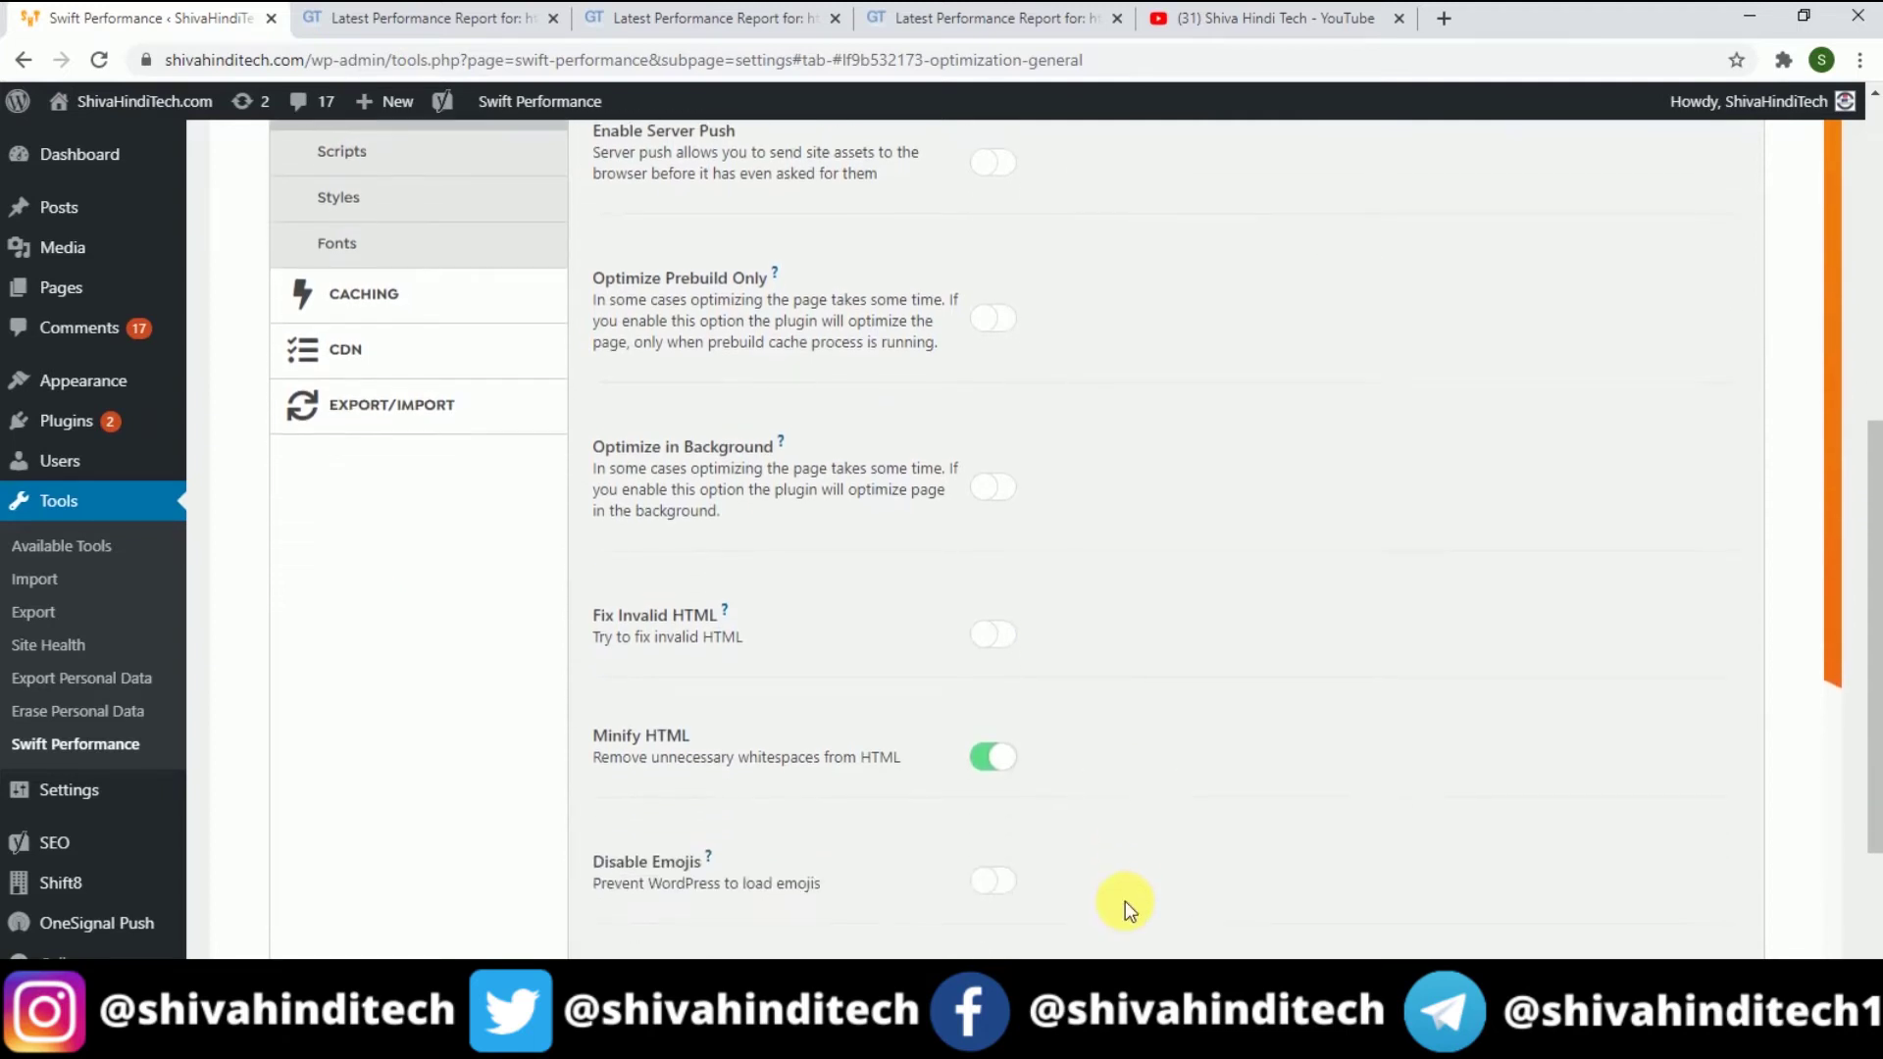
pyautogui.scroll(-2, 1126, 902)
pyautogui.click(999, 675)
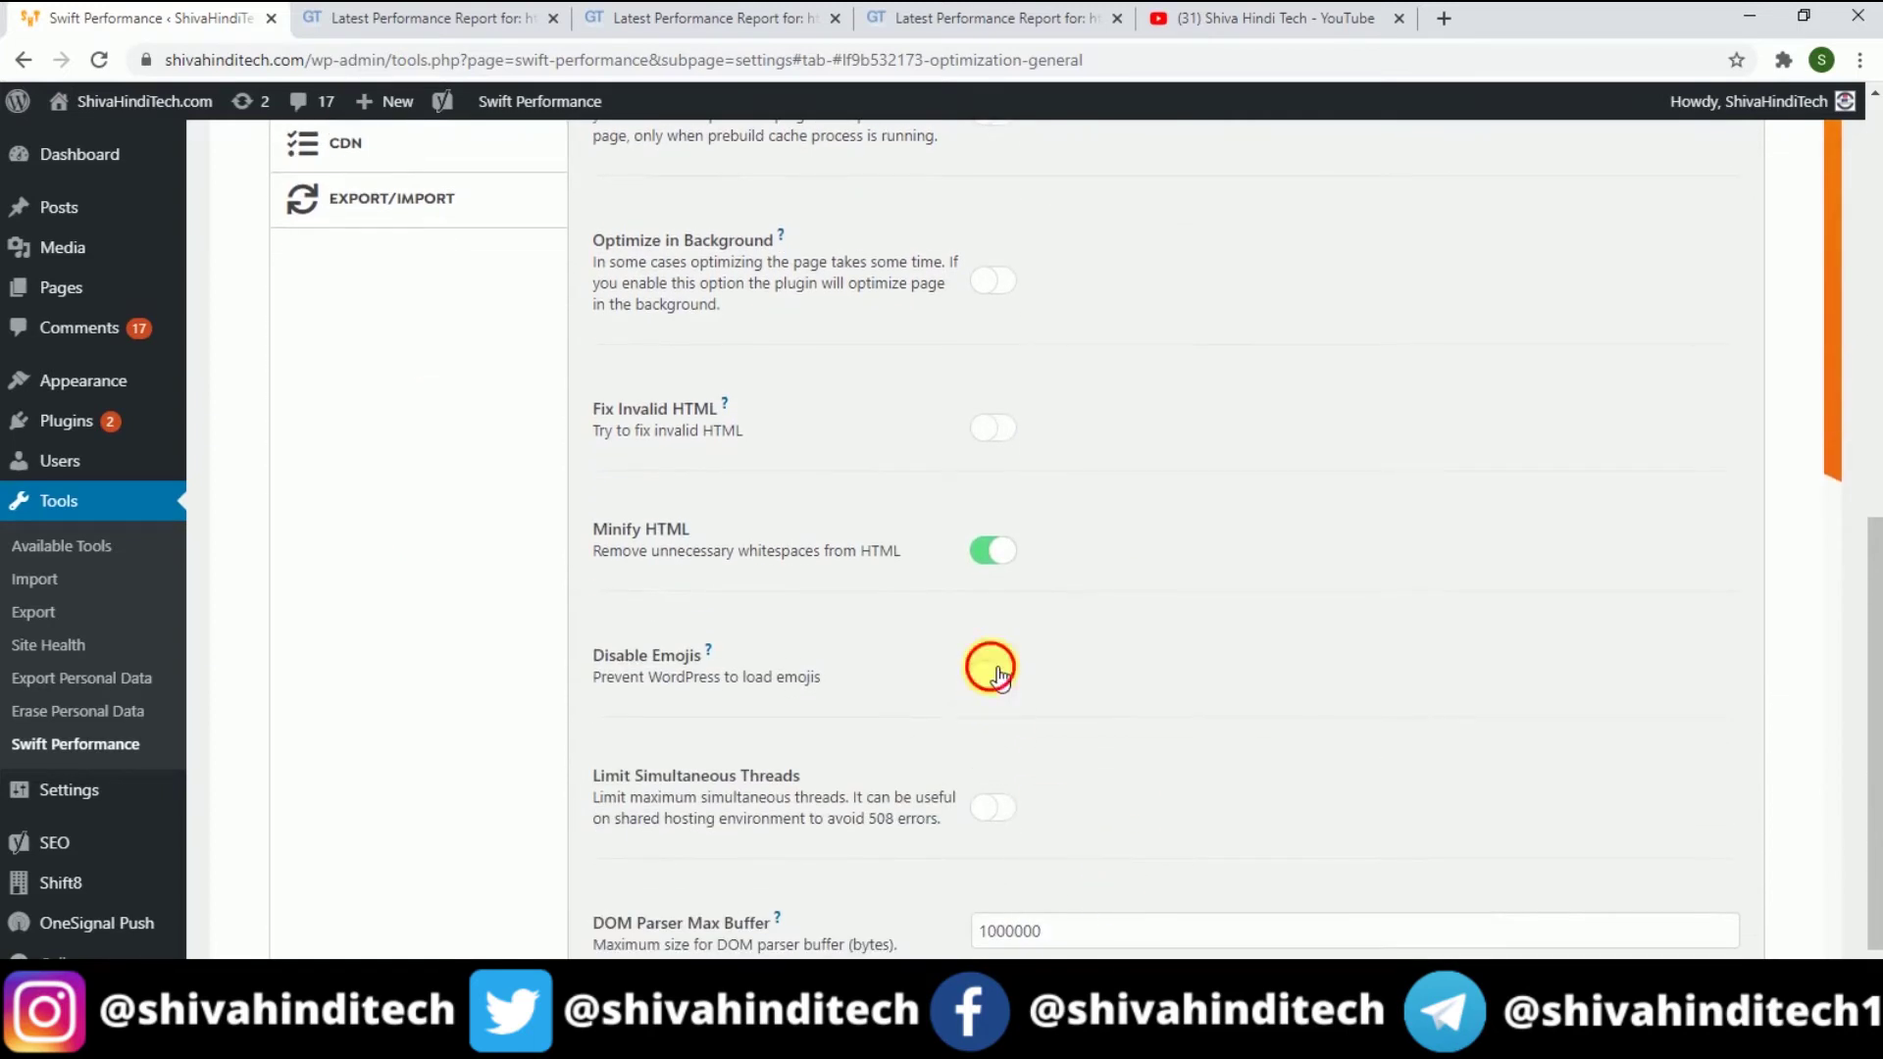
# Enable limiting simultaneous threads and set Maximum Threads to 2.
pyautogui.click(999, 815)
pyautogui.scroll(-1, 1115, 813)
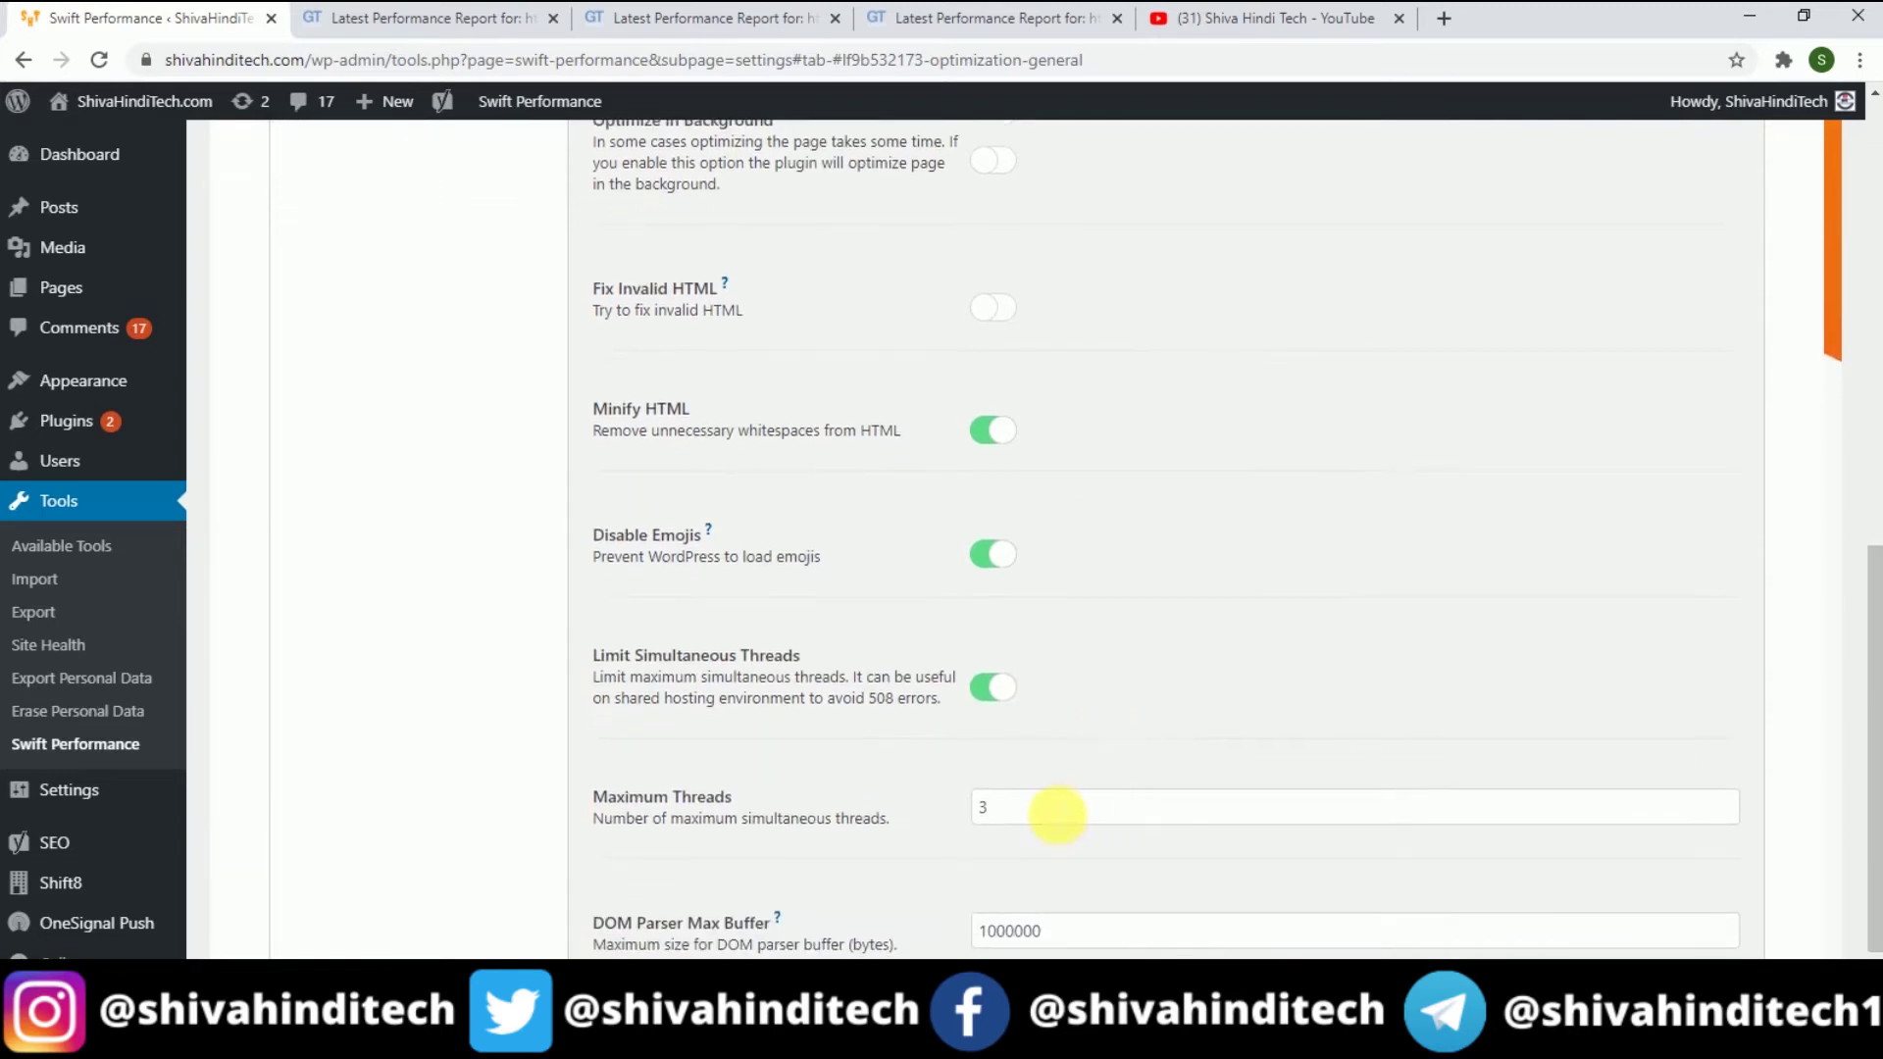
pyautogui.click(1040, 809)
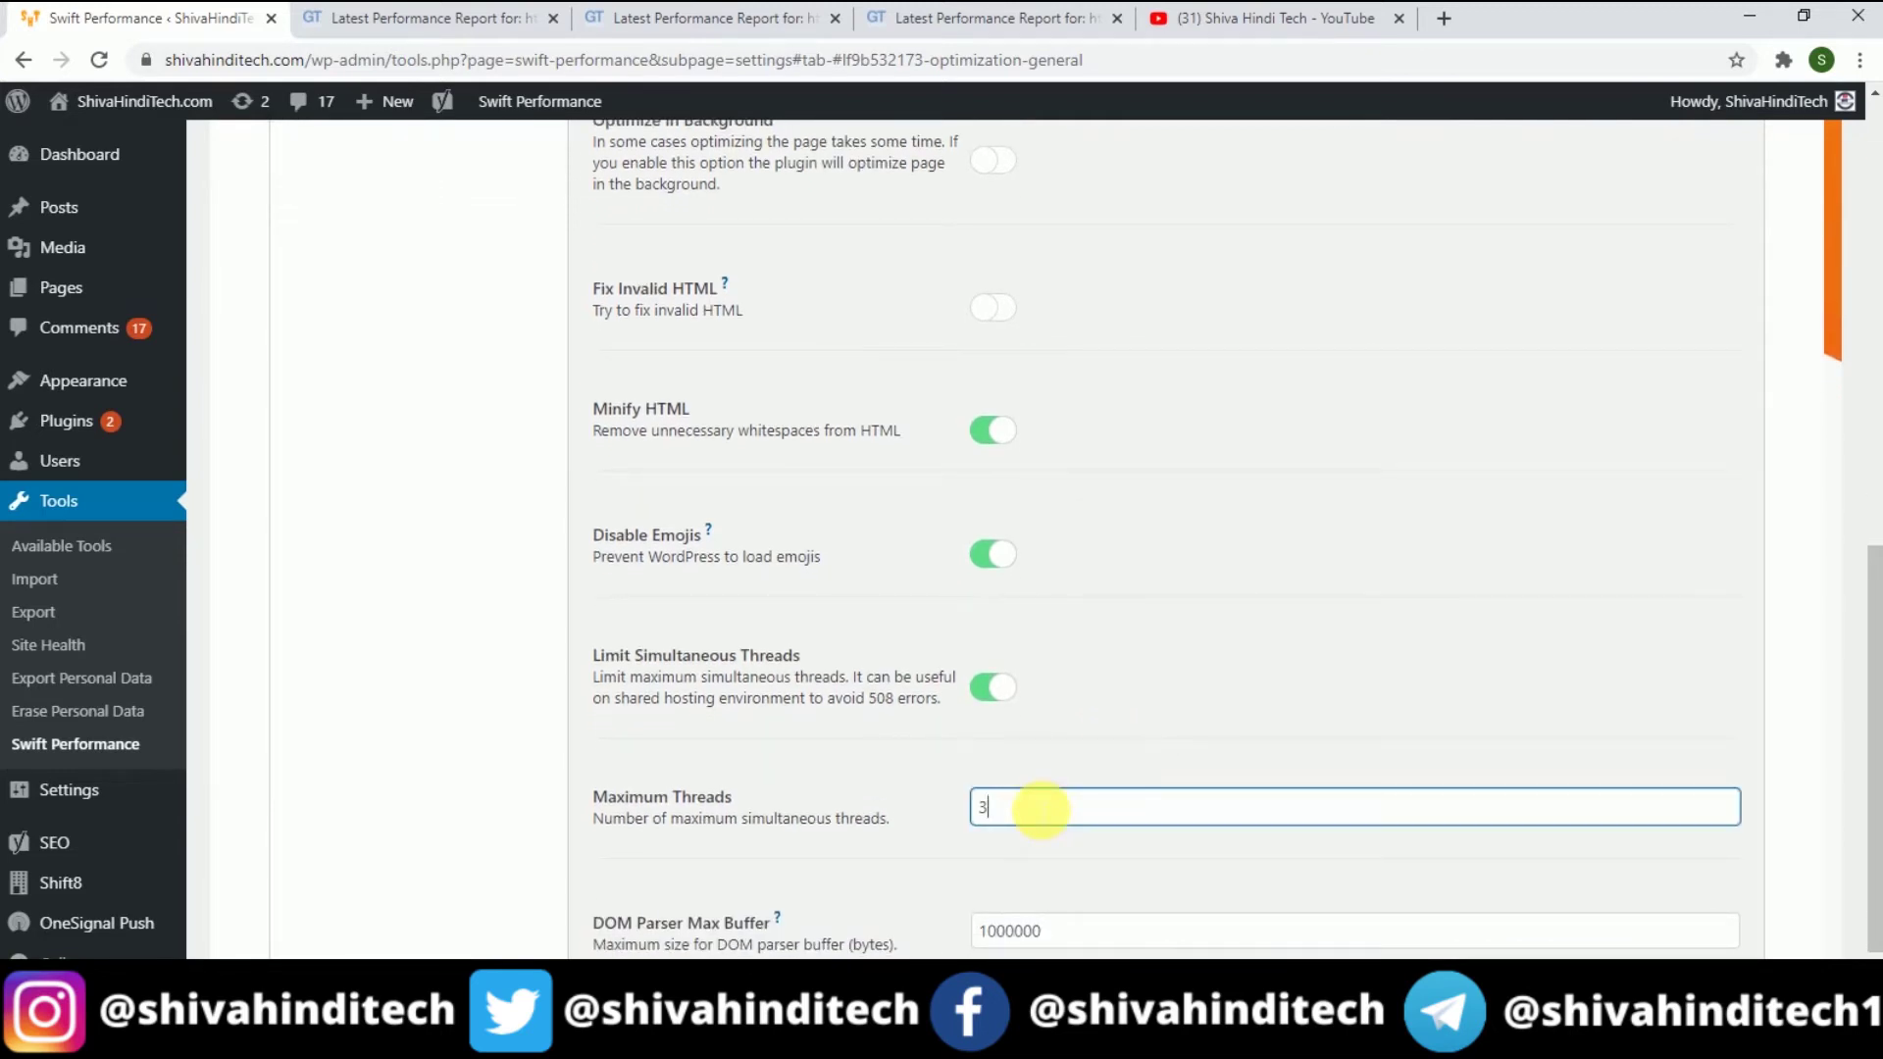
pyautogui.click(1126, 743)
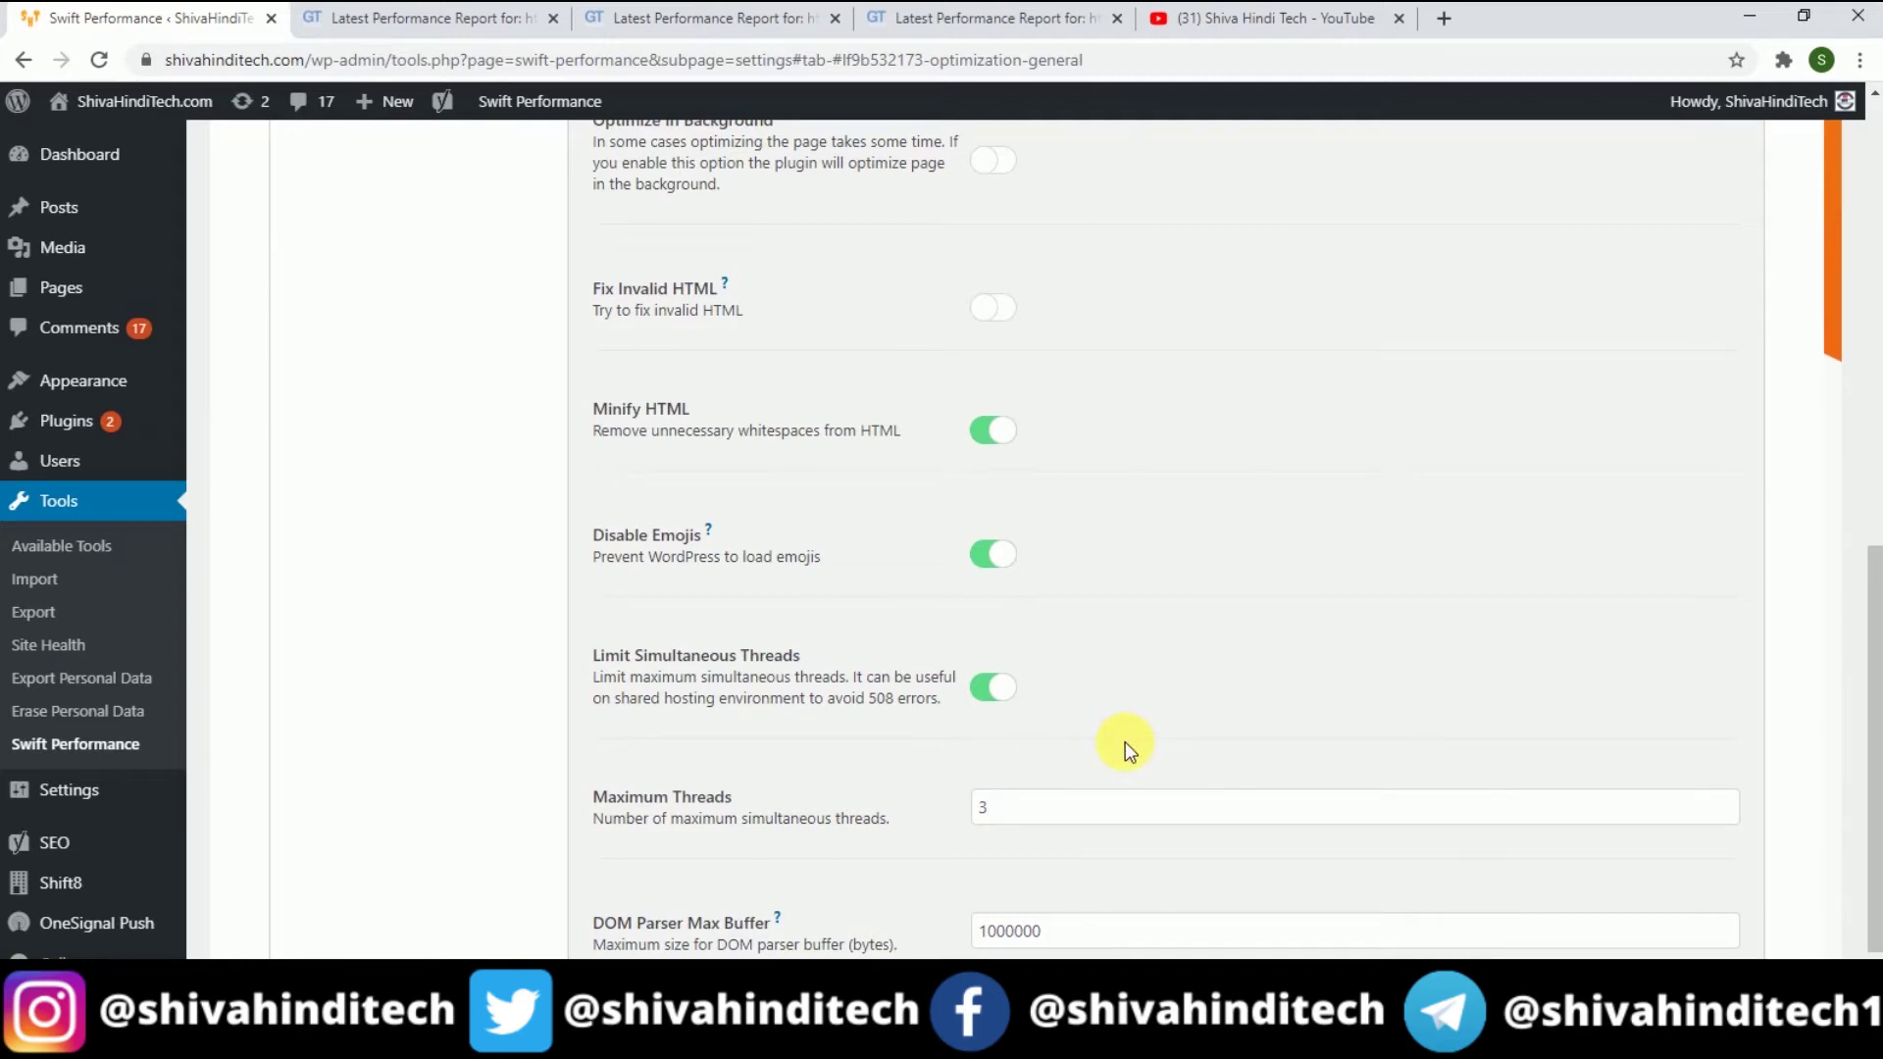
pyautogui.scroll(-1, 1126, 742)
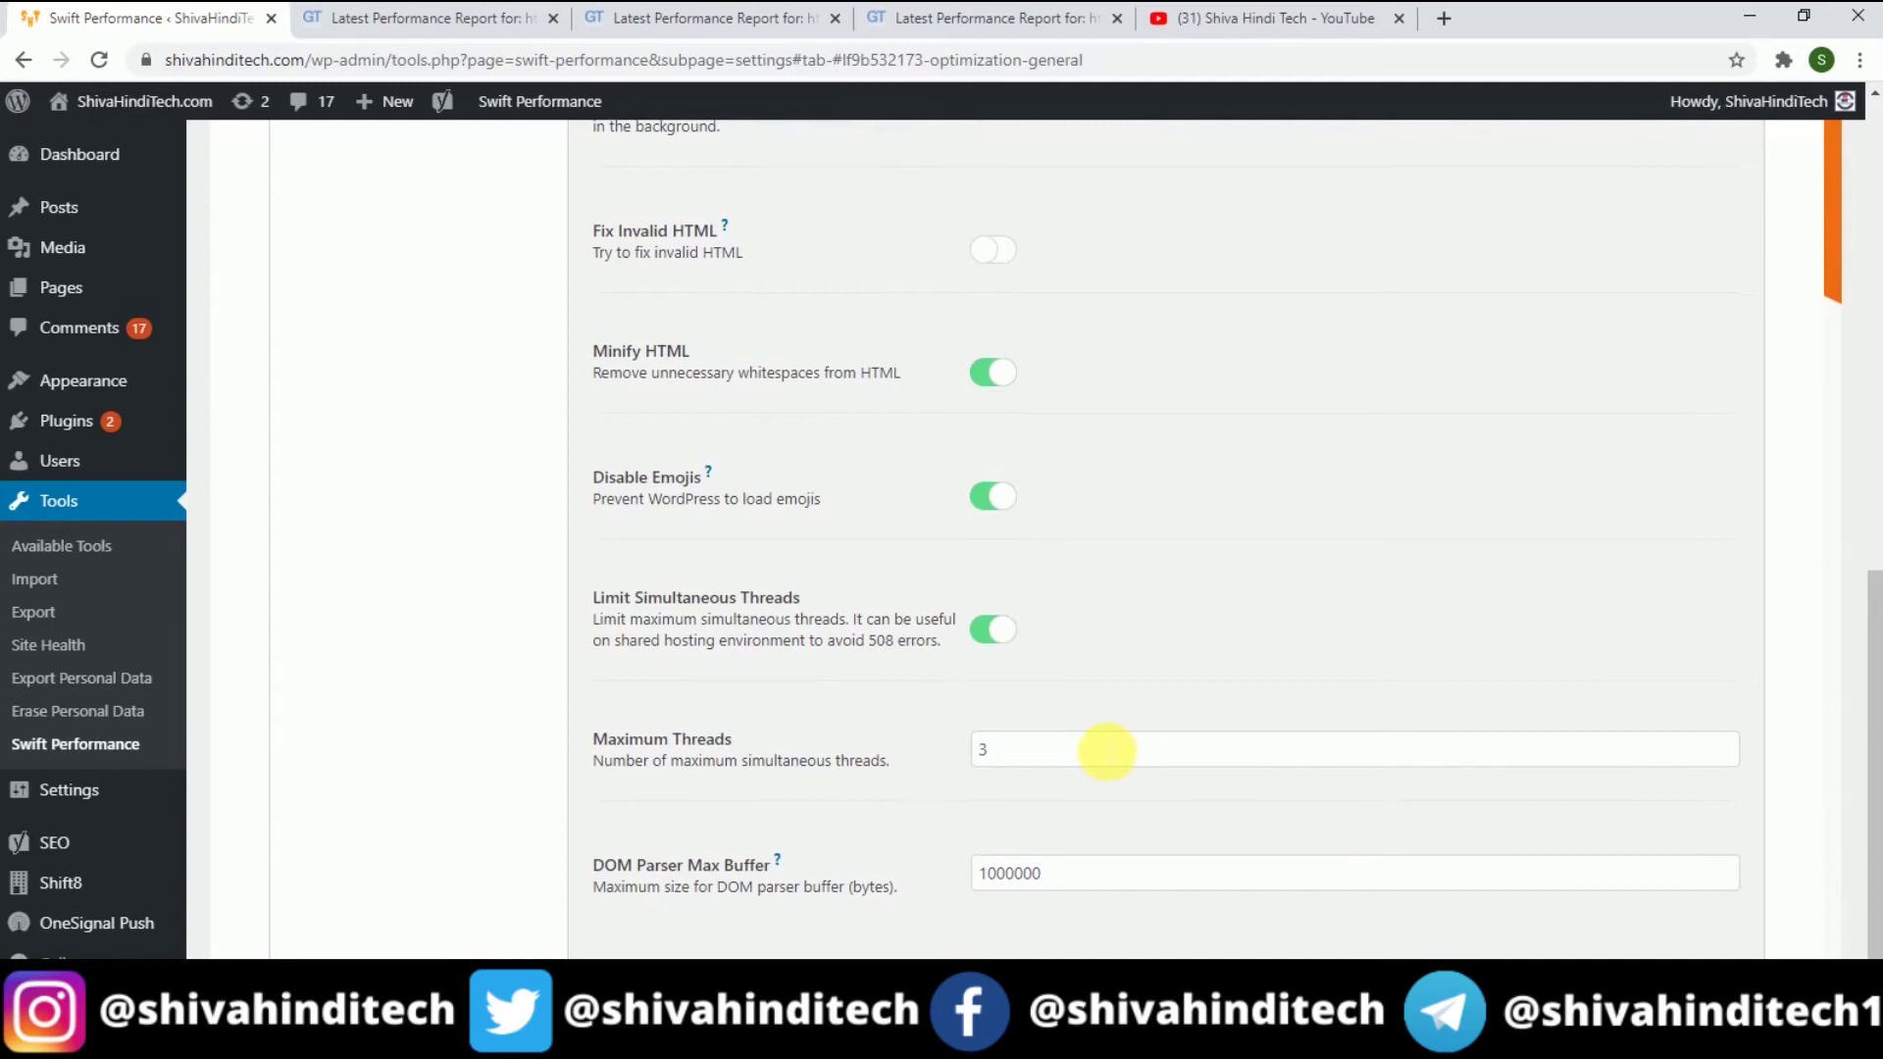
pyautogui.click(1093, 751)
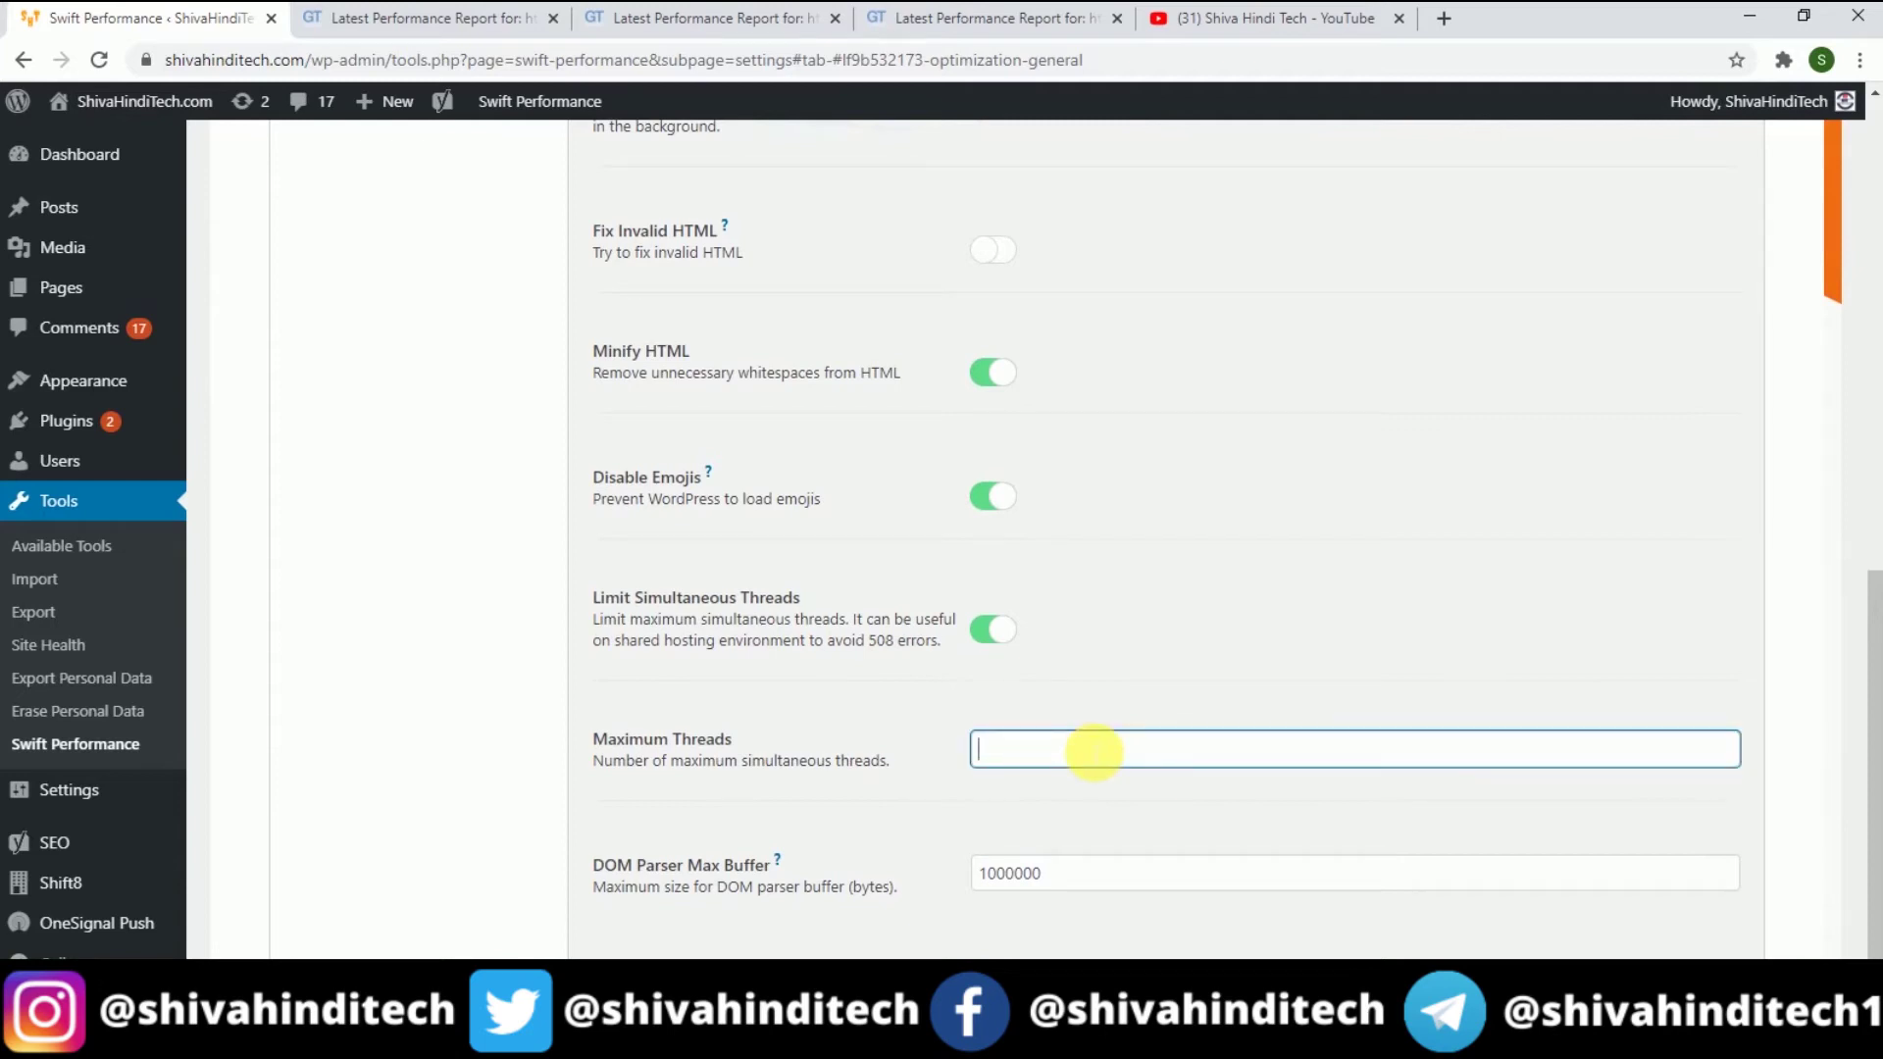
pyautogui.click(1188, 668)
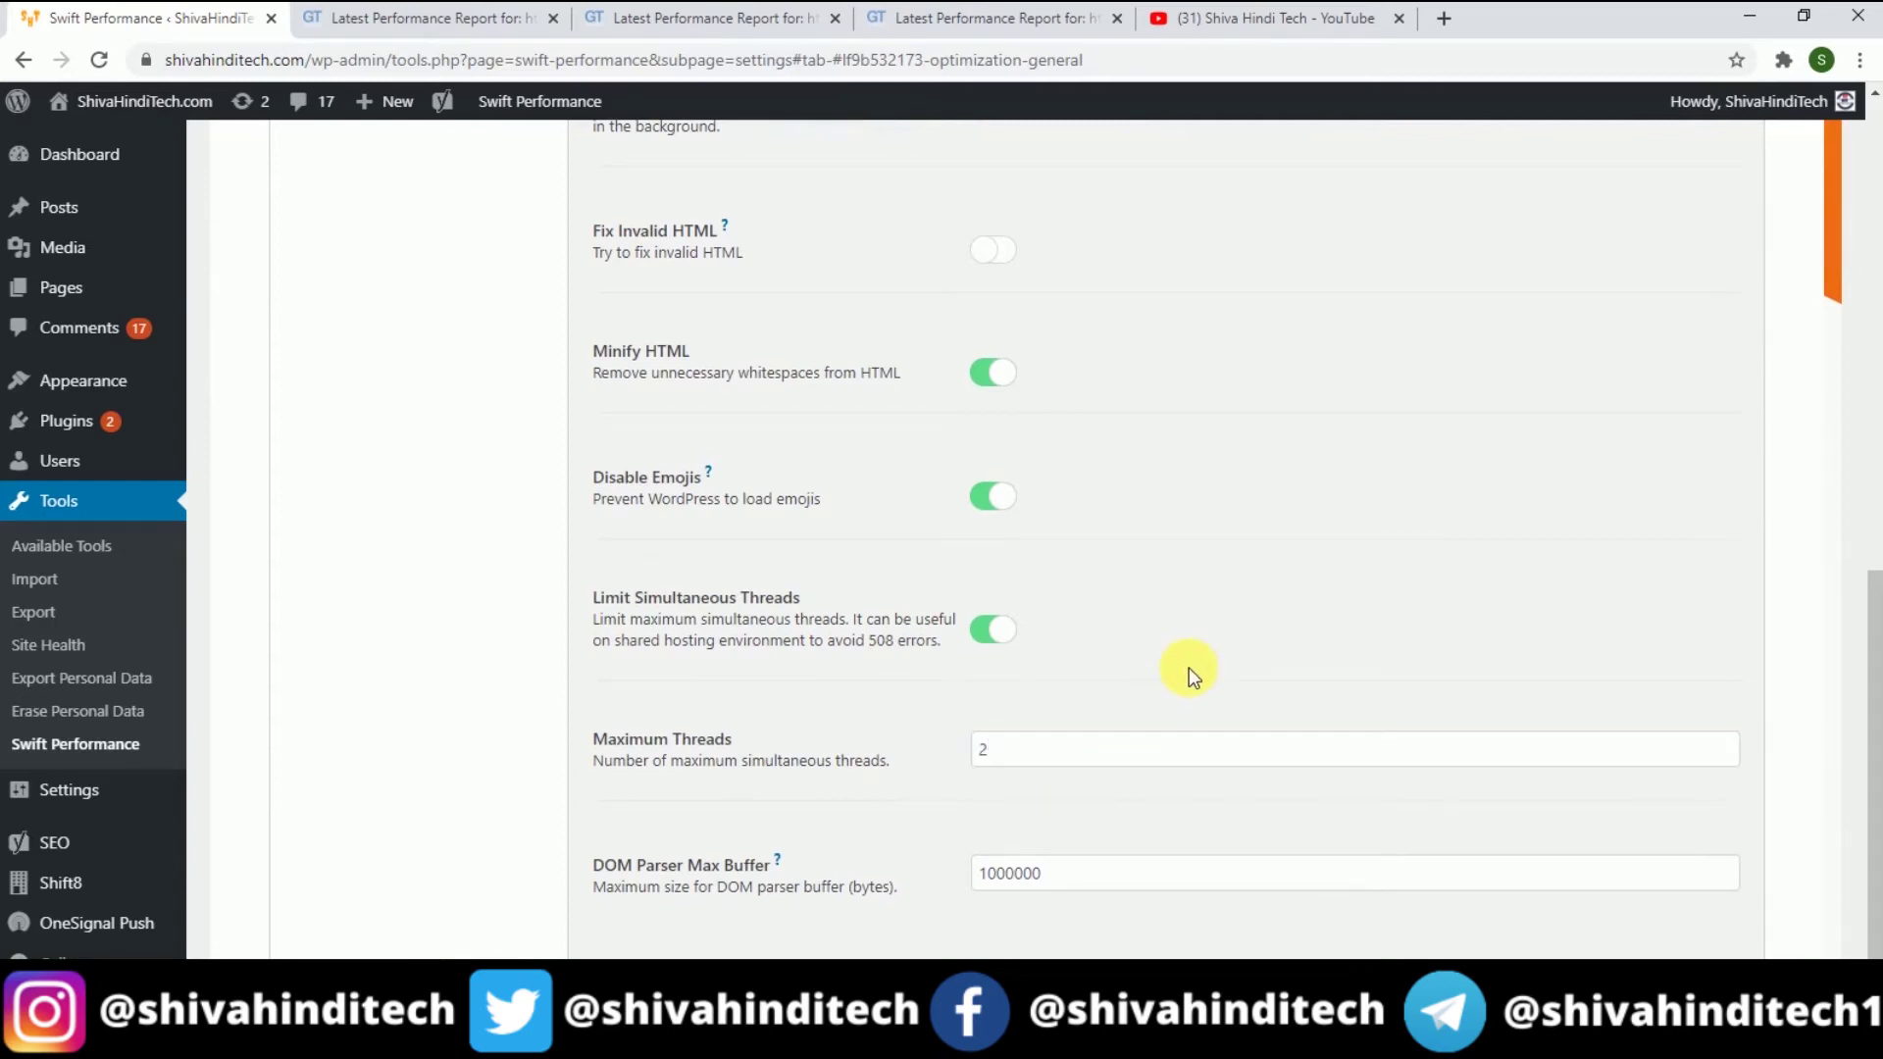
pyautogui.scroll(-1, 1188, 668)
pyautogui.click(1069, 721)
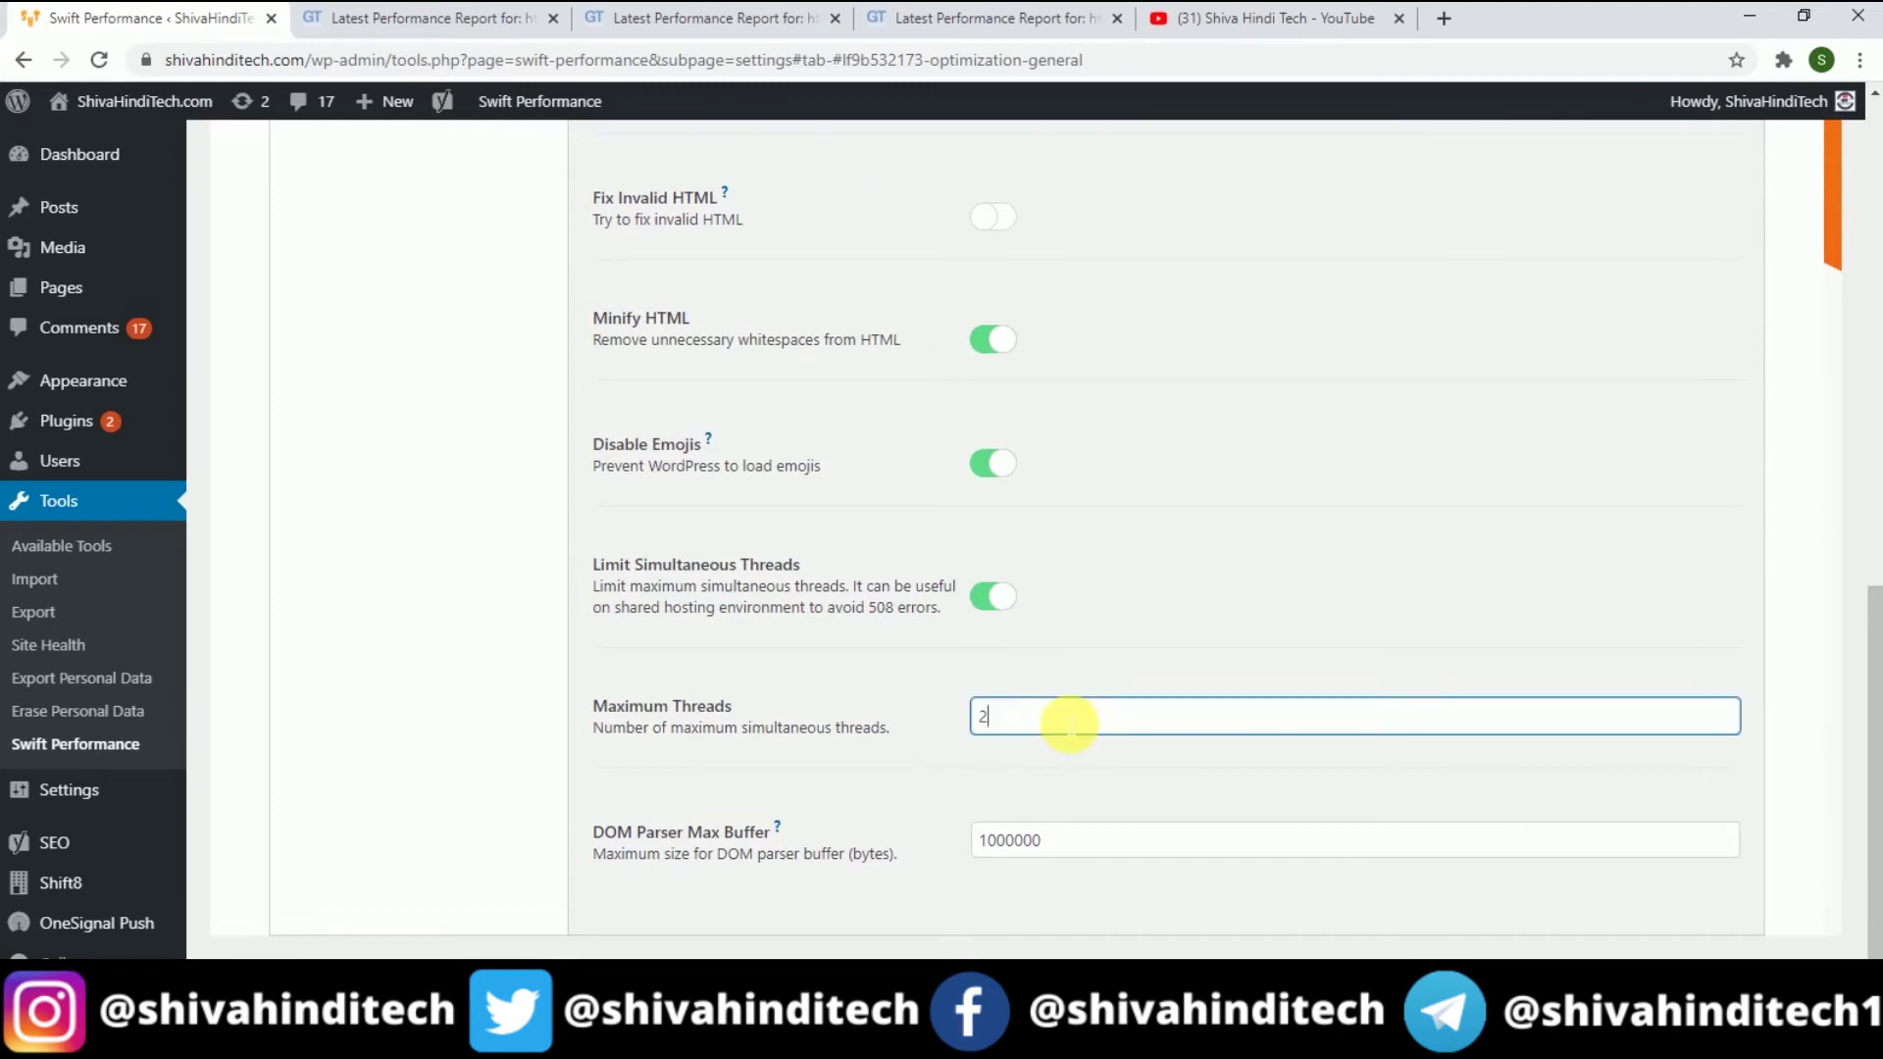
pyautogui.click(1204, 667)
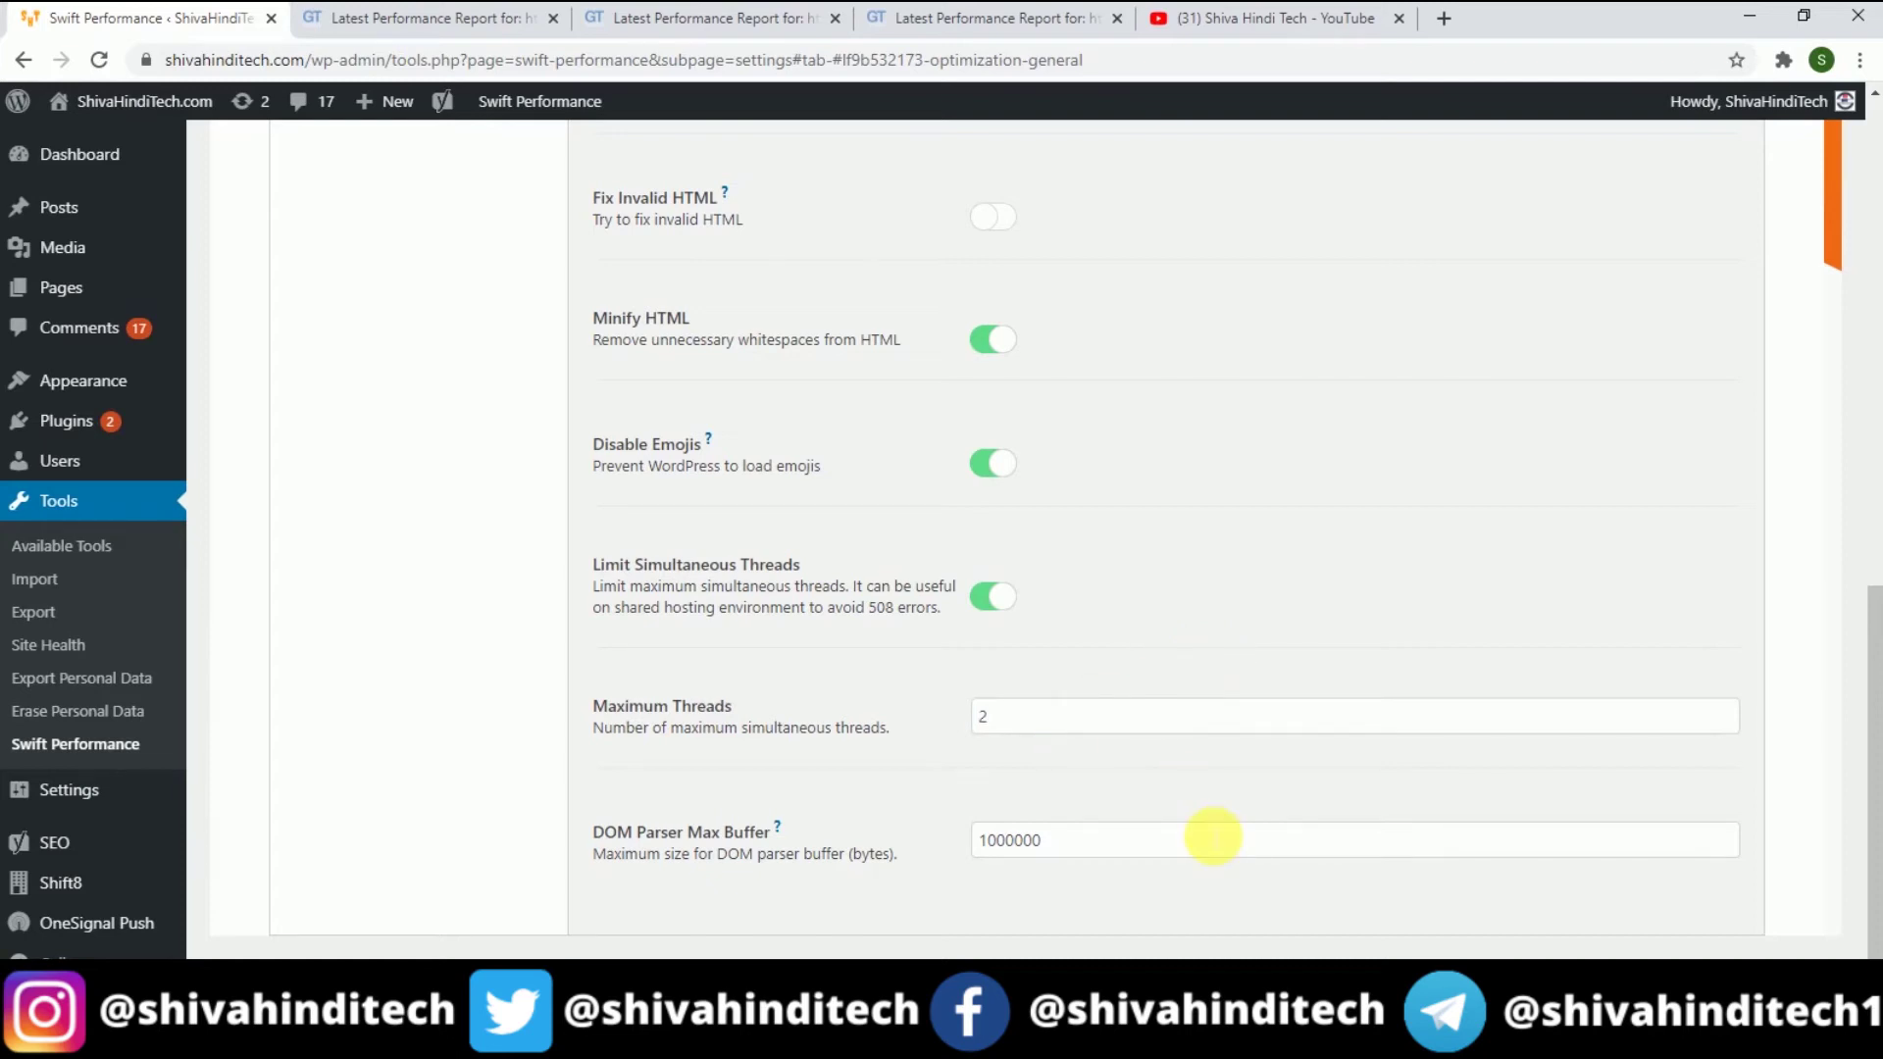
# Save the Optimization General settings without clearing the cache.
pyautogui.scroll(10, 1214, 837)
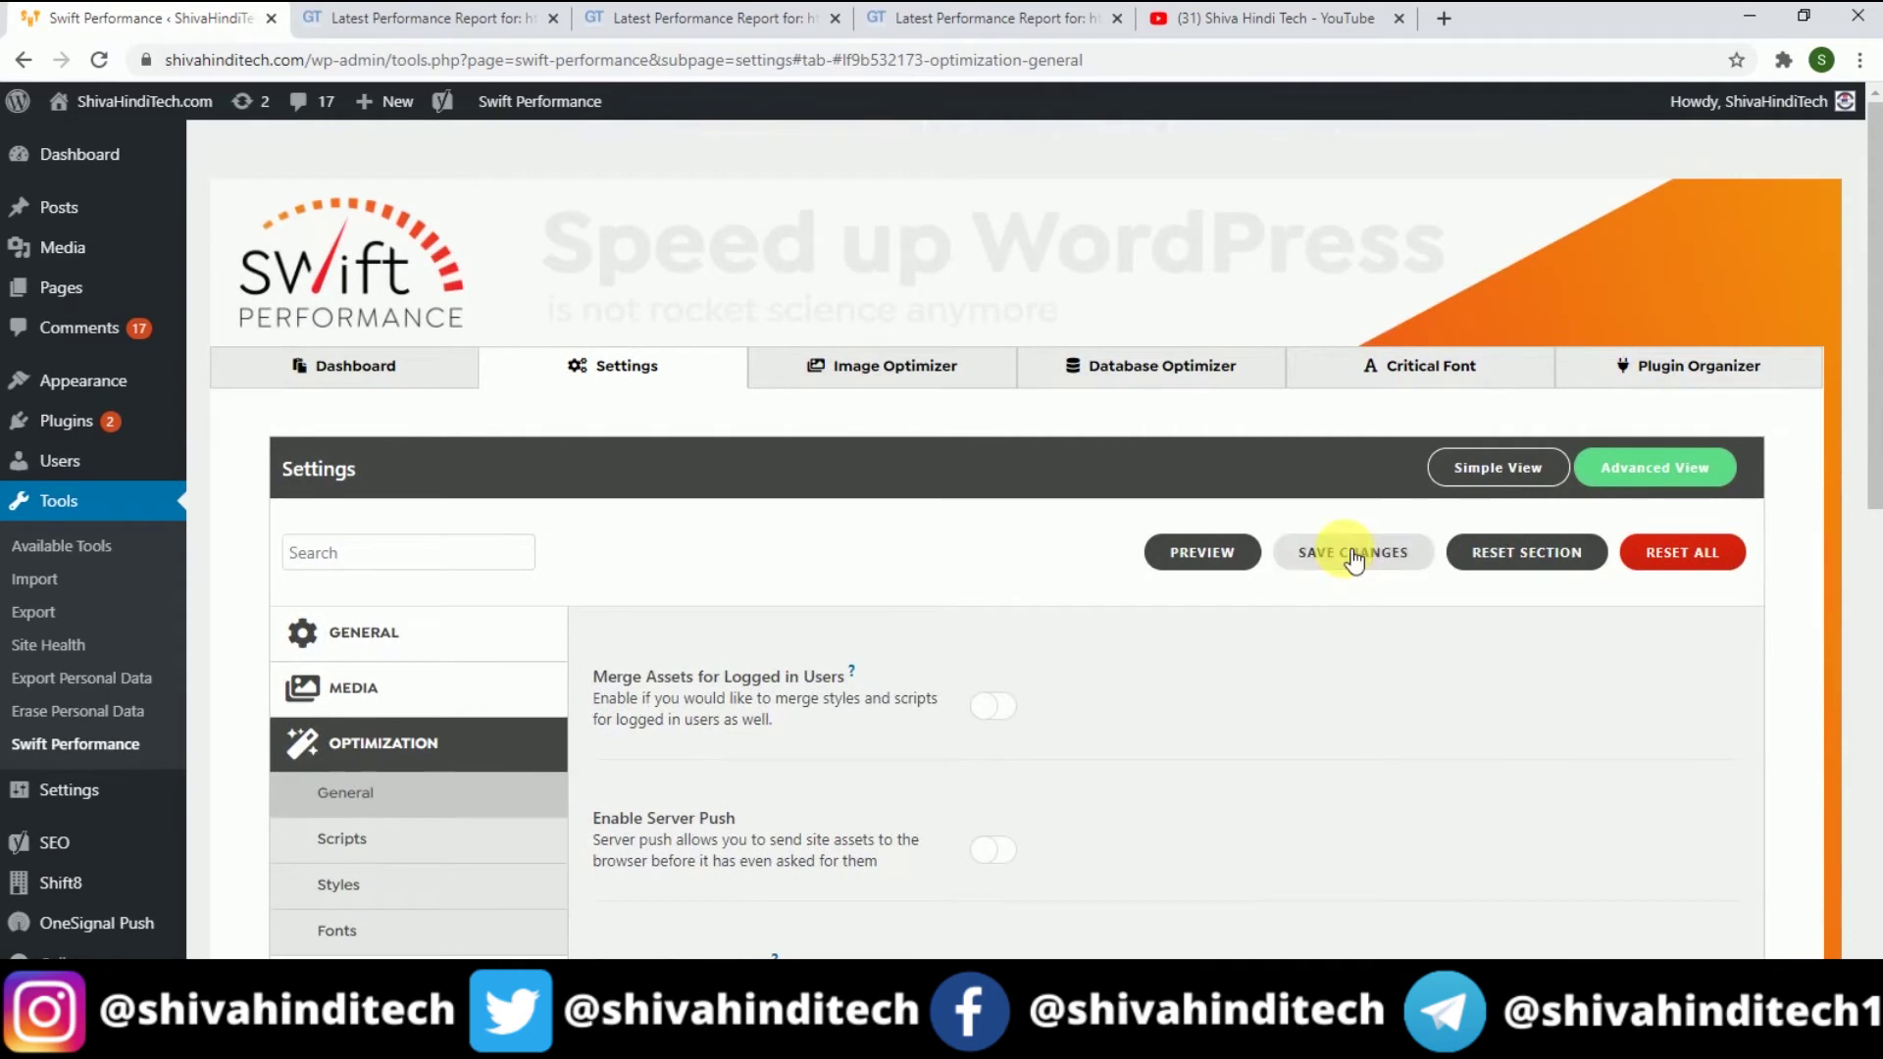
pyautogui.click(1349, 552)
pyautogui.scroll(-1, 843, 743)
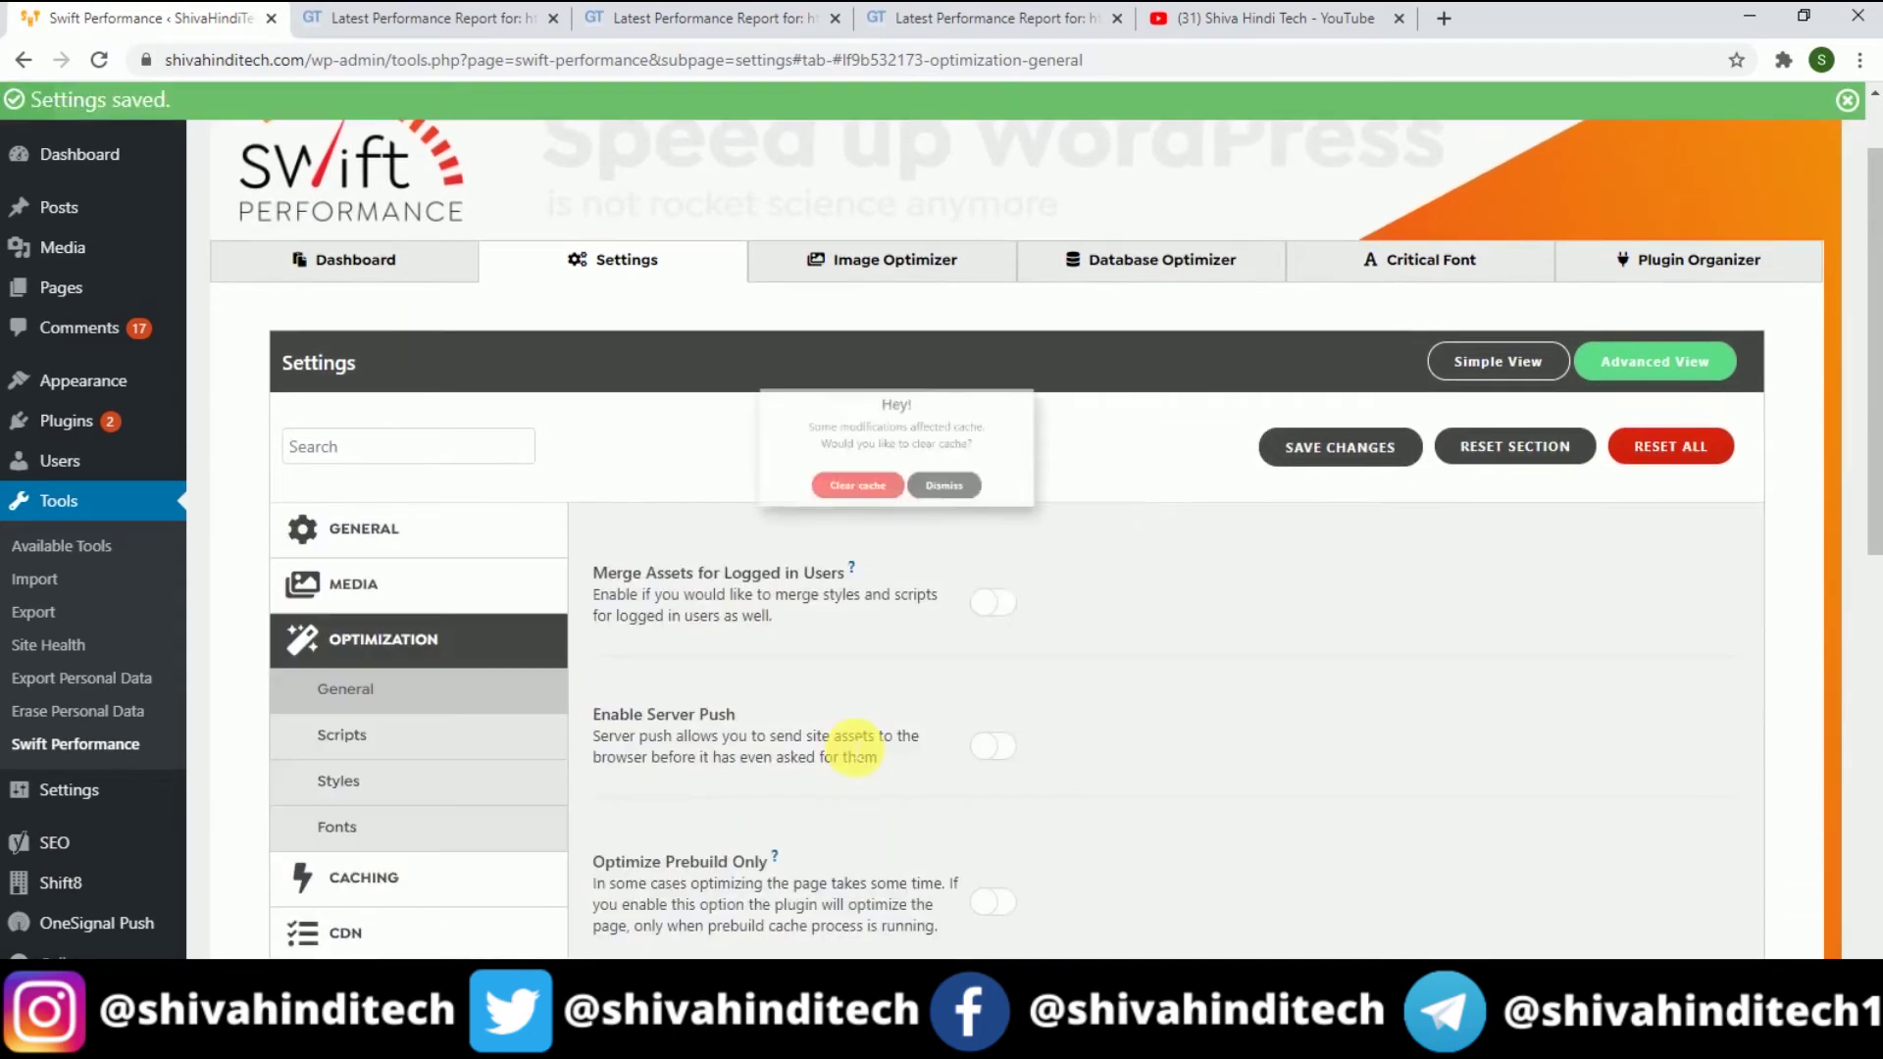
pyautogui.click(966, 502)
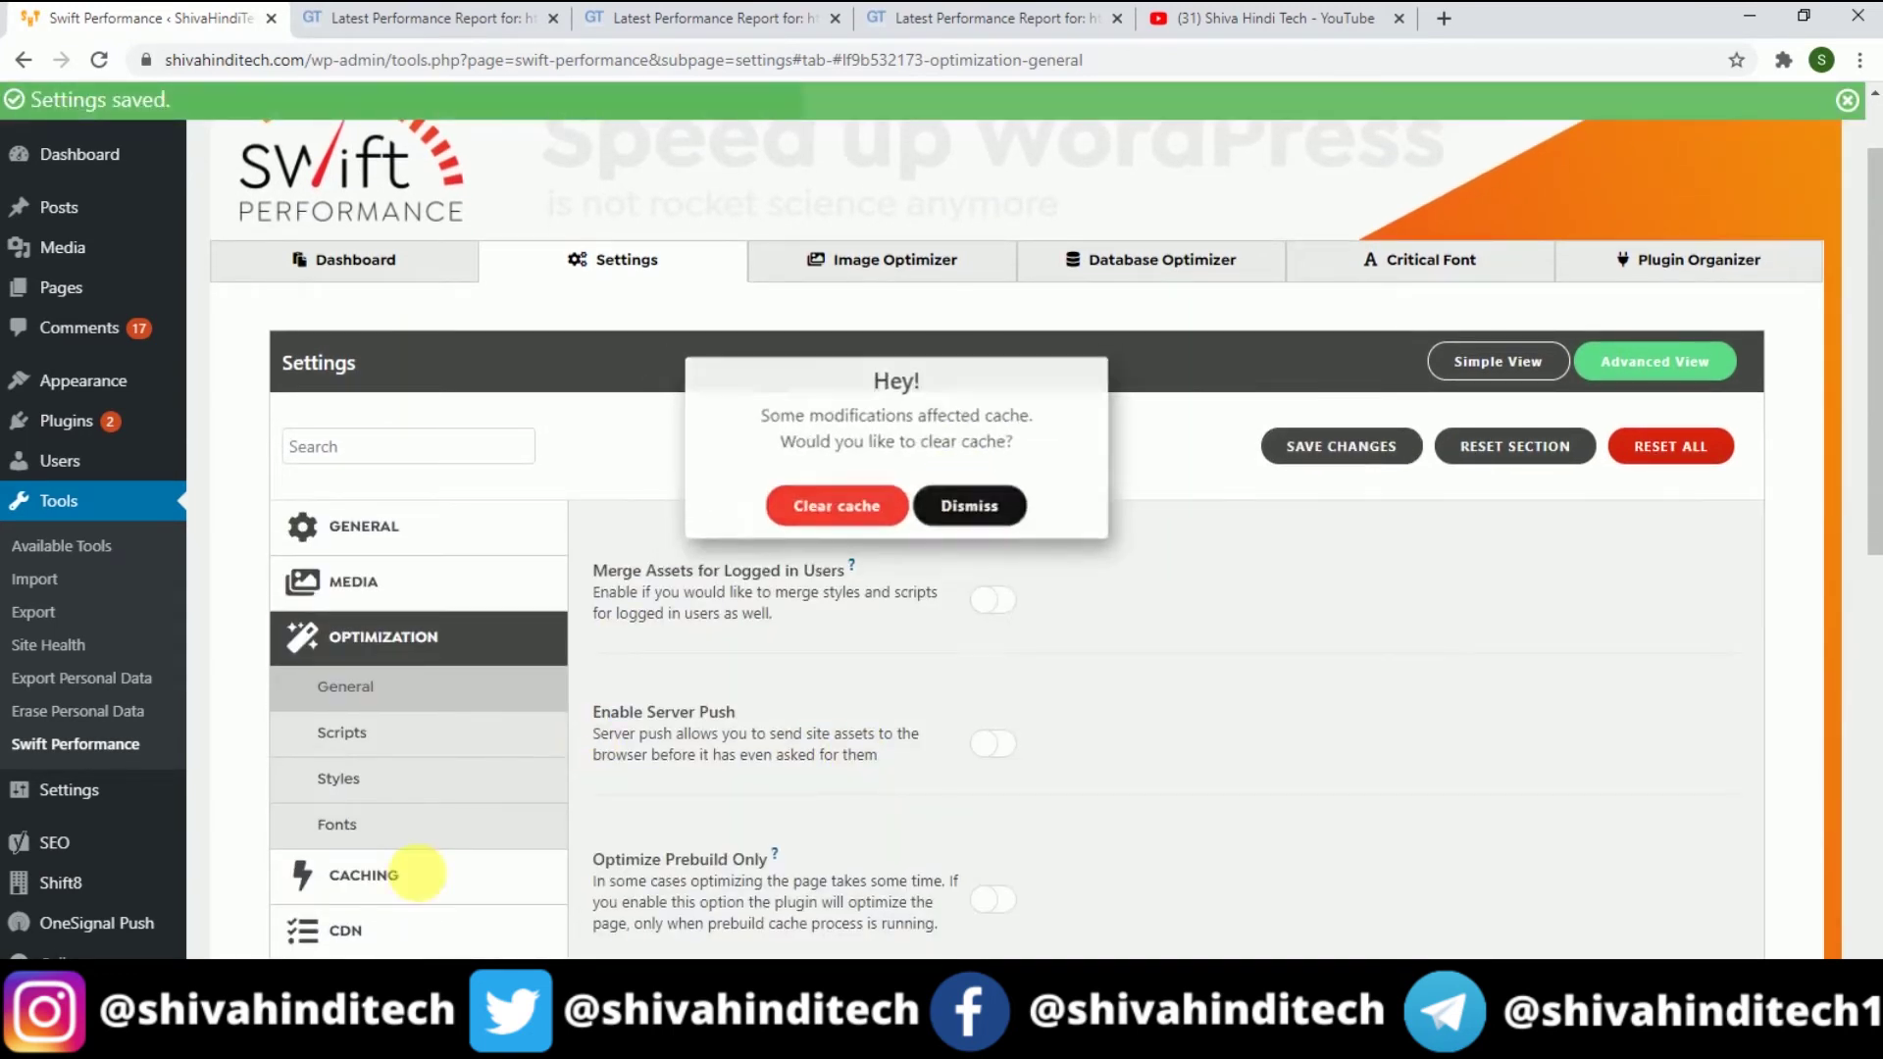
pyautogui.click(402, 743)
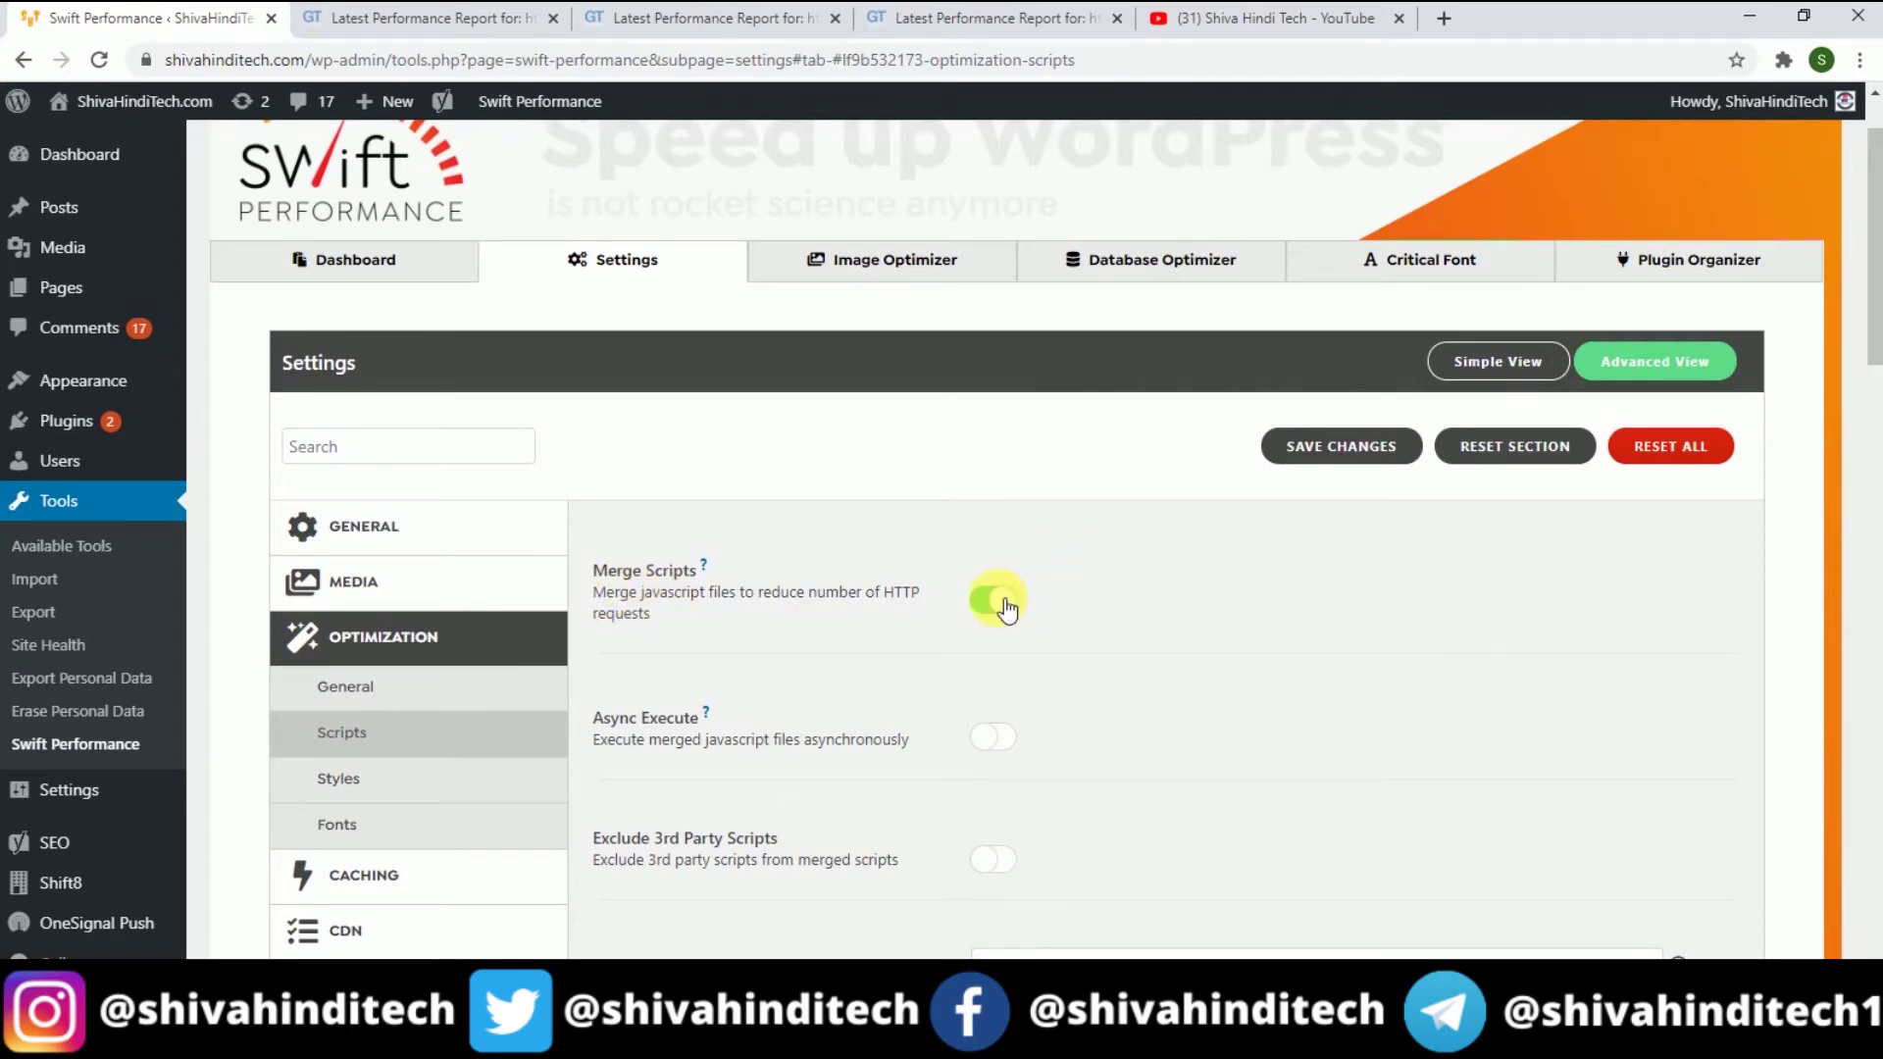
# Turn on Async Execute for merged scripts.
pyautogui.scroll(-2, 988, 760)
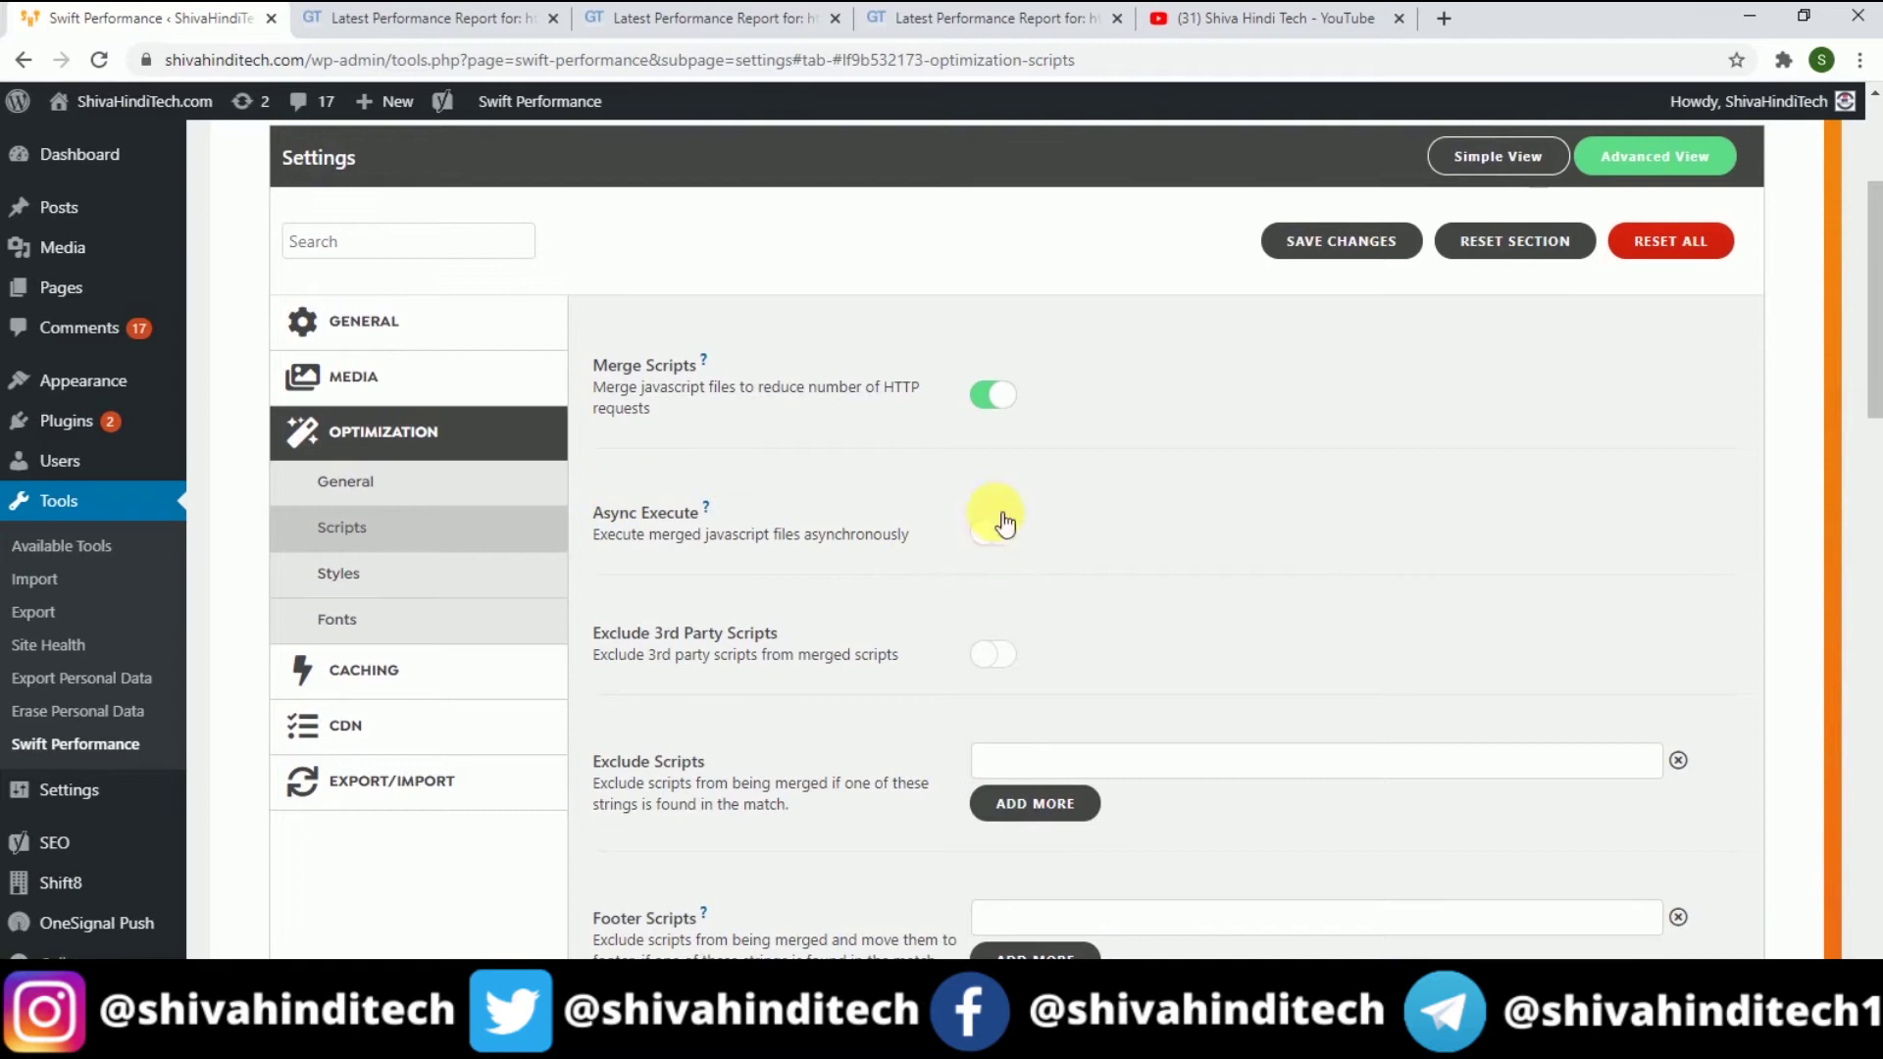
pyautogui.click(1002, 527)
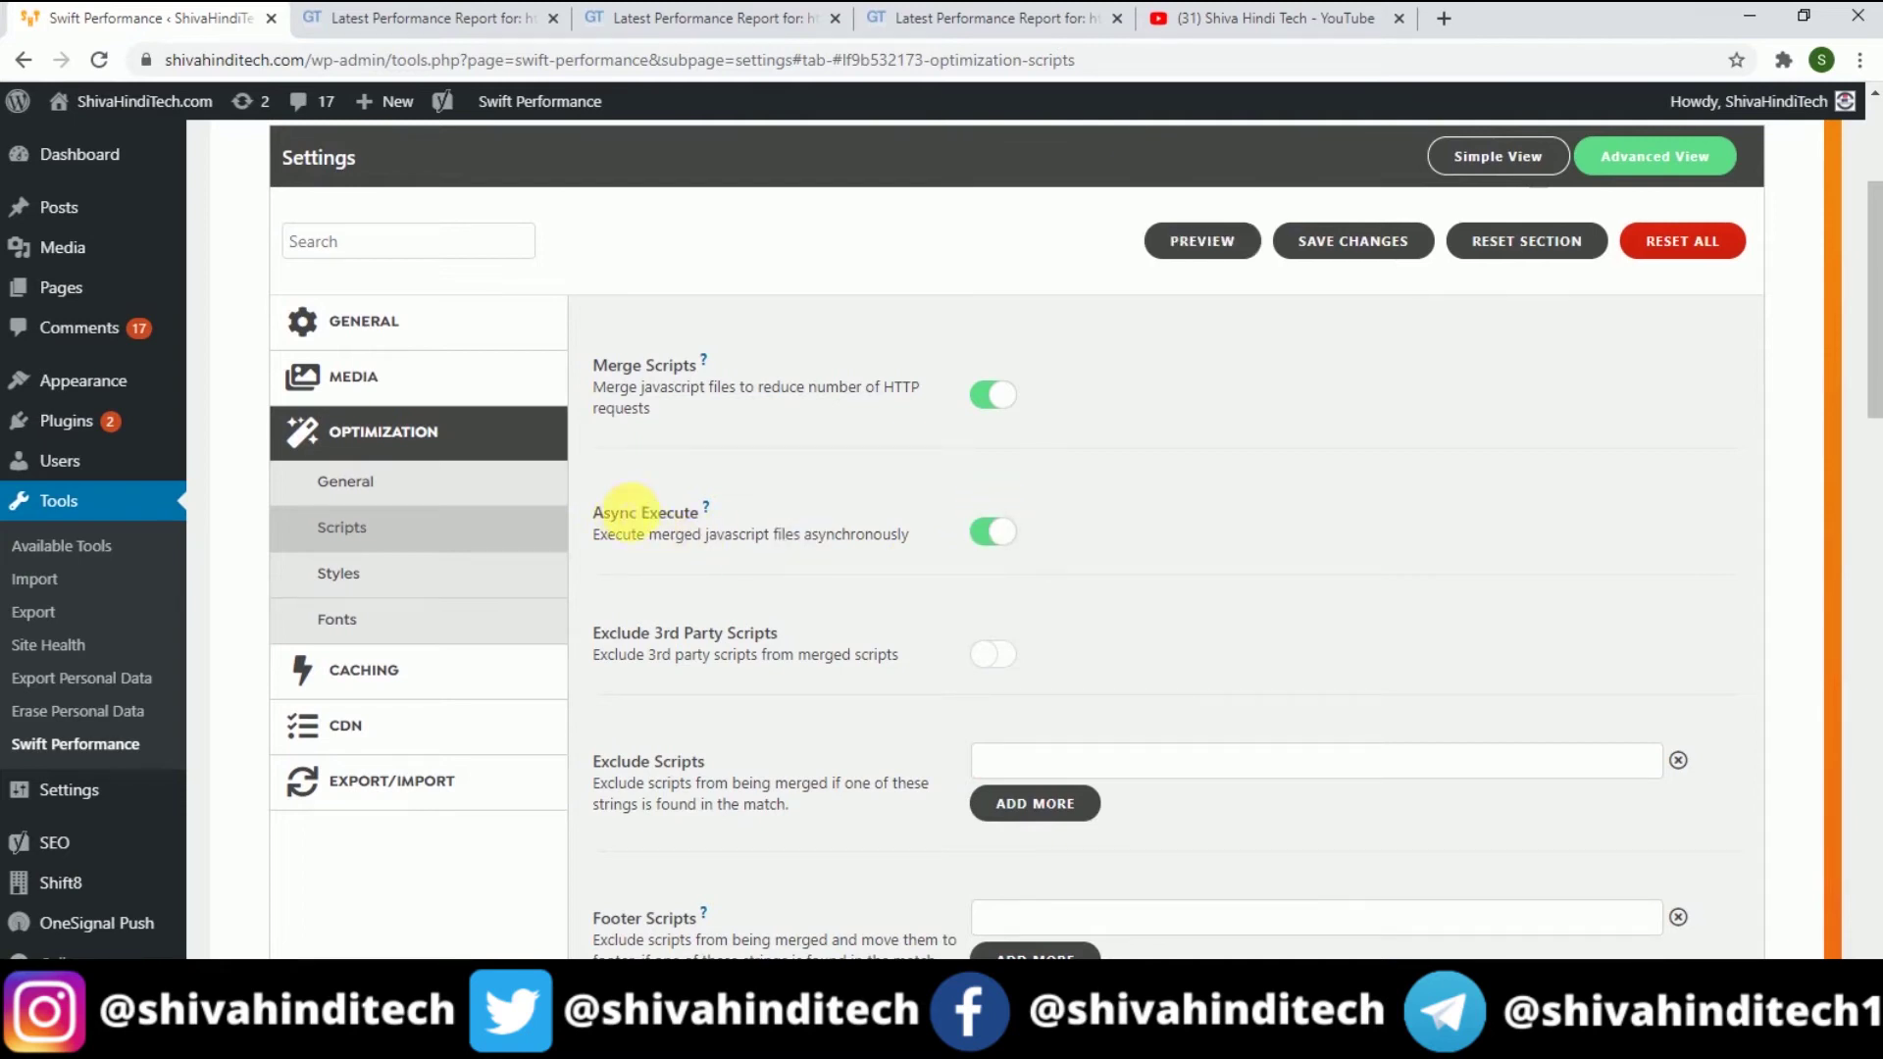
pyautogui.moveTo(641, 516); pyautogui.dragTo(606, 525)
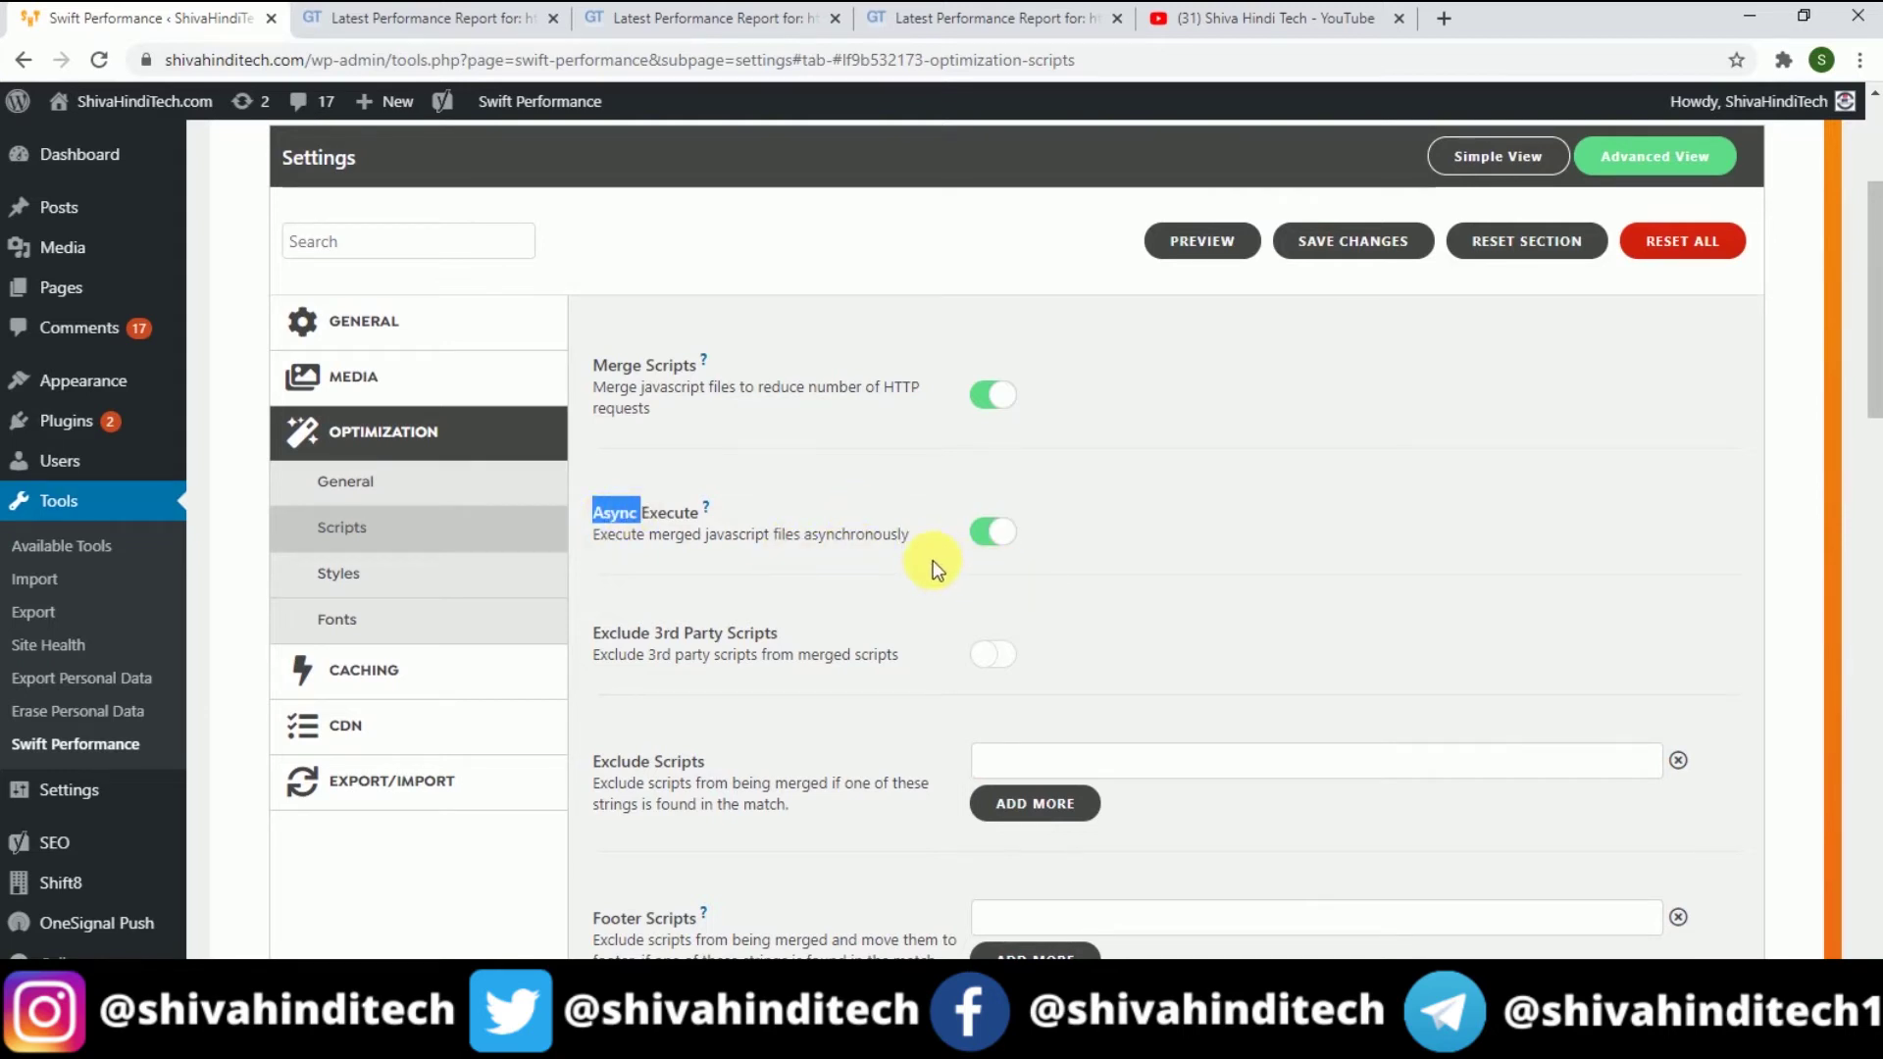
# Turn on Separate Scripts and Disable jQuery Migrate.
pyautogui.scroll(-1, 1126, 602)
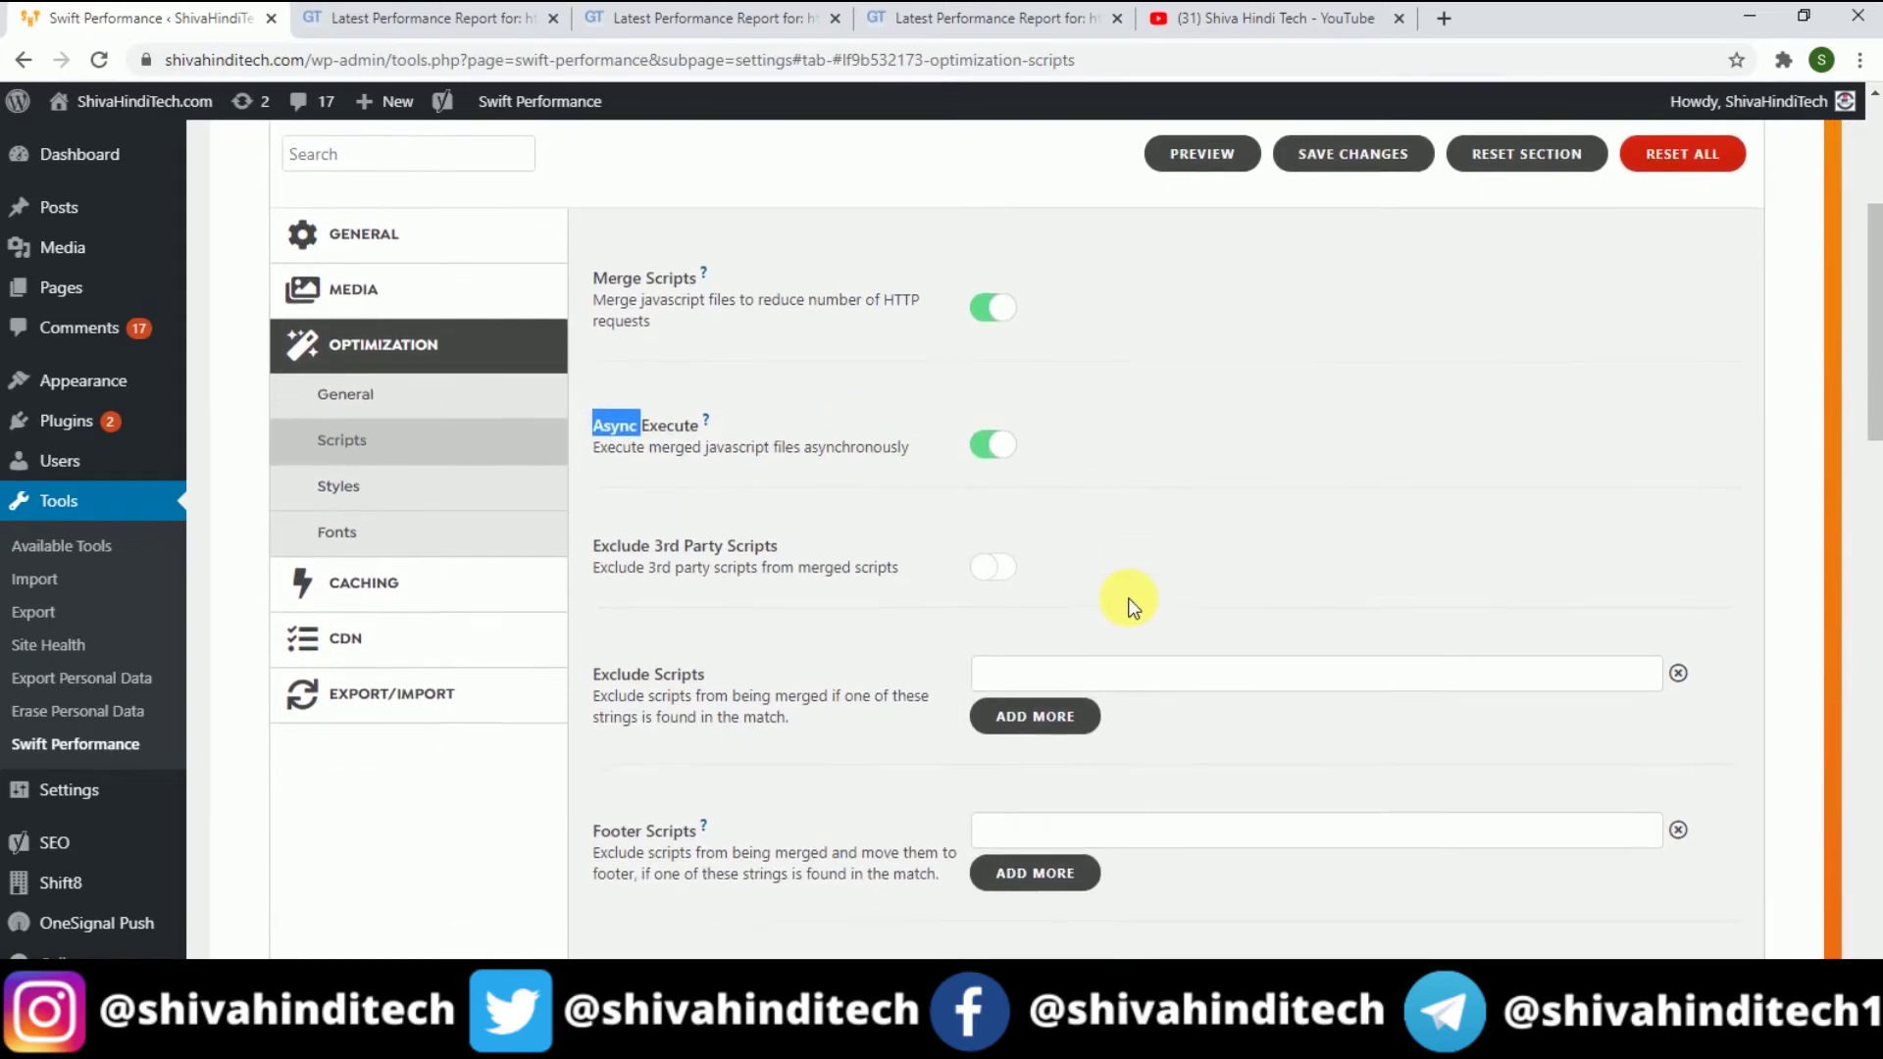
pyautogui.scroll(-5, 1128, 603)
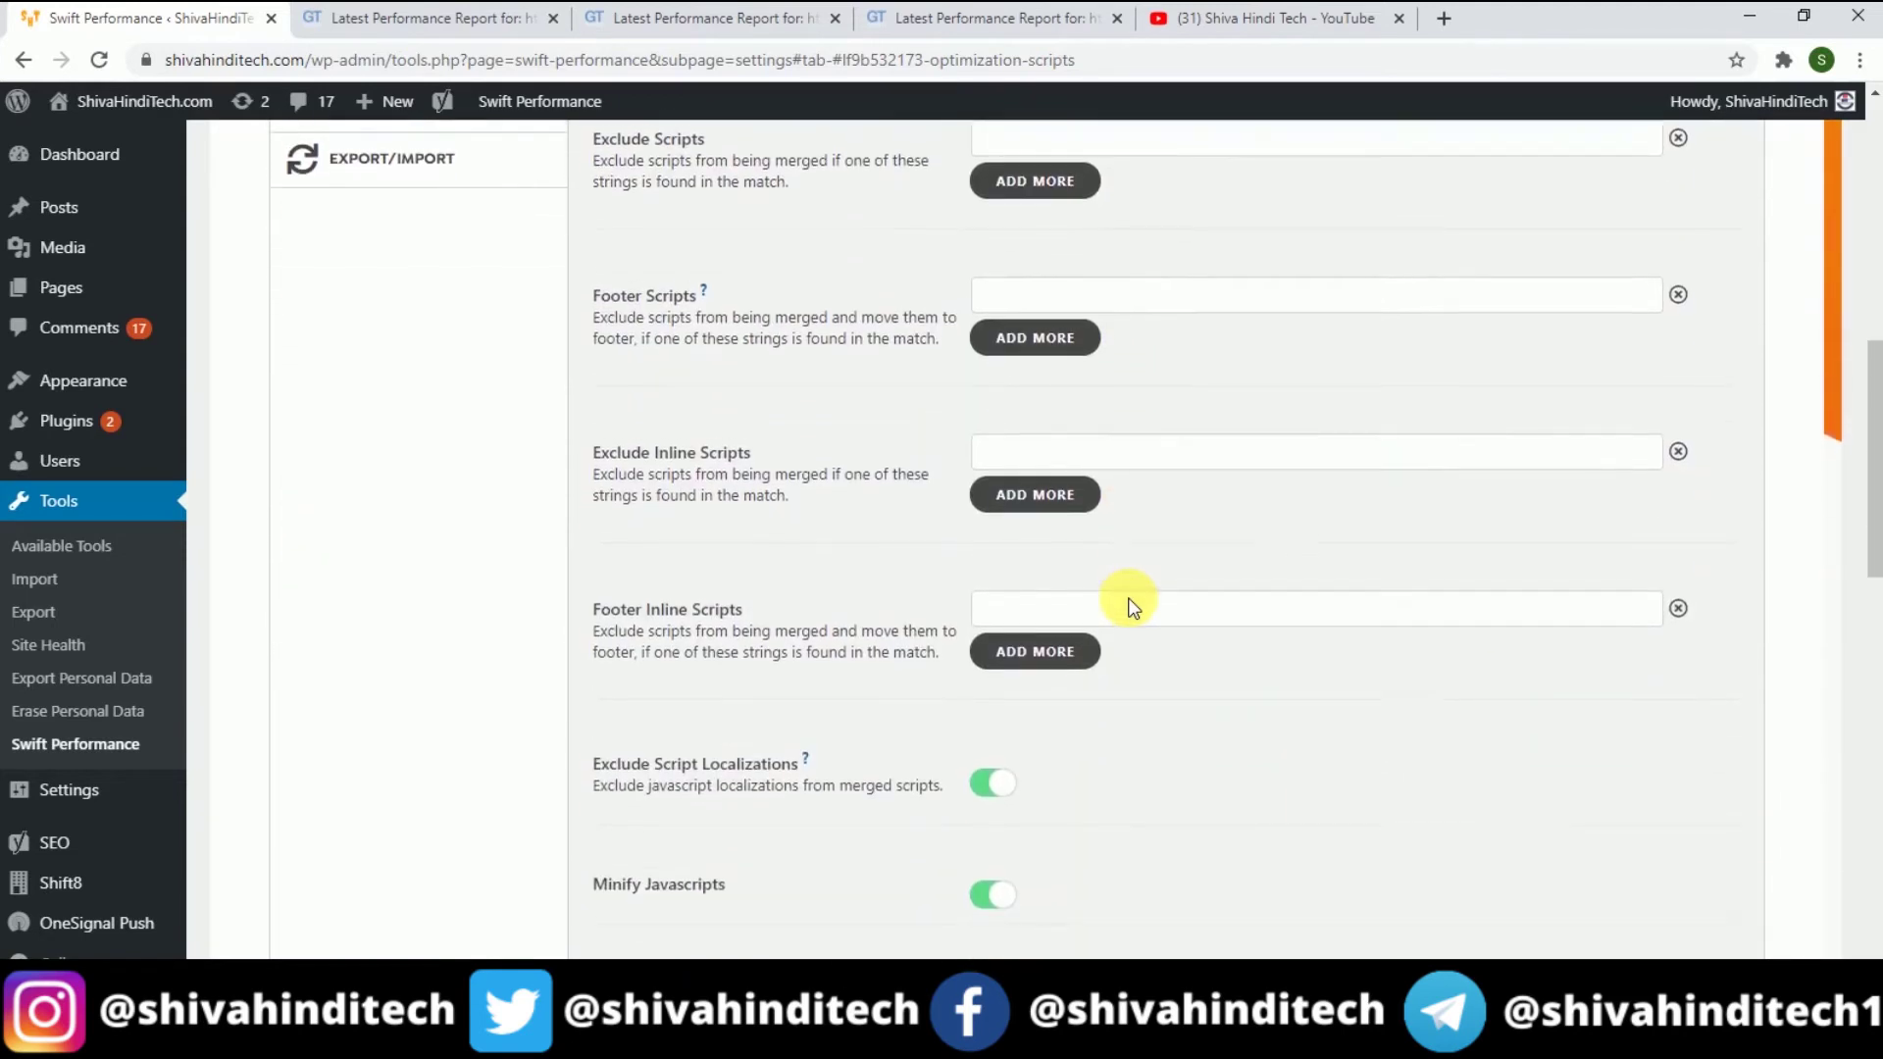
pyautogui.scroll(-3, 1128, 603)
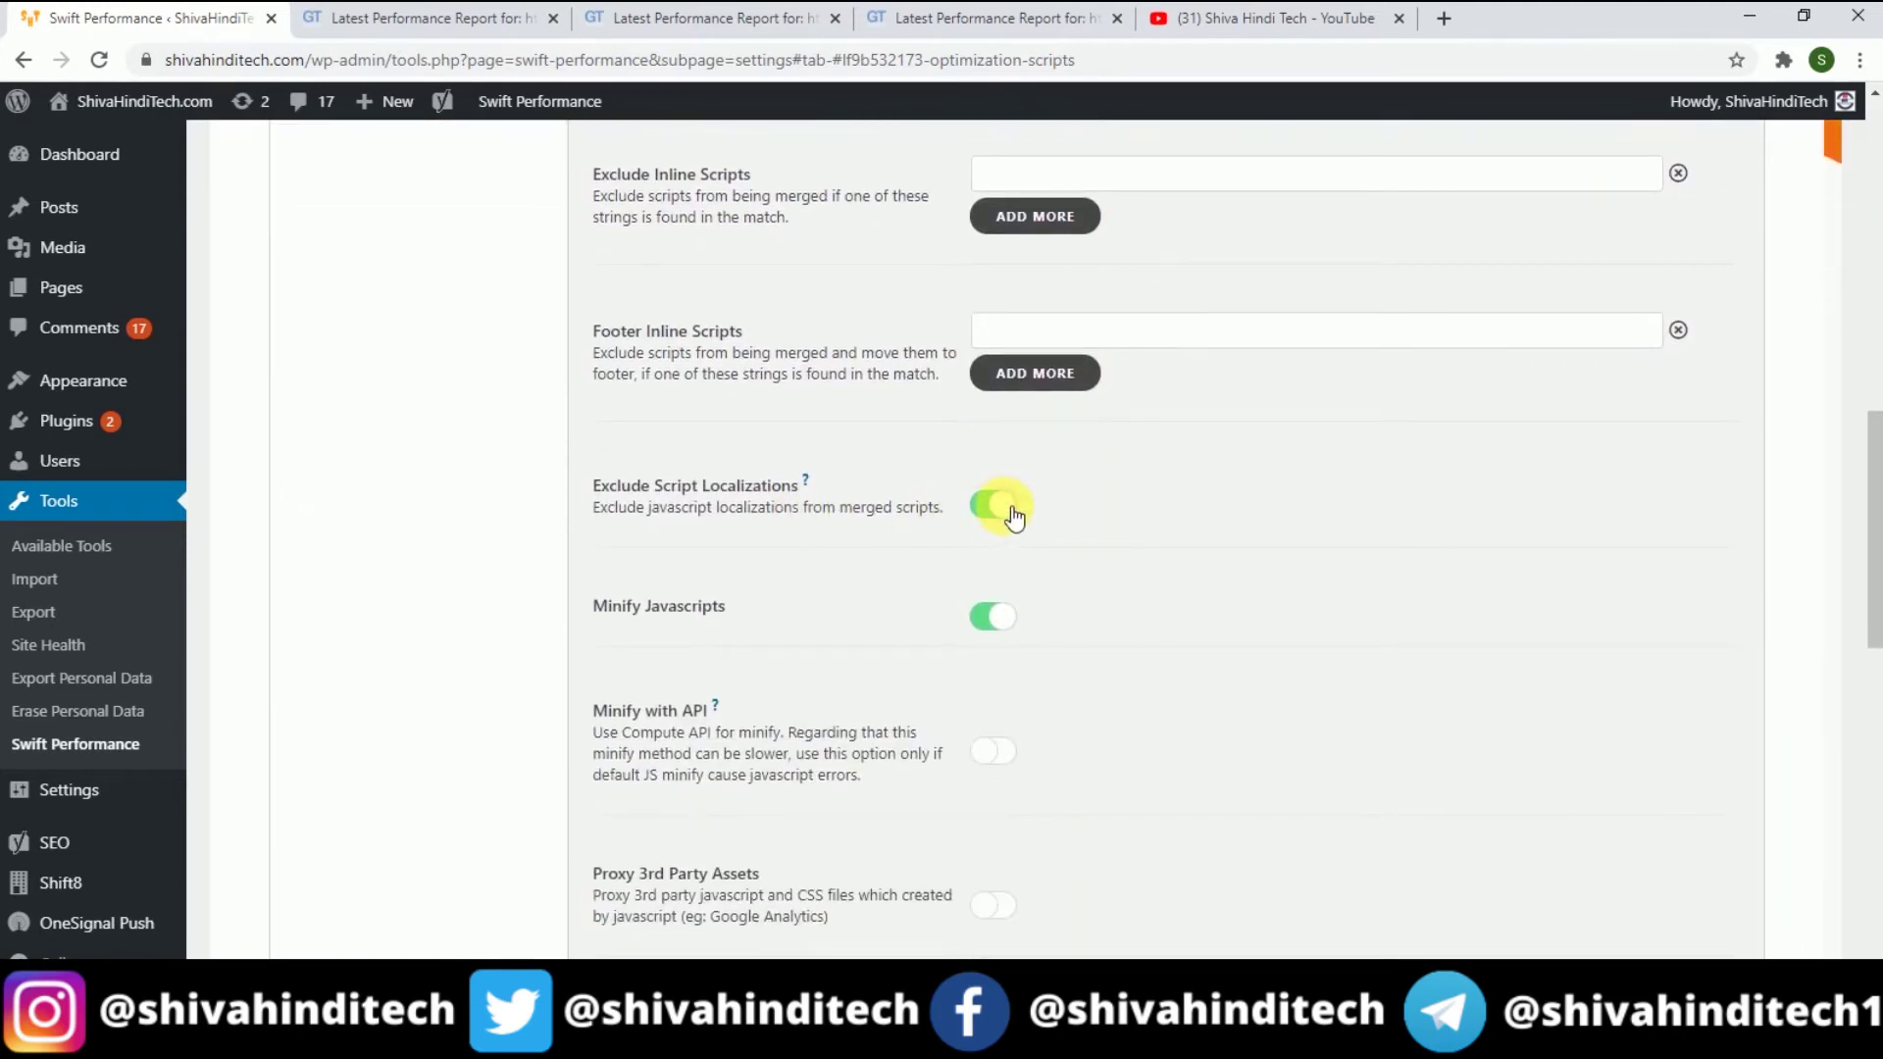
pyautogui.scroll(-2, 1145, 550)
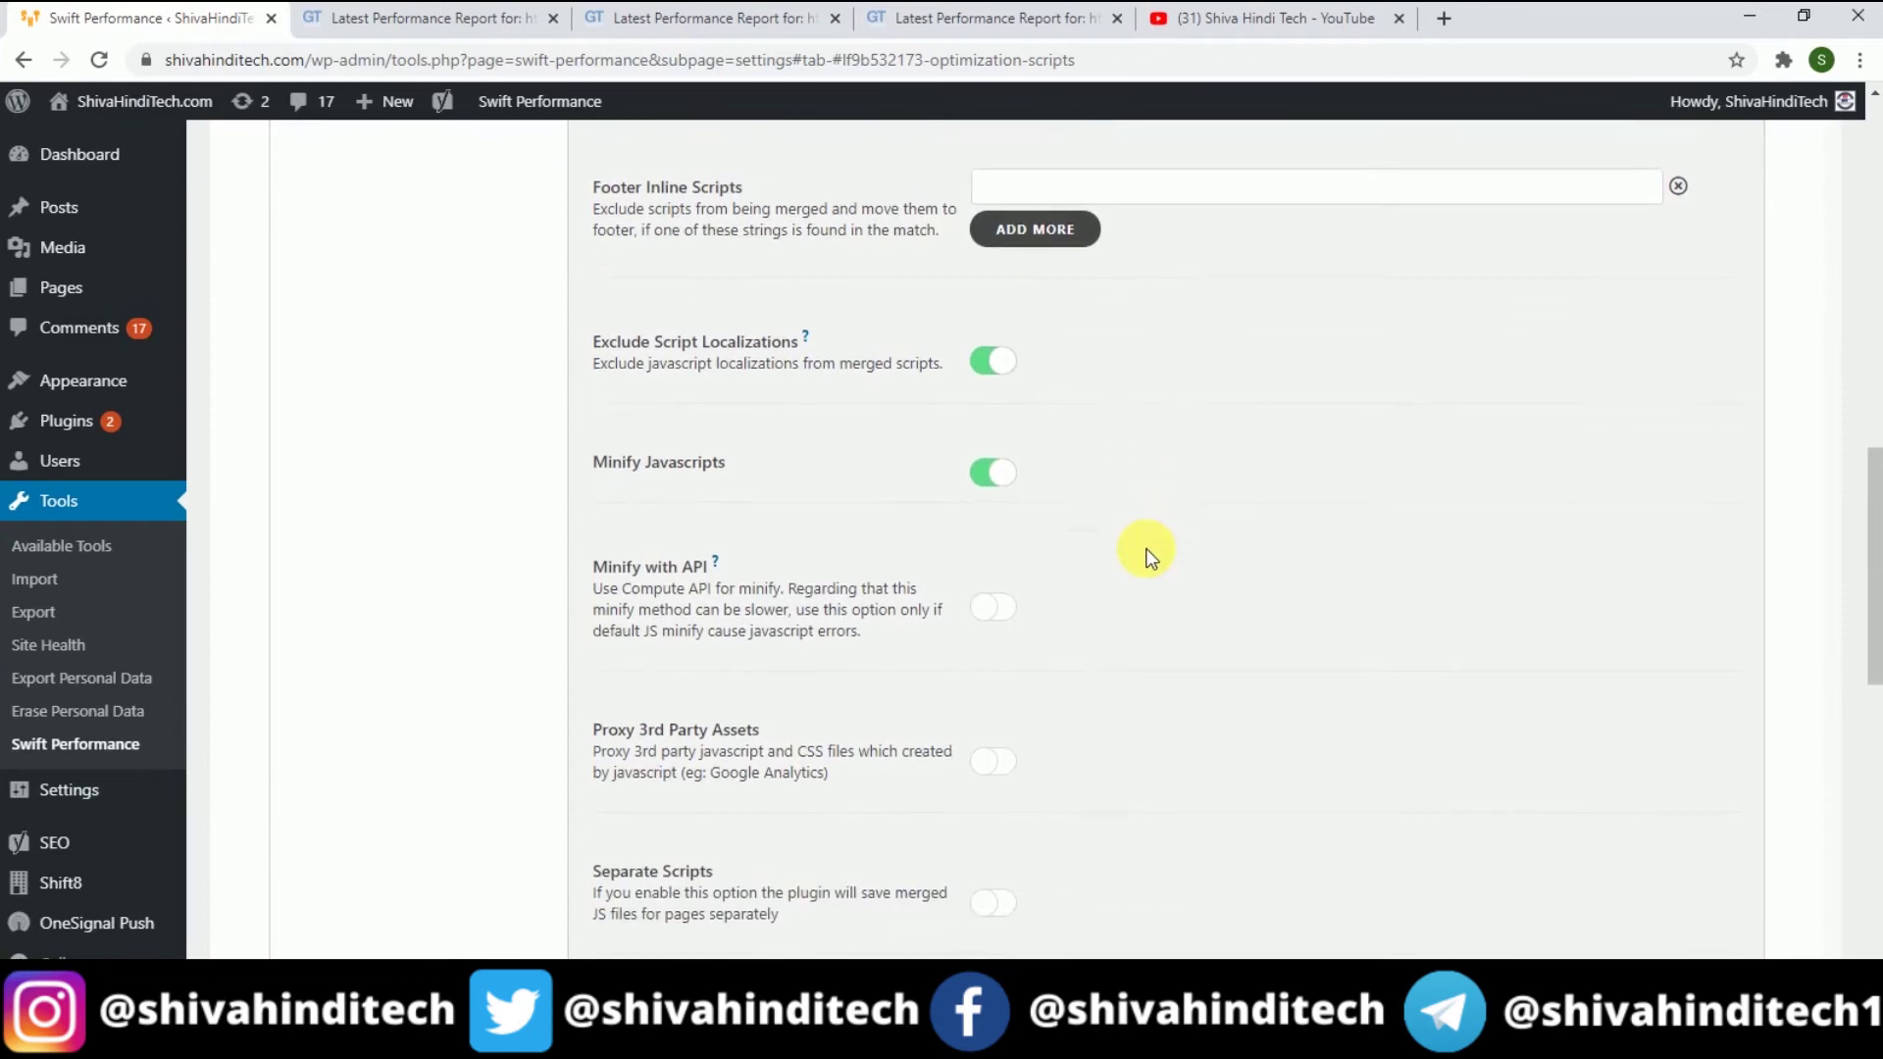
pyautogui.scroll(-2, 1028, 424)
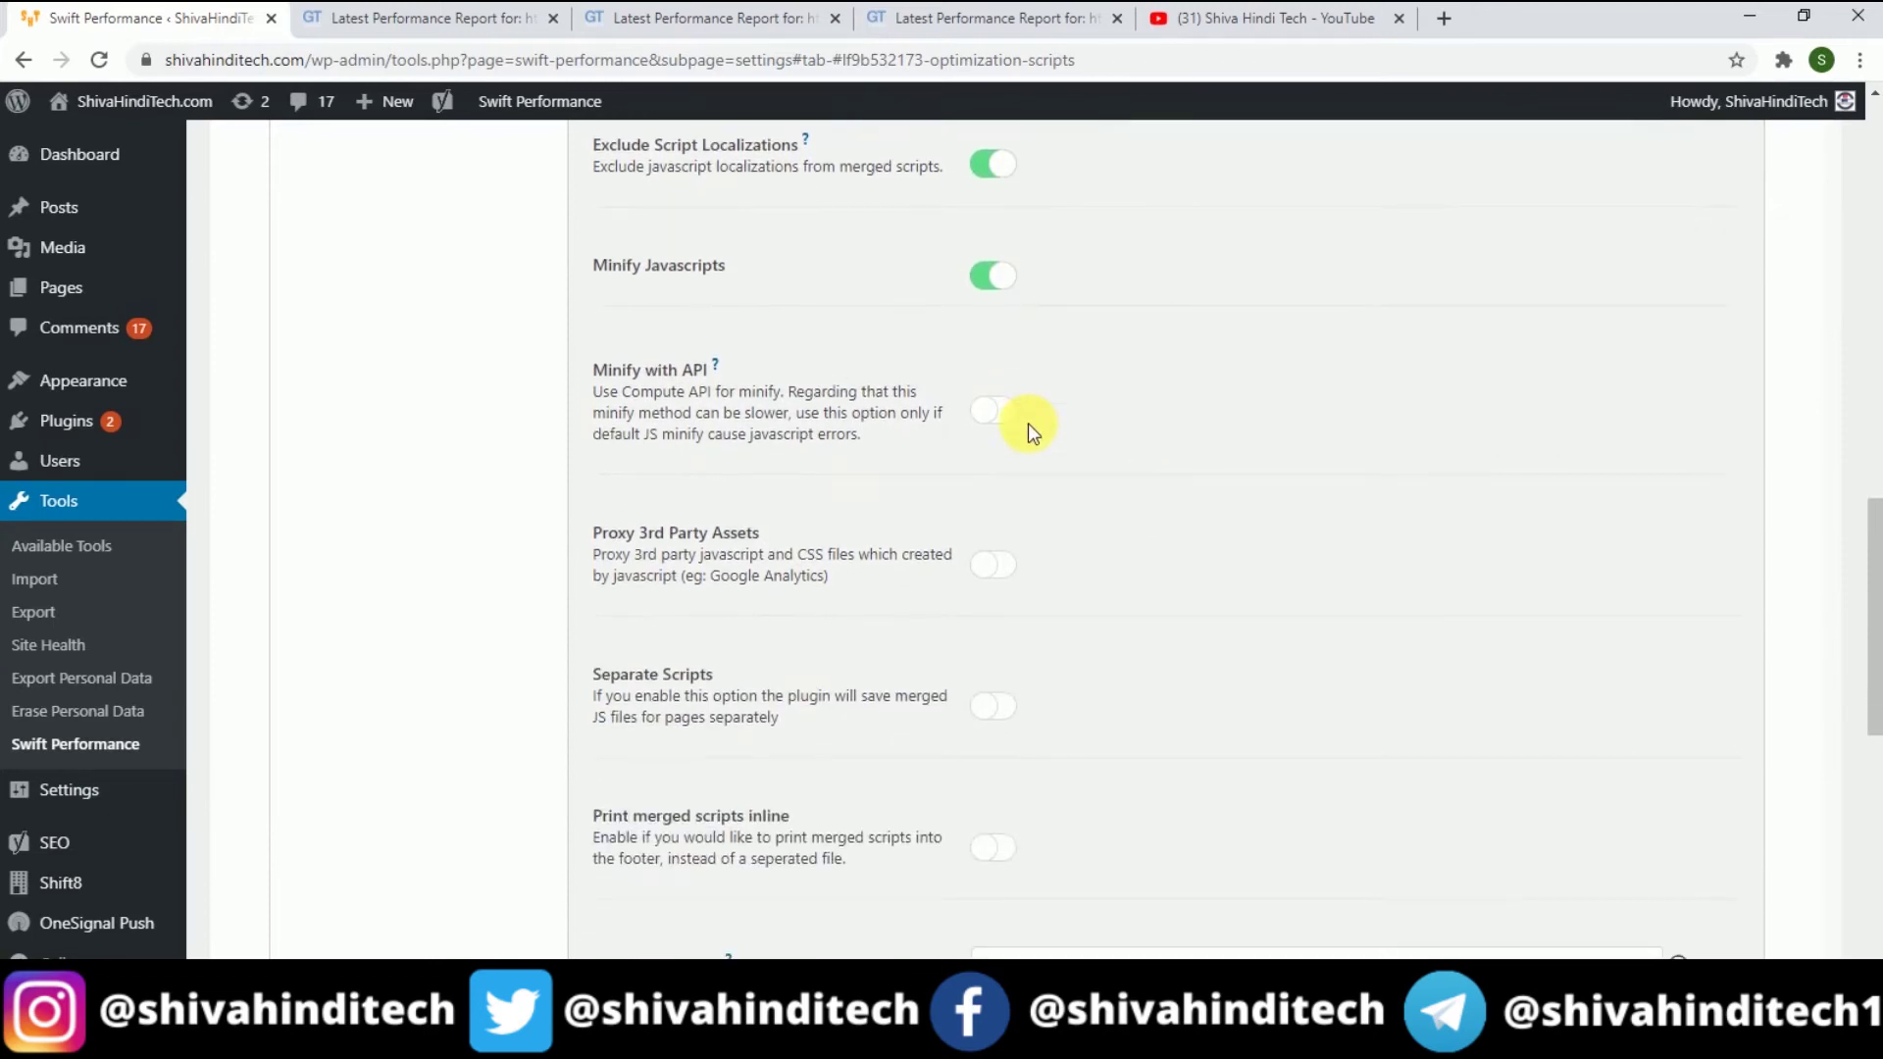
pyautogui.scroll(-1, 1028, 422)
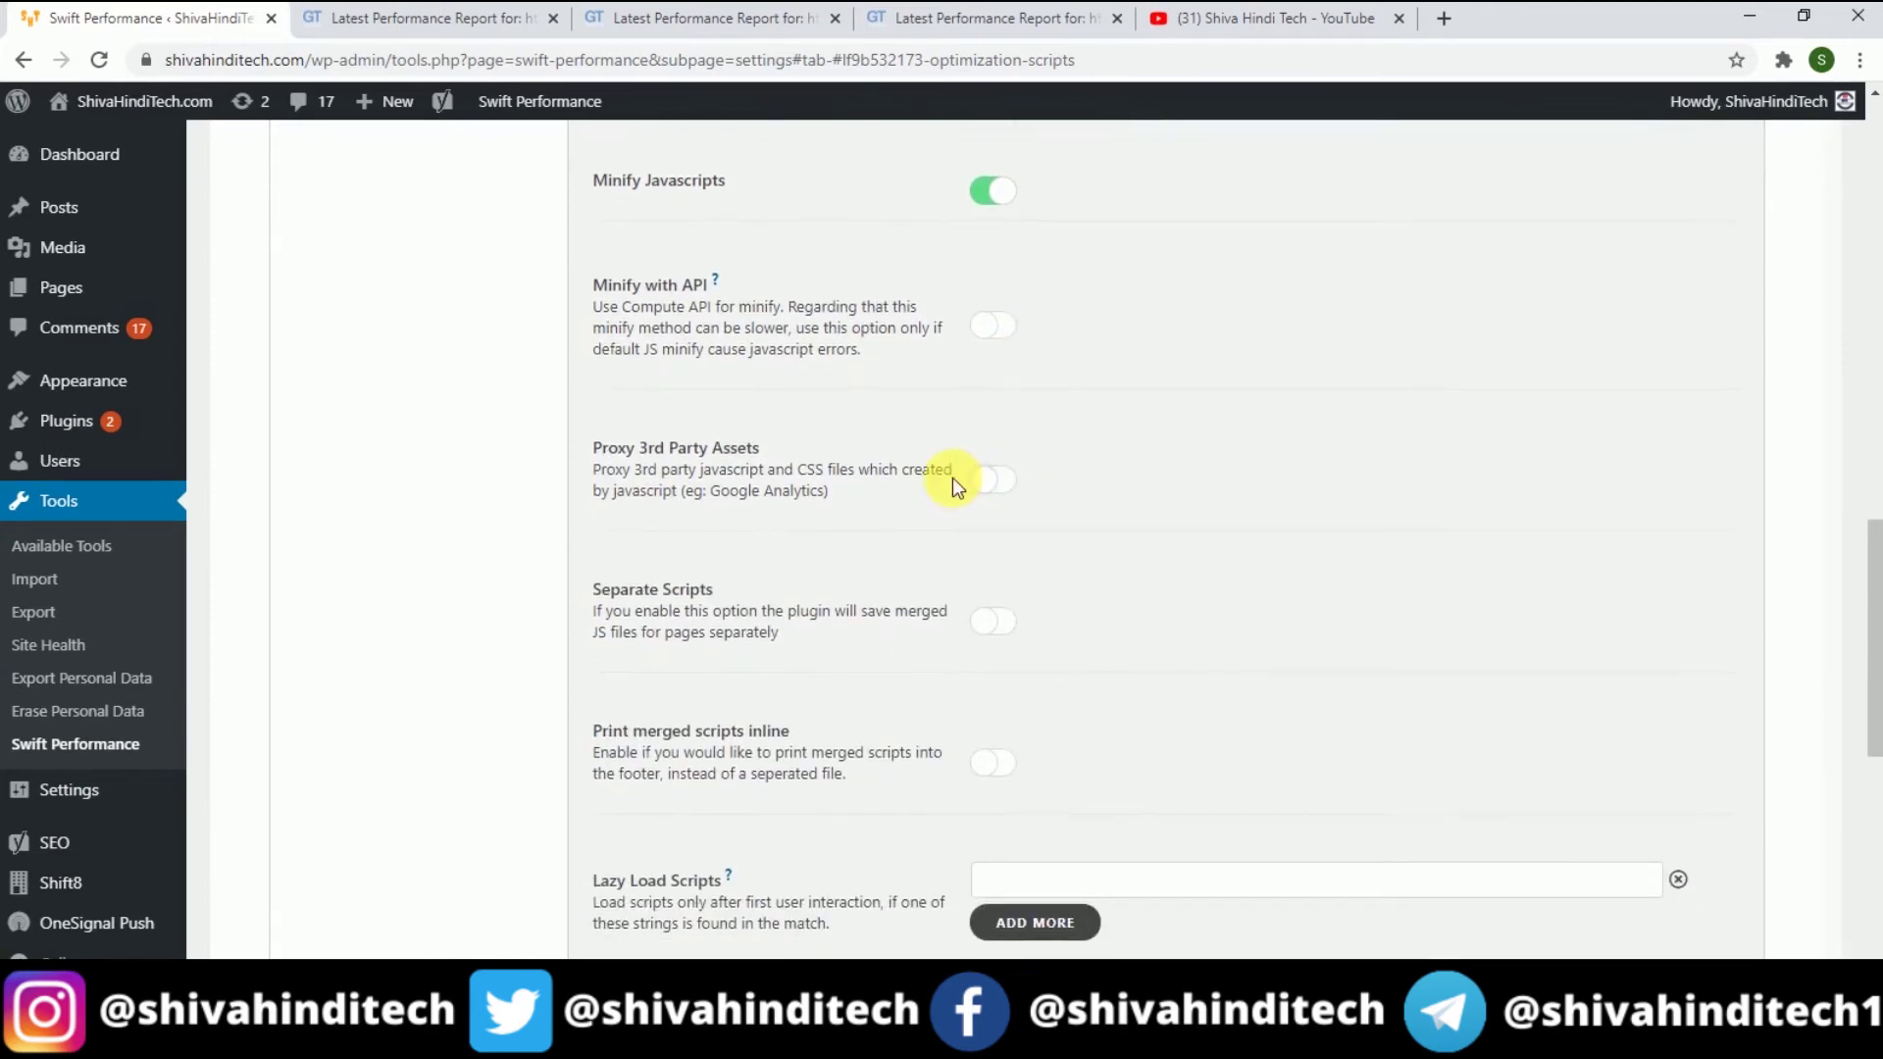
pyautogui.click(993, 624)
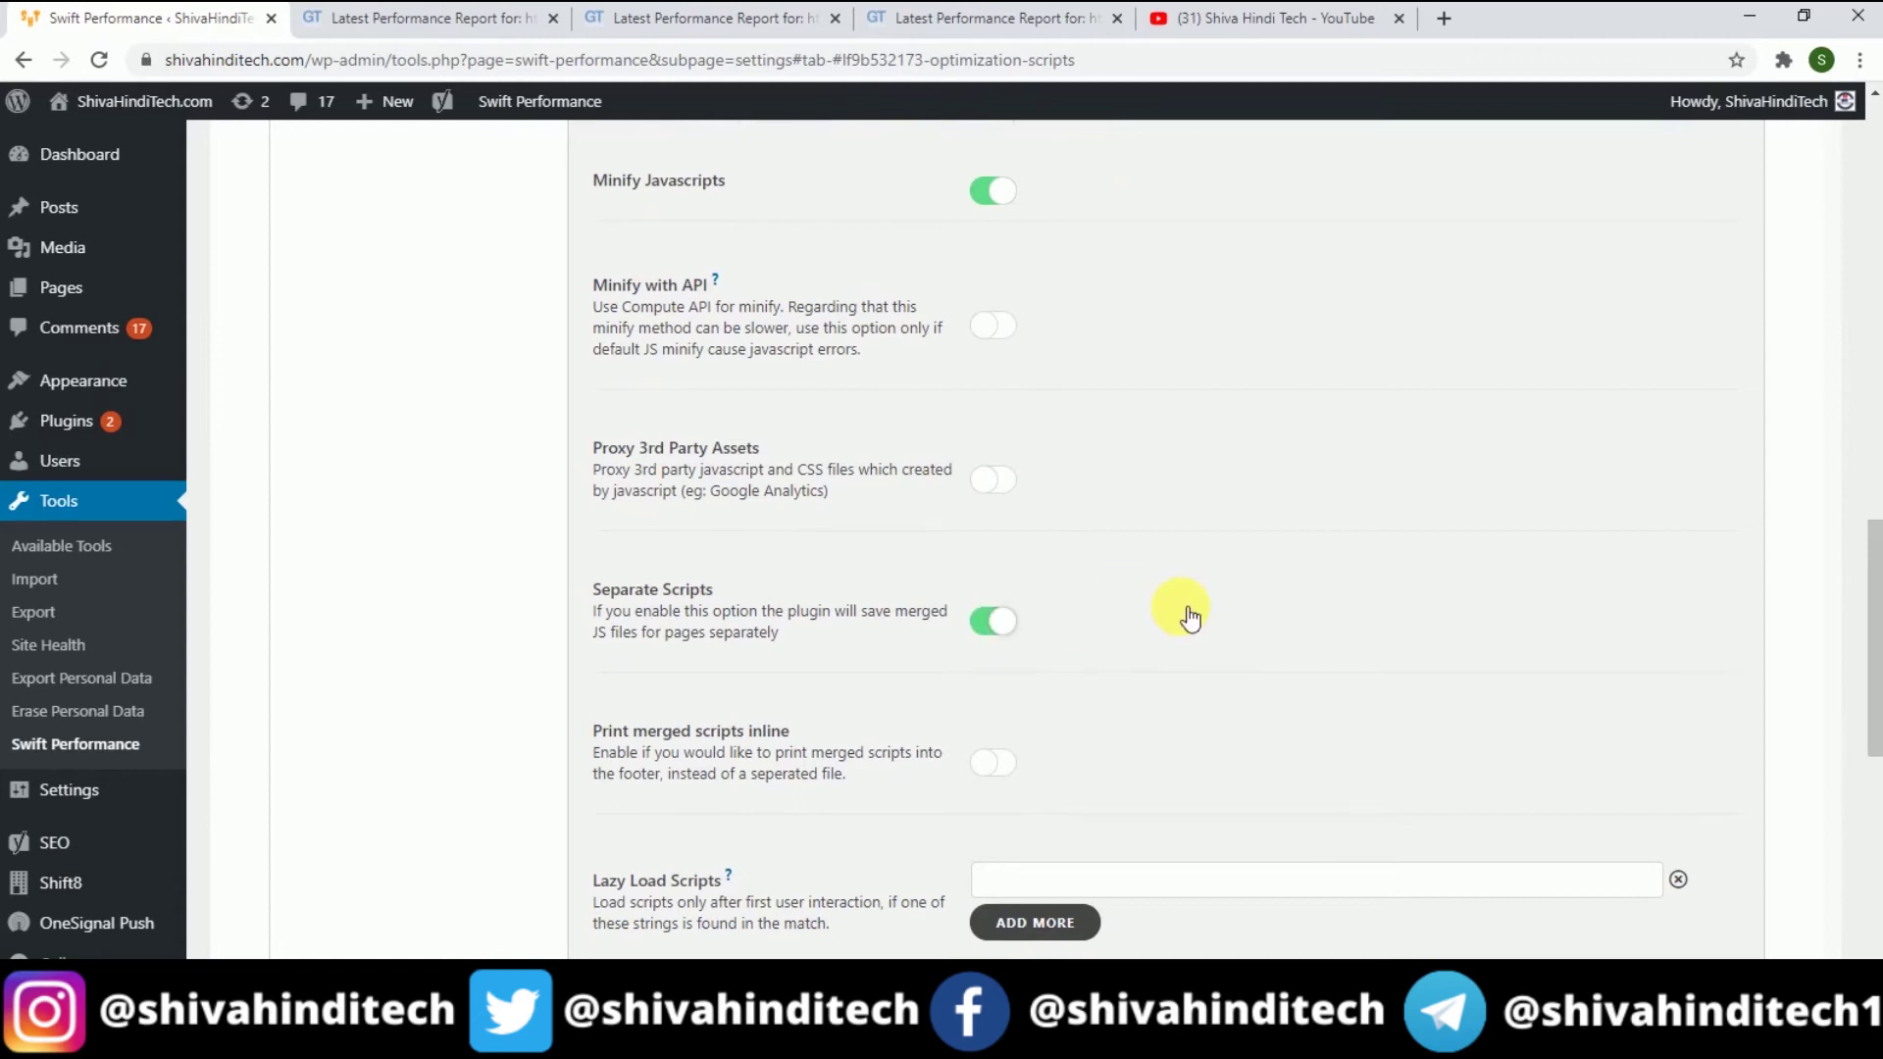
pyautogui.scroll(-5, 1188, 618)
pyautogui.scroll(-2, 1189, 616)
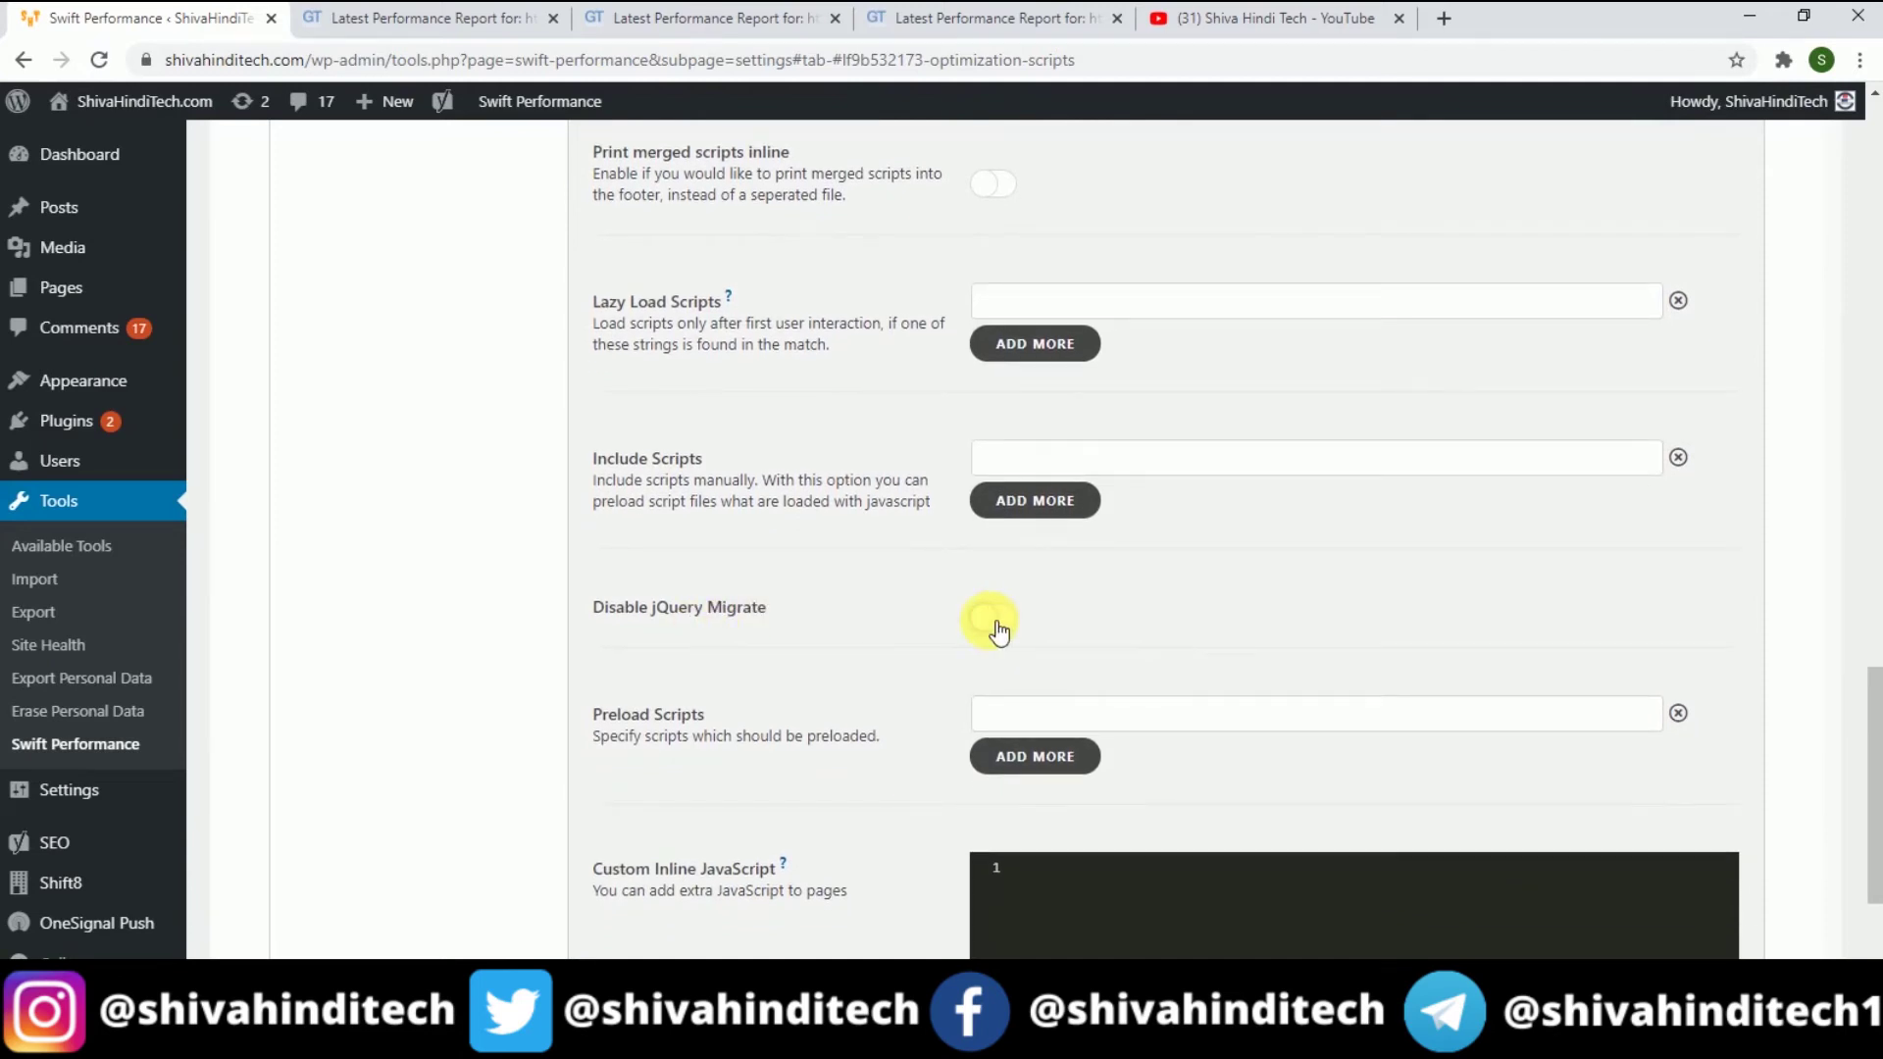
pyautogui.click(993, 622)
# Save the Scripts settings without clearing the cache.
pyautogui.scroll(-3, 1149, 618)
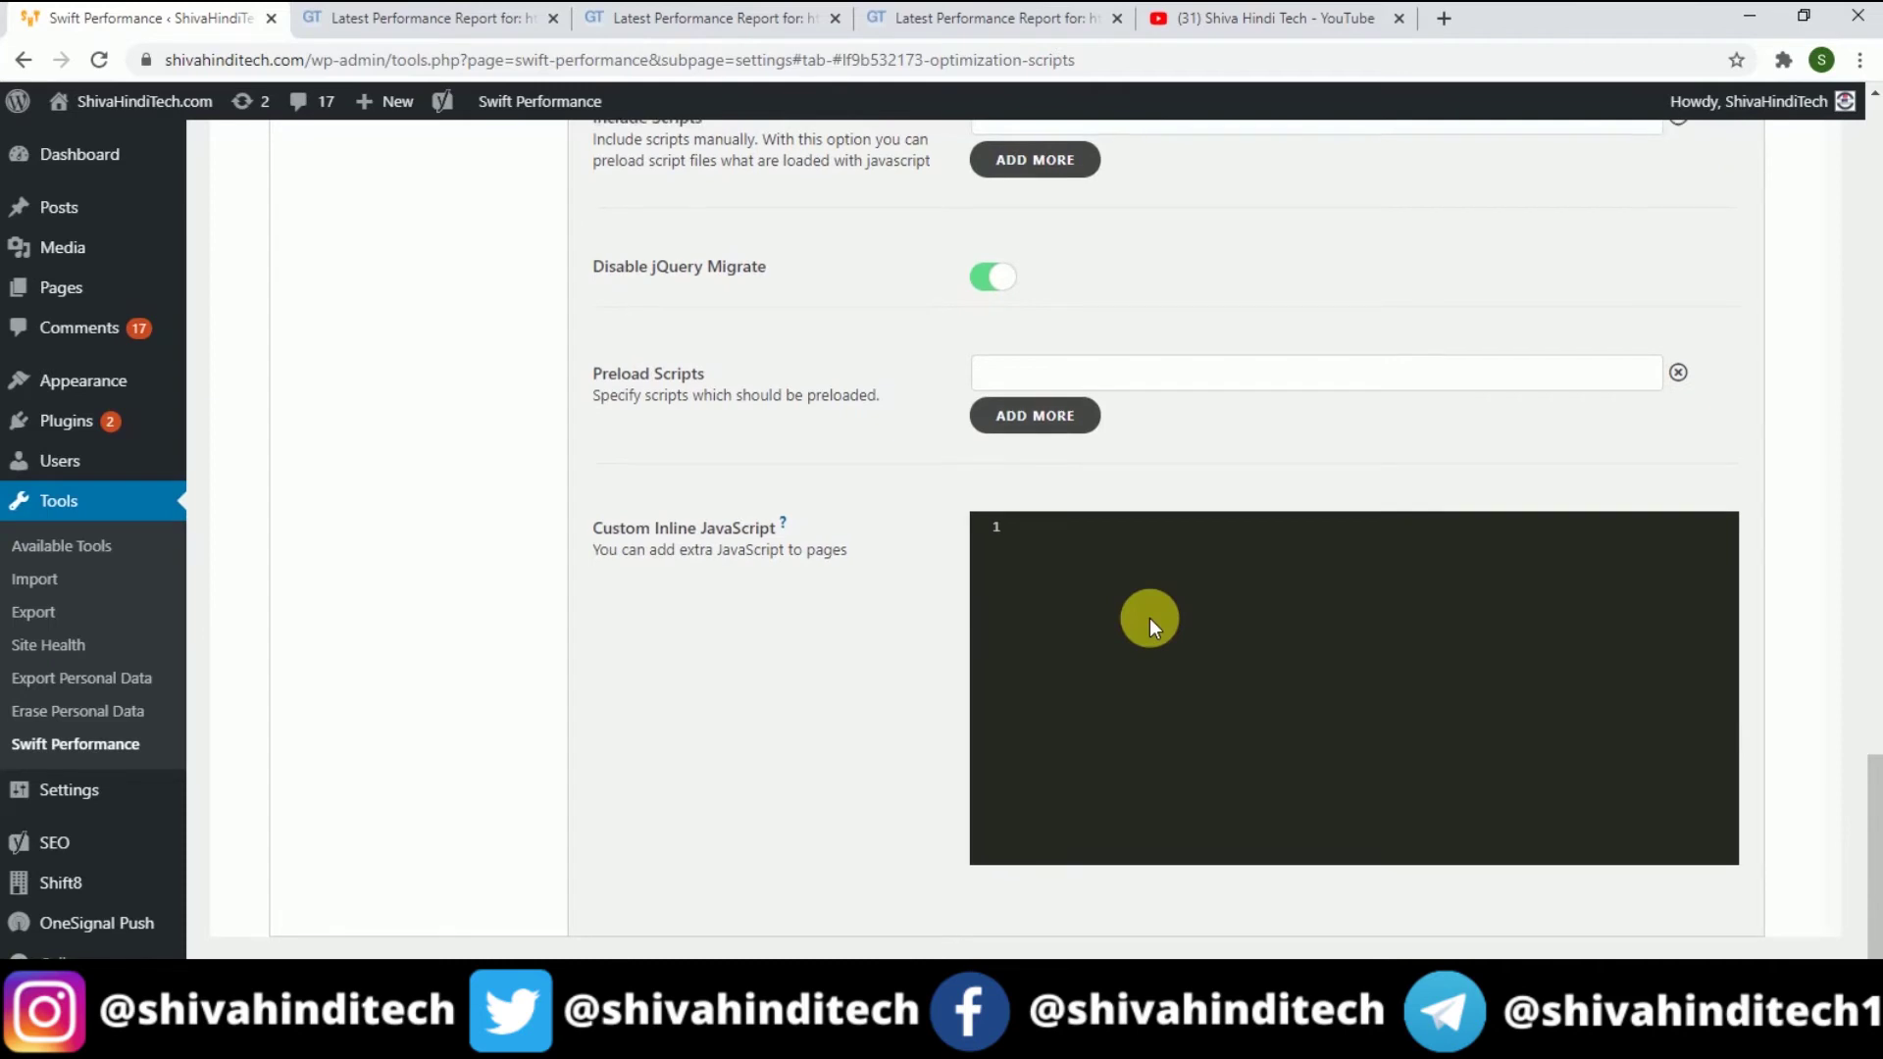
pyautogui.scroll(20, 1150, 618)
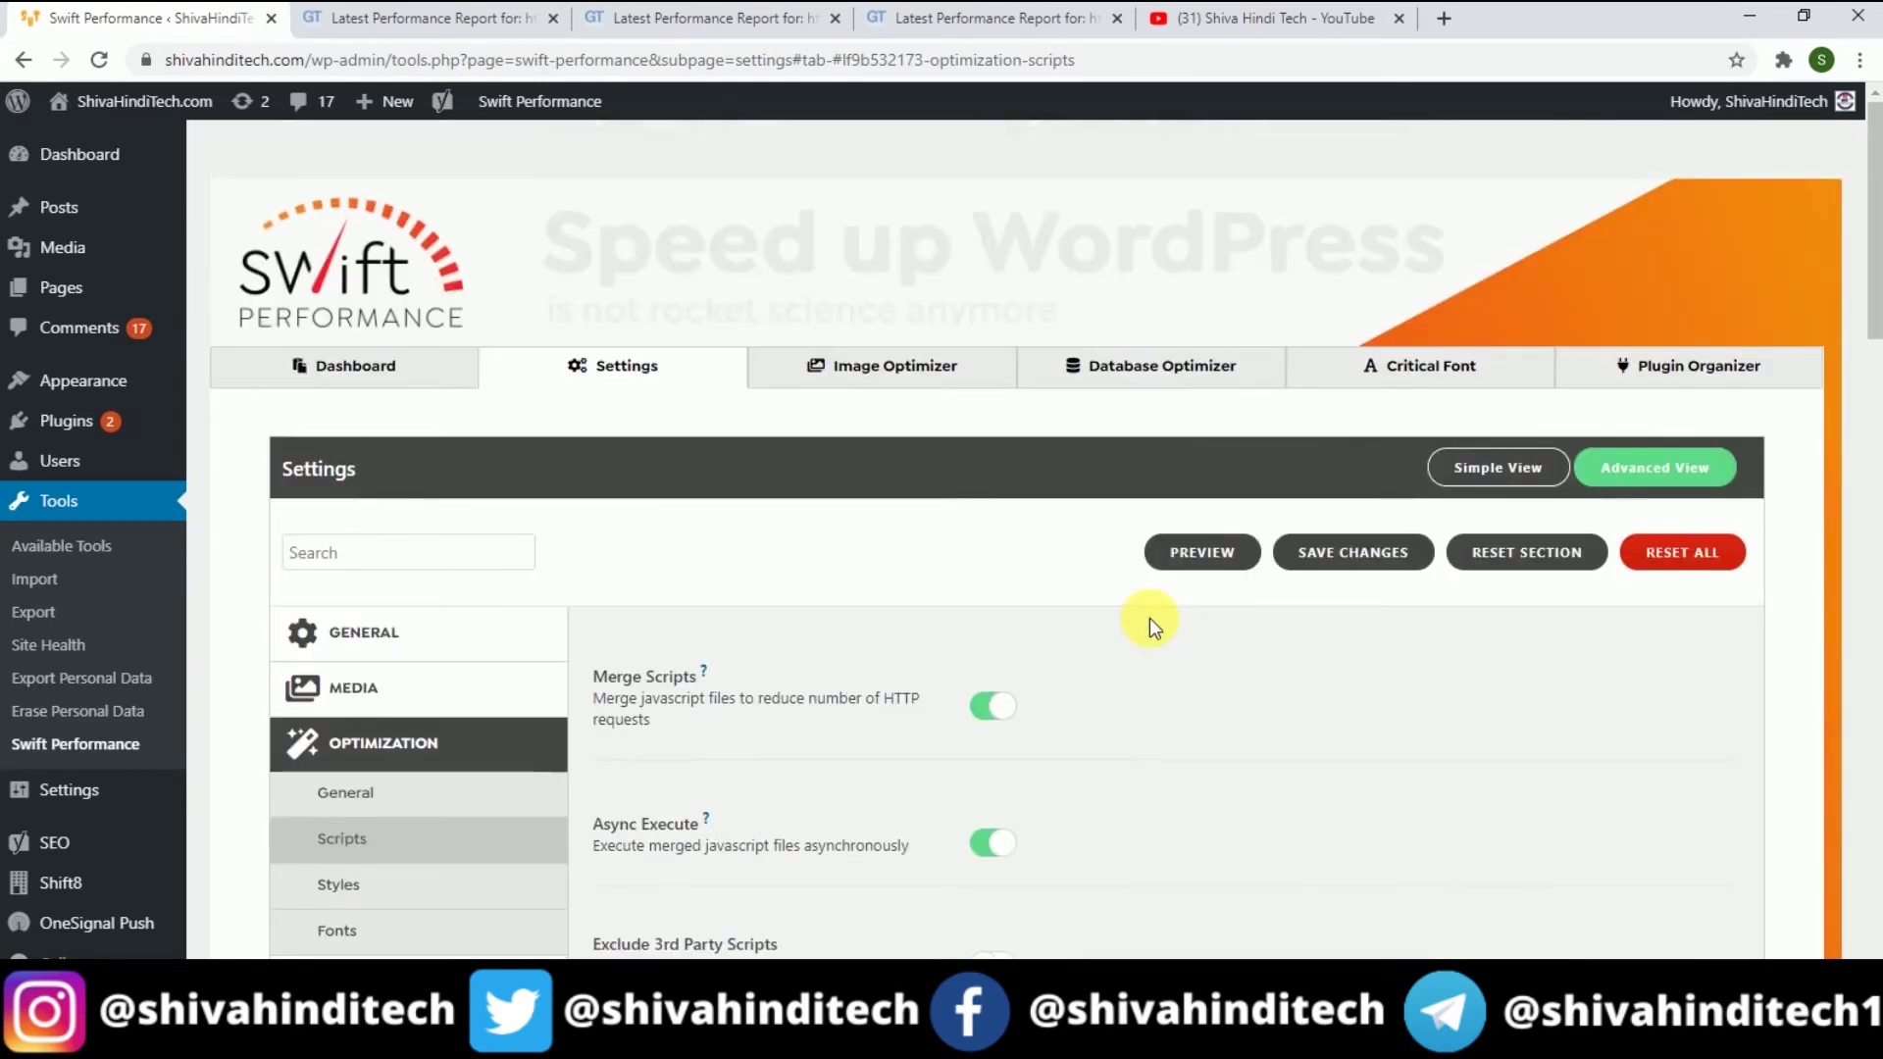
pyautogui.click(1367, 579)
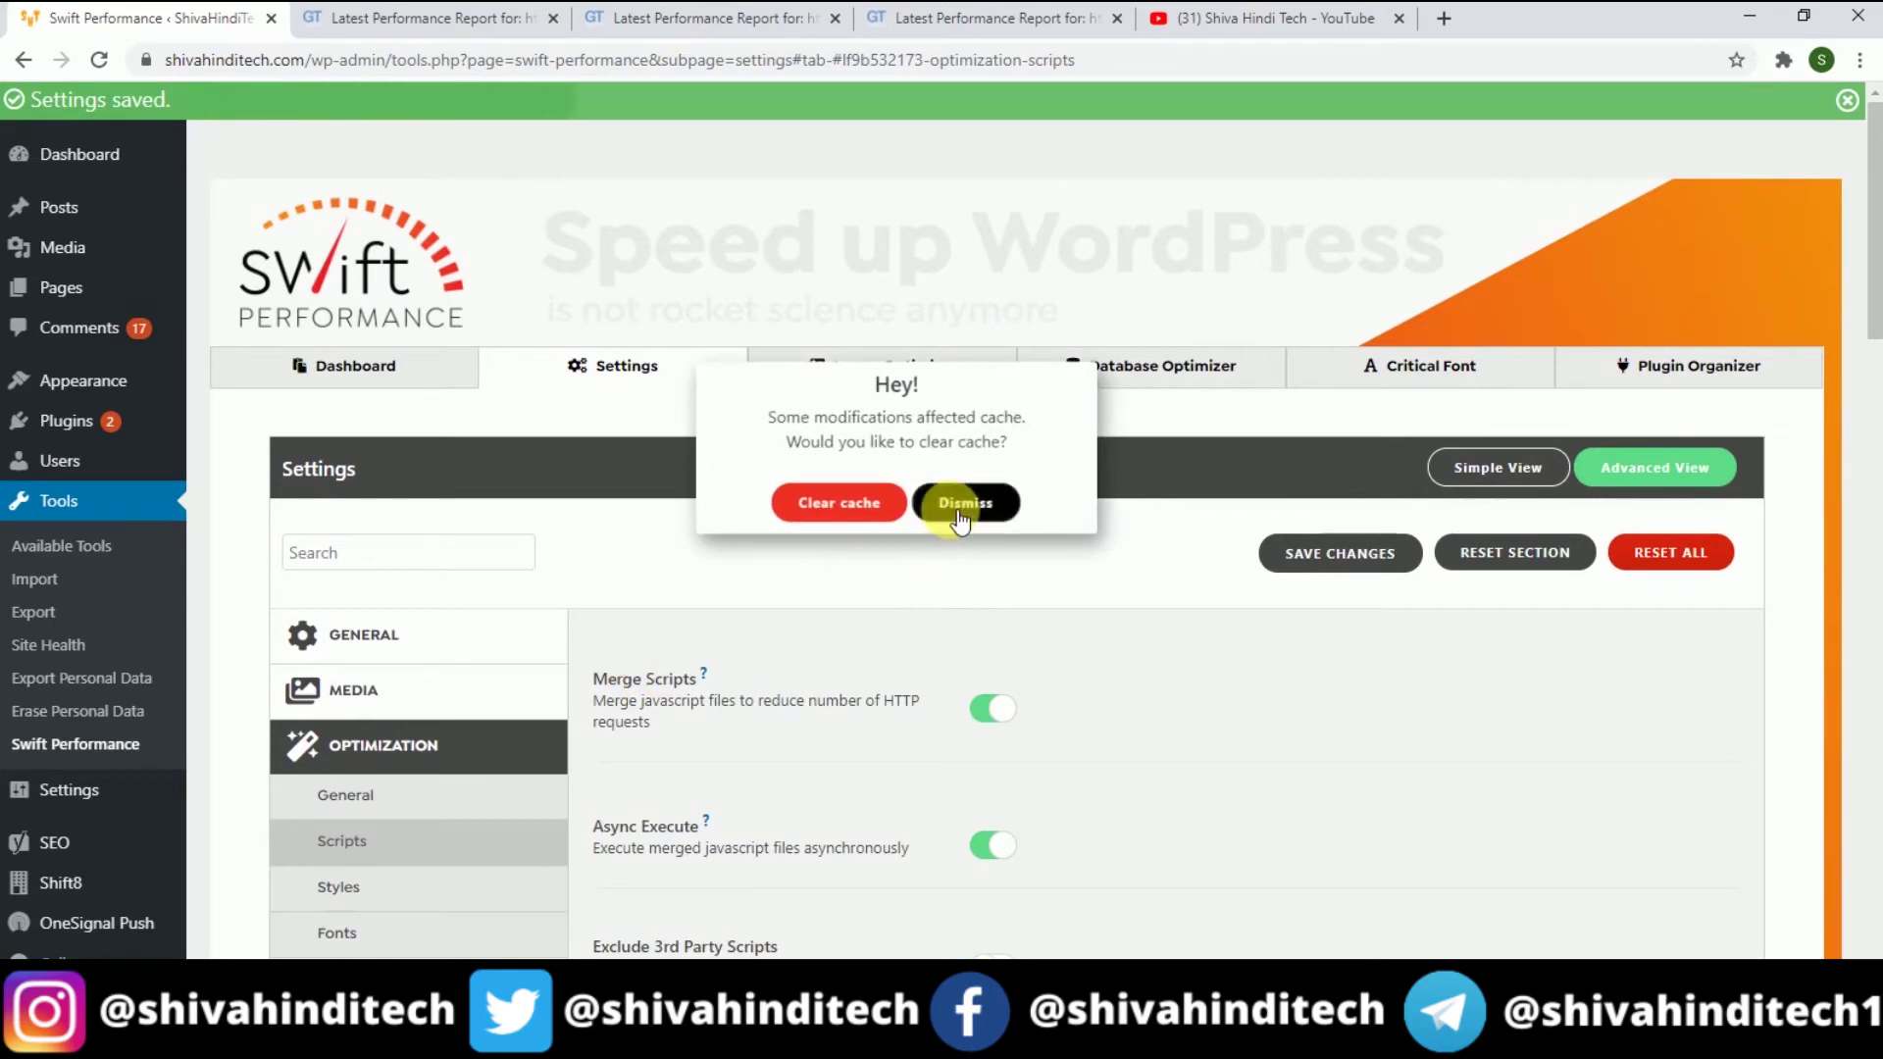
pyautogui.click(947, 505)
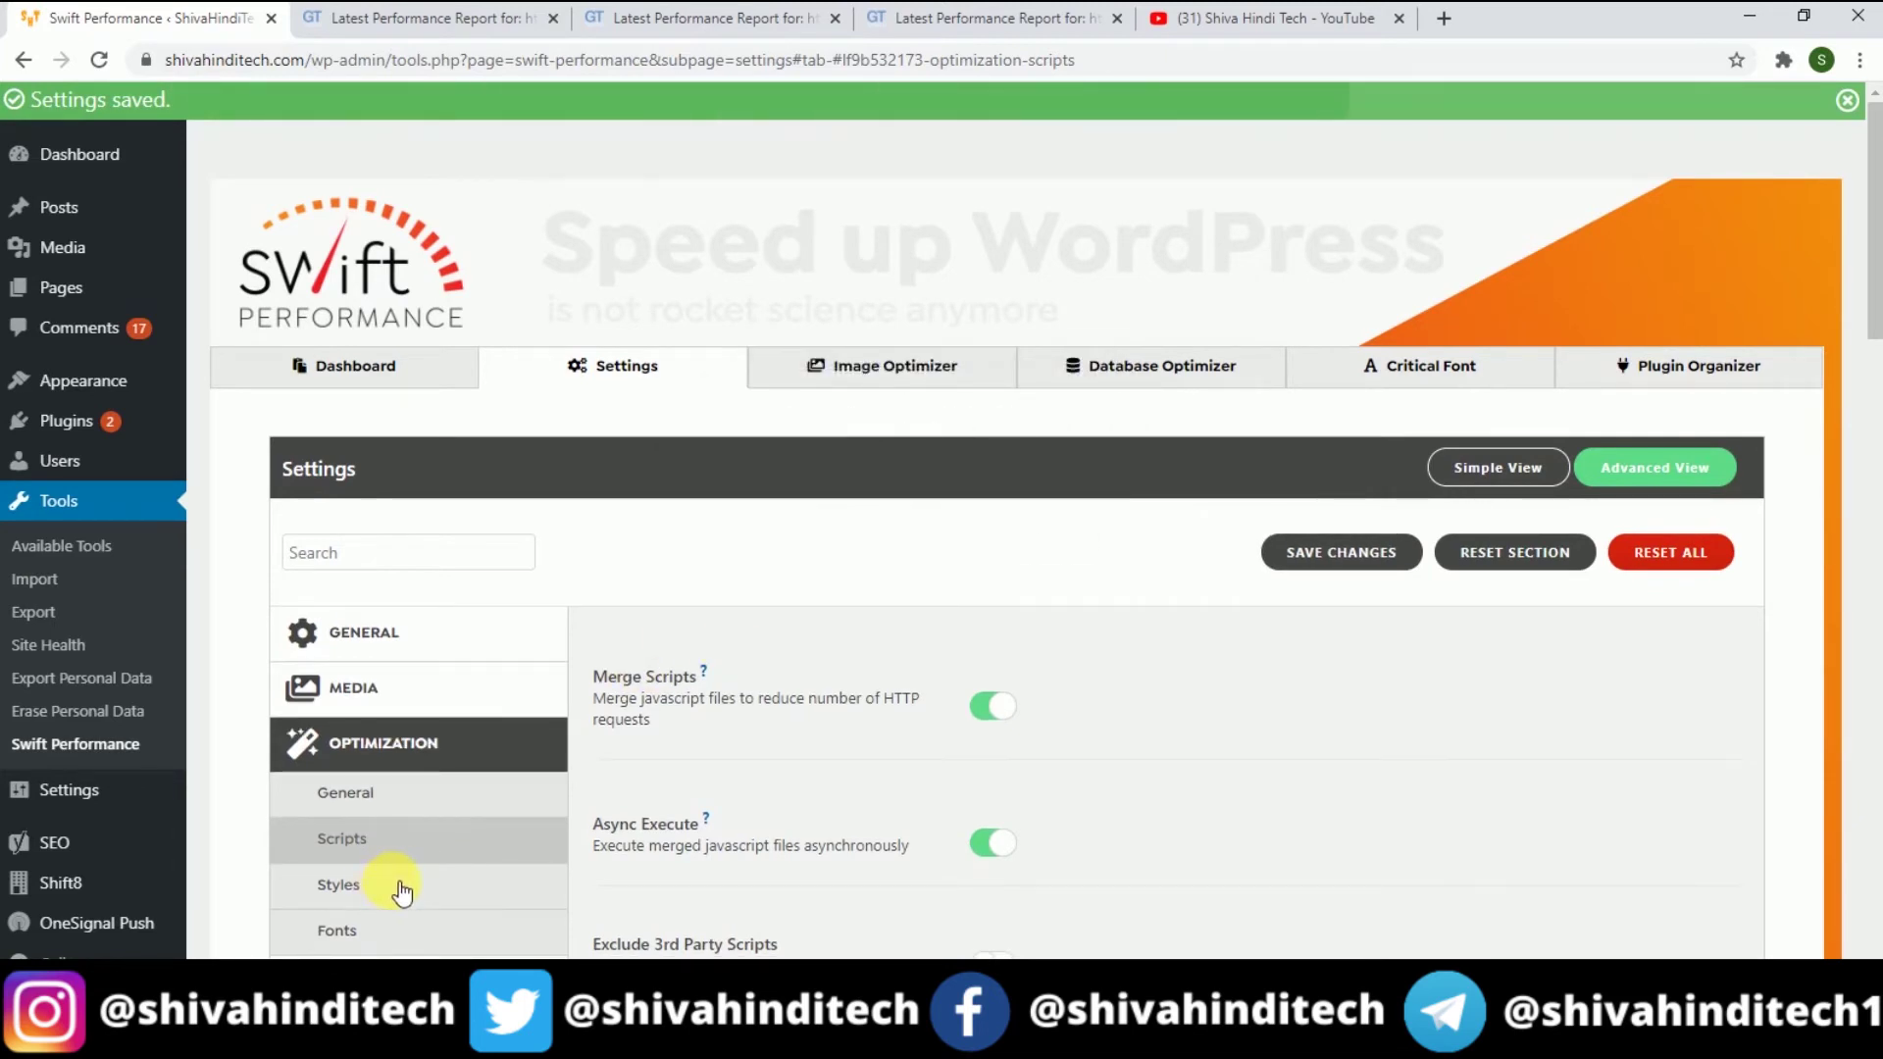
pyautogui.click(424, 881)
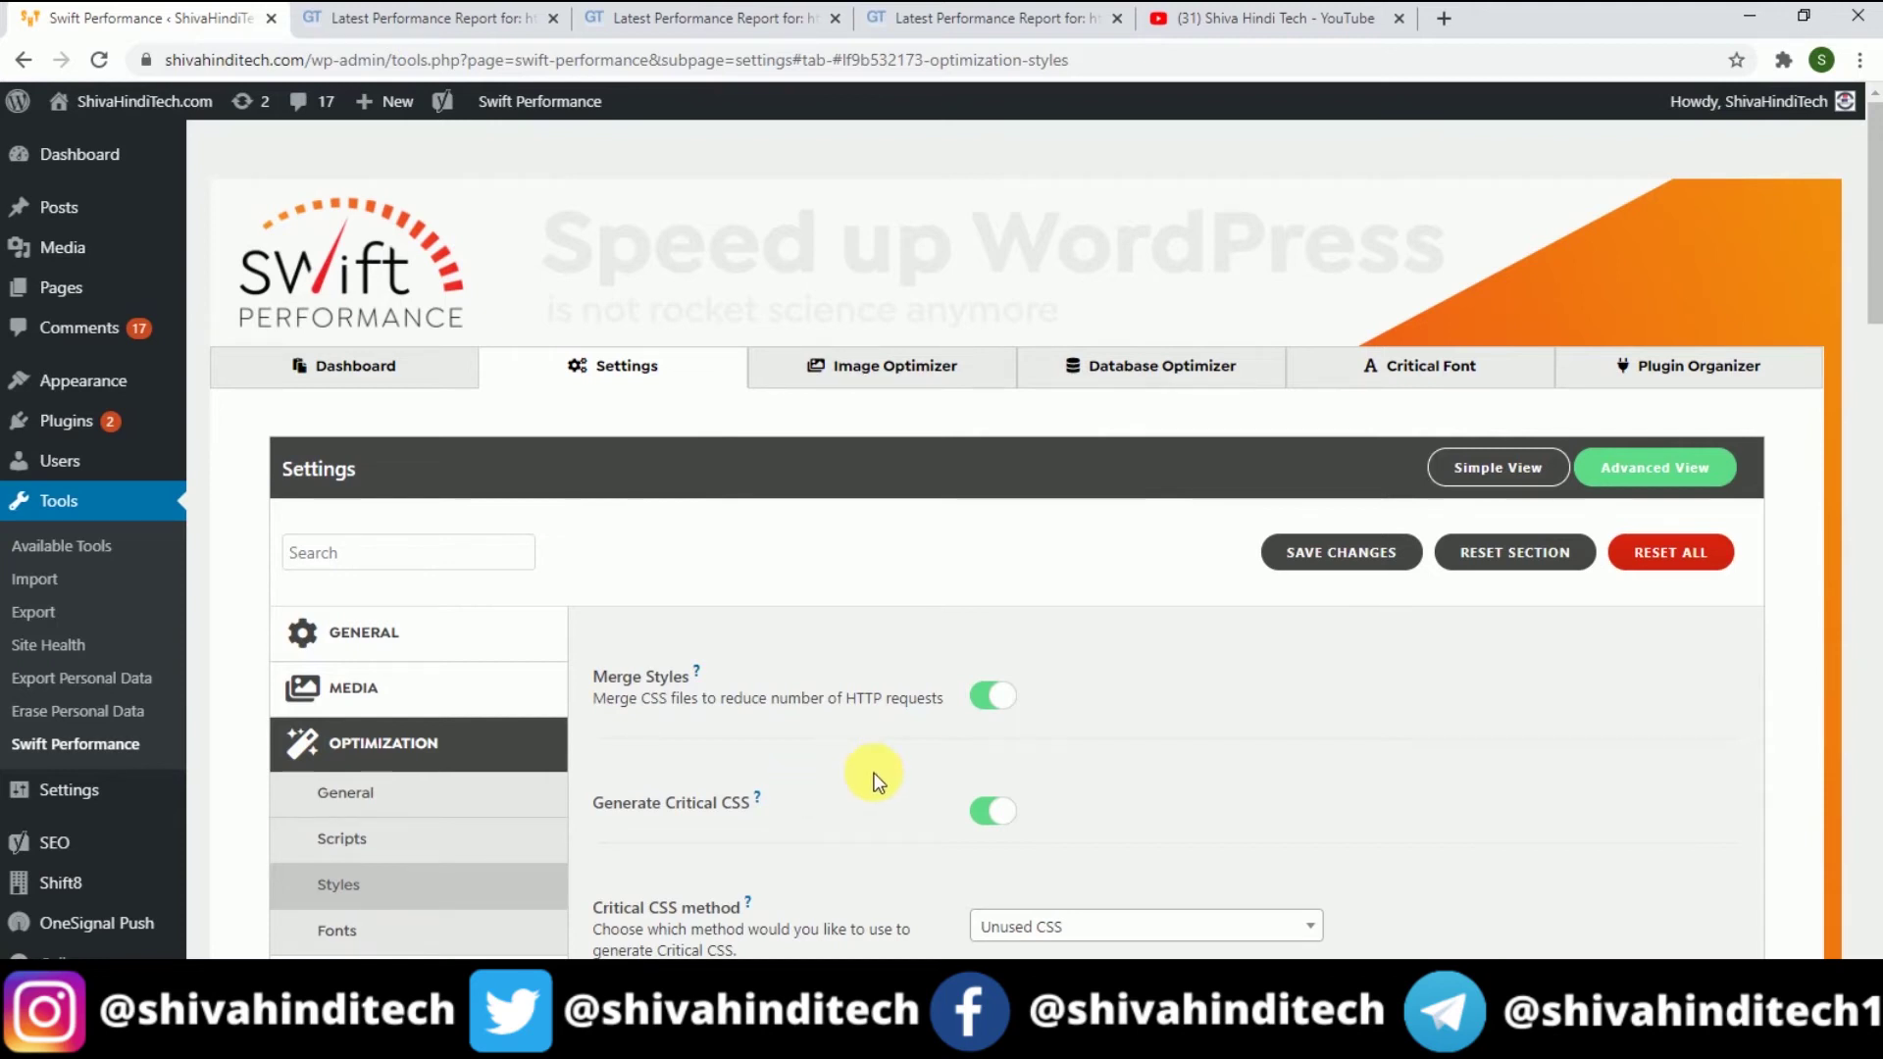
# Turn on Separate Styles and set Minify CSS to Full.
pyautogui.scroll(-1, 870, 778)
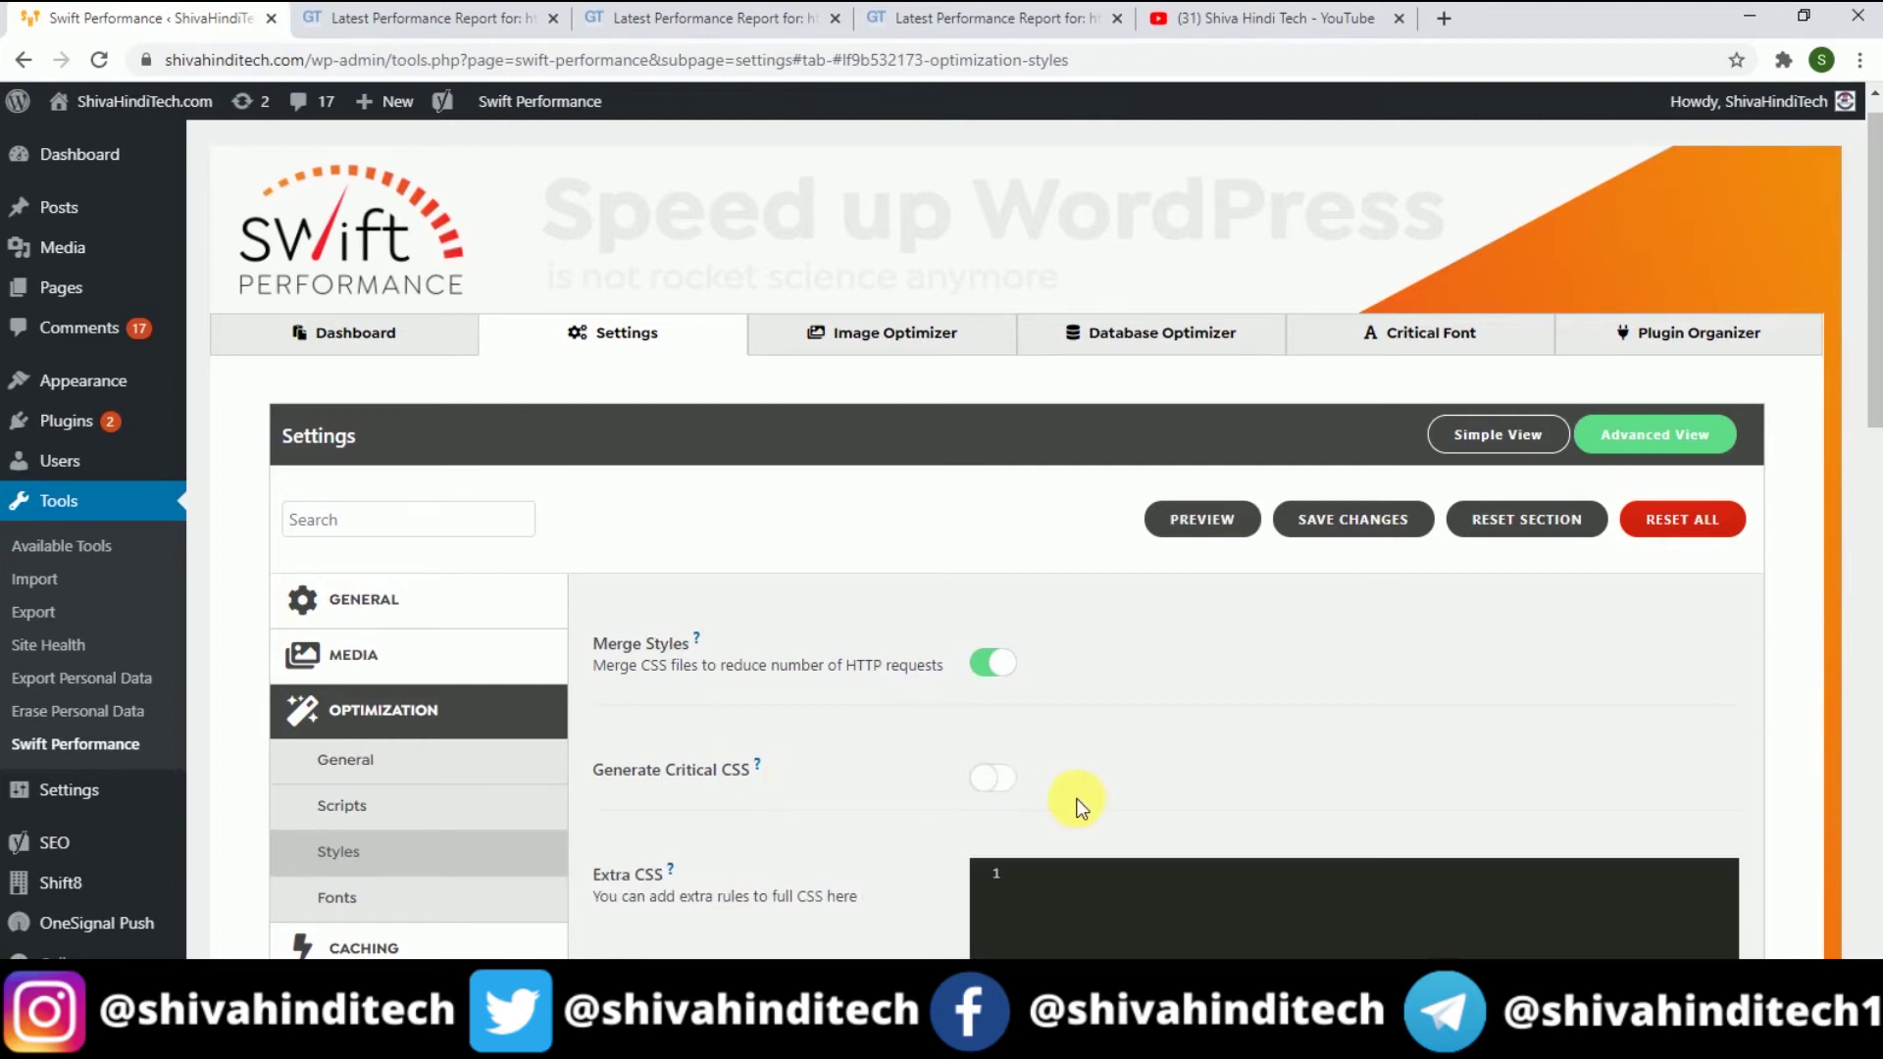
pyautogui.scroll(-4, 1076, 798)
pyautogui.scroll(-1, 1076, 799)
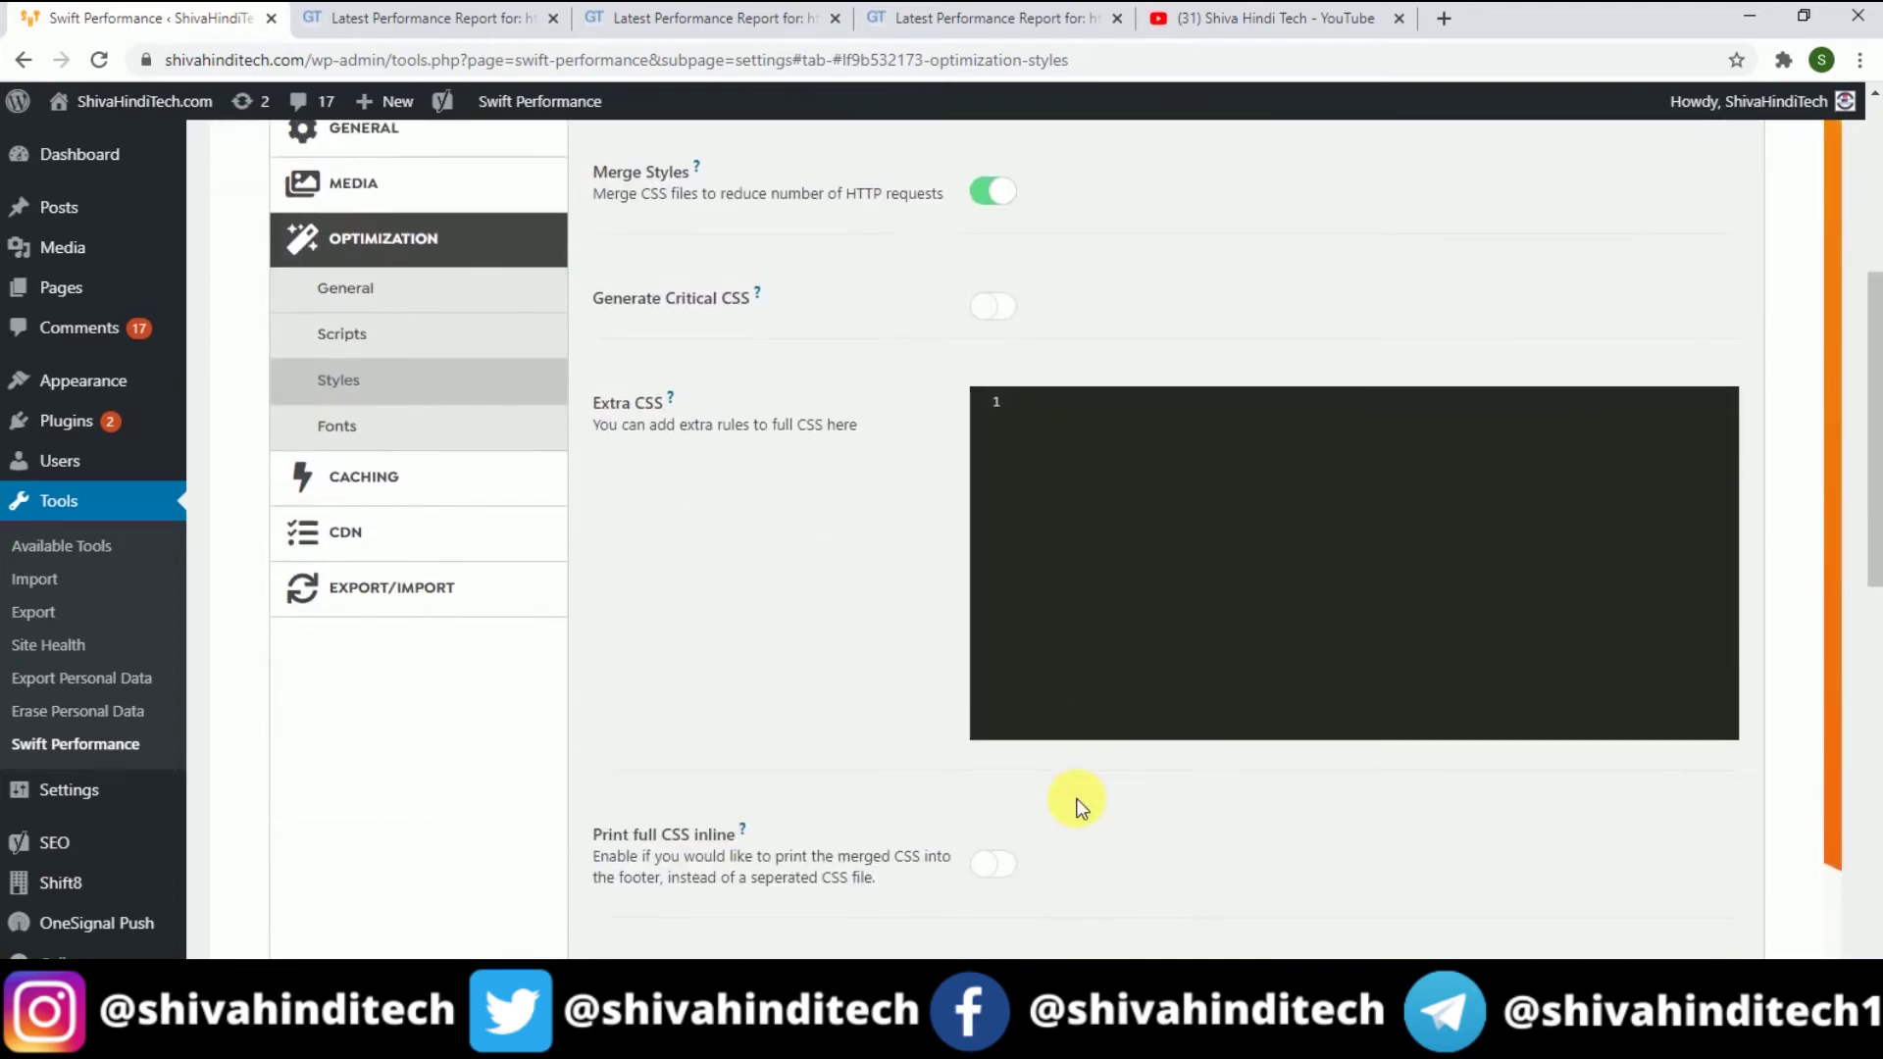
pyautogui.scroll(-2, 993, 803)
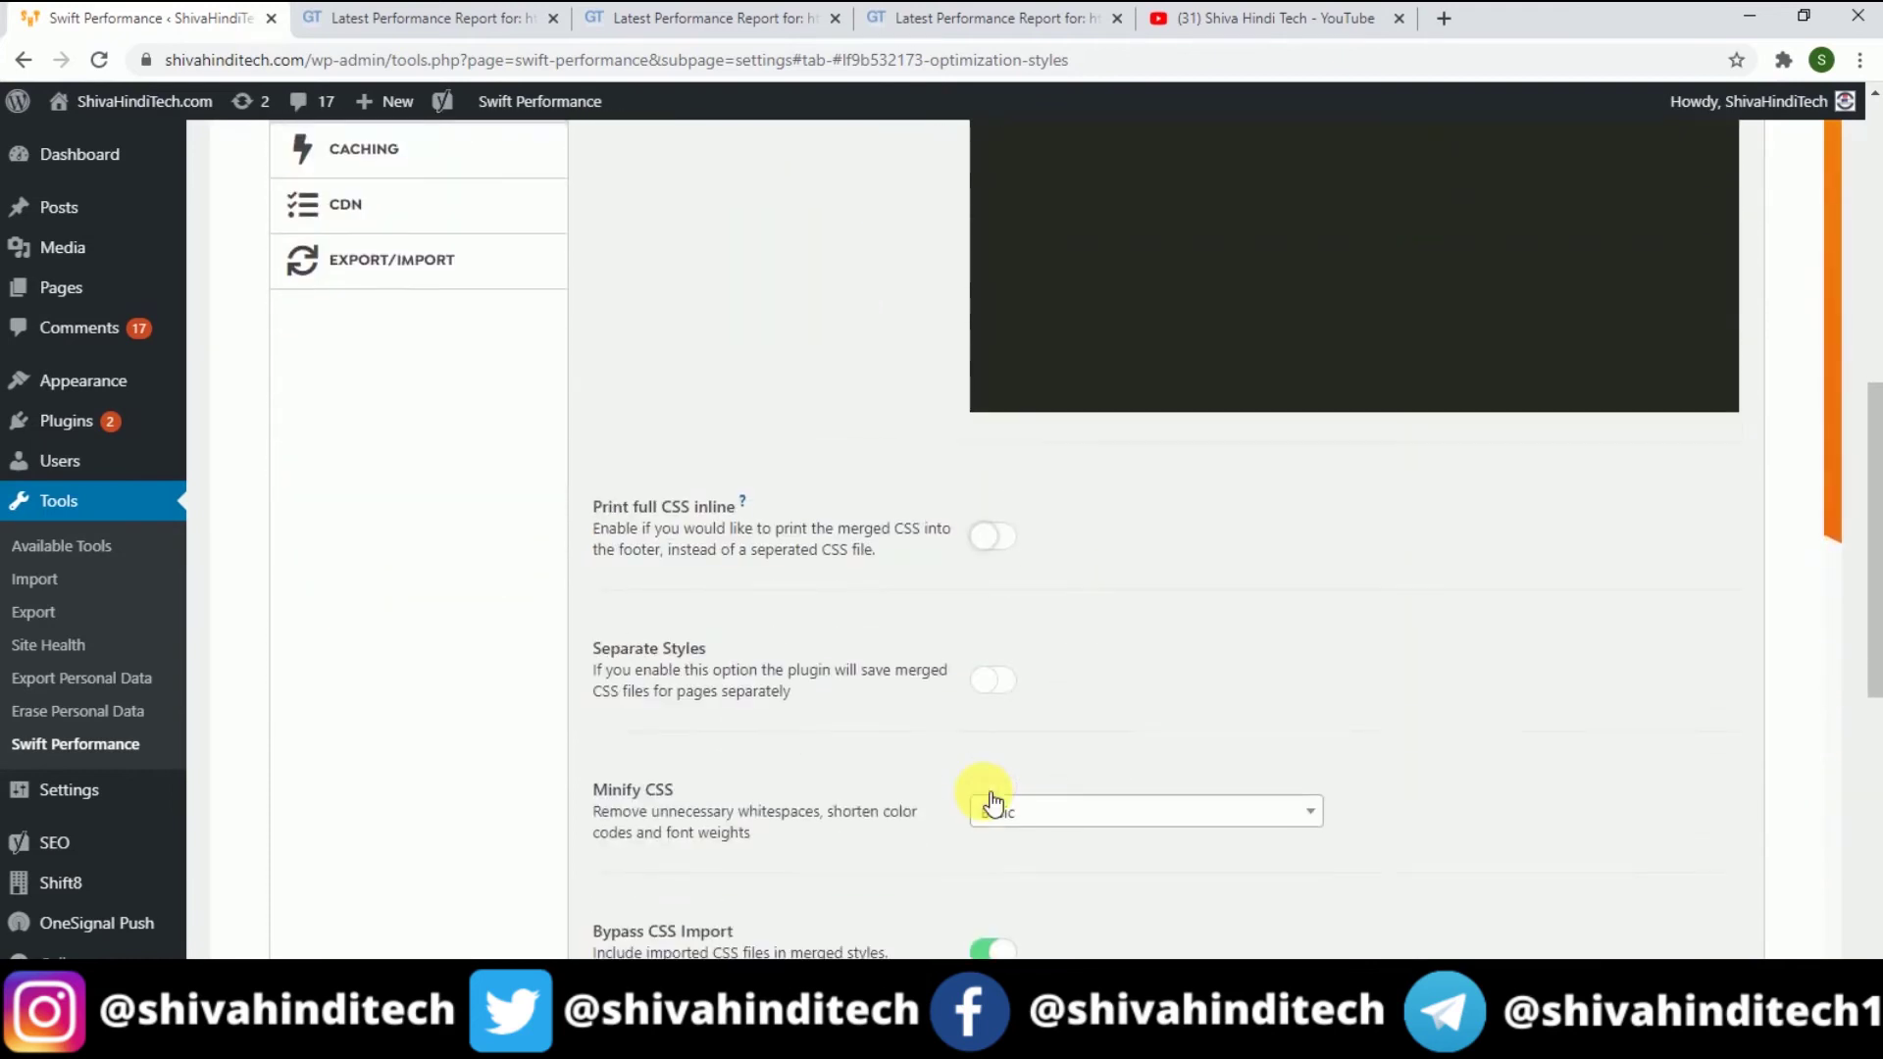
pyautogui.click(1000, 684)
pyautogui.scroll(-1, 1001, 681)
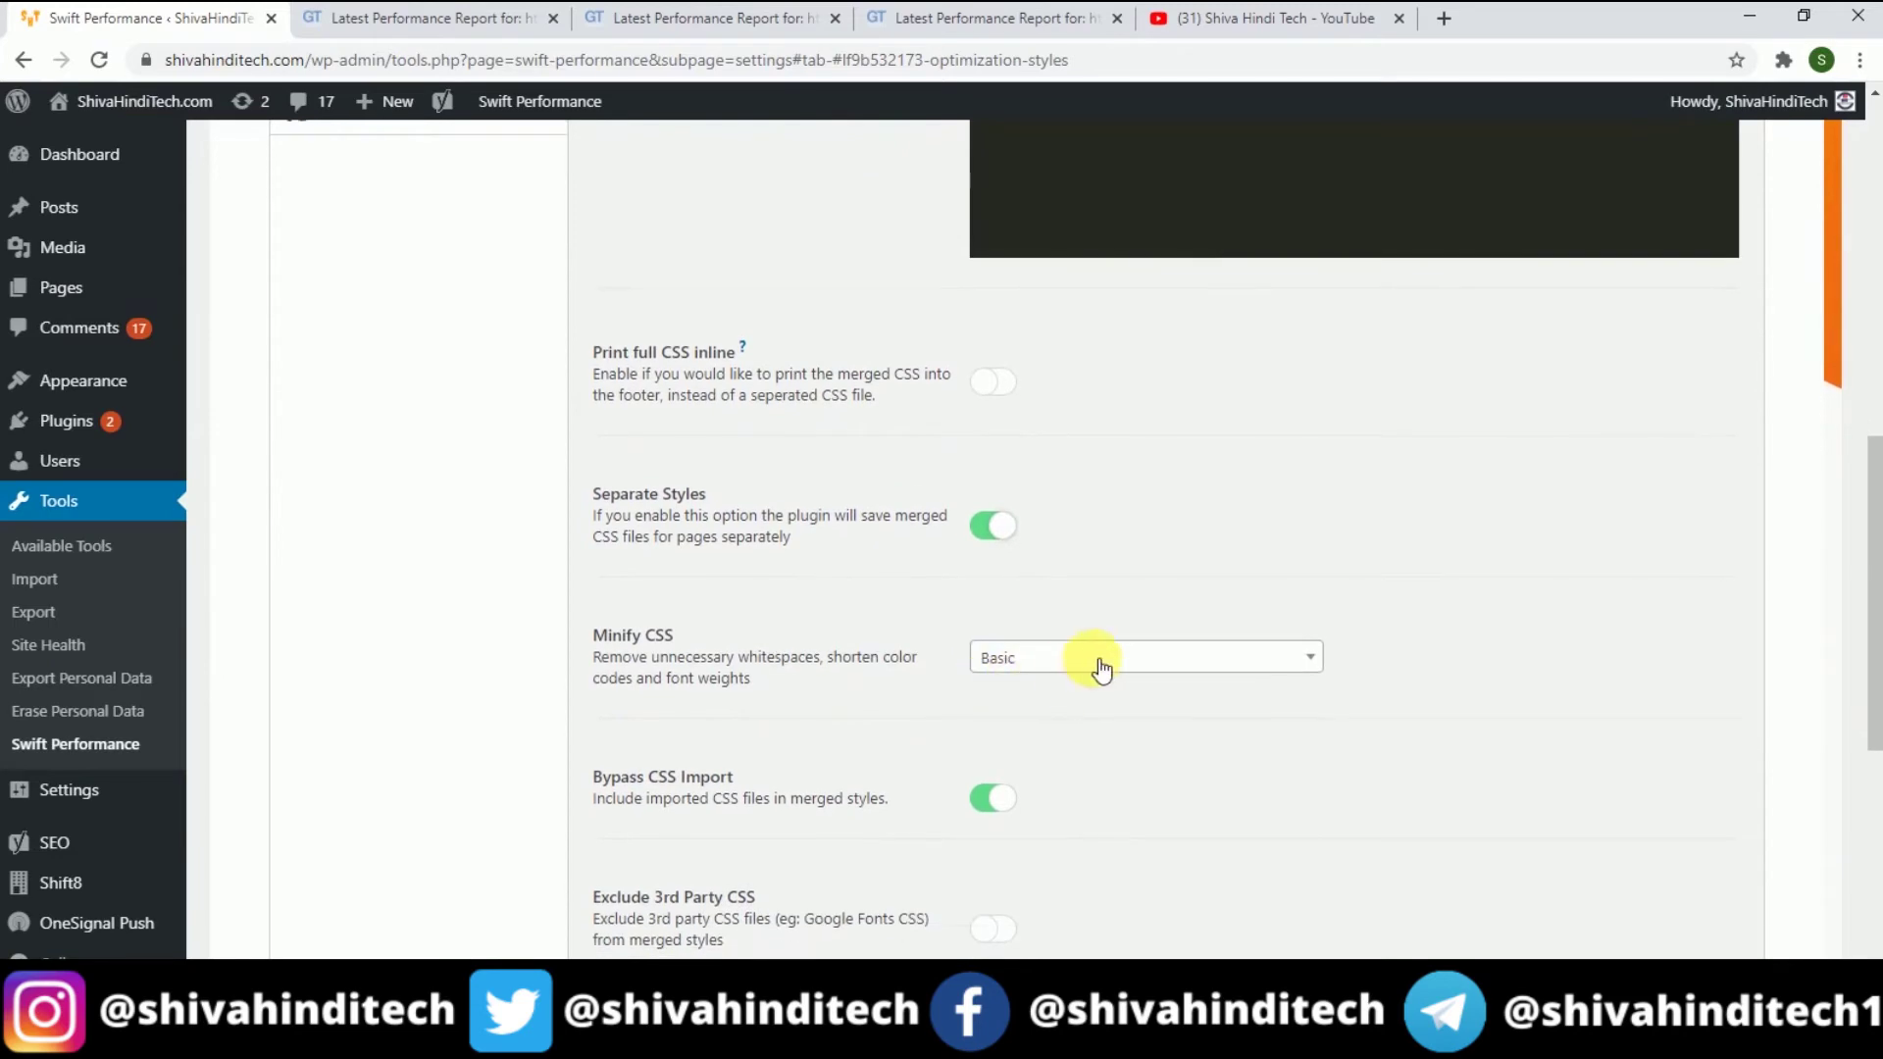
pyautogui.click(1107, 677)
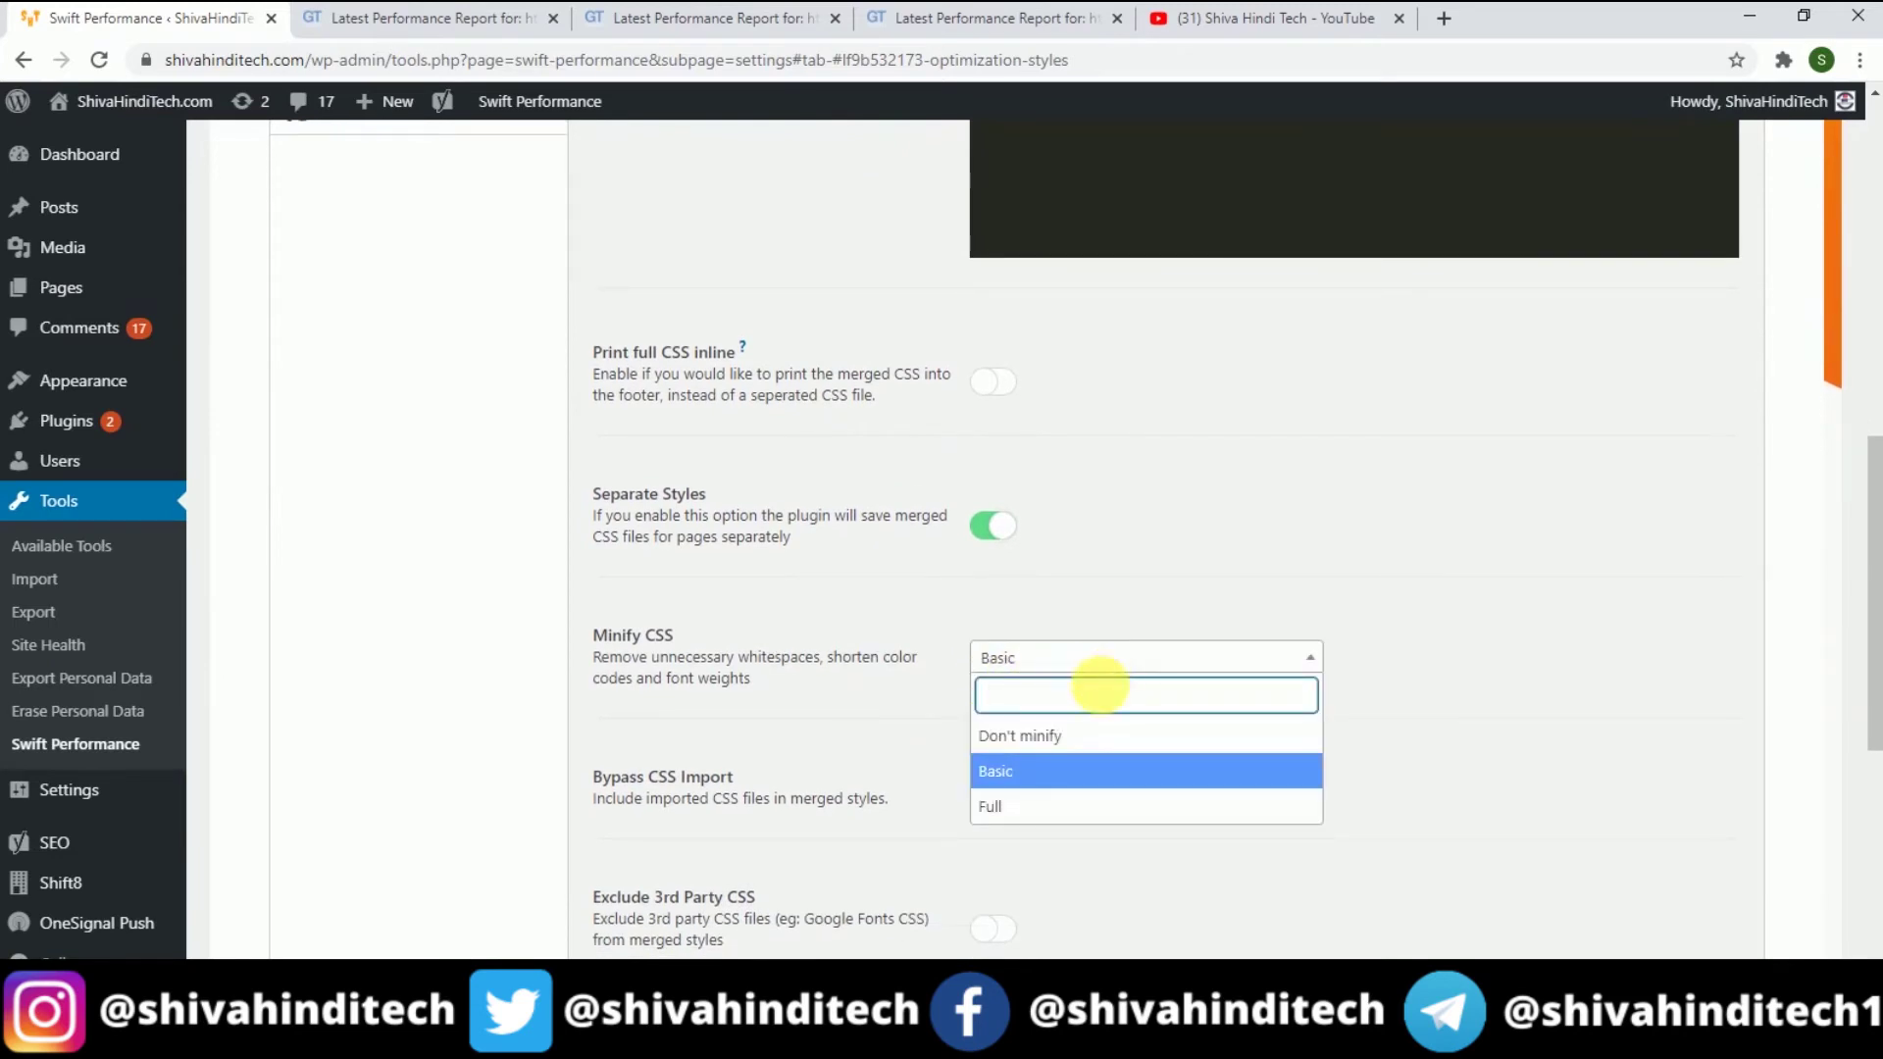
pyautogui.click(1102, 809)
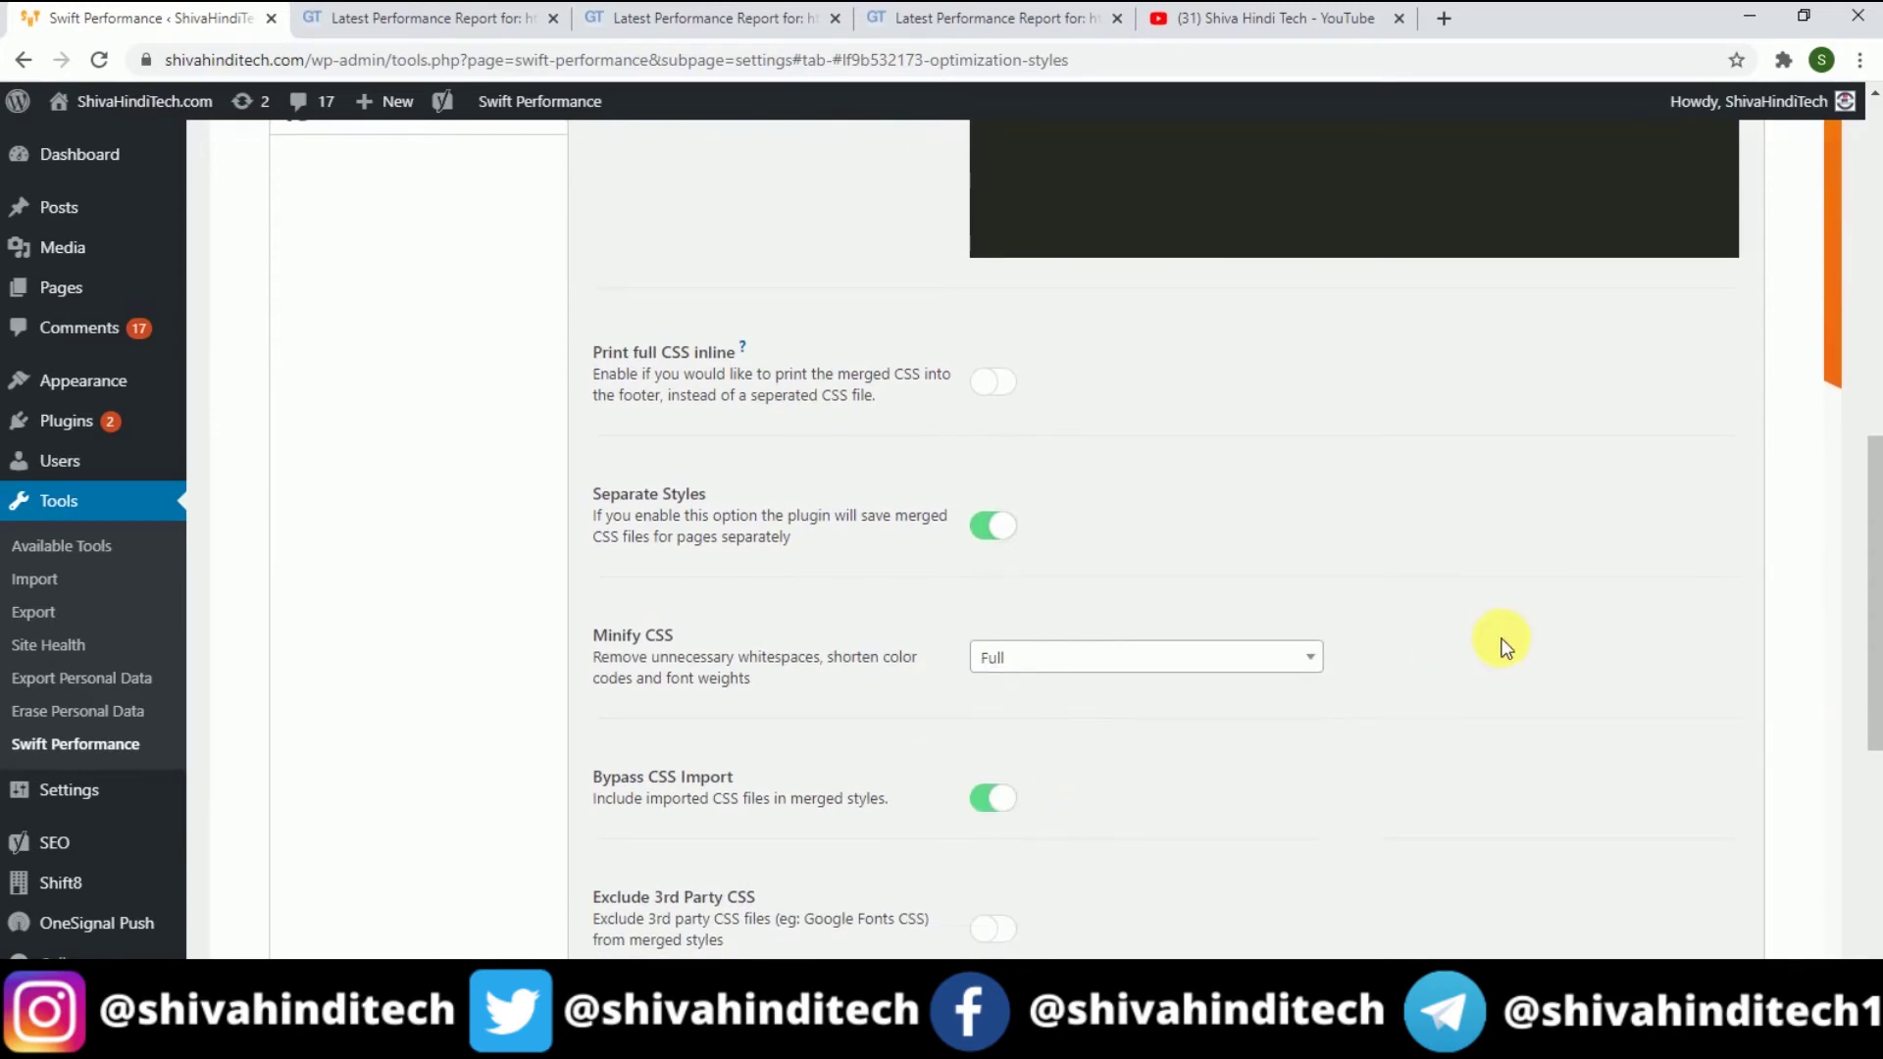
# Save the Styles settings, declining to clear the cache.
pyautogui.scroll(-1, 1506, 647)
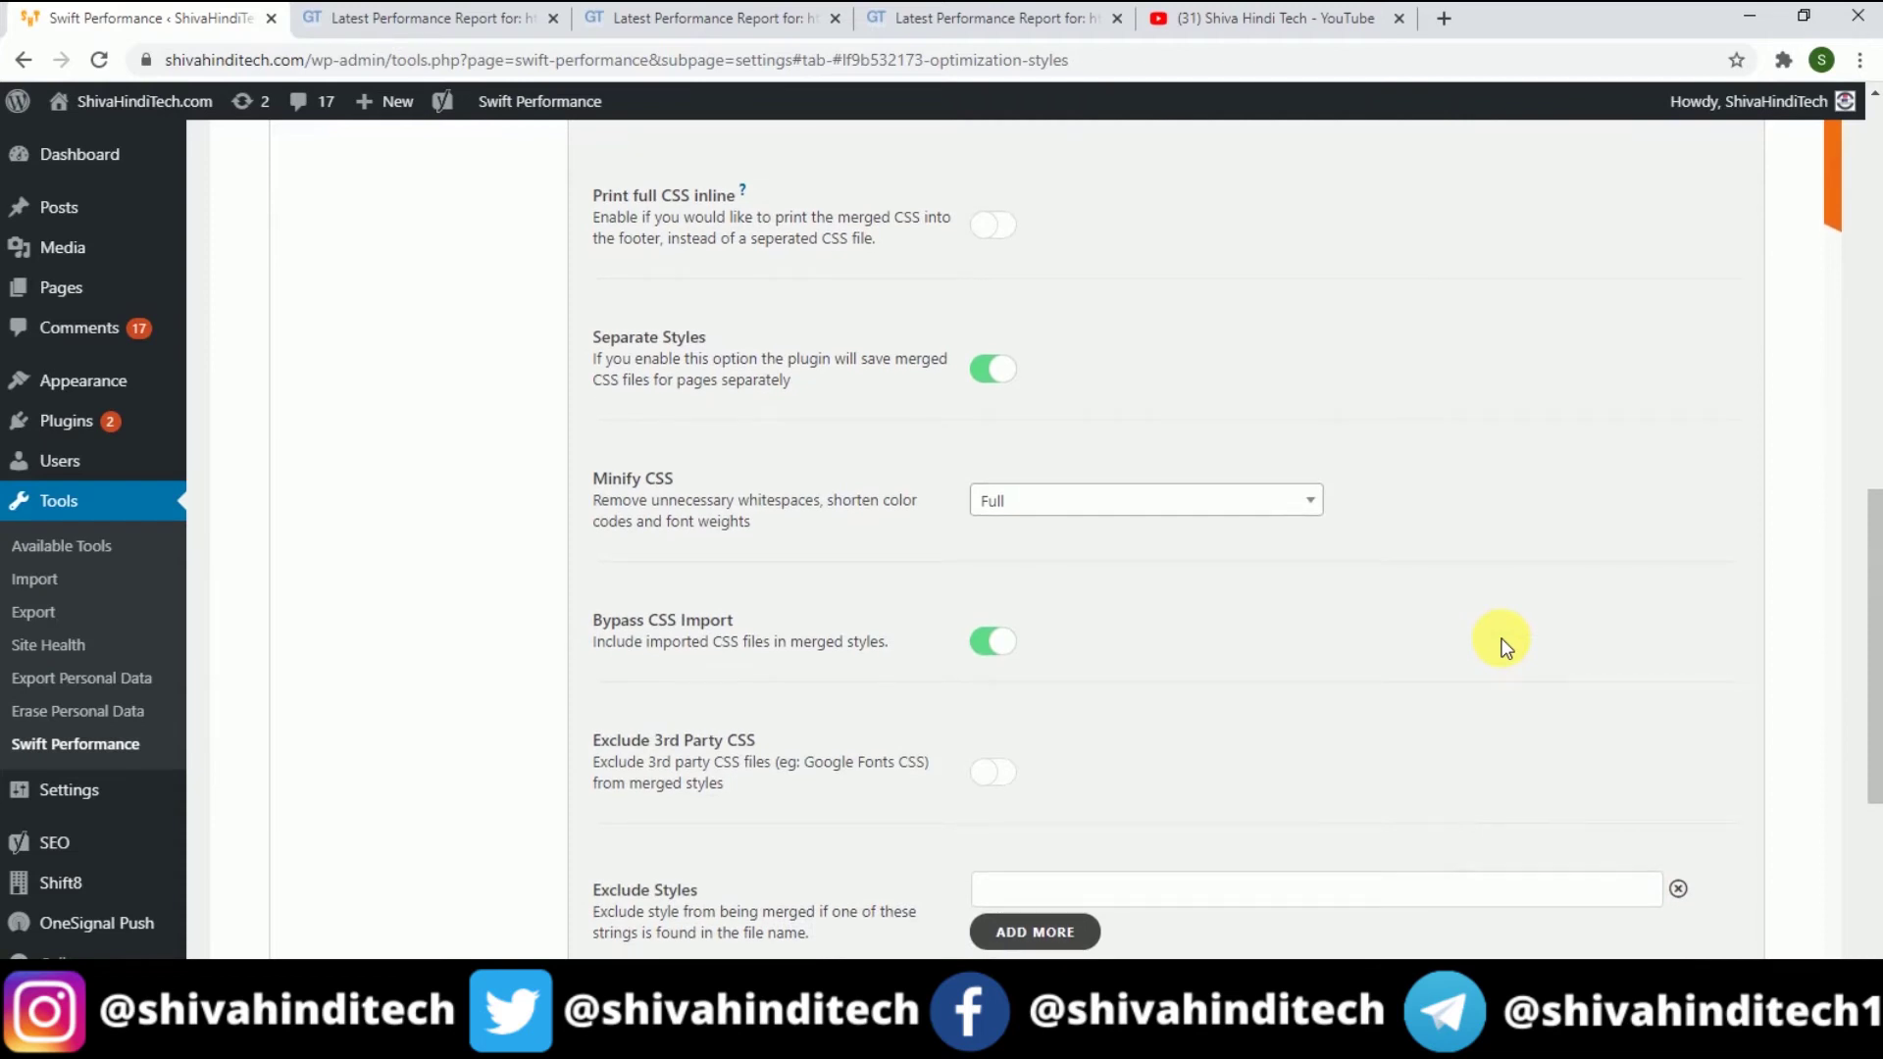
pyautogui.scroll(-1, 1502, 643)
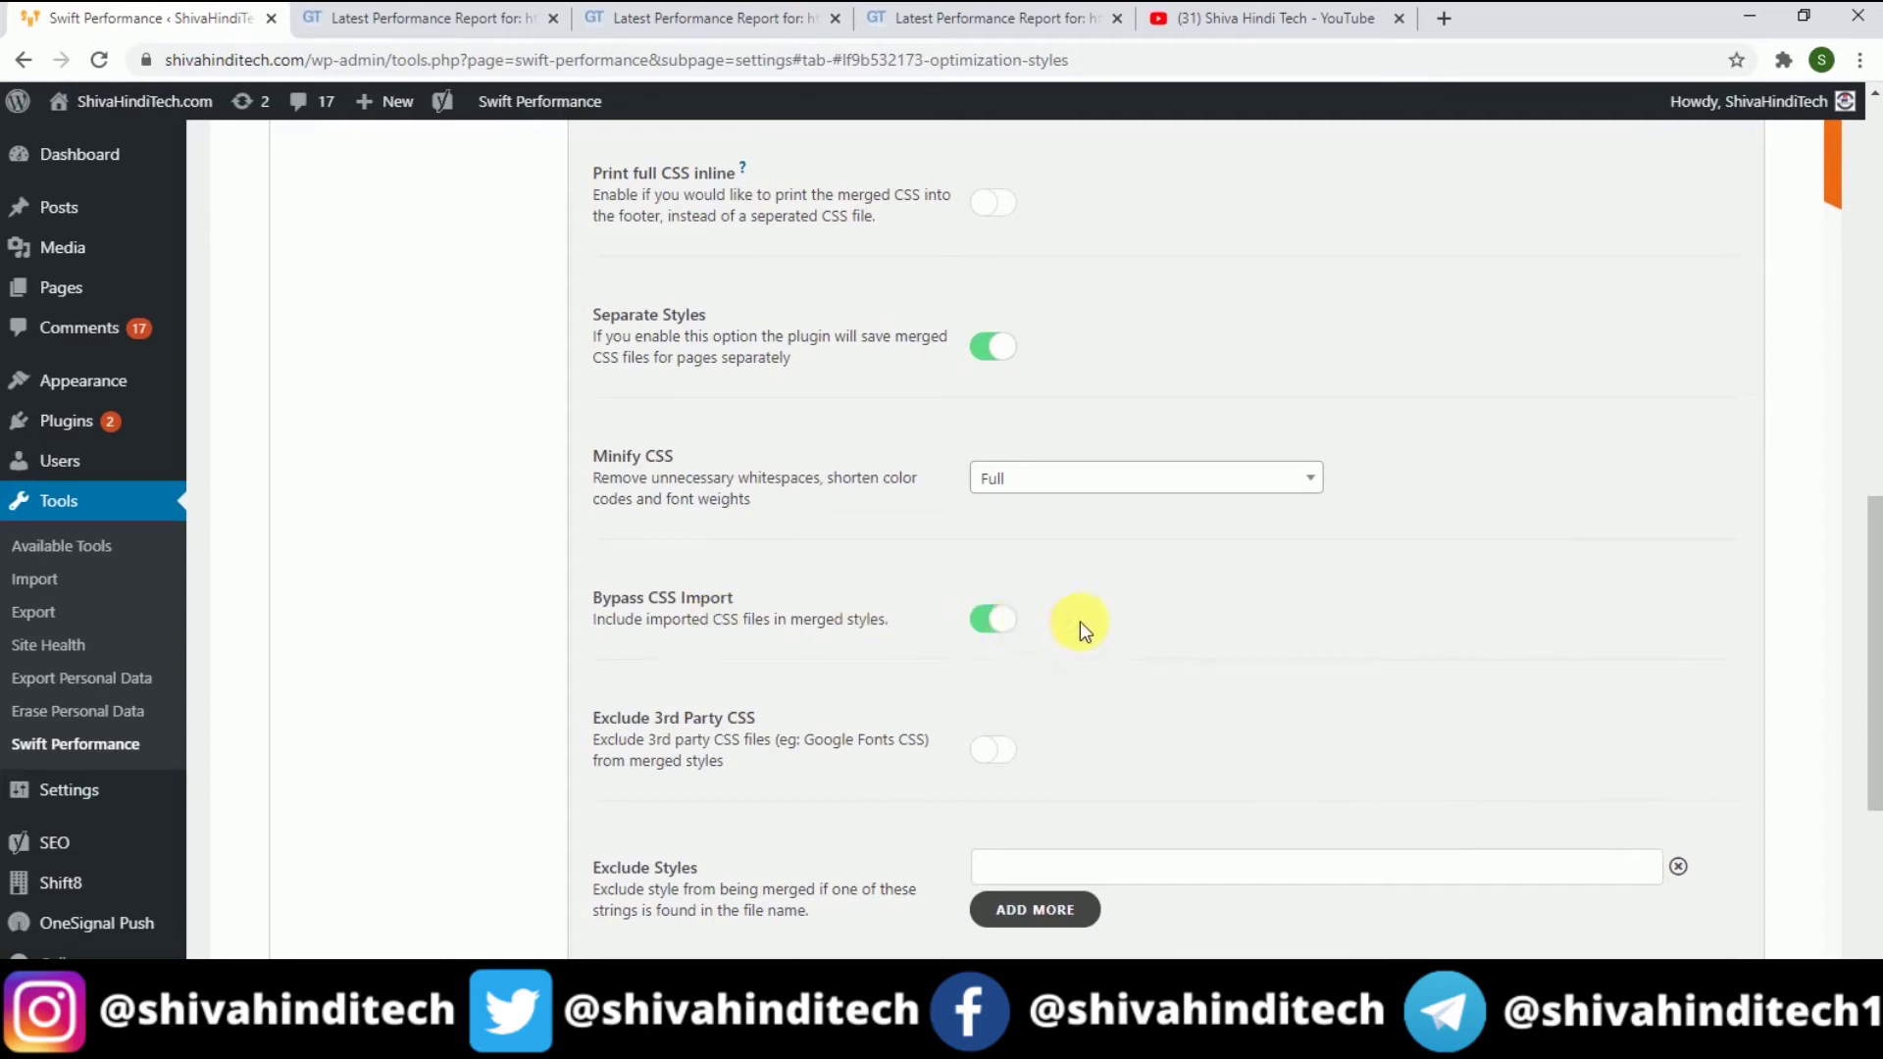
pyautogui.scroll(-2, 912, 715)
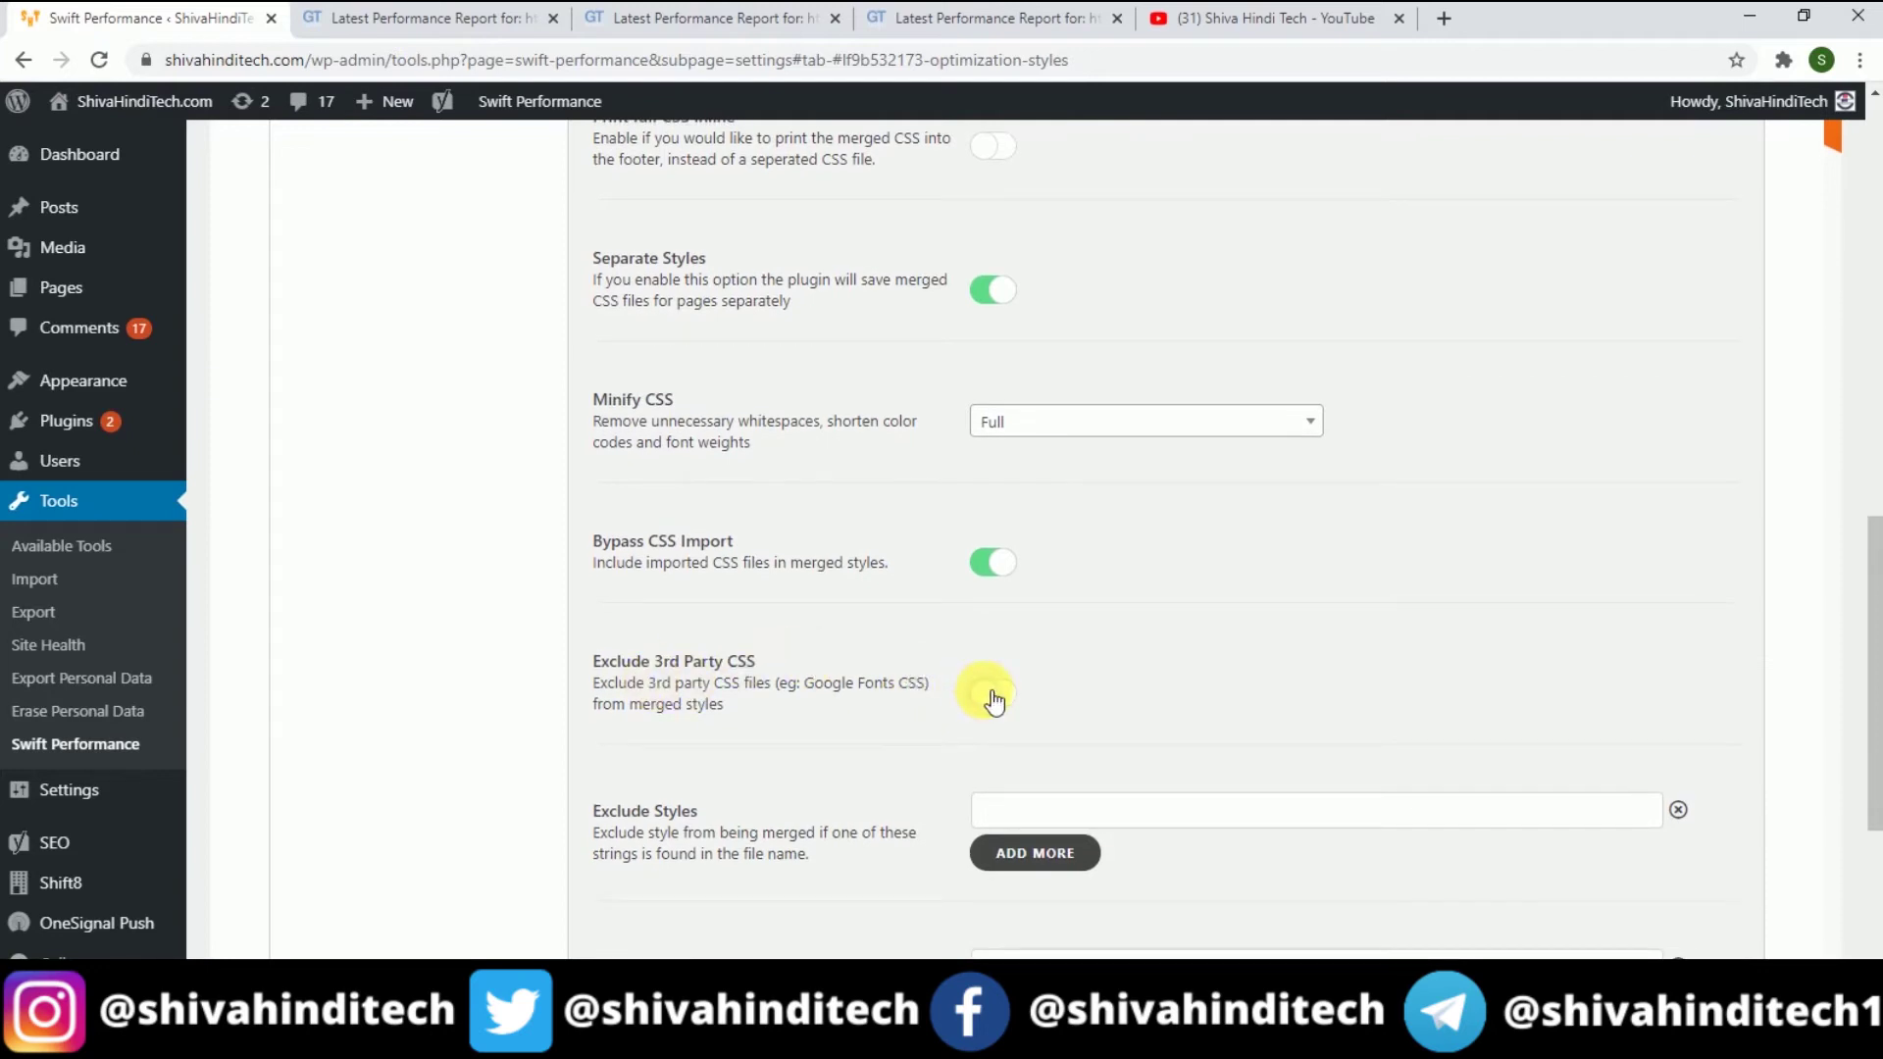
pyautogui.scroll(-5, 993, 699)
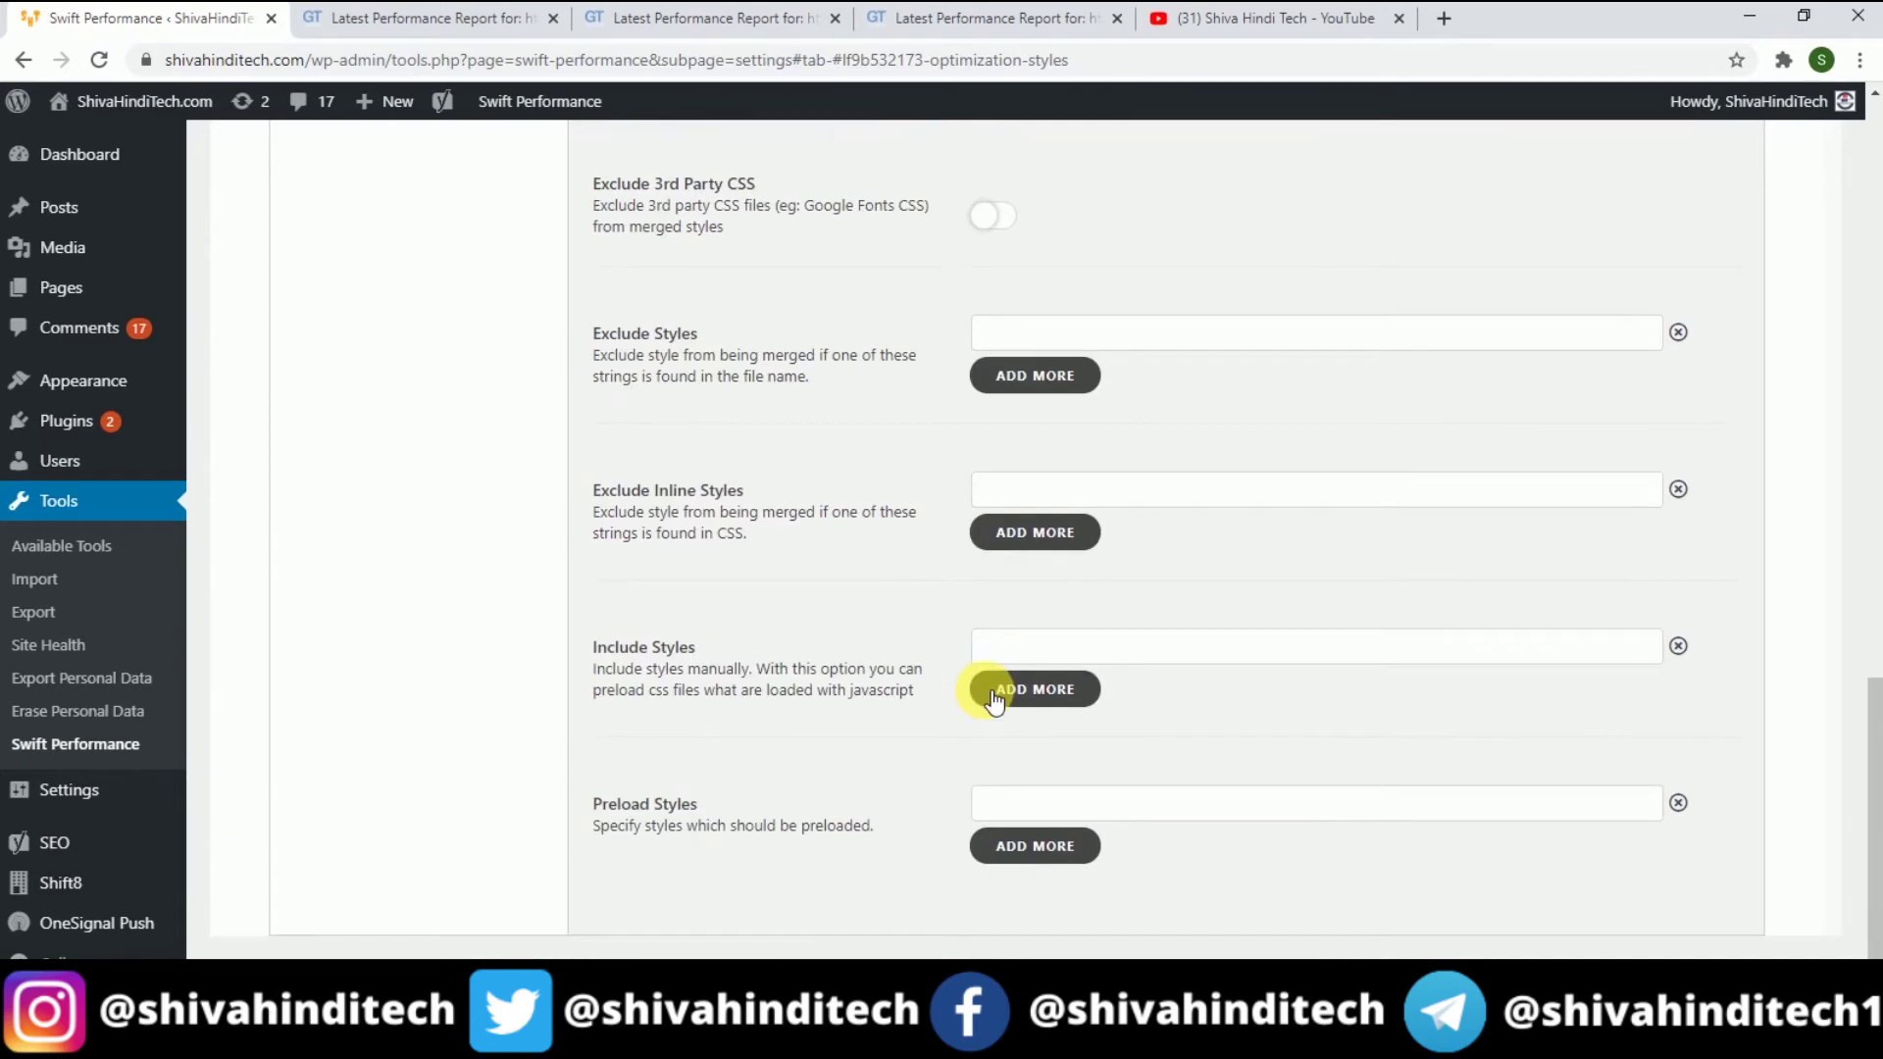
pyautogui.scroll(15, 991, 696)
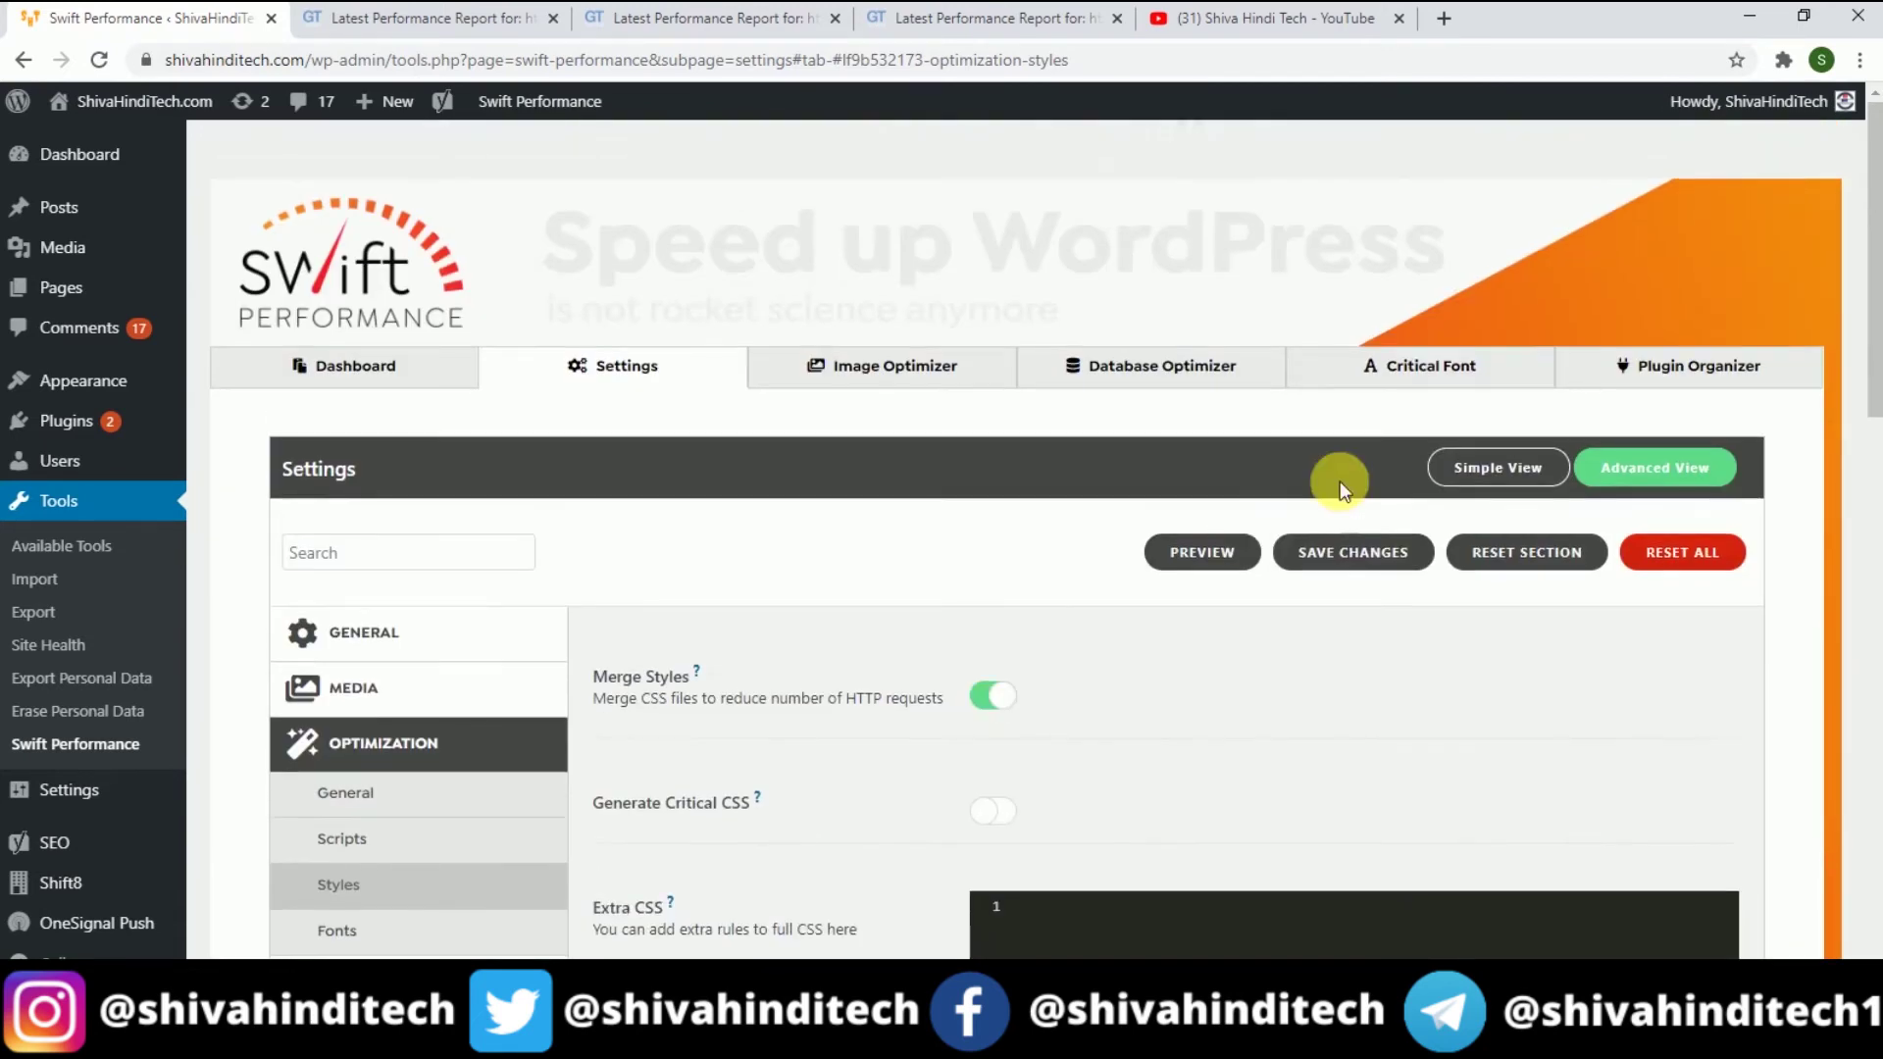
pyautogui.click(1370, 557)
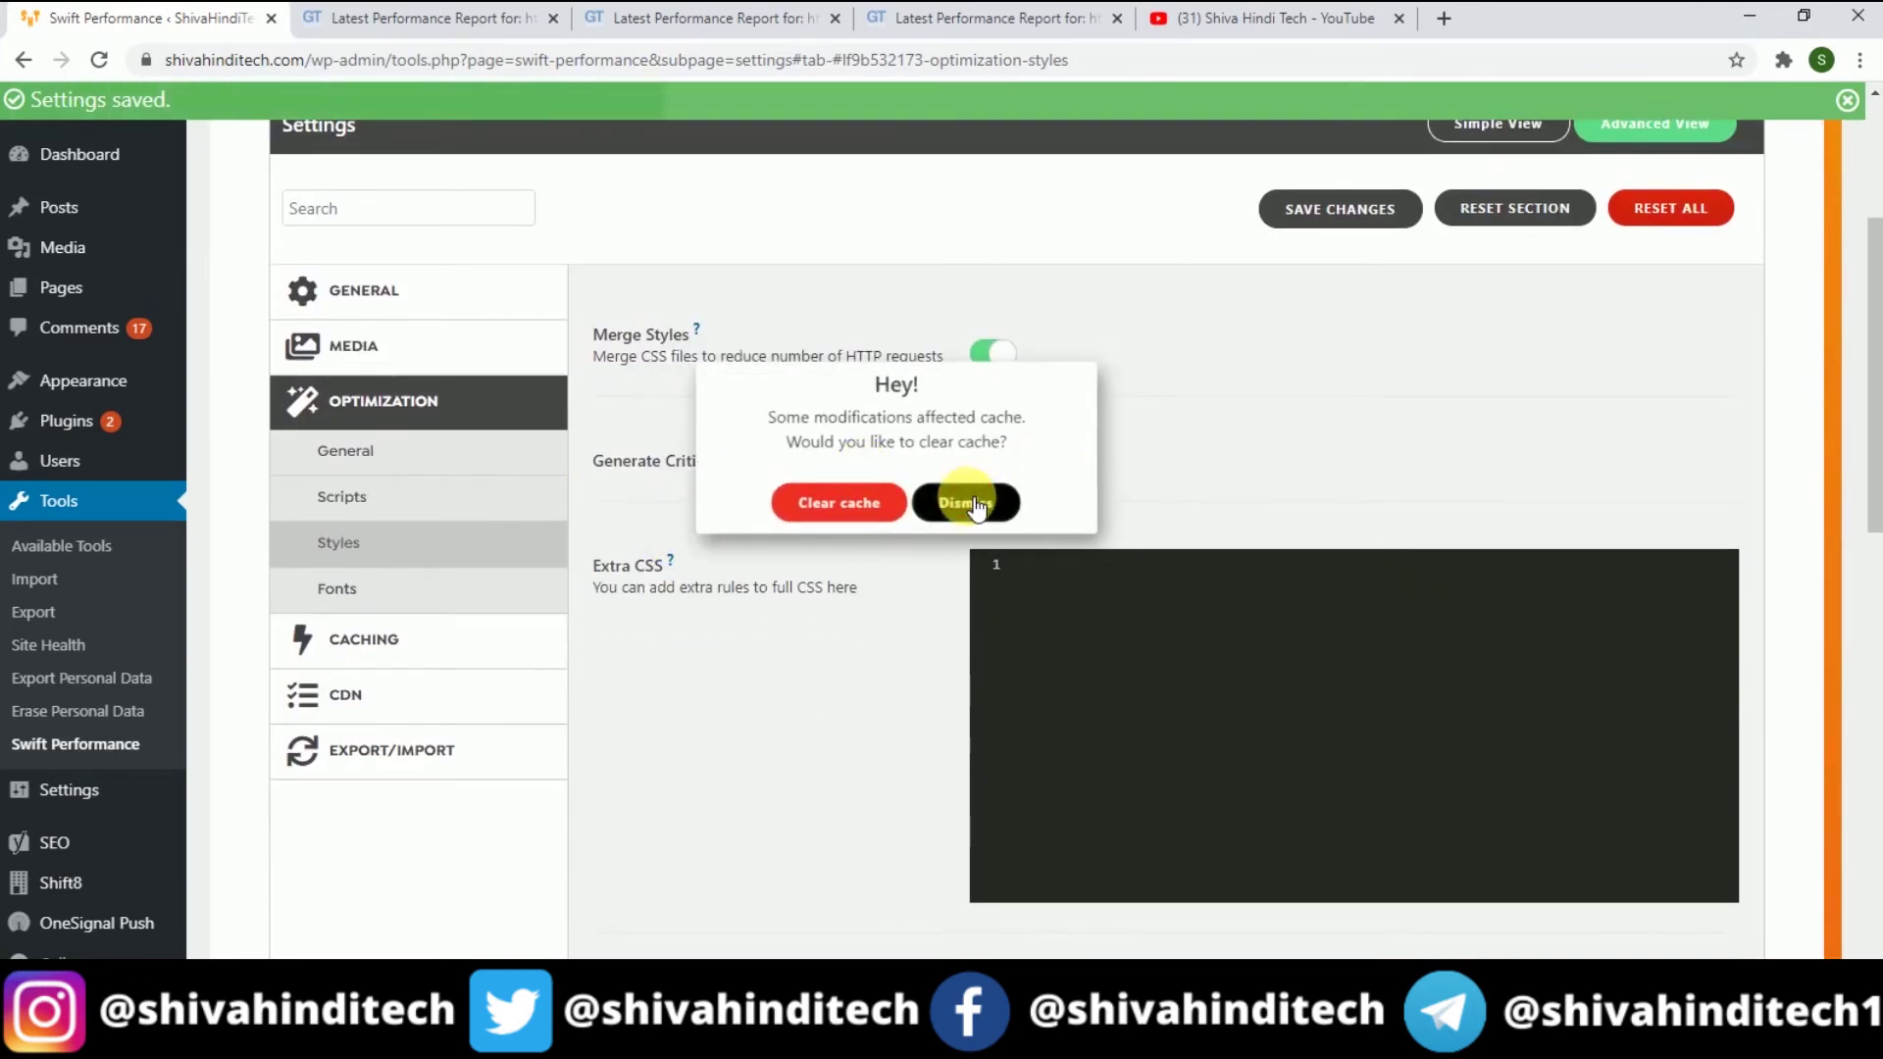
pyautogui.click(966, 502)
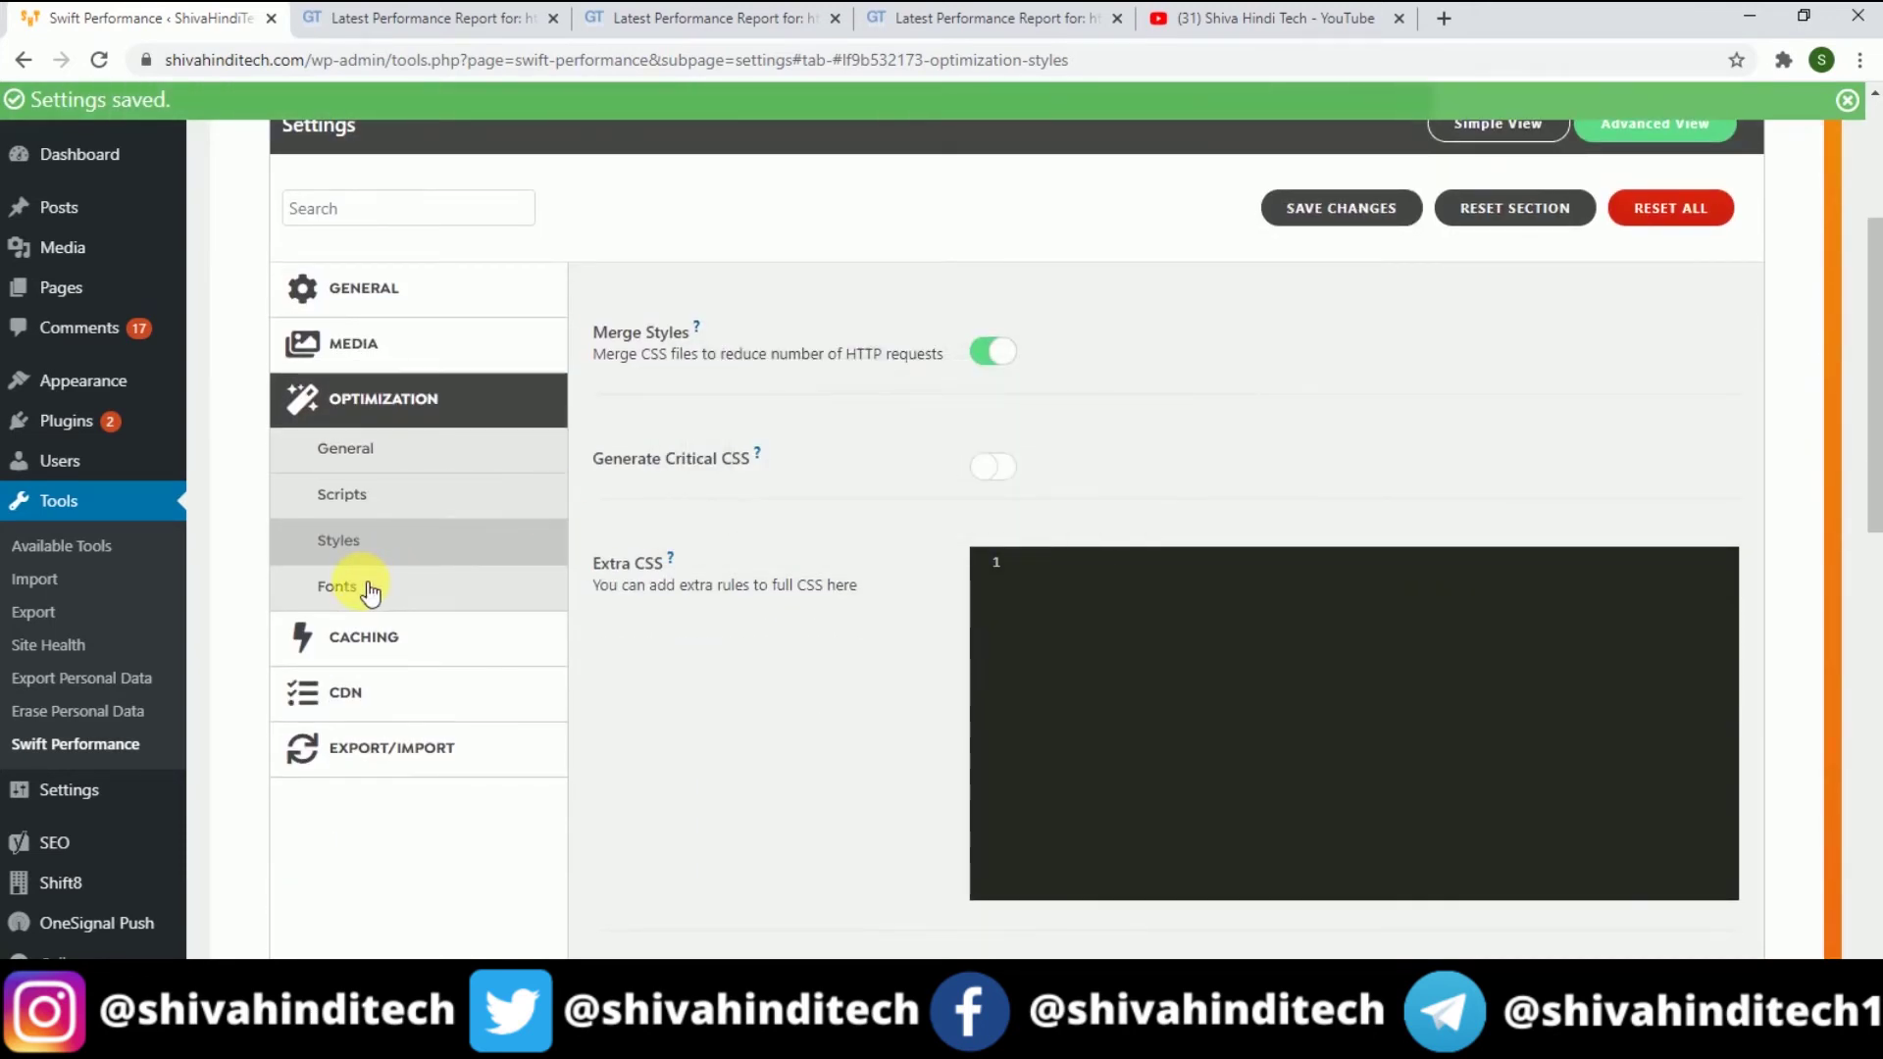
# Keep Disk Cache with Rewrites as caching mode and set Cache Expiry Mode to Action based.
pyautogui.click(395, 652)
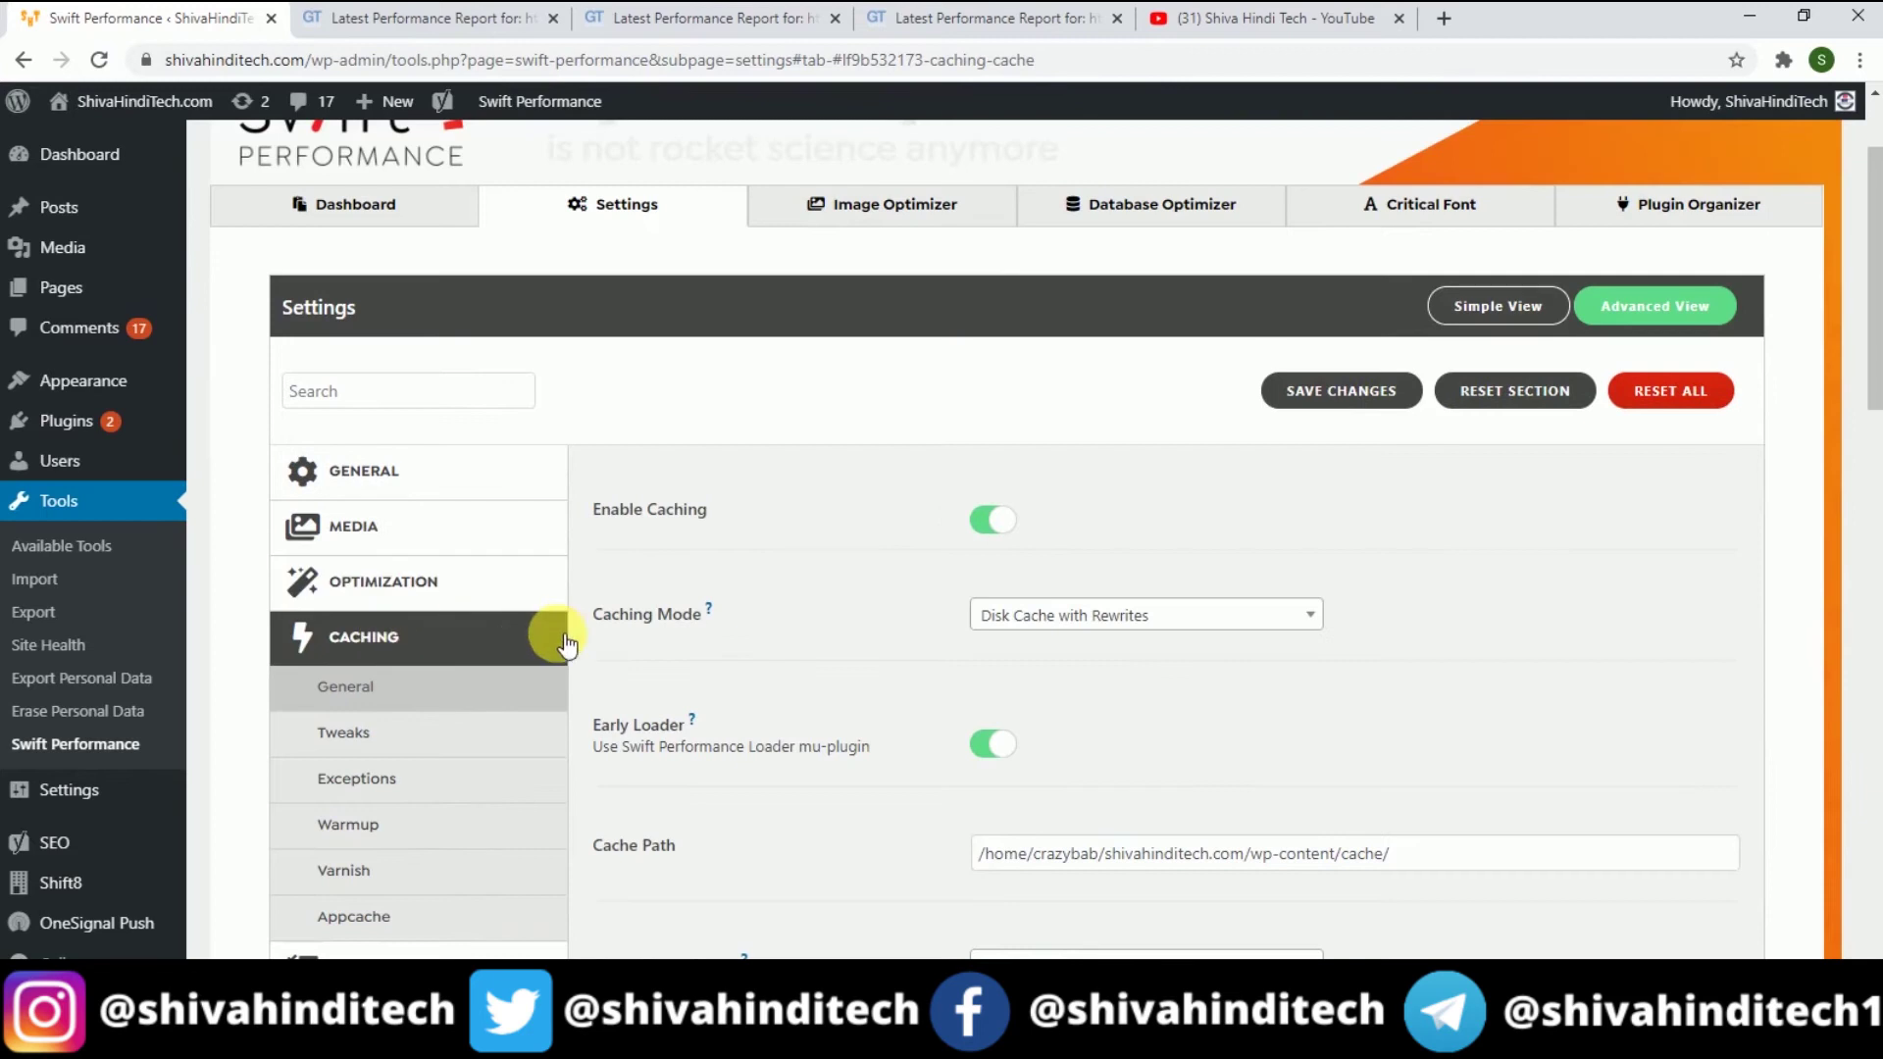
pyautogui.scroll(-1, 845, 563)
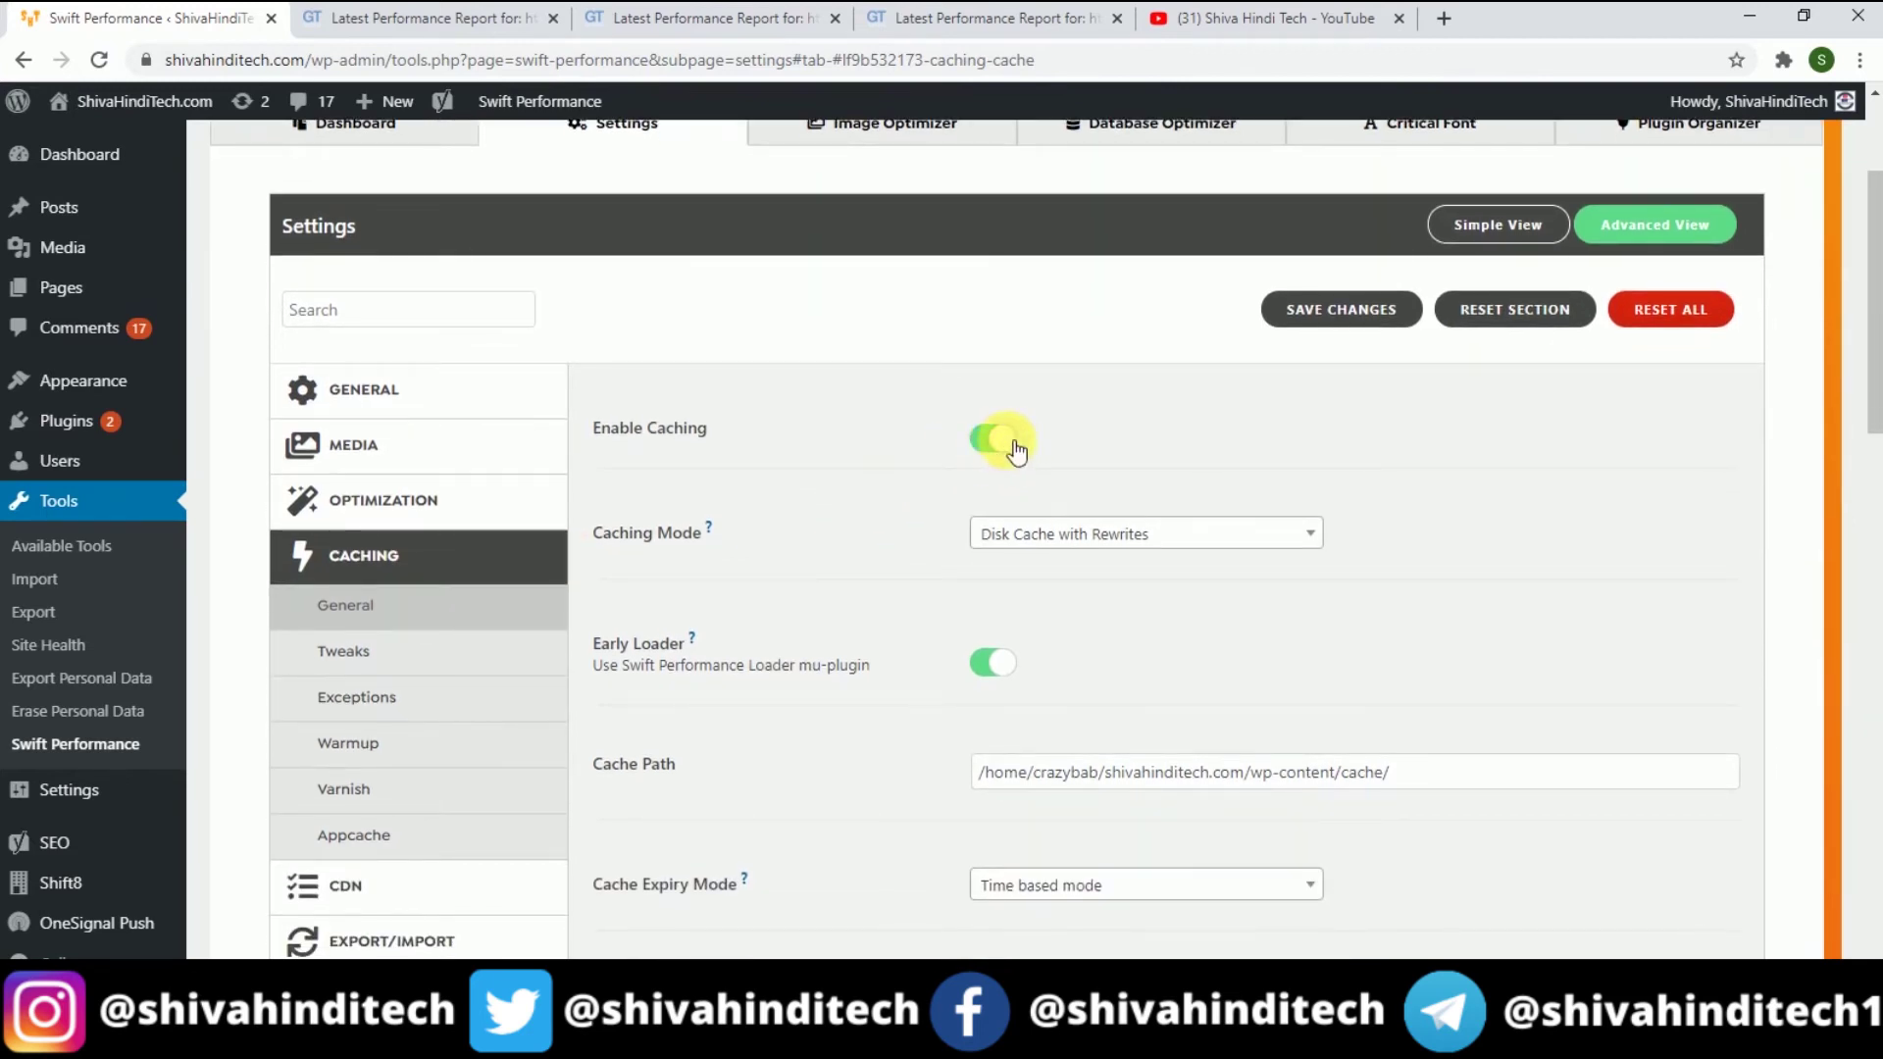
pyautogui.click(1176, 543)
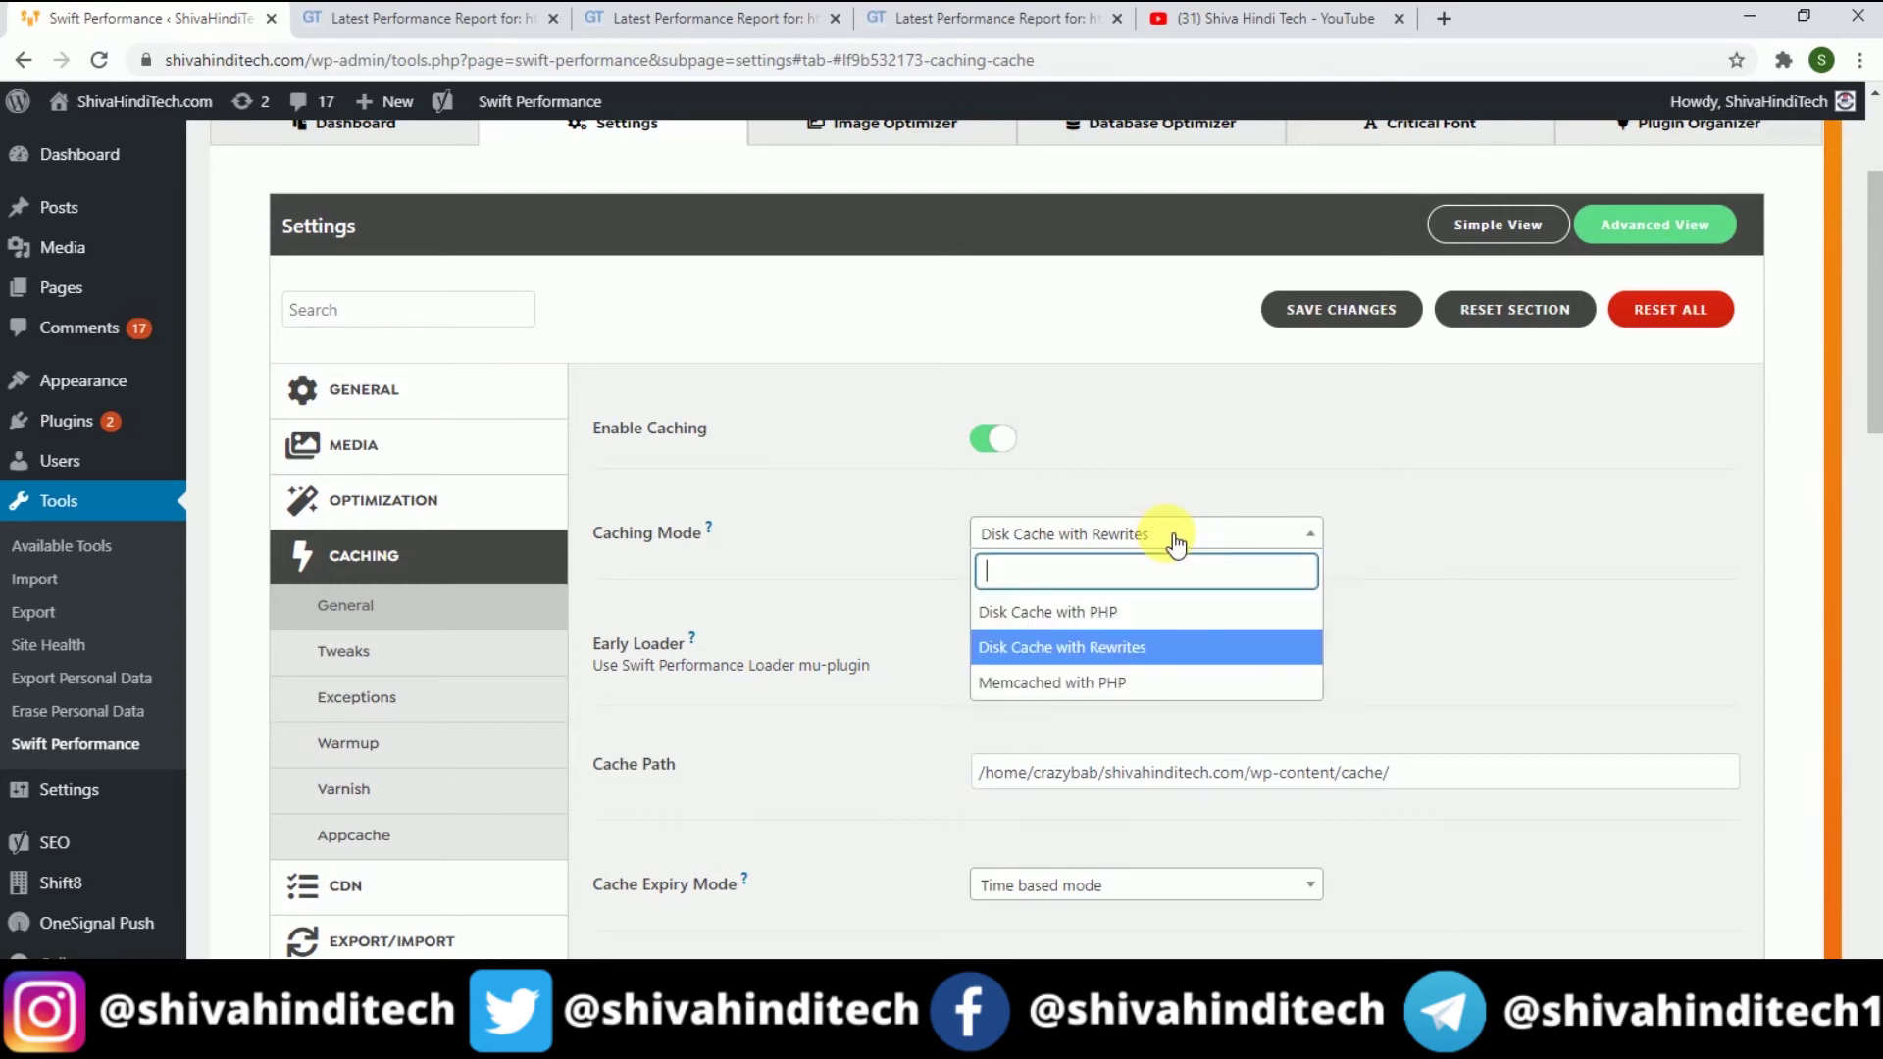
pyautogui.click(1184, 657)
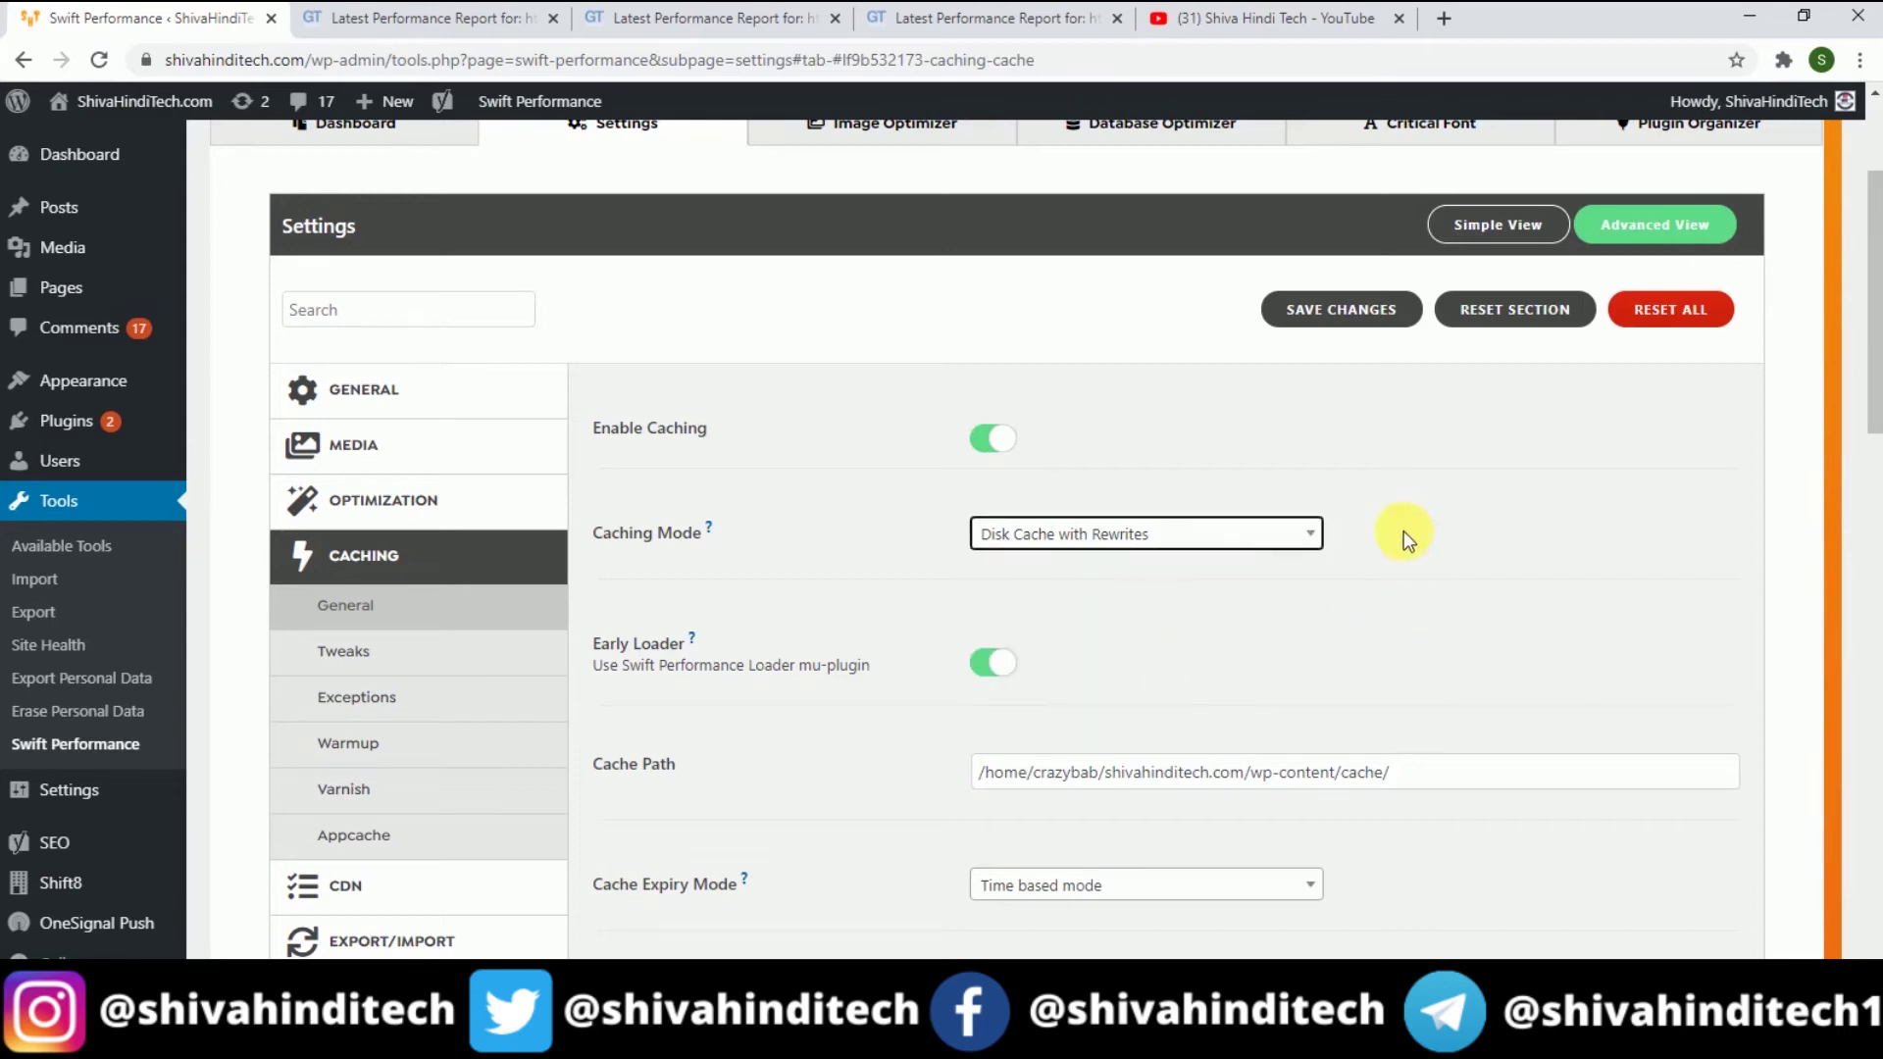
pyautogui.scroll(-2, 1403, 532)
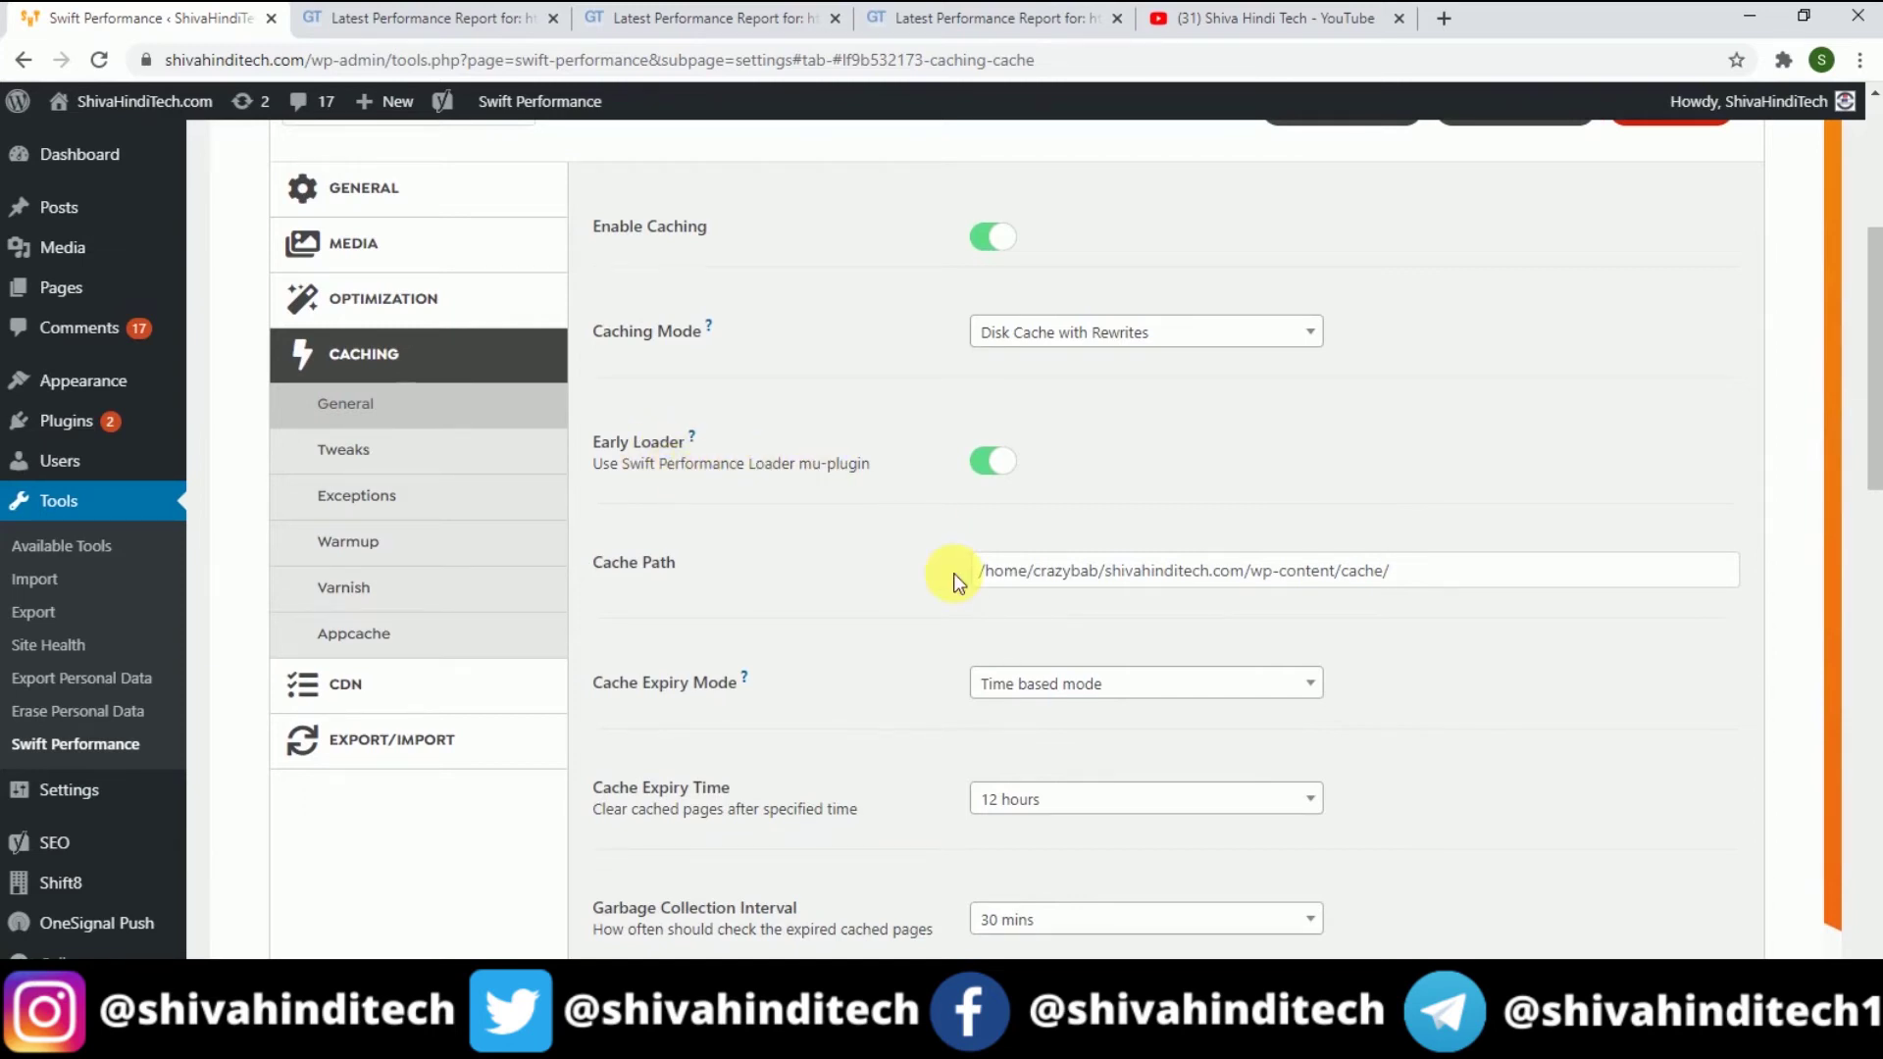
pyautogui.scroll(-1, 954, 573)
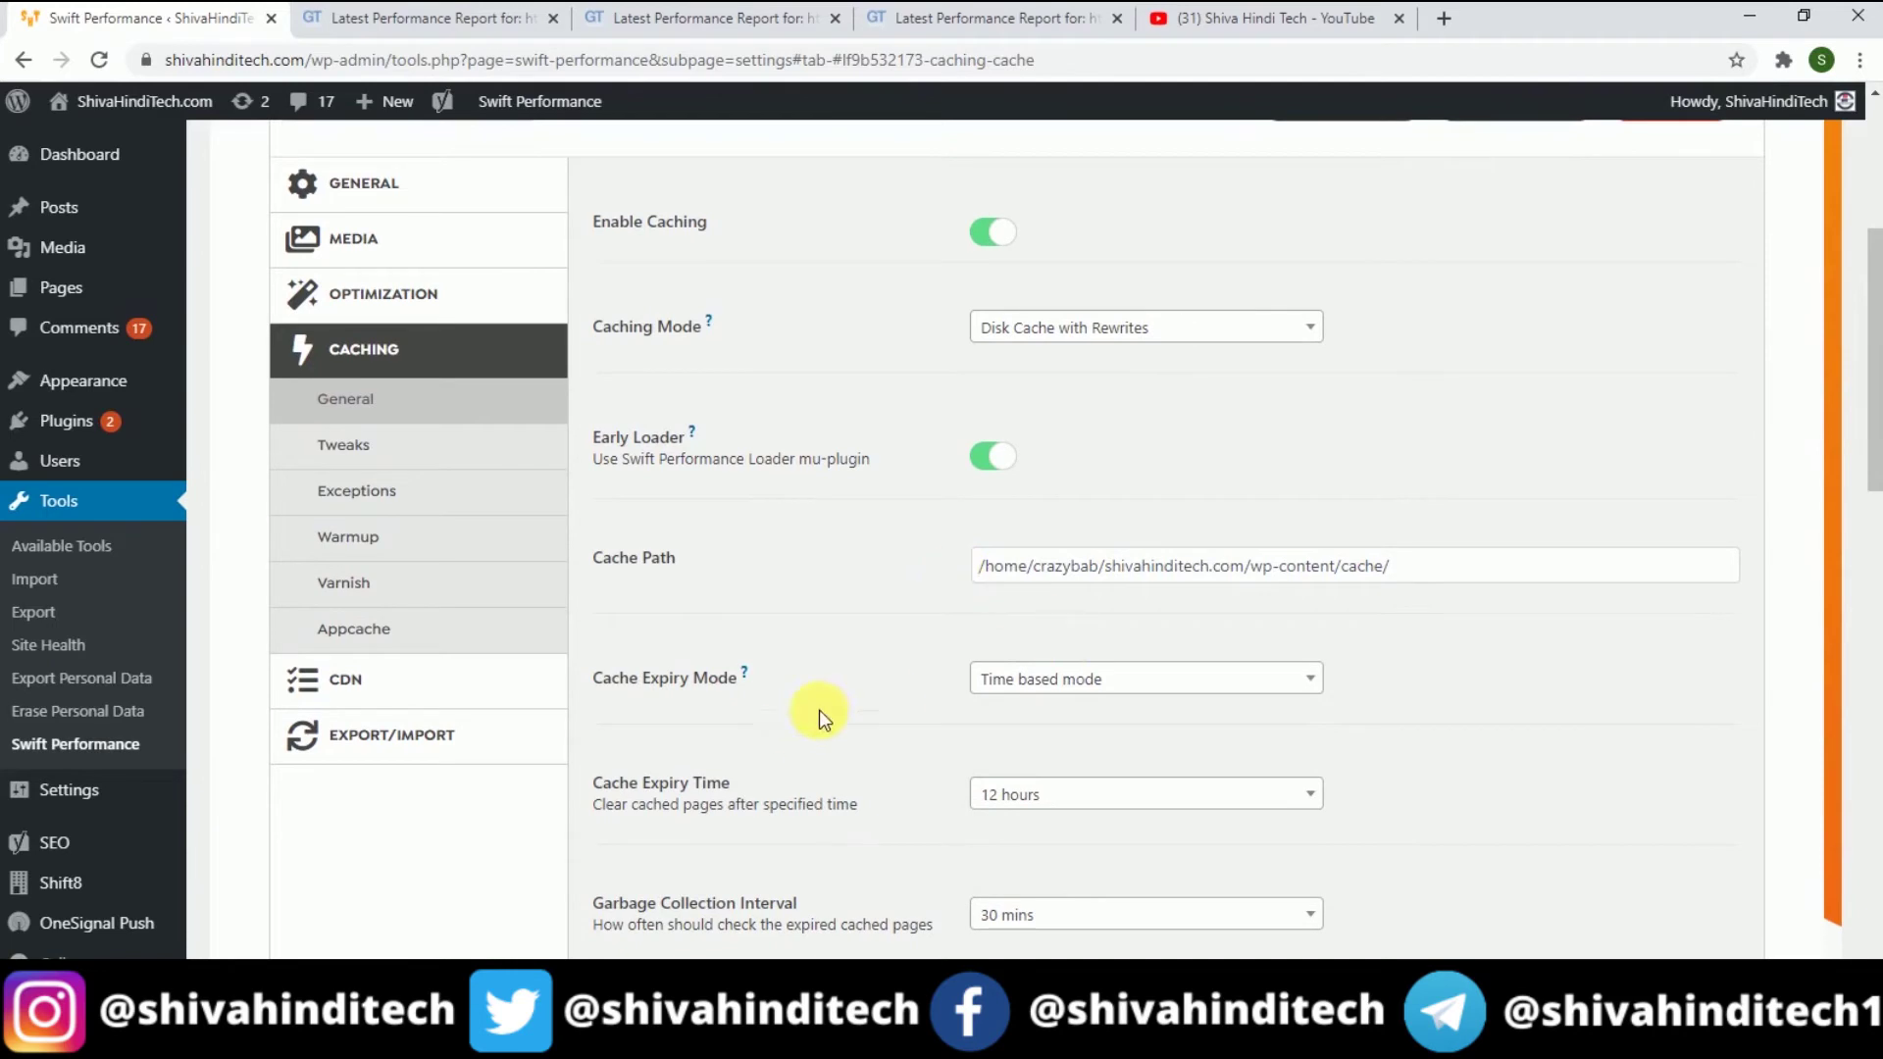
pyautogui.click(1141, 684)
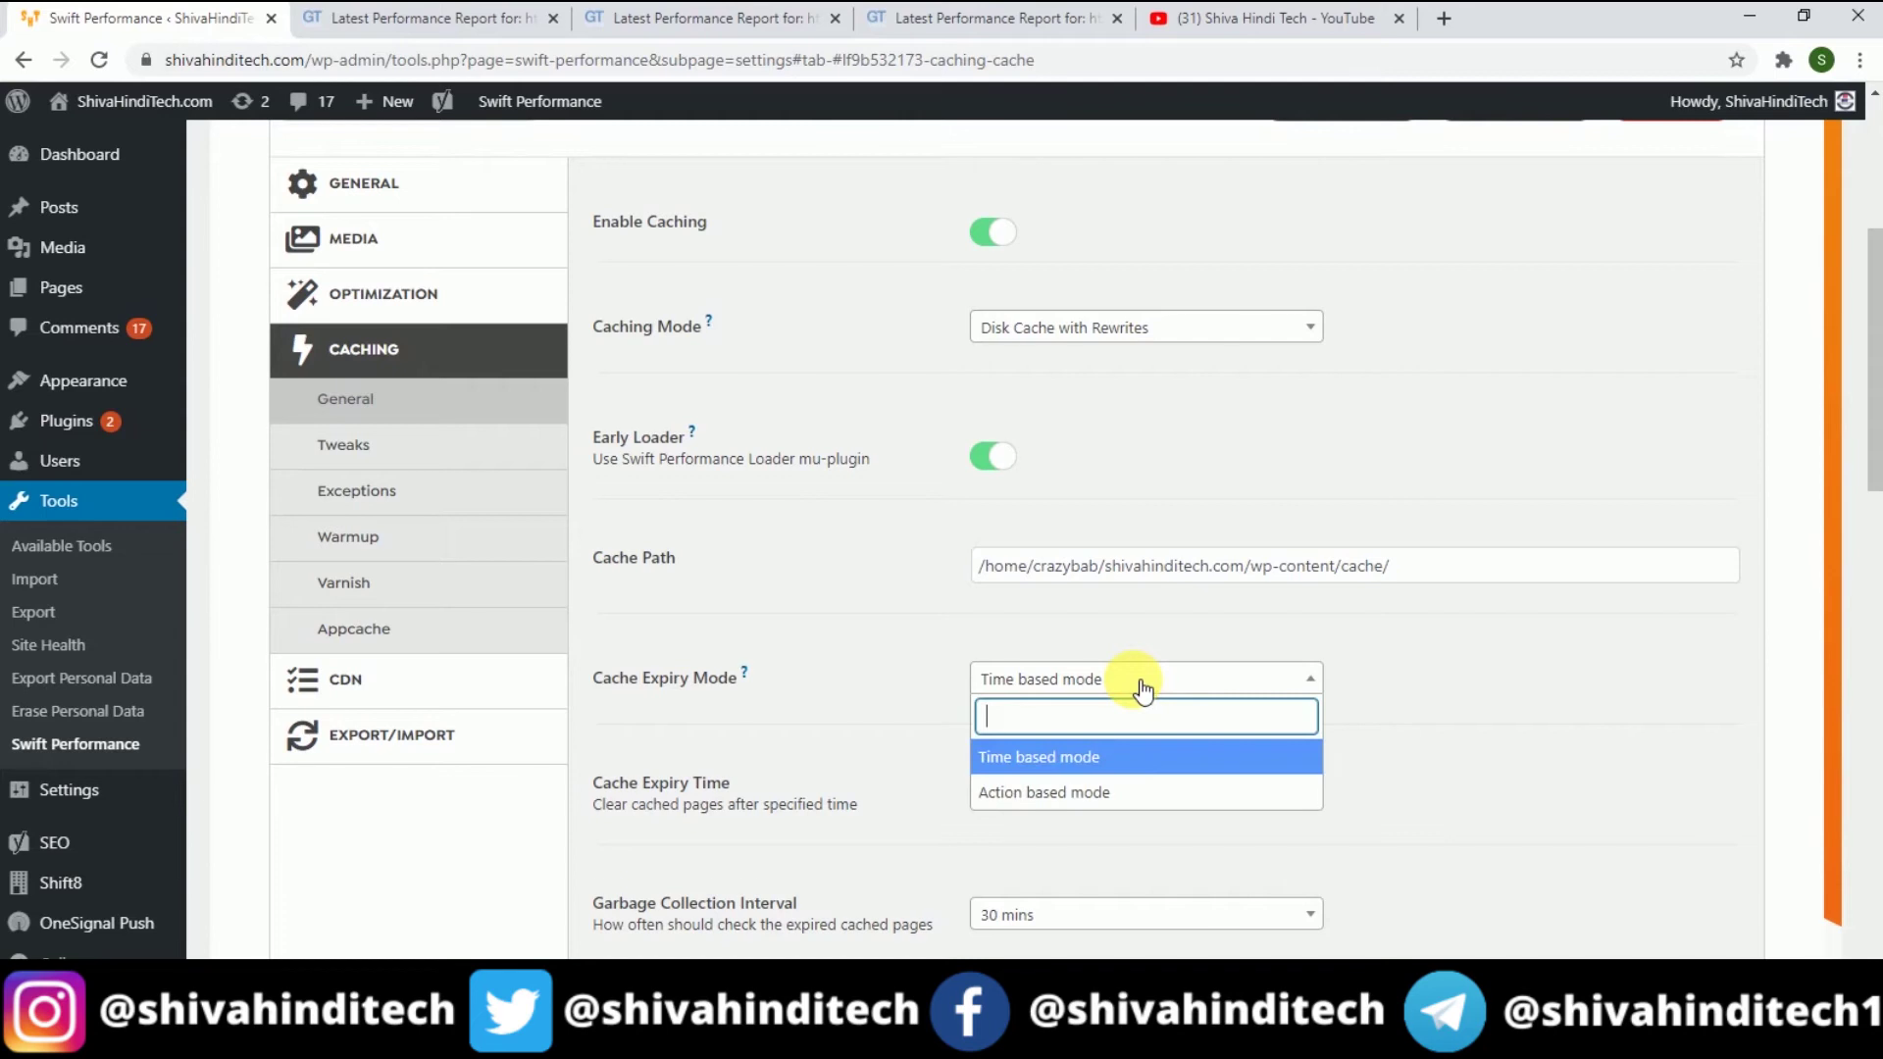
pyautogui.click(1132, 796)
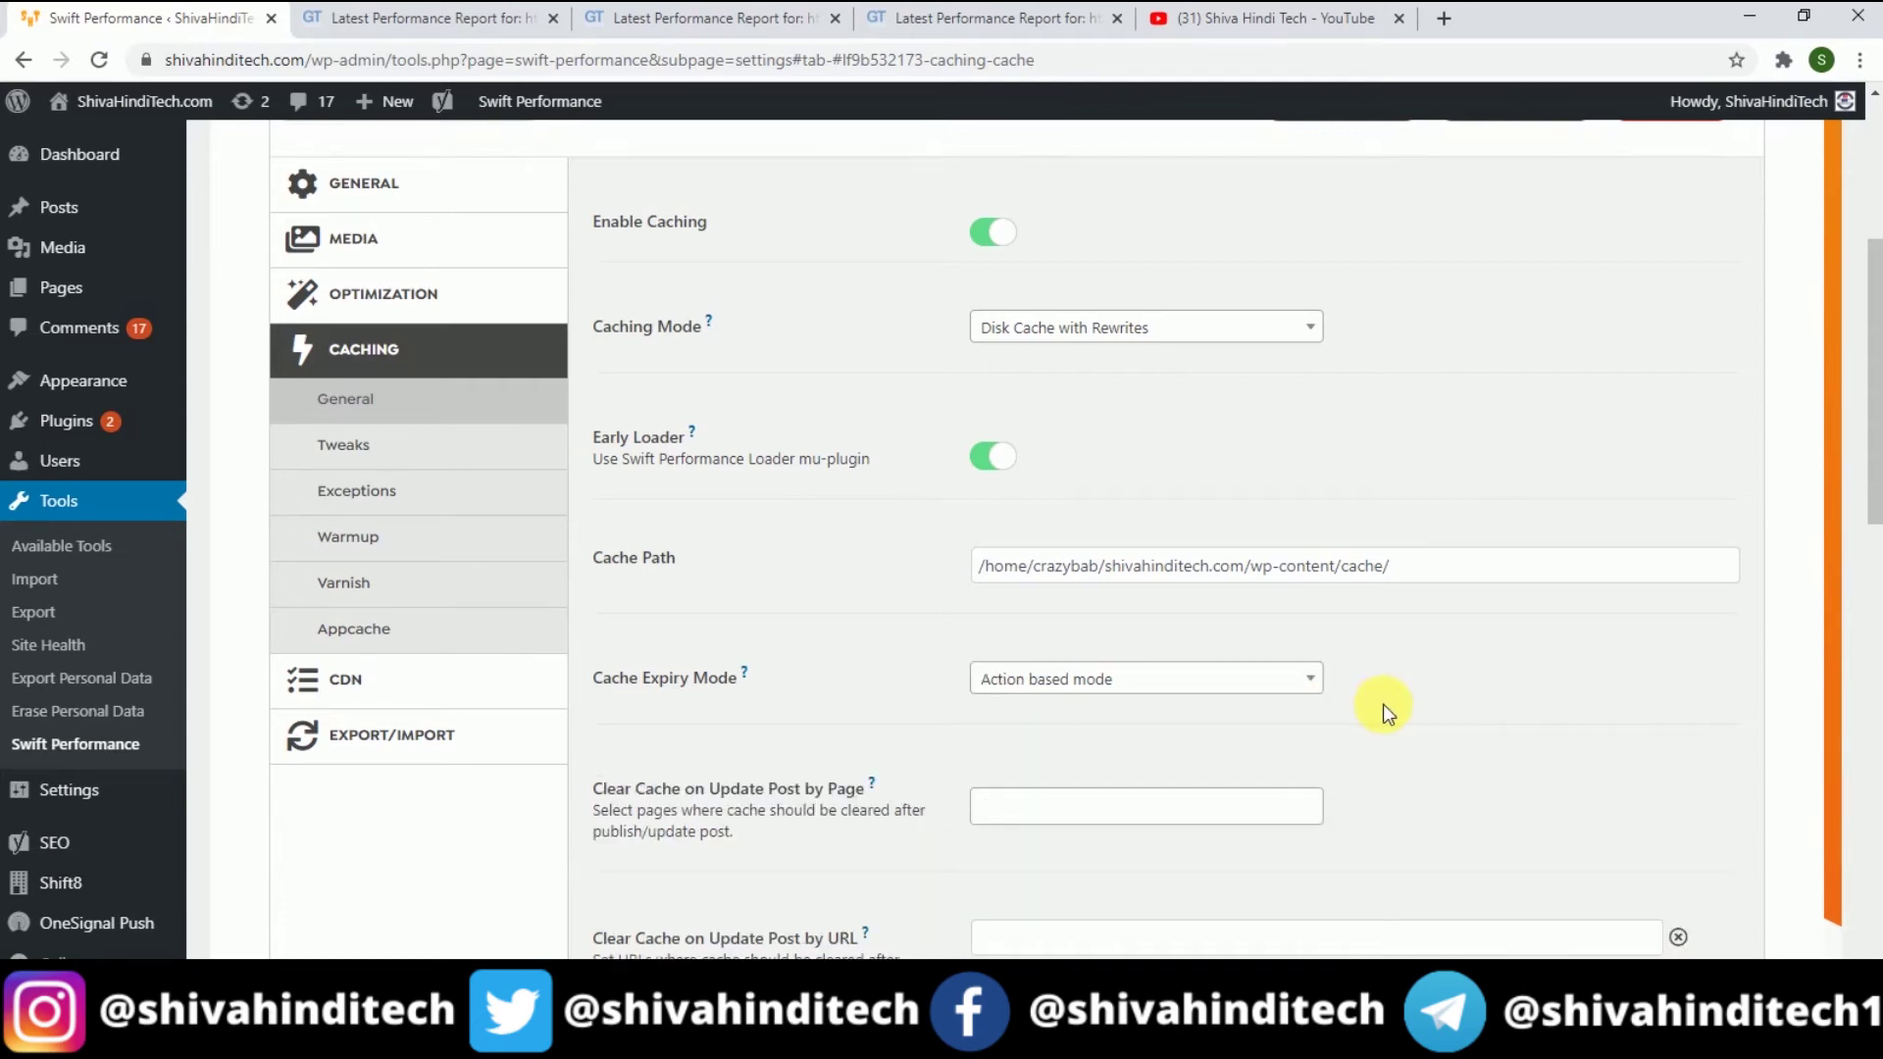
# Save the Caching General settings.
pyautogui.scroll(-4, 1383, 704)
pyautogui.scroll(-1, 1383, 704)
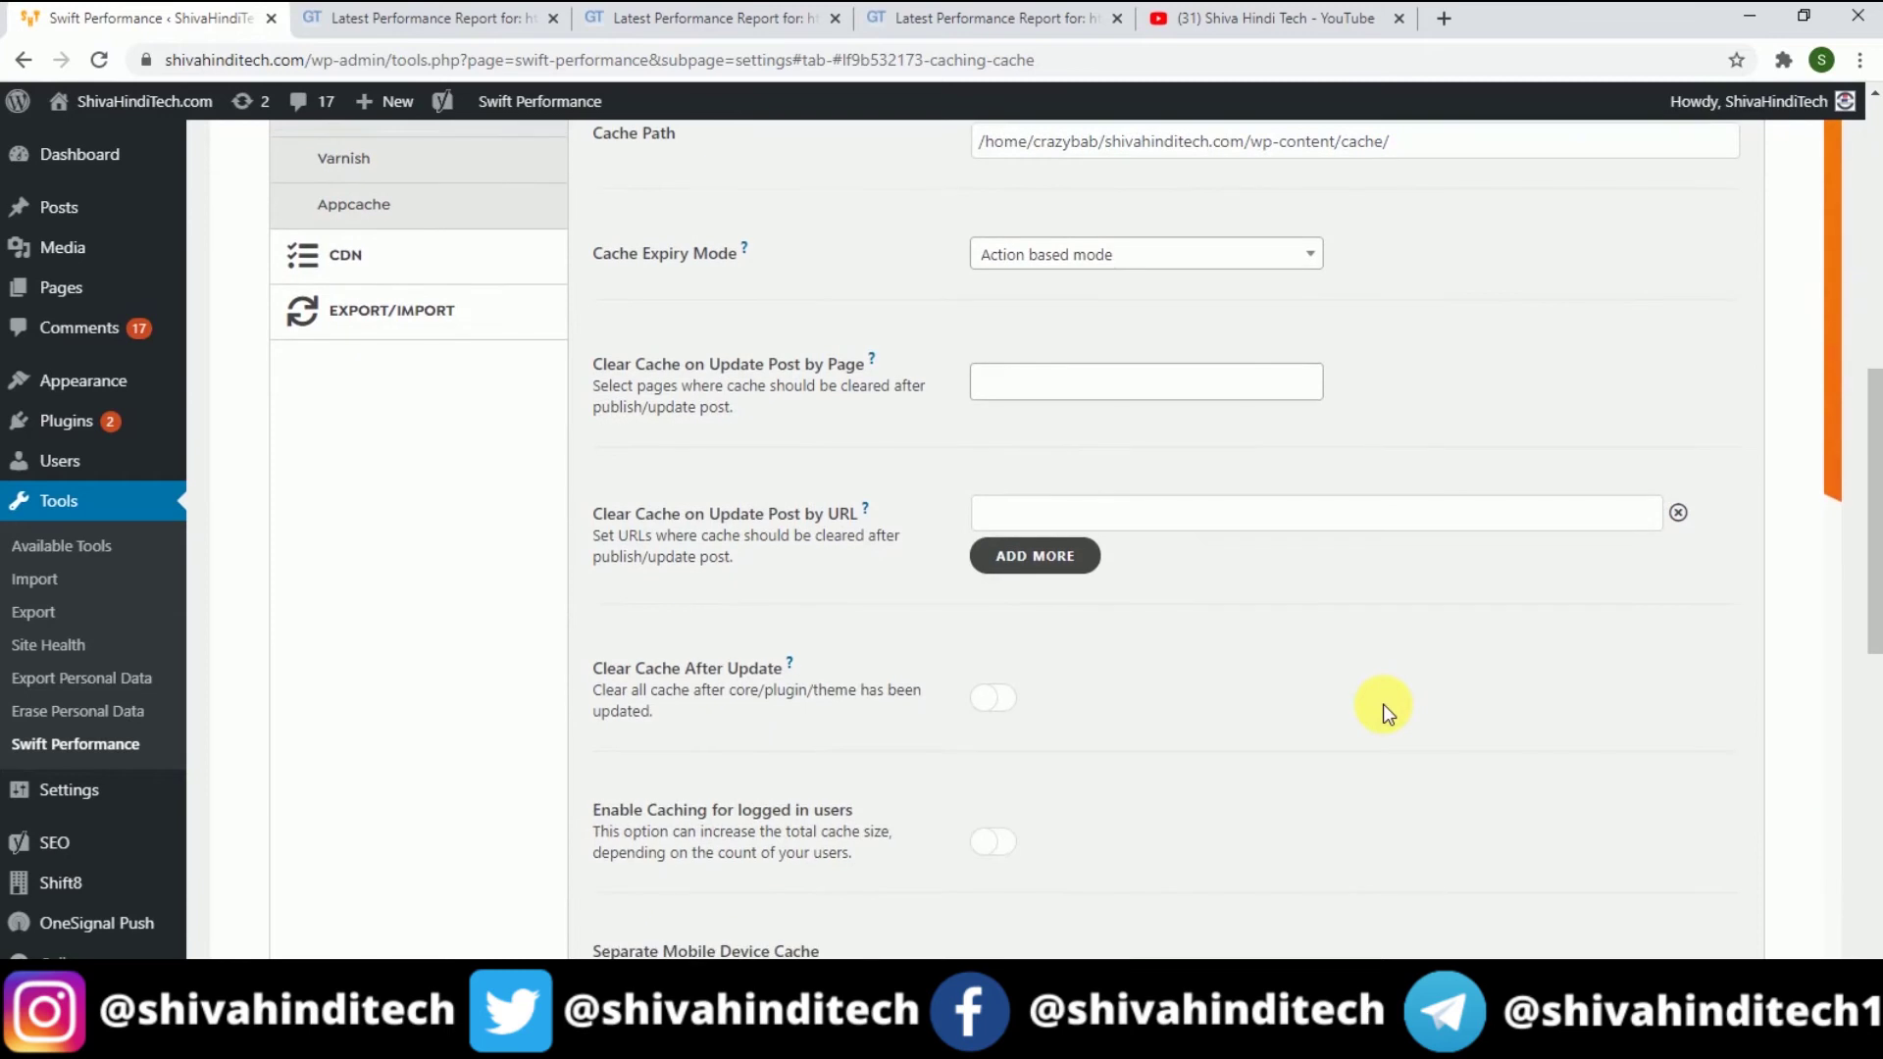
pyautogui.scroll(-1, 1383, 704)
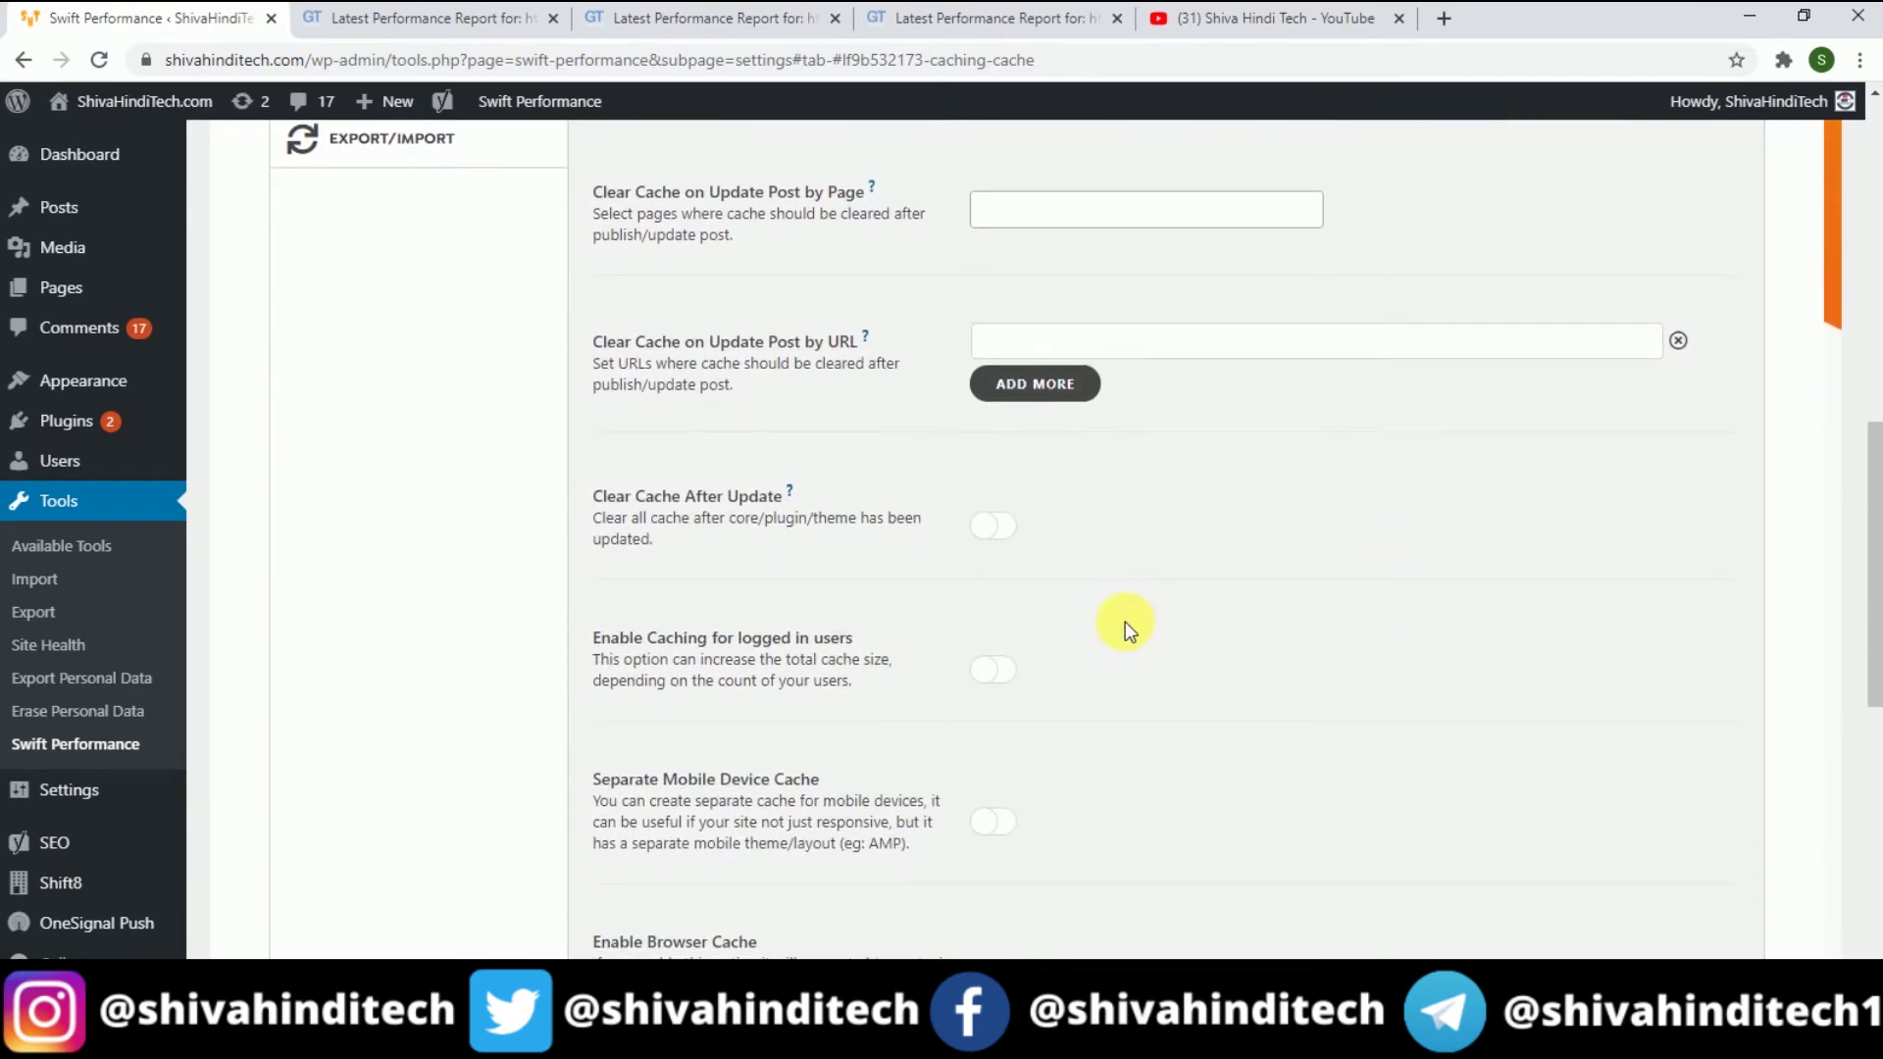
pyautogui.scroll(-2, 988, 664)
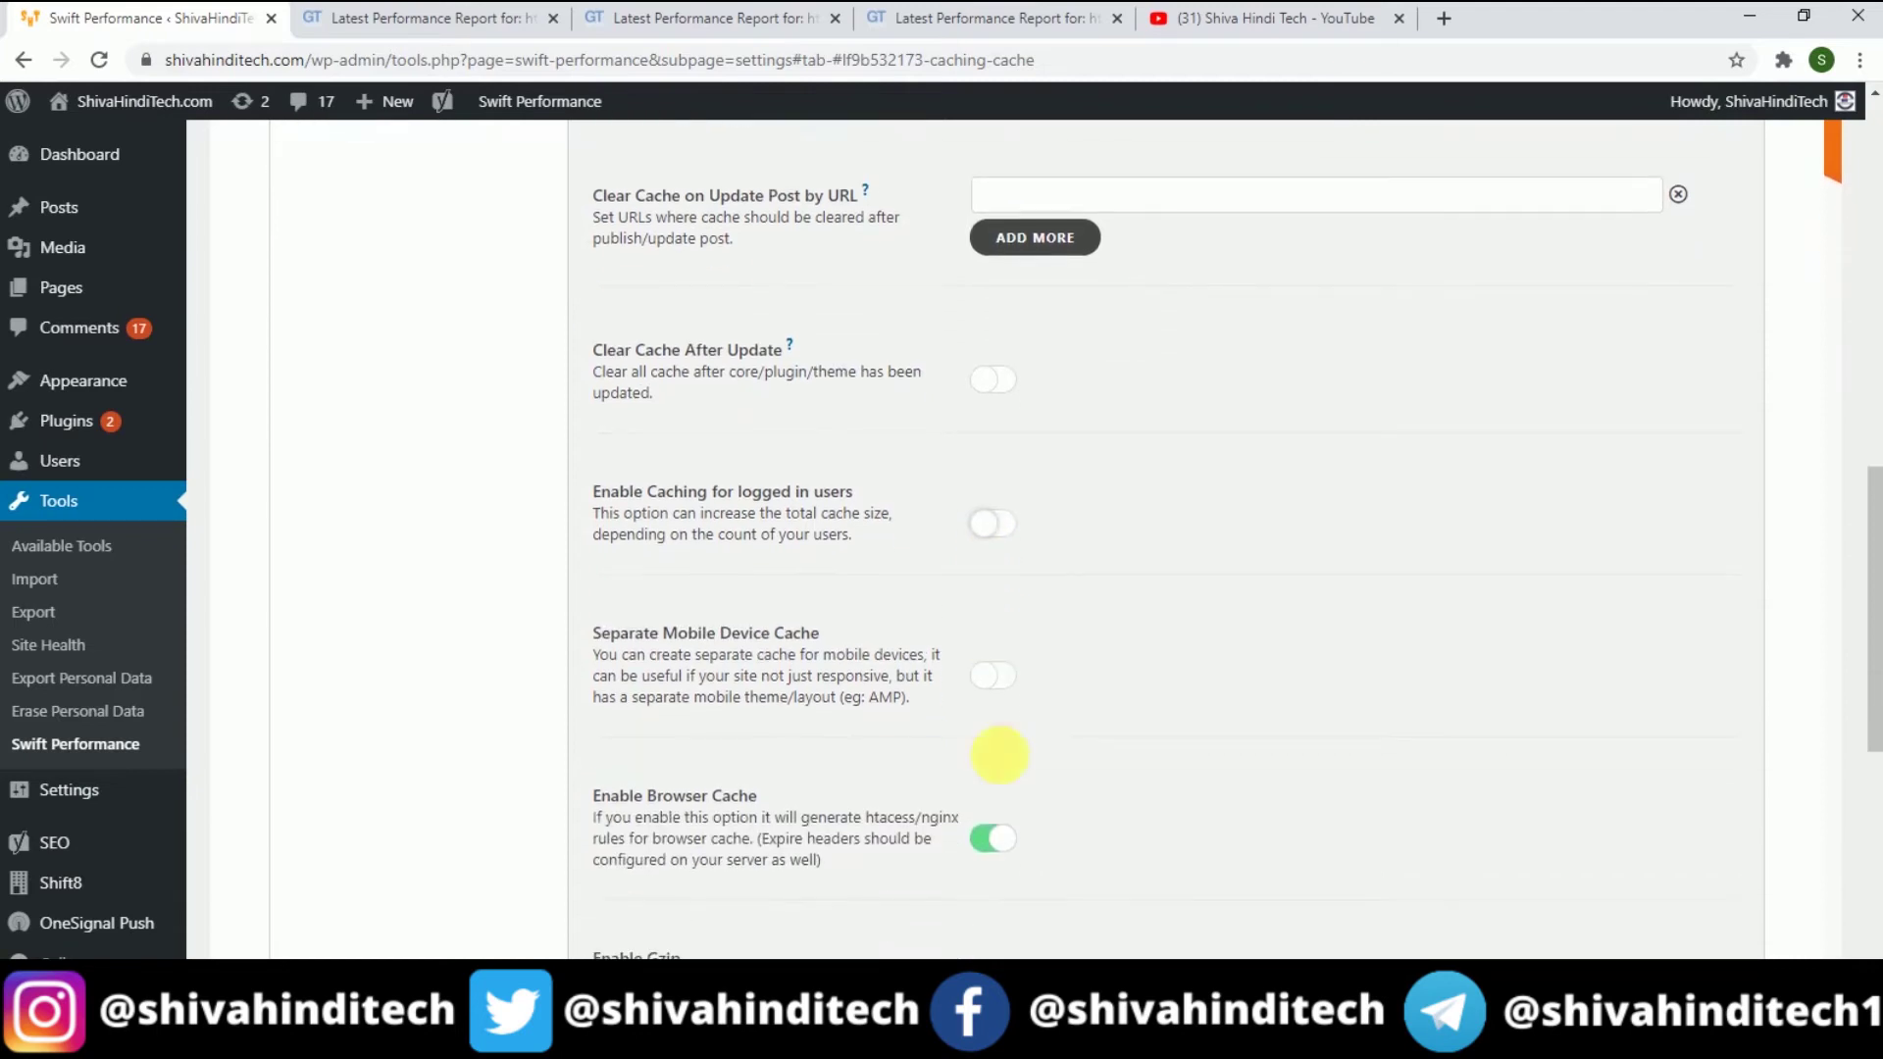
pyautogui.scroll(-6, 1015, 853)
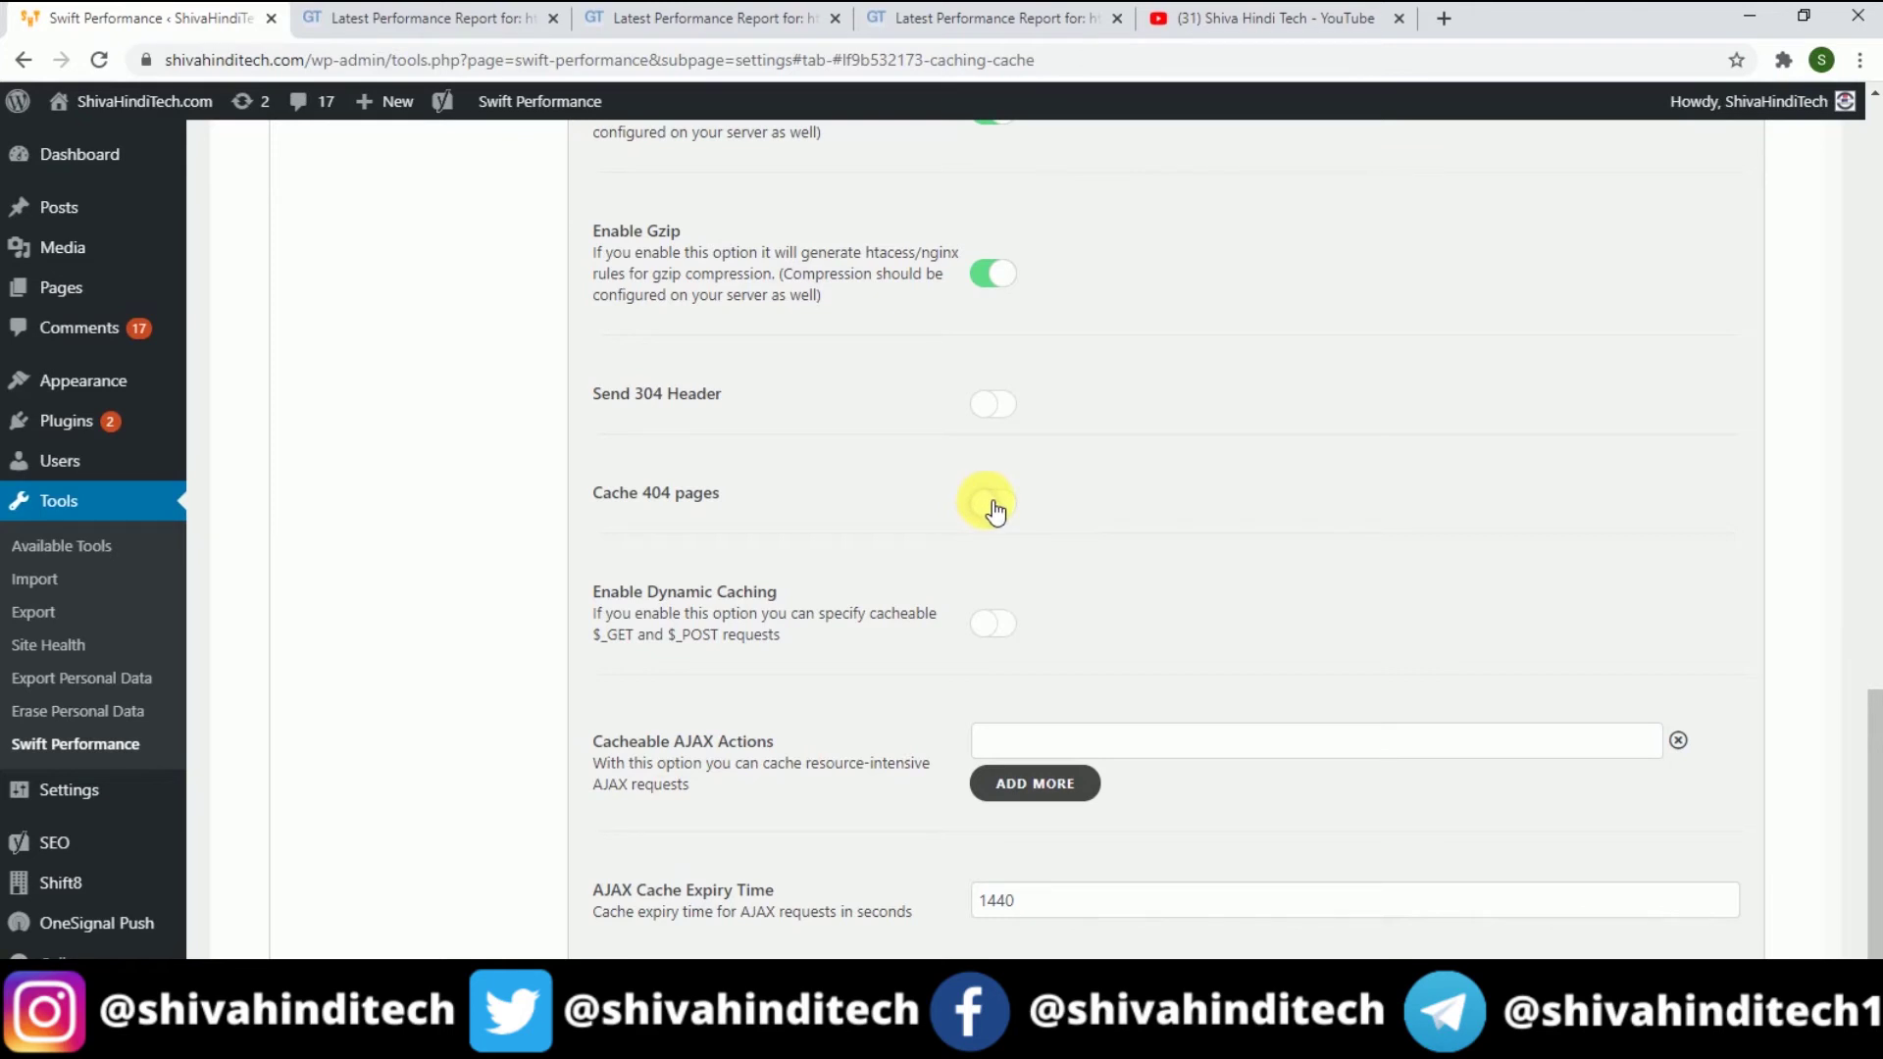
pyautogui.scroll(-2, 995, 511)
pyautogui.scroll(15, 985, 500)
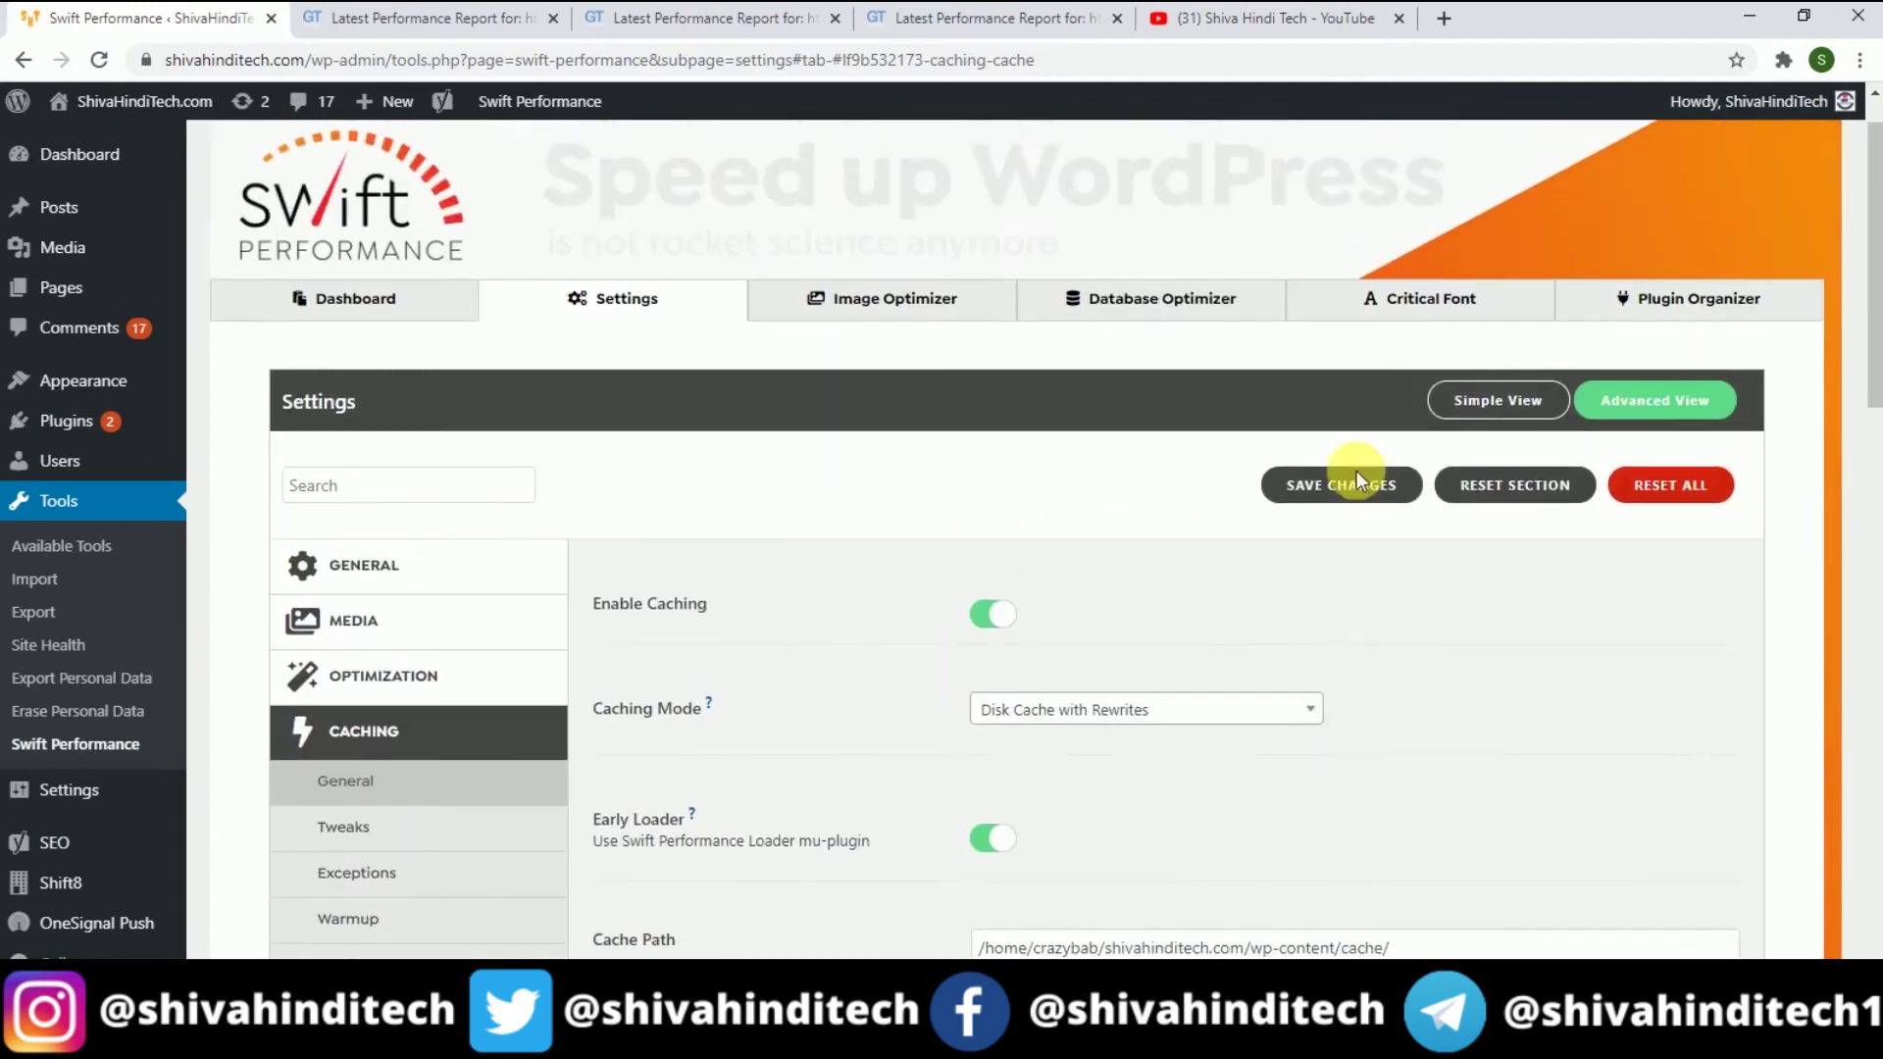
pyautogui.click(1344, 485)
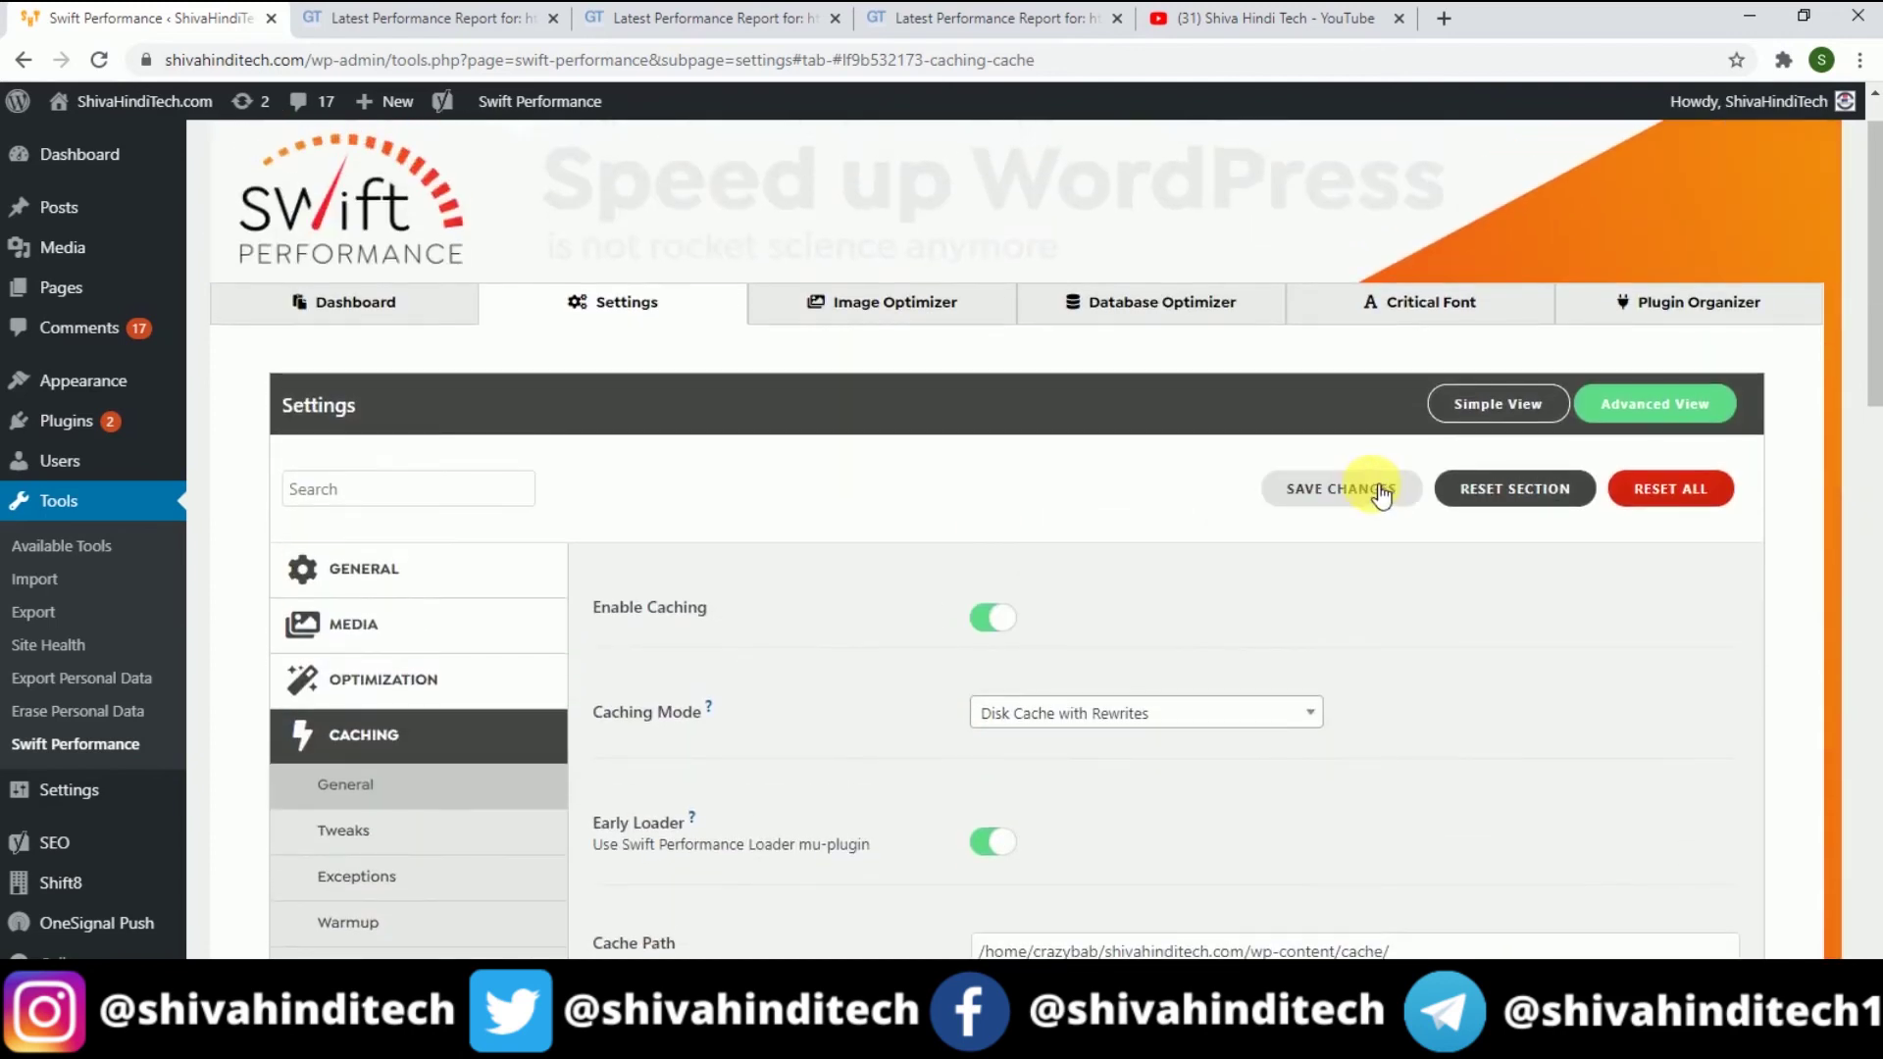
pyautogui.scroll(-3, 822, 608)
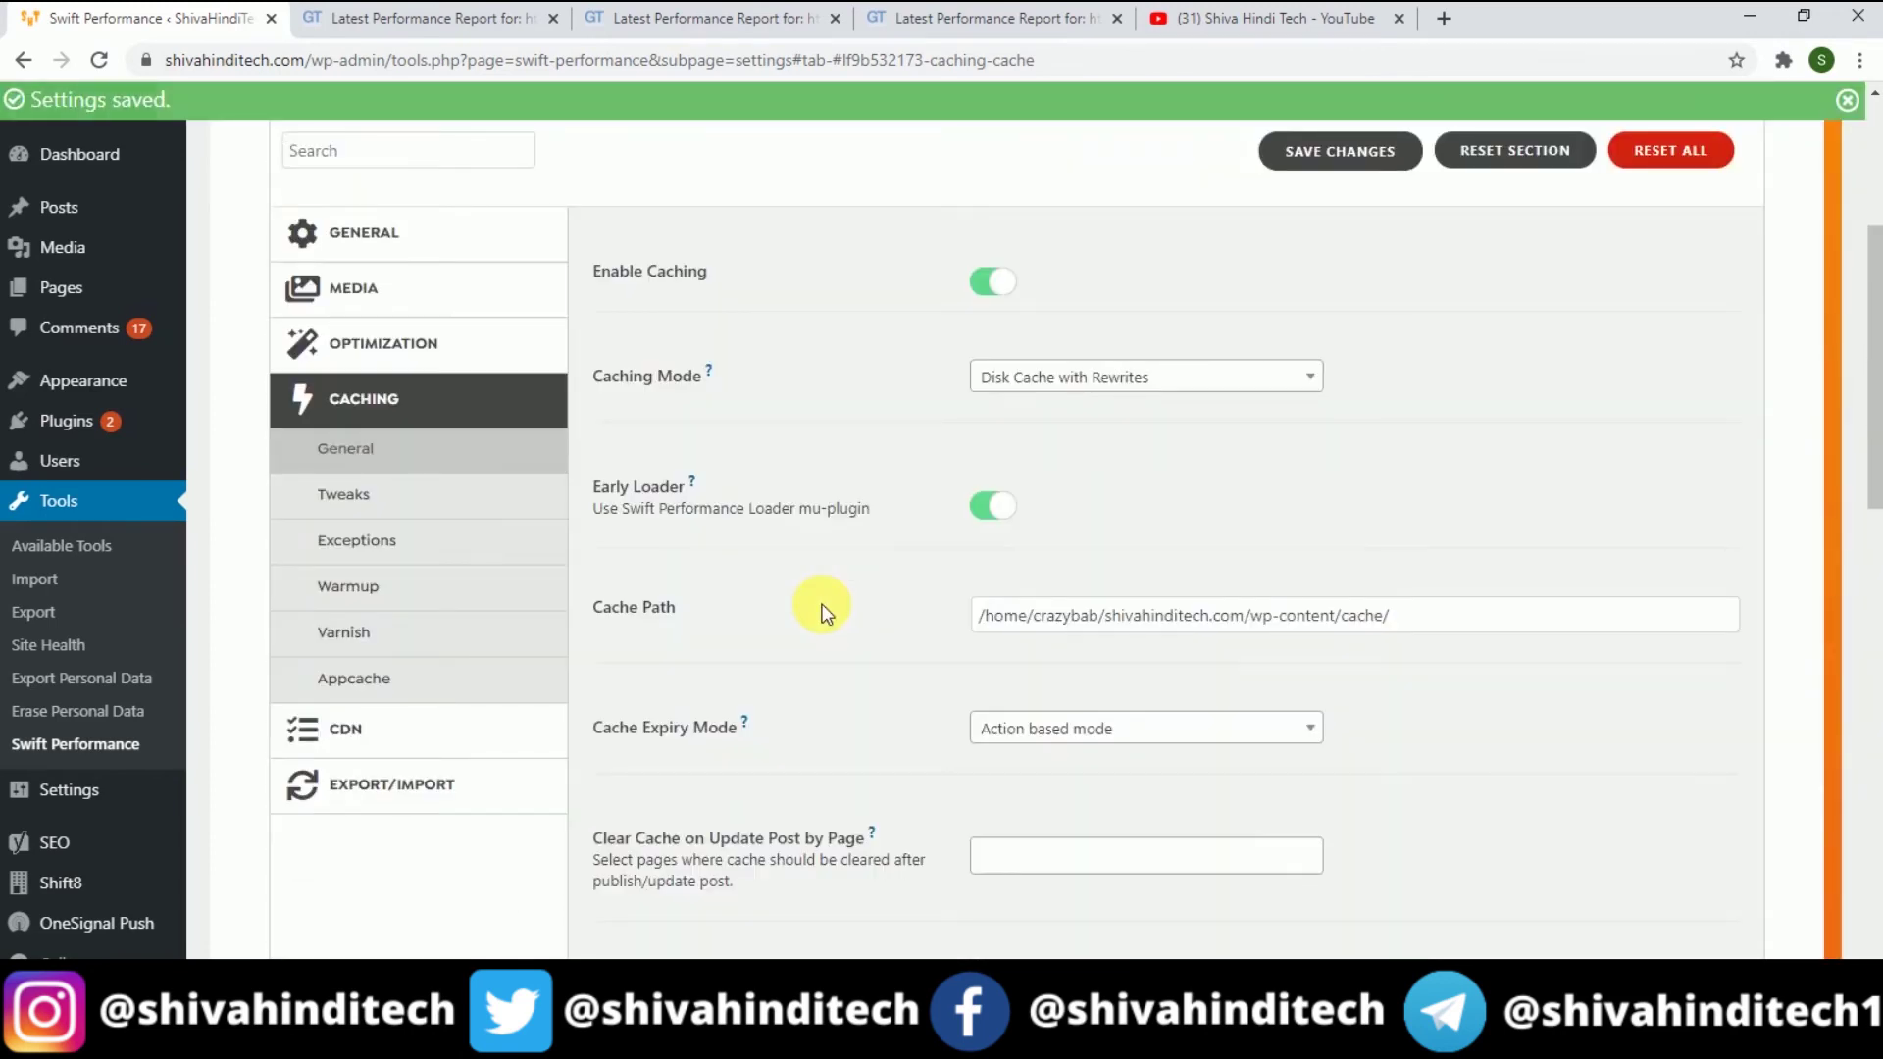
pyautogui.scroll(-1, 392, 446)
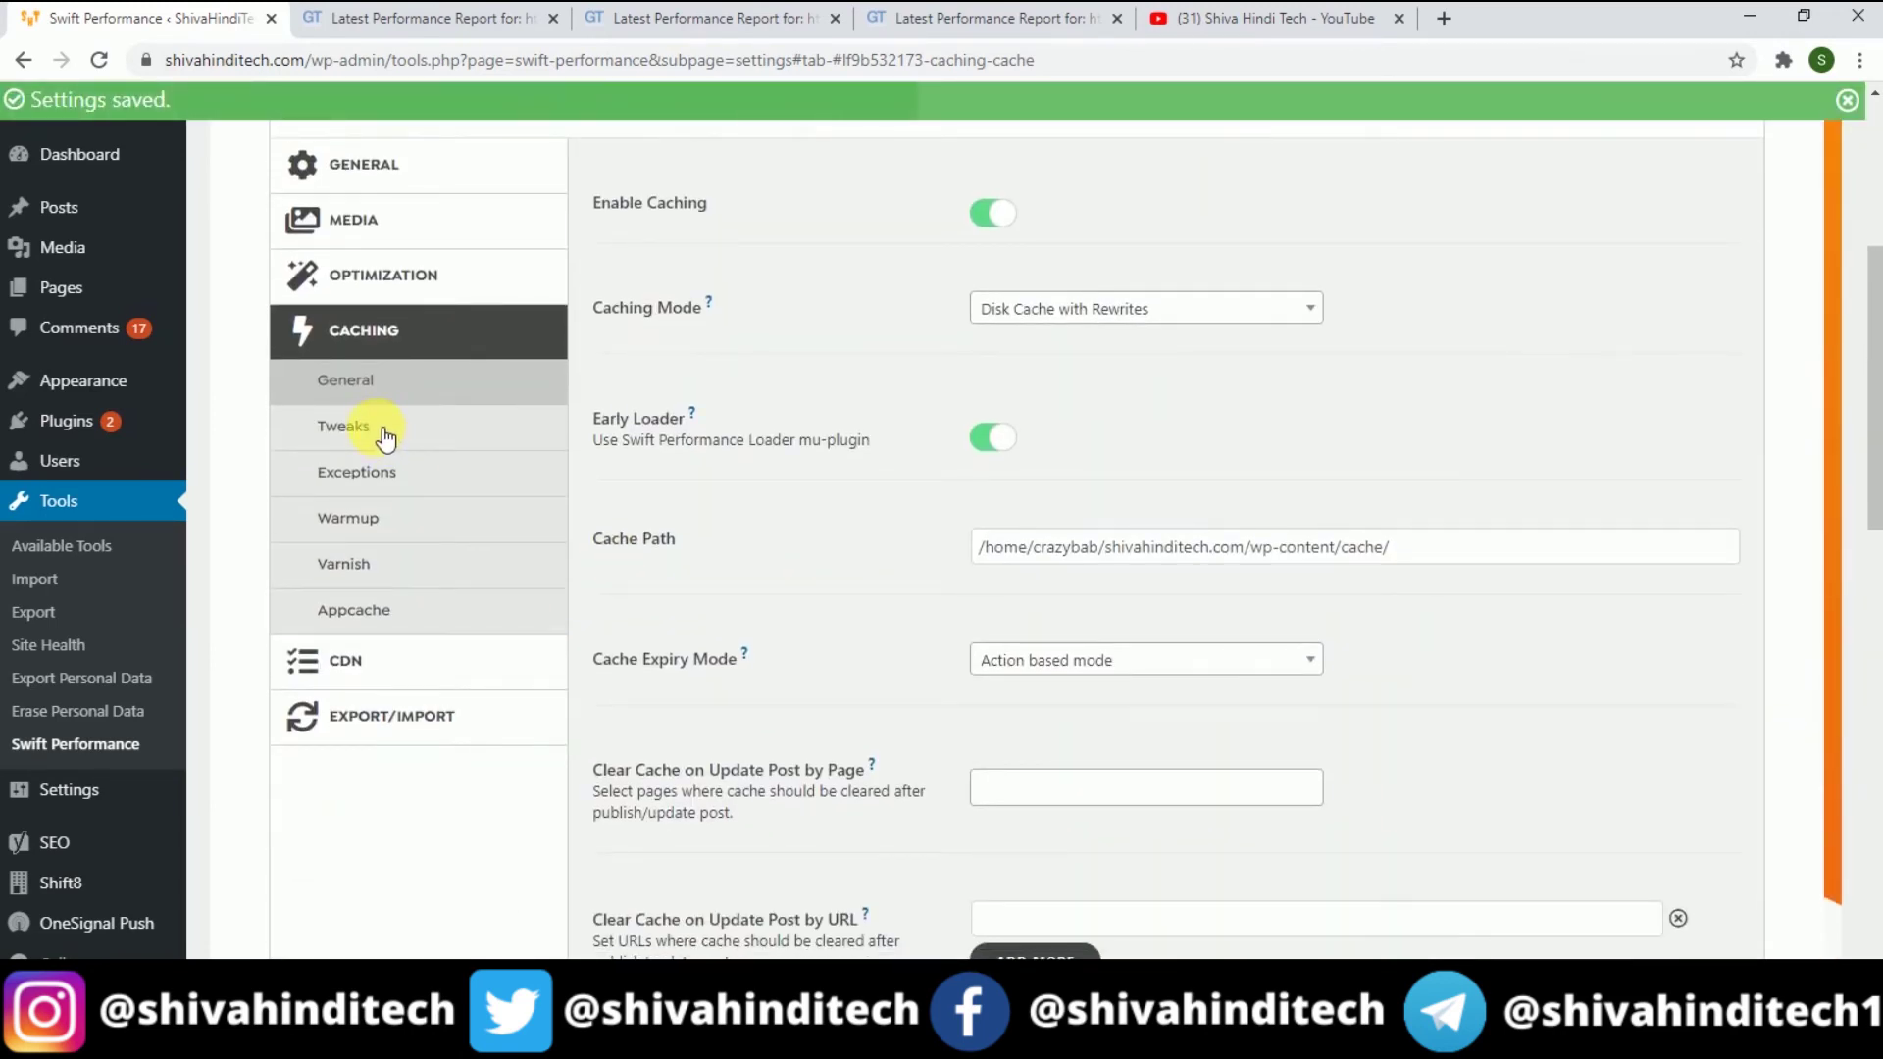
# In Caching Tweaks, turn on Proxy Cache and replace its 84600 max-age value.
pyautogui.click(393, 447)
pyautogui.scroll(4, 758, 500)
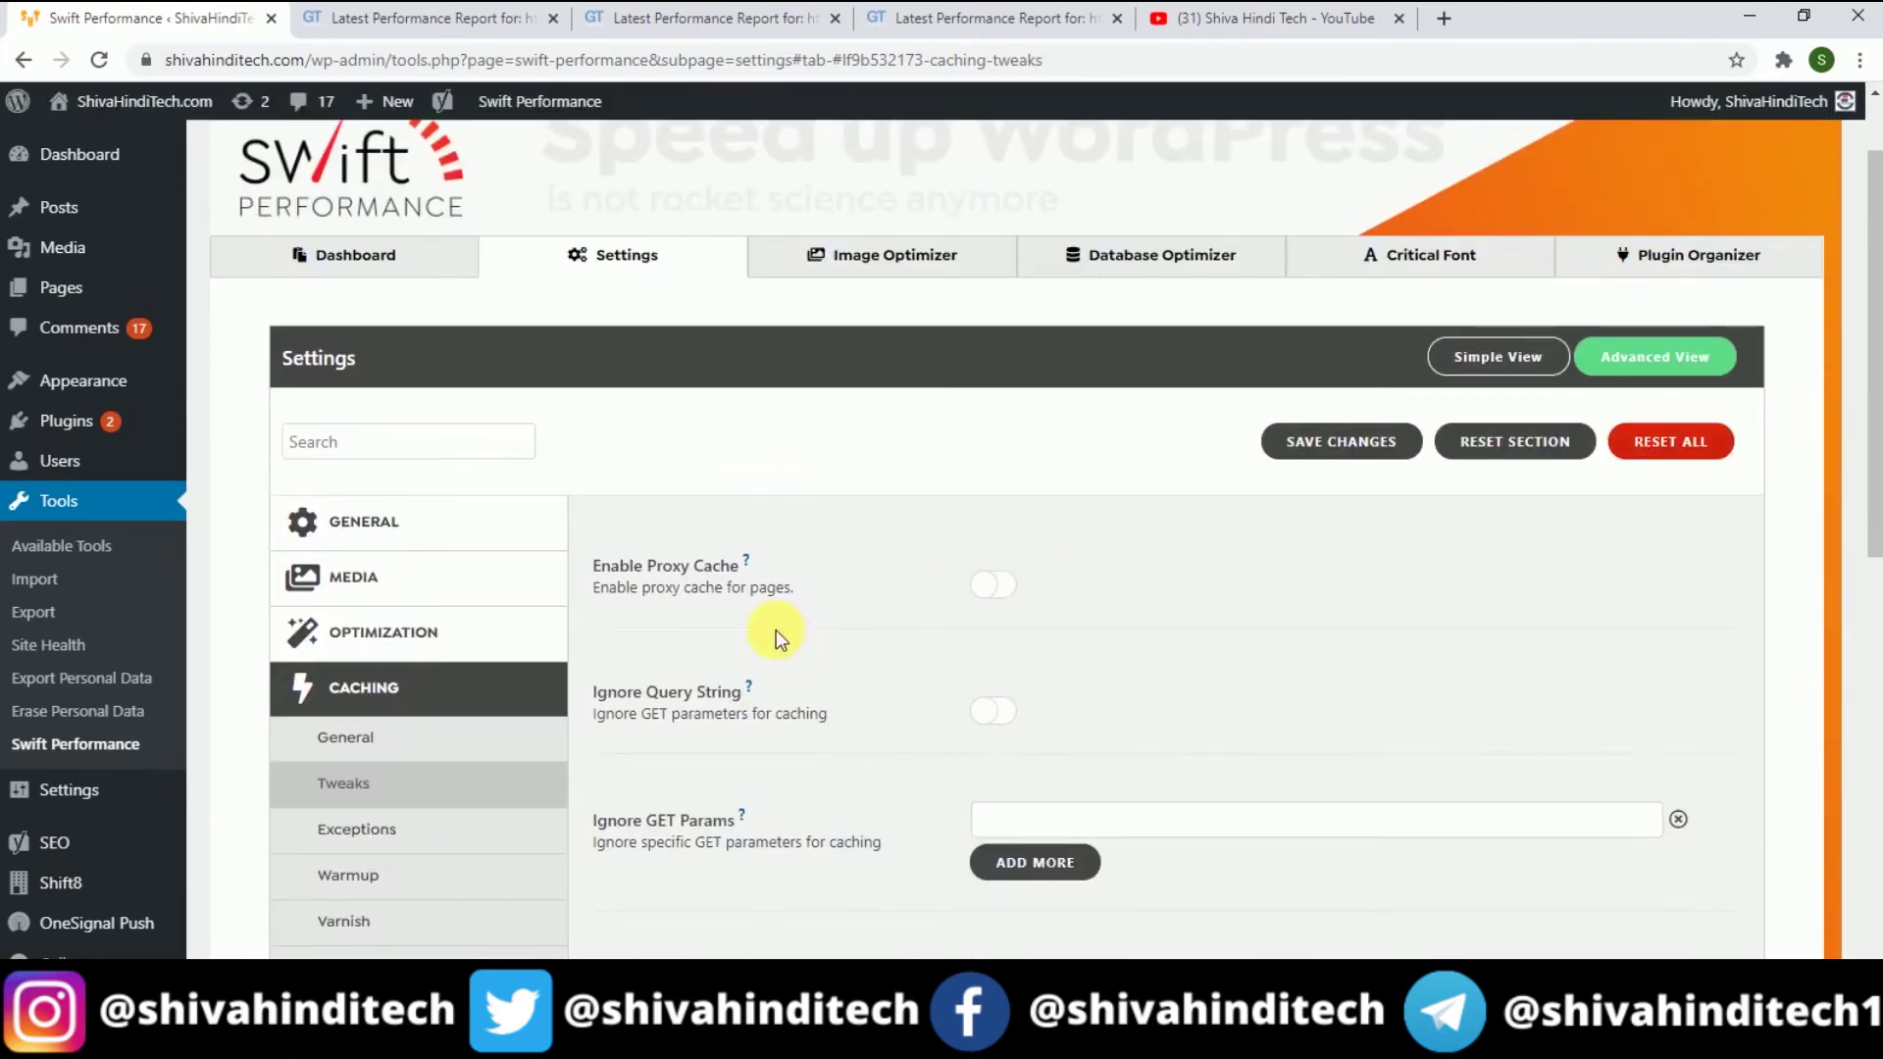
pyautogui.click(995, 589)
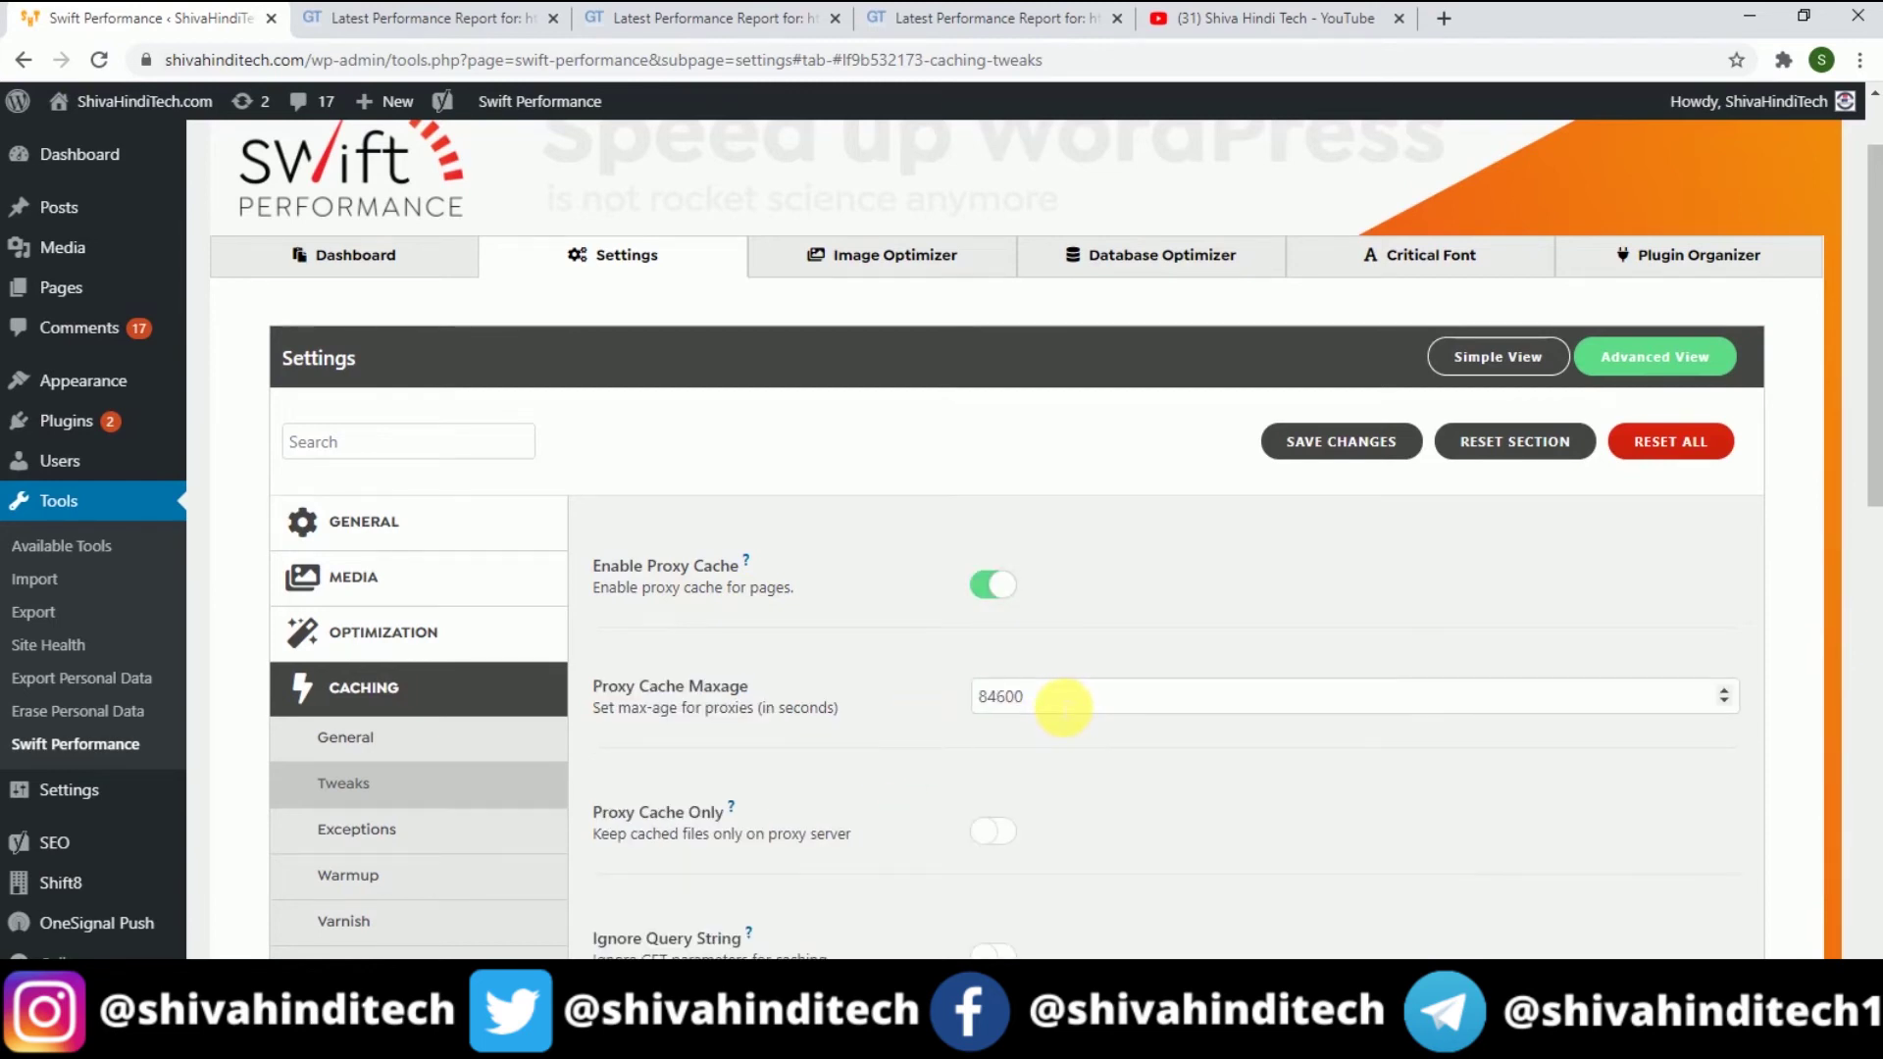
pyautogui.moveTo(1063, 707); pyautogui.dragTo(946, 704)
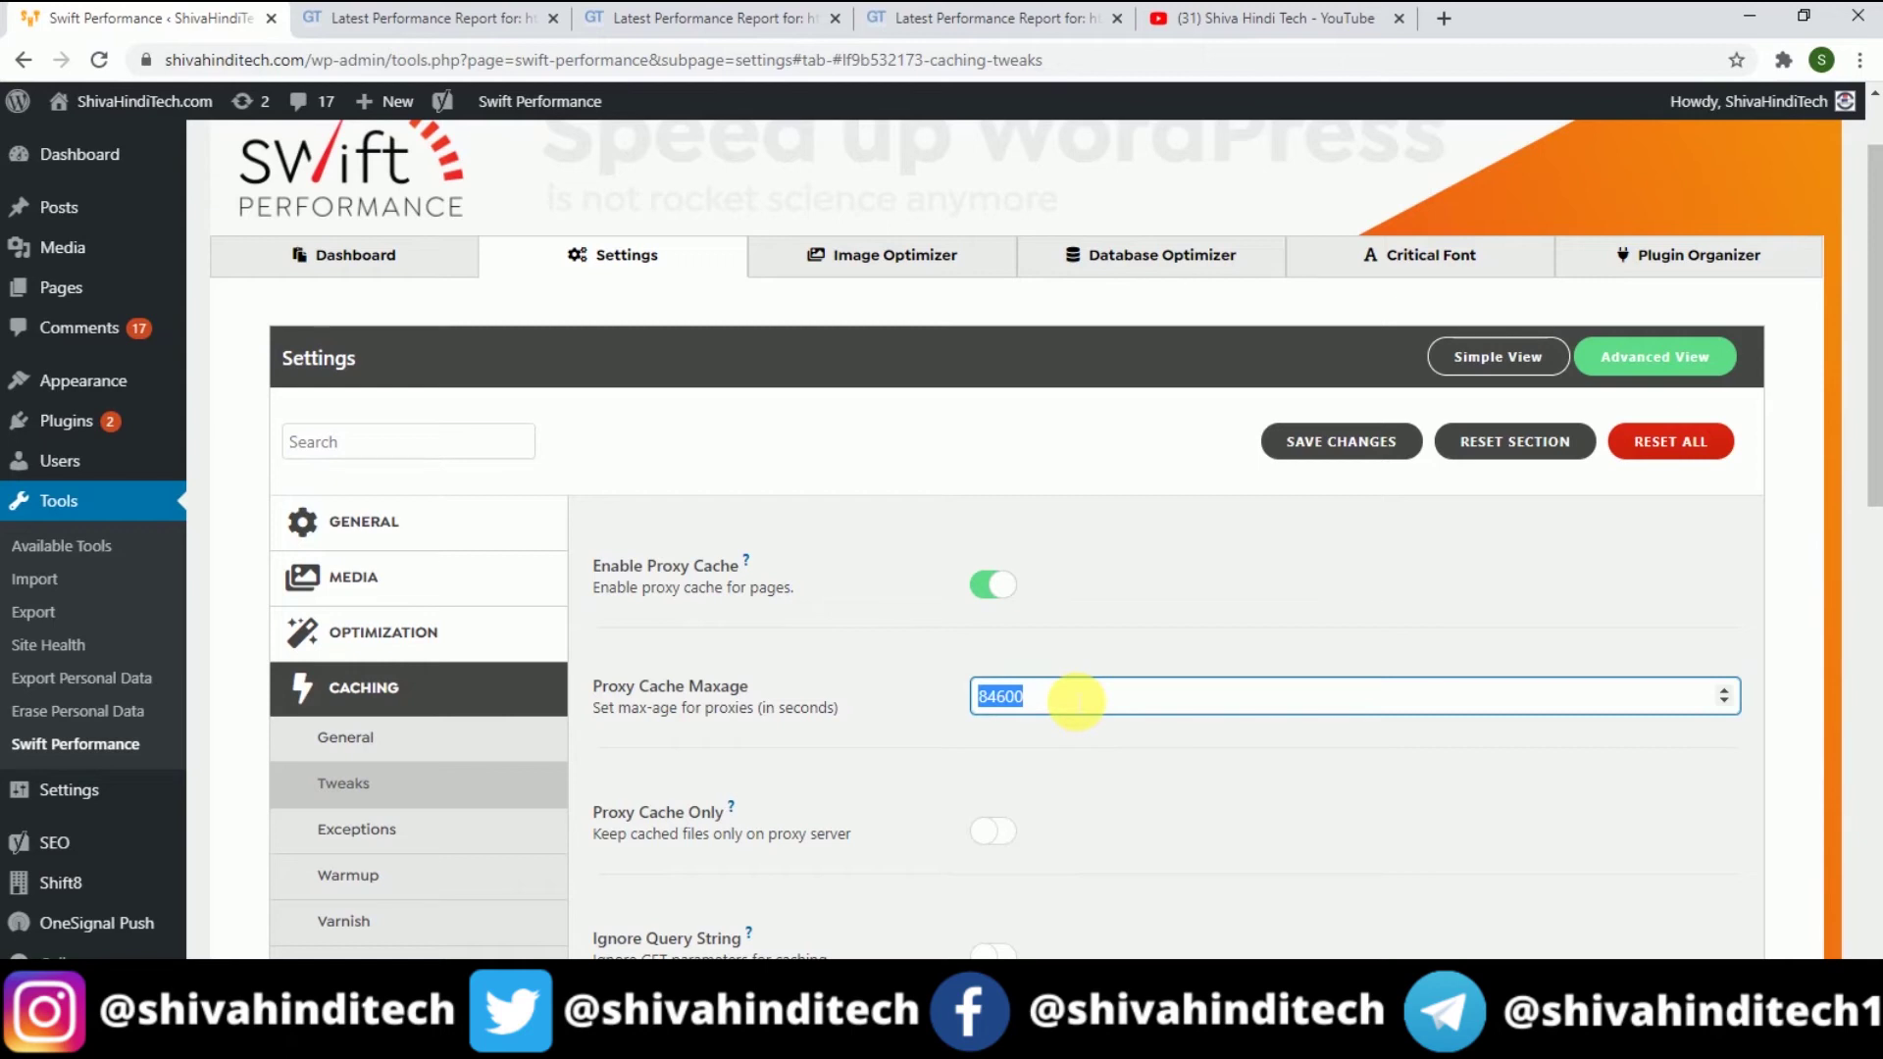
pyautogui.write('30000000')
pyautogui.click(1206, 657)
# Switch off Avoid Mixed Content.
pyautogui.scroll(-2, 1206, 657)
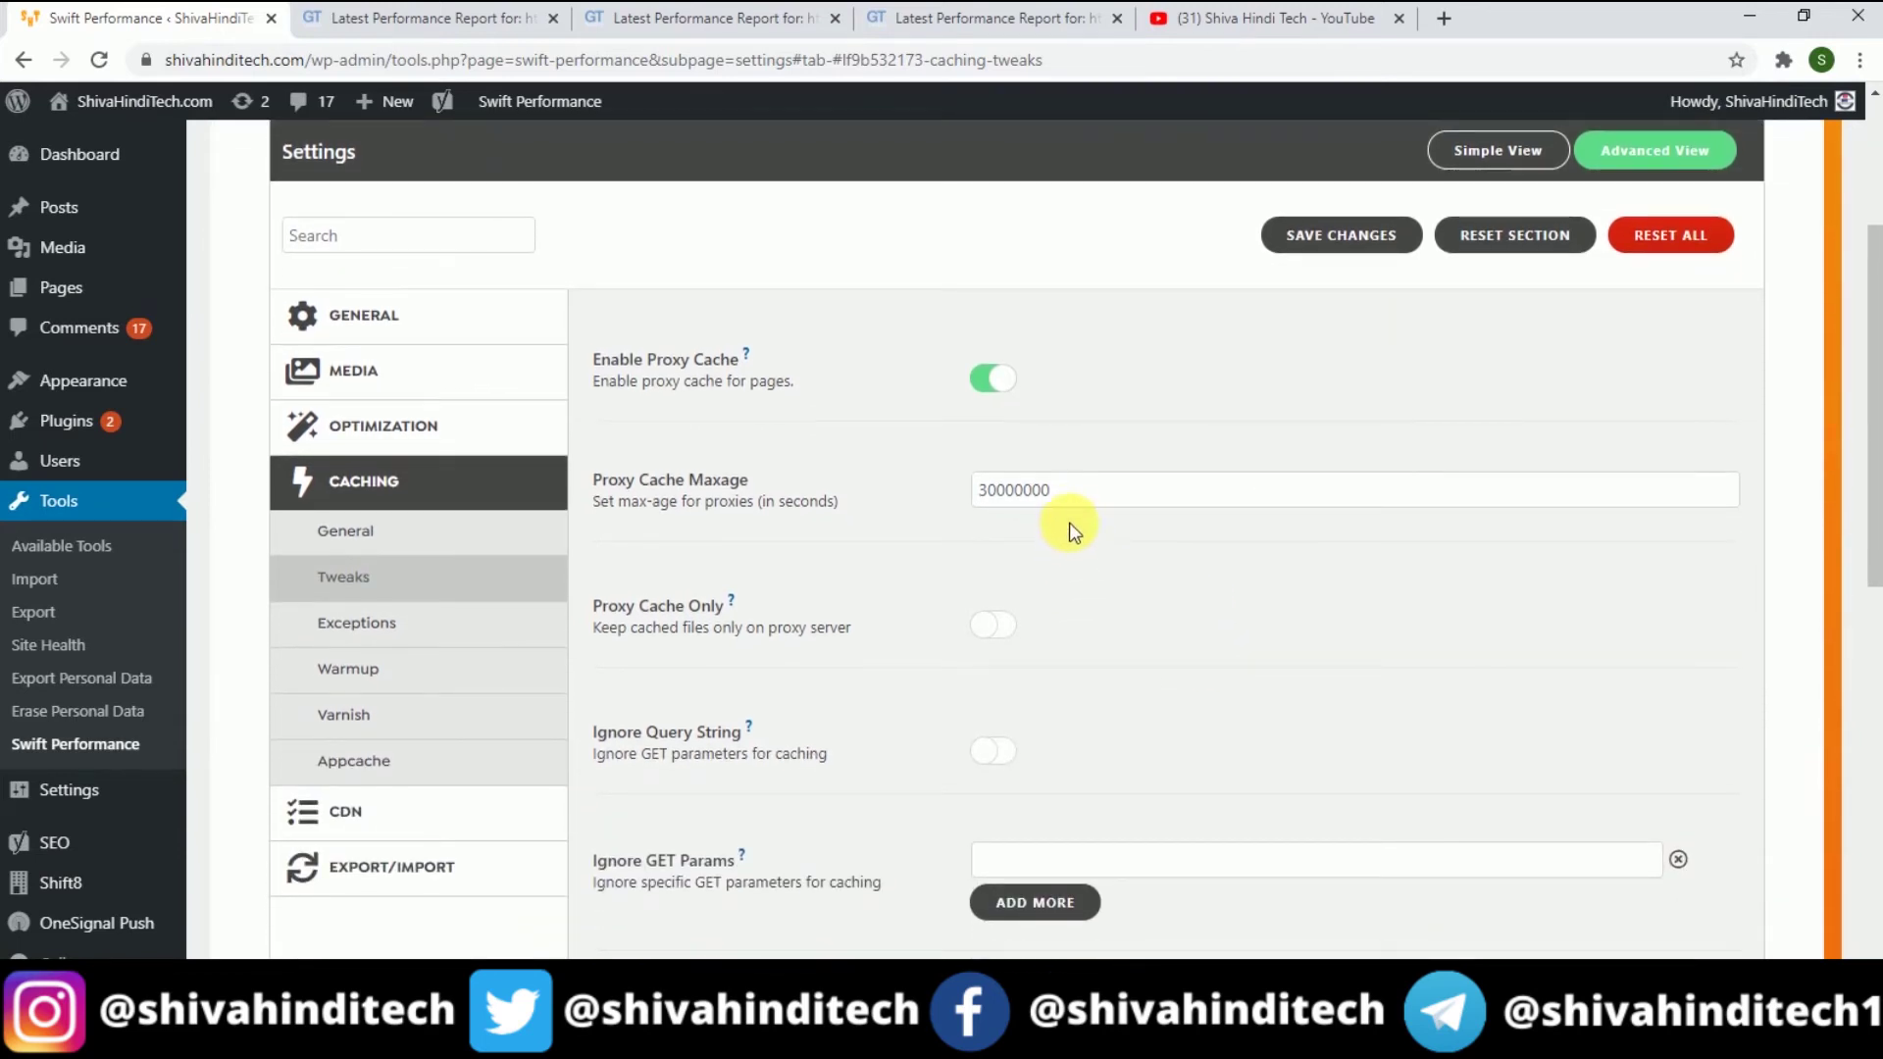
pyautogui.scroll(-1, 1075, 508)
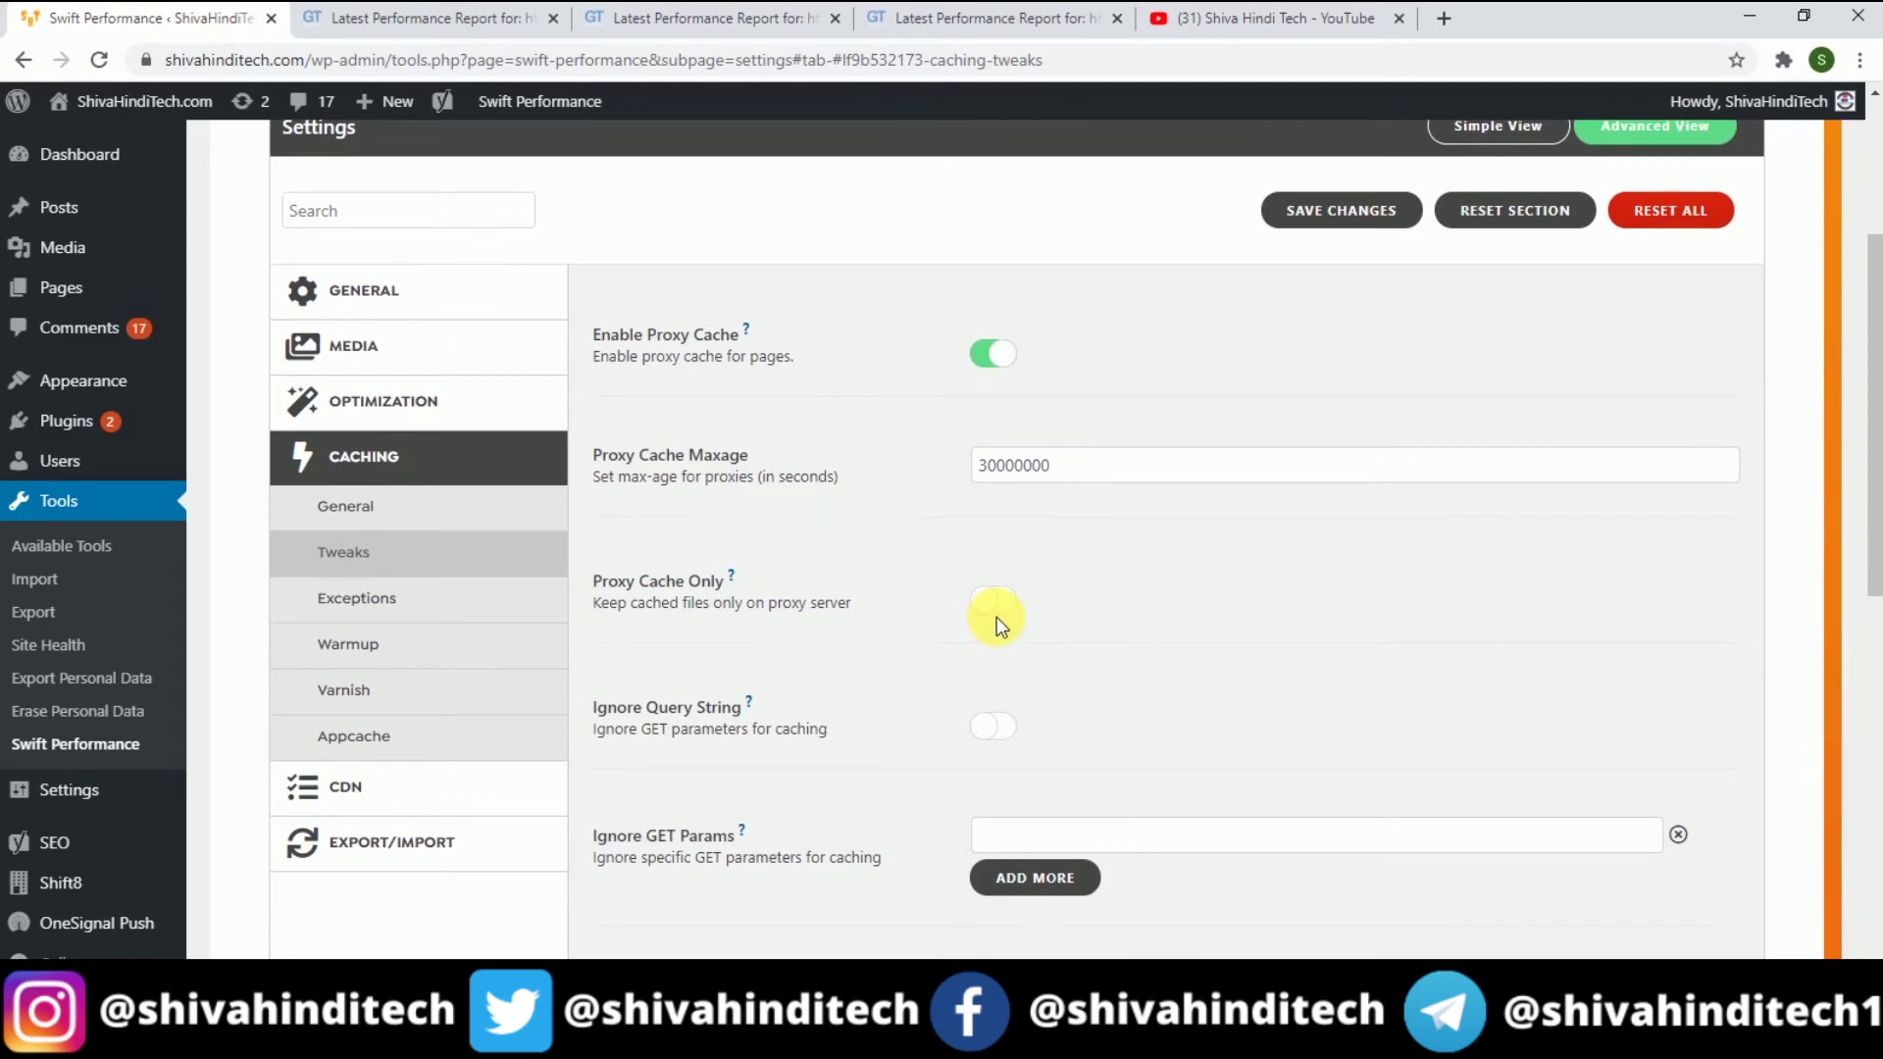
pyautogui.scroll(-2, 996, 616)
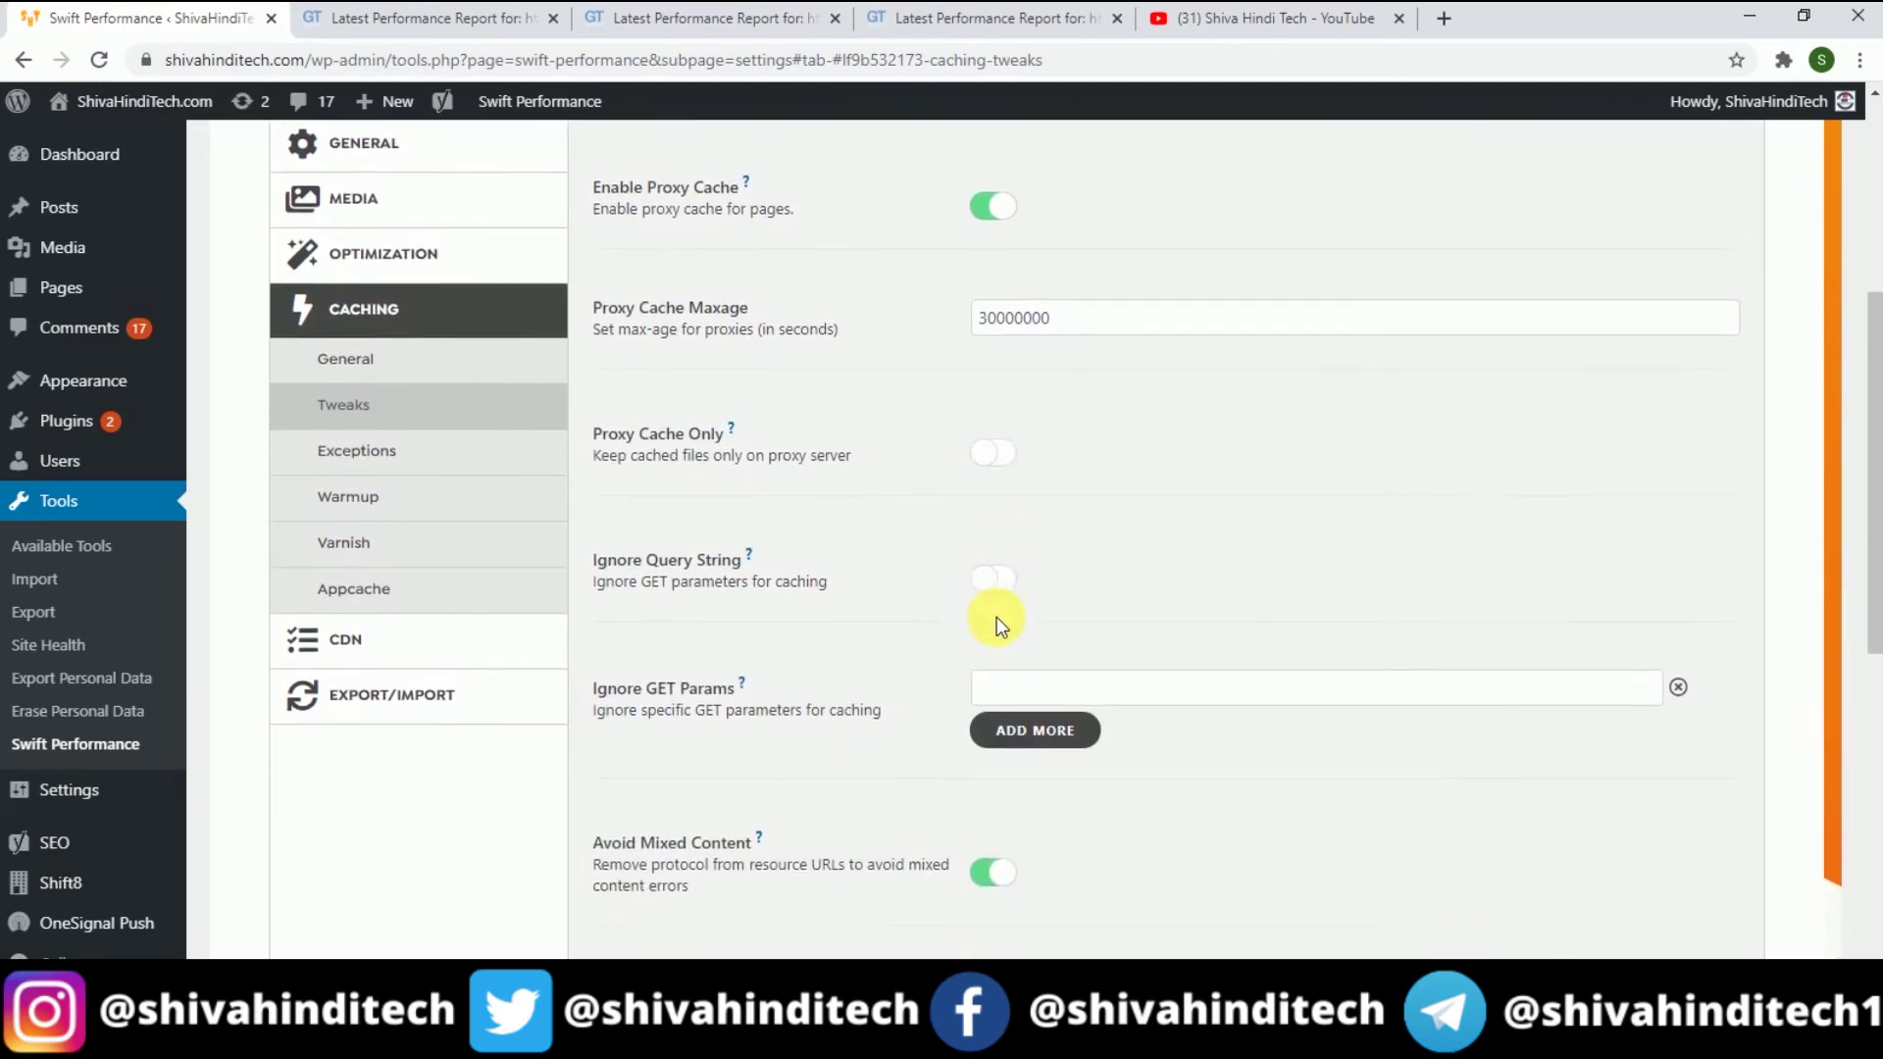
pyautogui.scroll(-1, 997, 616)
pyautogui.scroll(-1, 1007, 503)
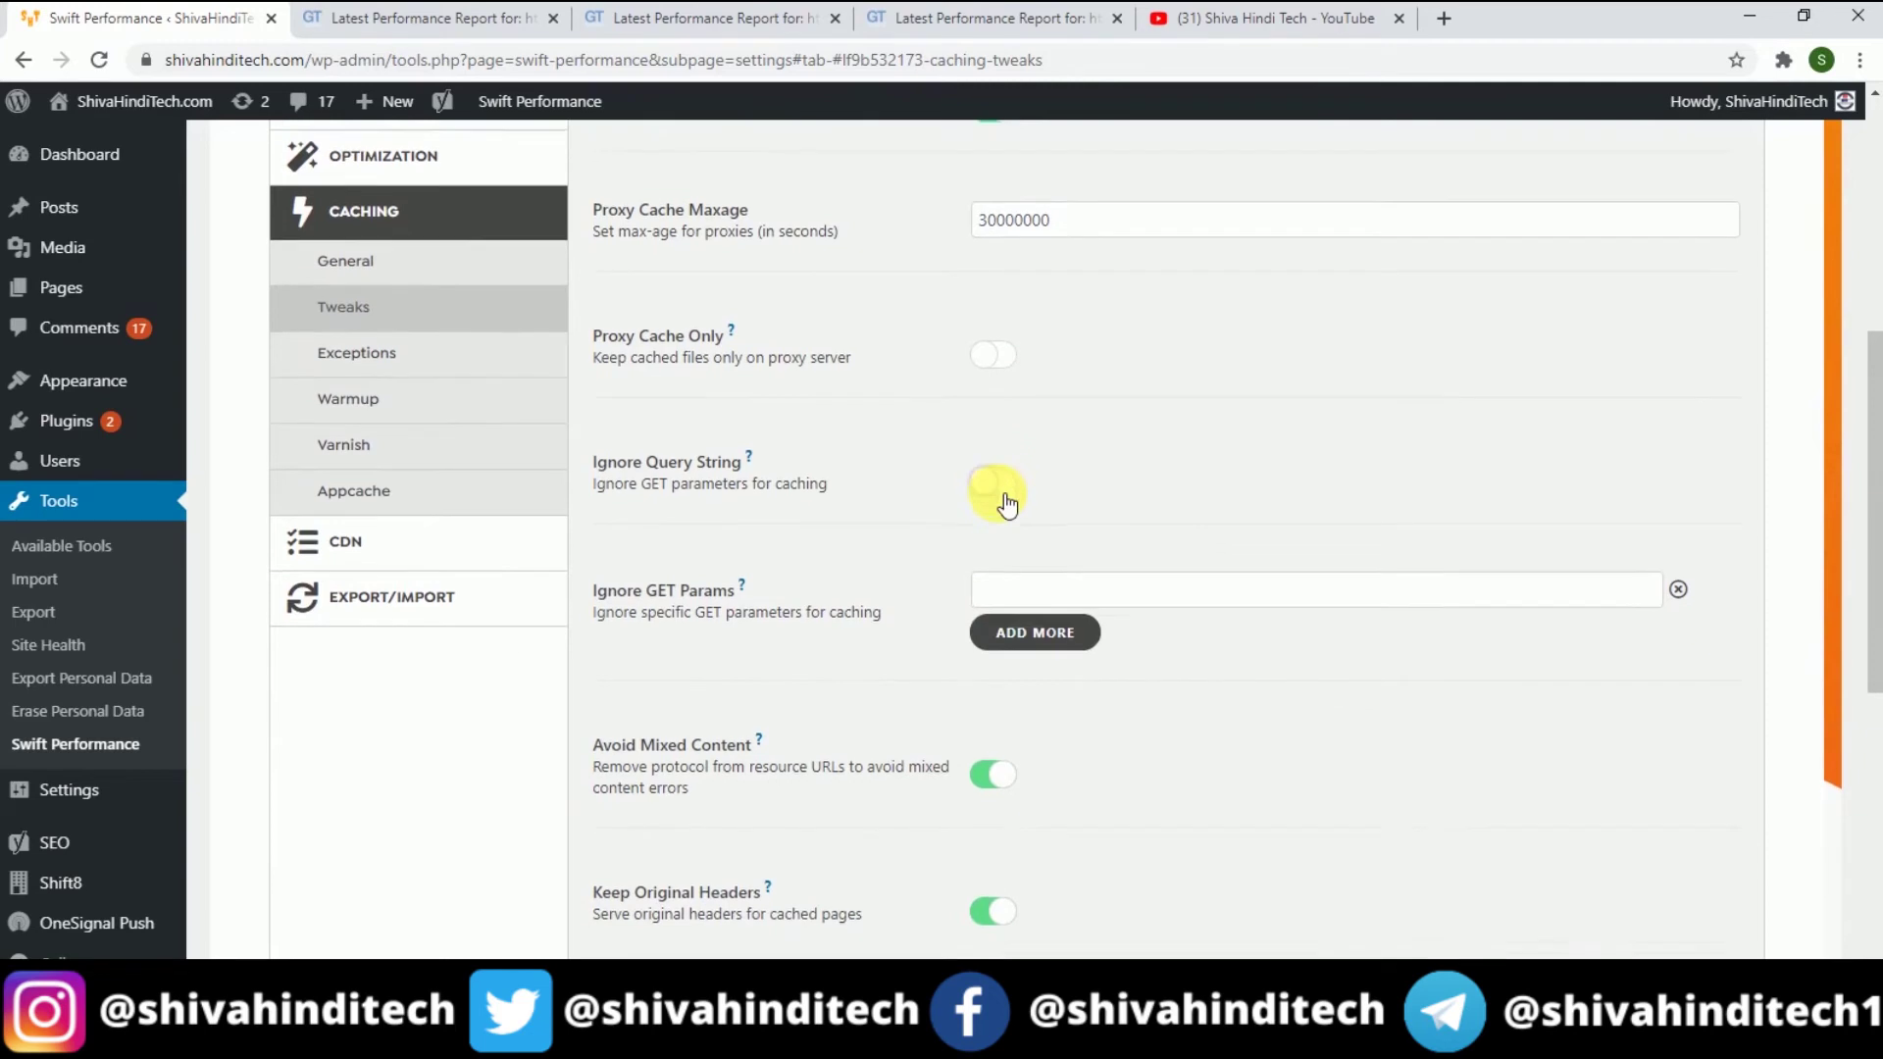
pyautogui.scroll(-2, 1007, 503)
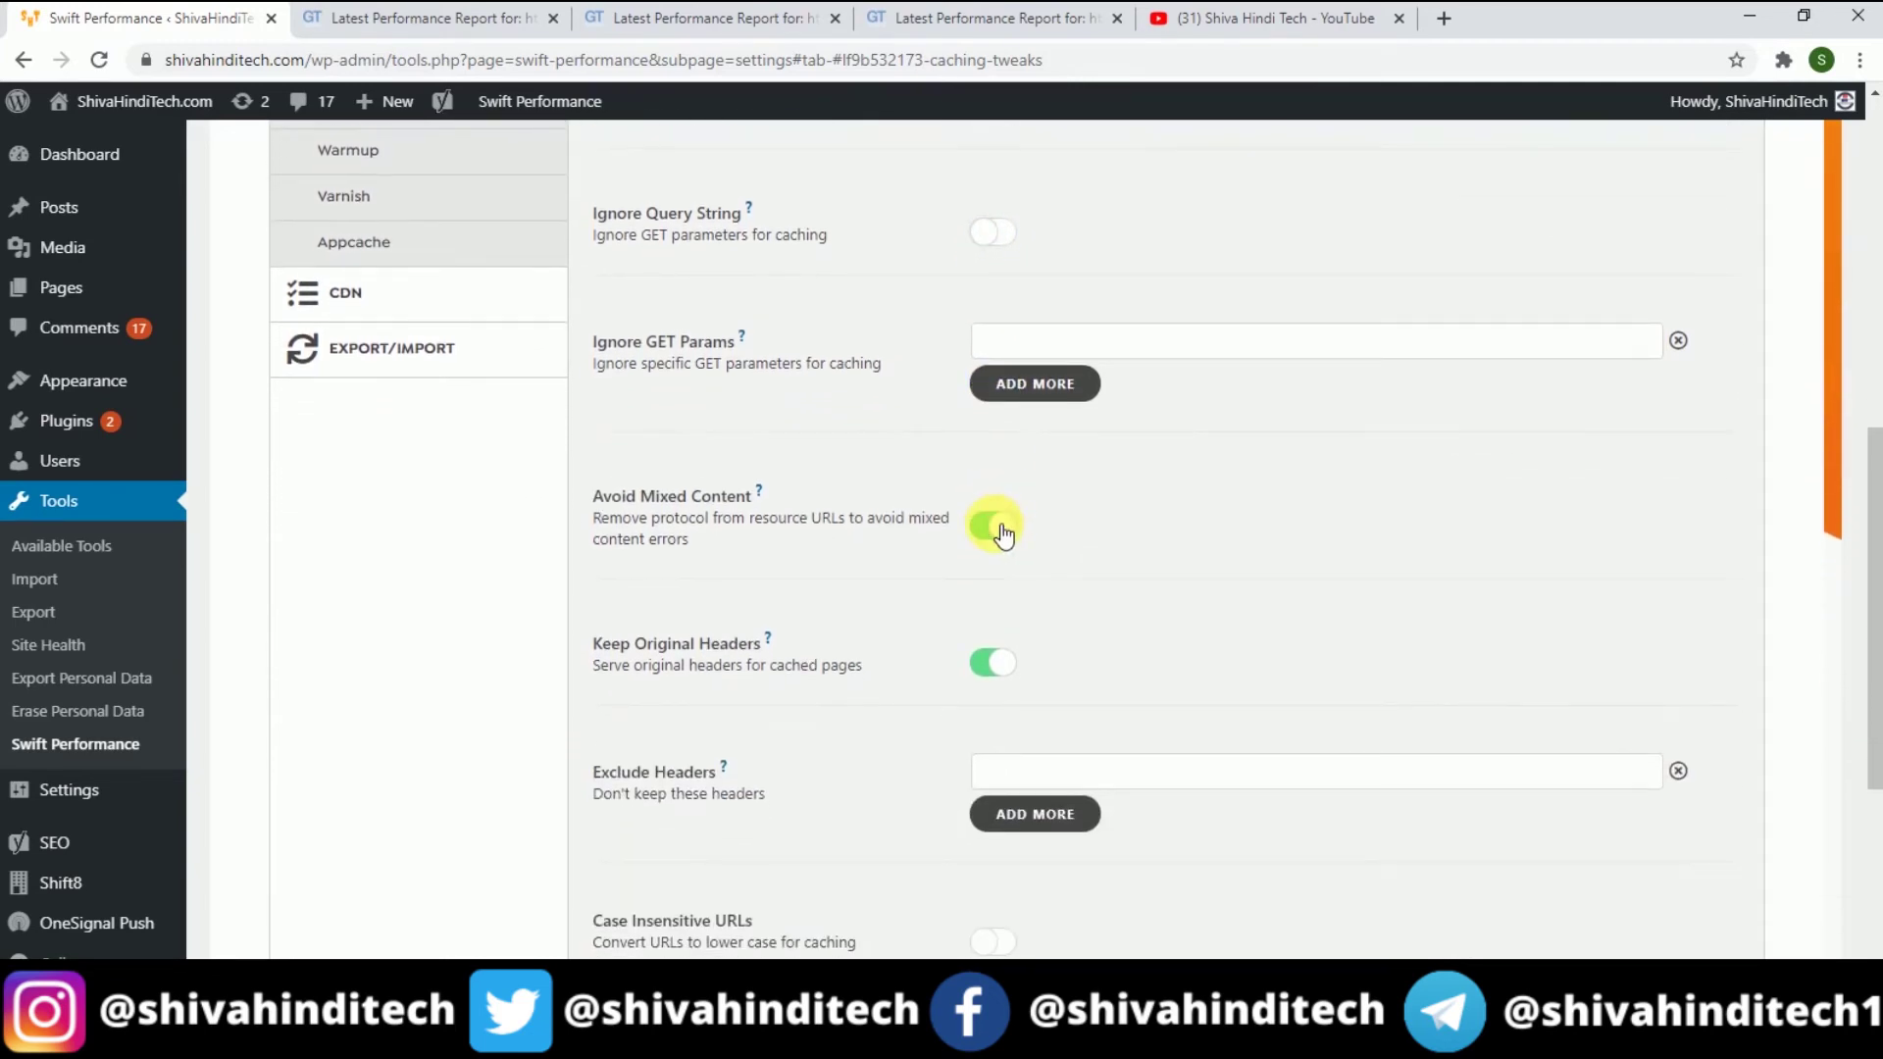
pyautogui.click(1000, 530)
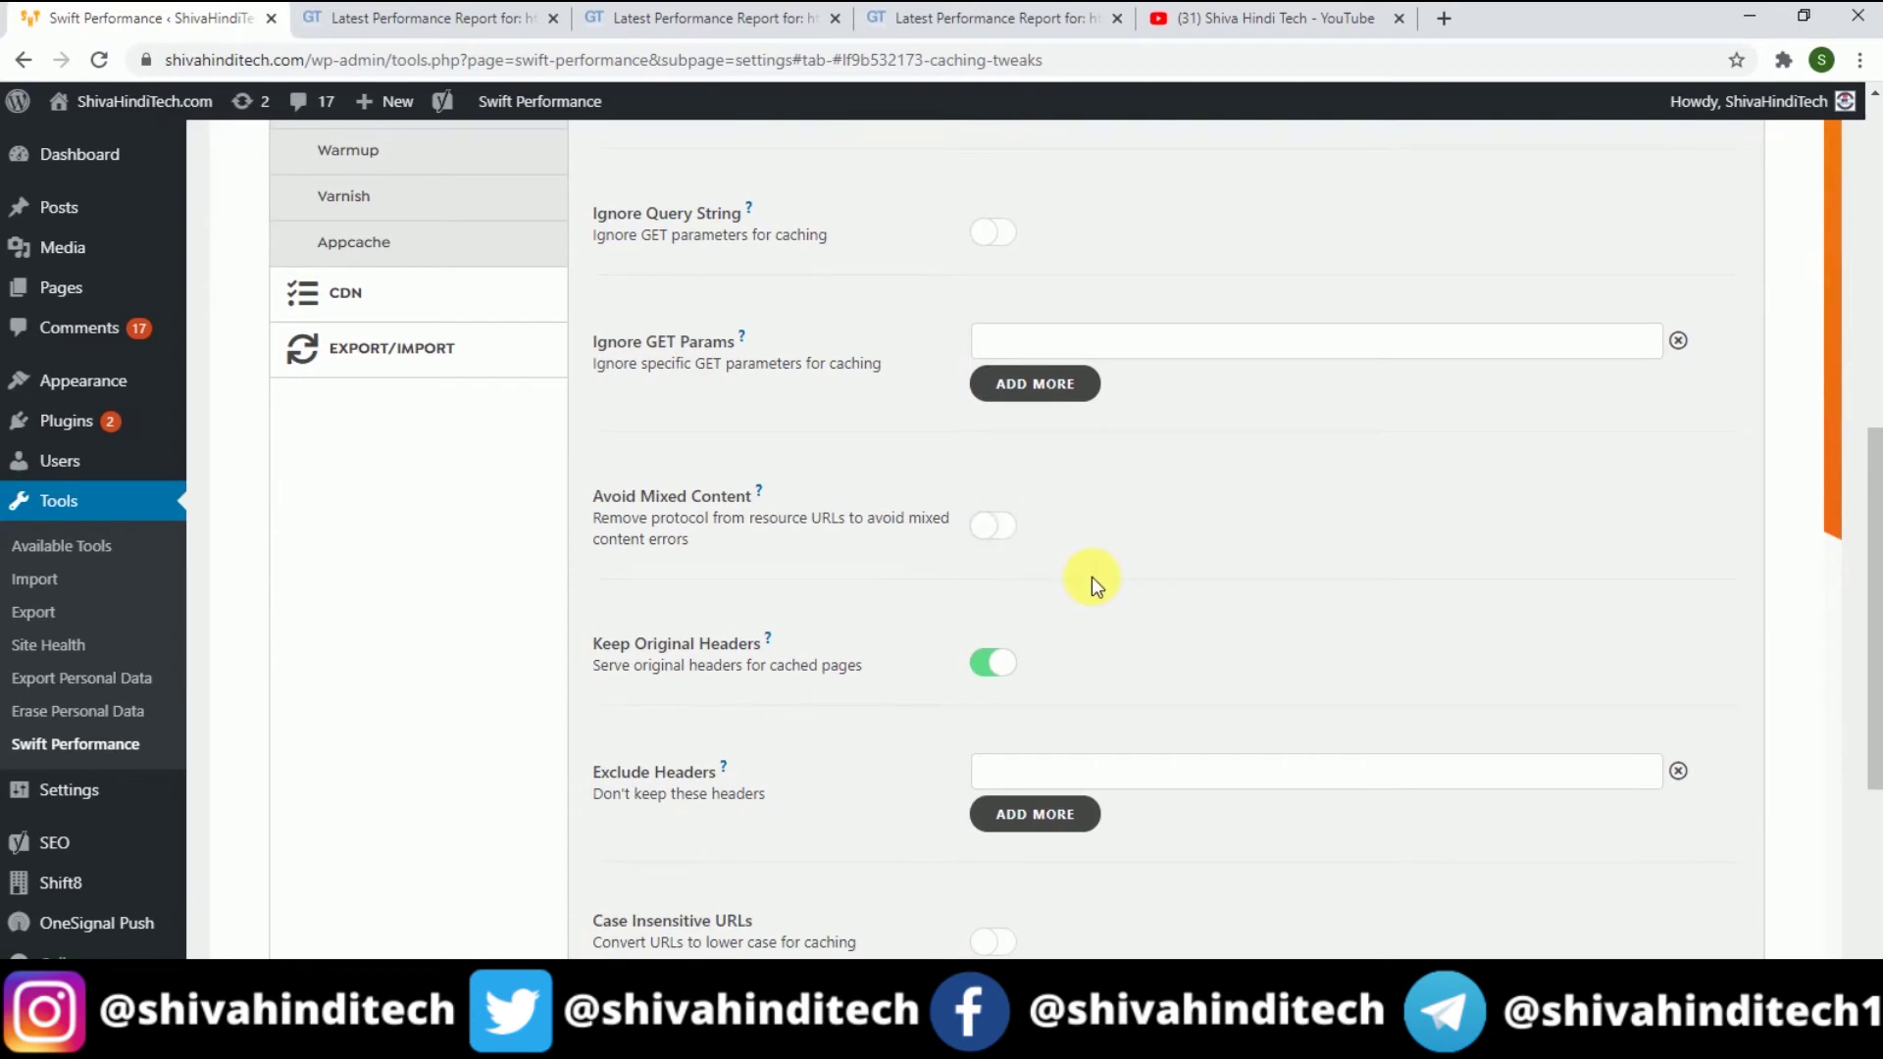
# Save the caching tweaks without clearing the cache.
pyautogui.scroll(-1, 1092, 577)
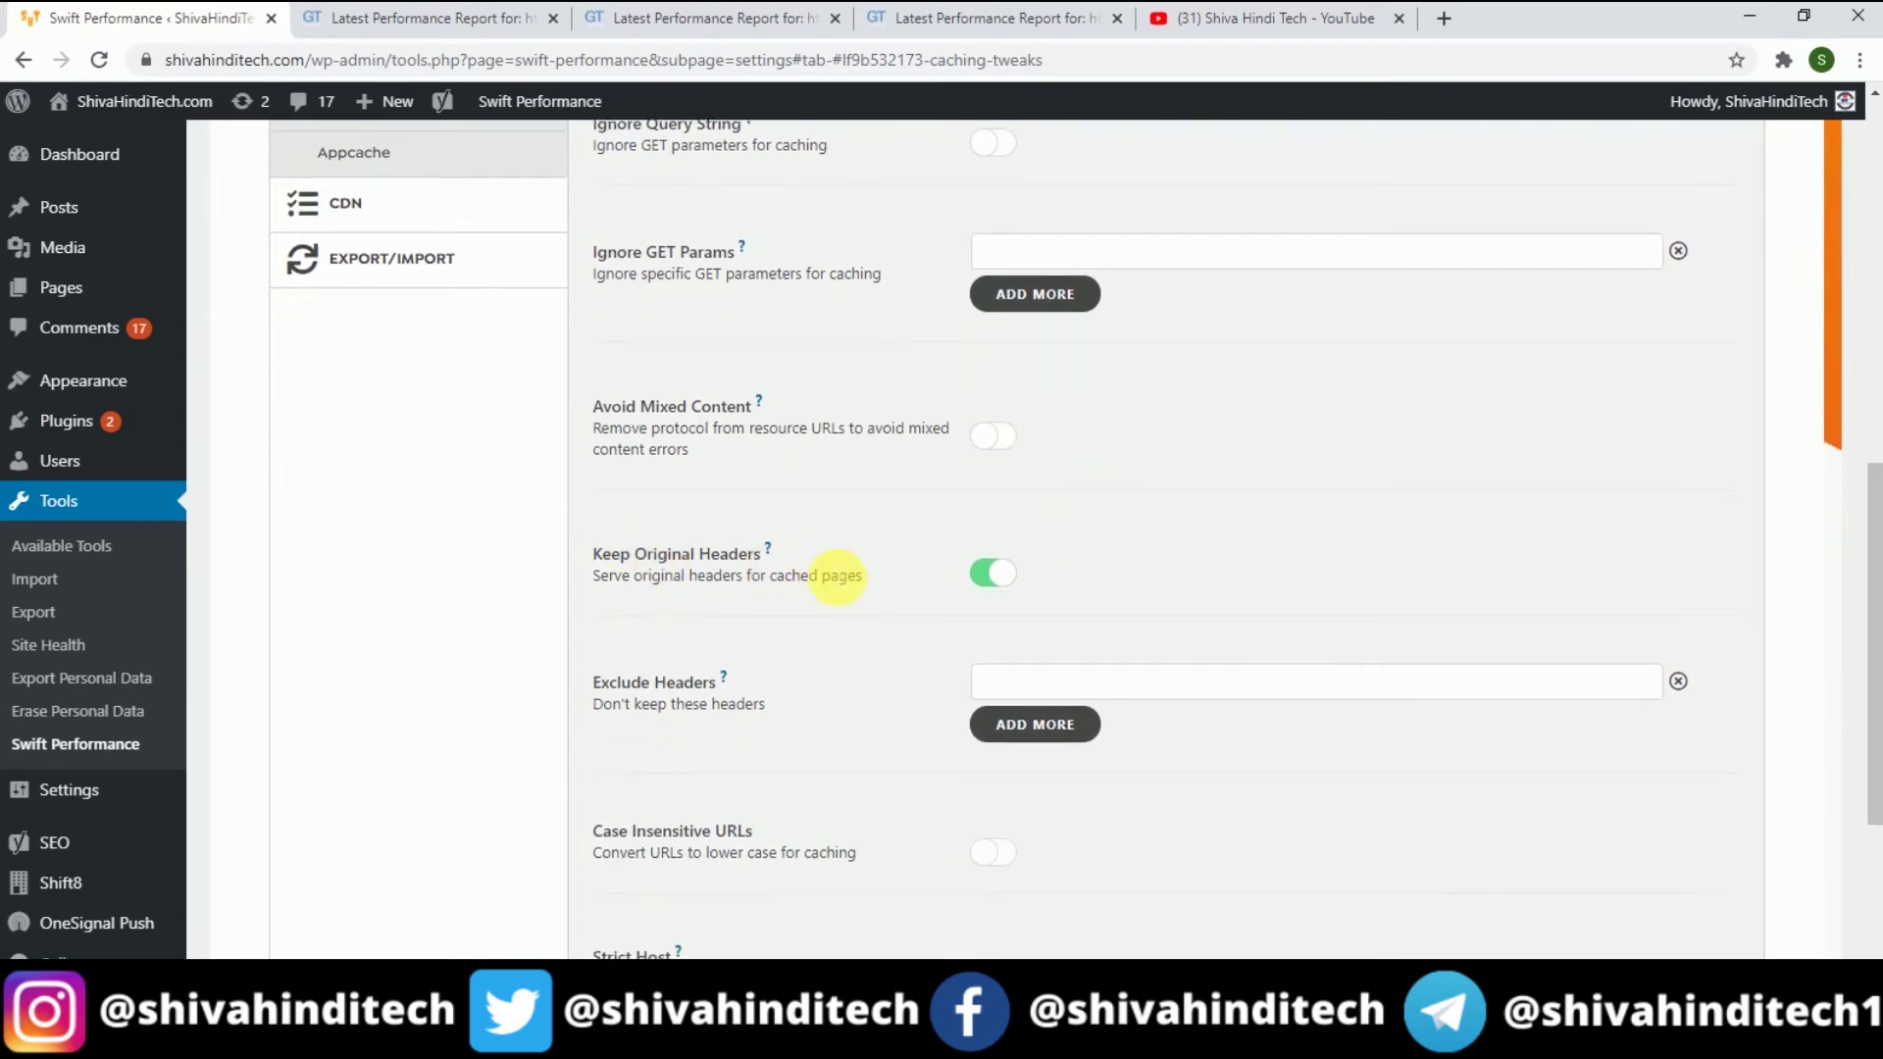
pyautogui.scroll(-2, 836, 575)
pyautogui.scroll(-2, 836, 579)
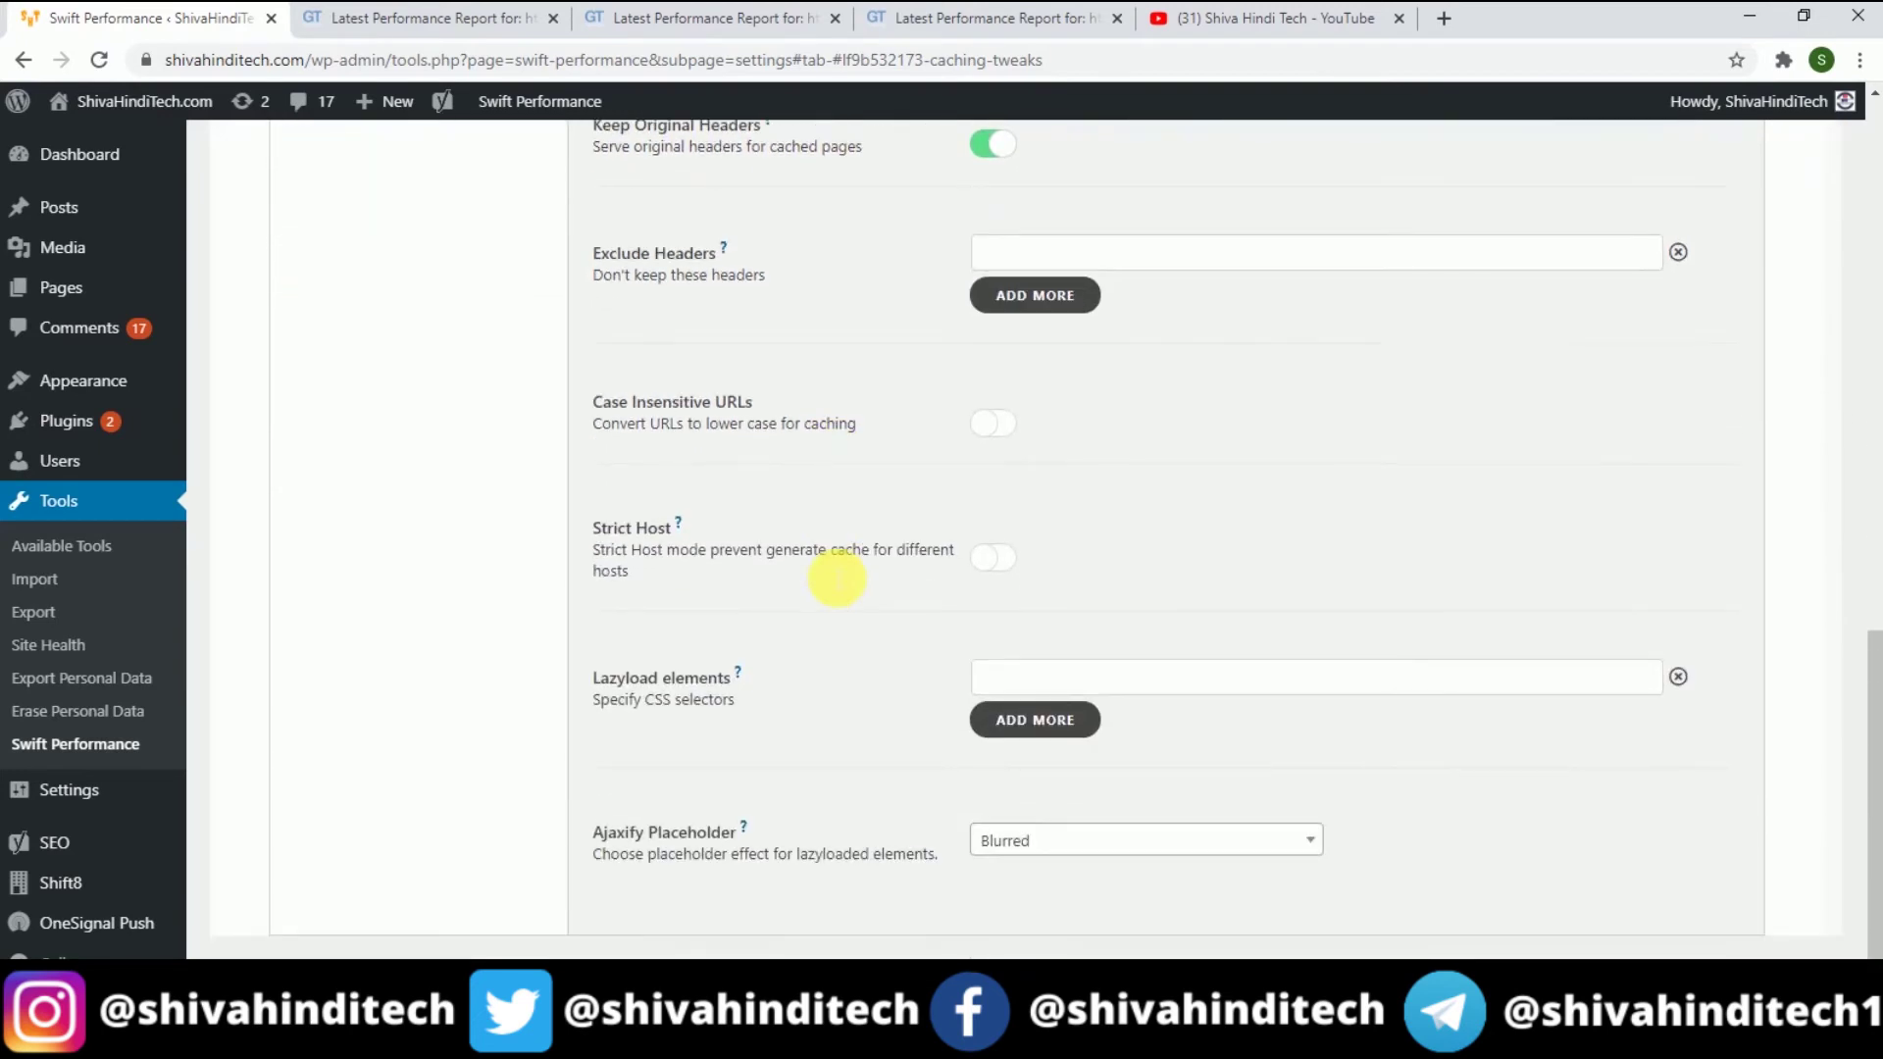
pyautogui.scroll(12, 833, 577)
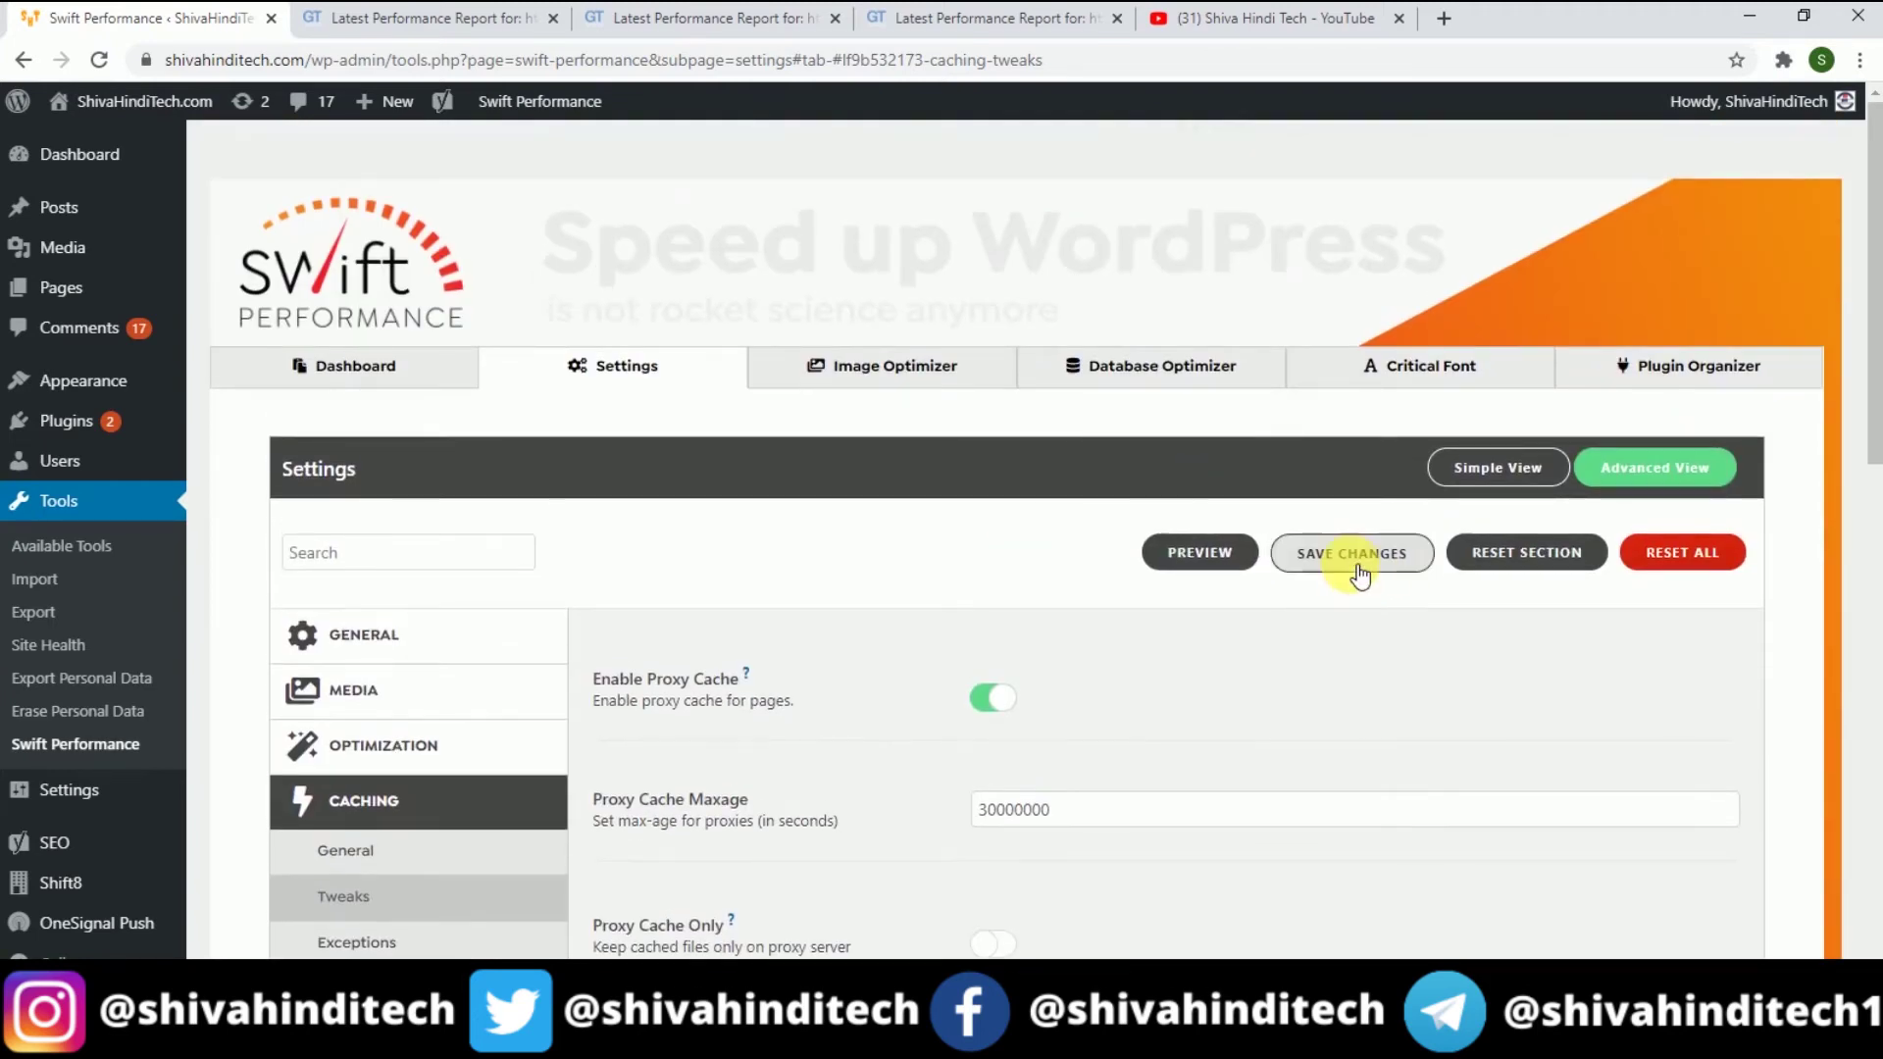
pyautogui.click(1355, 550)
pyautogui.scroll(-1, 815, 630)
pyautogui.scroll(-2, 815, 630)
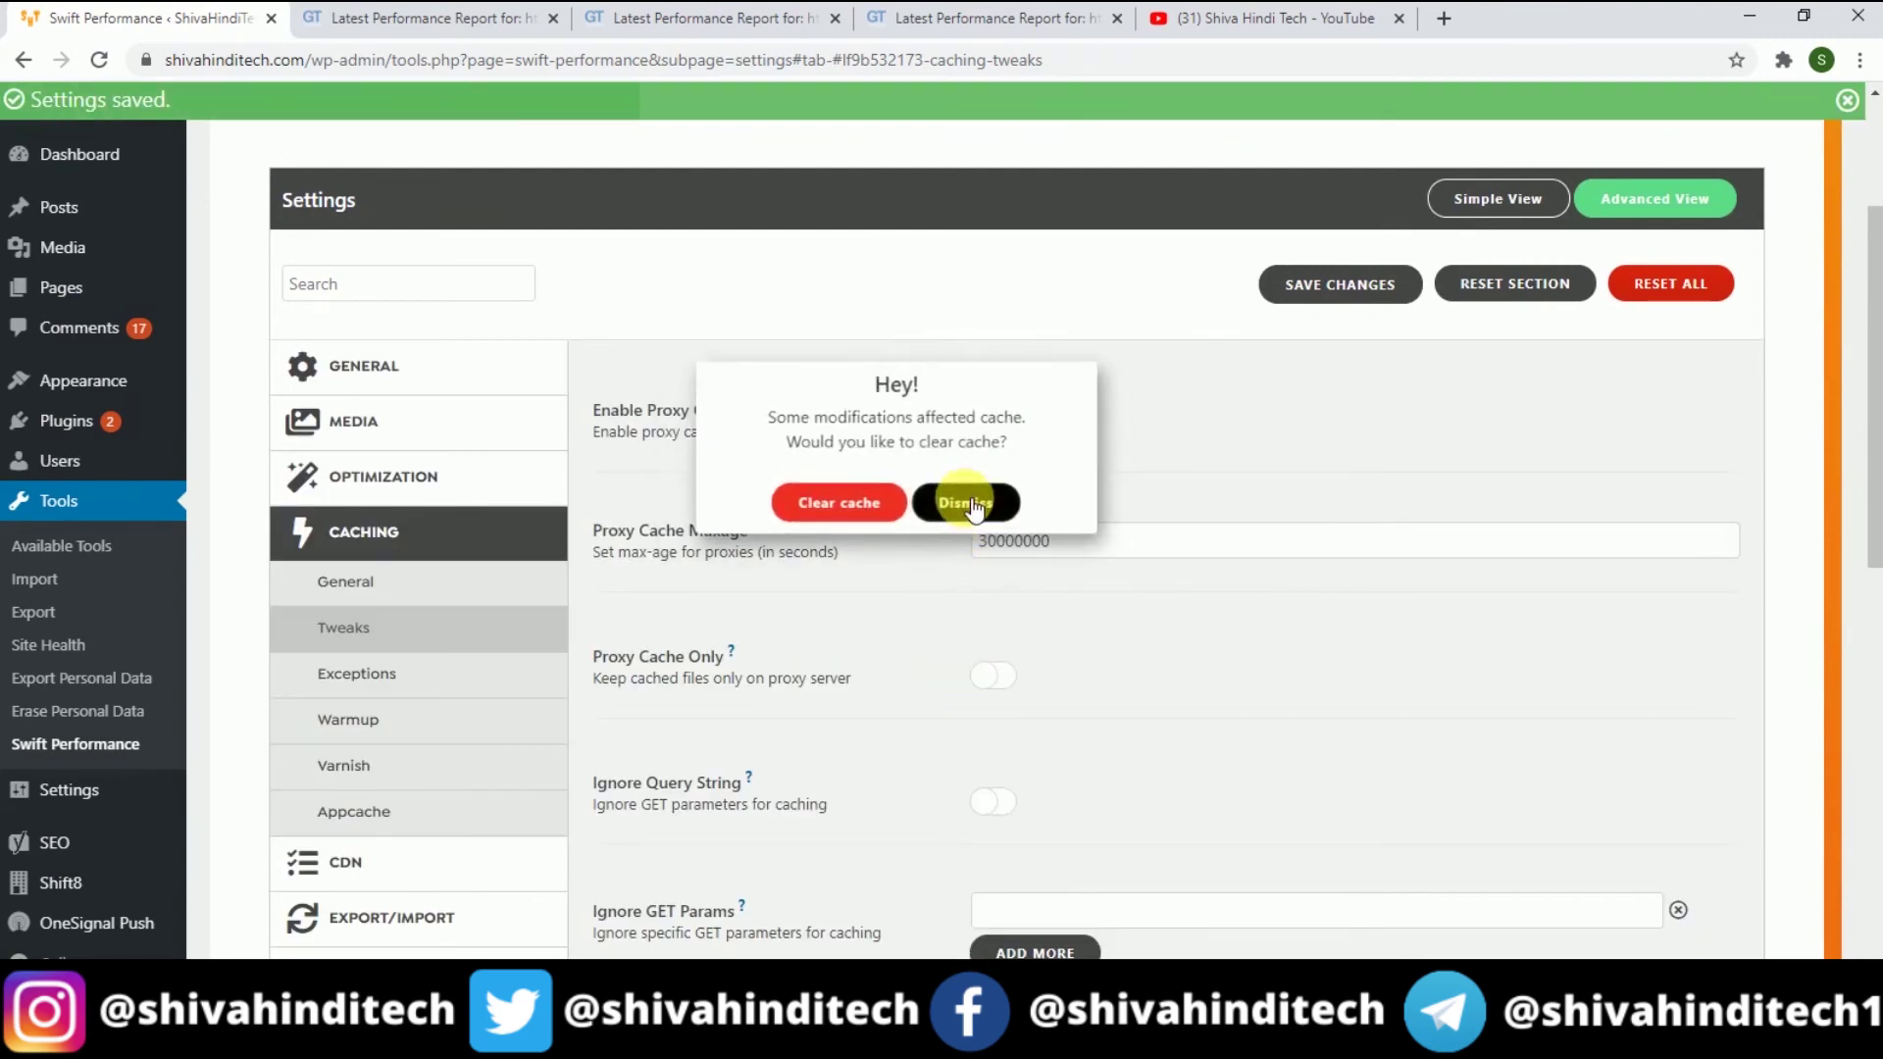
pyautogui.click(974, 505)
# Turn on Exclude Archive in the caching Exceptions settings.
pyautogui.click(352, 681)
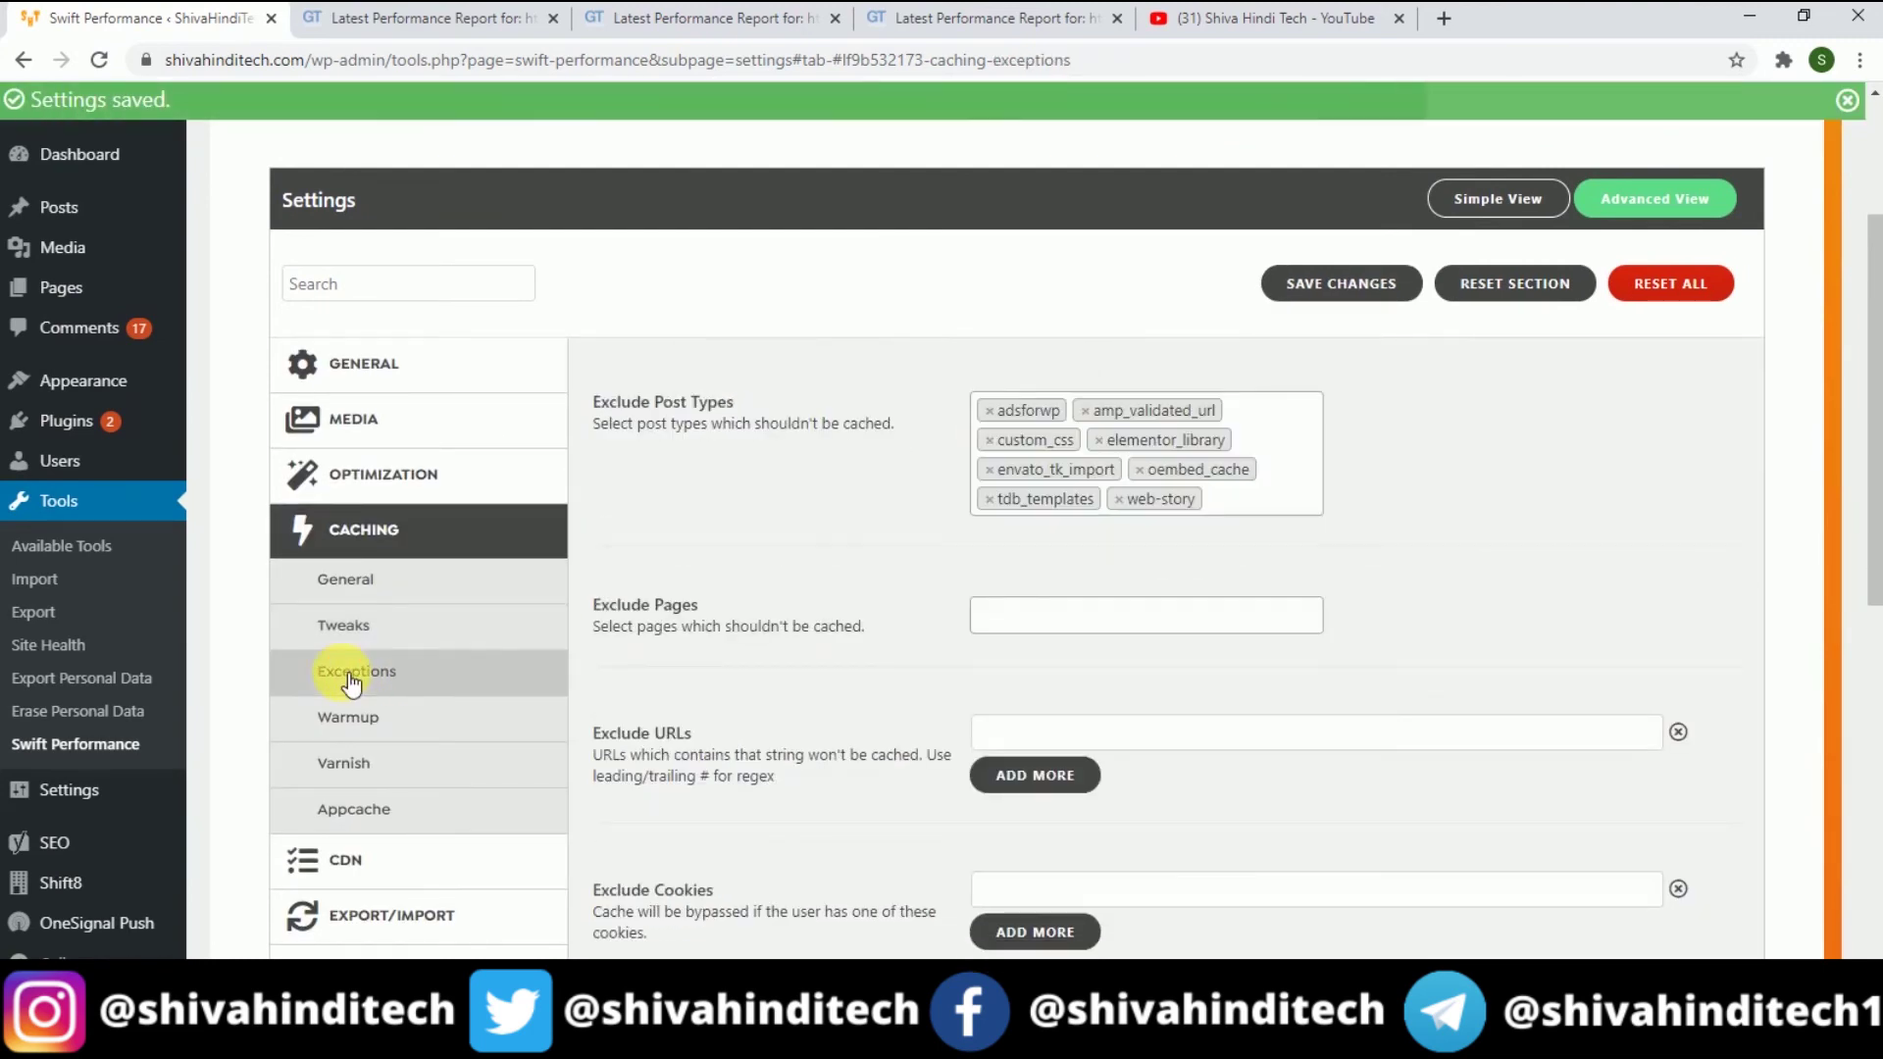
pyautogui.scroll(-1, 898, 583)
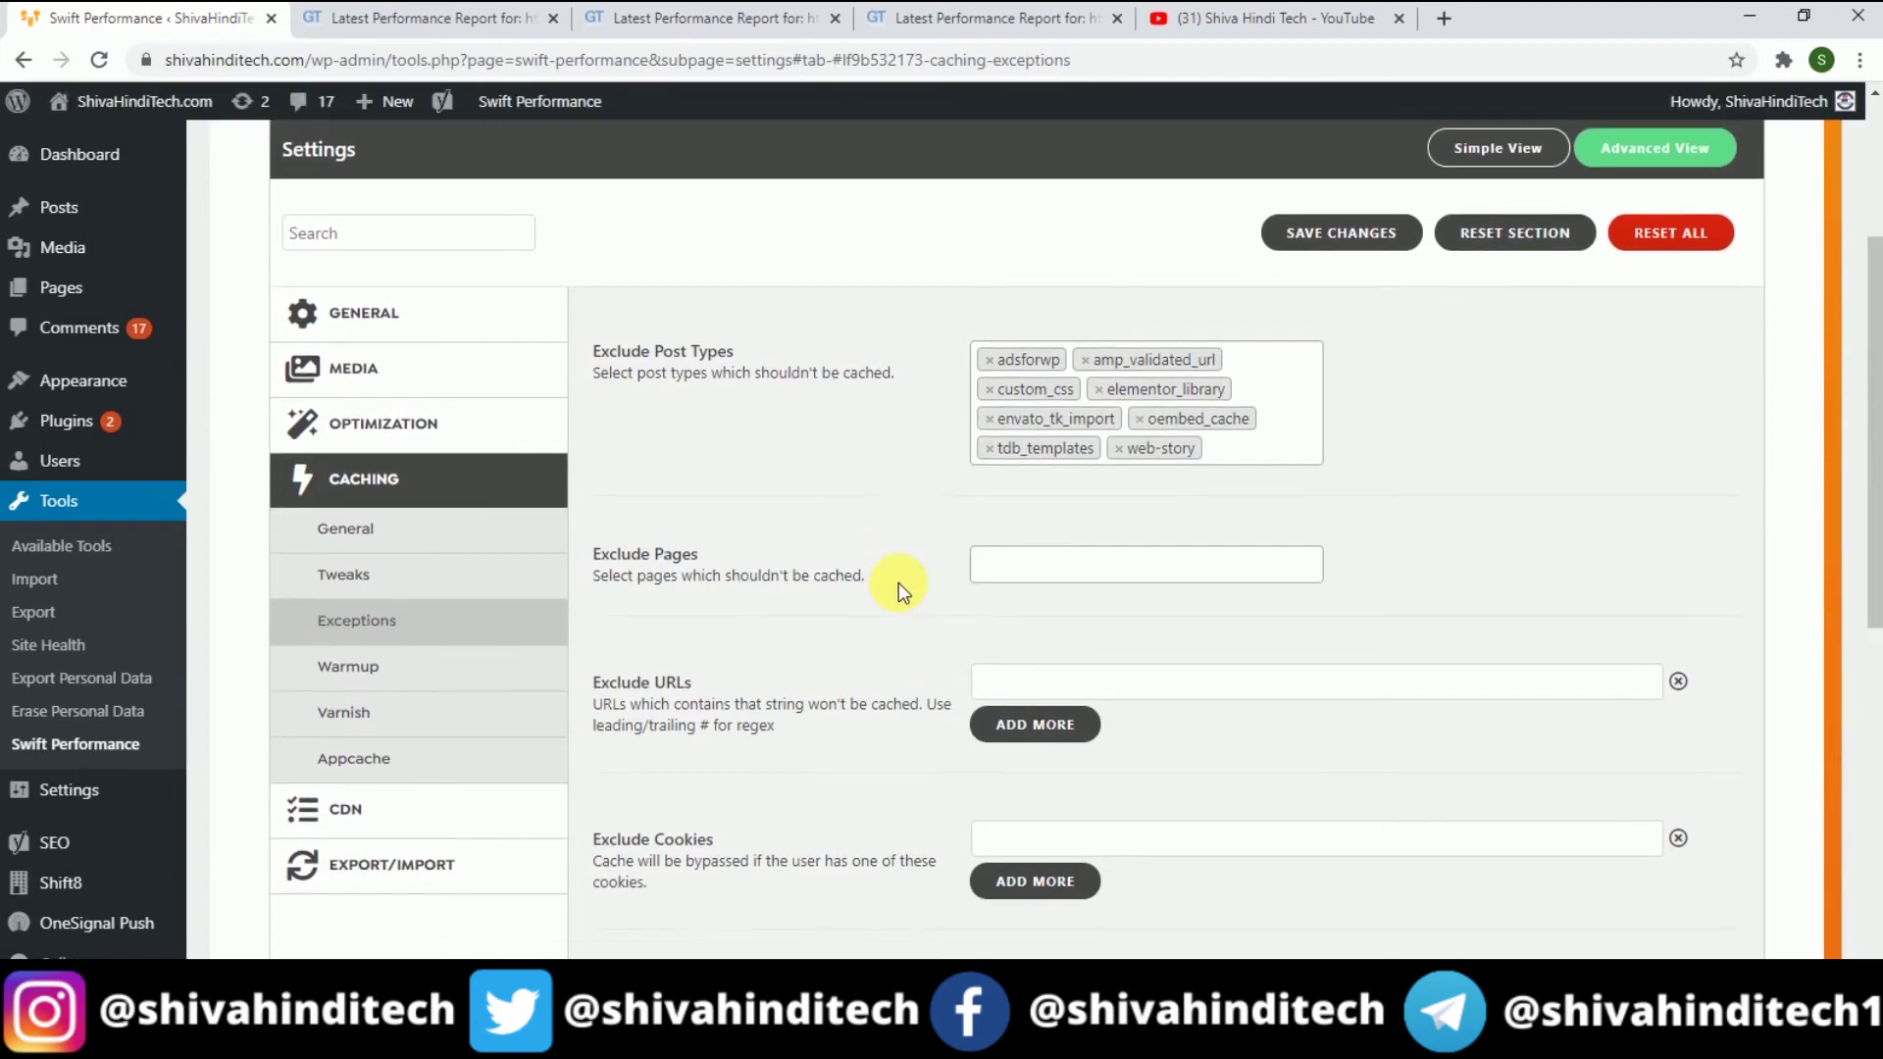
pyautogui.scroll(-2, 898, 583)
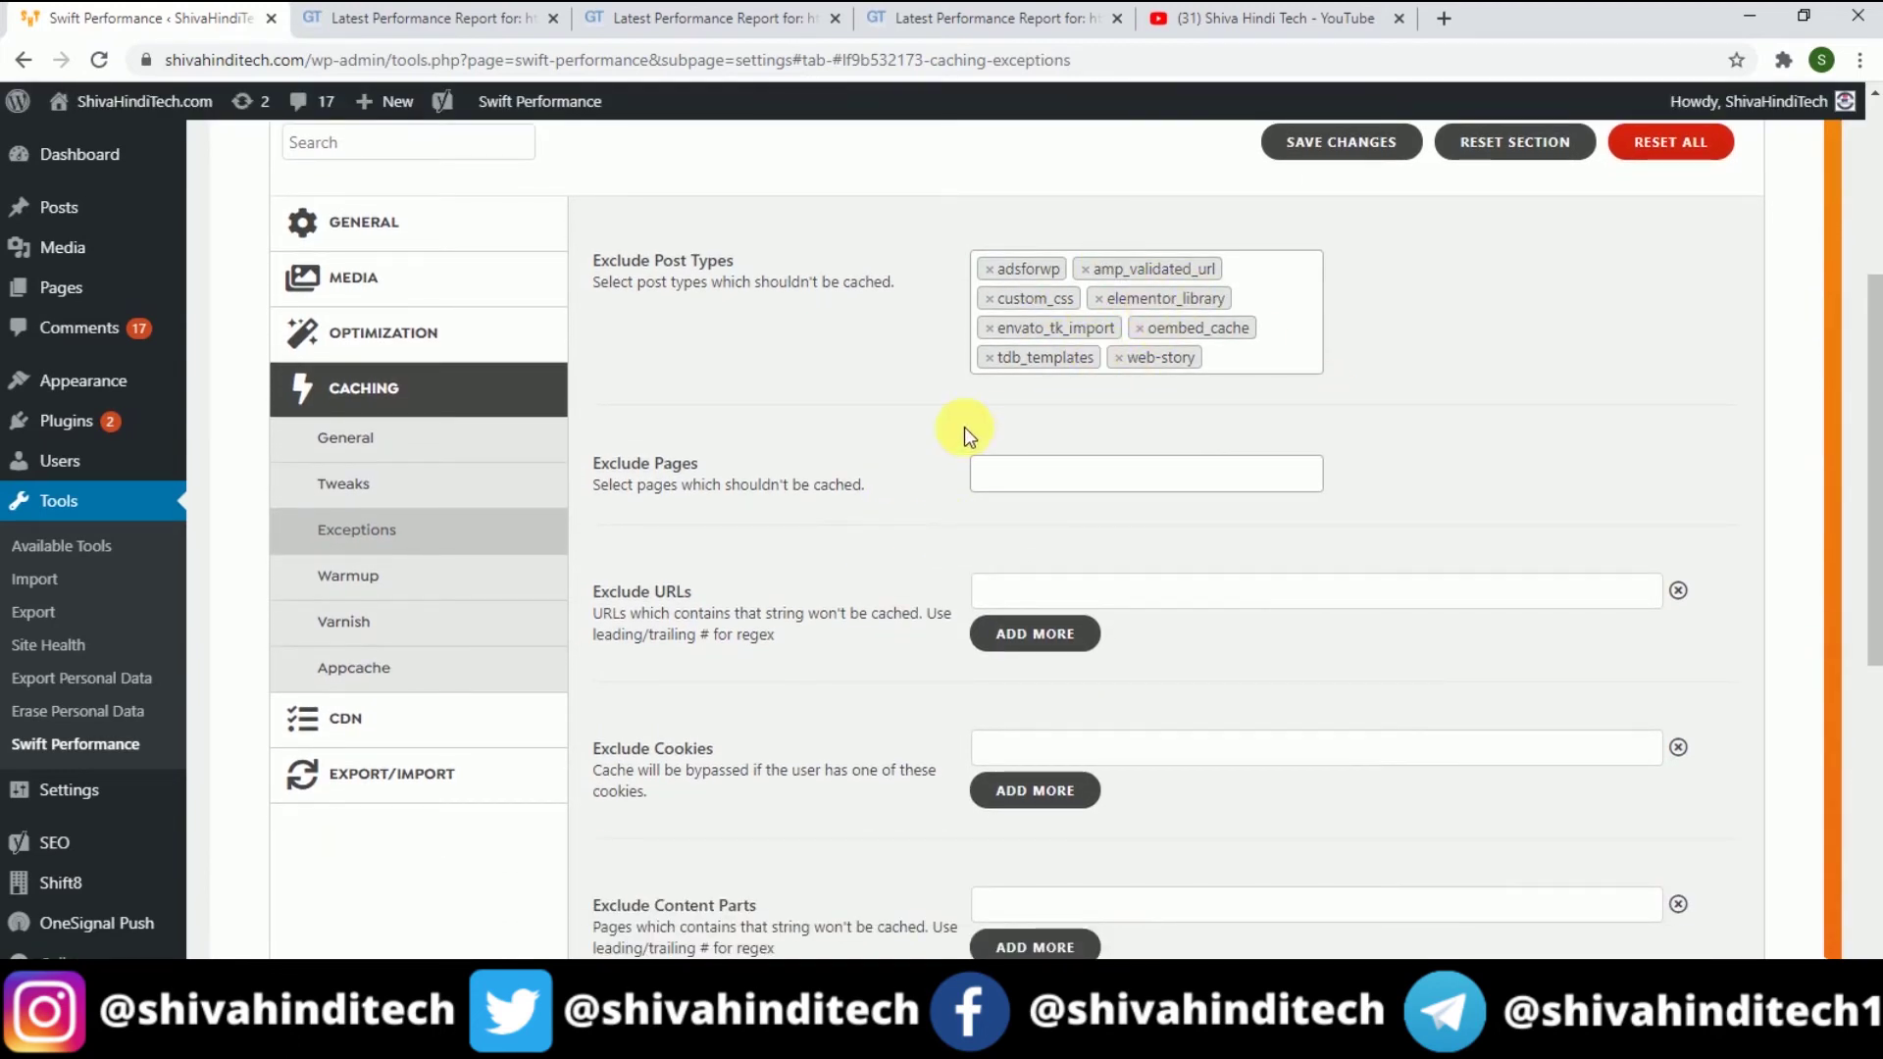
pyautogui.scroll(-1, 964, 427)
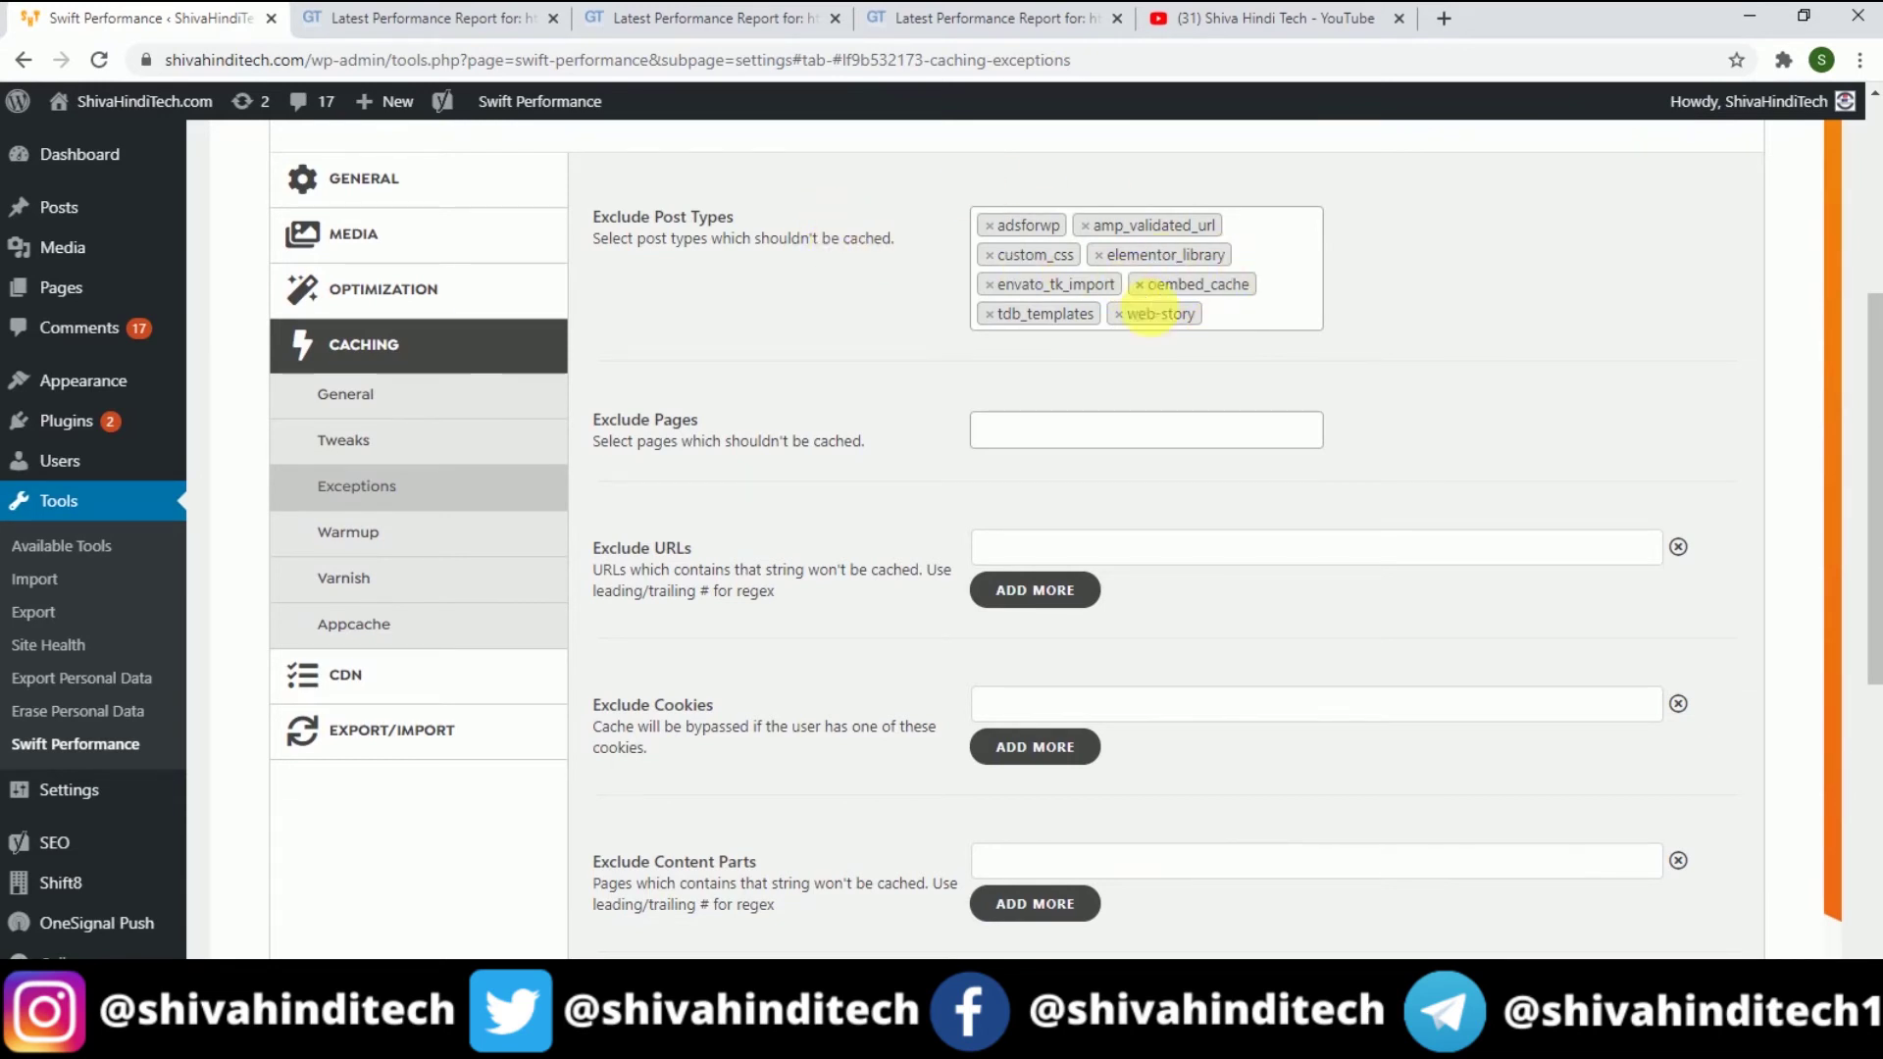
pyautogui.scroll(-3, 1179, 350)
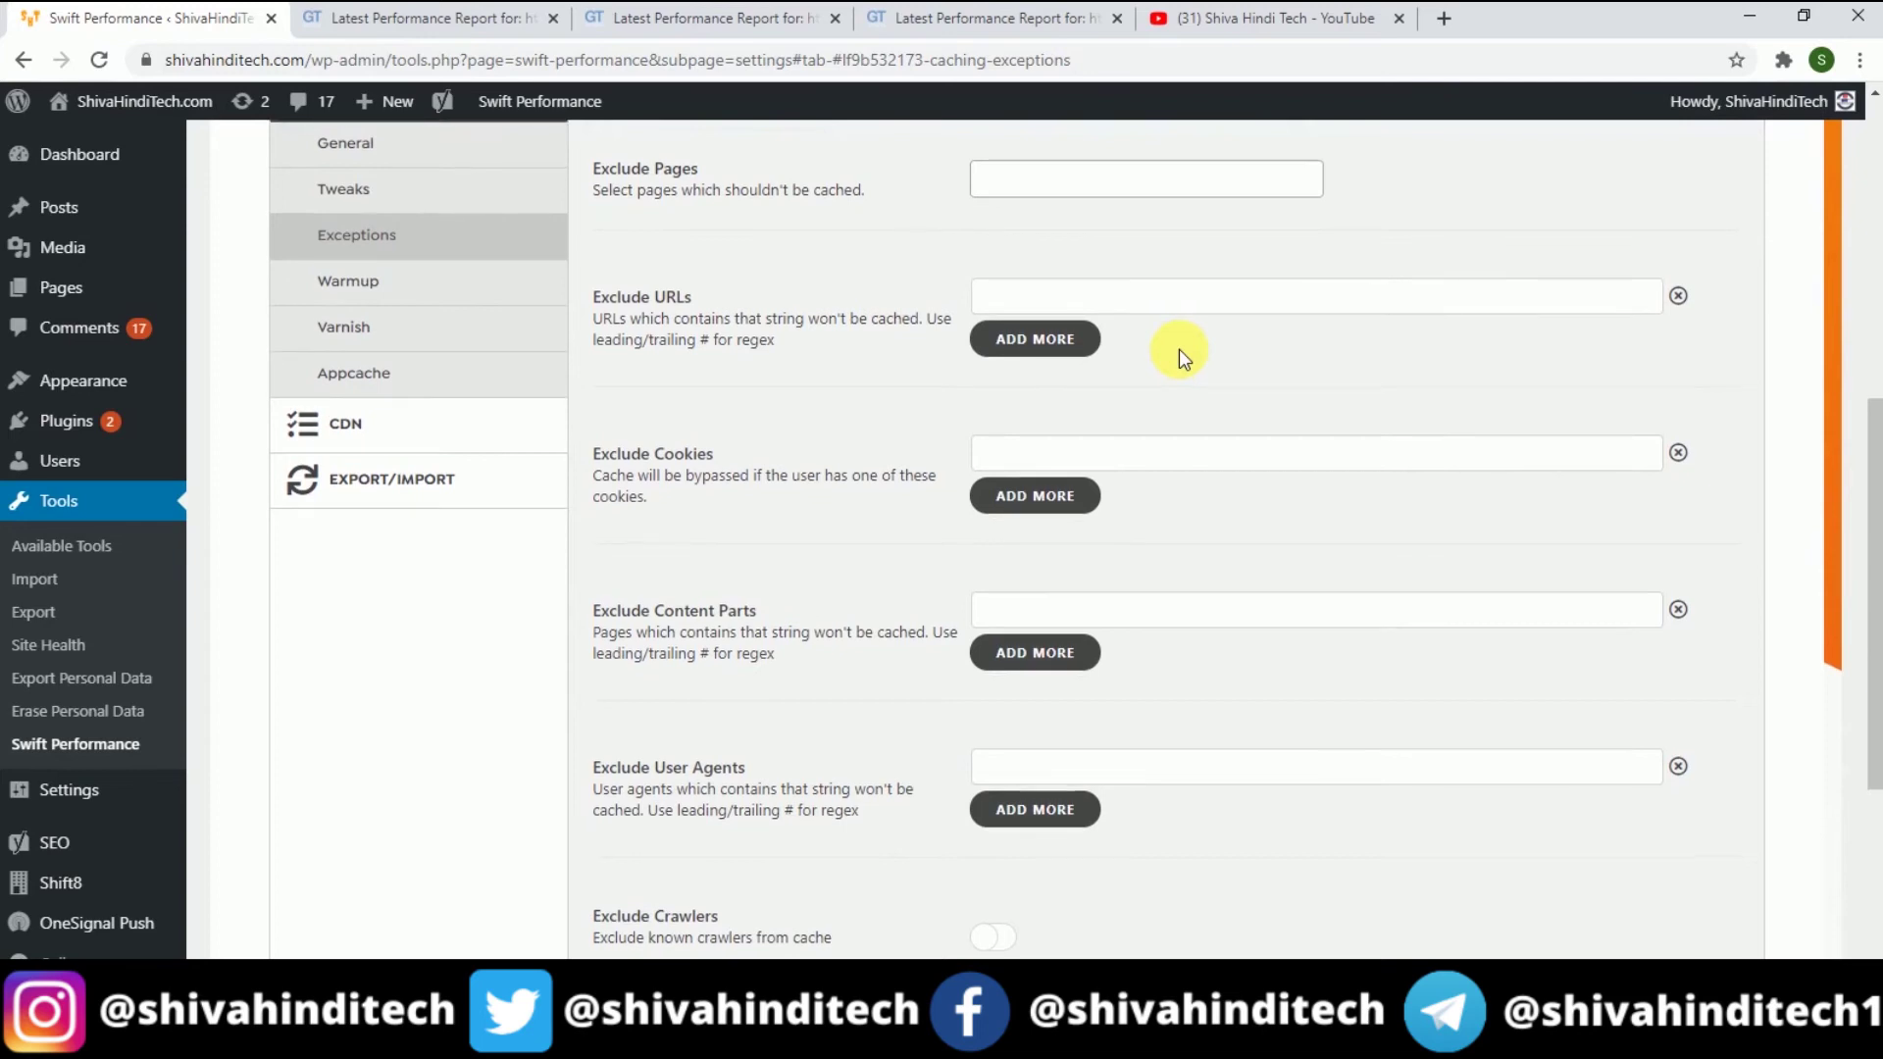
pyautogui.scroll(2, 868, 389)
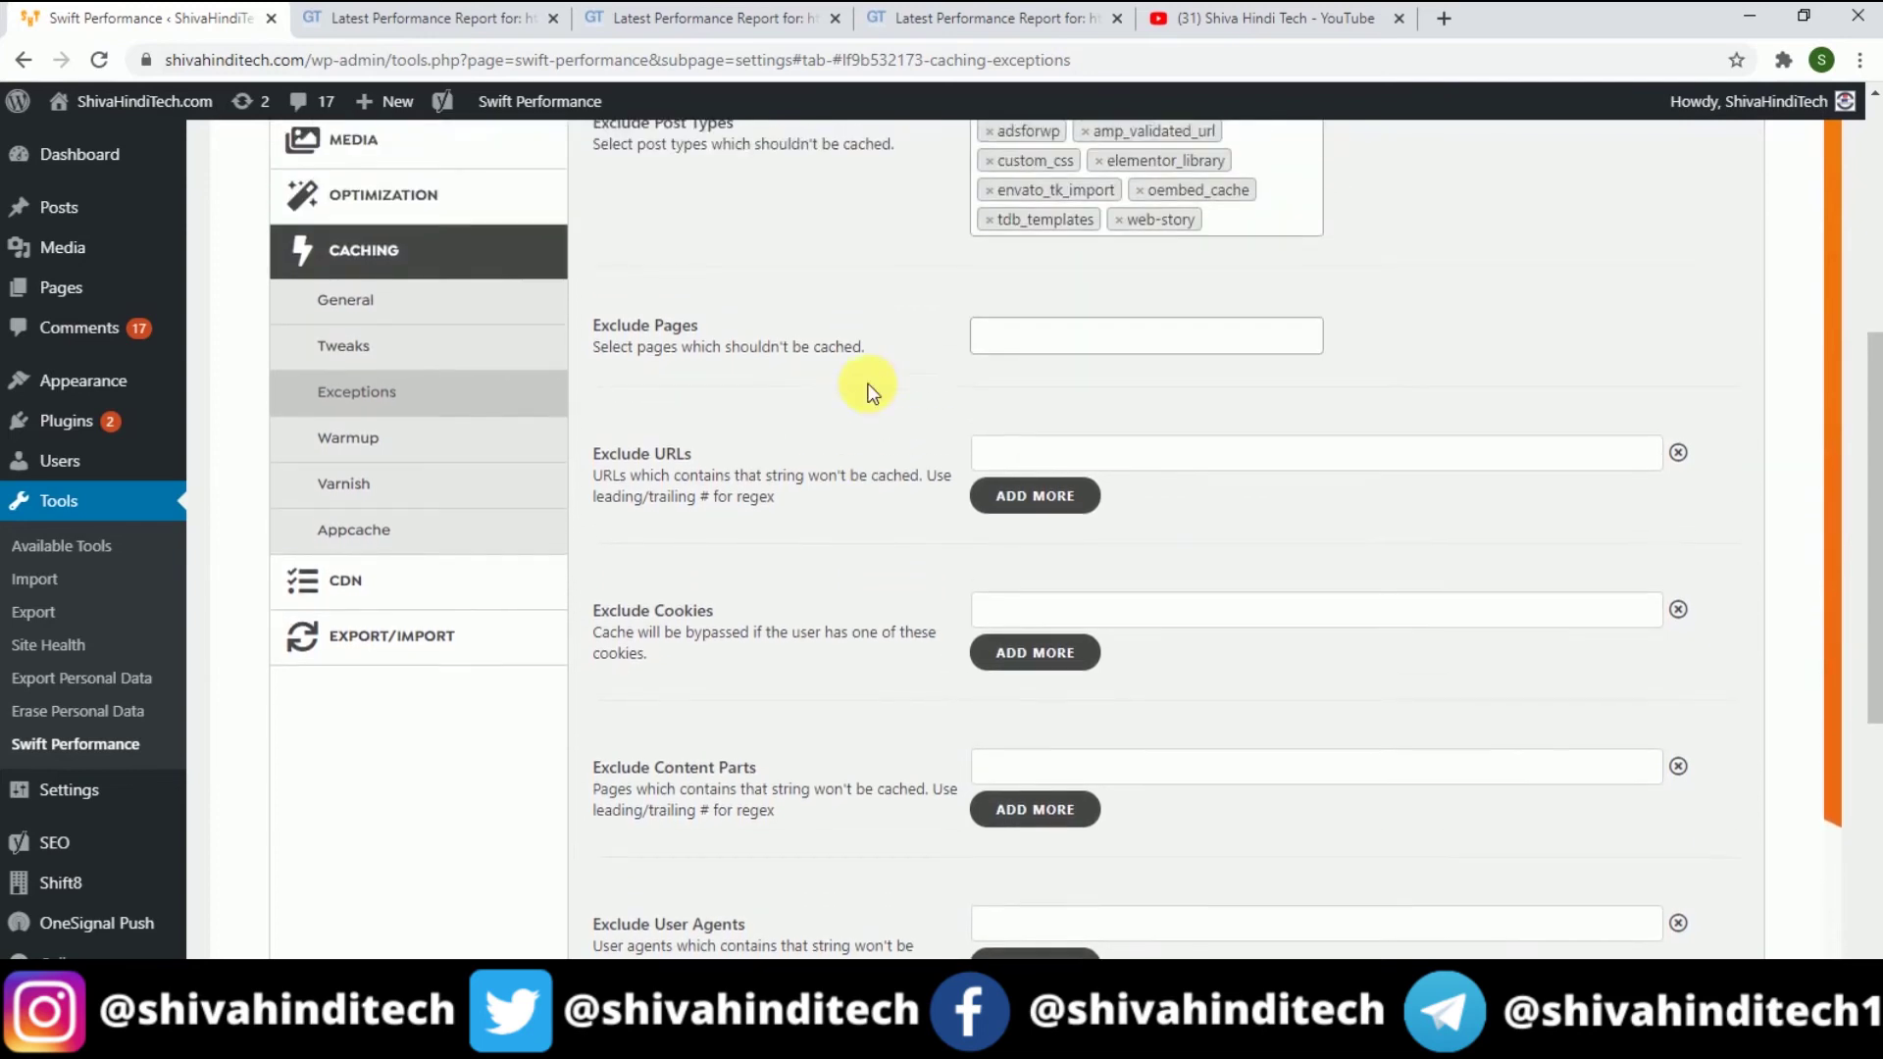
pyautogui.scroll(-3, 868, 390)
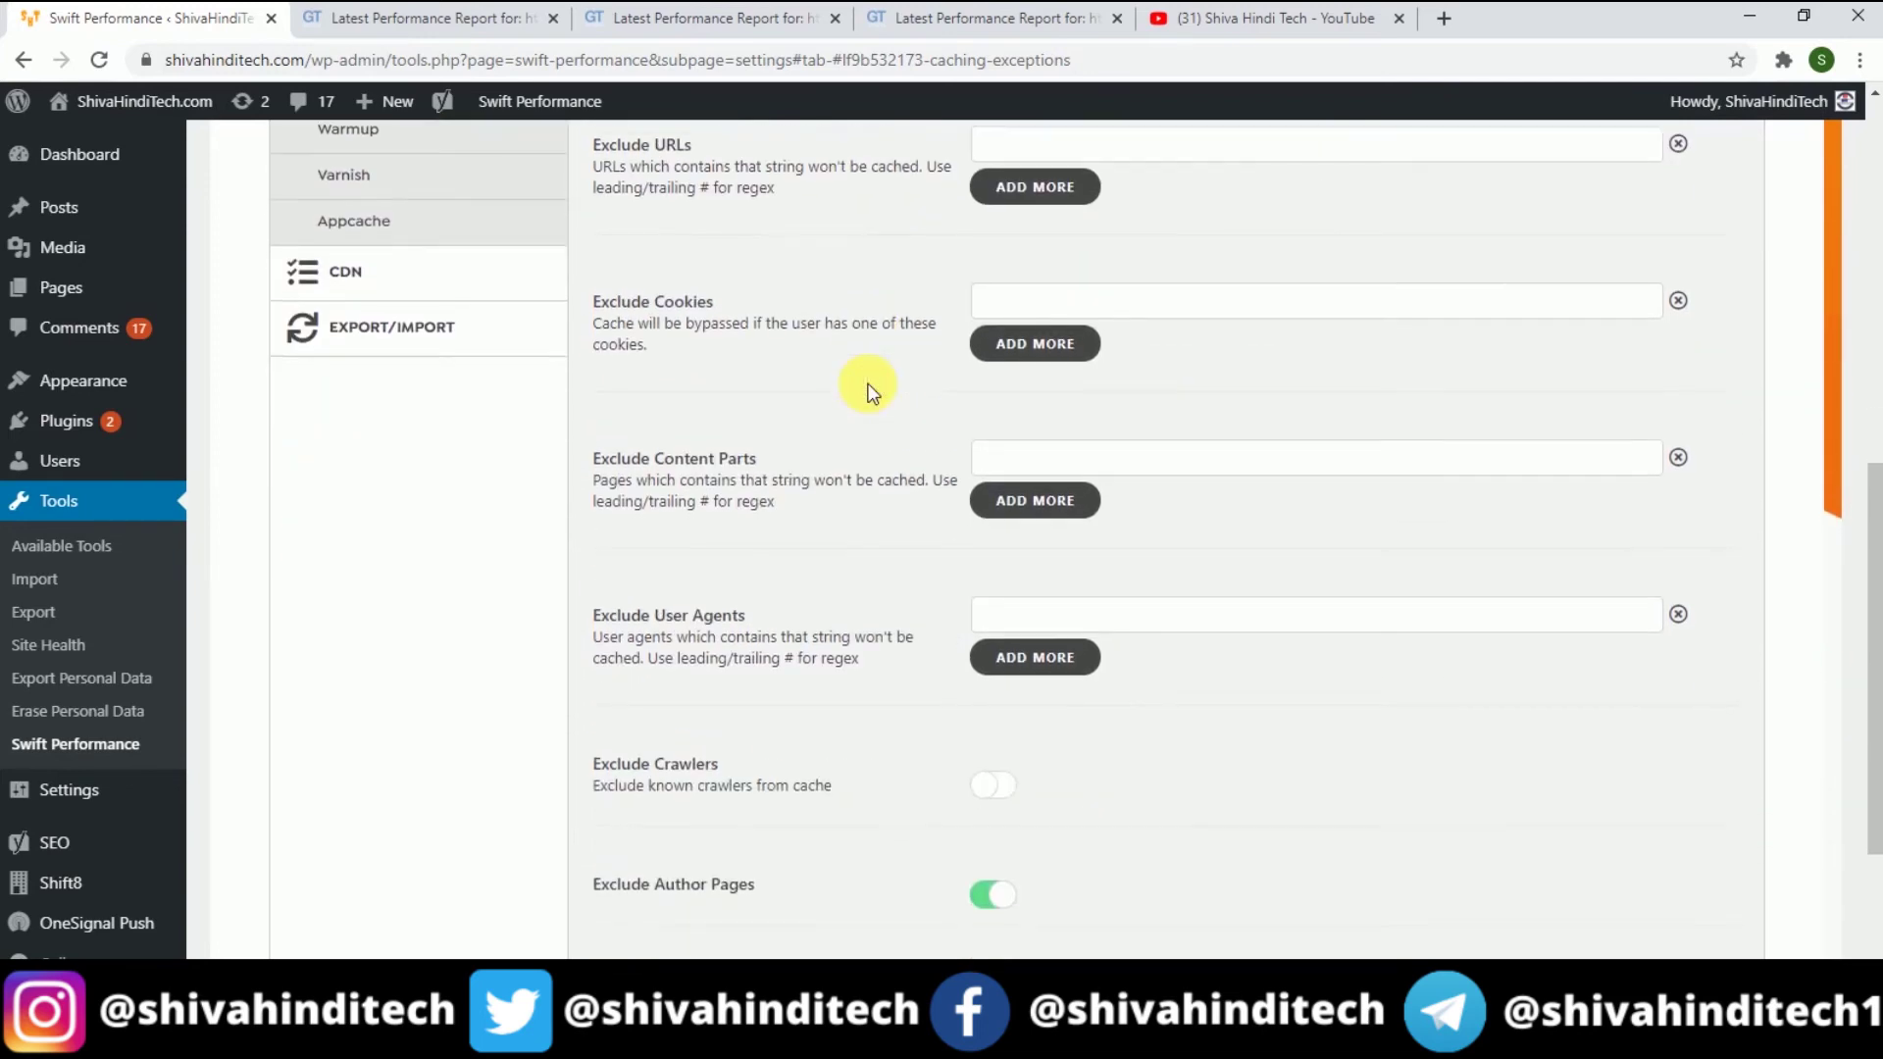
pyautogui.scroll(-3, 869, 390)
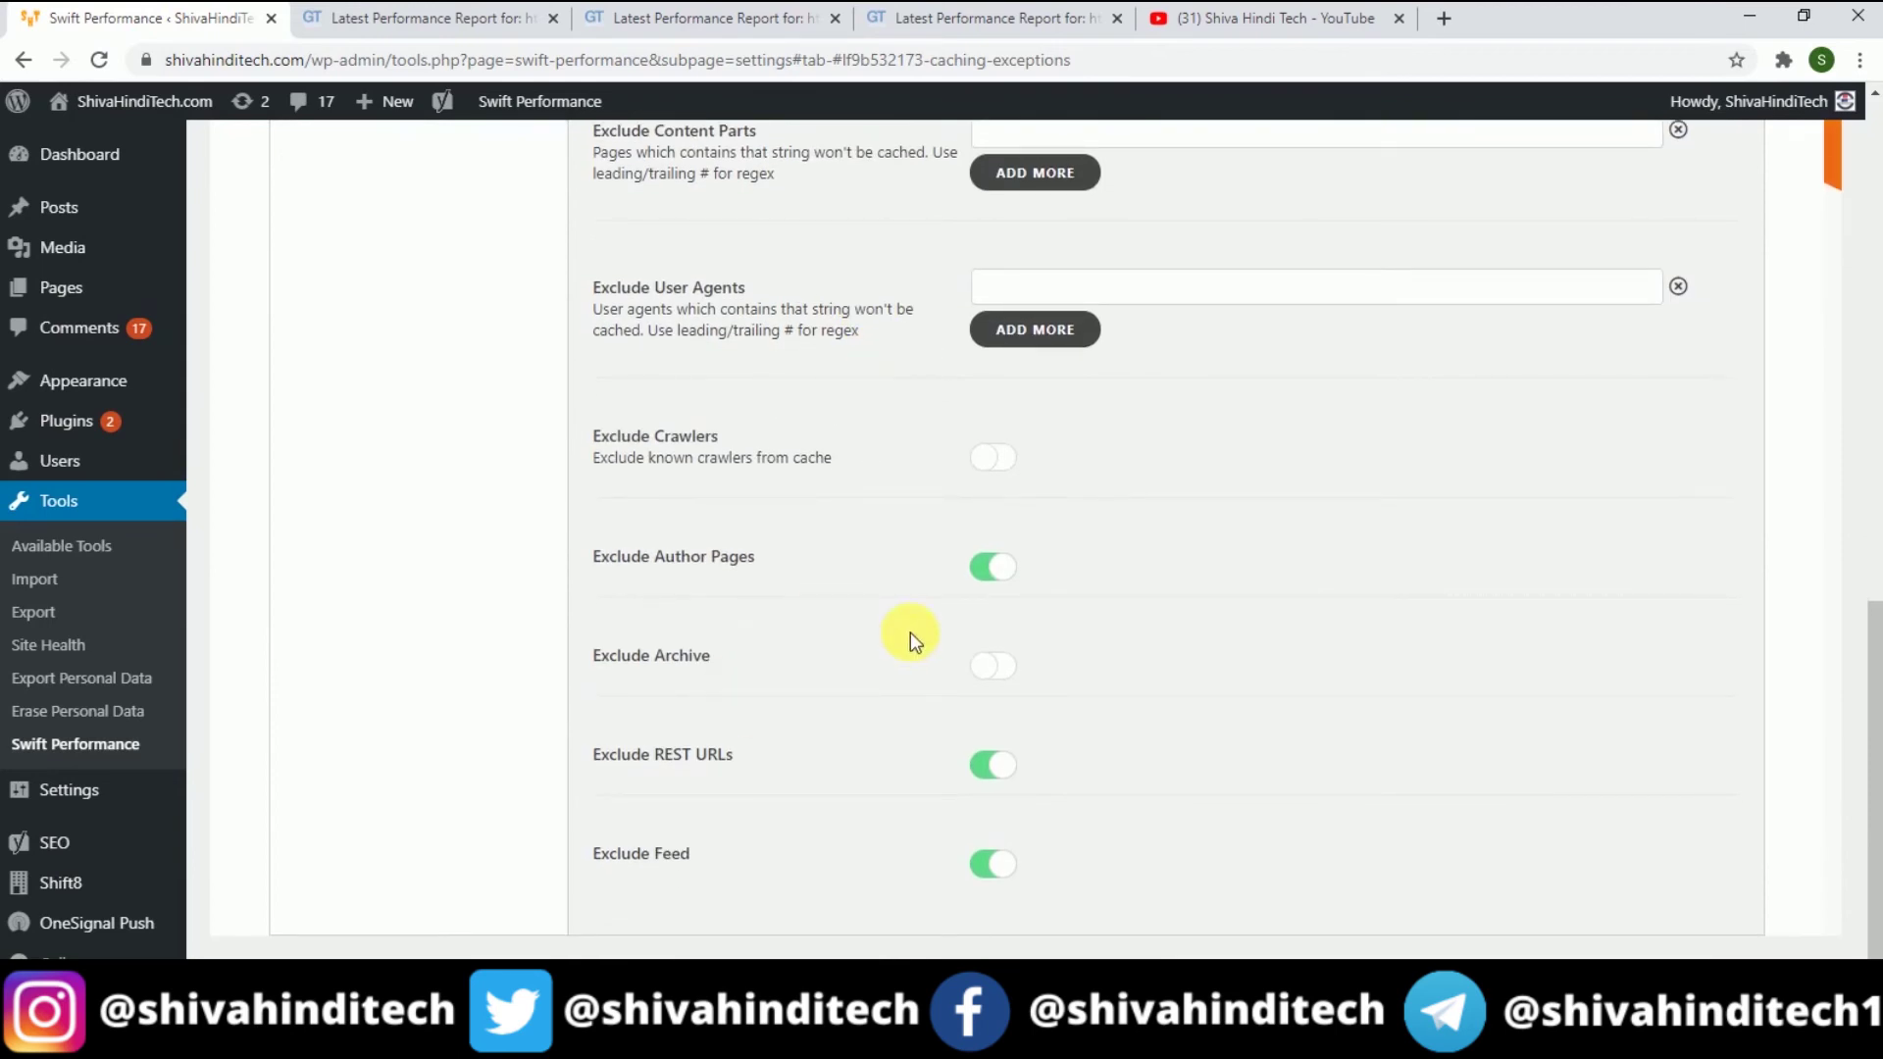
pyautogui.click(1007, 671)
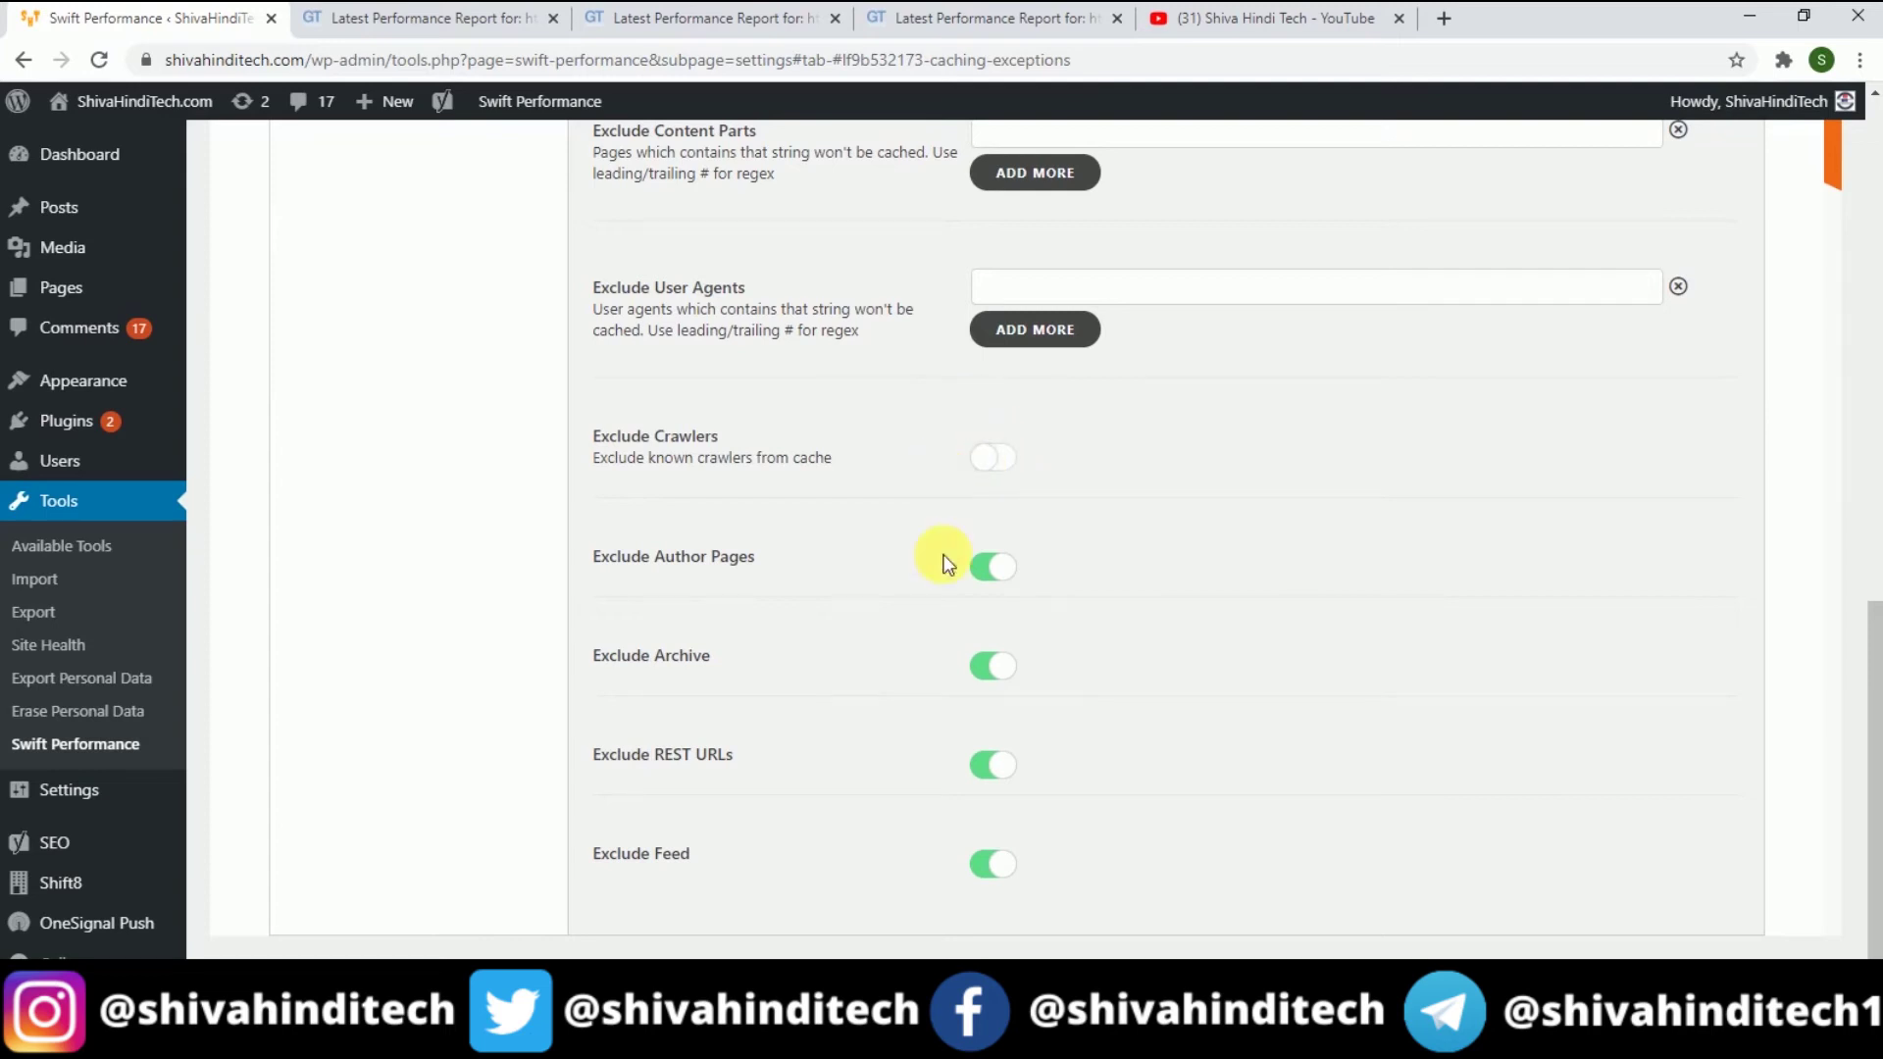
# Save the Exceptions settings and dismiss the clear-cache prompt.
pyautogui.scroll(10, 951, 644)
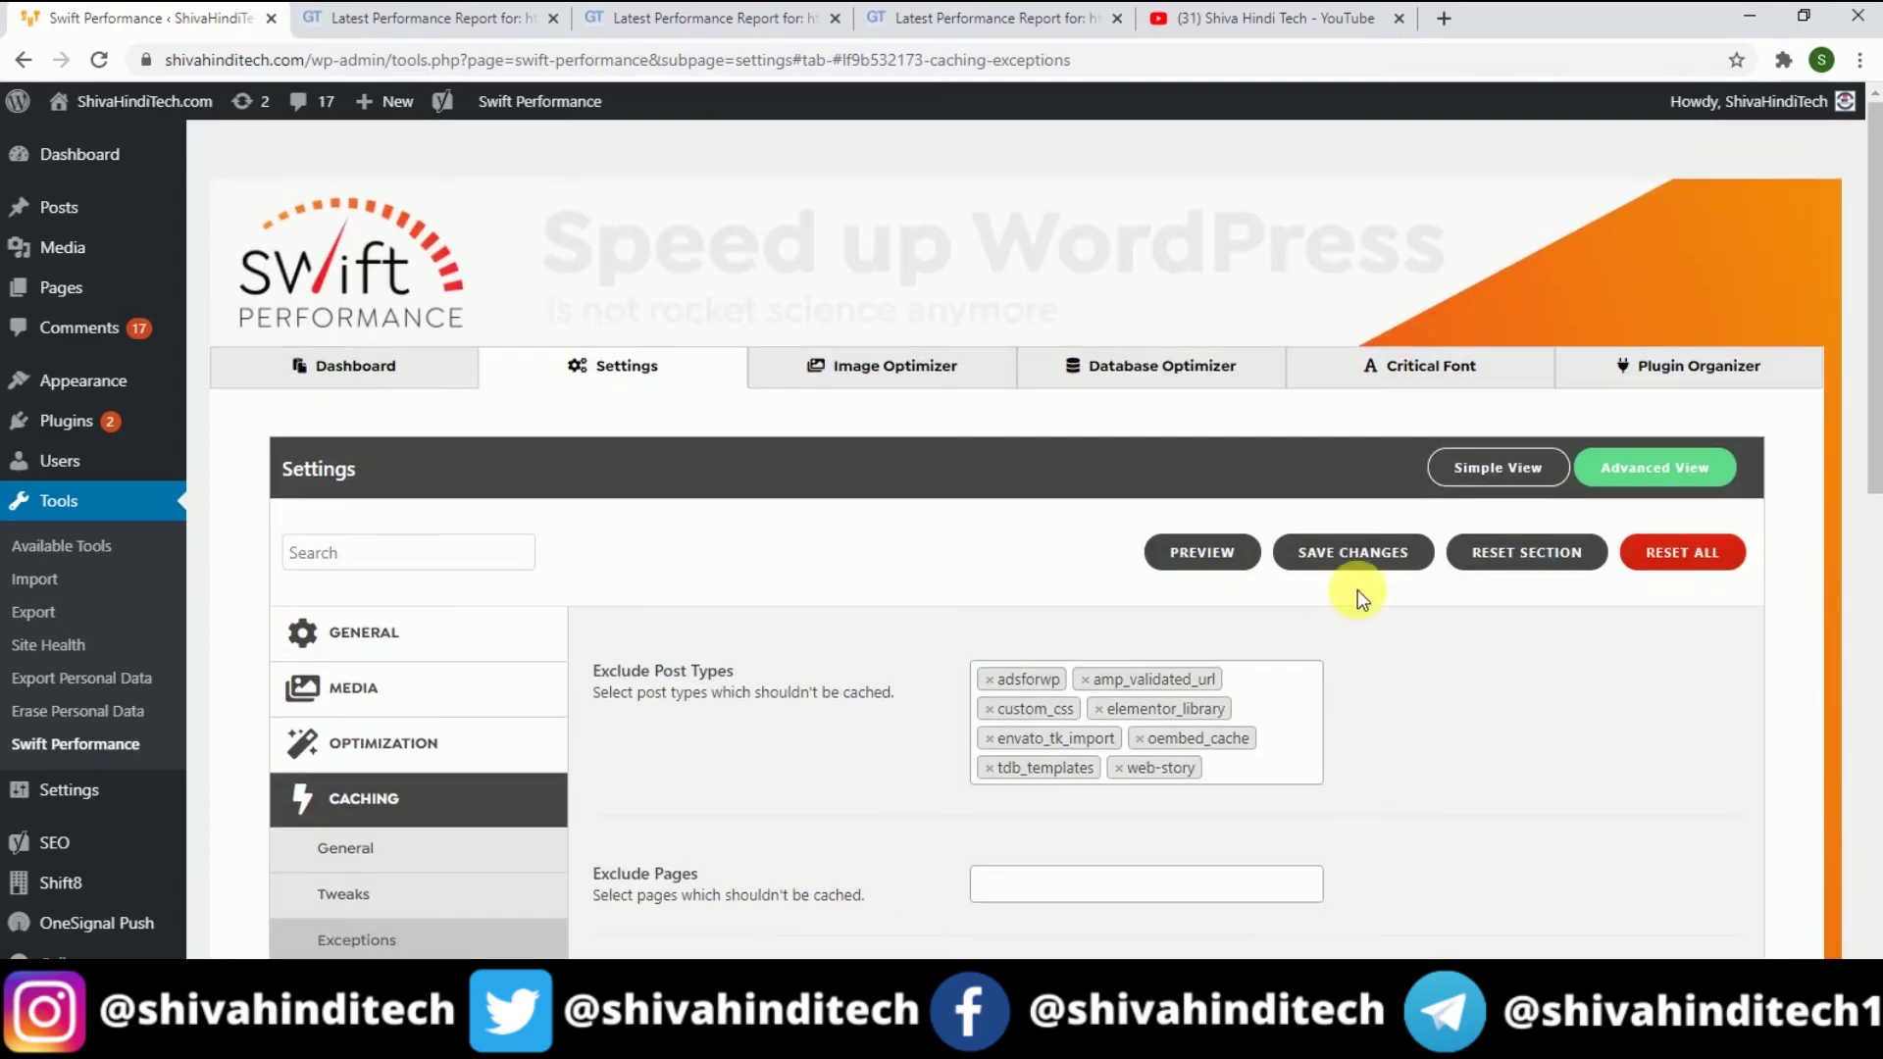
pyautogui.click(1352, 549)
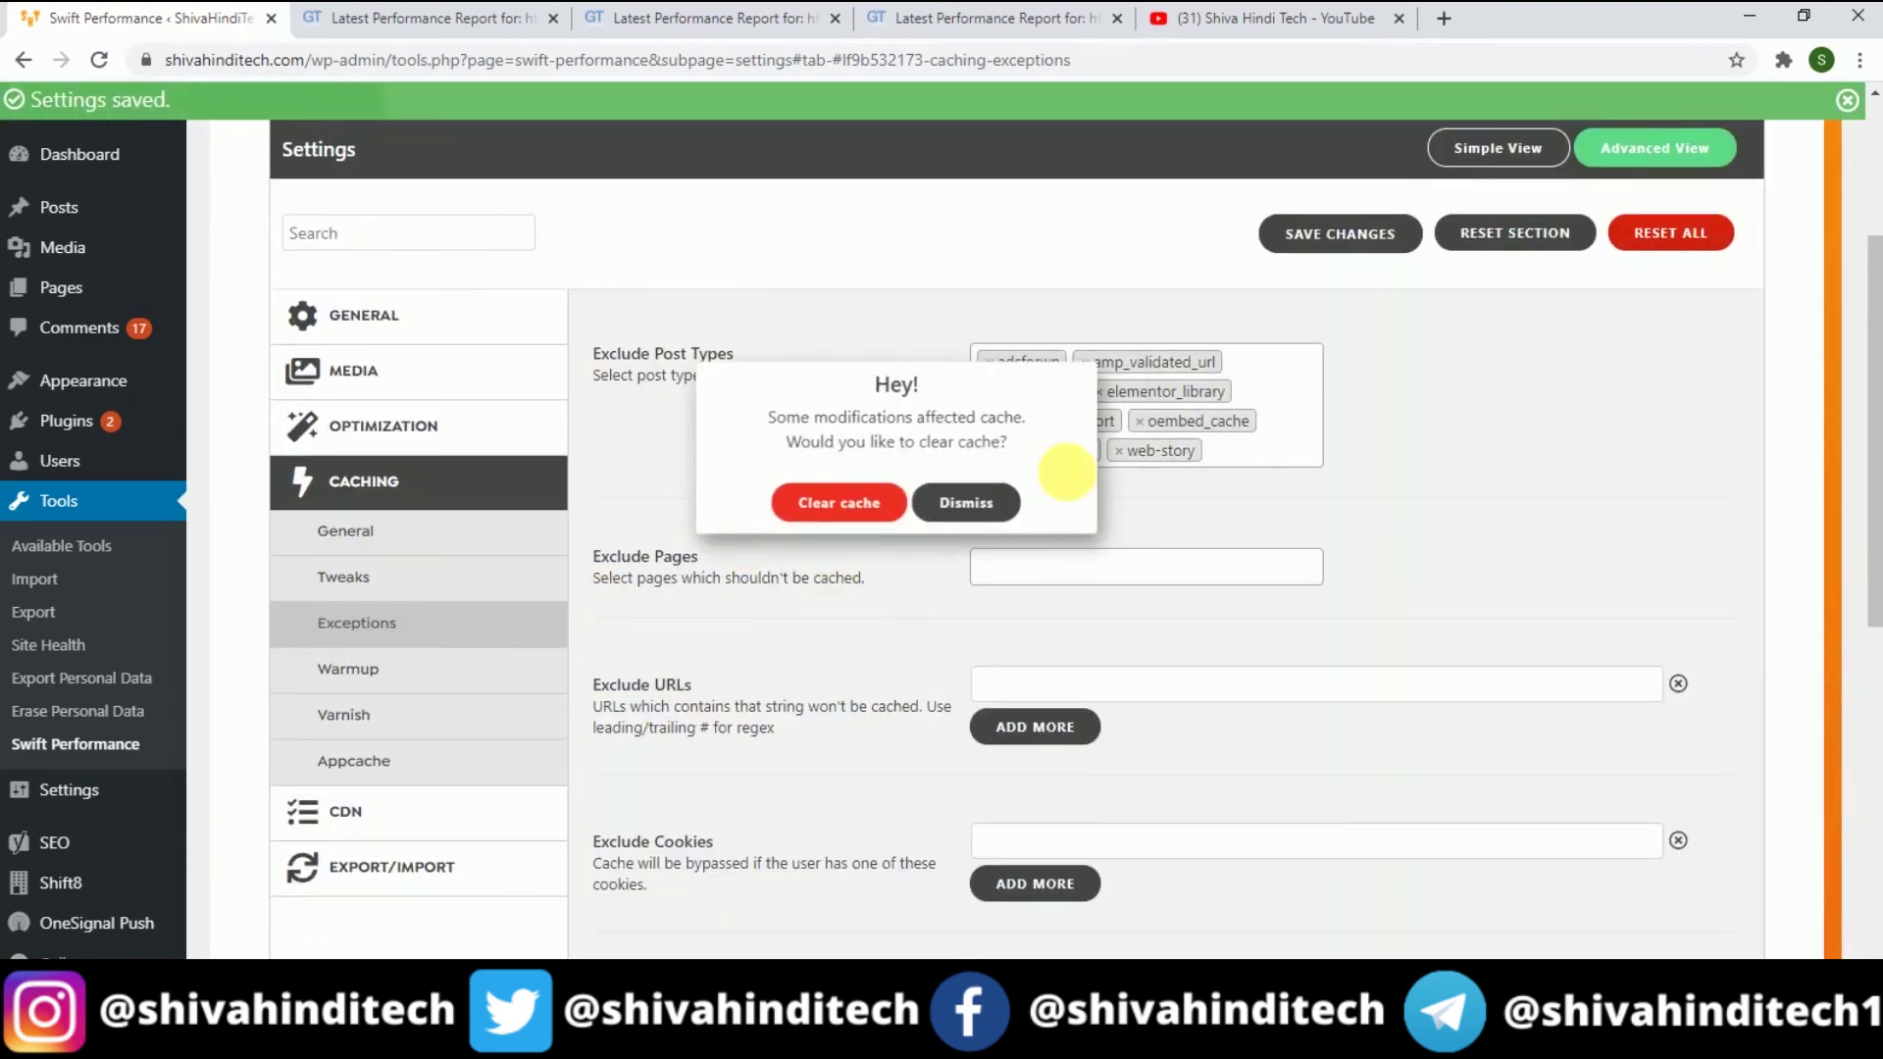
pyautogui.click(966, 502)
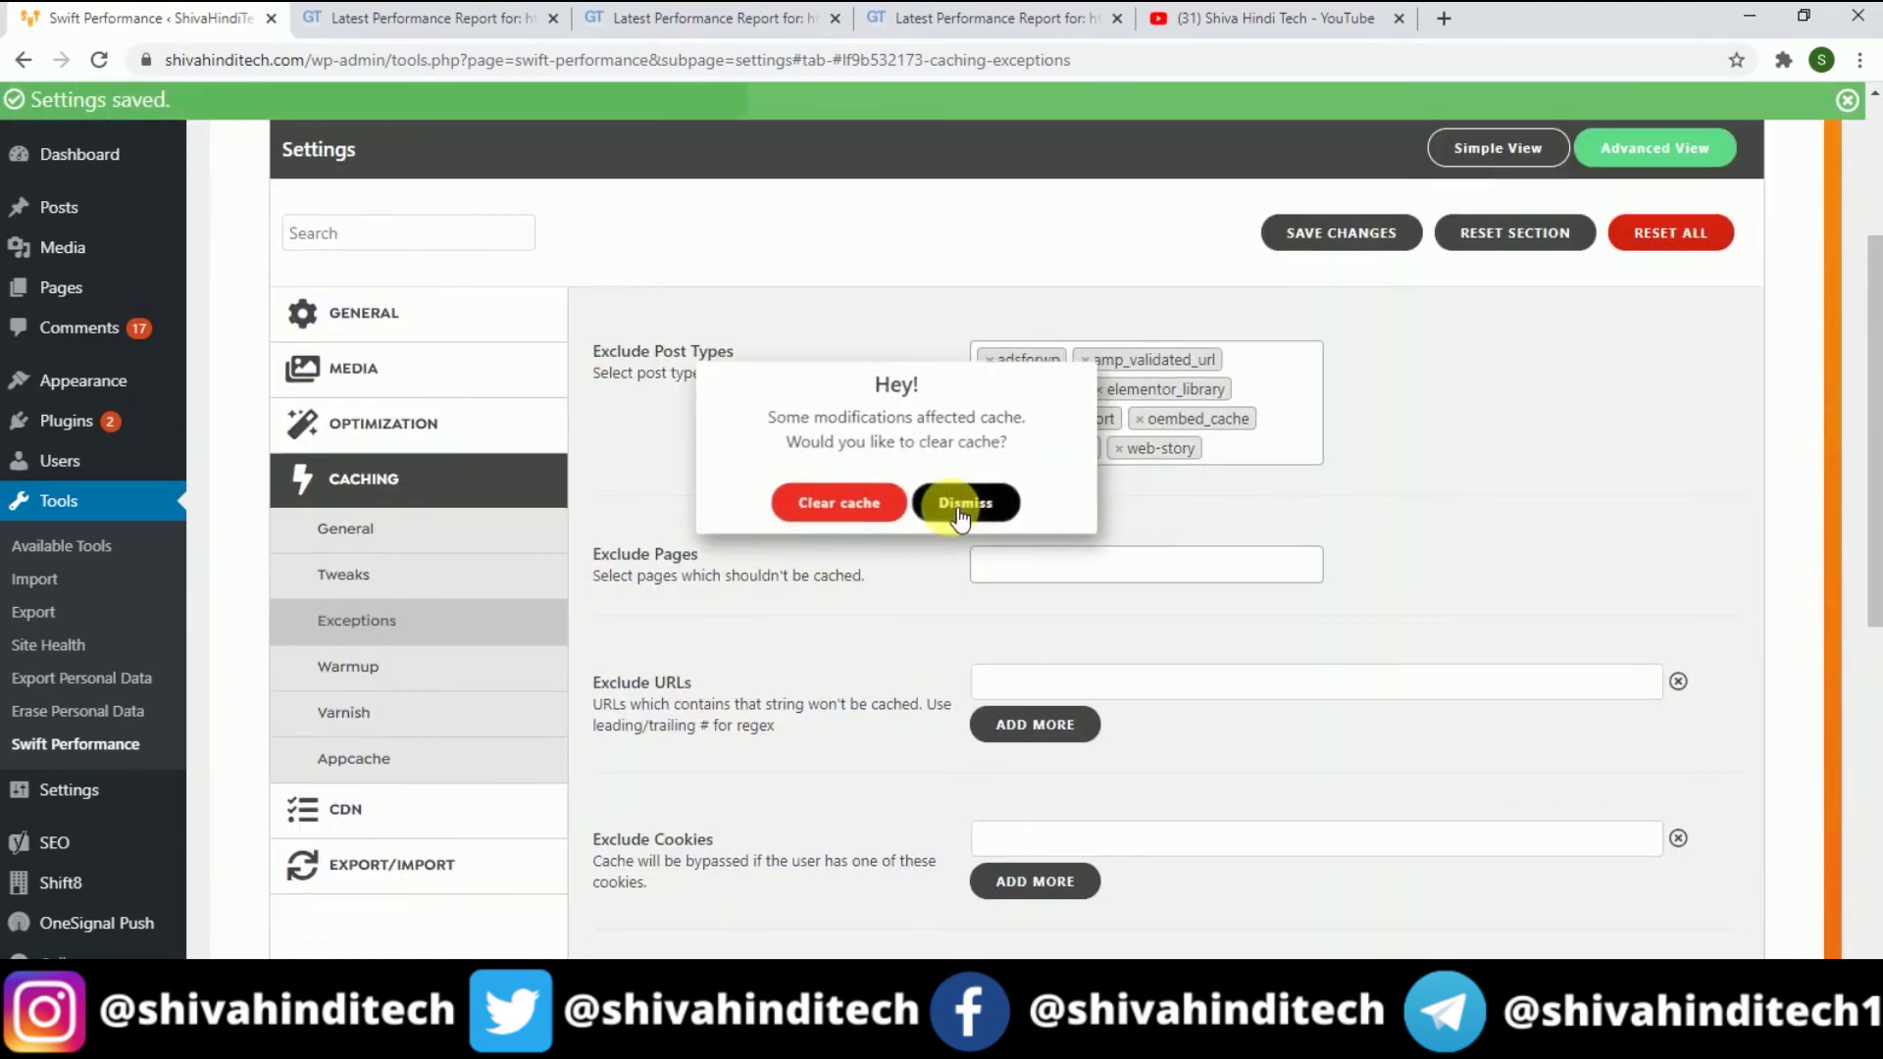
# Set warmup Prebuild Speed to Unlimited, turn off Prebuild Archive, and save without clearing cache.
pyautogui.click(350, 667)
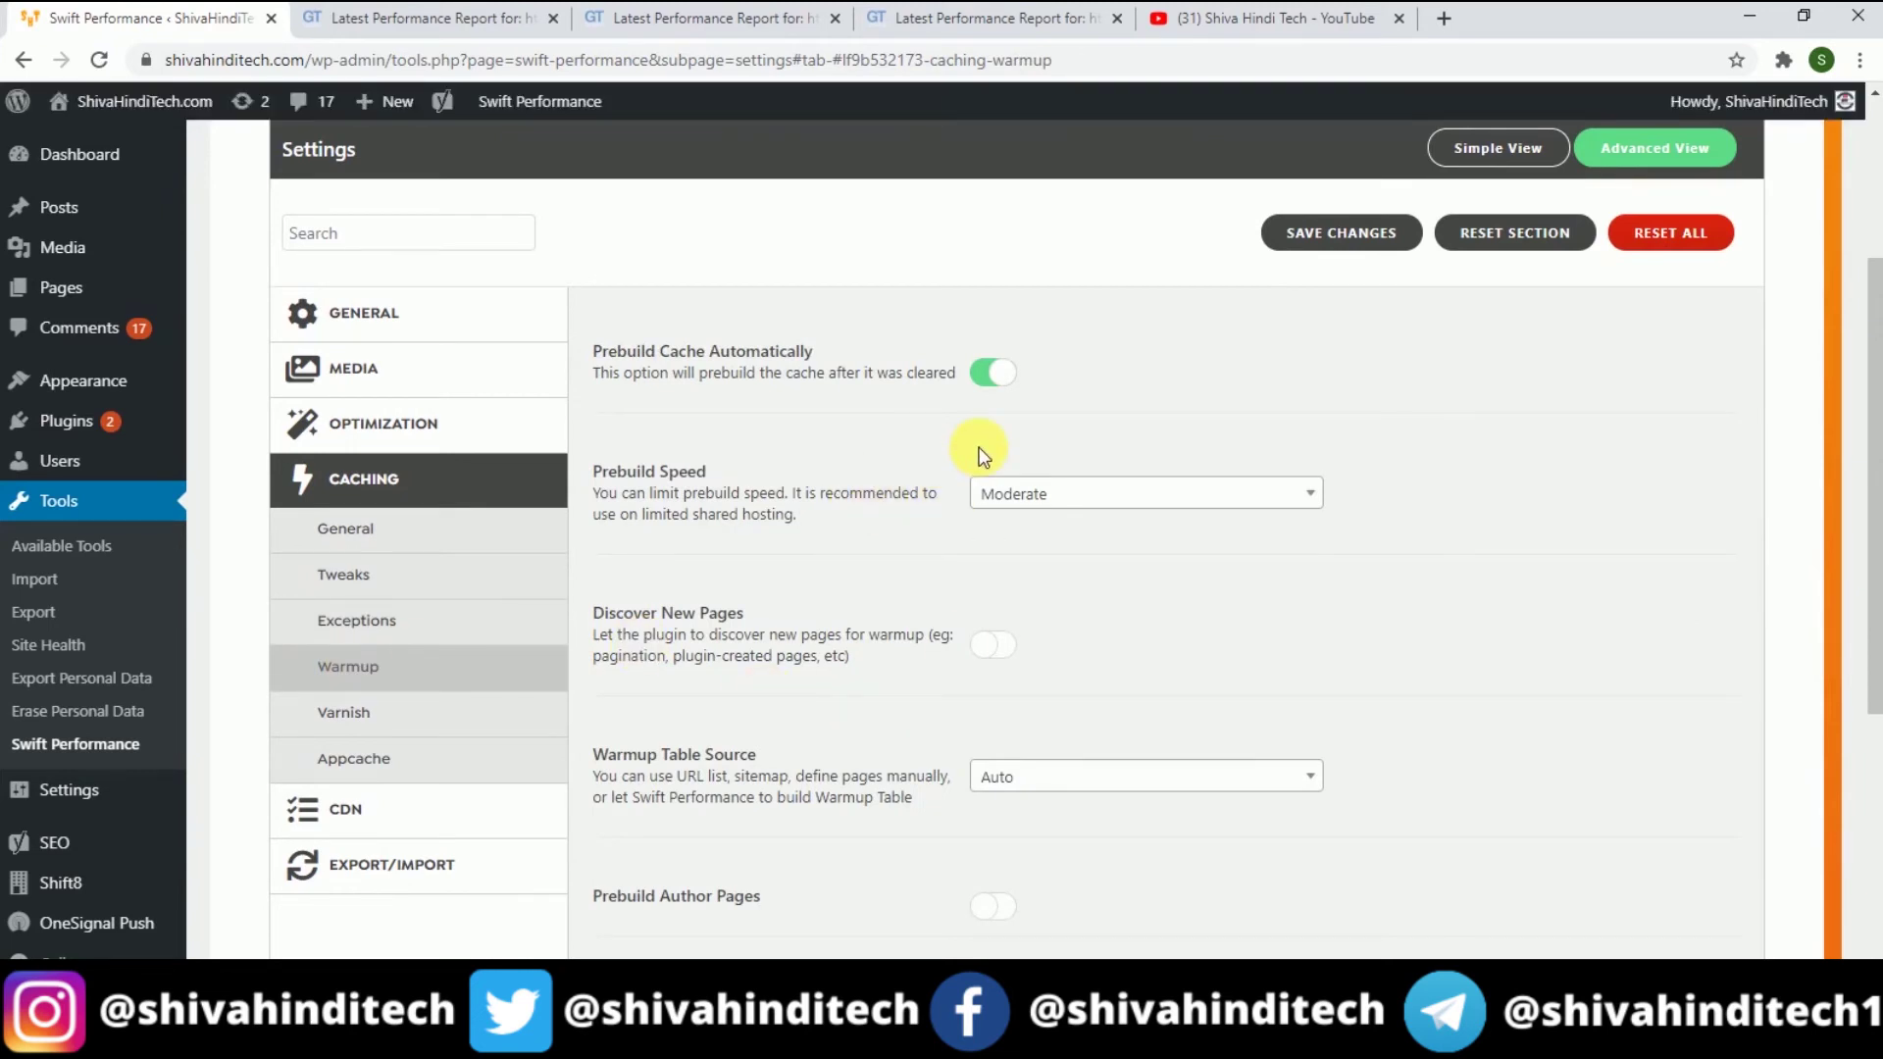
pyautogui.click(1128, 494)
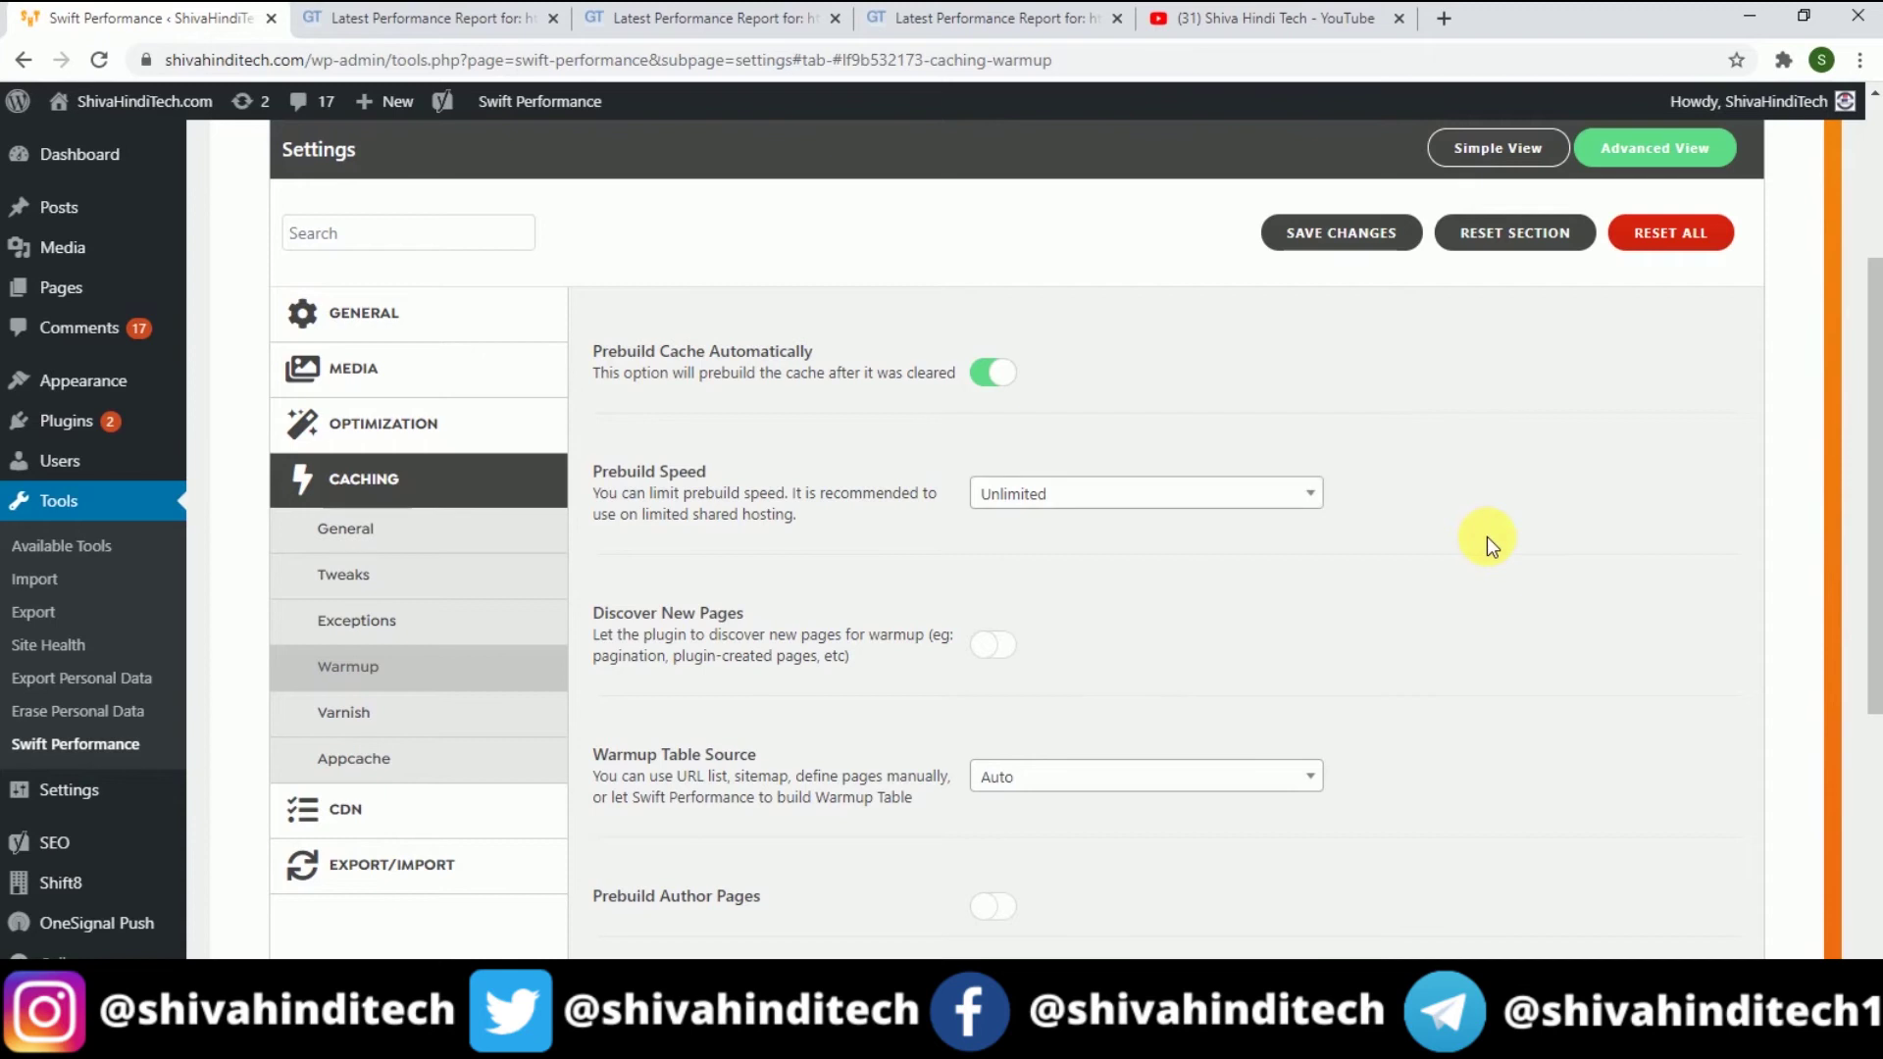
pyautogui.scroll(-4, 1487, 538)
pyautogui.scroll(-2, 1487, 538)
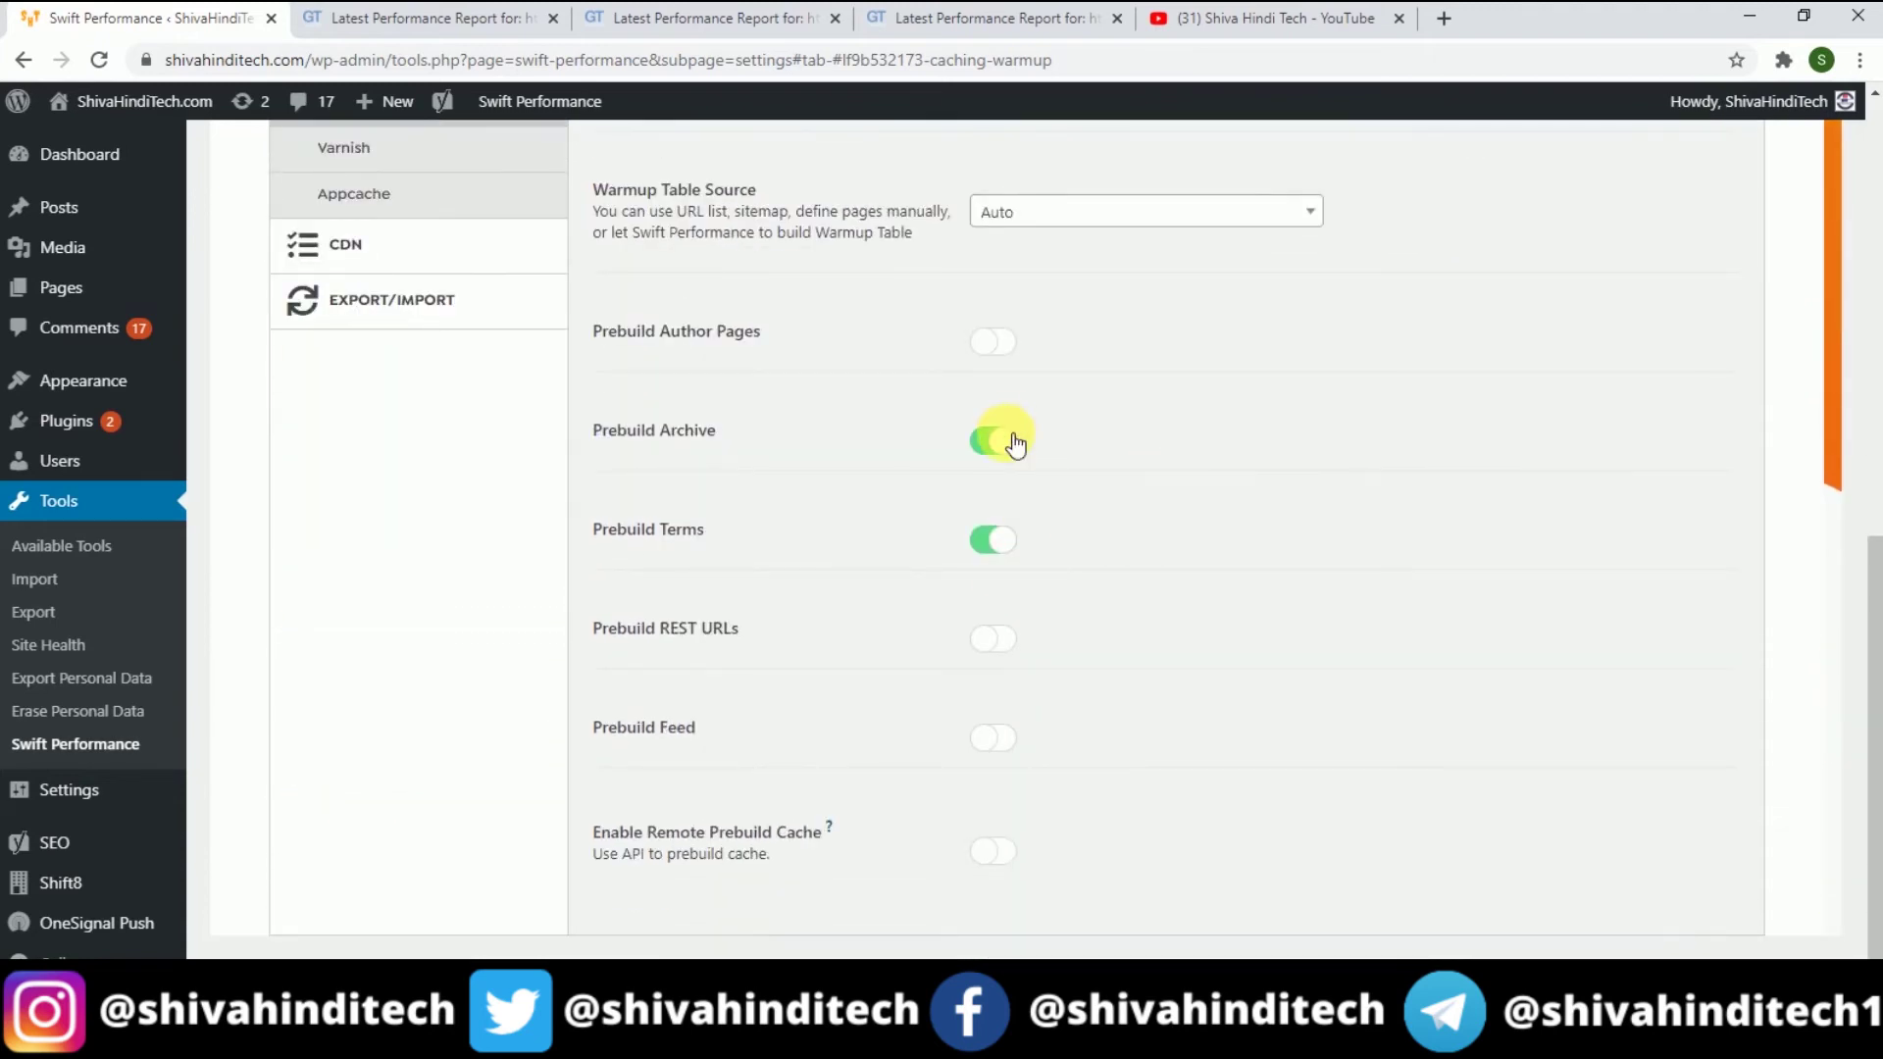
pyautogui.click(1004, 543)
pyautogui.scroll(10, 991, 432)
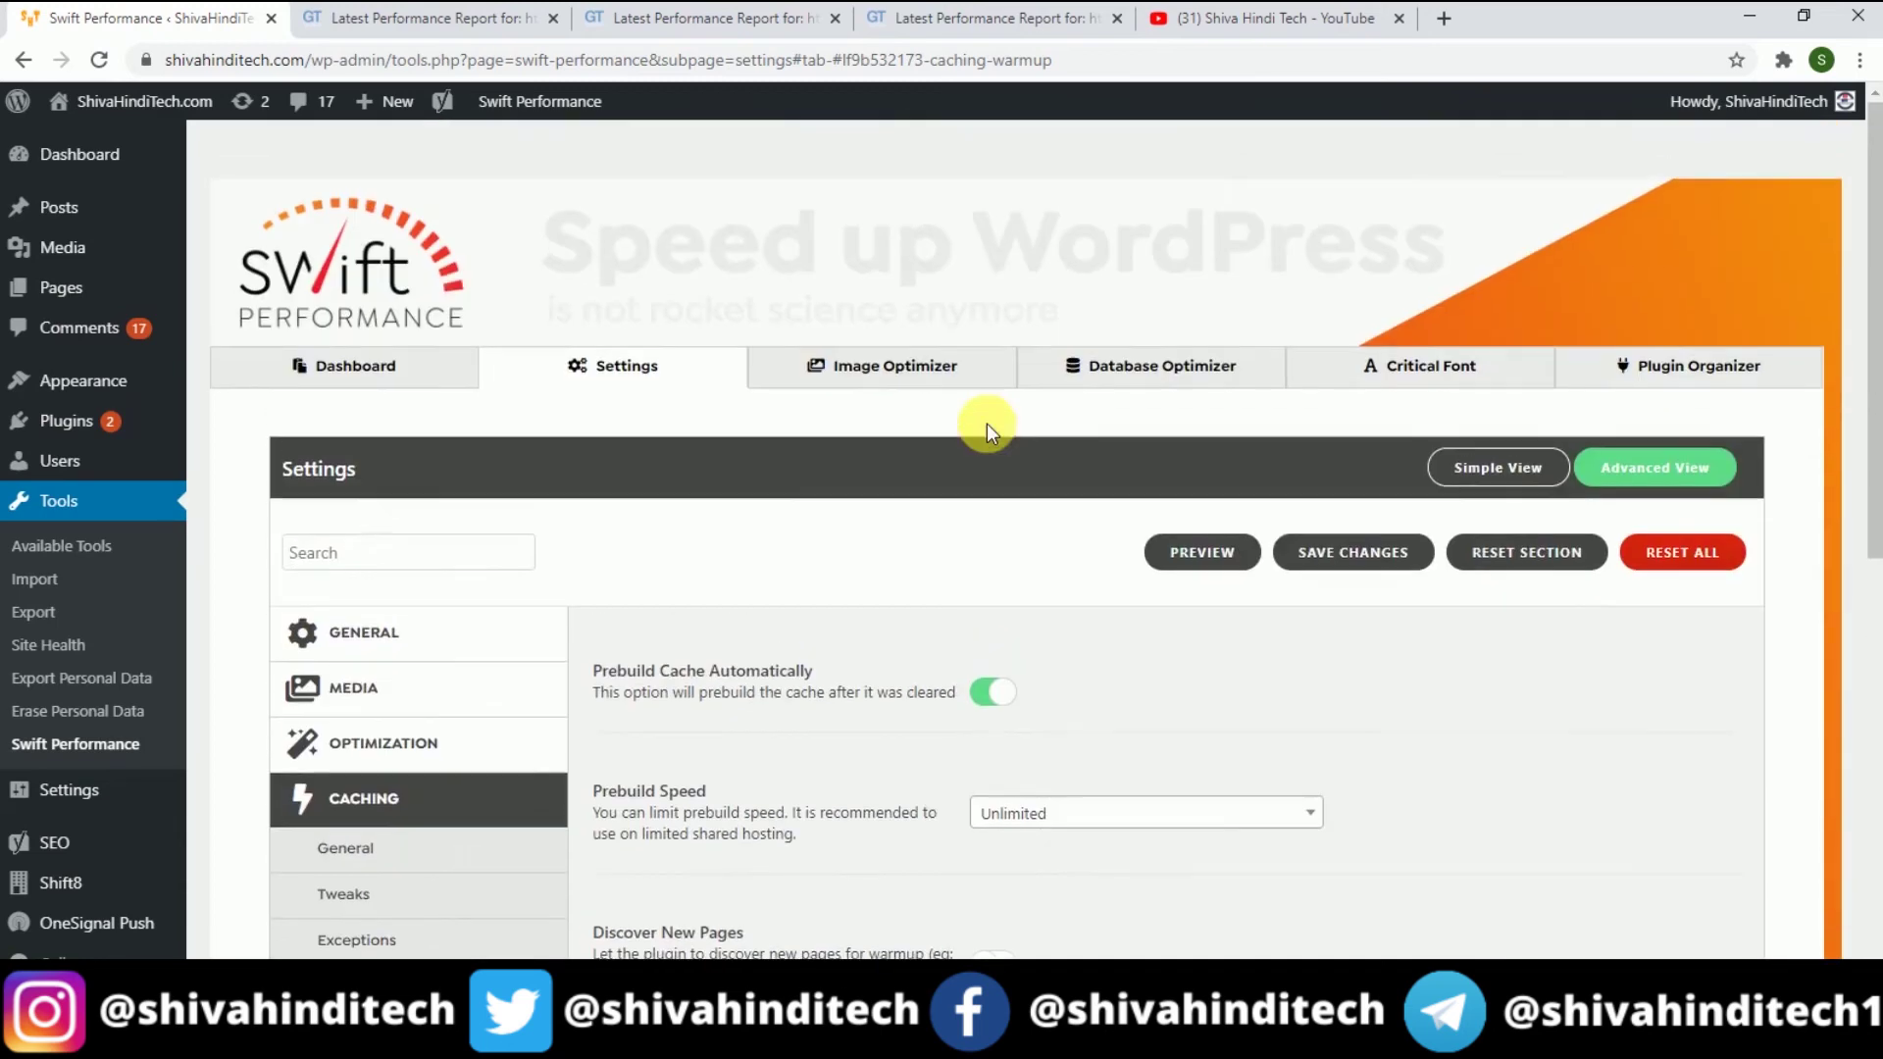
pyautogui.click(1363, 555)
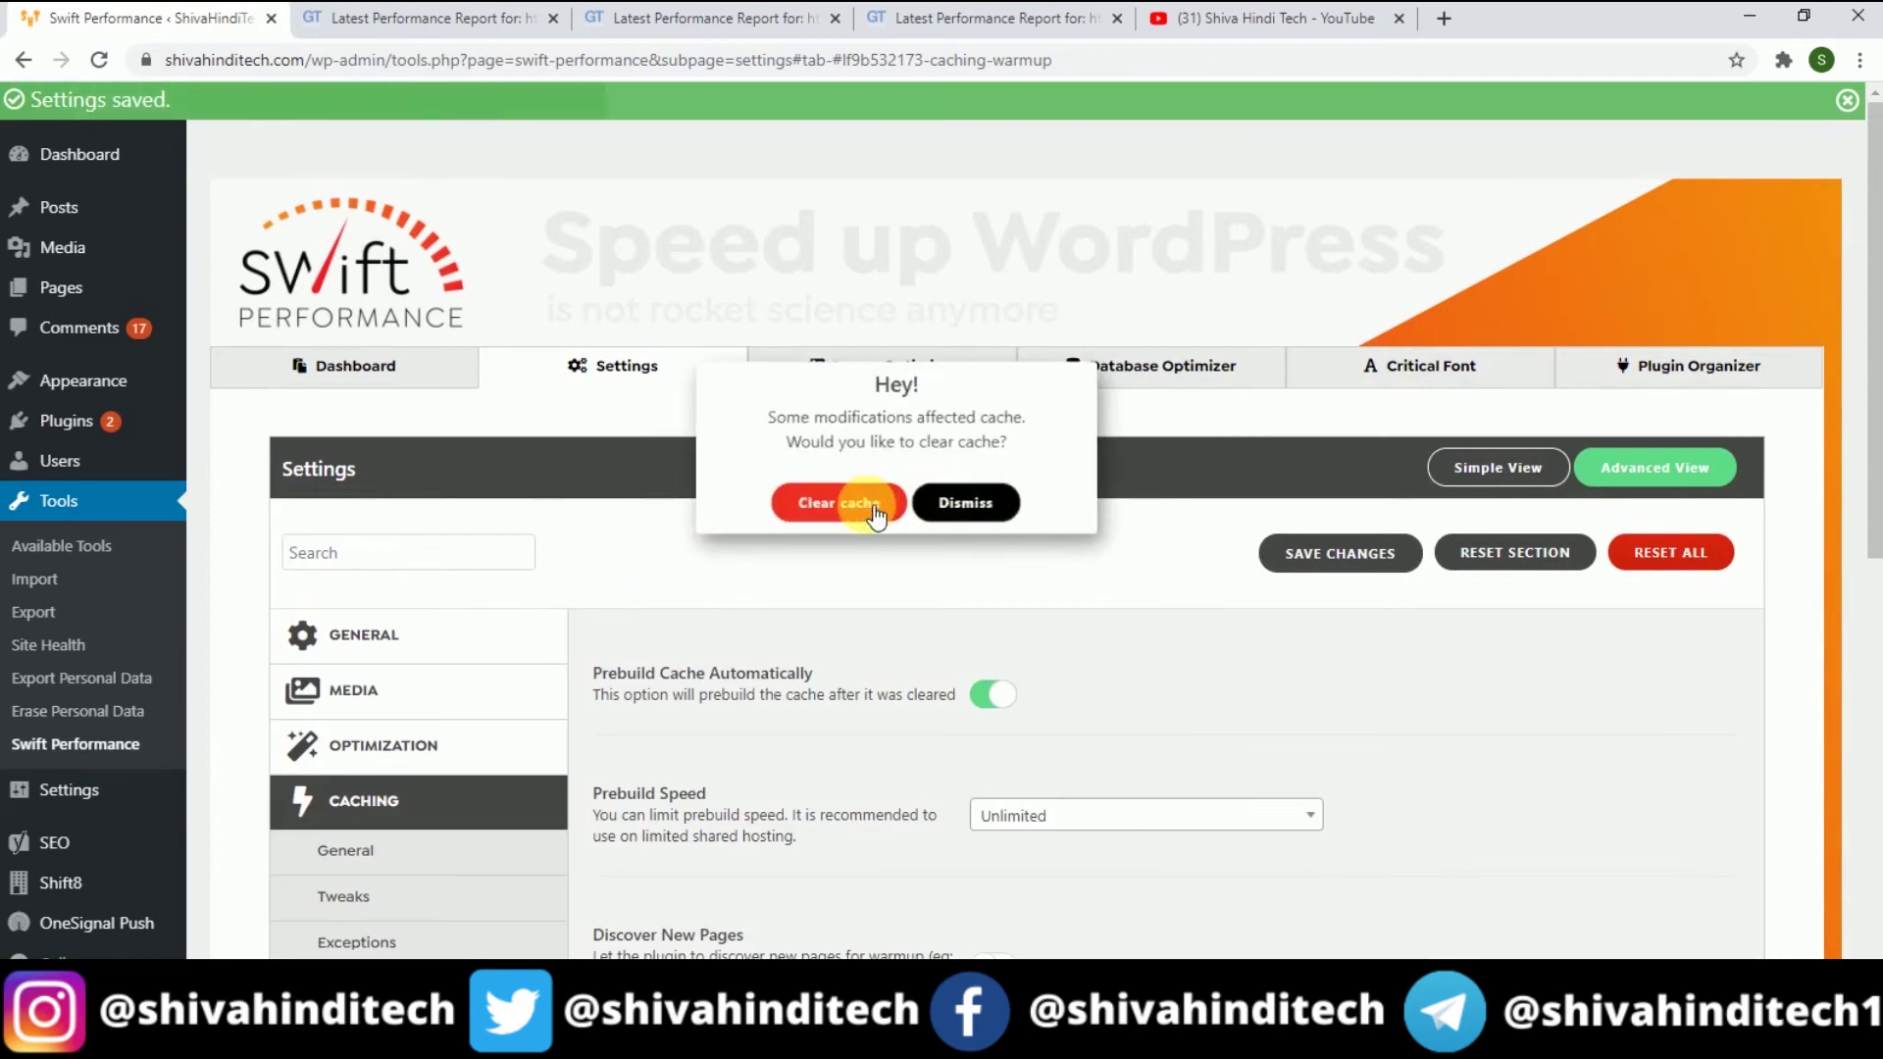
pyautogui.click(981, 506)
pyautogui.scroll(-4, 538, 715)
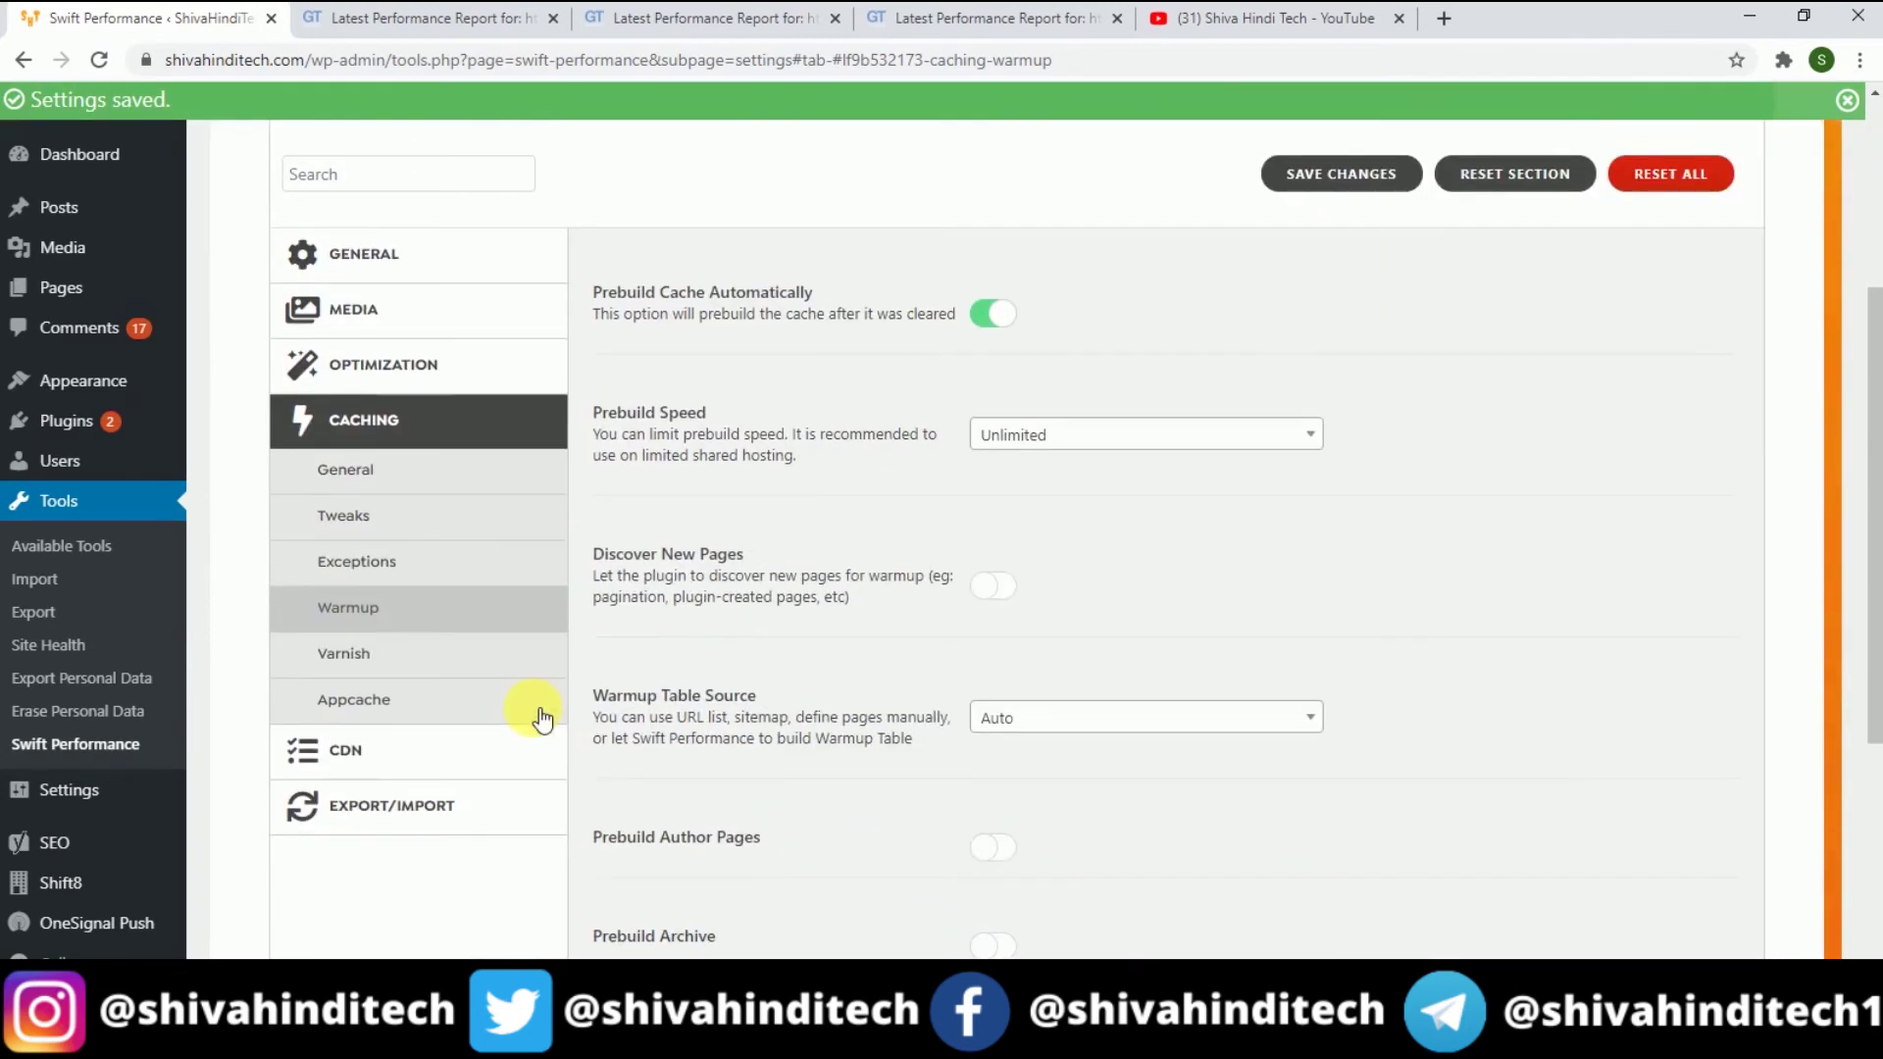
# Look through the Varnish and Appcache pages, then go to the CDN General settings.
pyautogui.click(409, 654)
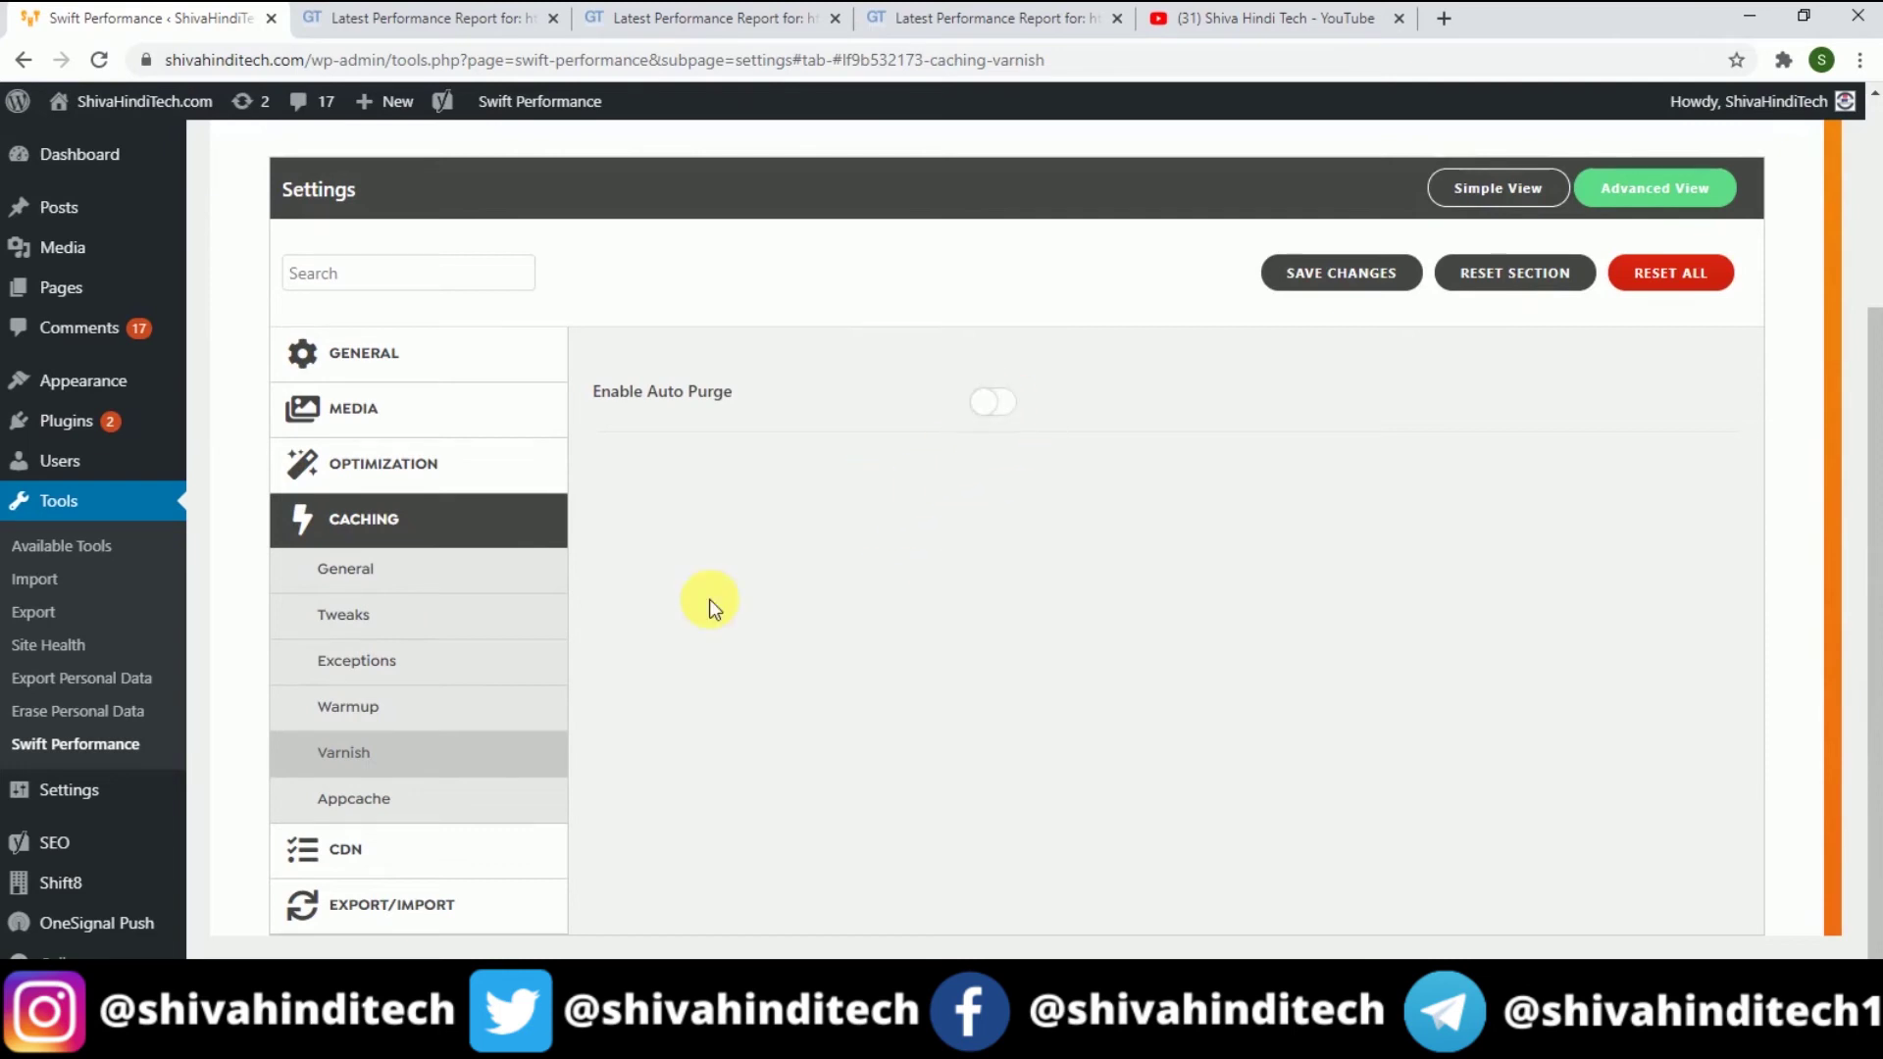
pyautogui.click(401, 810)
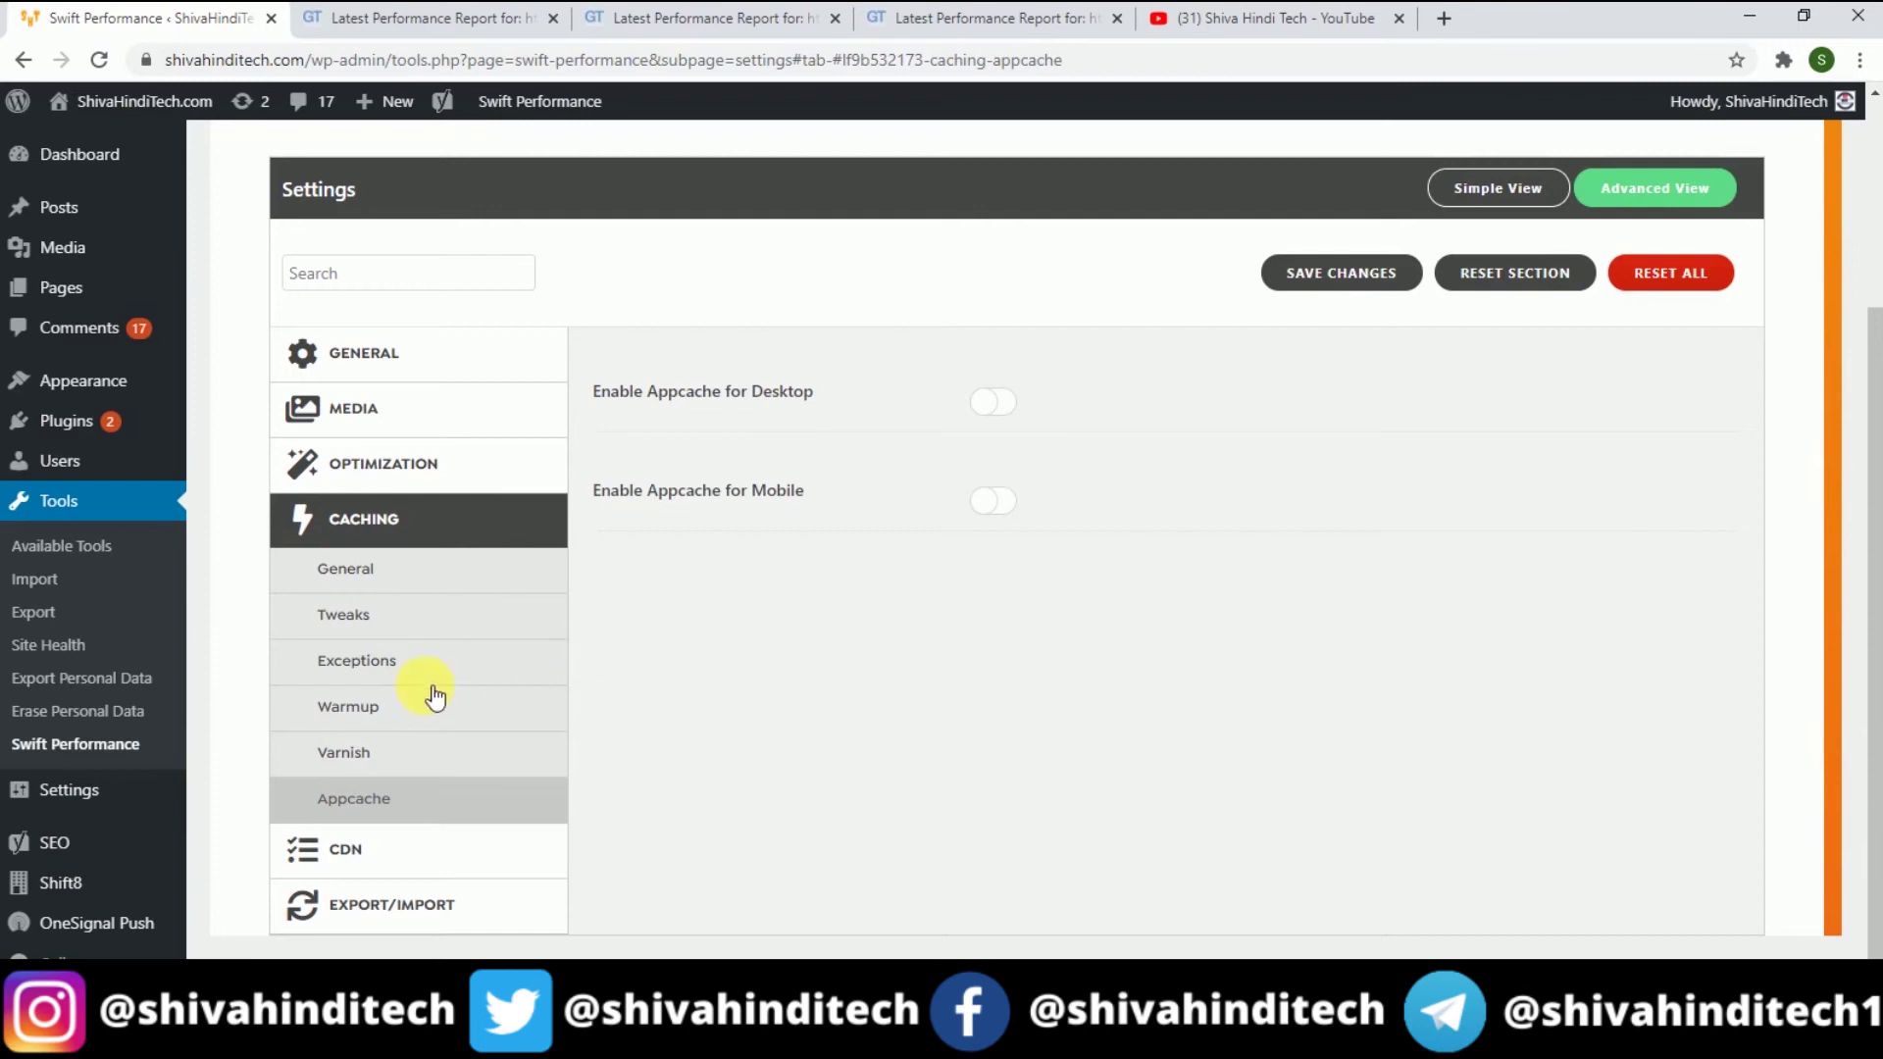
pyautogui.click(425, 852)
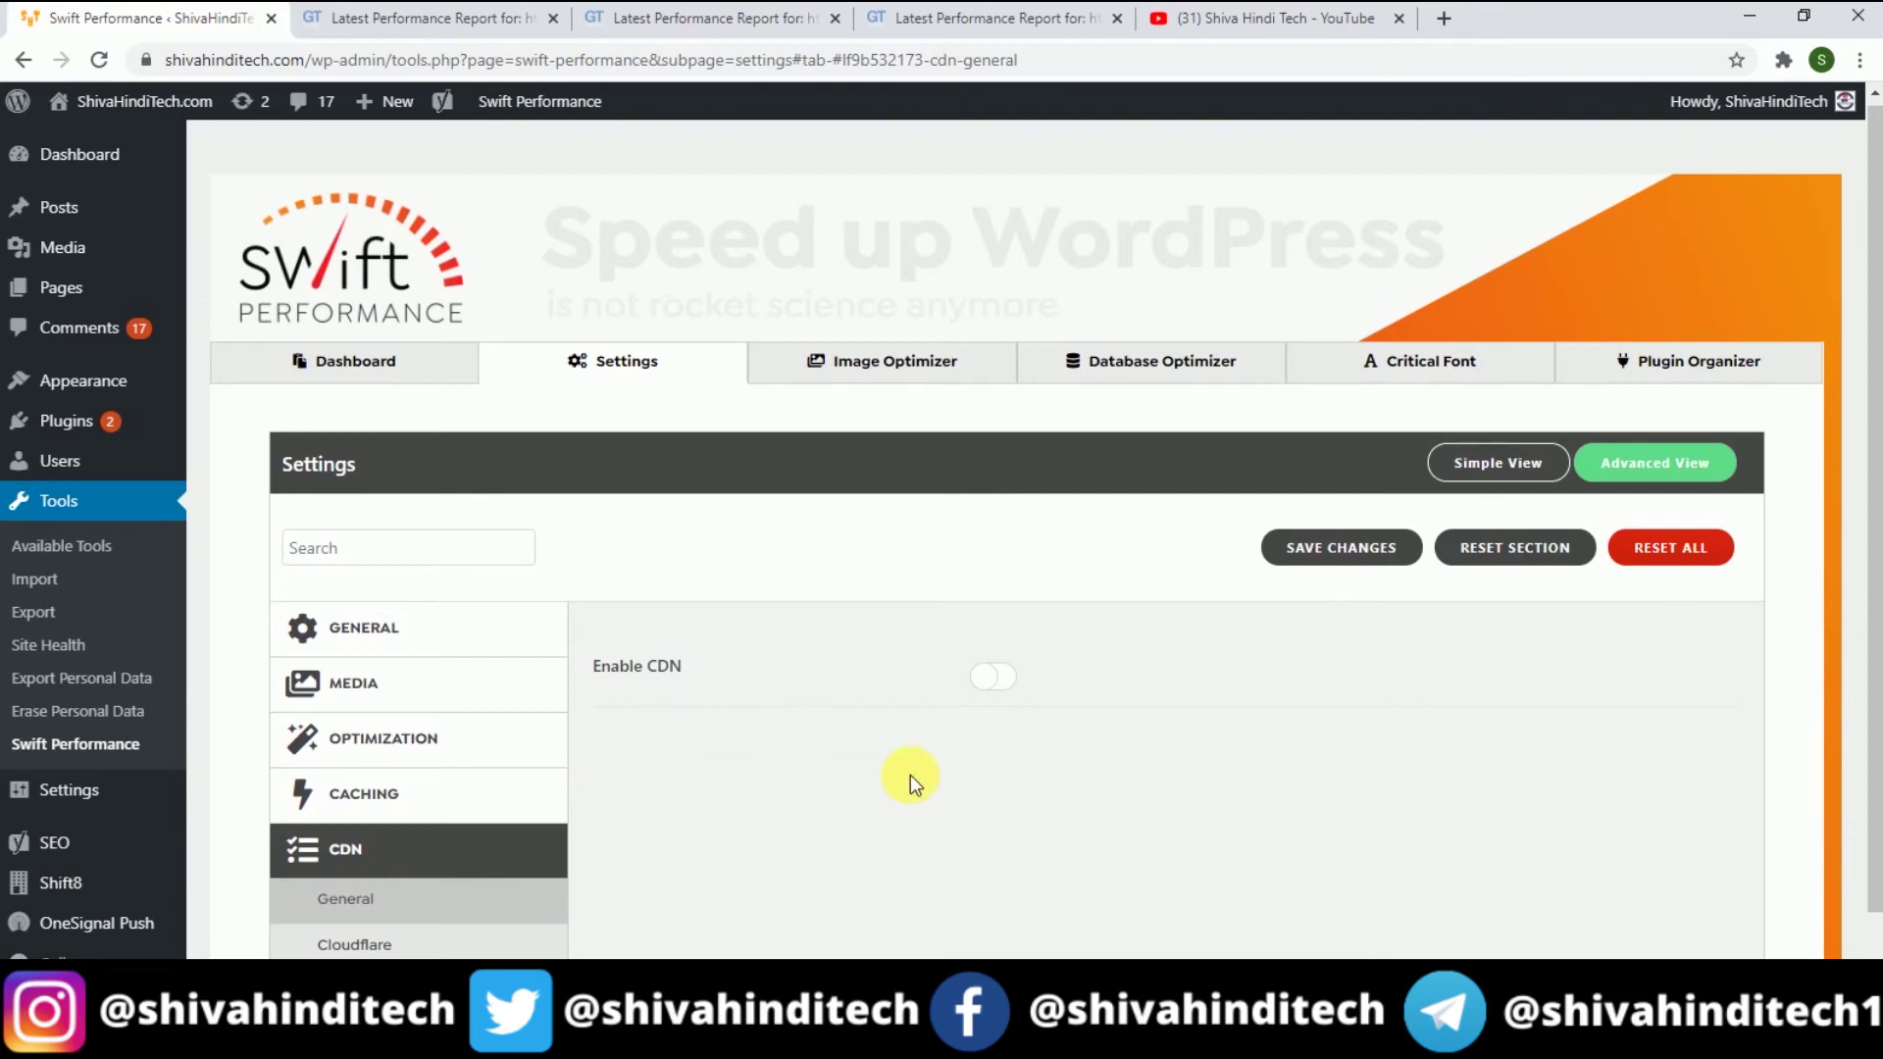
# Switch on Enable CDN in the CDN General settings.
pyautogui.scroll(-1, 918, 779)
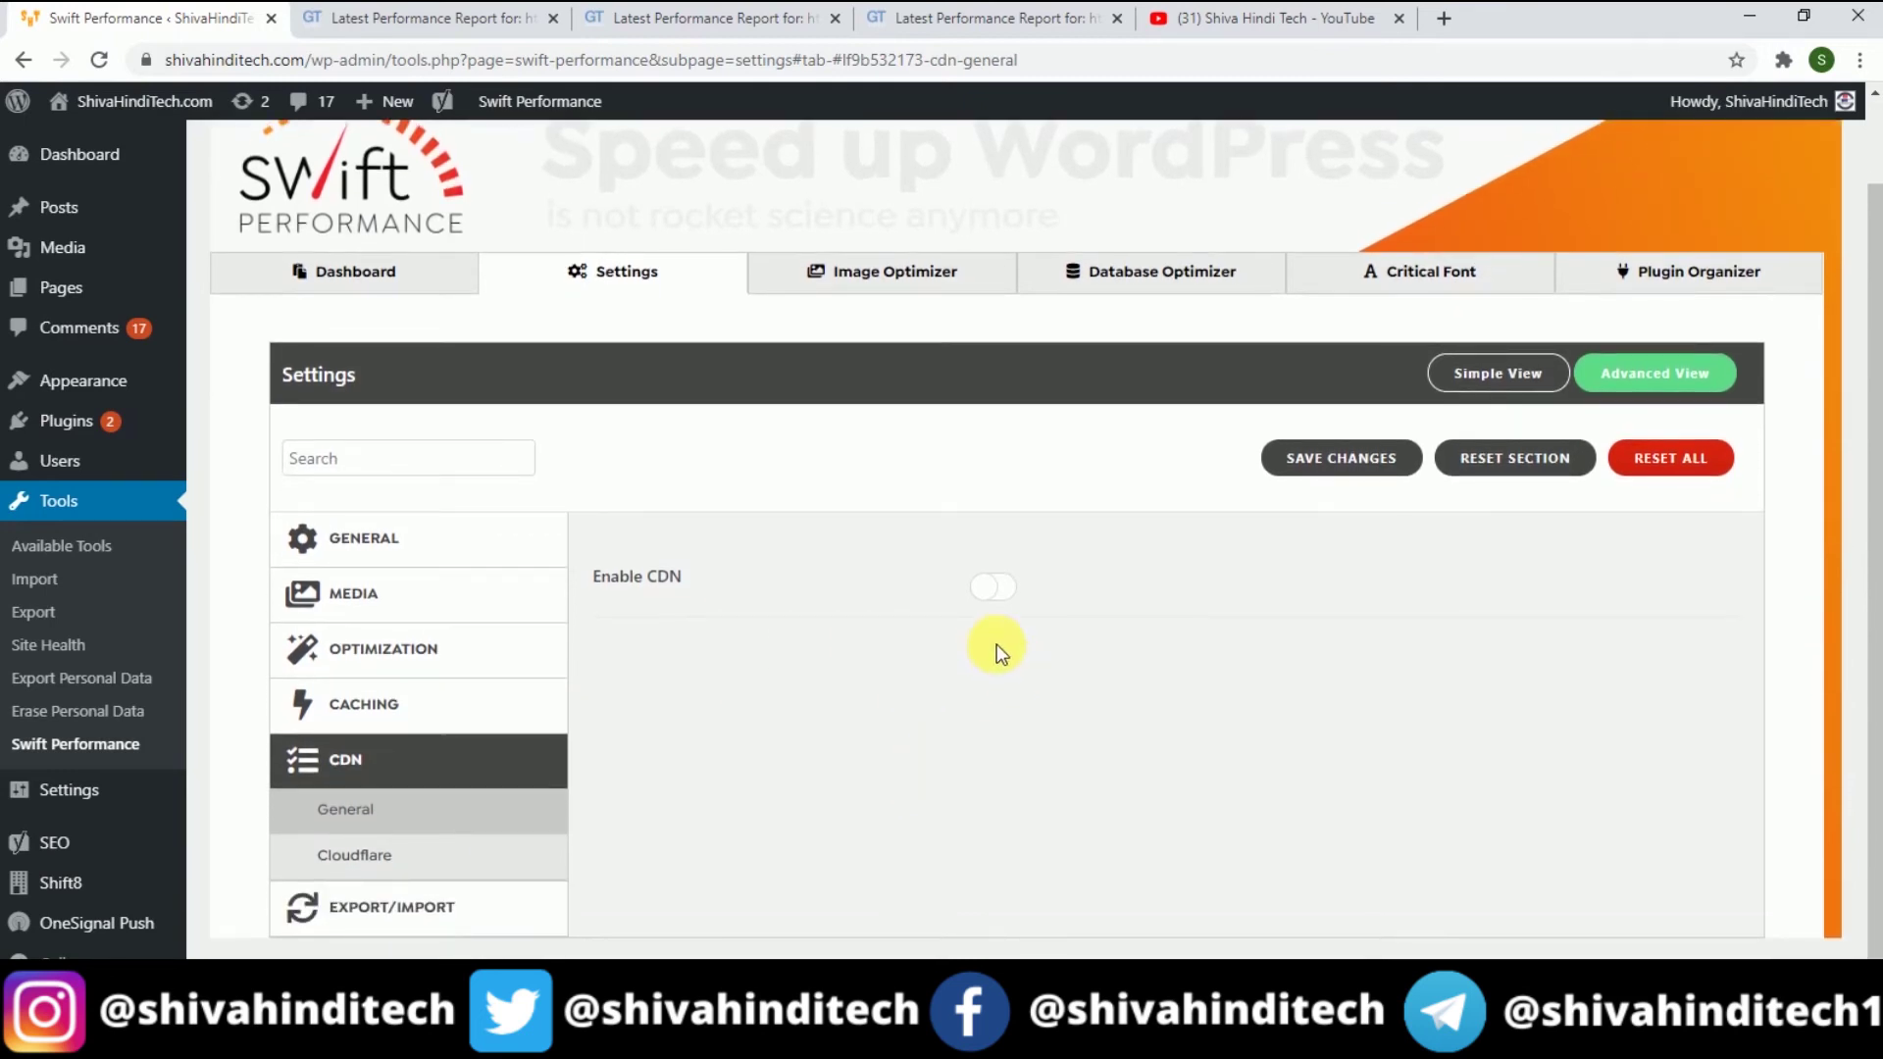
pyautogui.click(1043, 599)
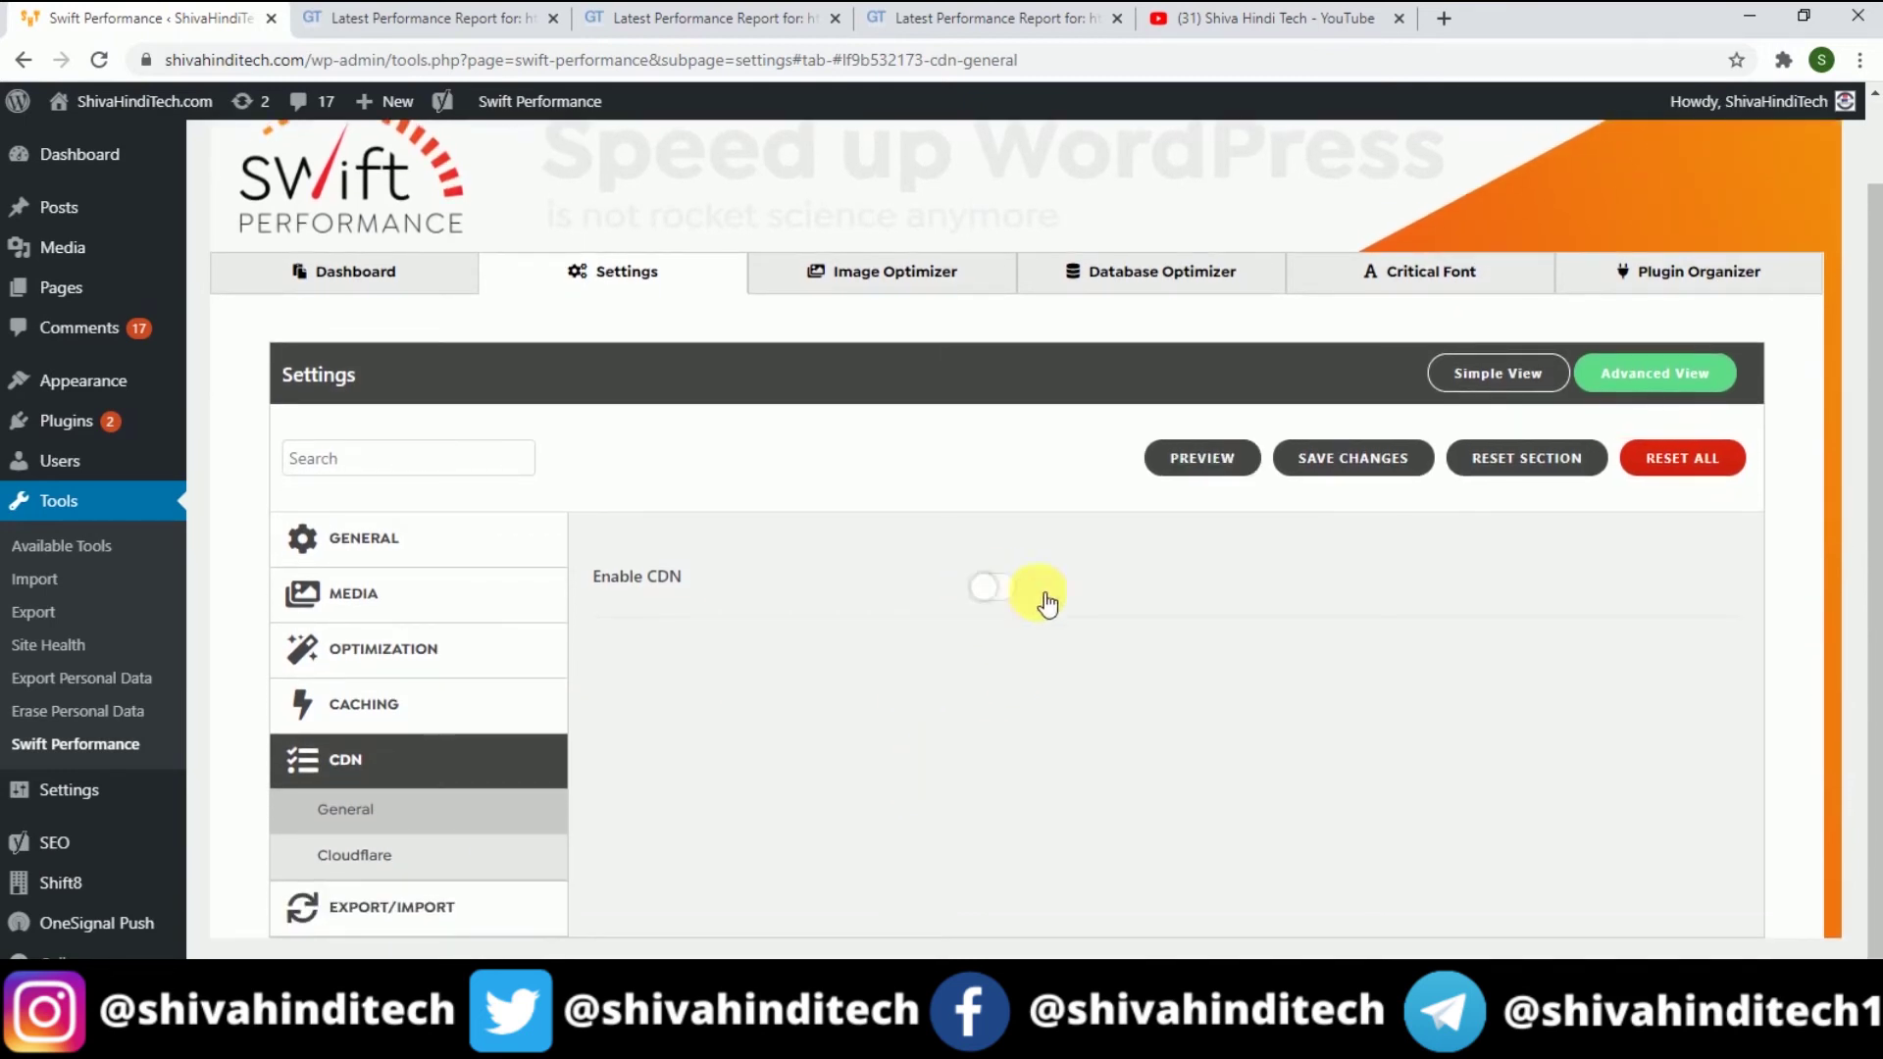
pyautogui.scroll(-1, 1167, 652)
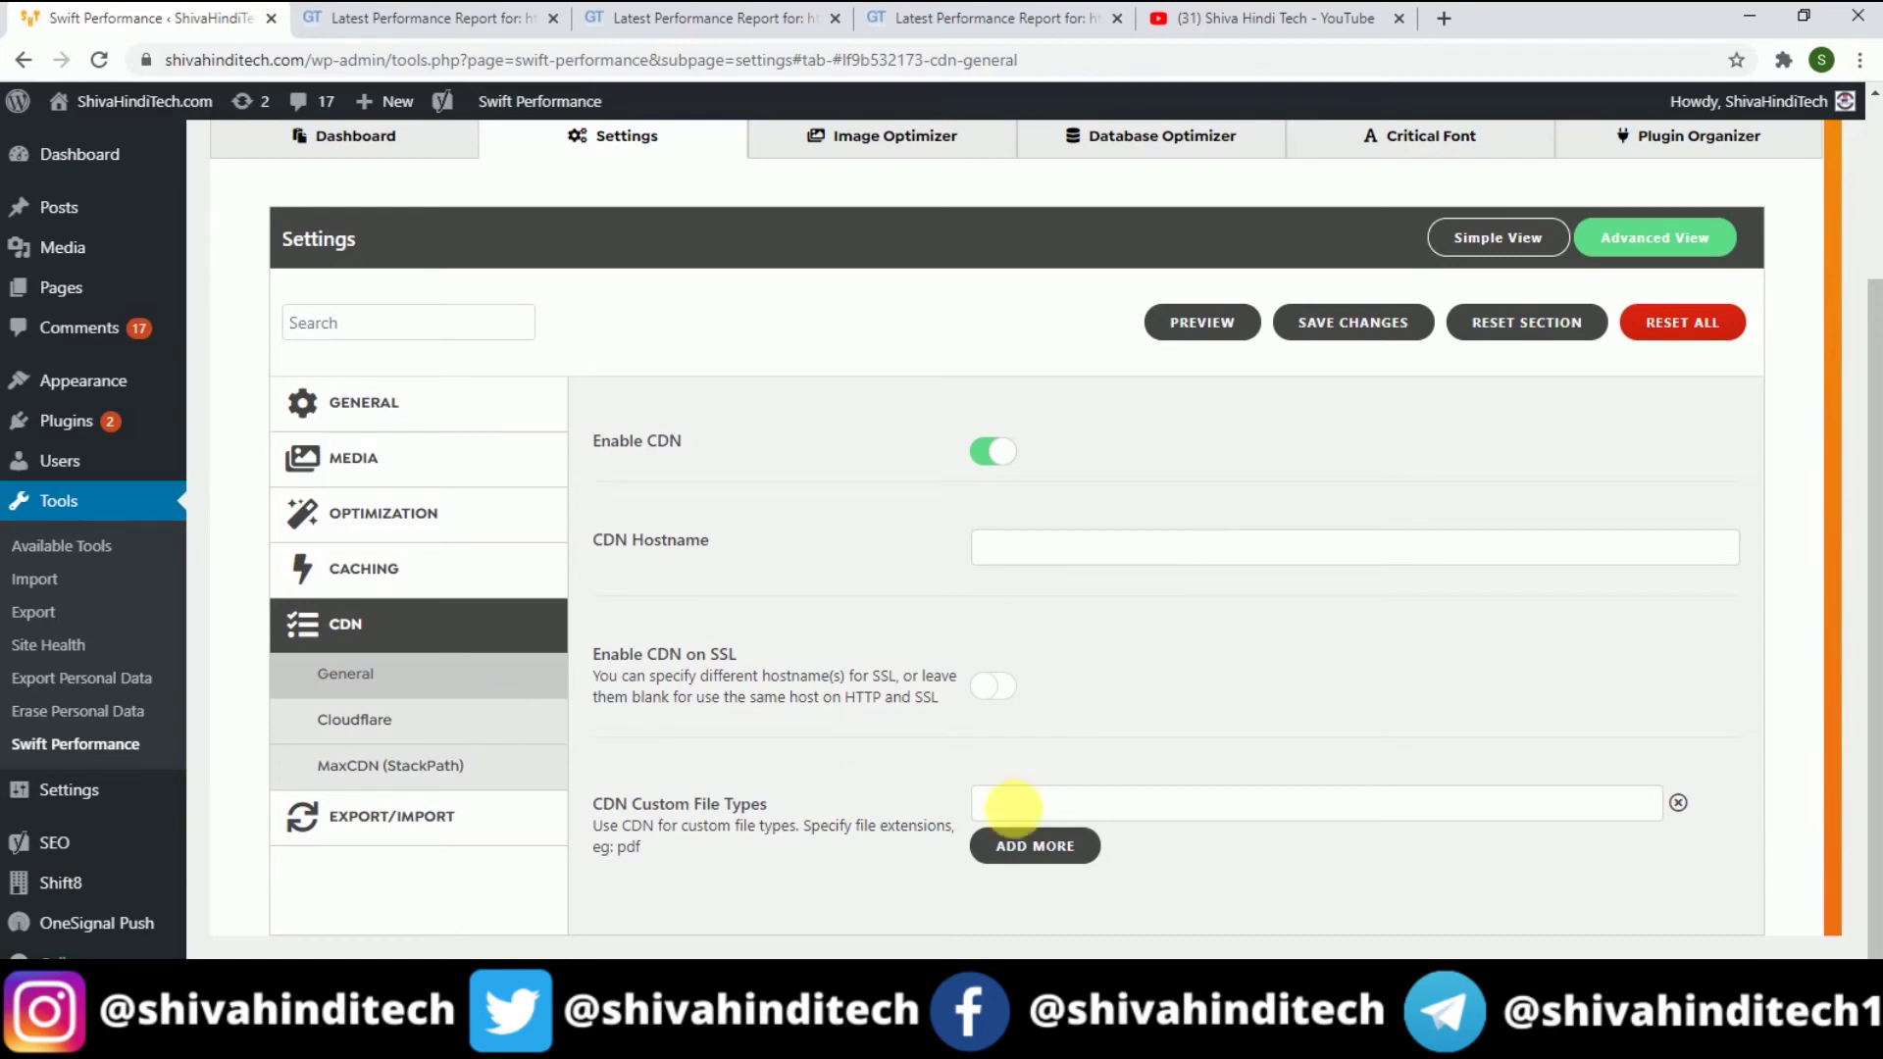
# Enter the Cloudflare account e-mail, API key and host, save, and clear the cache.
pyautogui.click(341, 731)
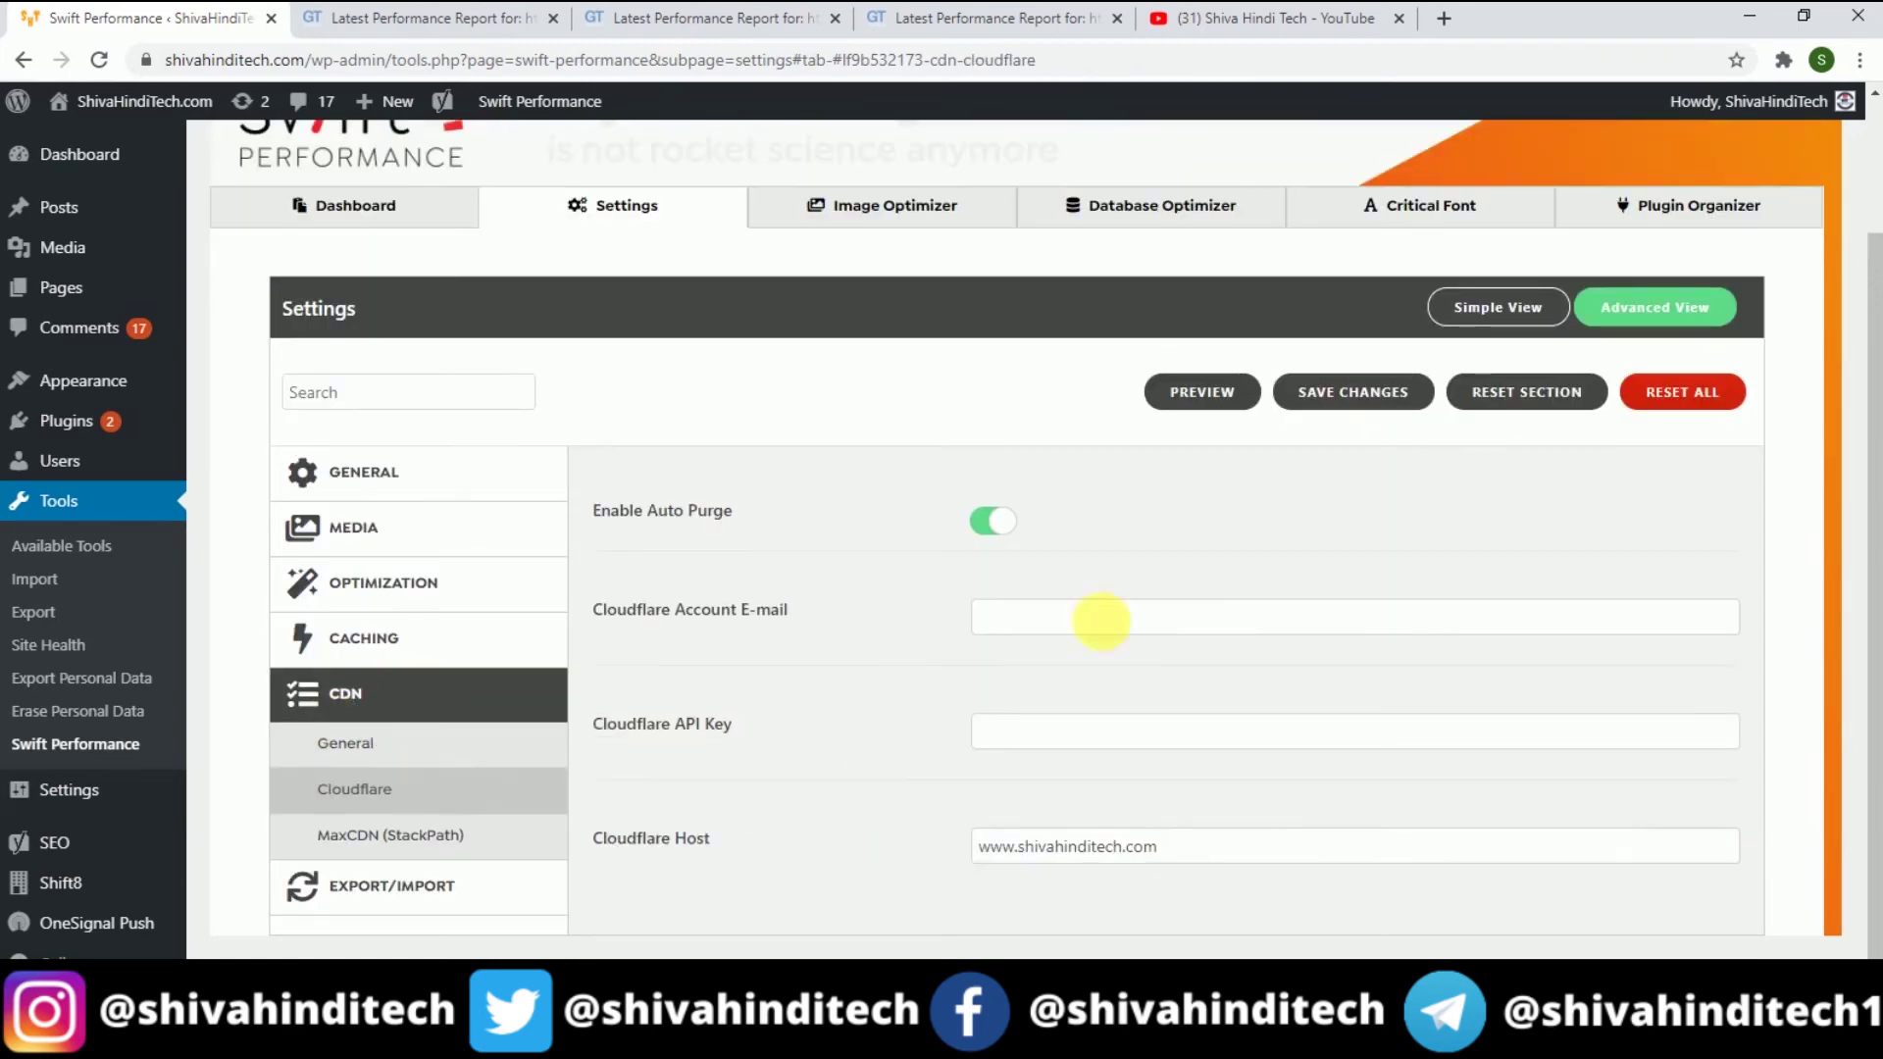
pyautogui.click(1207, 615)
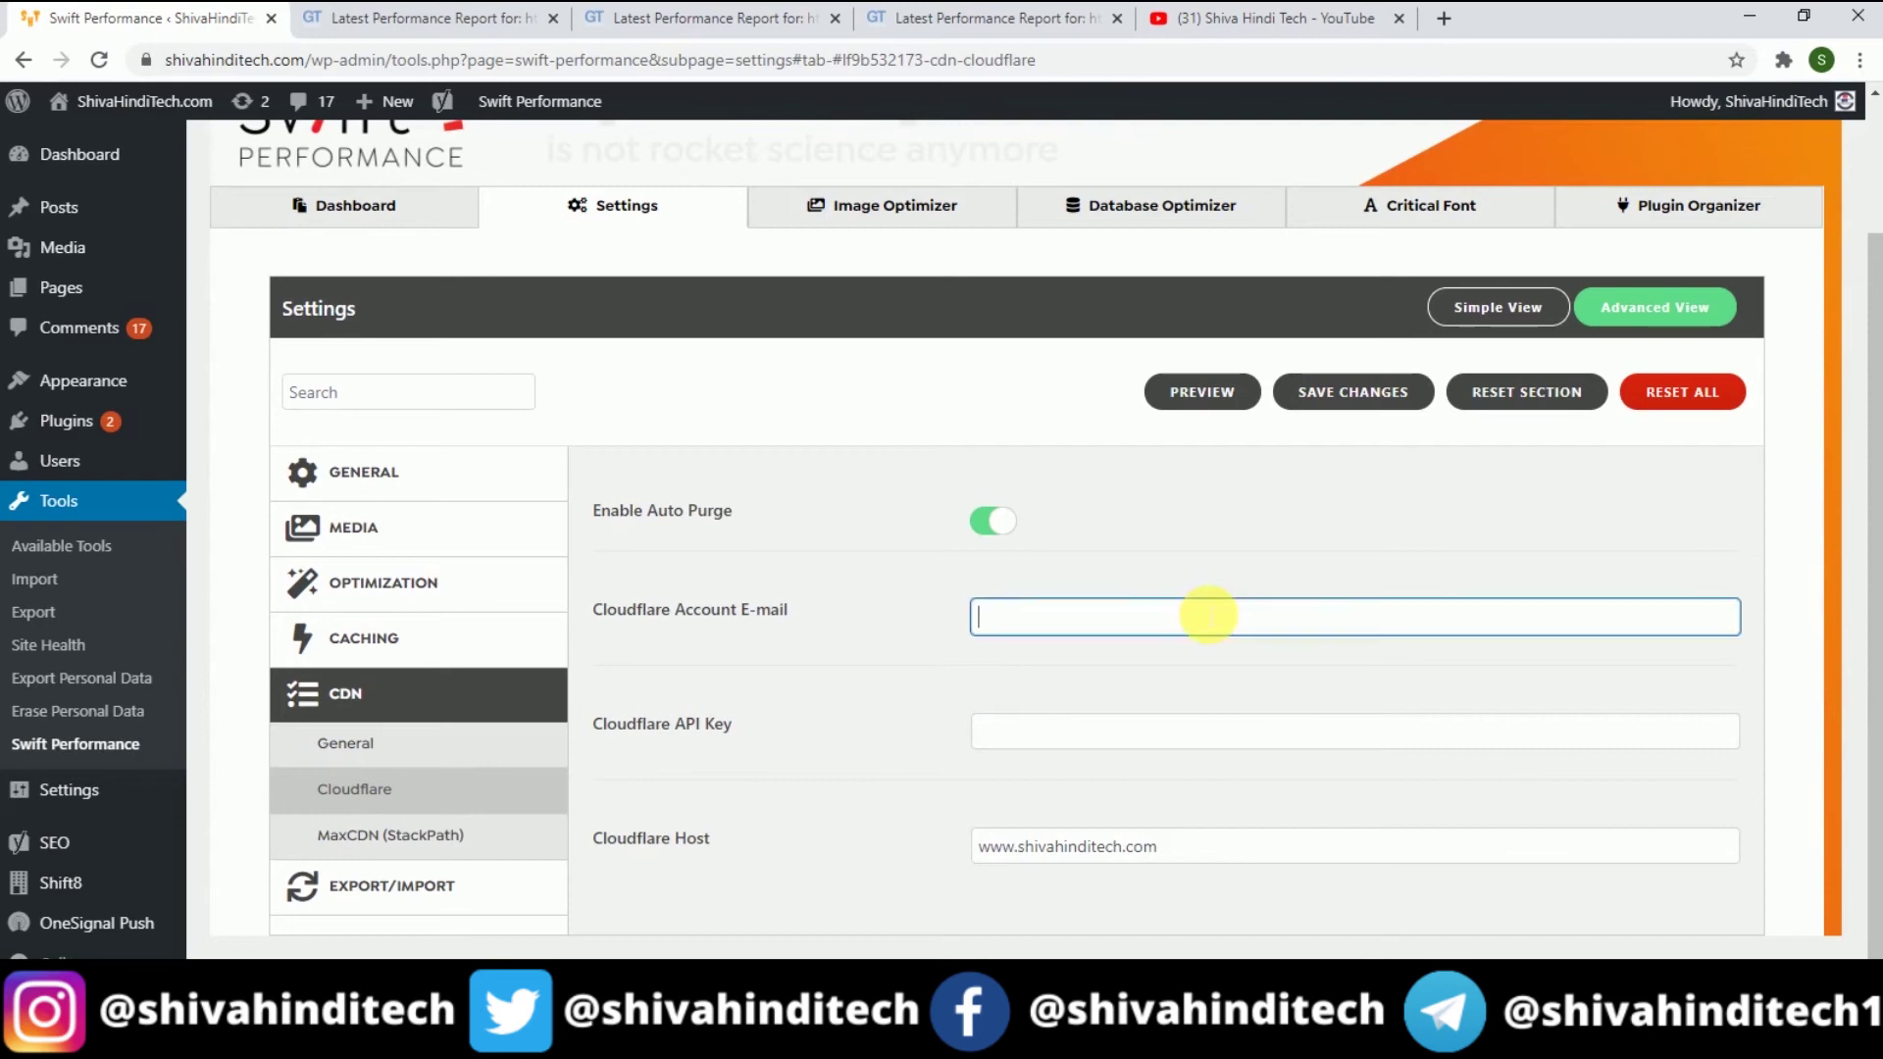
pyautogui.click(1177, 745)
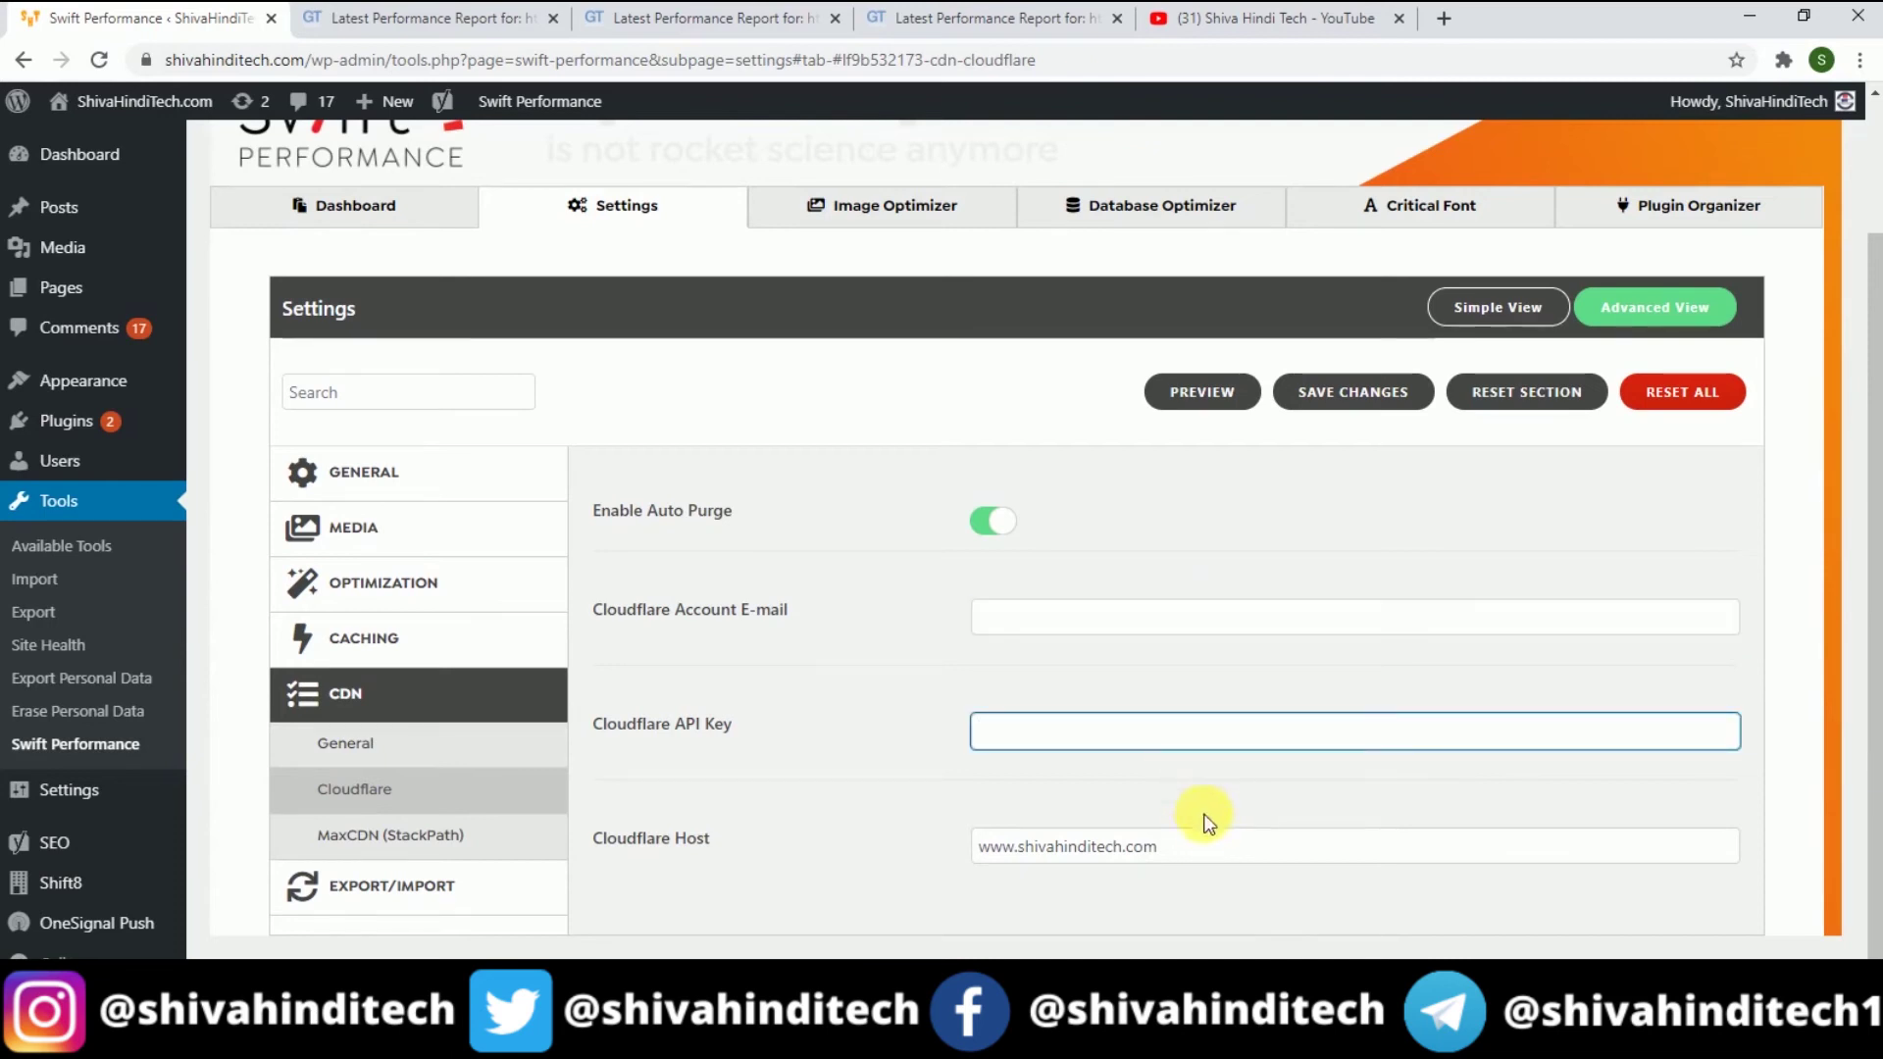
pyautogui.click(1229, 850)
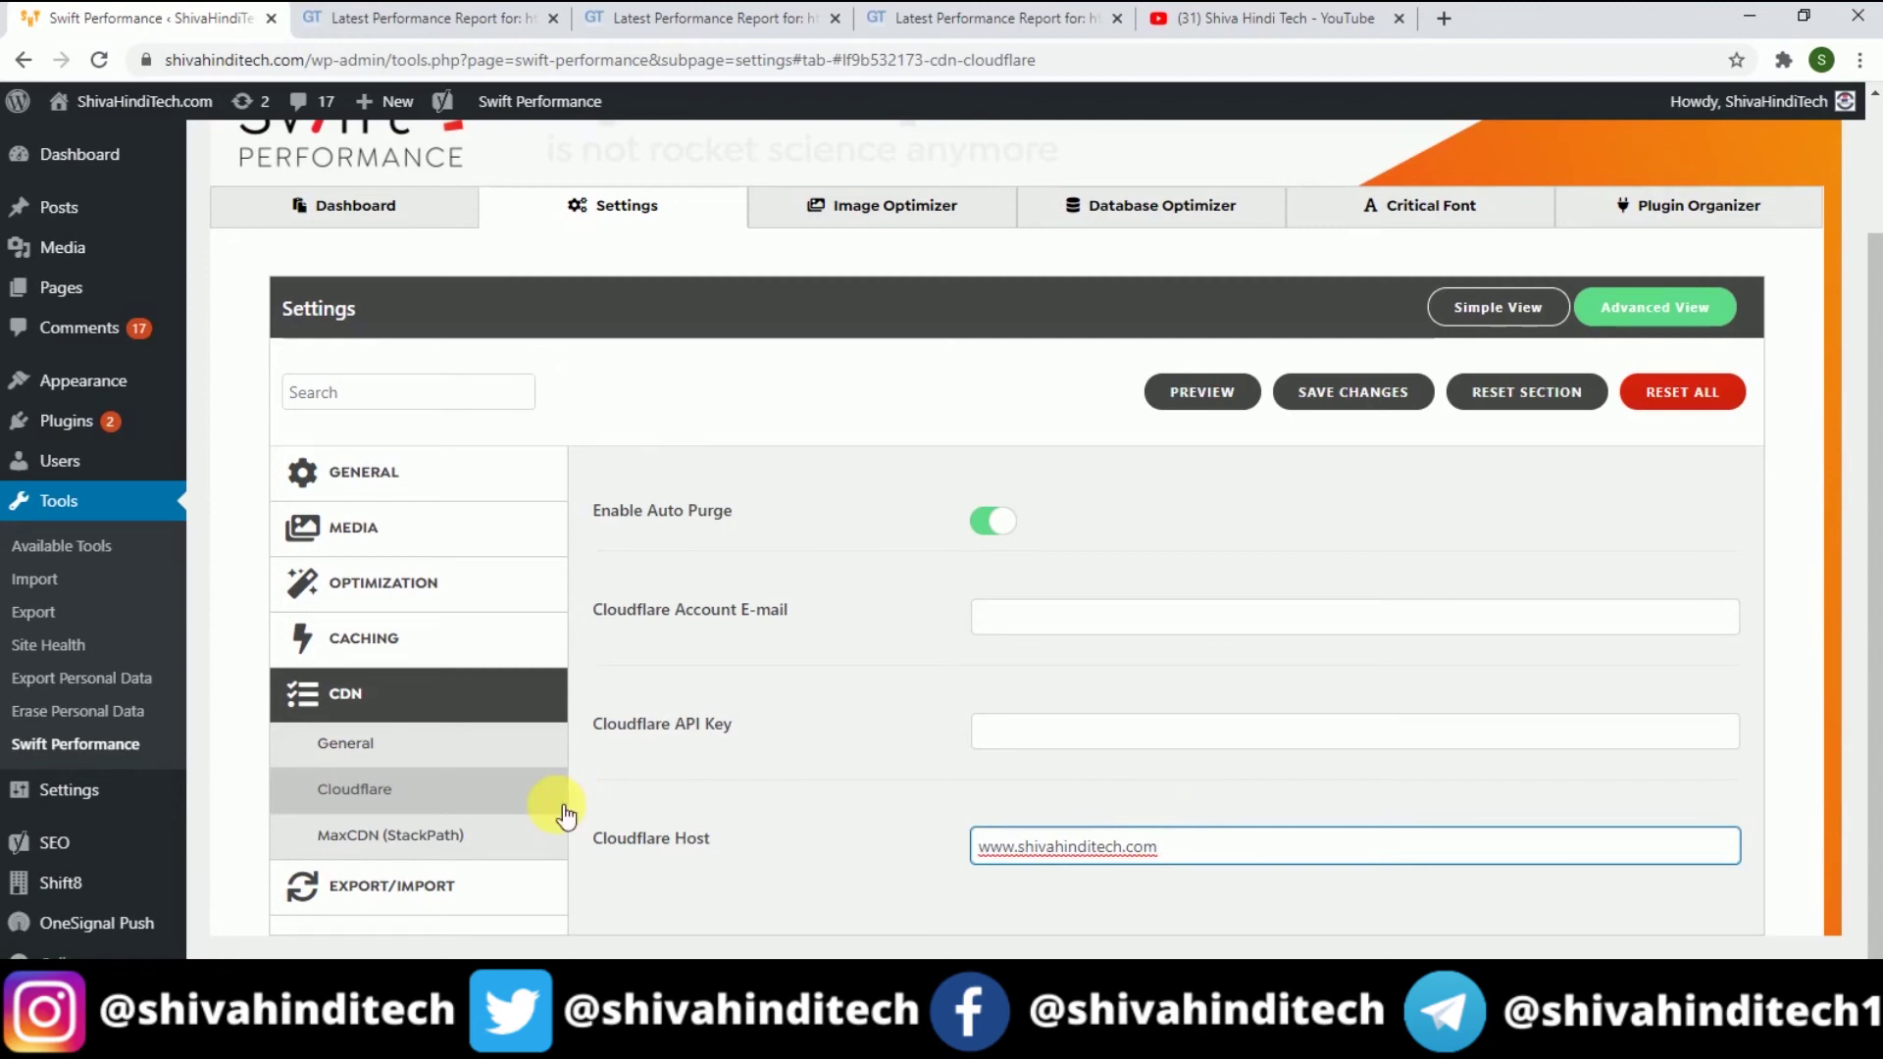
pyautogui.click(1349, 407)
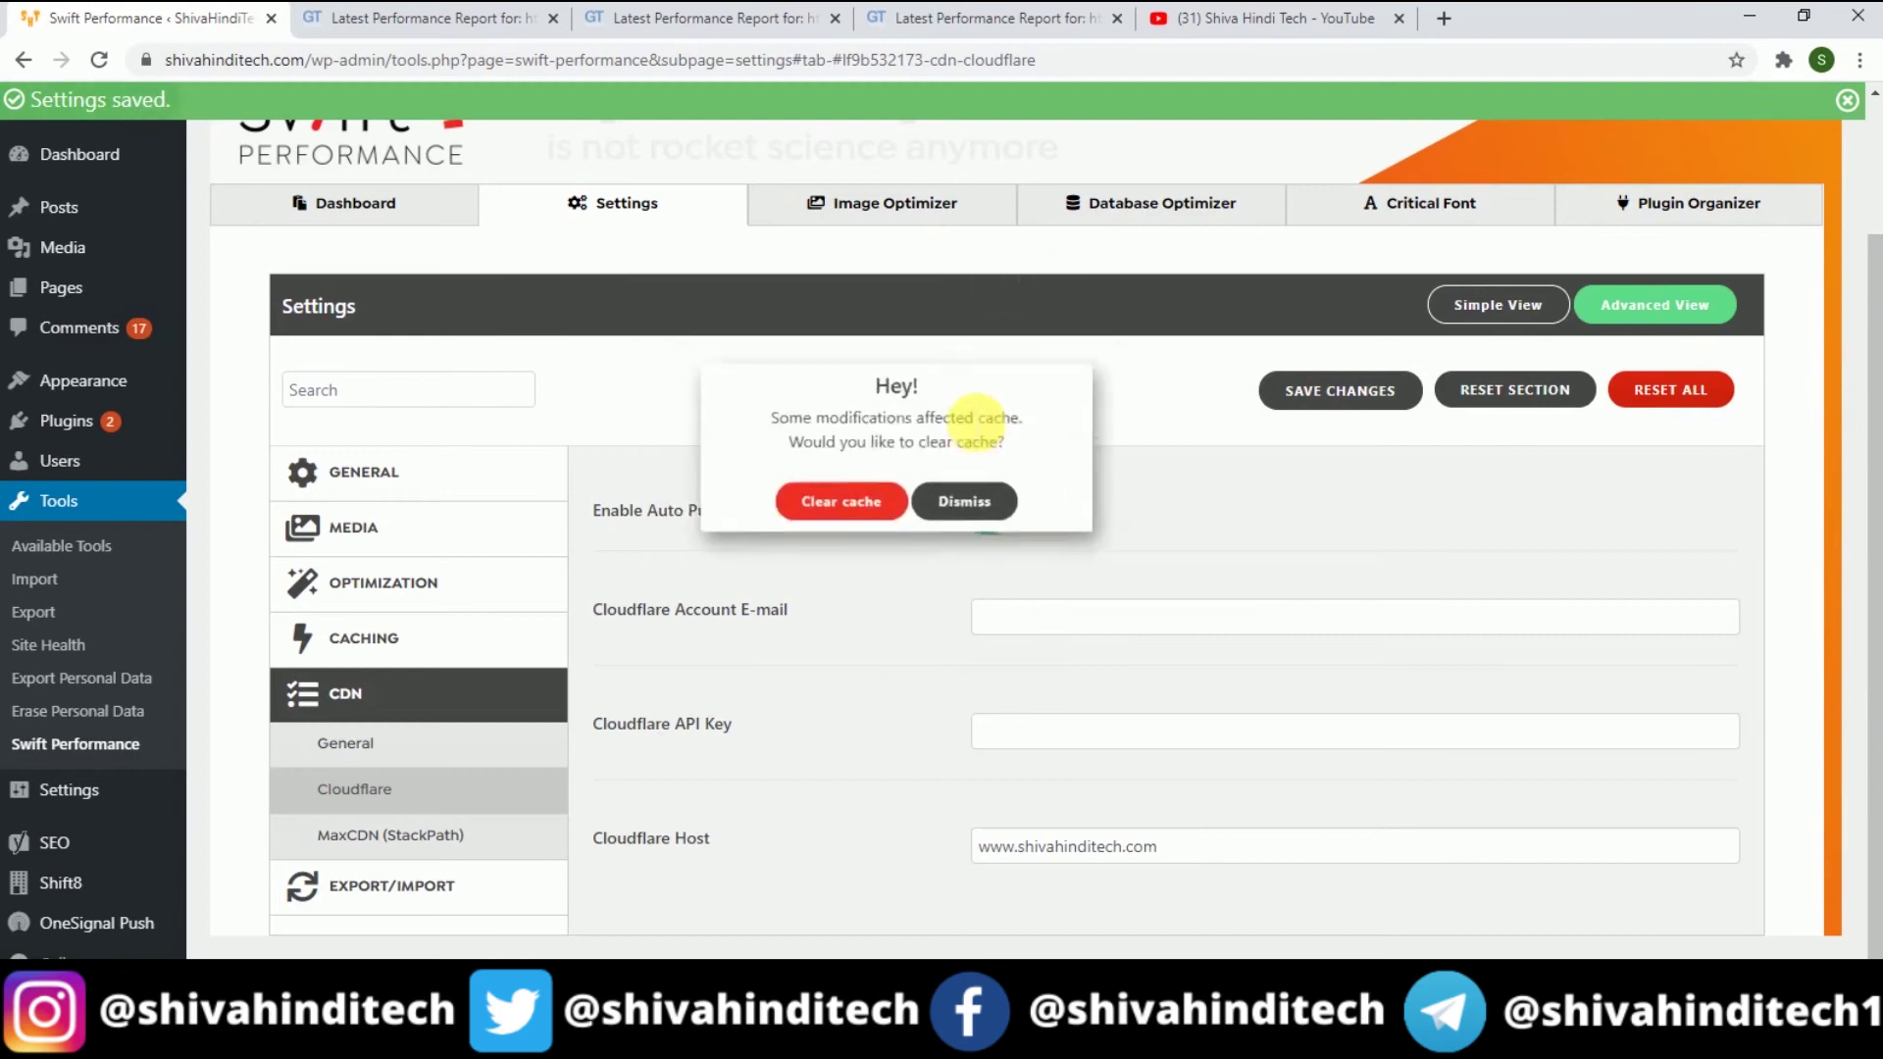
pyautogui.click(839, 498)
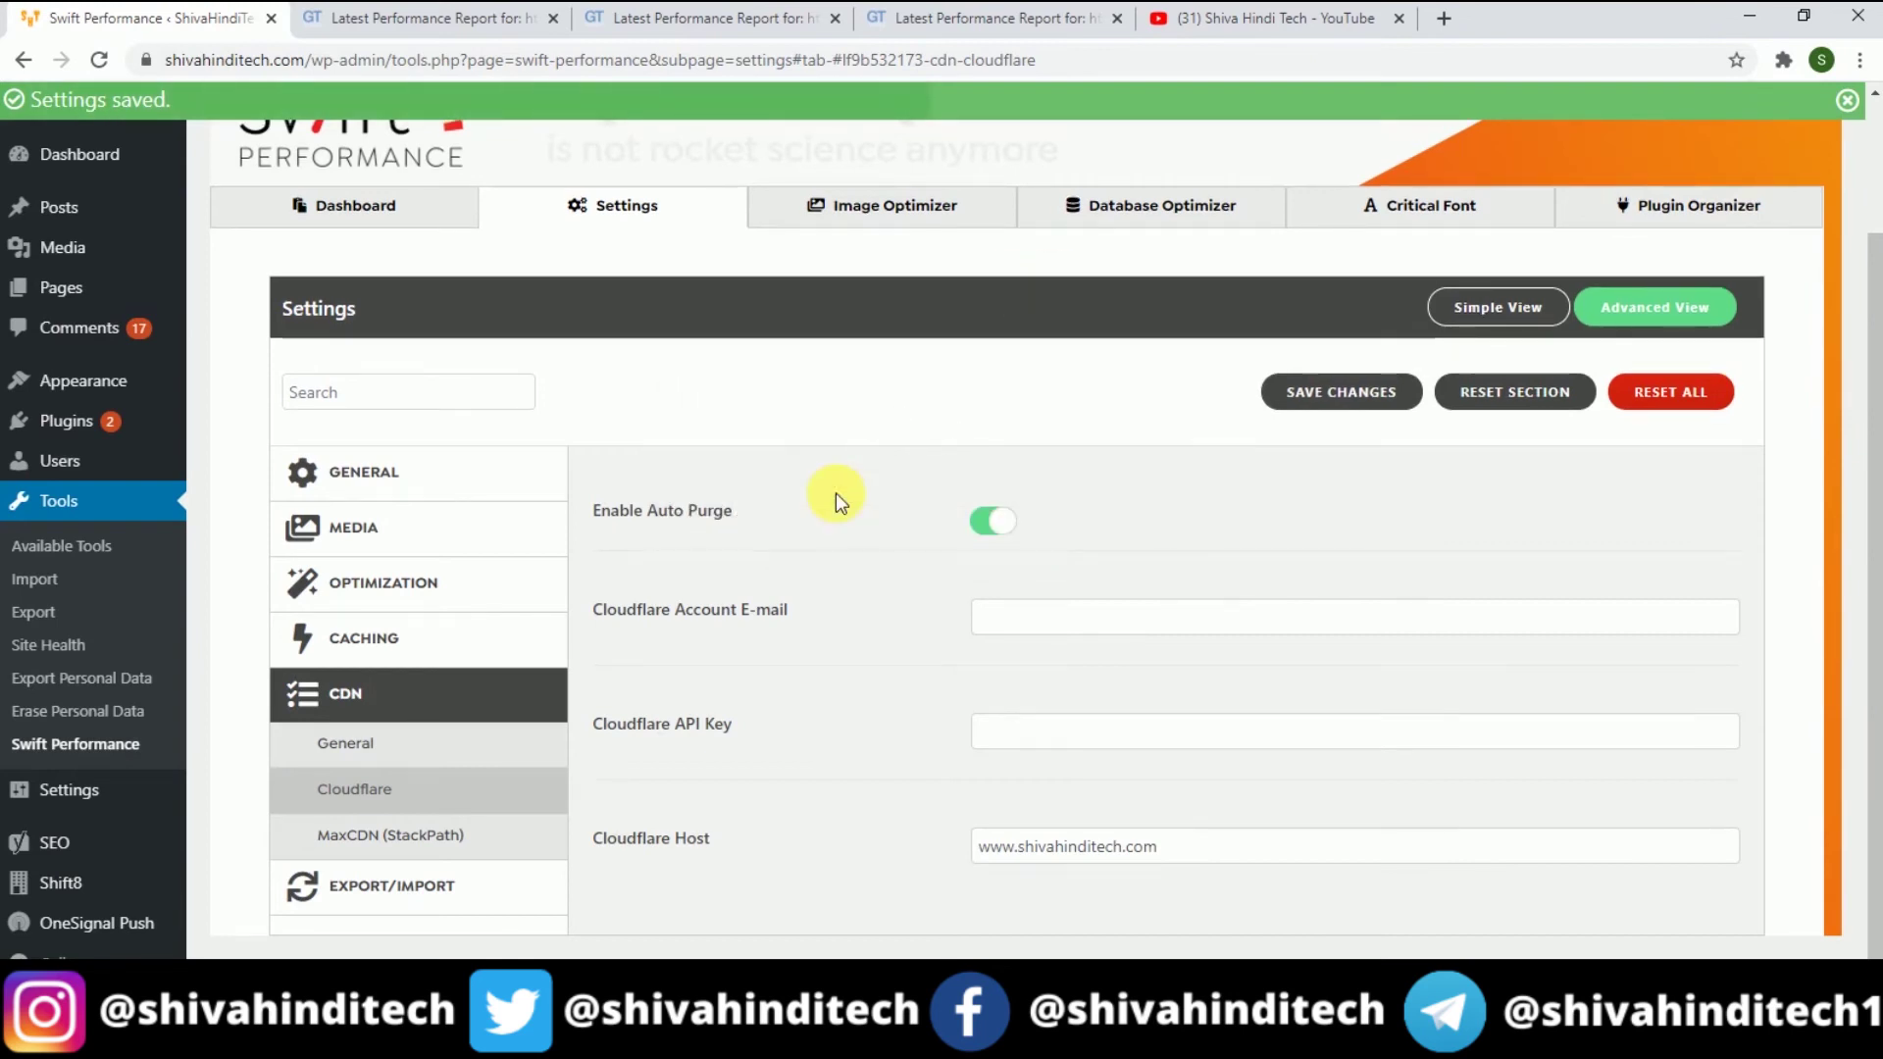
# Open the GTmetrix homepage in a new tab from the earlier report.
pyautogui.click(986, 19)
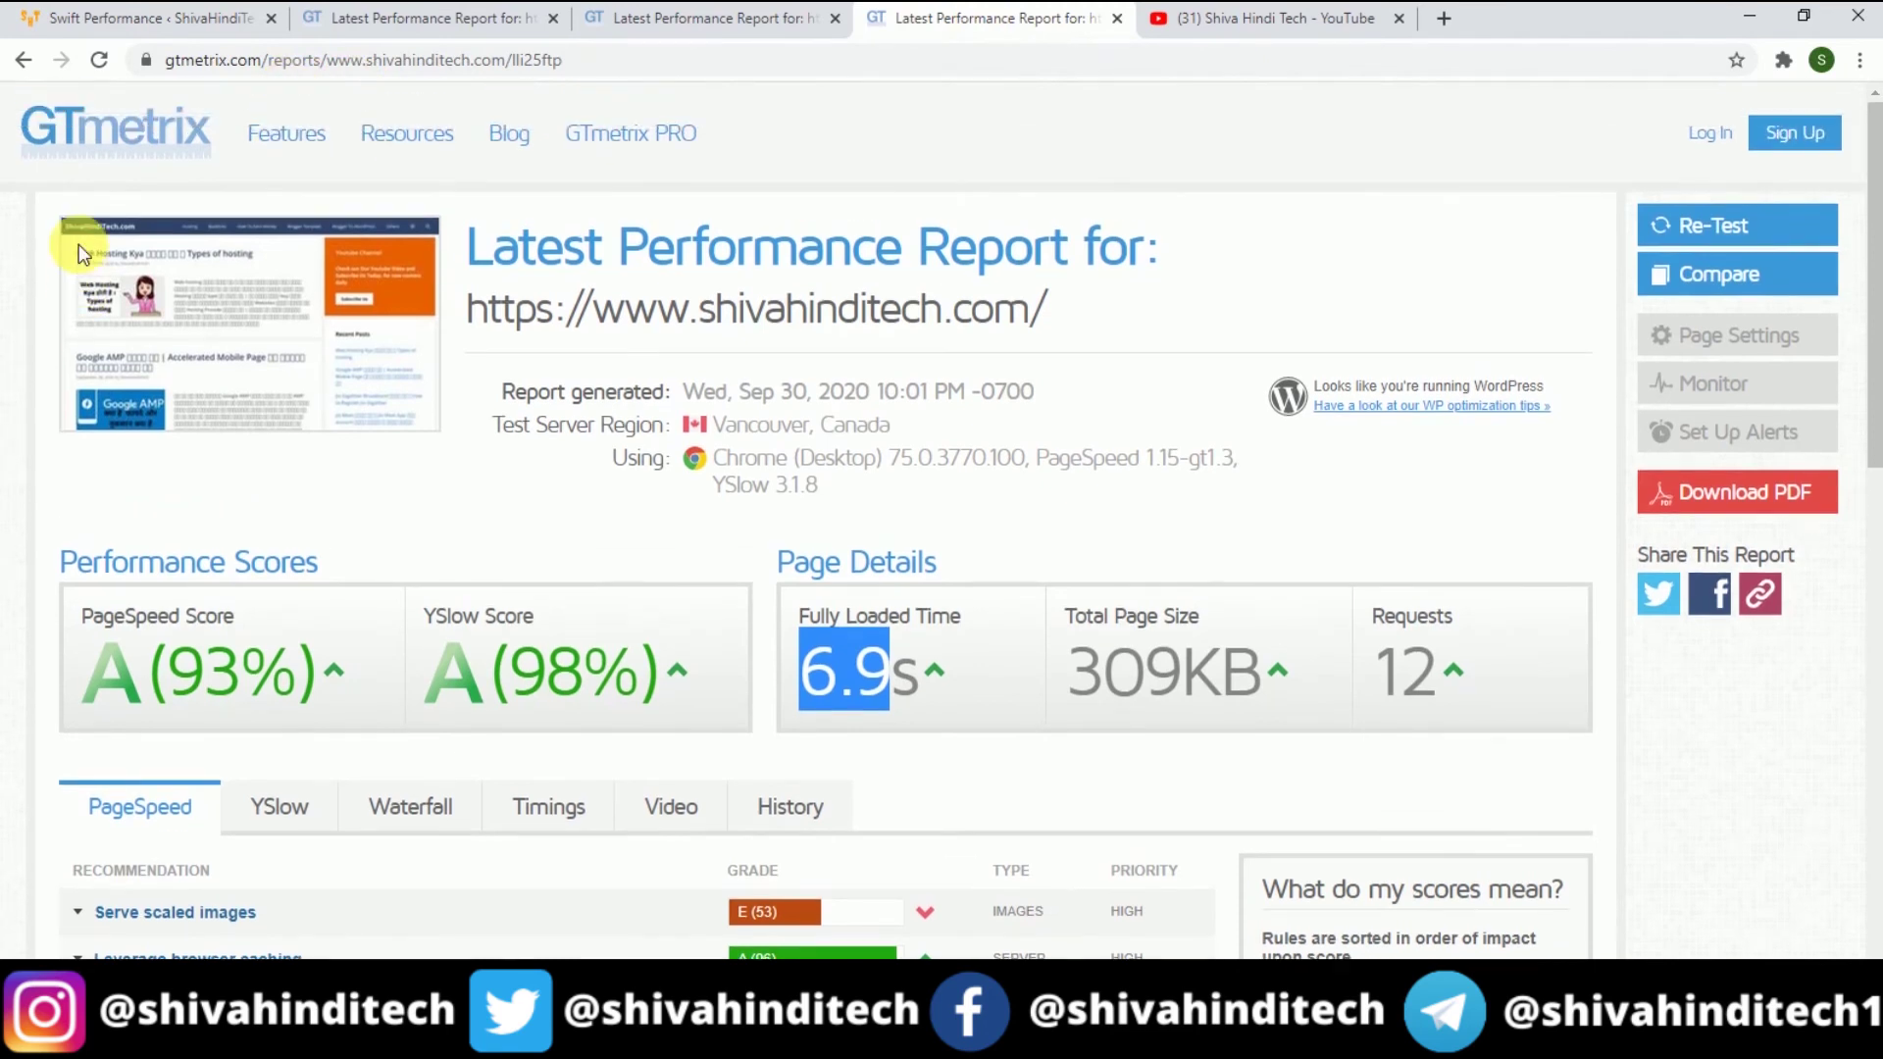
pyautogui.rightClick(135, 108)
pyautogui.click(166, 132)
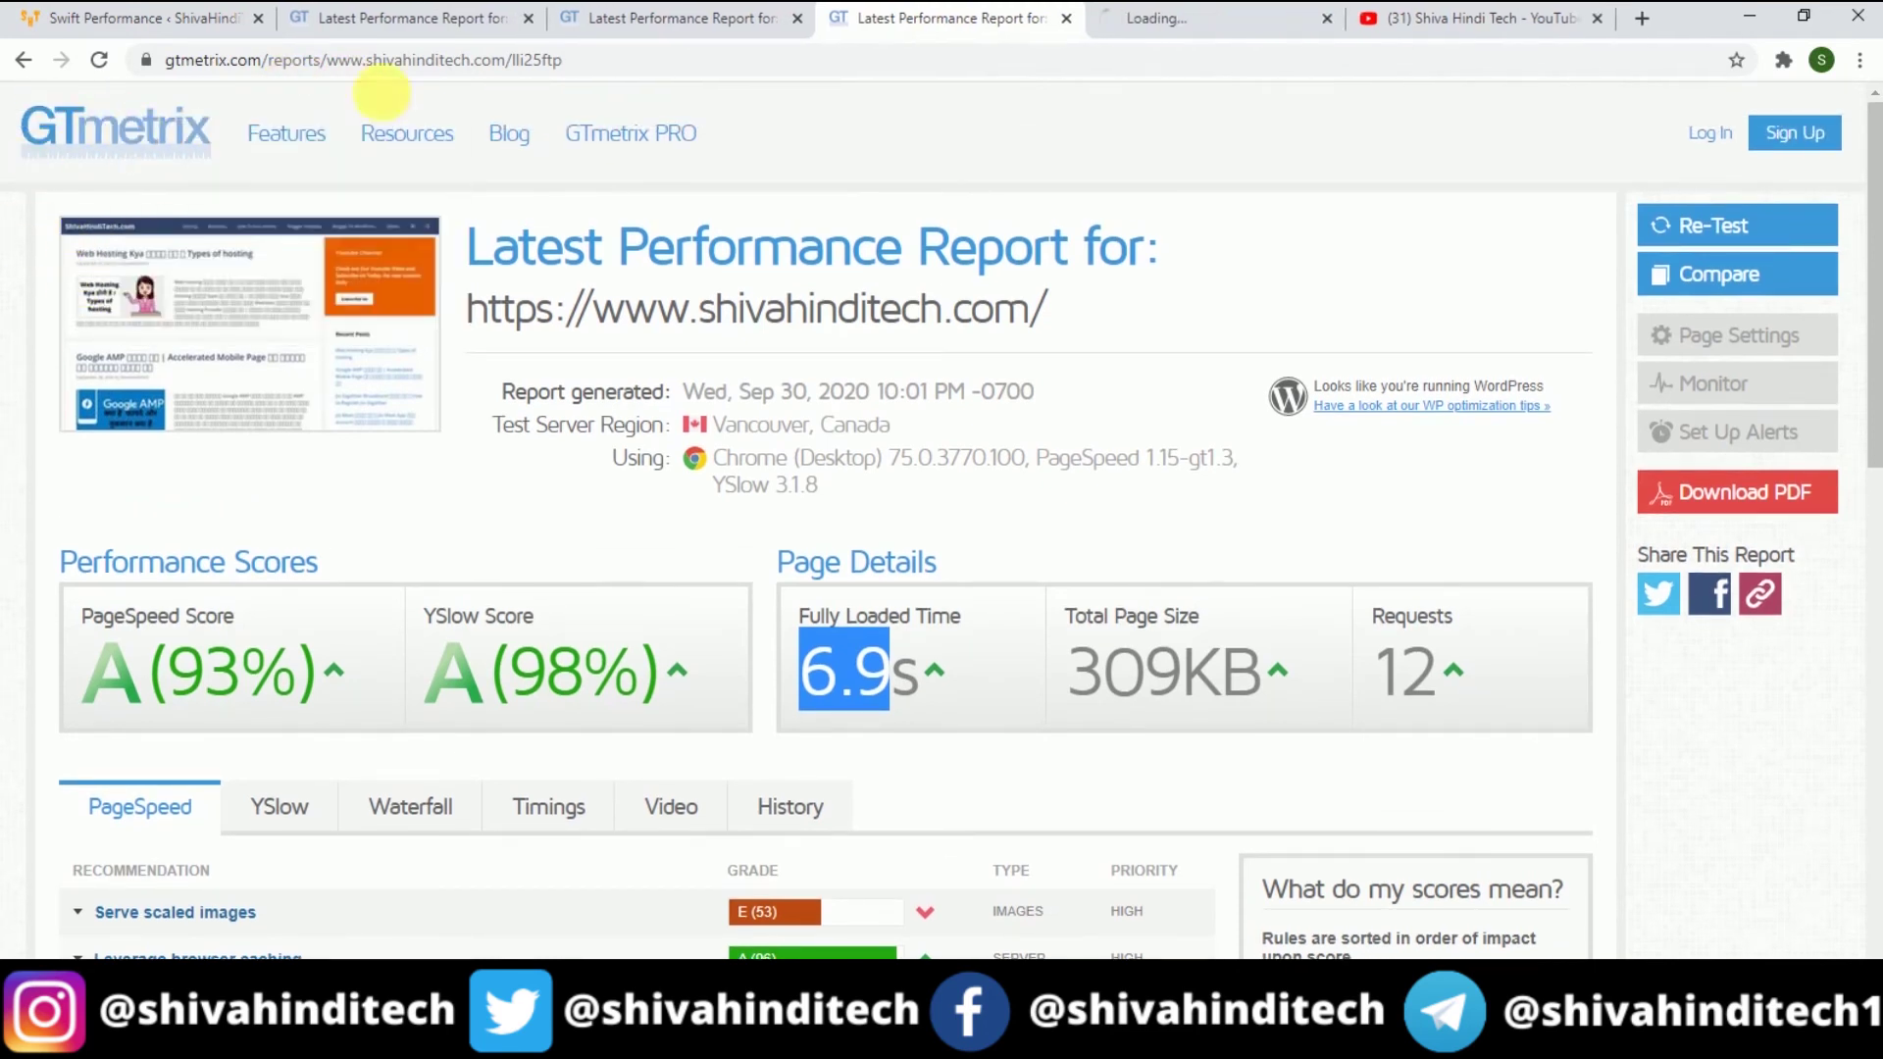
pyautogui.click(1178, 21)
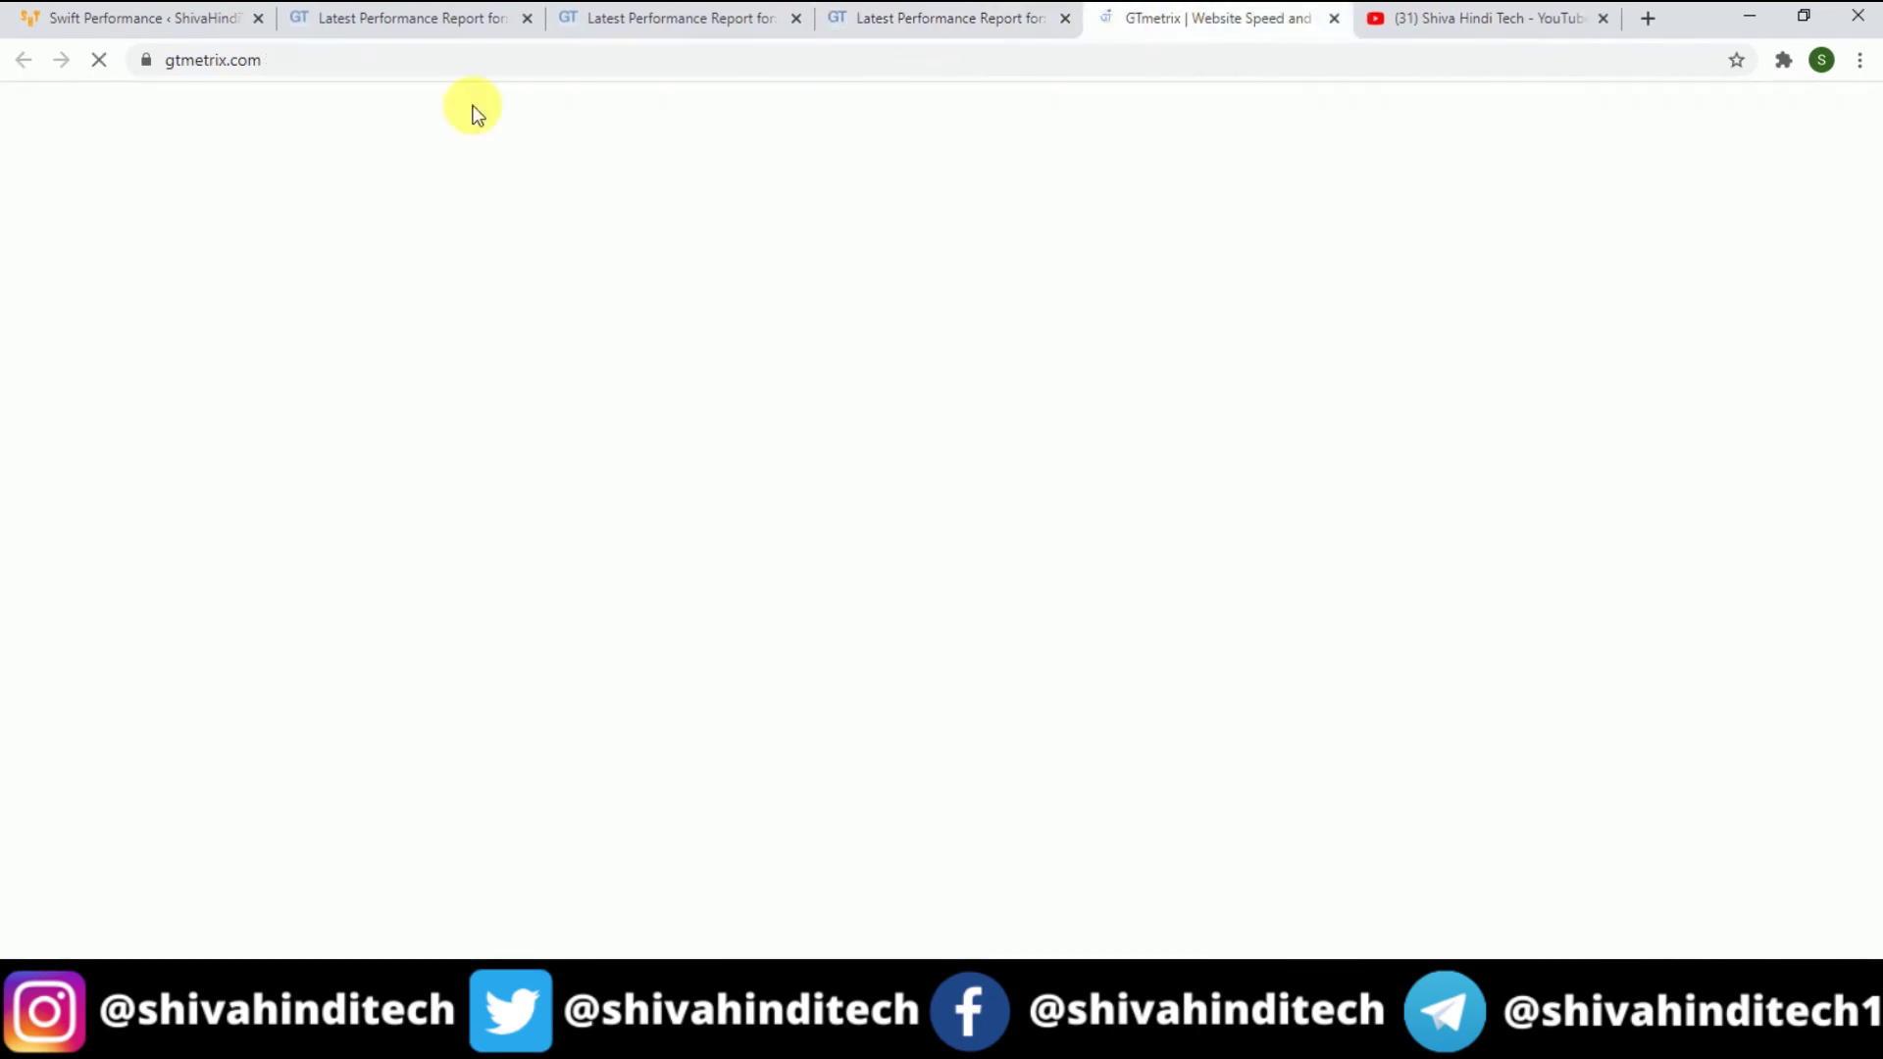
pyautogui.click(155, 22)
pyautogui.moveTo(310, 65); pyautogui.dragTo(172, 67)
pyautogui.hotkey('ctrl', 'c')
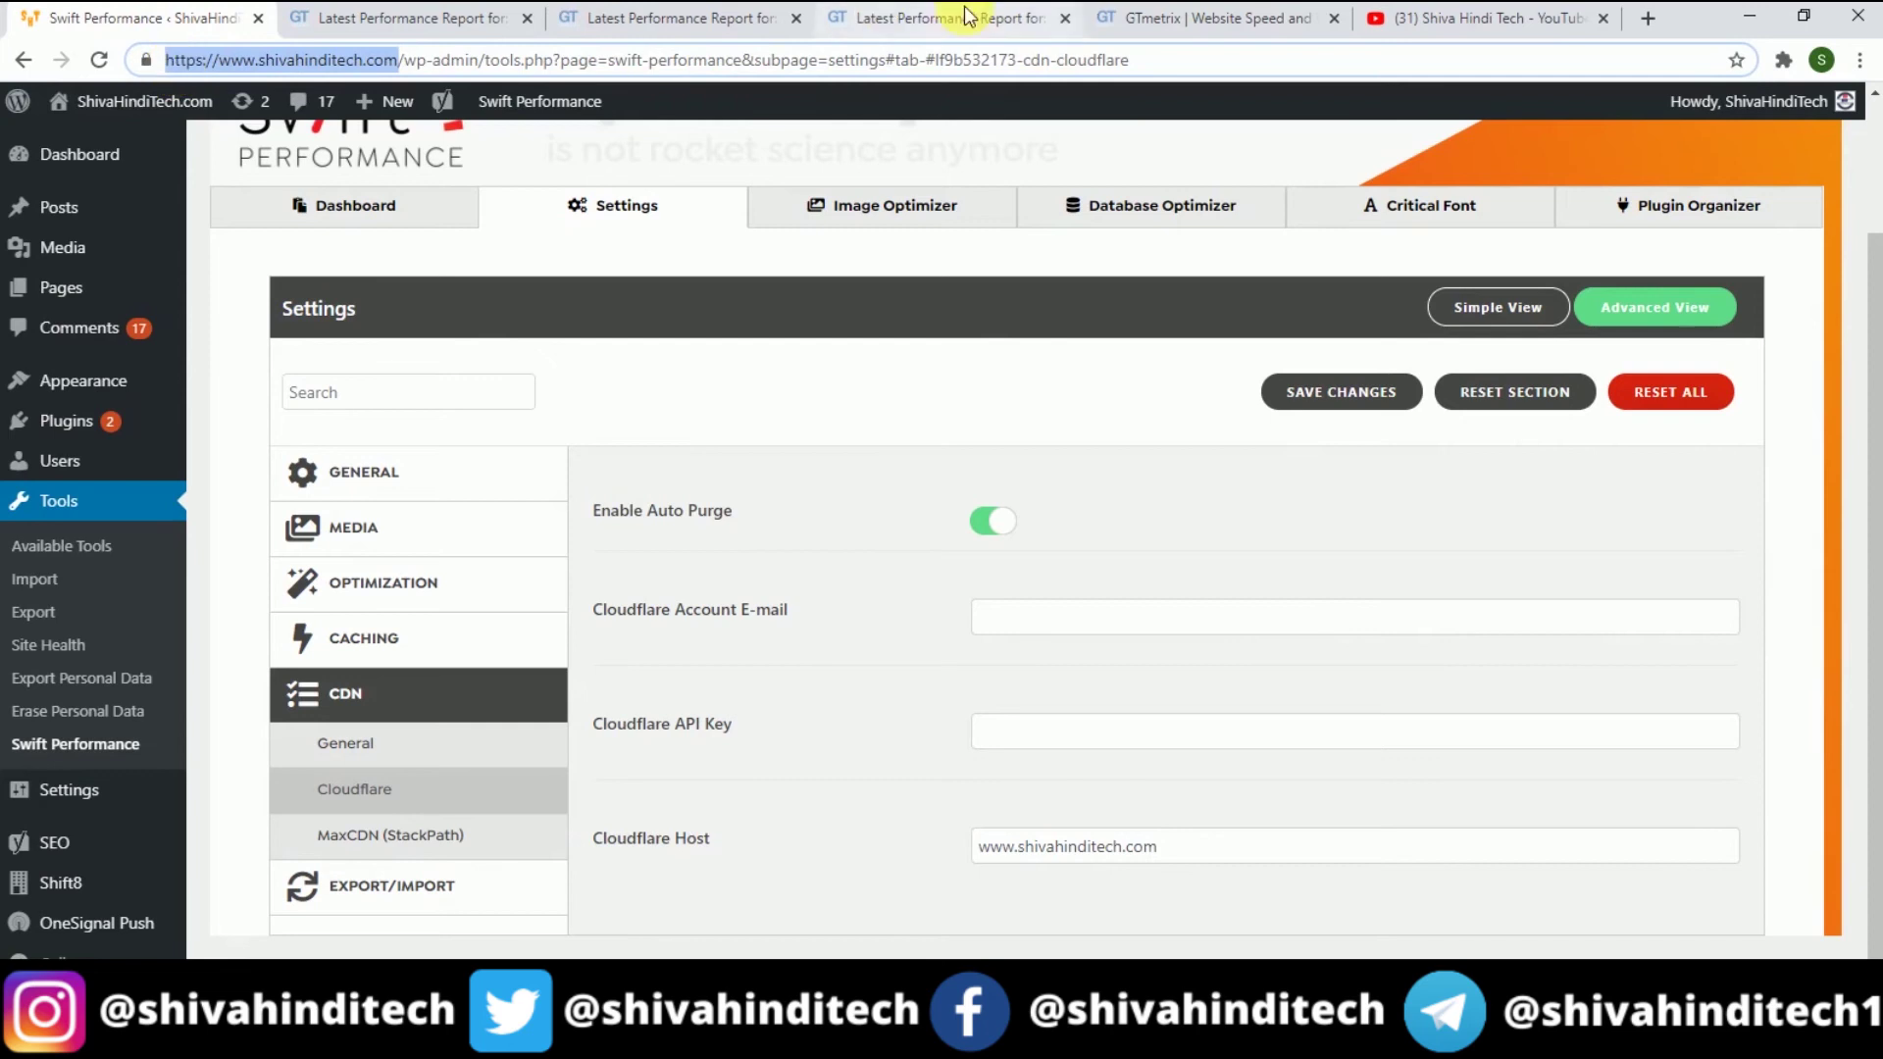
pyautogui.click(1218, 20)
pyautogui.click(746, 586)
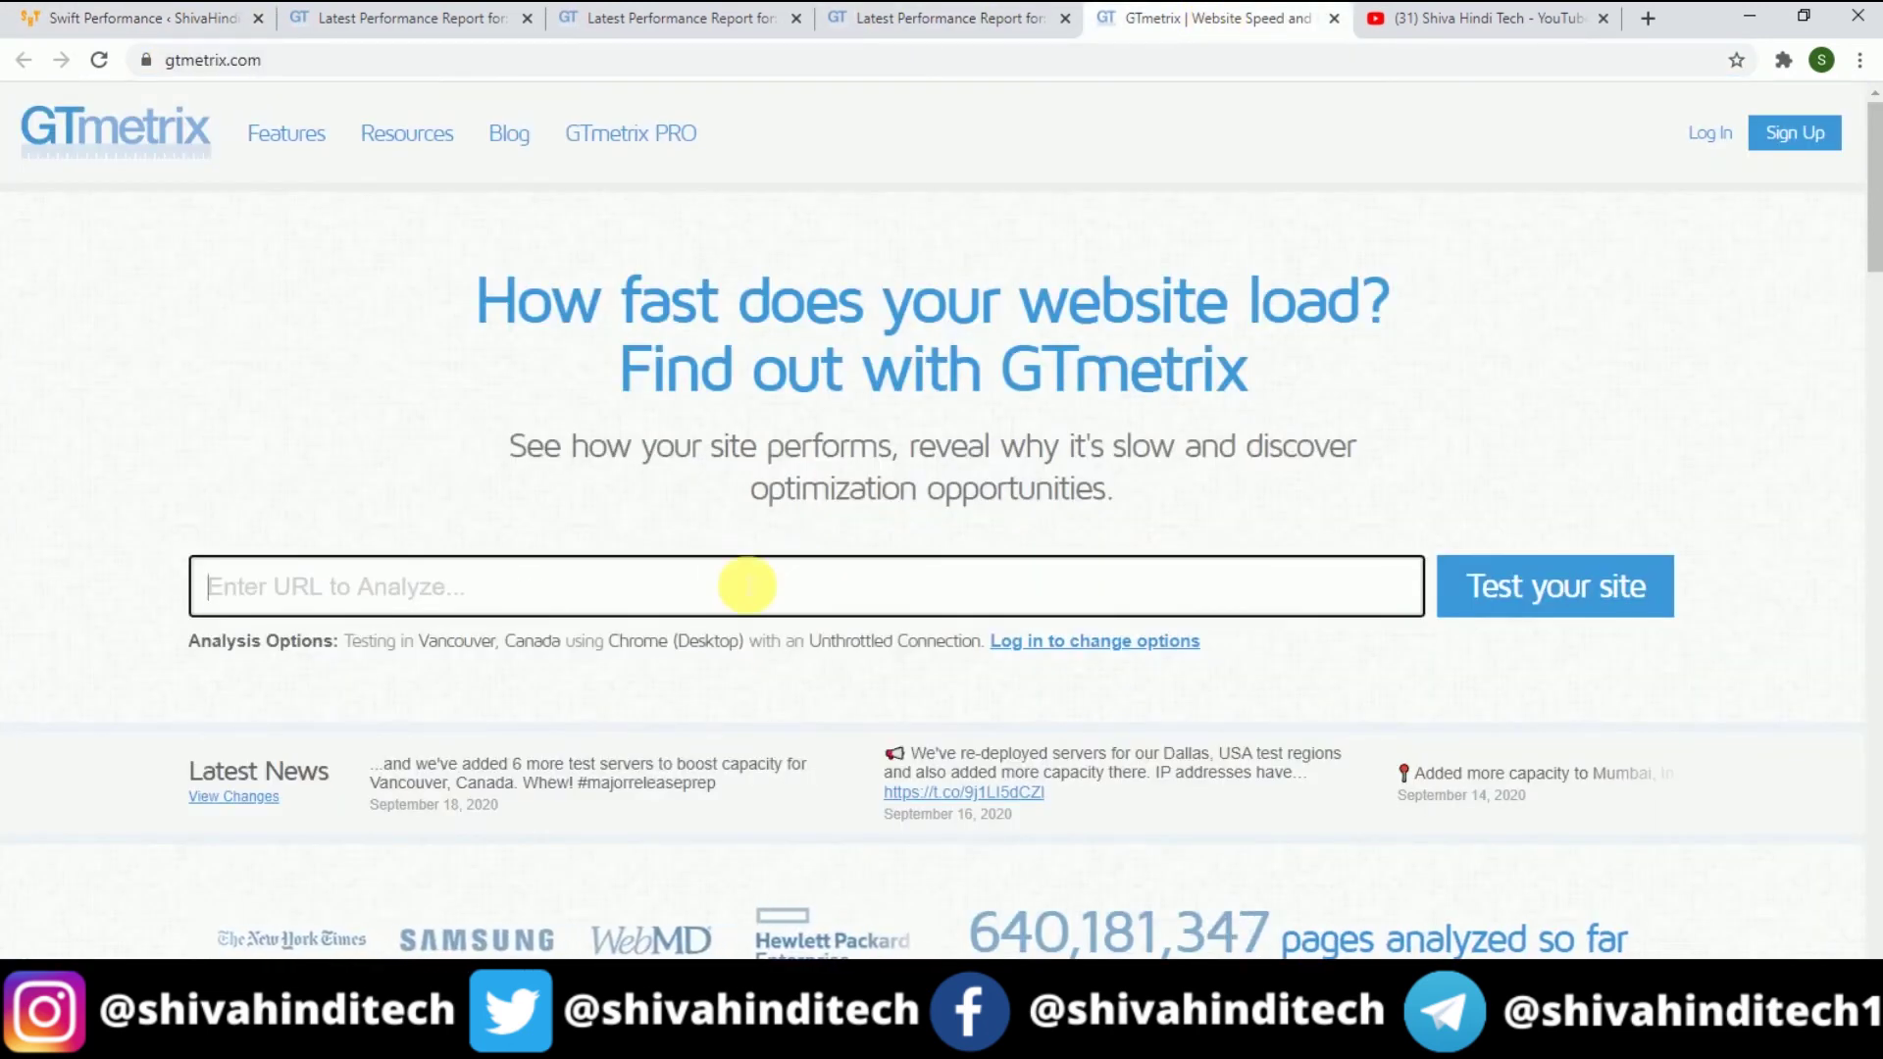
pyautogui.hotkey('ctrl', 'v')
pyautogui.click(1566, 562)
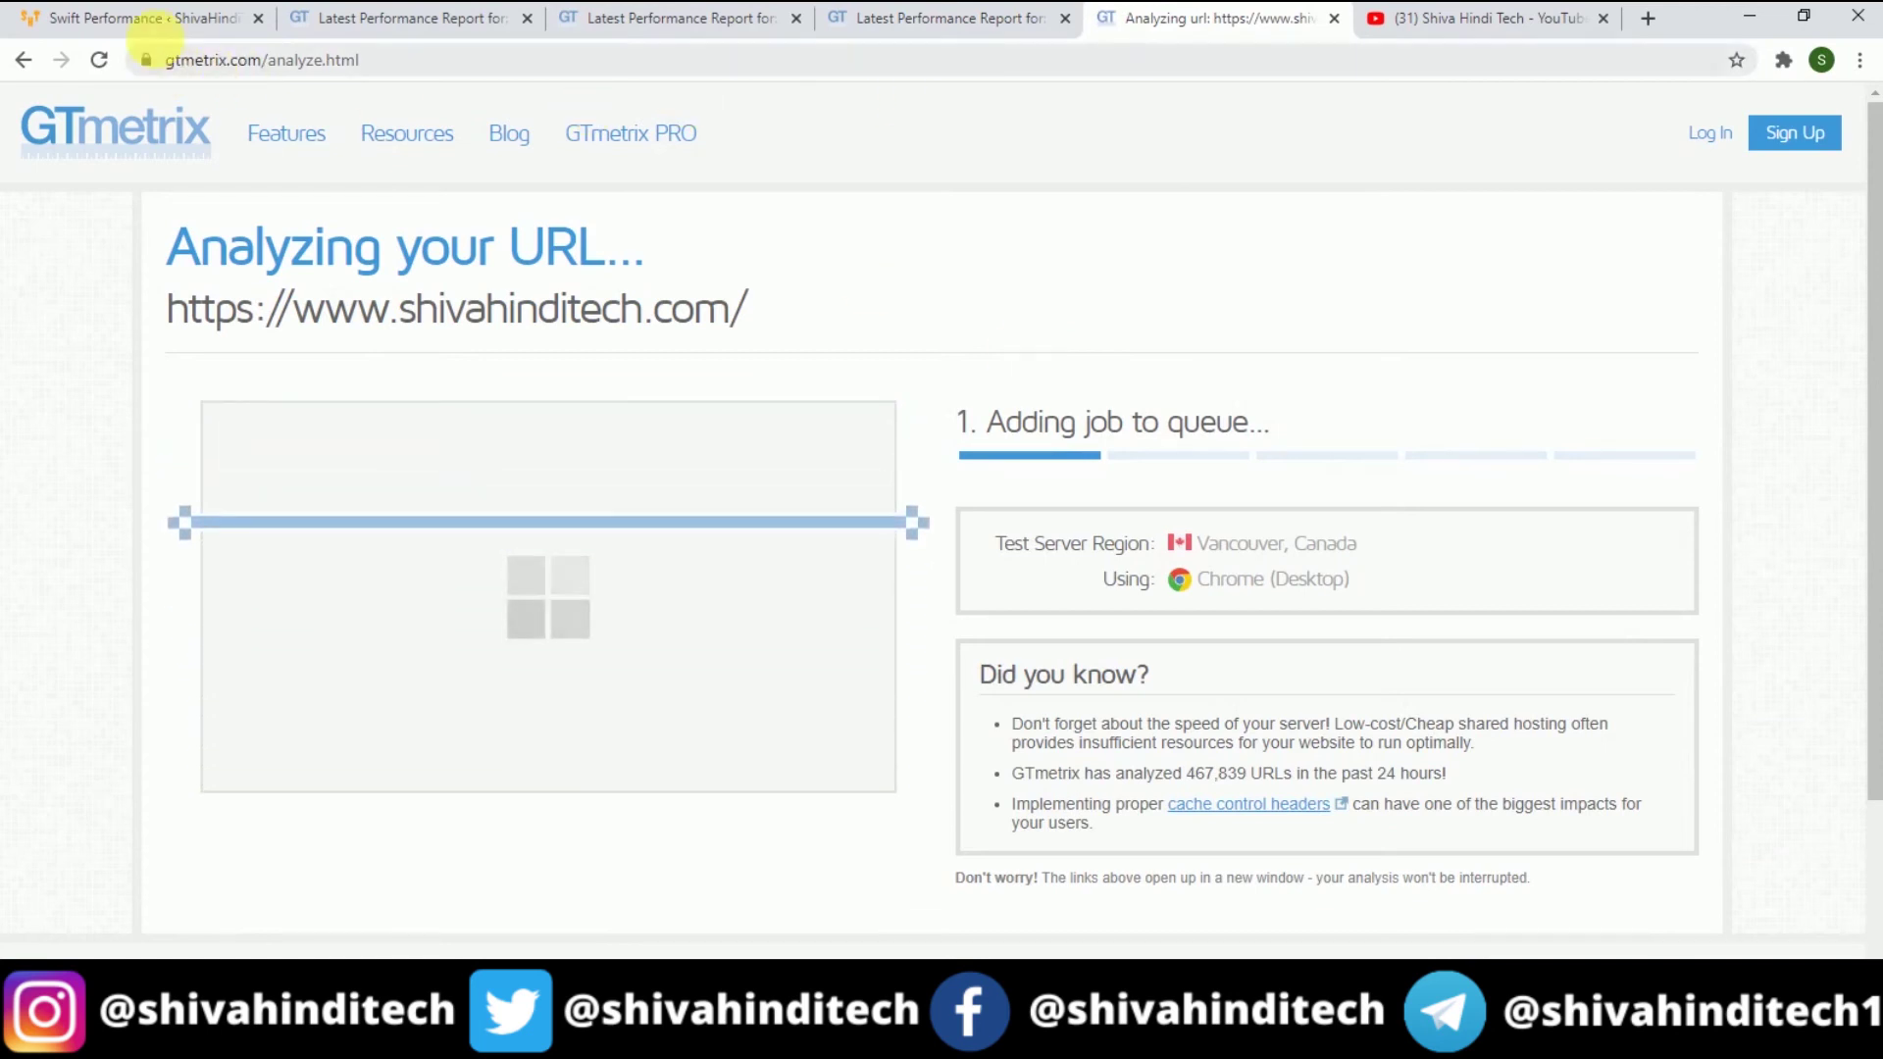
pyautogui.click(147, 17)
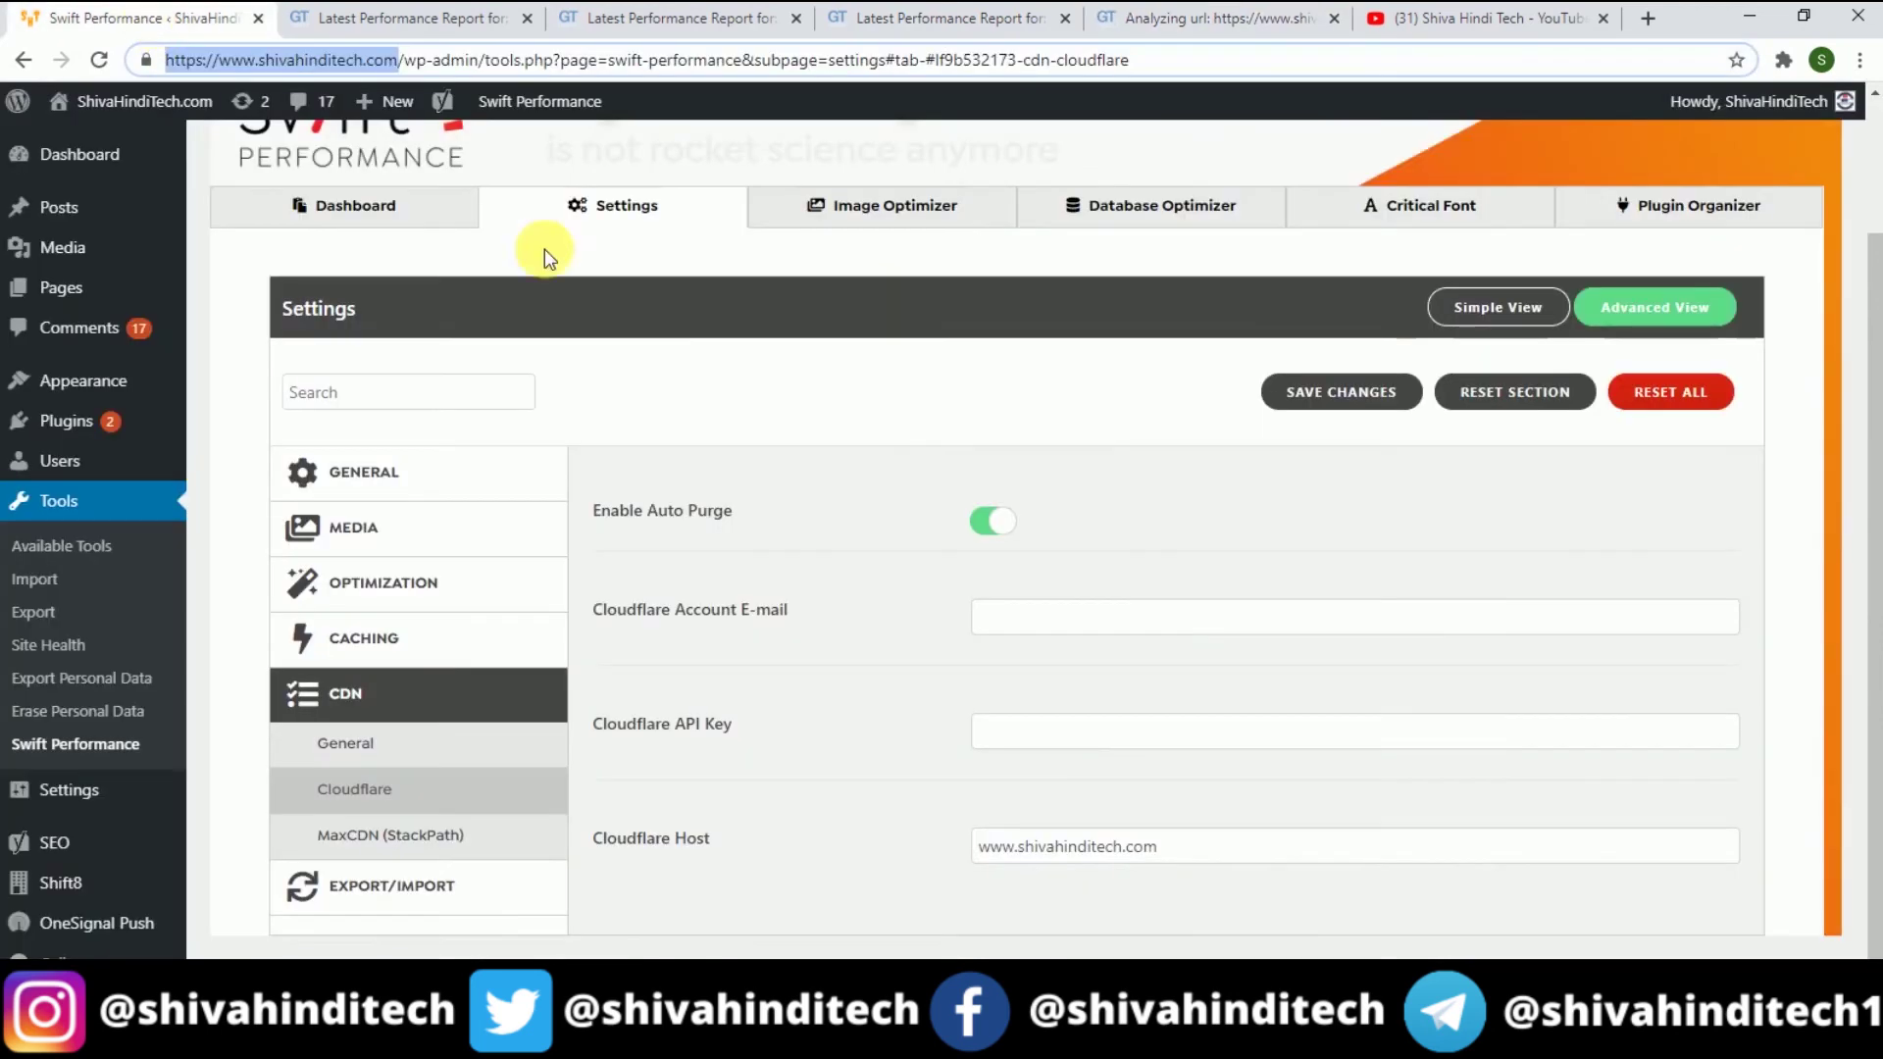
# Run Scan Images in the Image Optimizer, listing 527 site images.
pyautogui.click(937, 209)
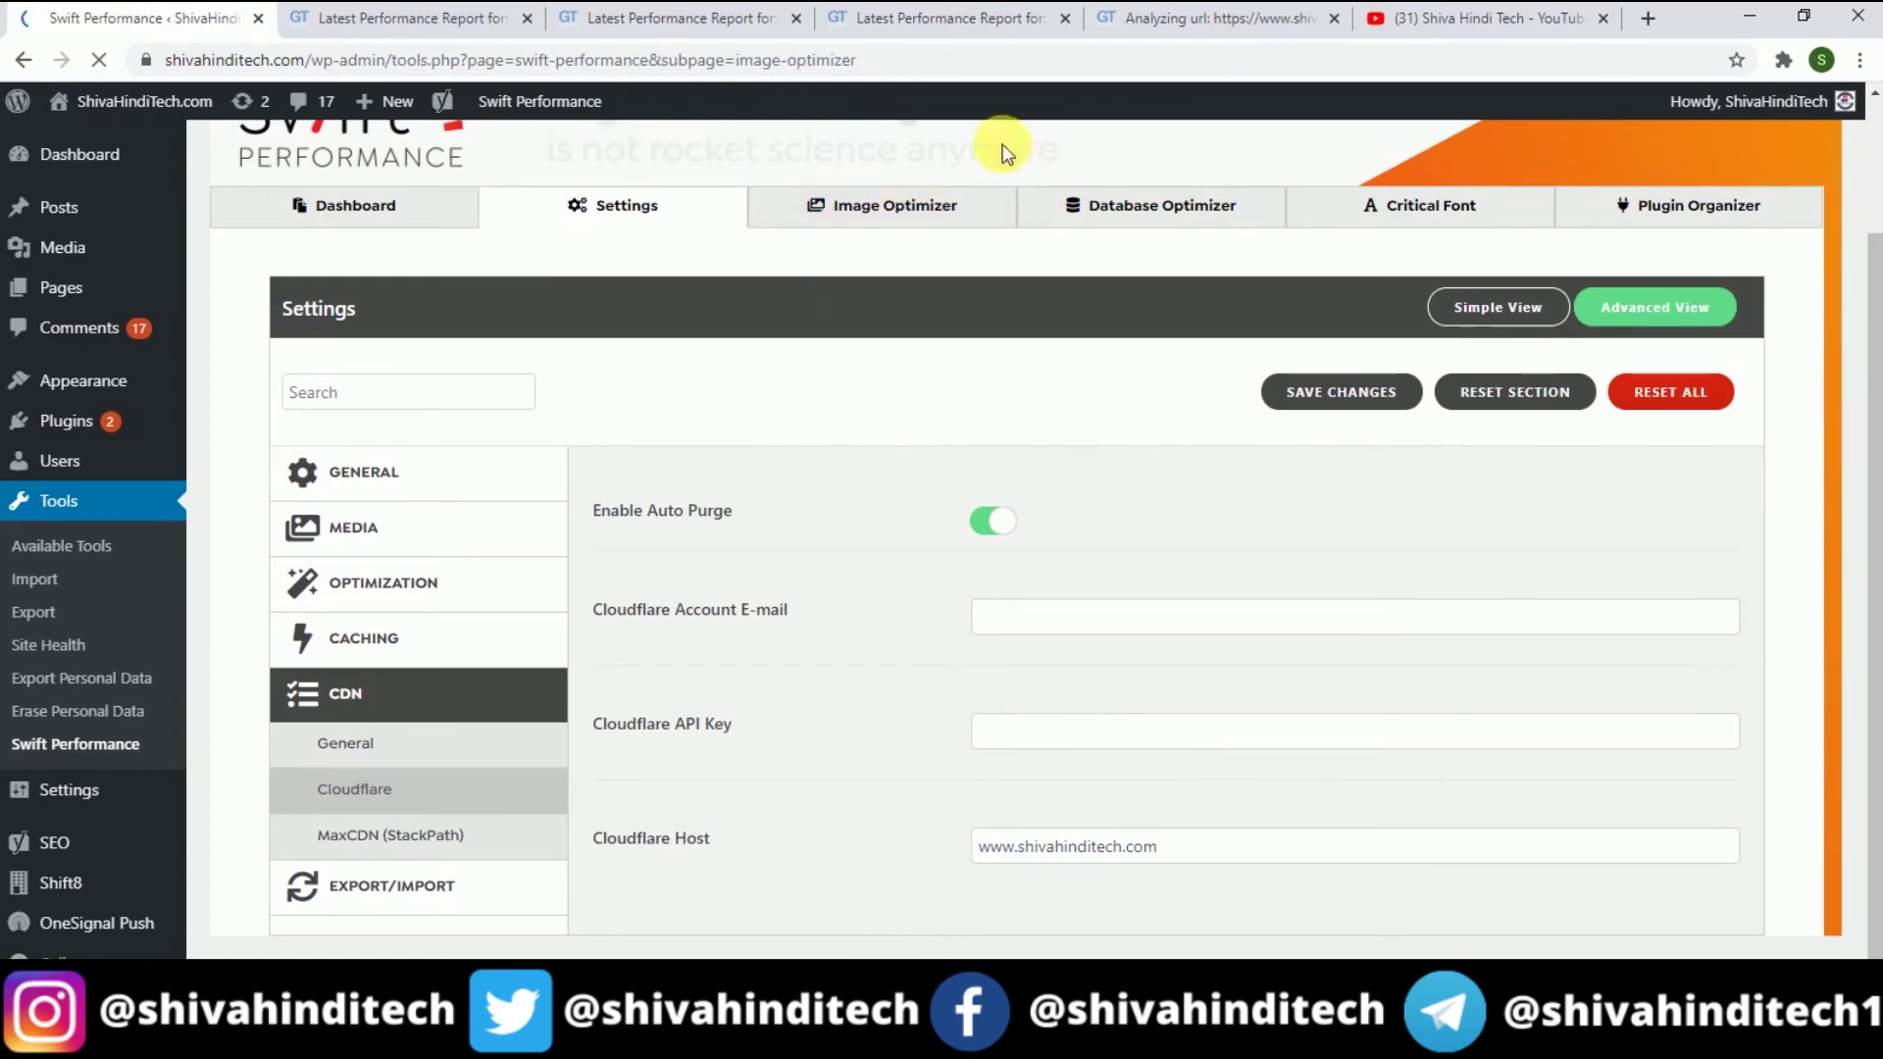
pyautogui.scroll(-1, 824, 357)
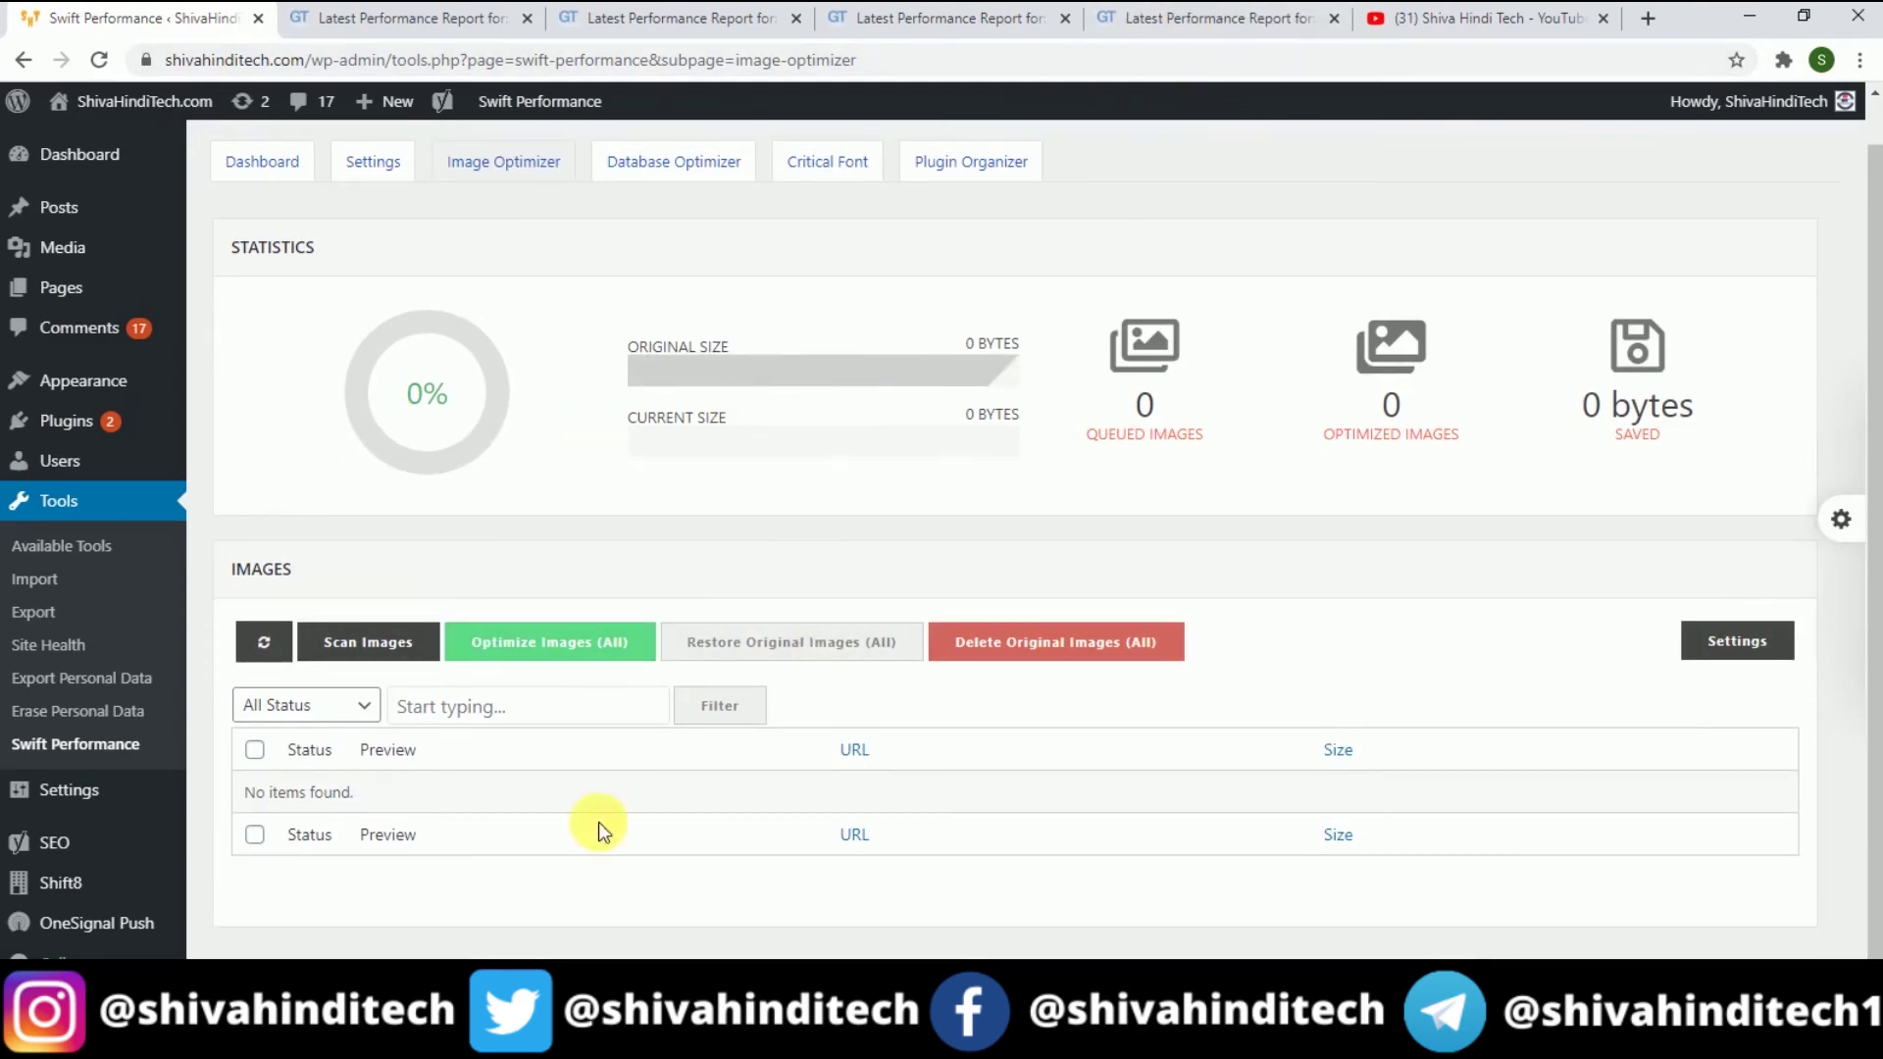
pyautogui.click(369, 647)
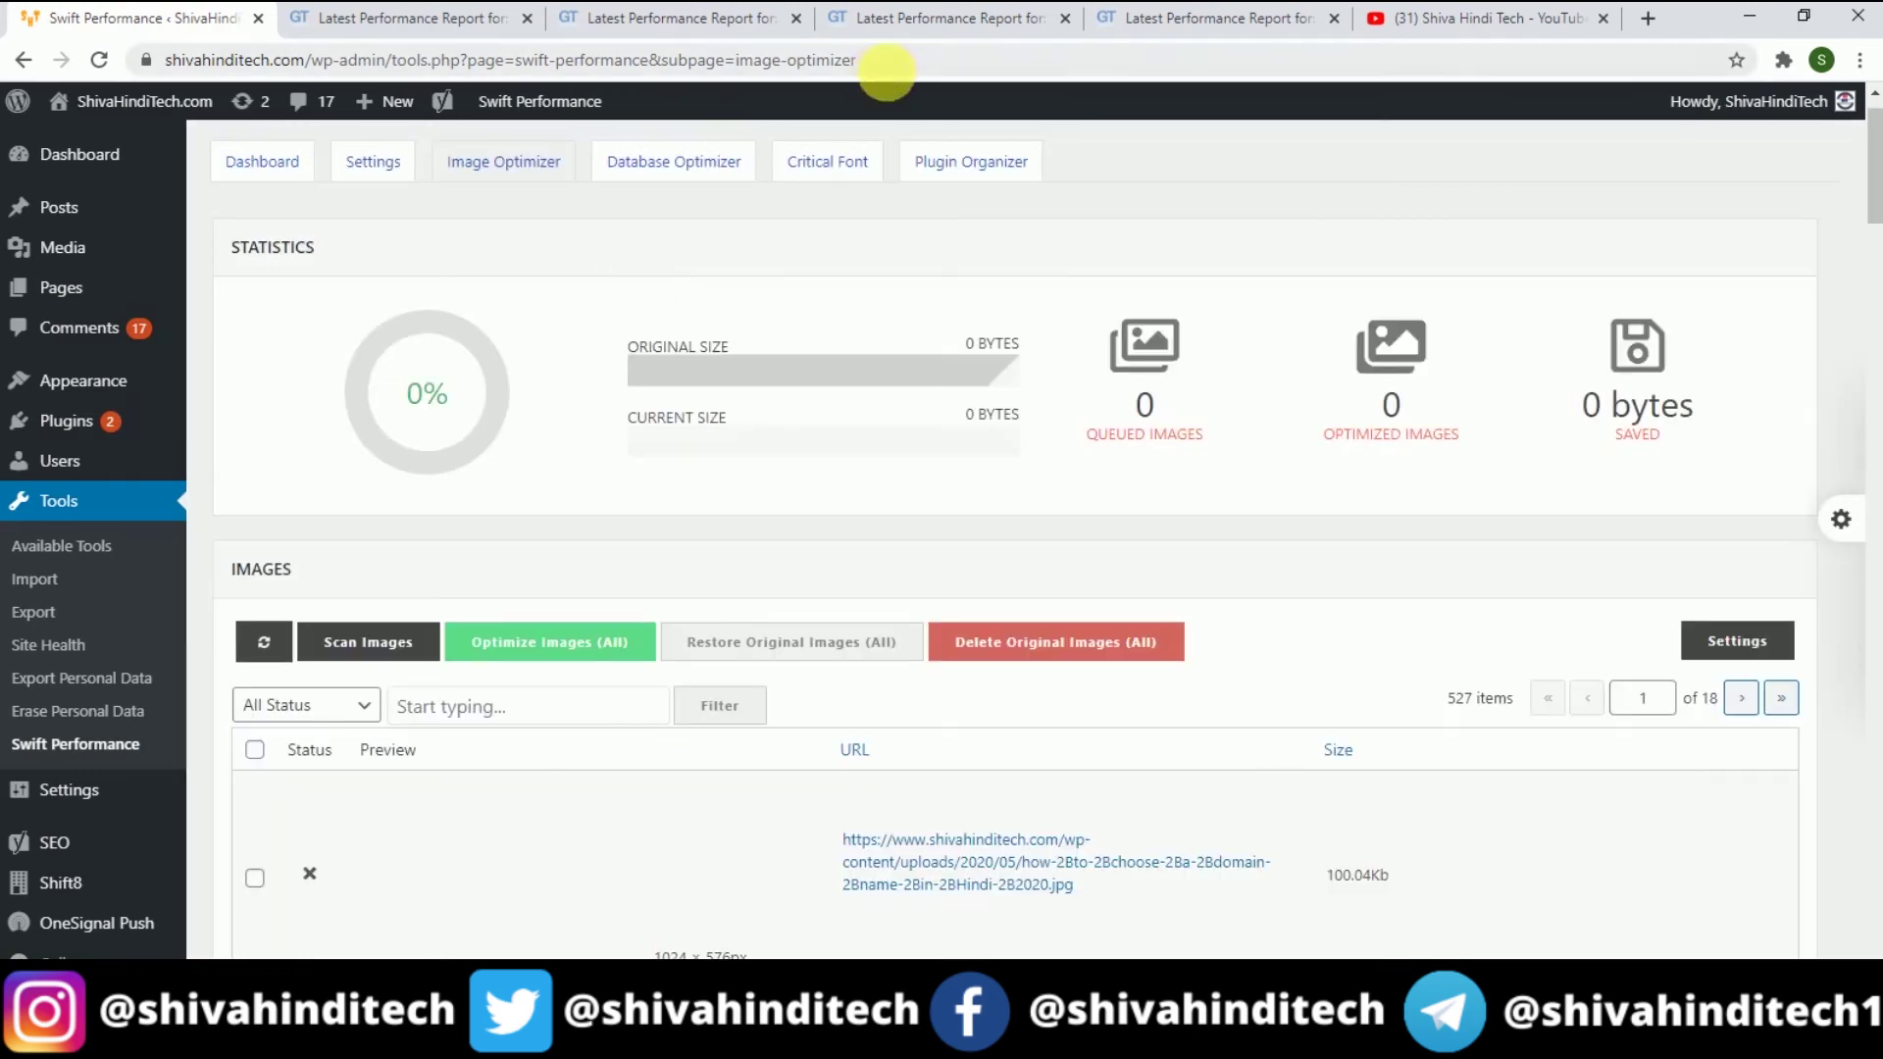
# Open the new GTmetrix report and review the Serve scaled images recommendation.
pyautogui.click(1158, 20)
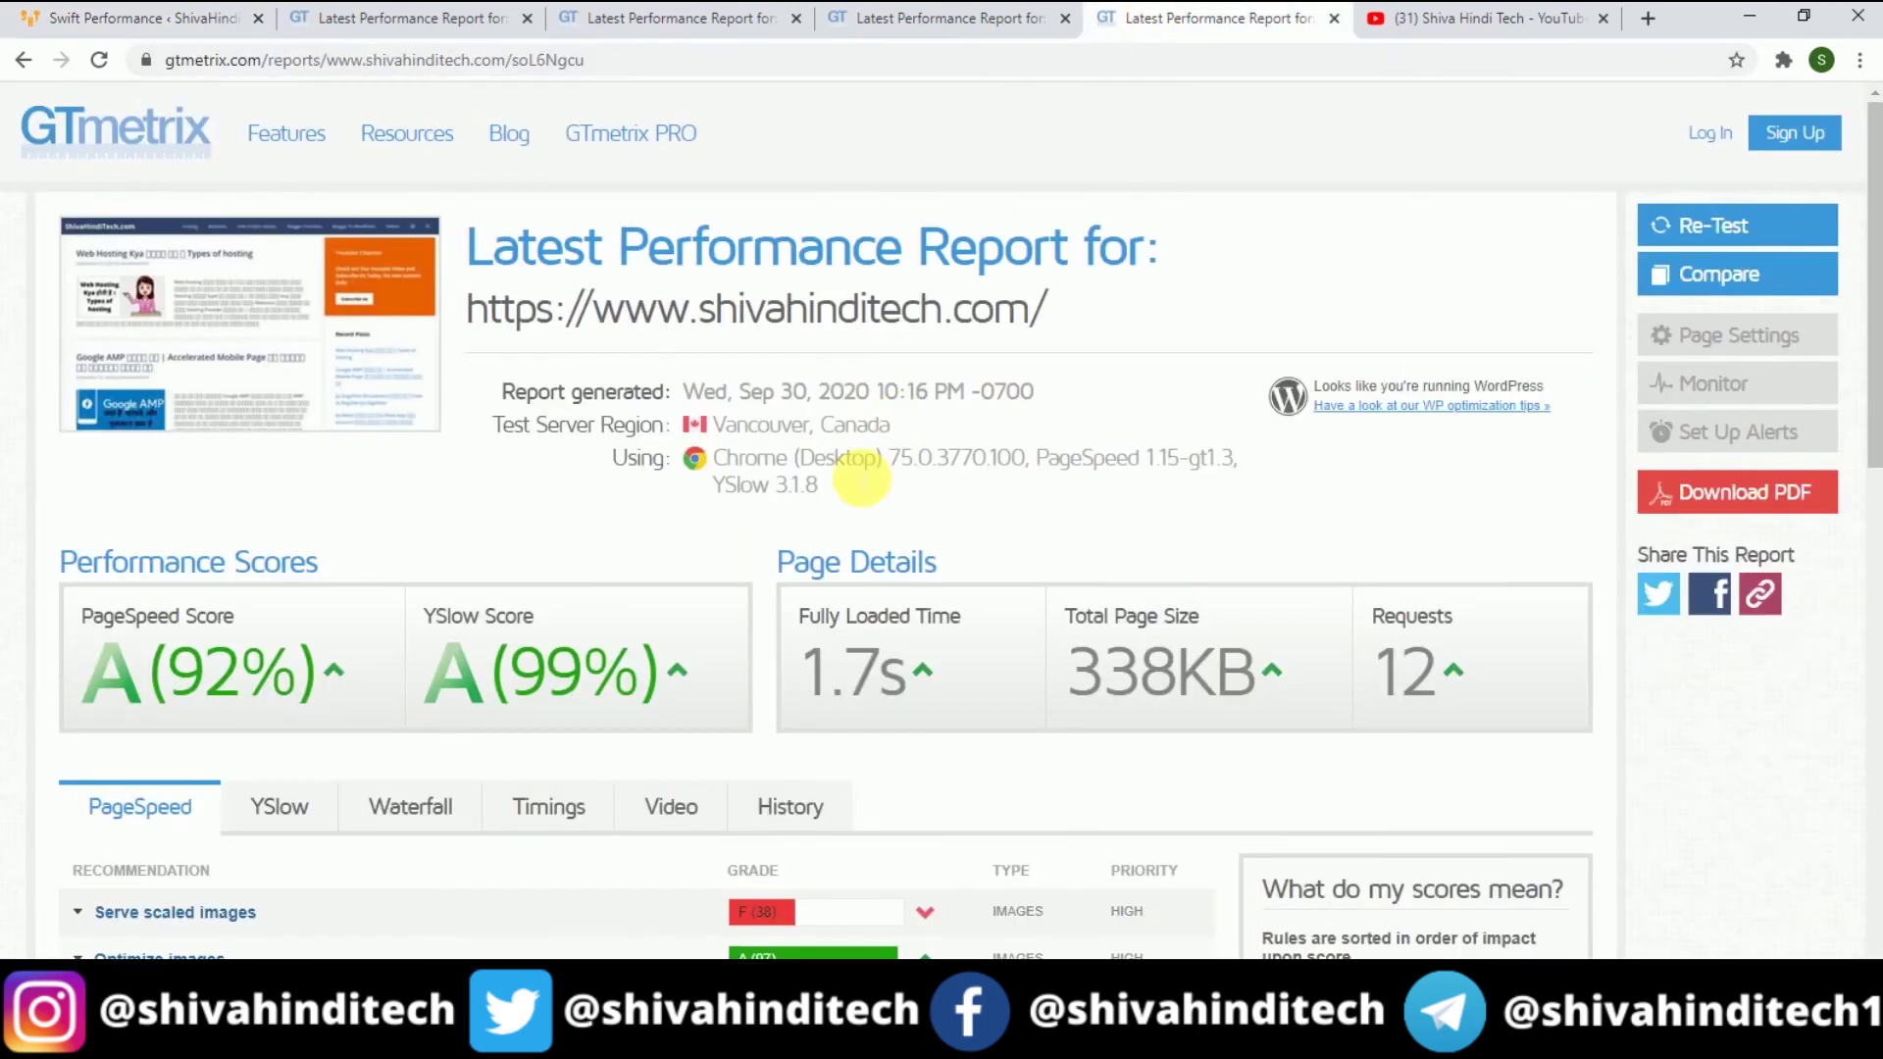
pyautogui.scroll(-1, 861, 481)
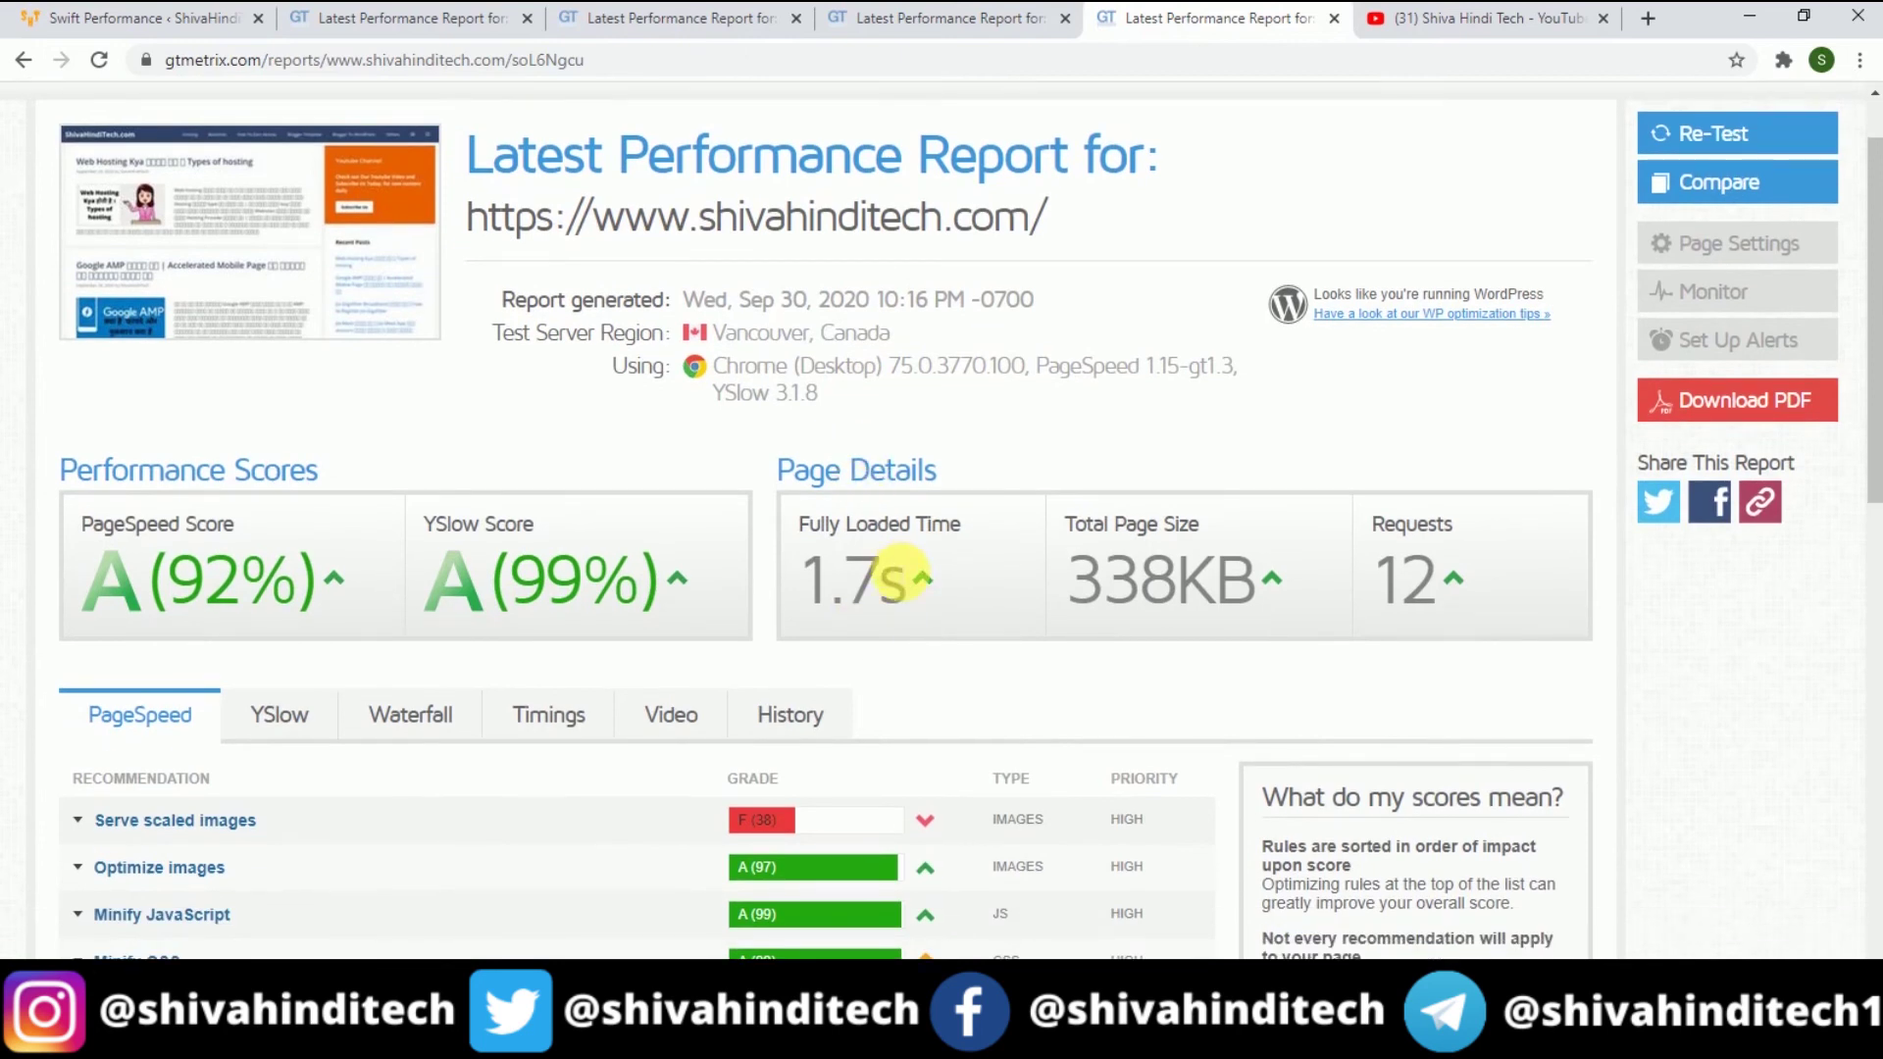
pyautogui.moveTo(901, 579); pyautogui.dragTo(829, 576)
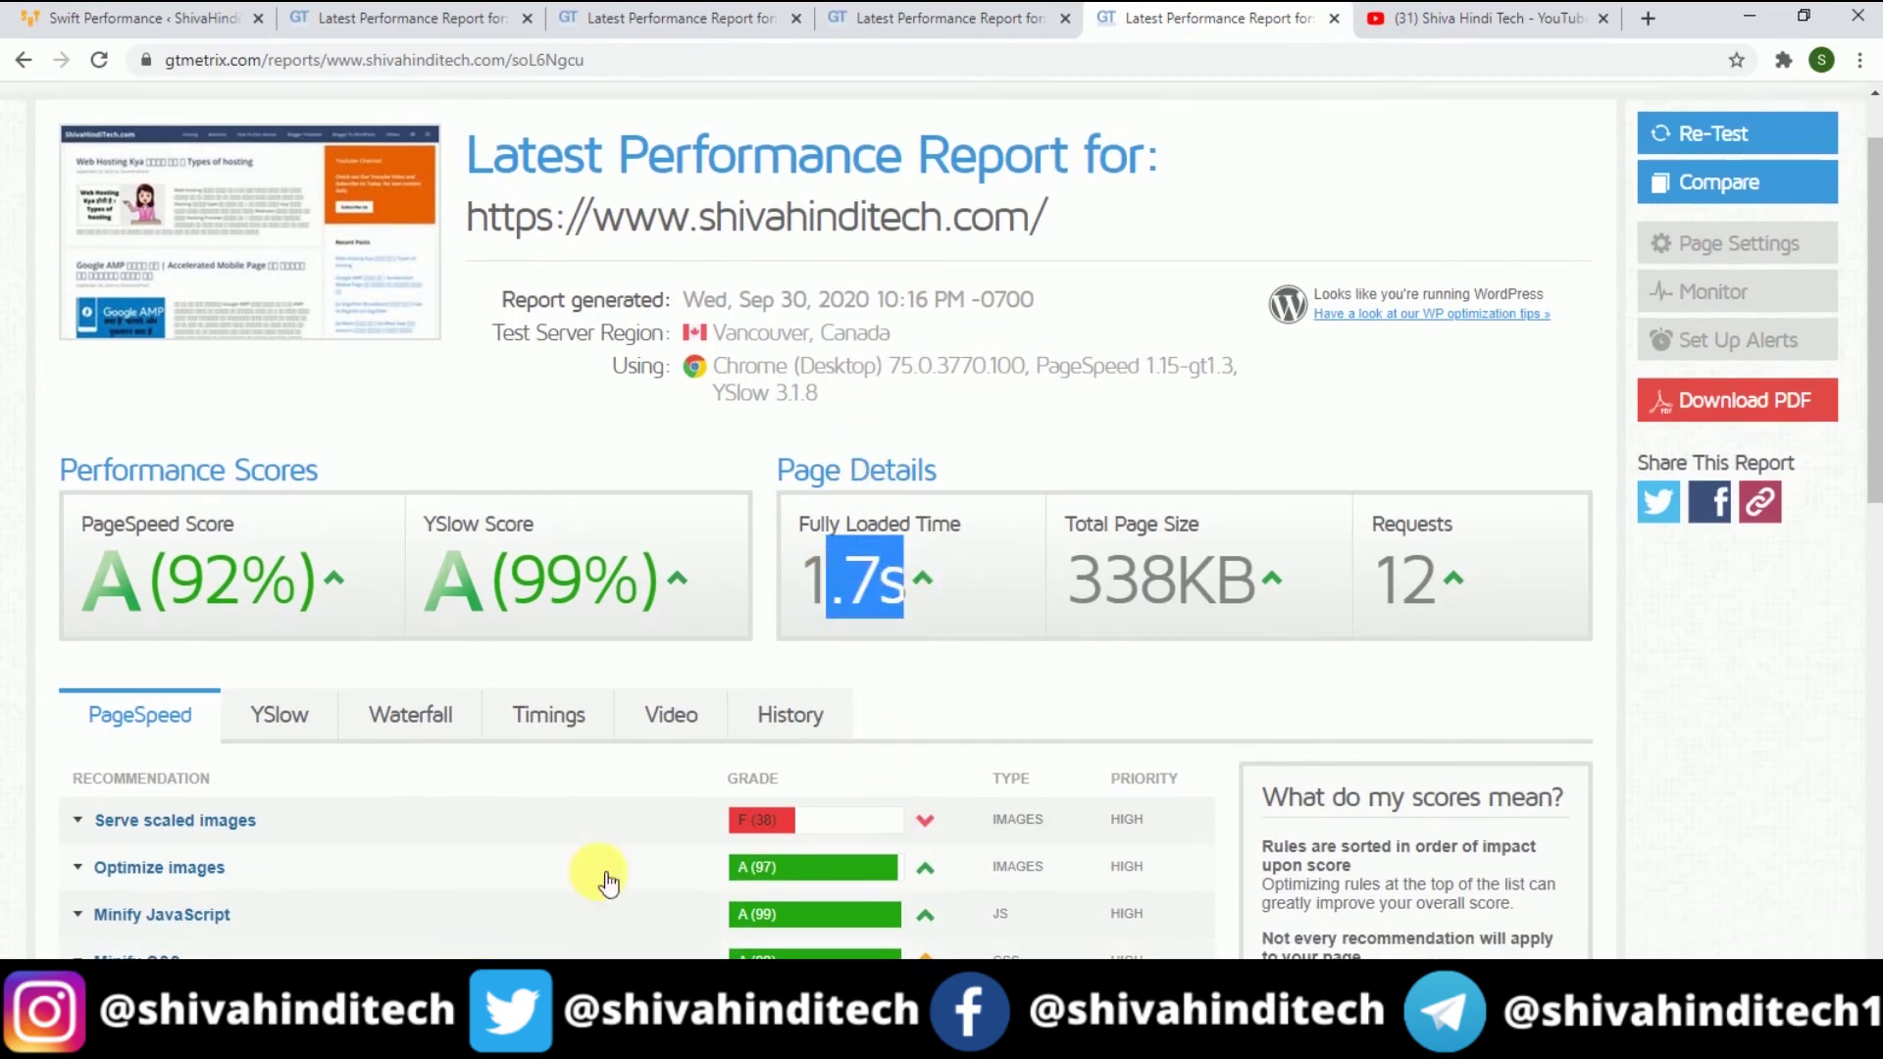
pyautogui.click(1013, 818)
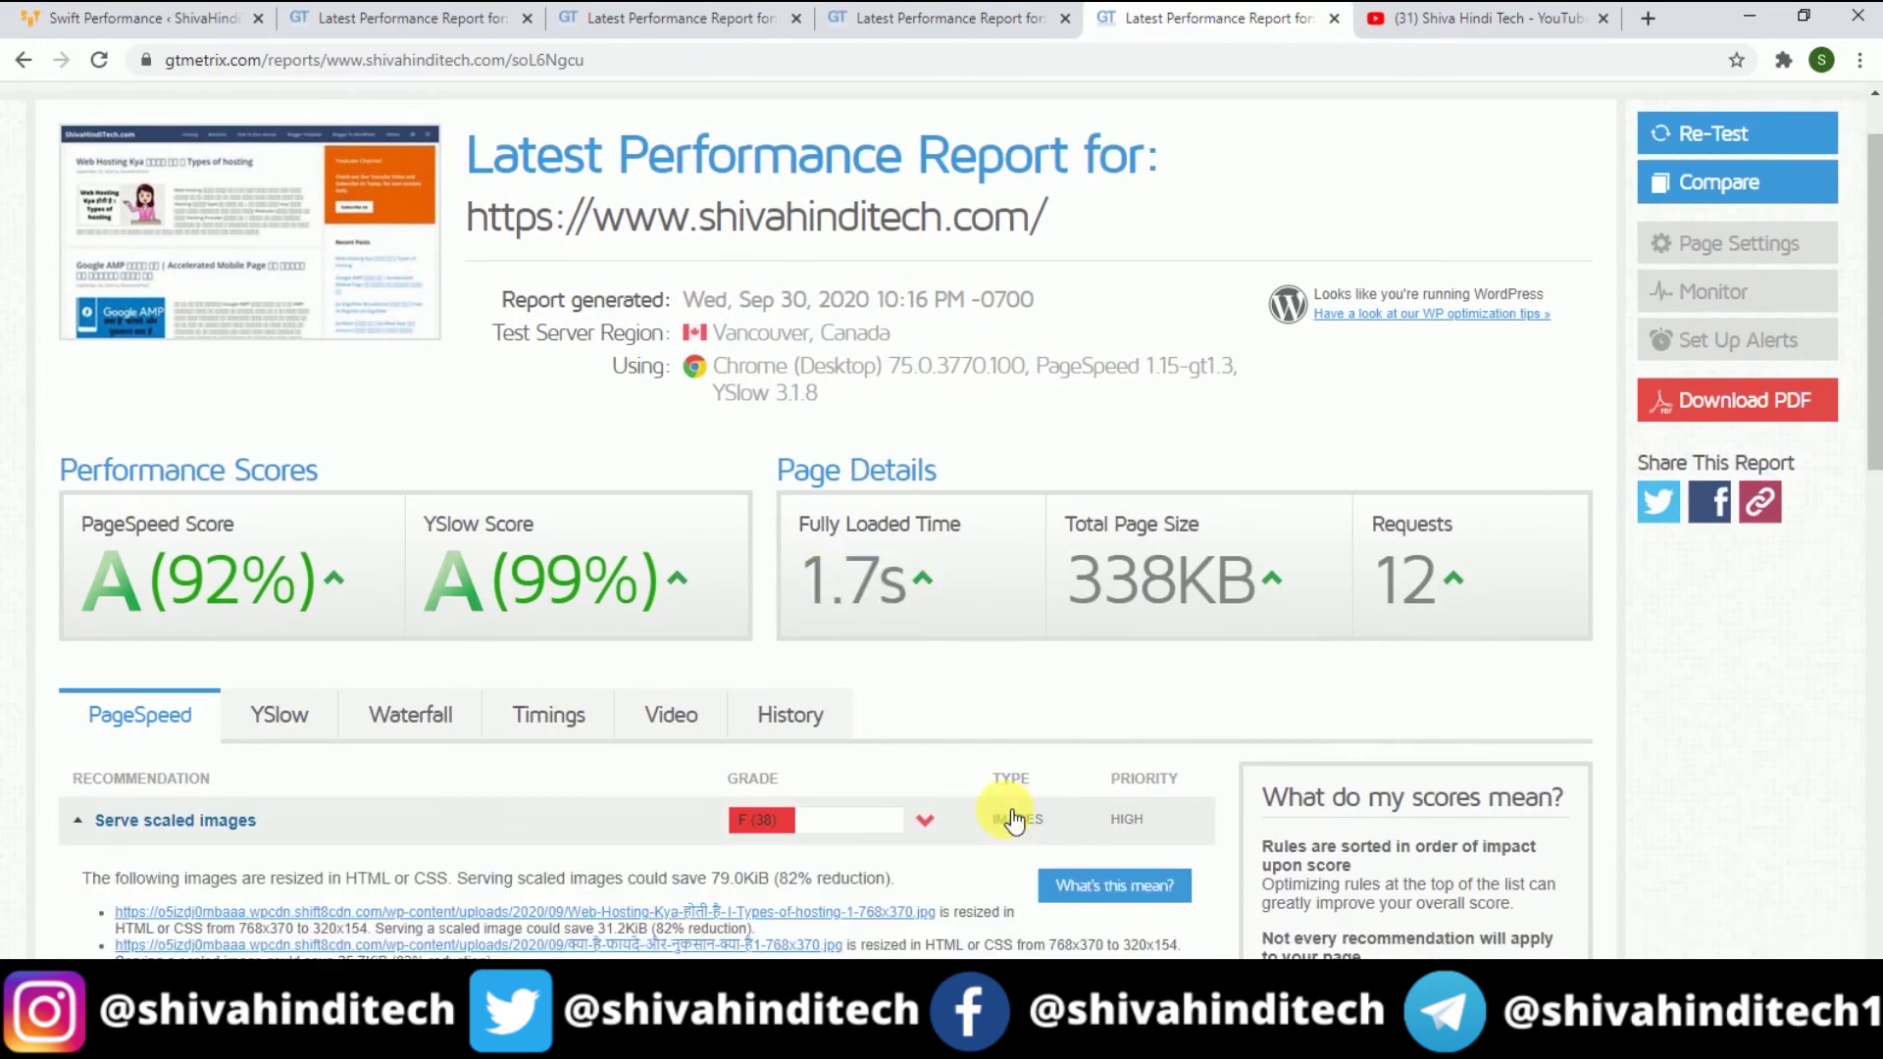
pyautogui.click(1014, 818)
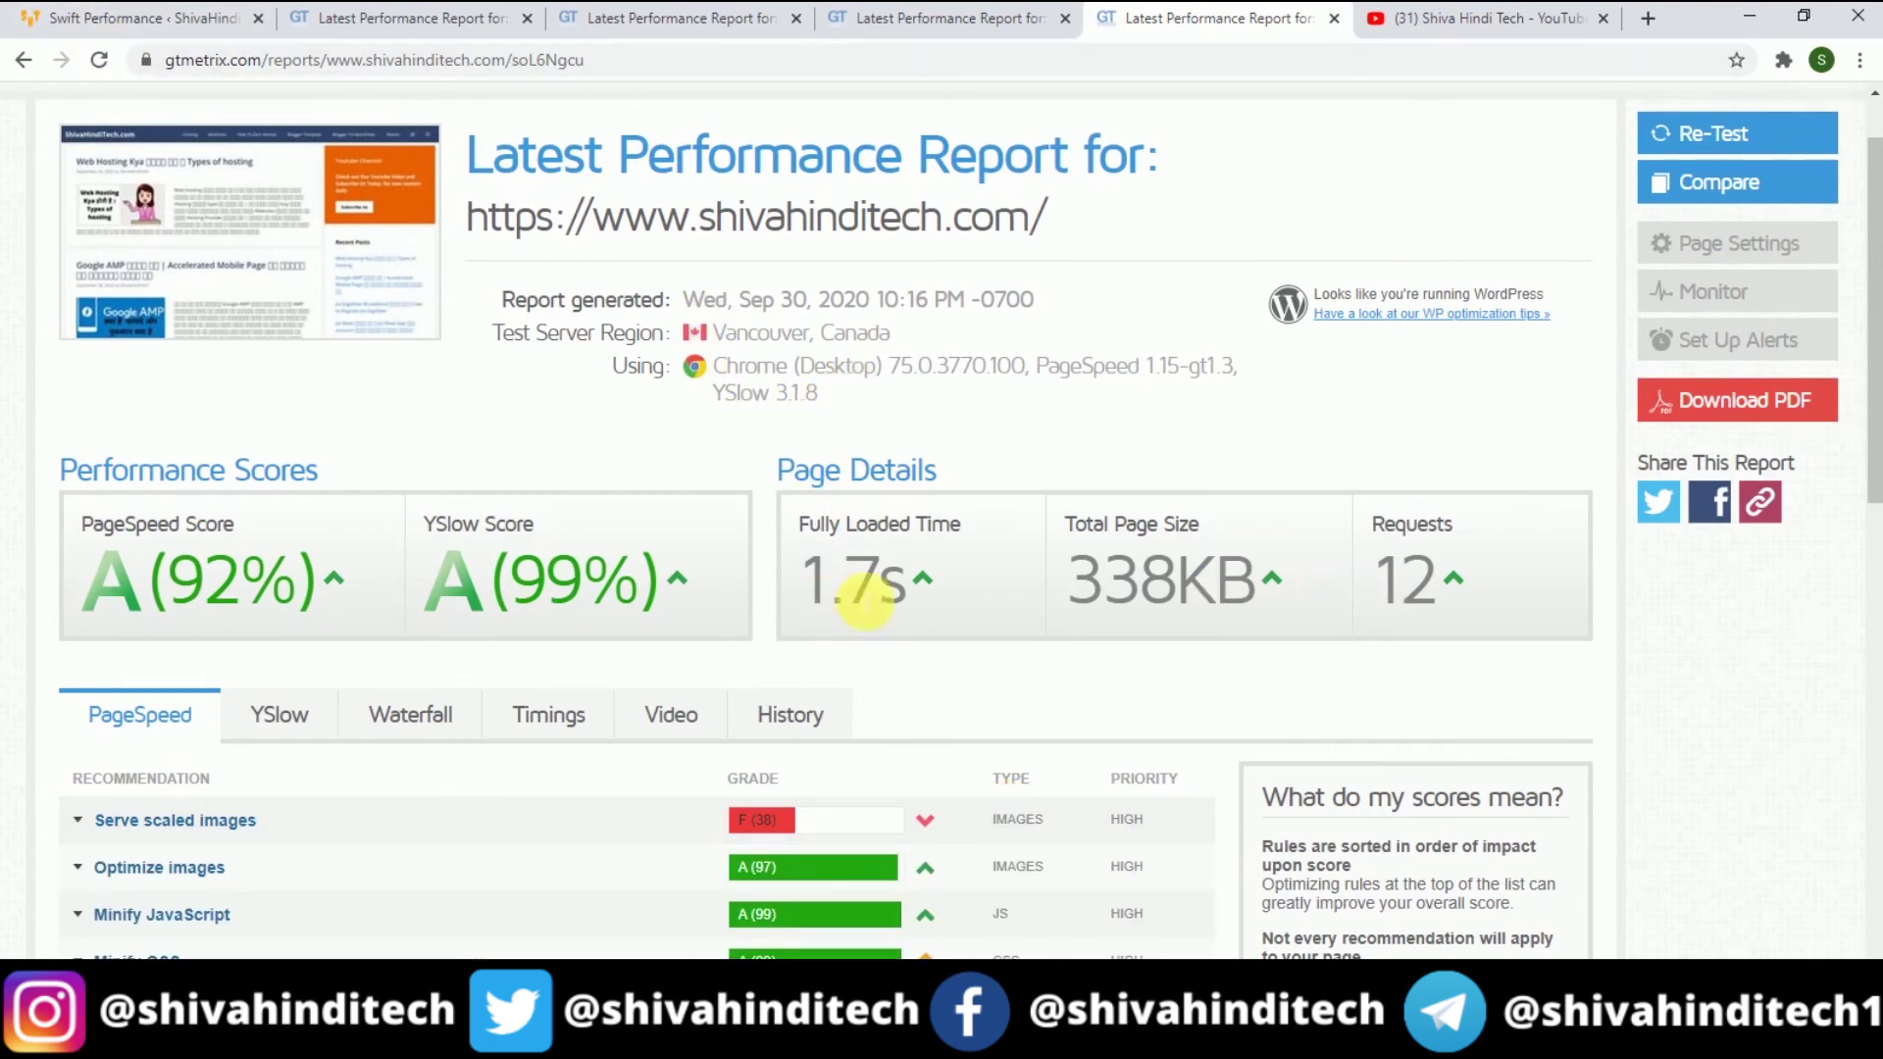
# Compare the earlier report's 2.2s fully loaded time with the new 1.7s.
pyautogui.click(393, 23)
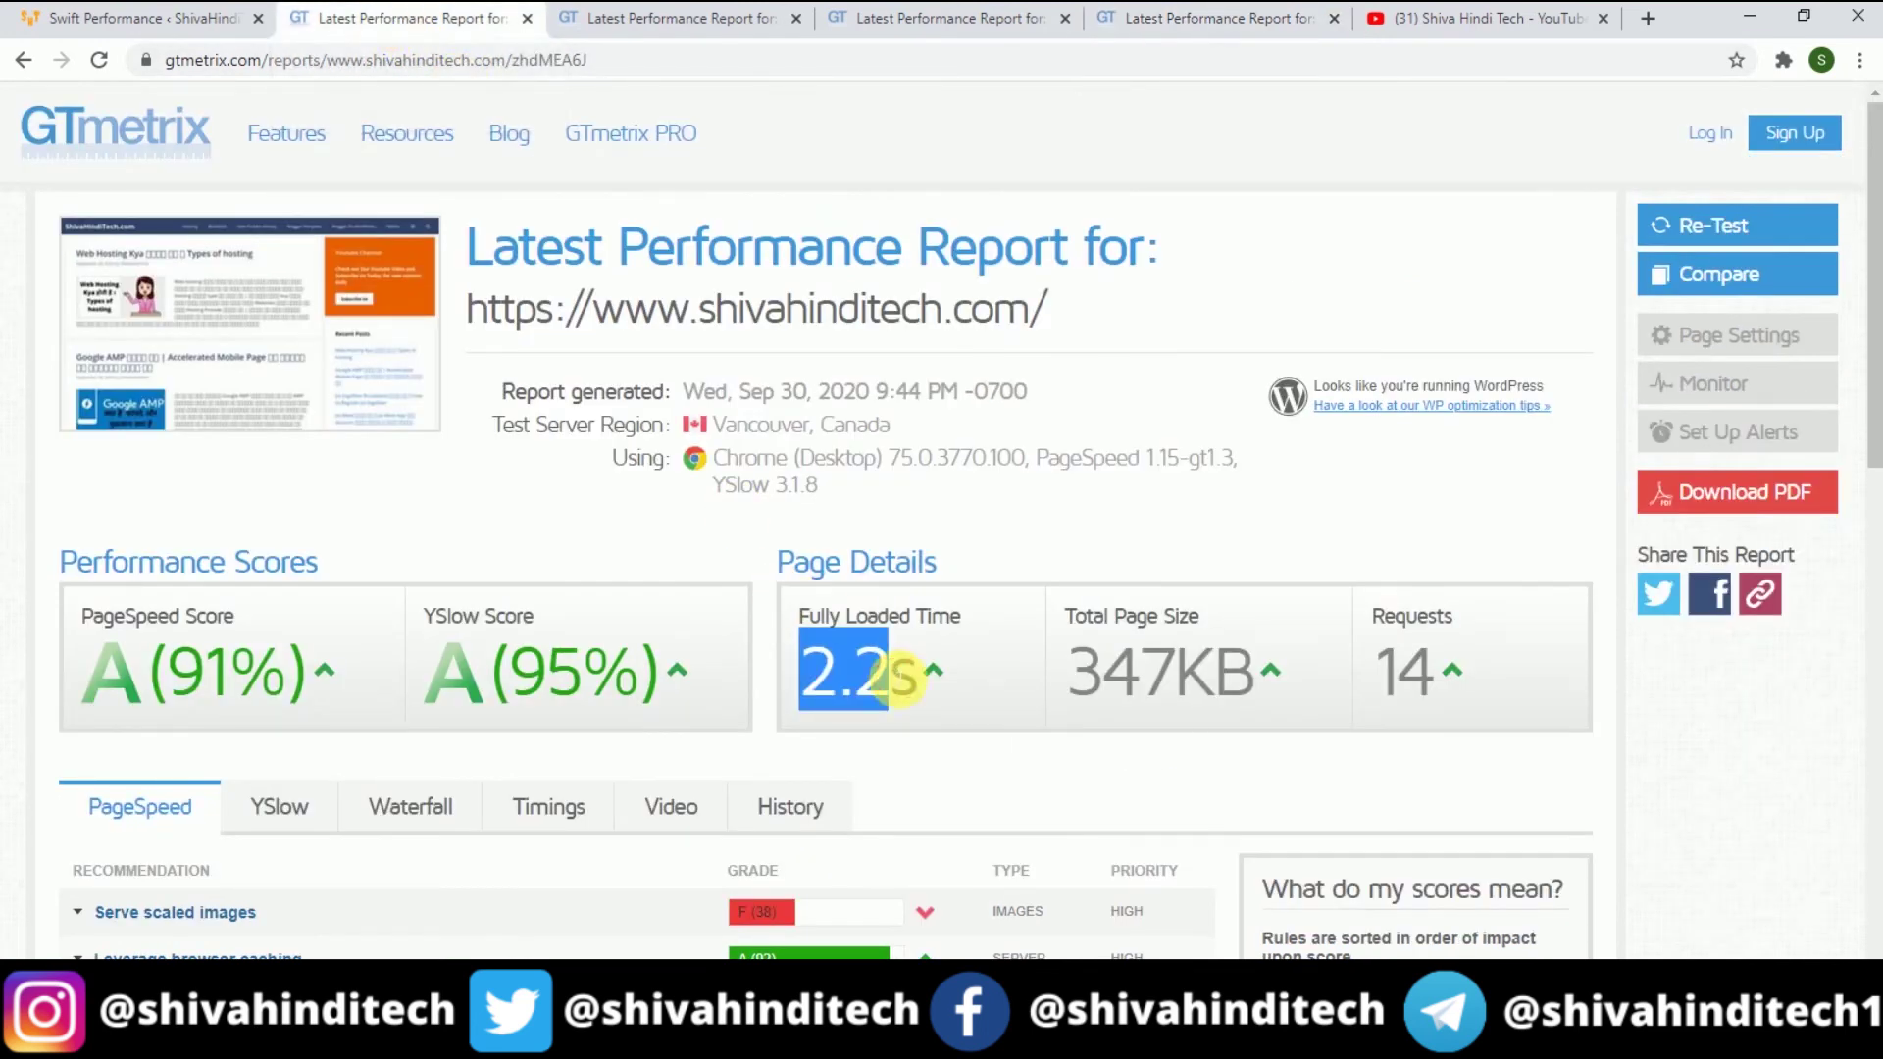
pyautogui.moveTo(895, 677); pyautogui.dragTo(919, 677)
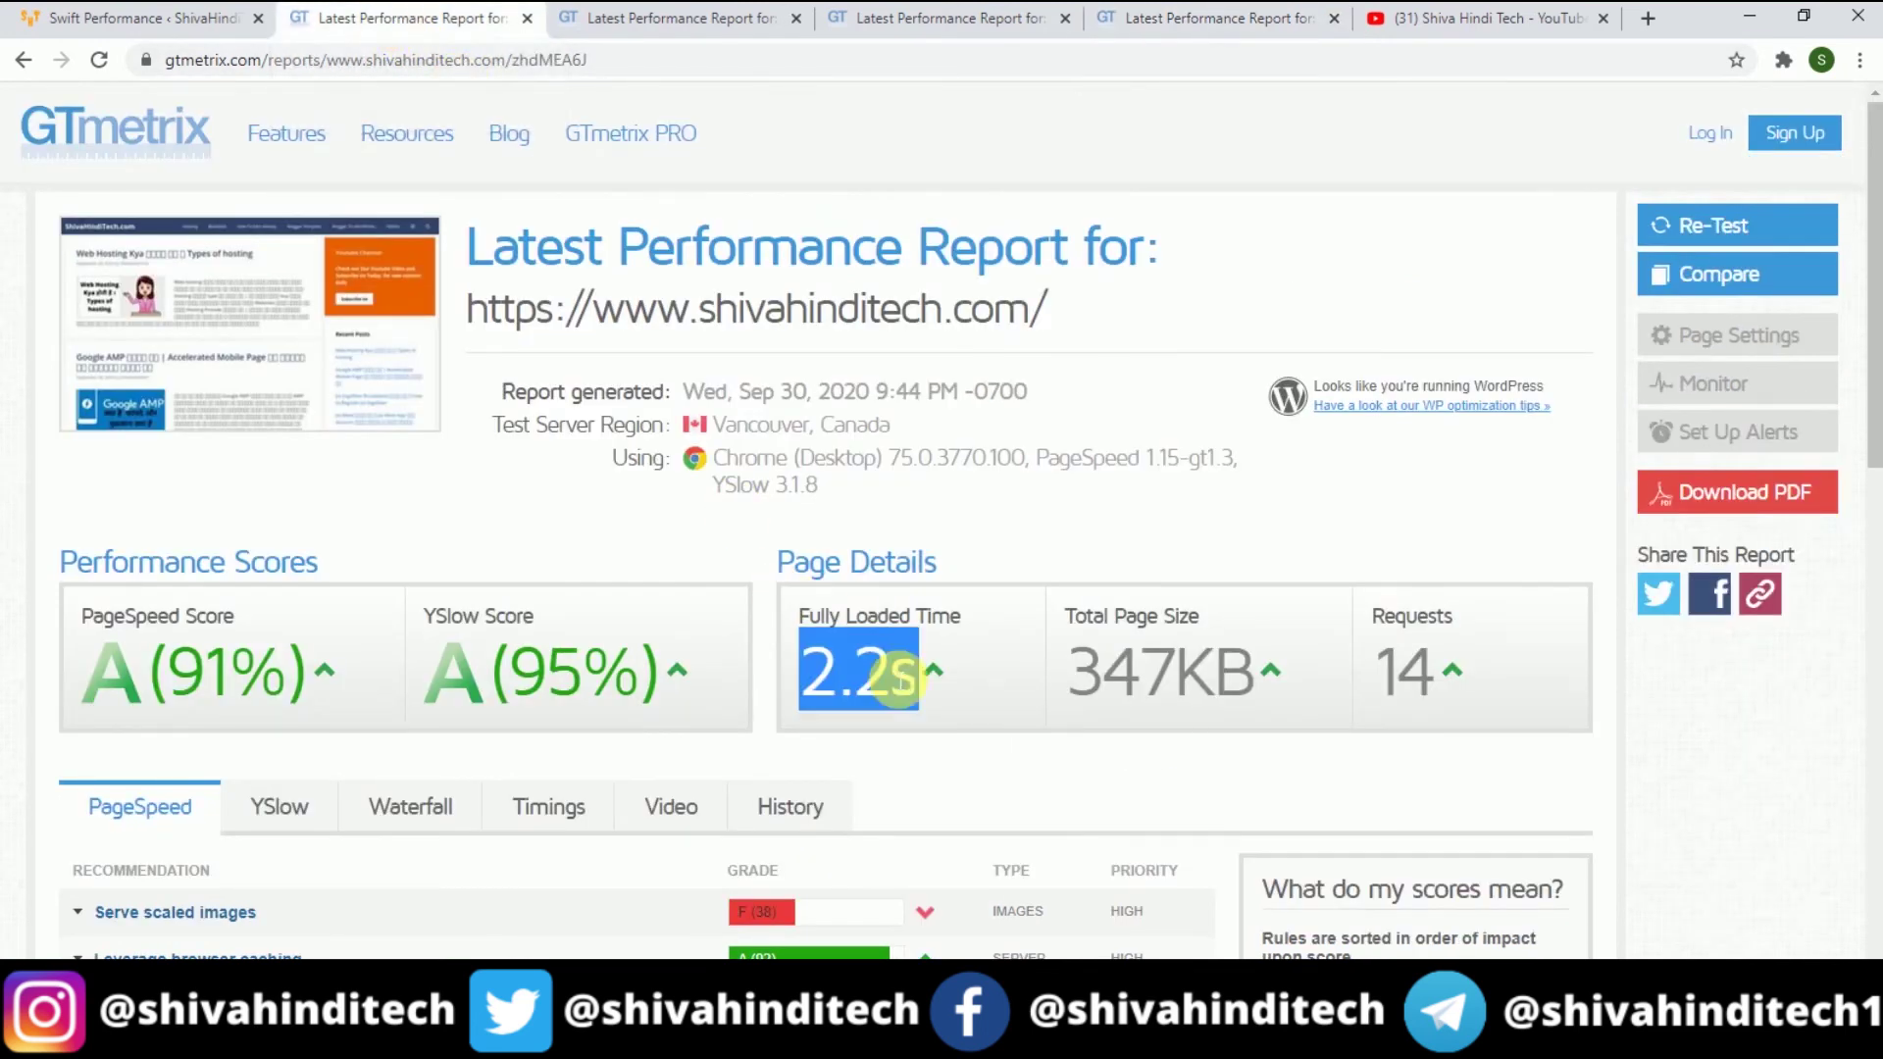
pyautogui.click(1256, 28)
pyautogui.scroll(-1, 687, 147)
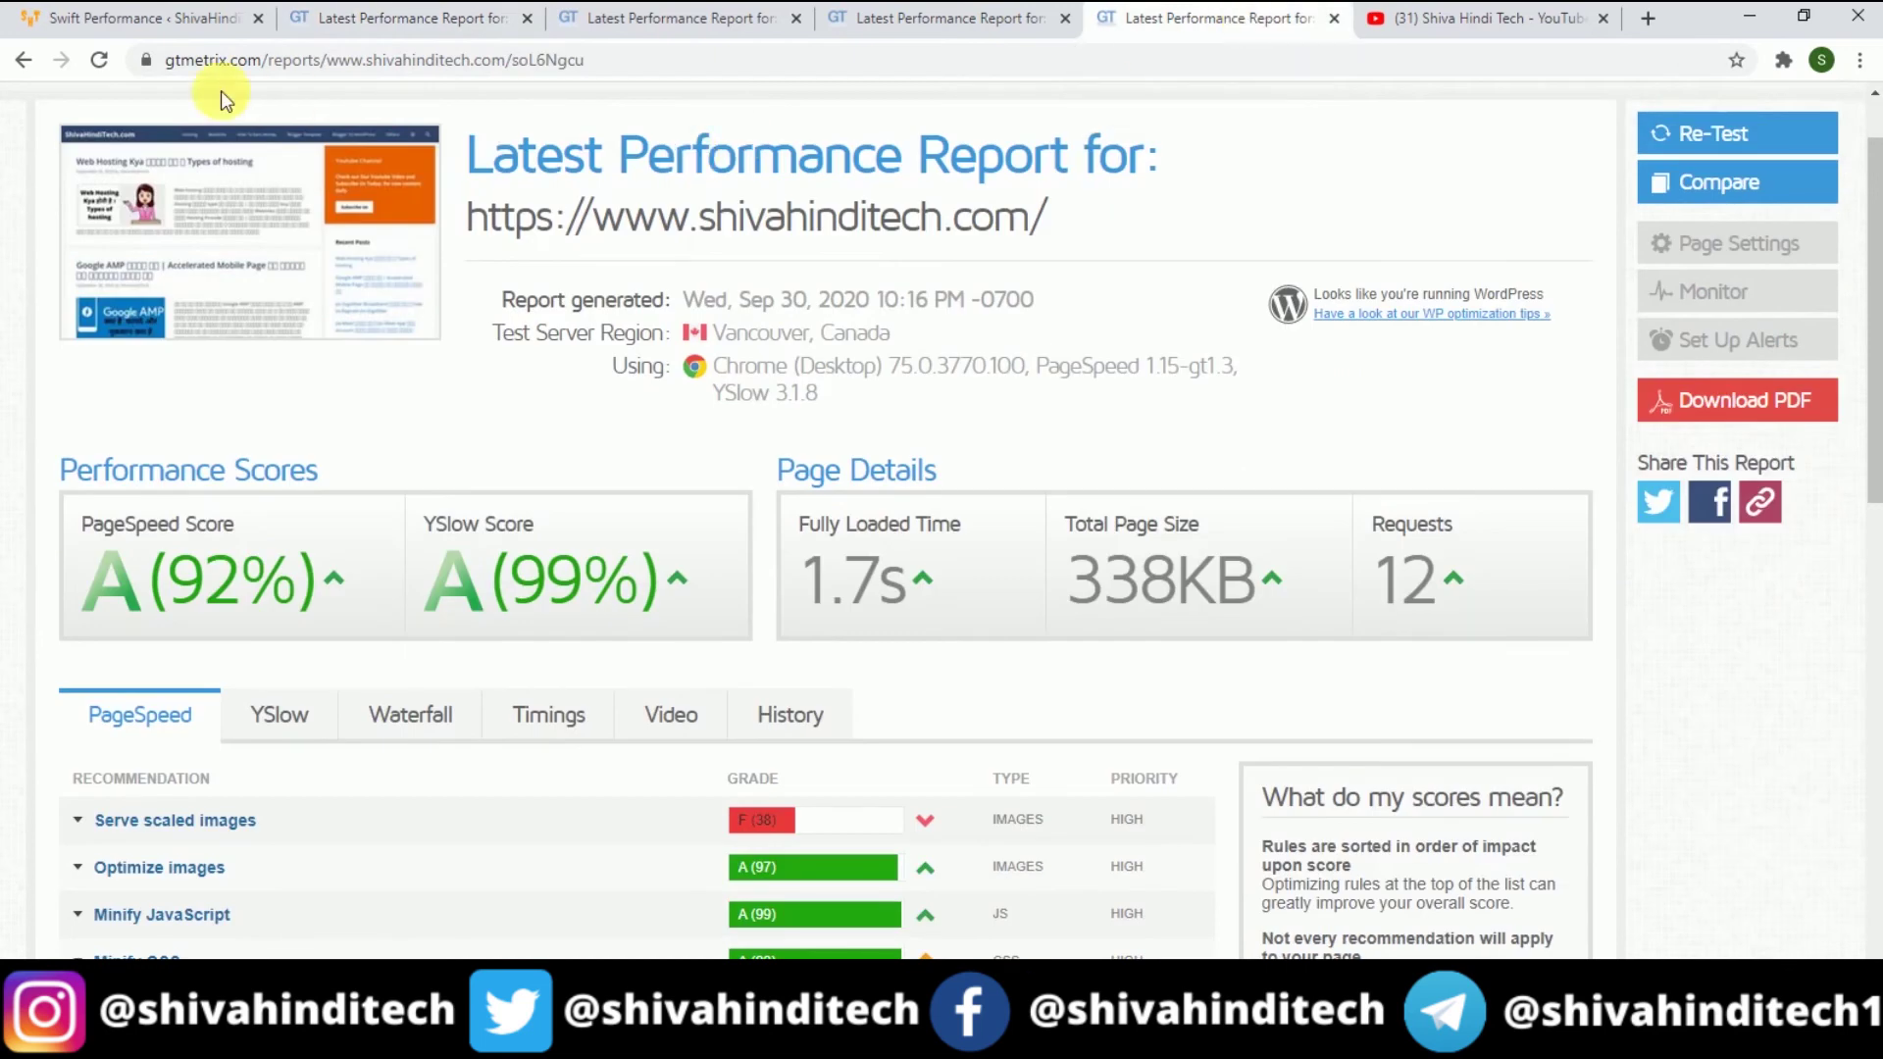
pyautogui.click(80, 24)
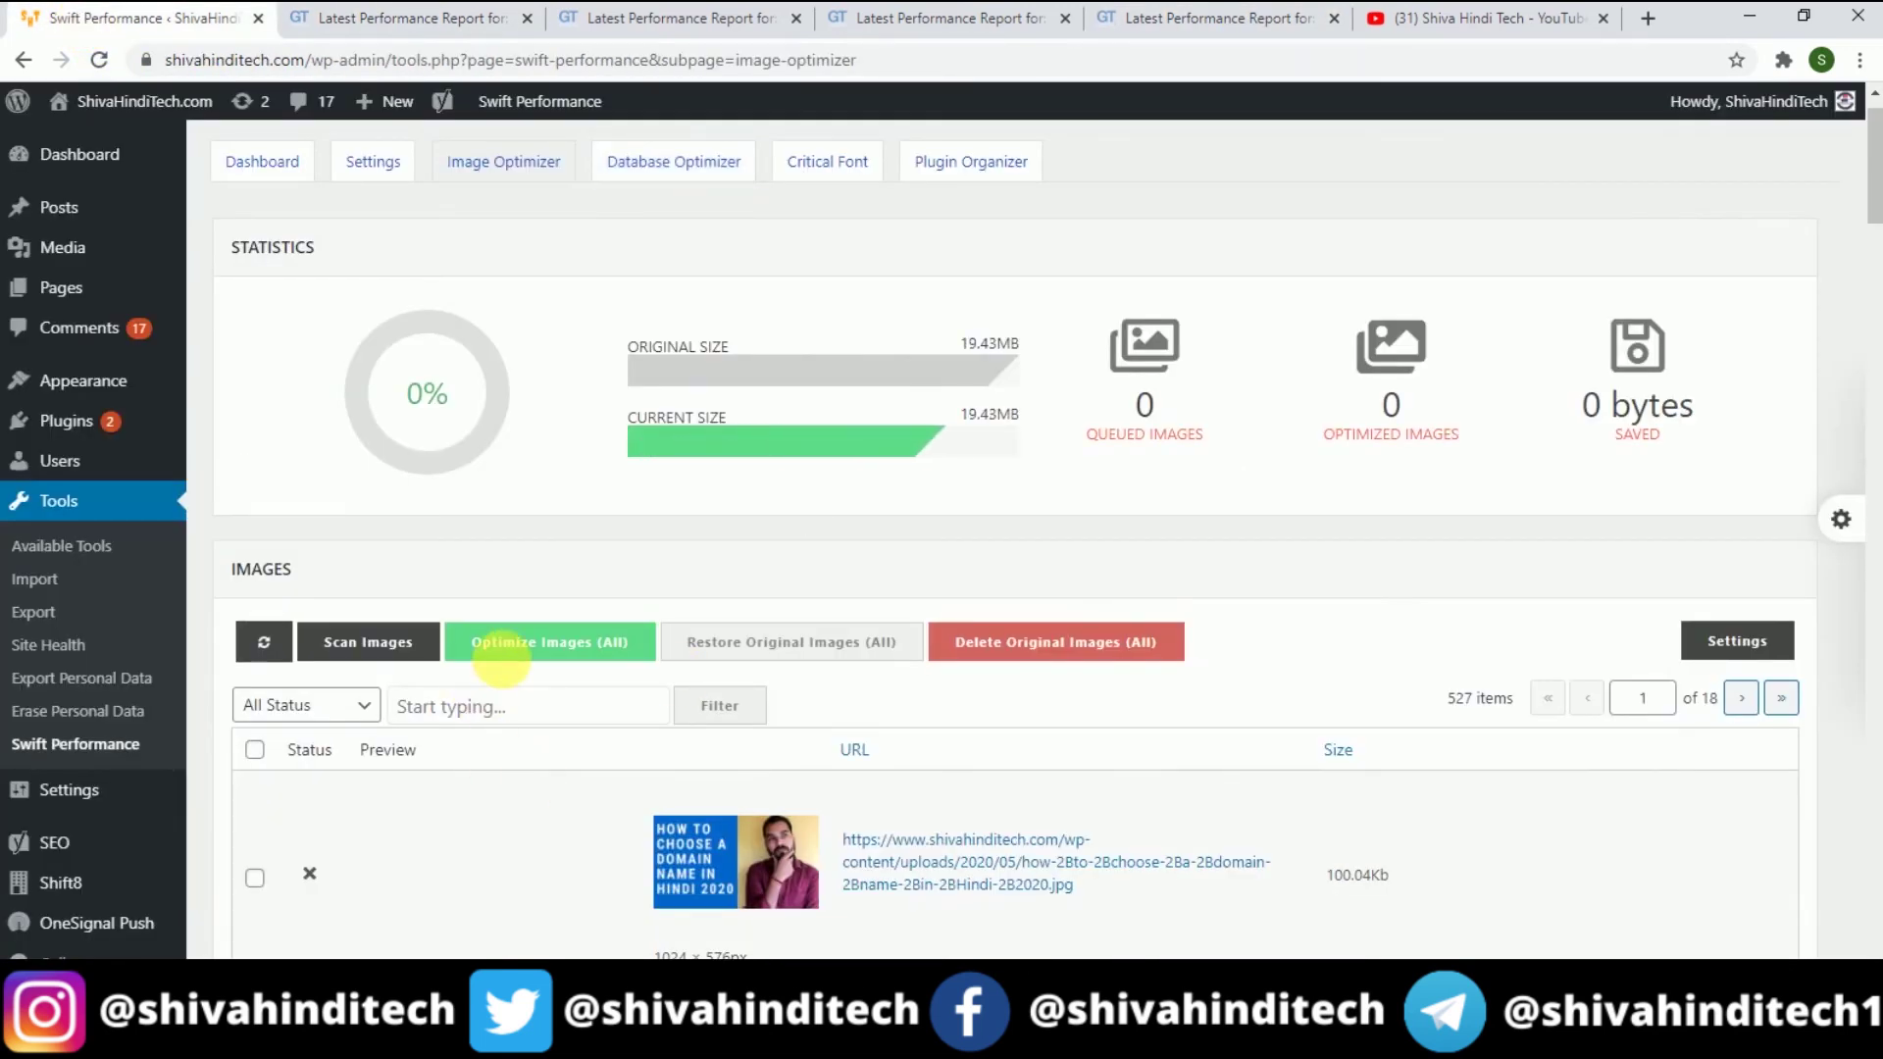
# Start bulk compression of all scanned images with Optimize Images (All).
pyautogui.scroll(-8, 517, 660)
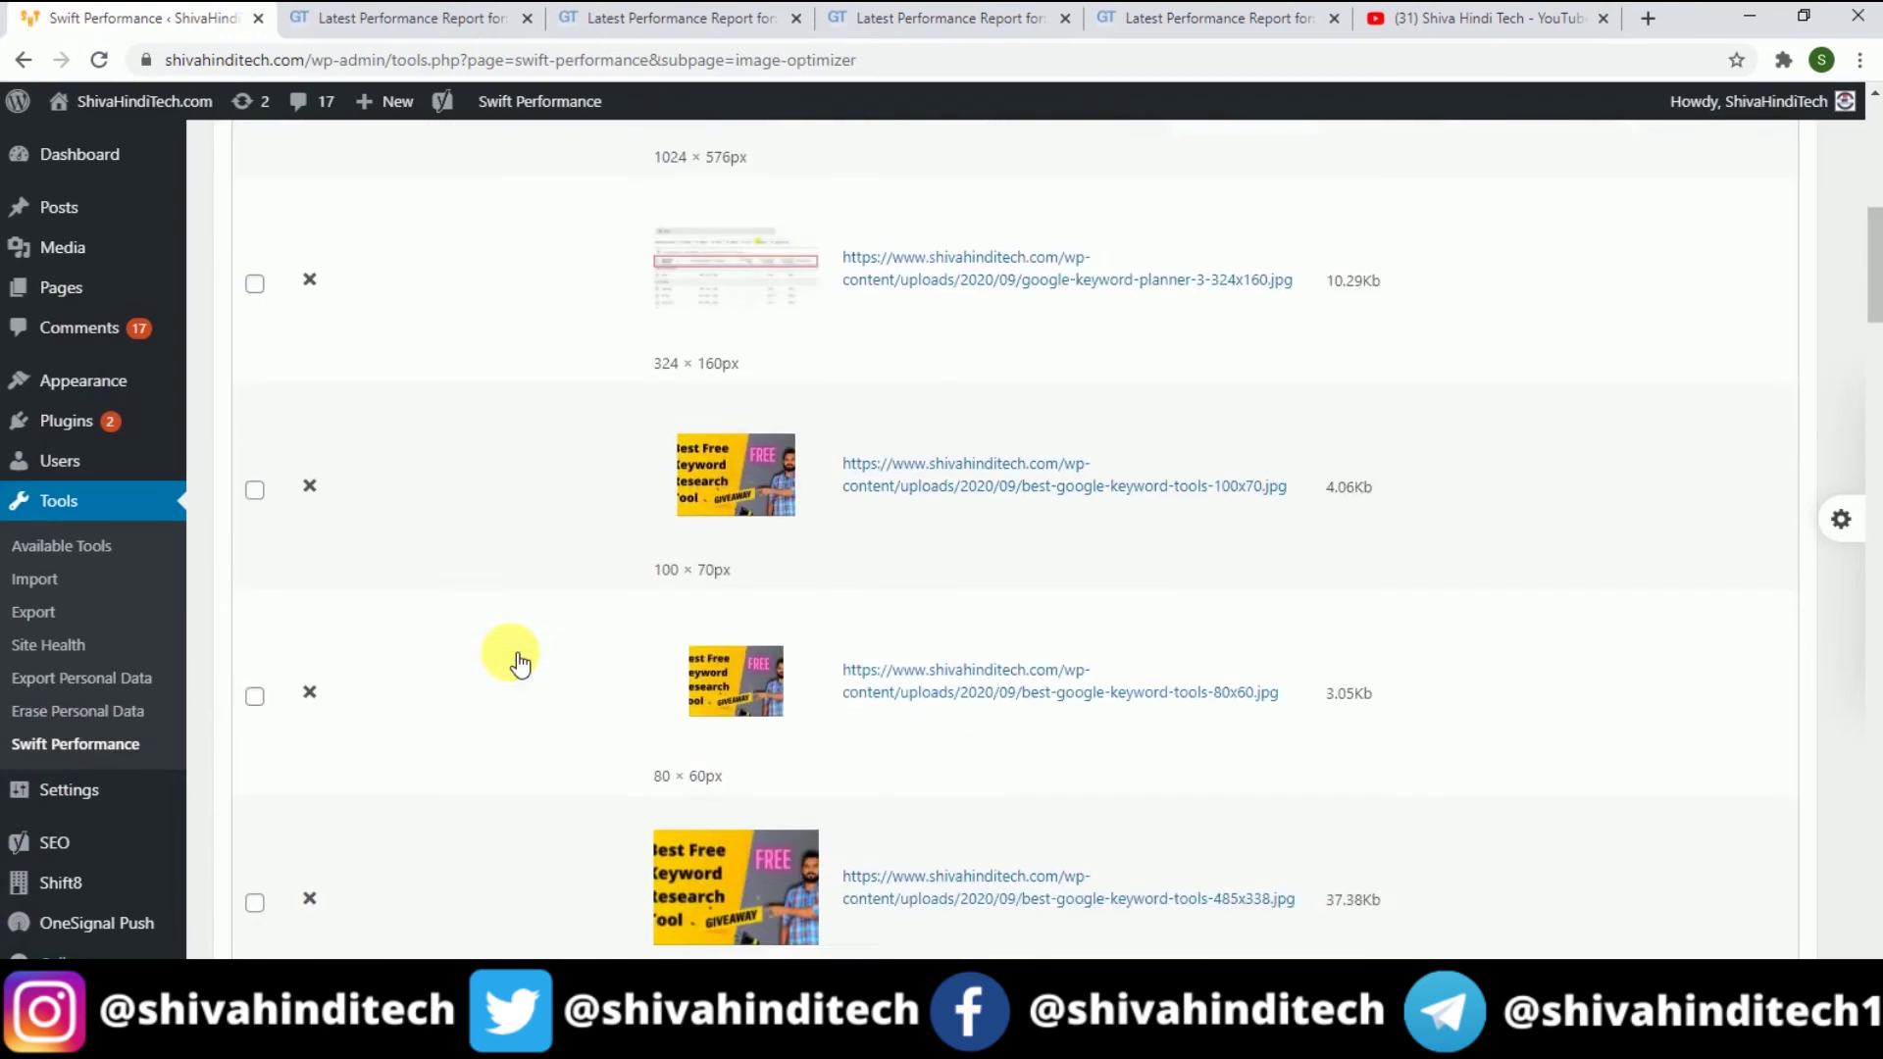
pyautogui.scroll(-10, 520, 663)
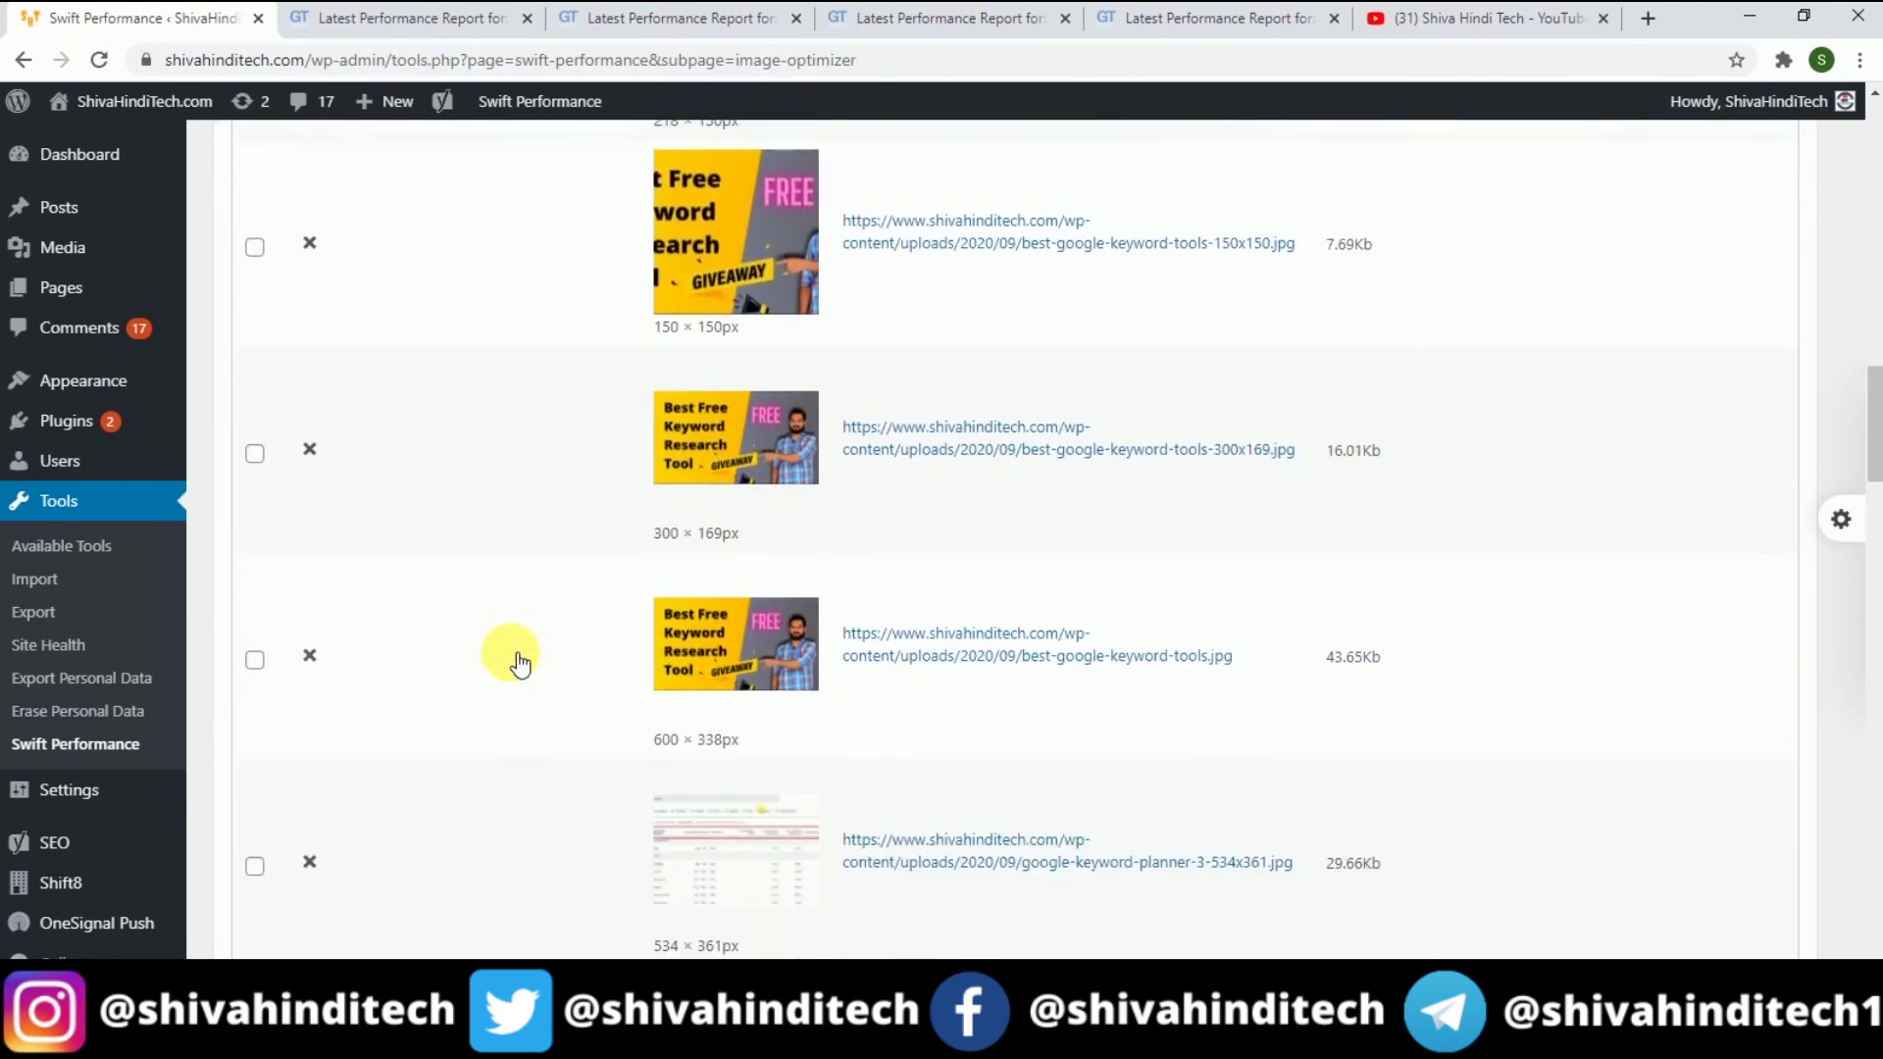
pyautogui.scroll(18, 515, 657)
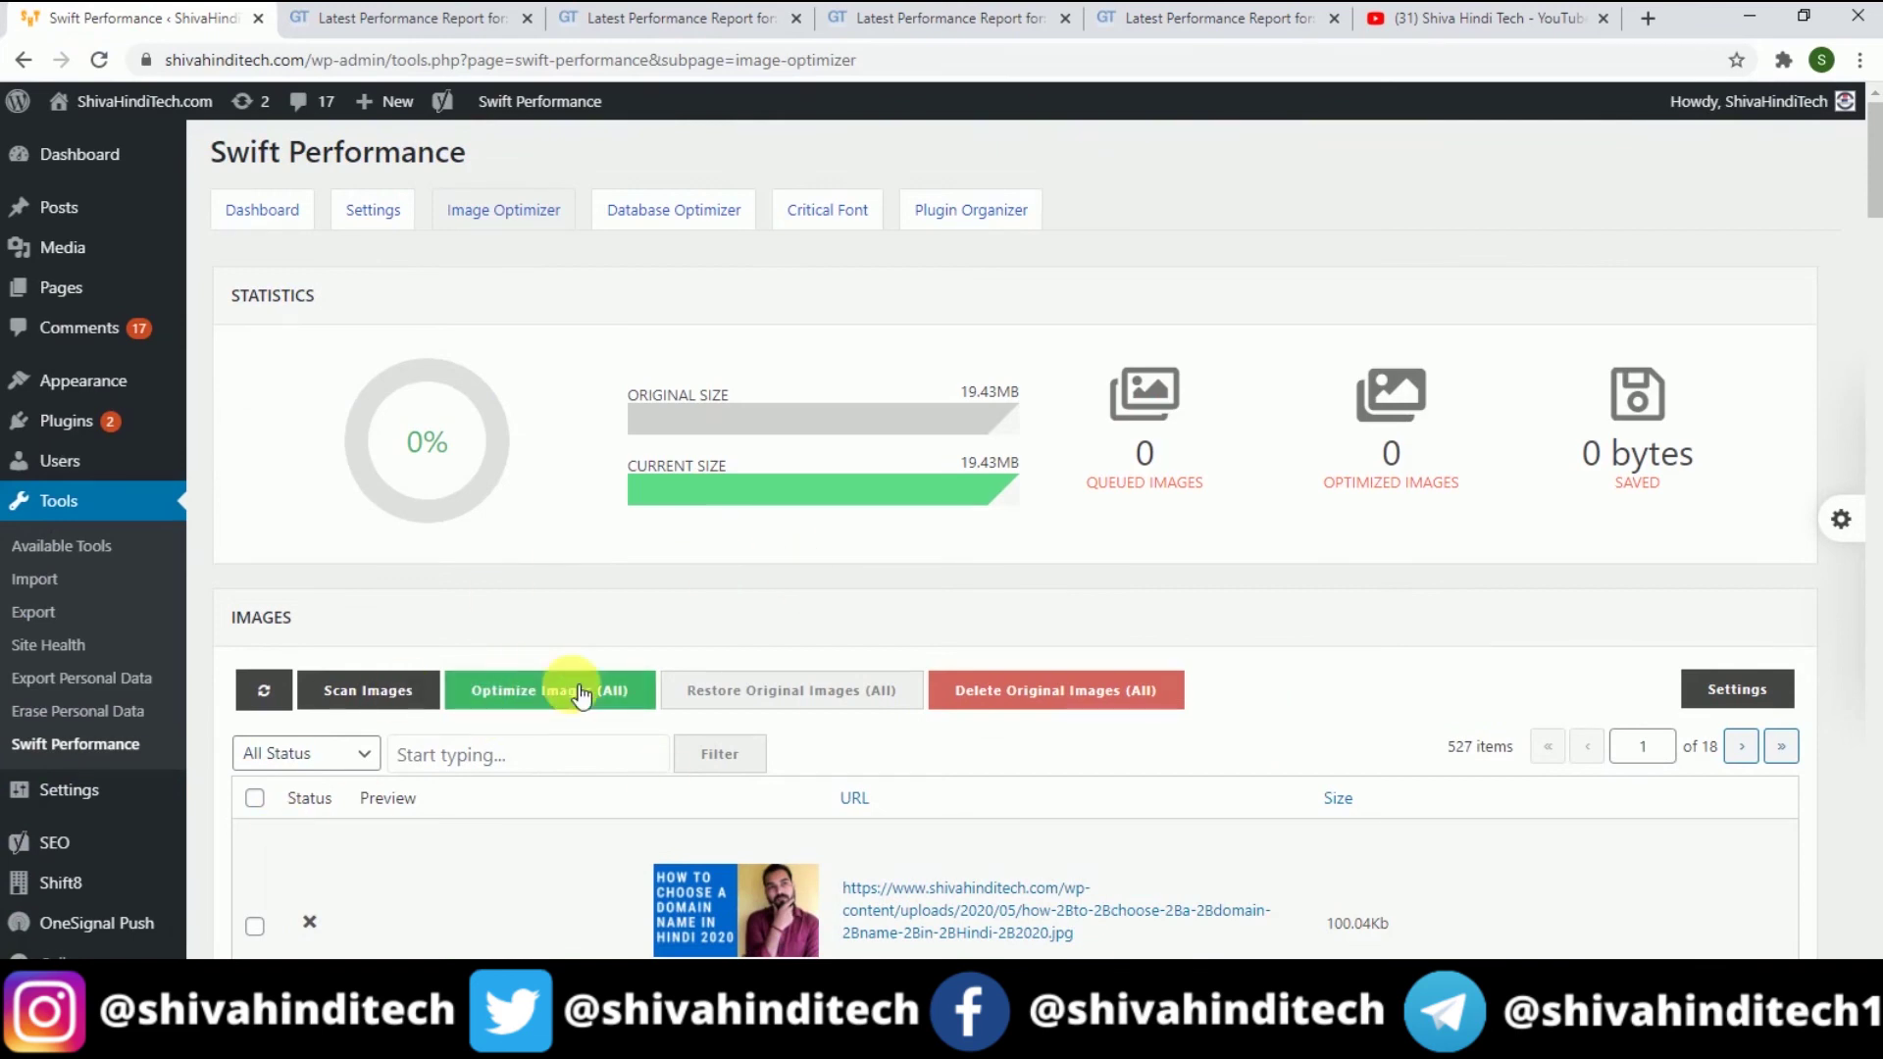
pyautogui.click(580, 692)
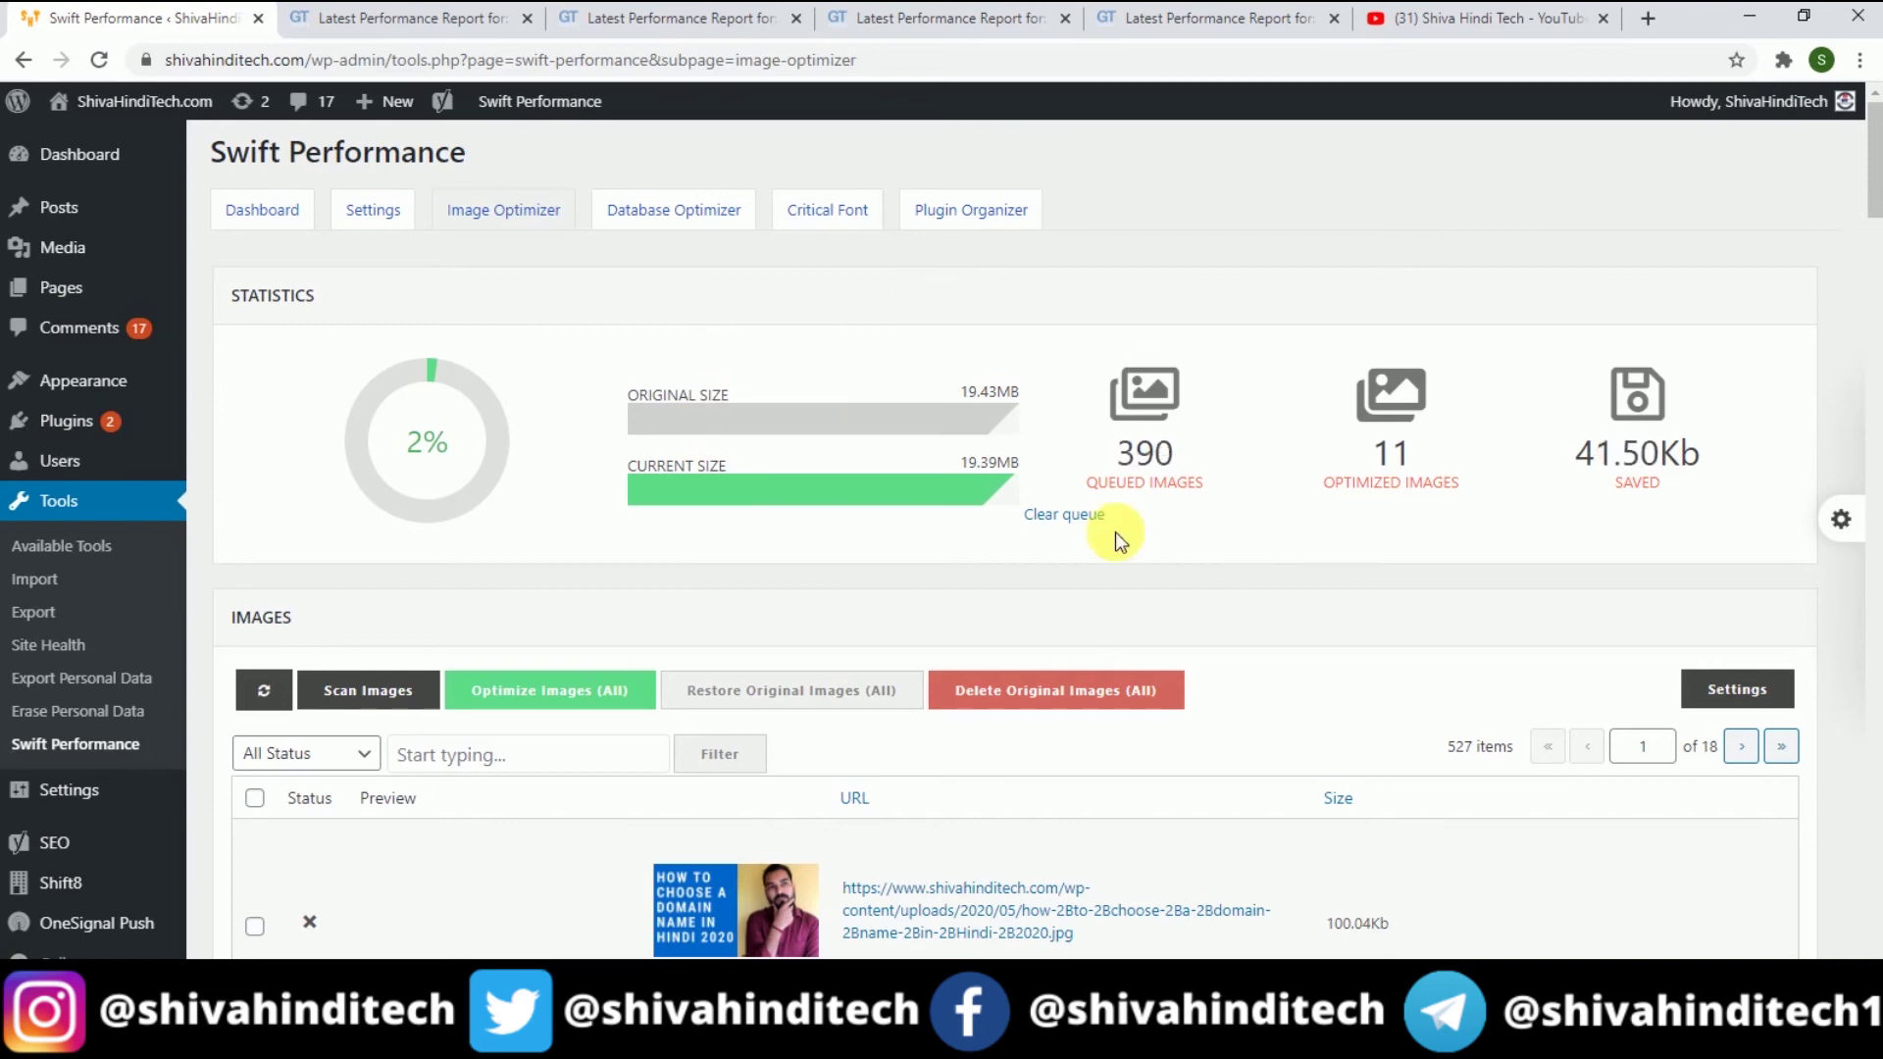
pyautogui.click(673, 218)
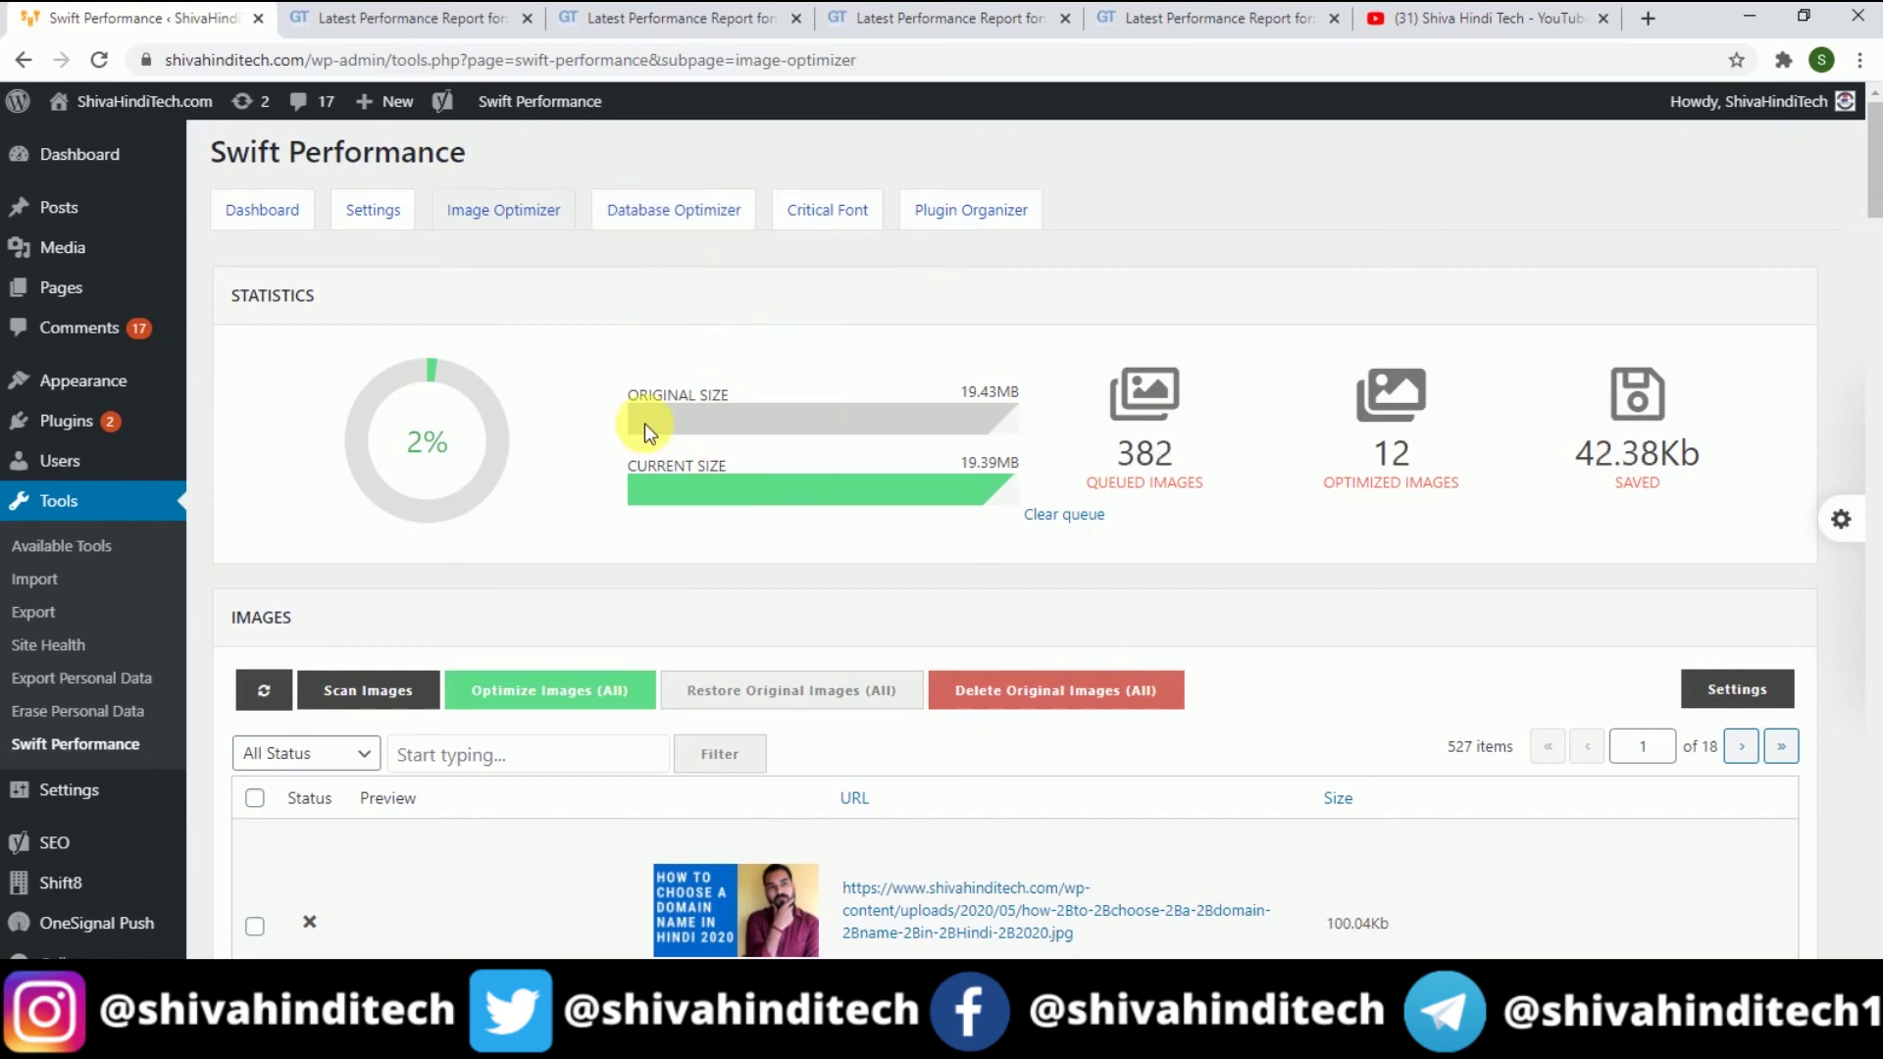
# Confirm a backup, clear 3 orphan postmeta and 10 expired transients, and optimize all tables.
pyautogui.click(679, 218)
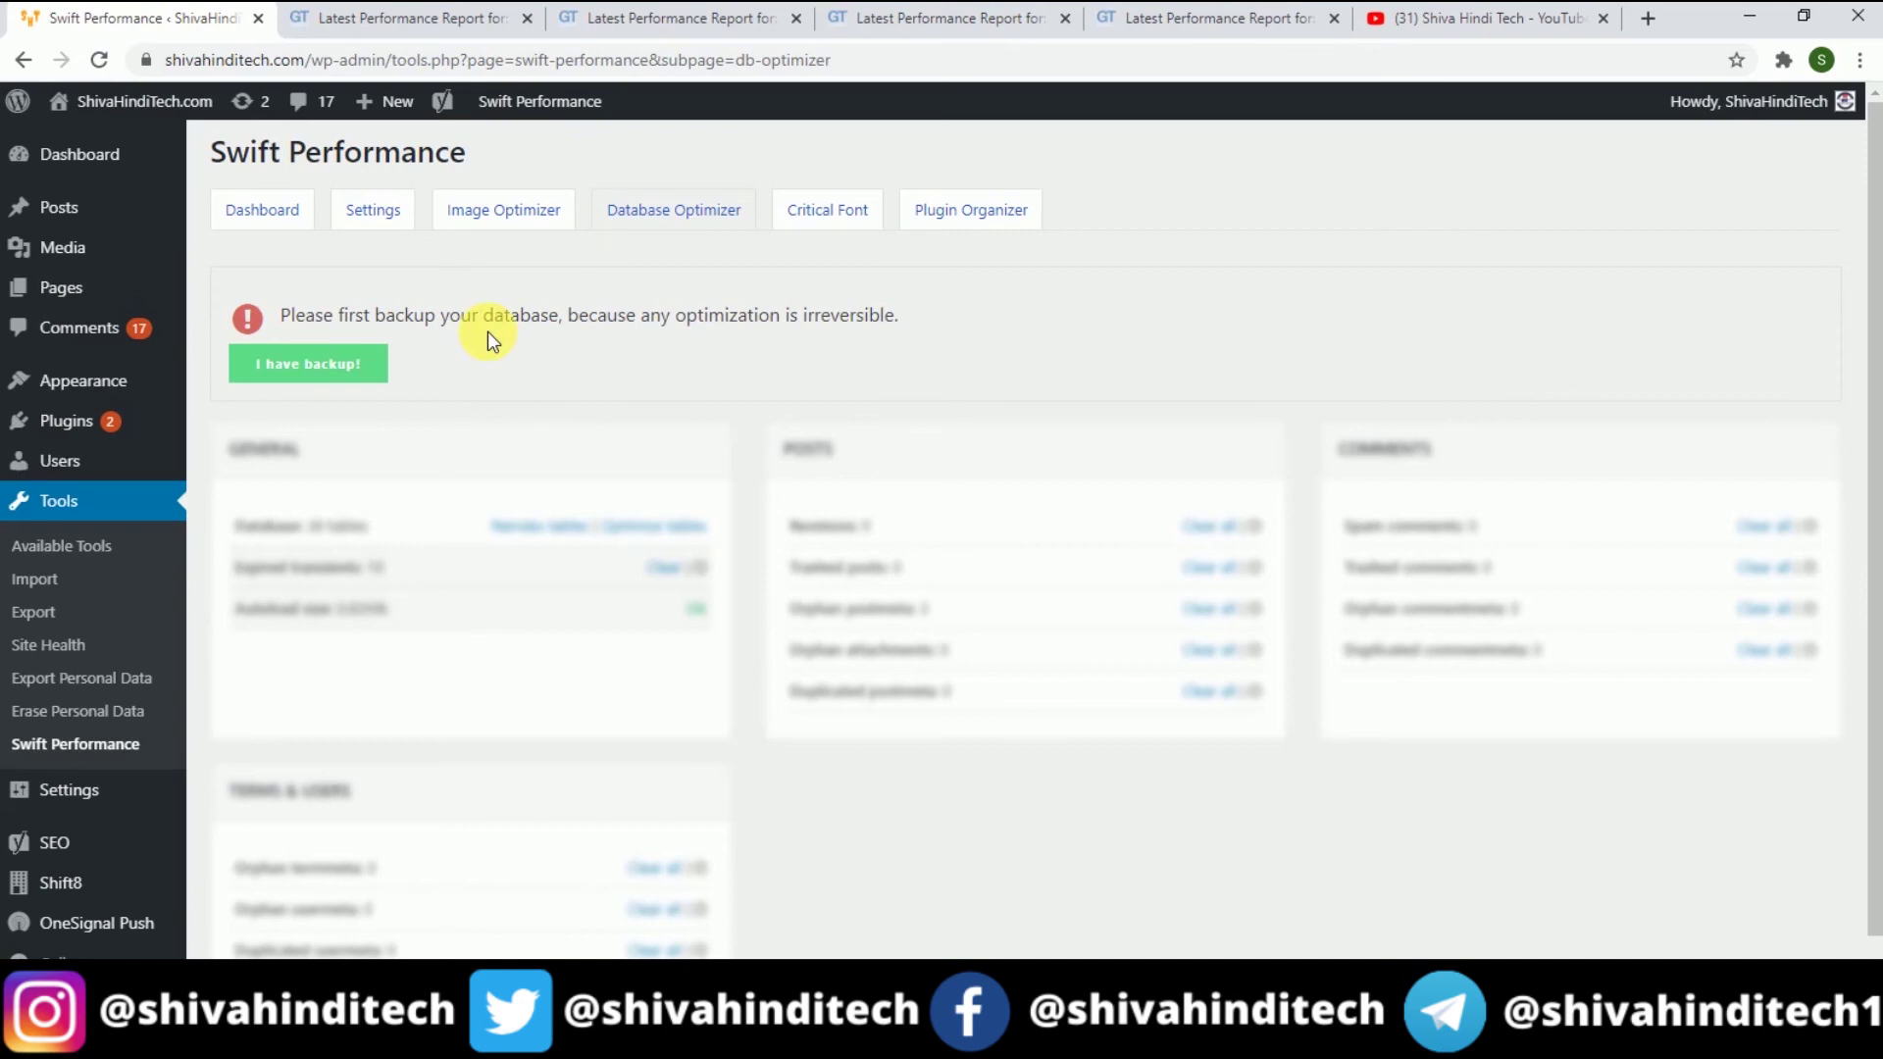
pyautogui.click(332, 376)
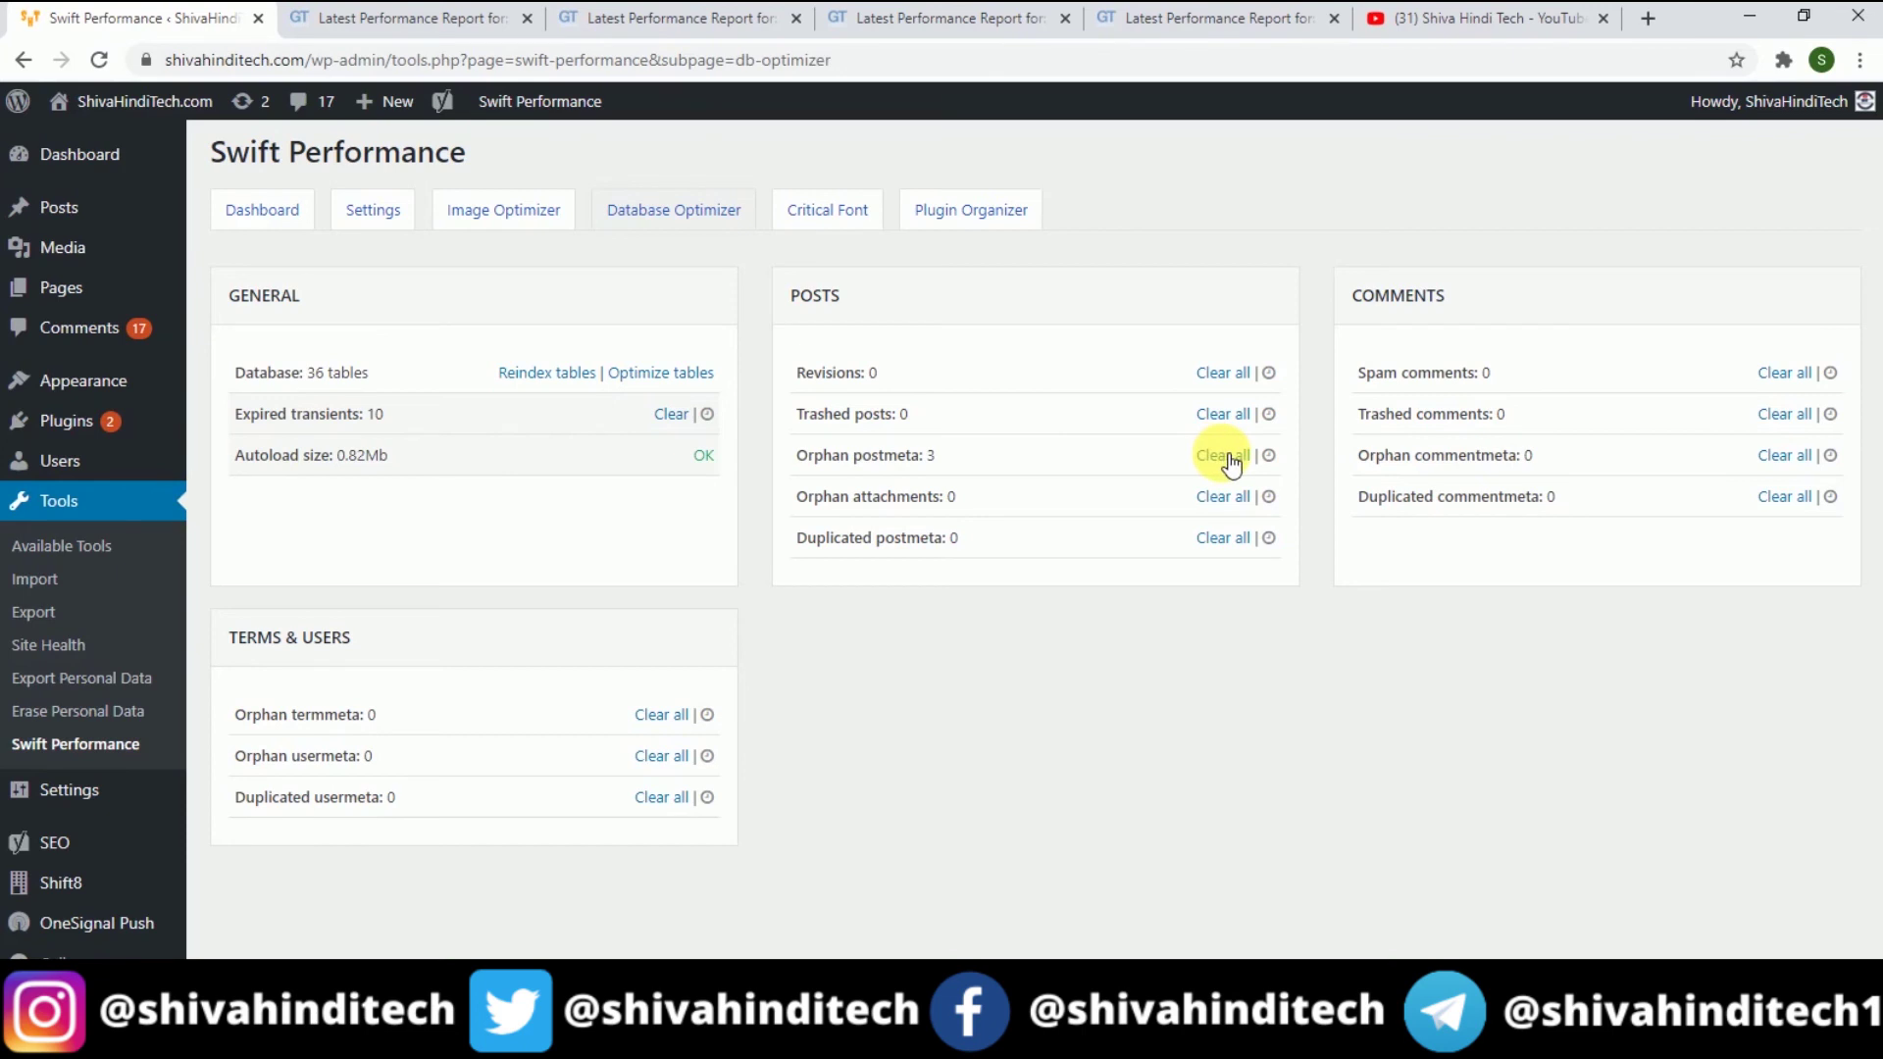
pyautogui.click(1226, 457)
pyautogui.click(677, 416)
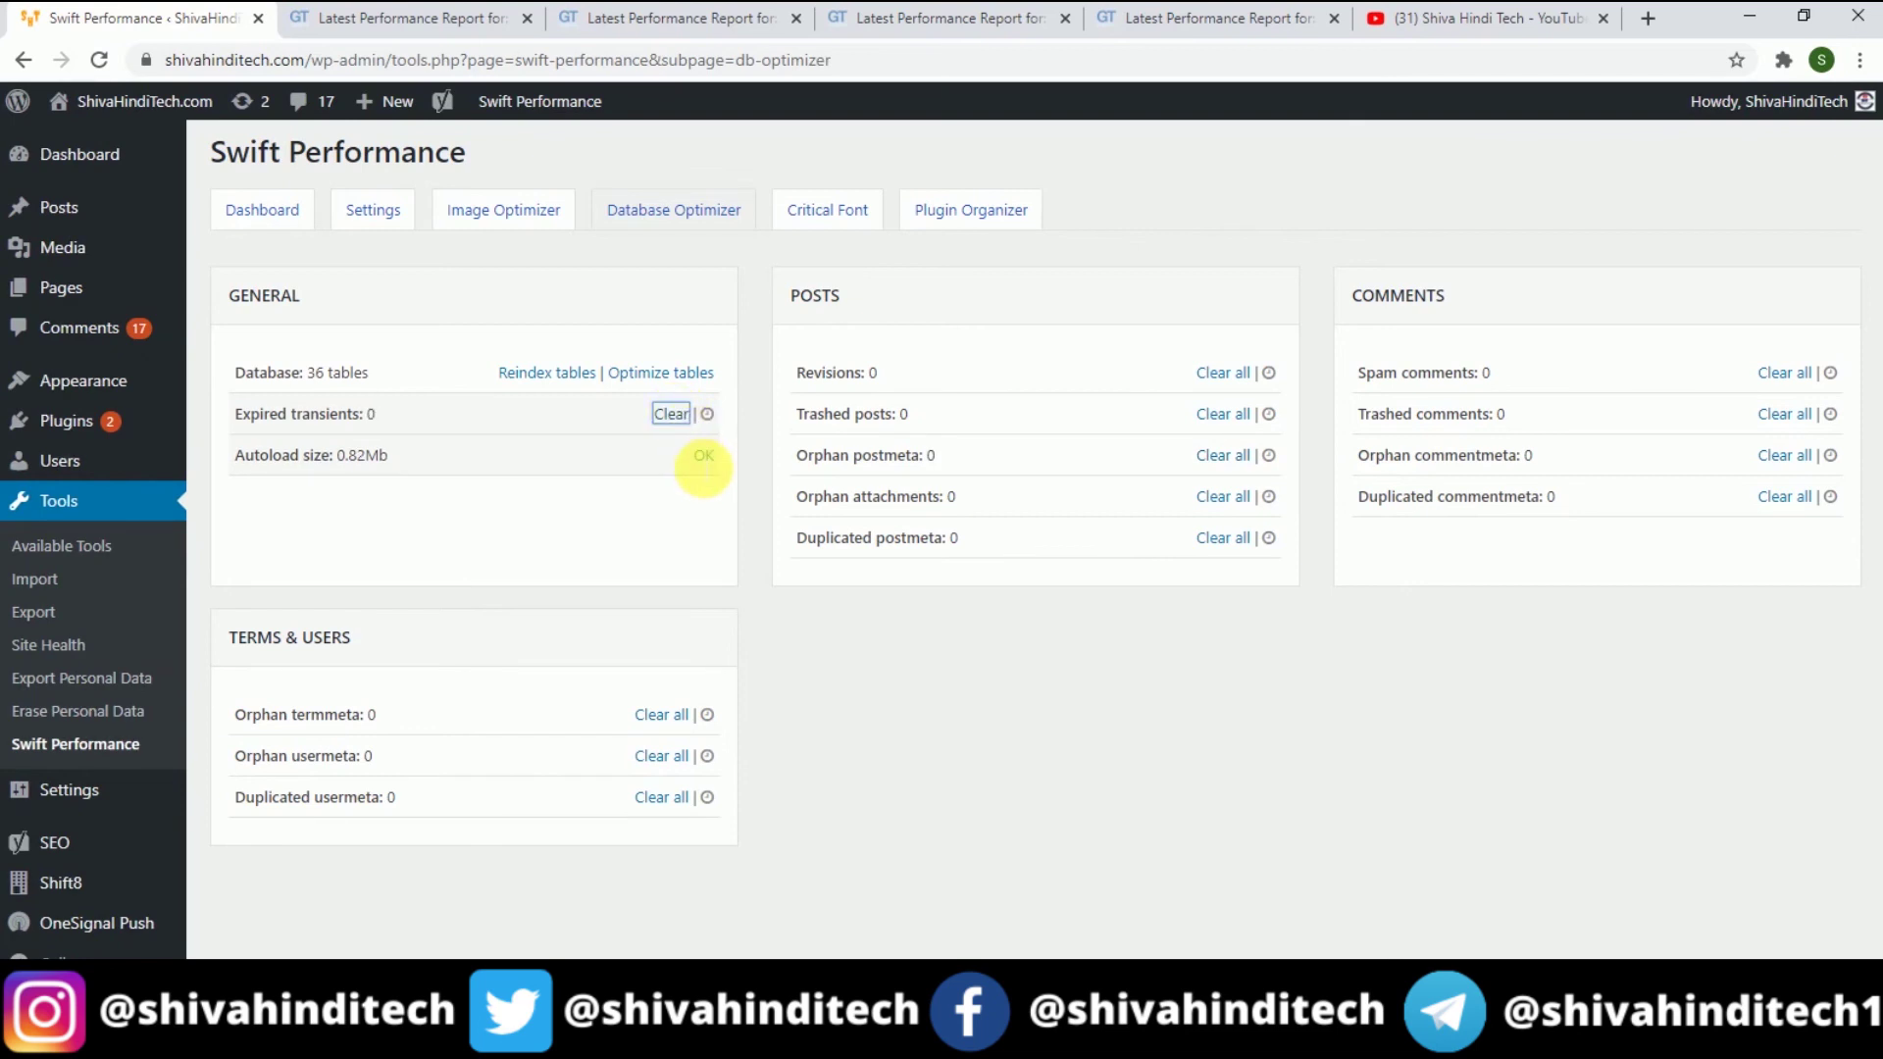
pyautogui.click(663, 373)
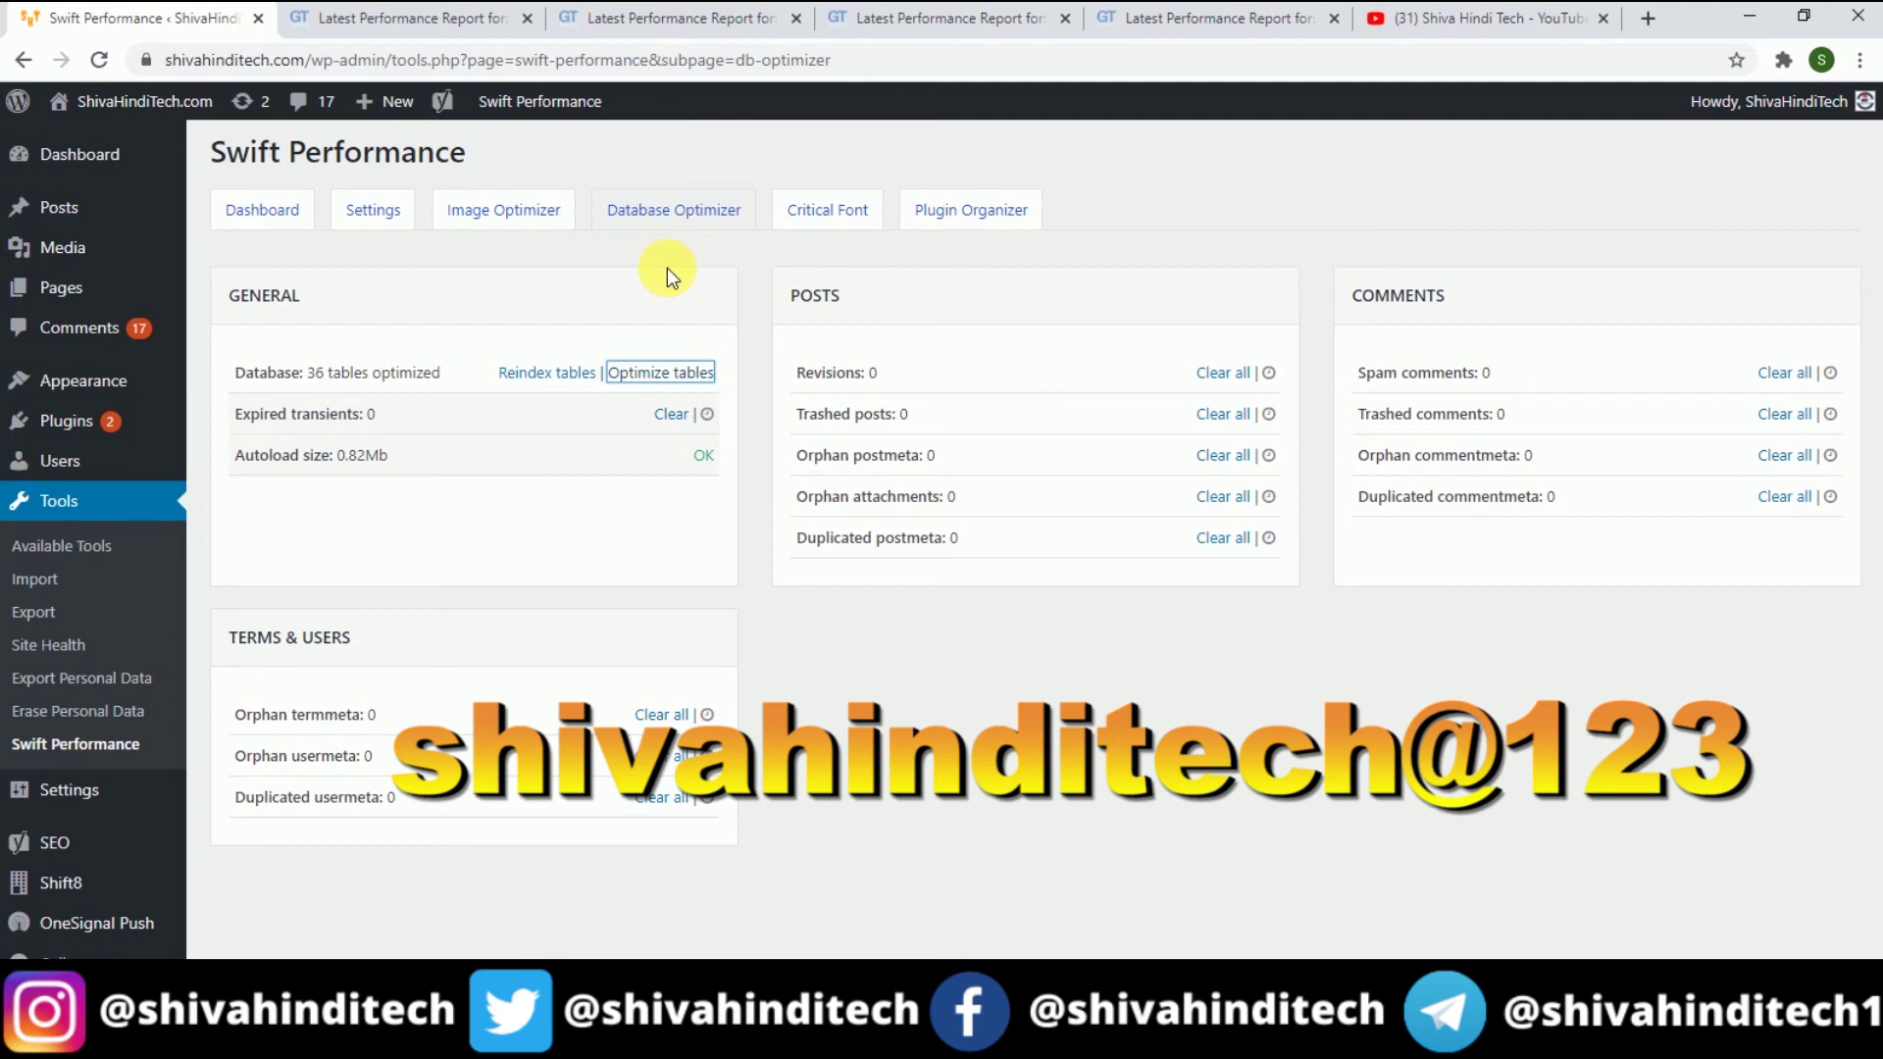
# Replace the Notepad tracking ID with the account password, fixing typos, then minimize Notepad.
pyautogui.hotkey('alt', 'Tab')
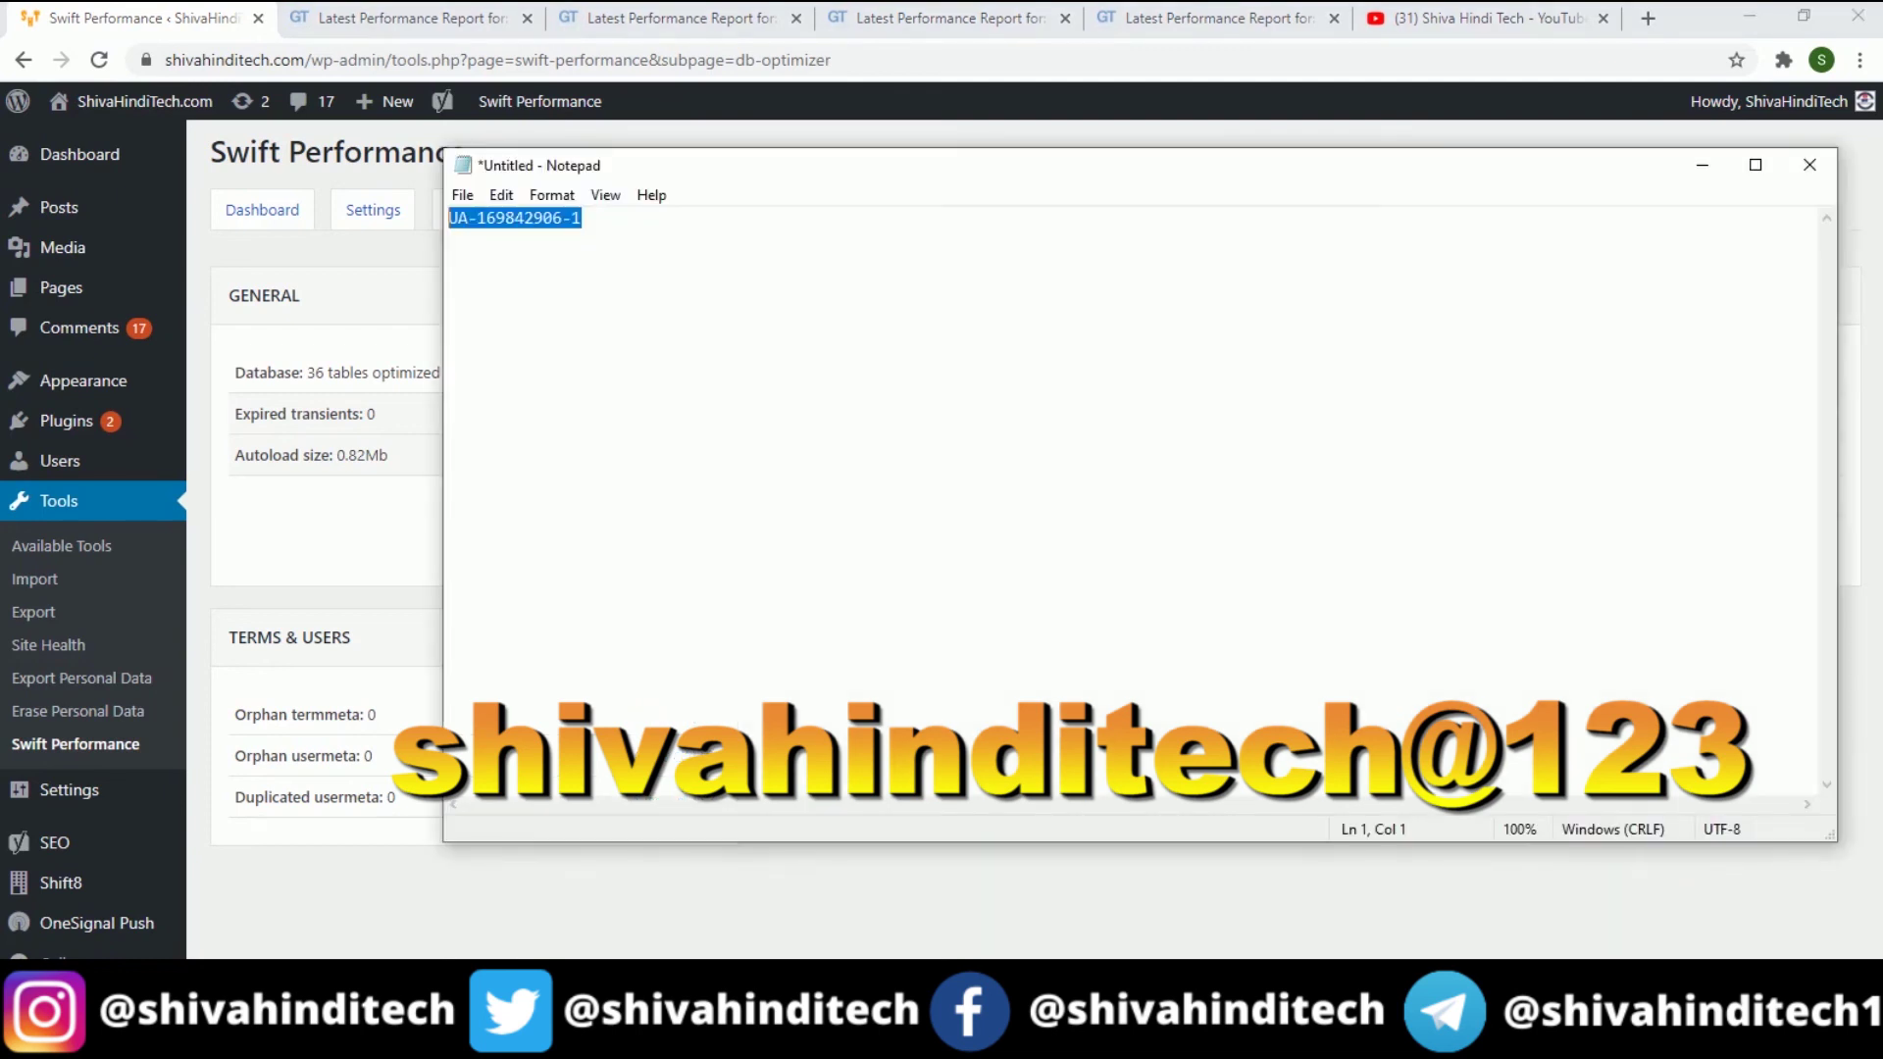
pyautogui.hotkey('ctrl', 'x')
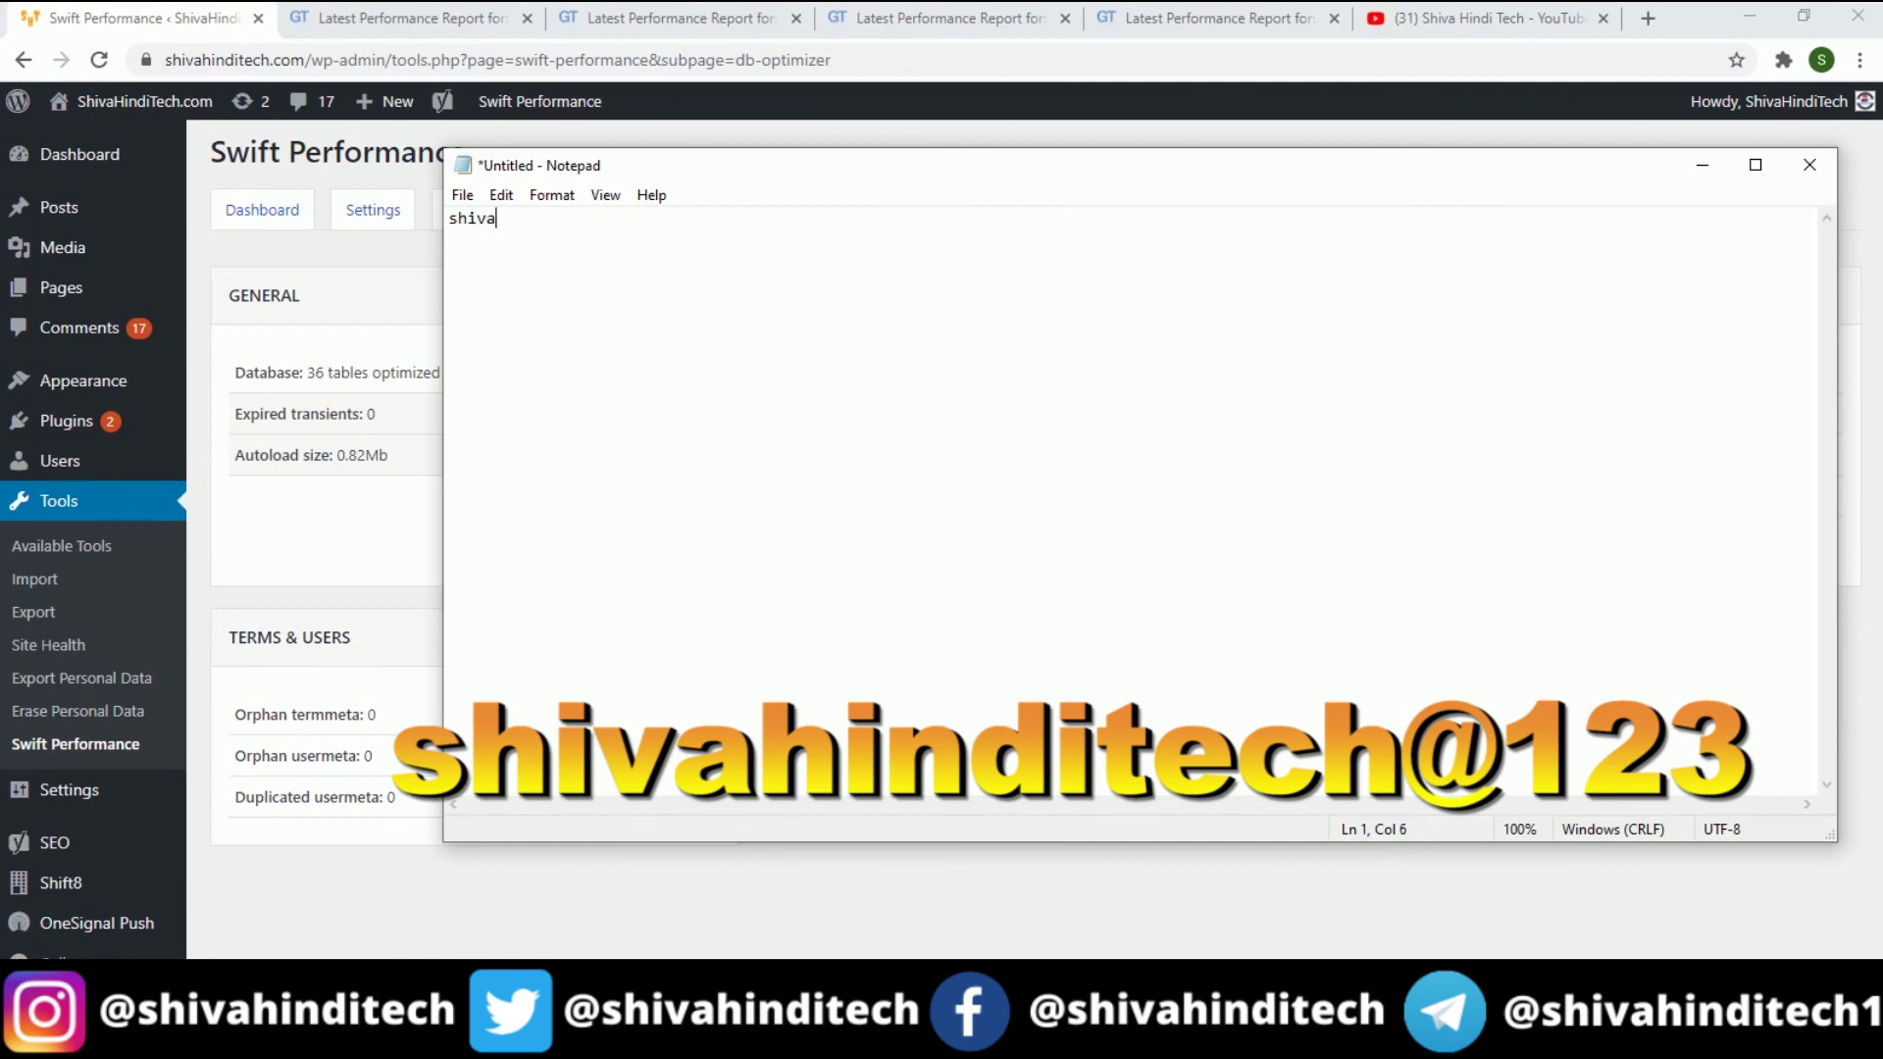
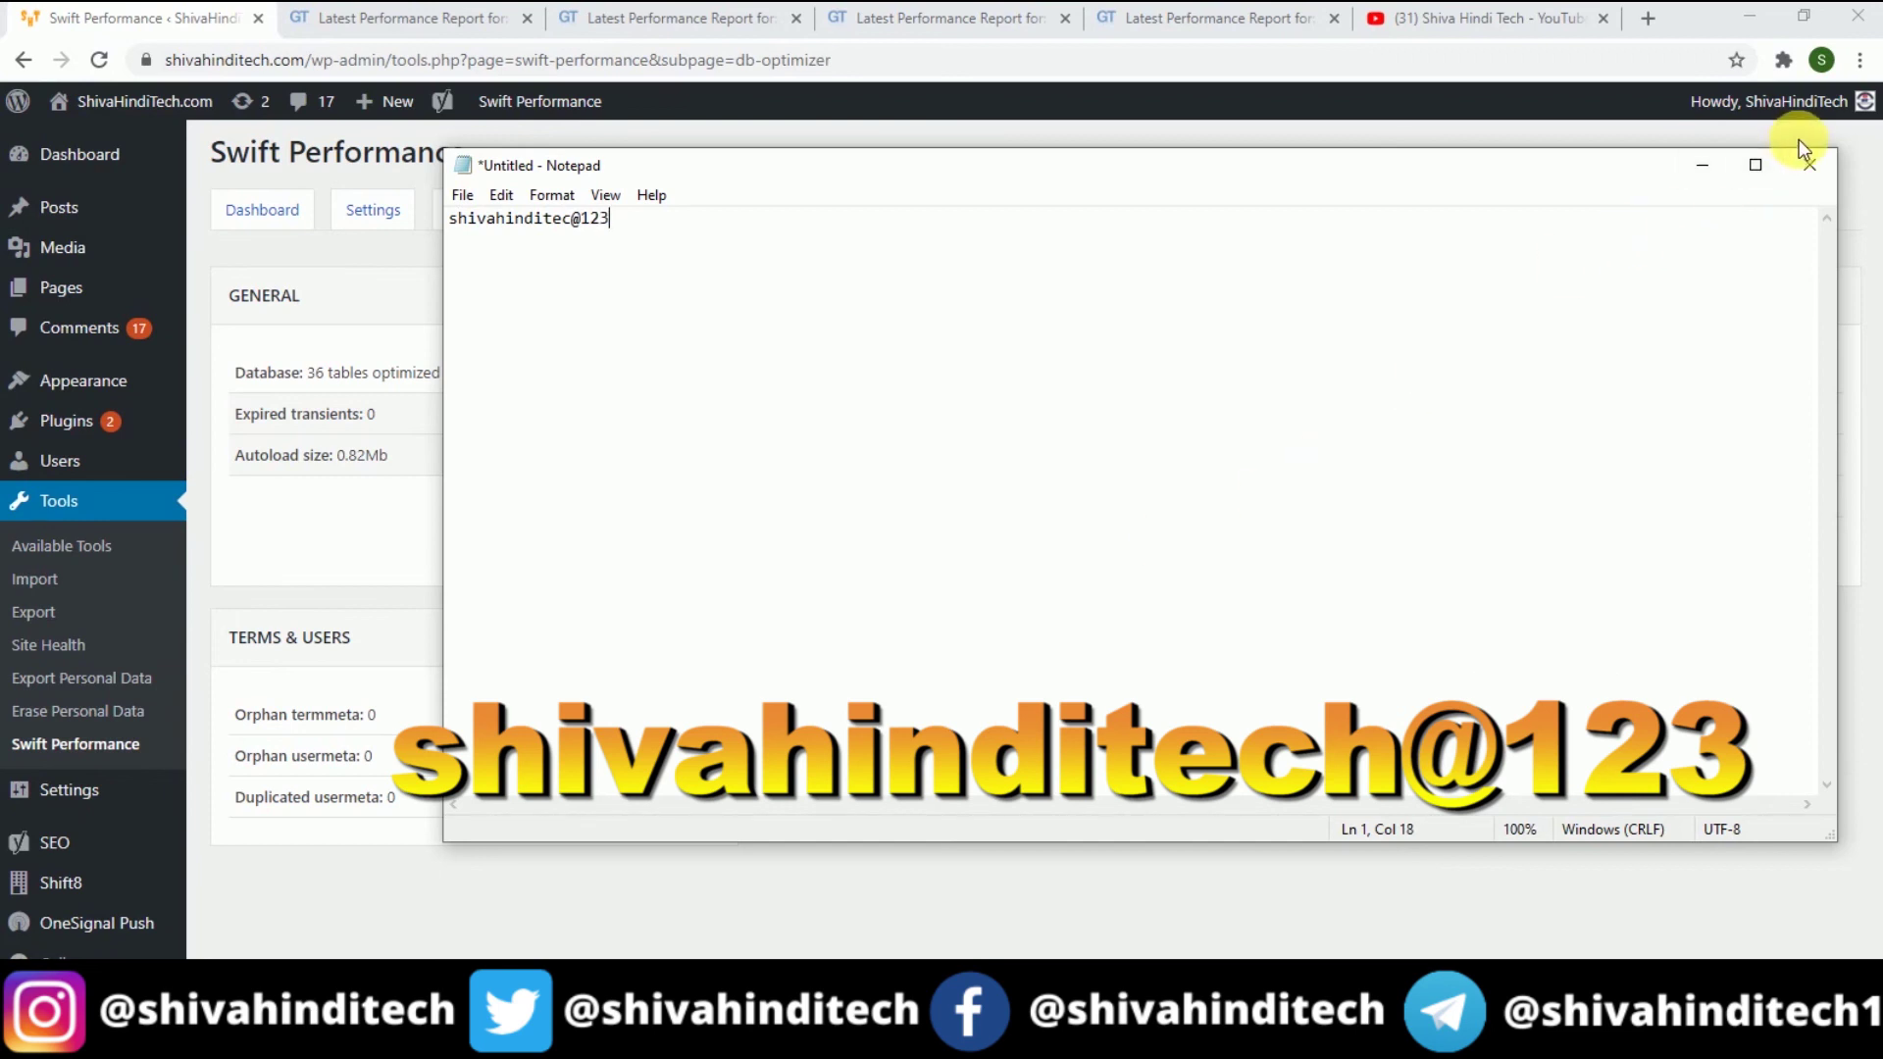
pyautogui.click(575, 218)
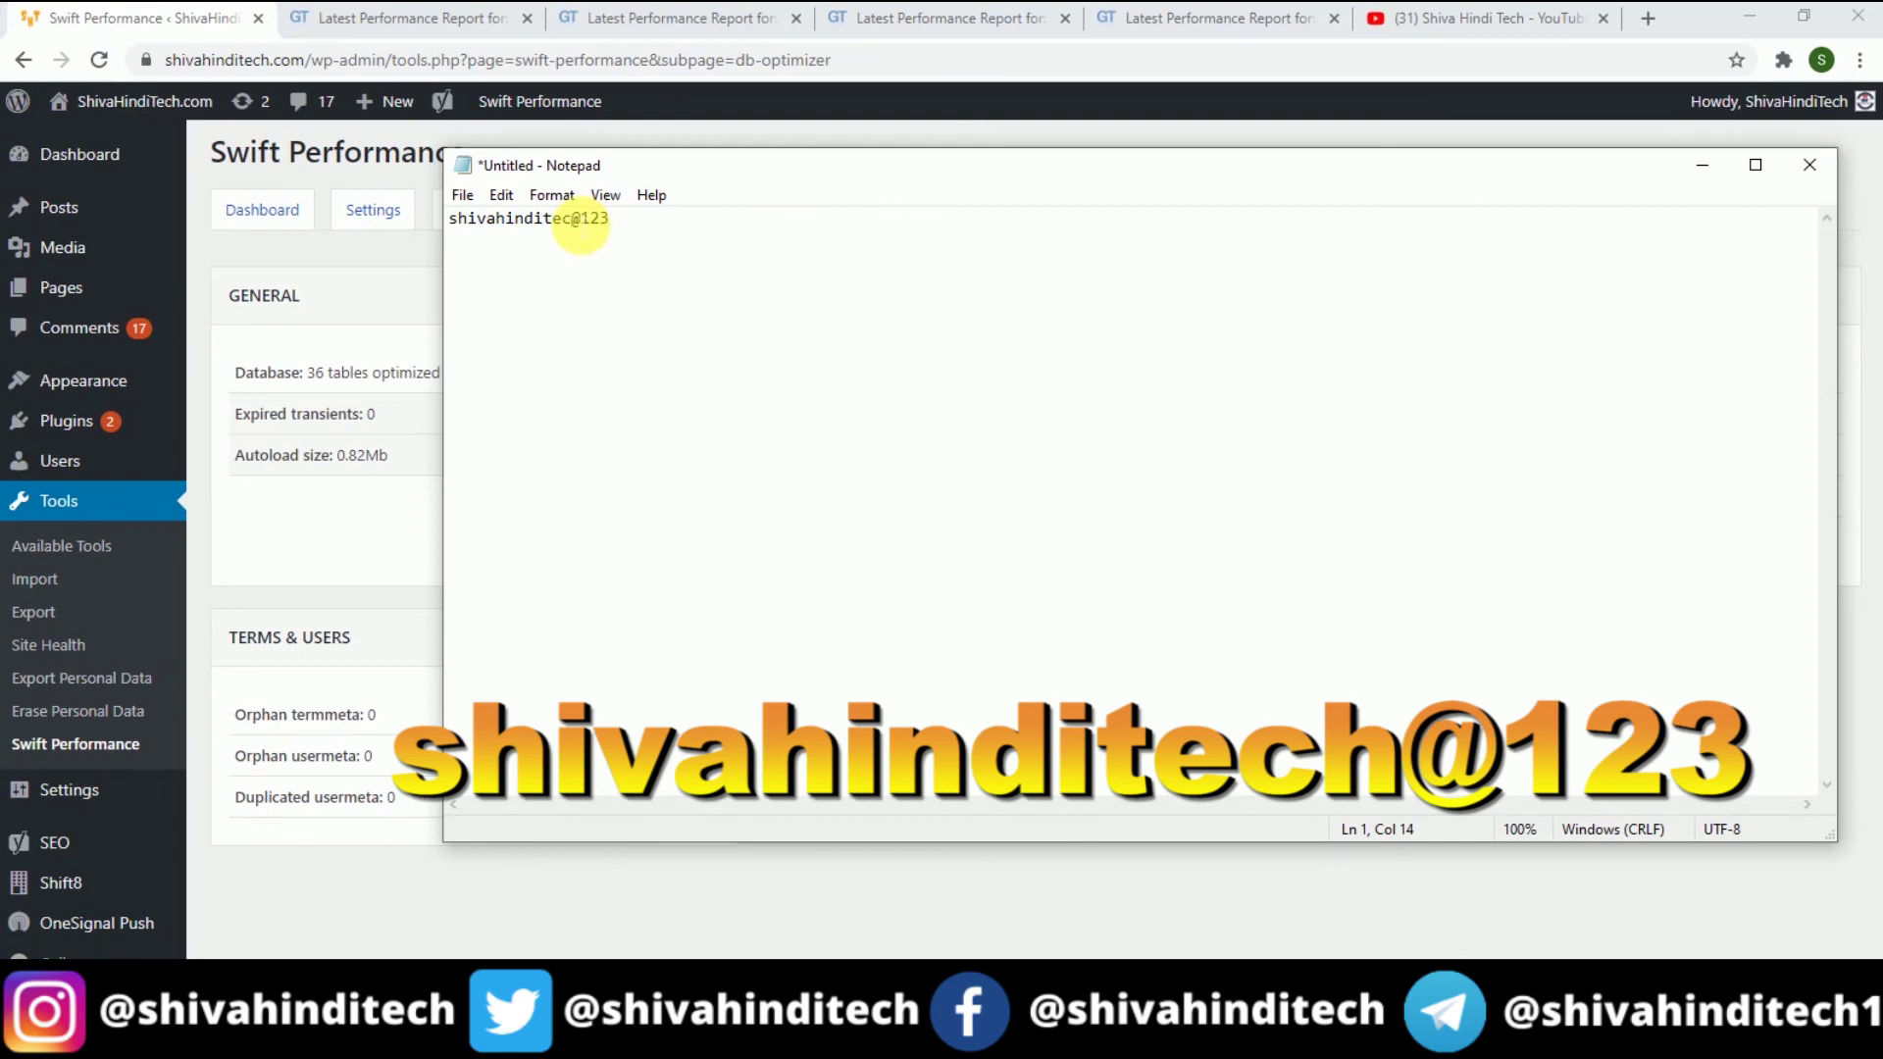
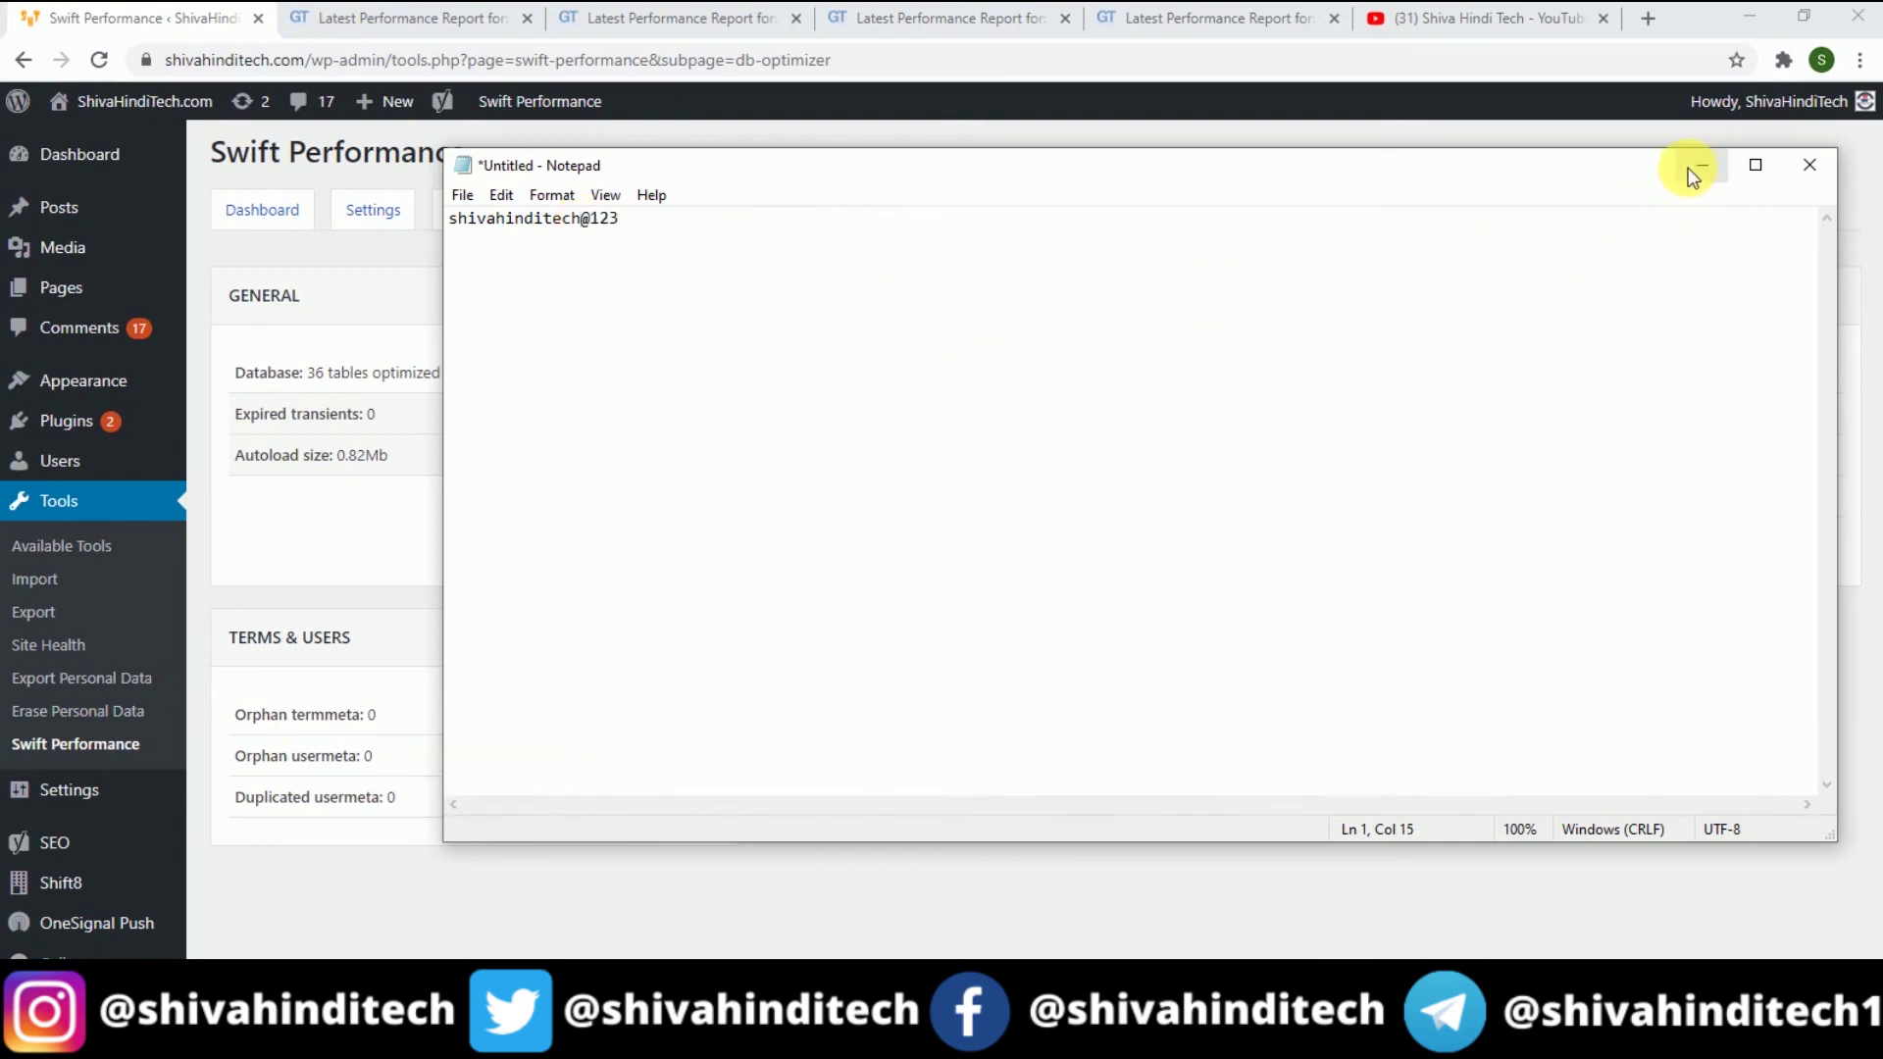
pyautogui.click(1697, 173)
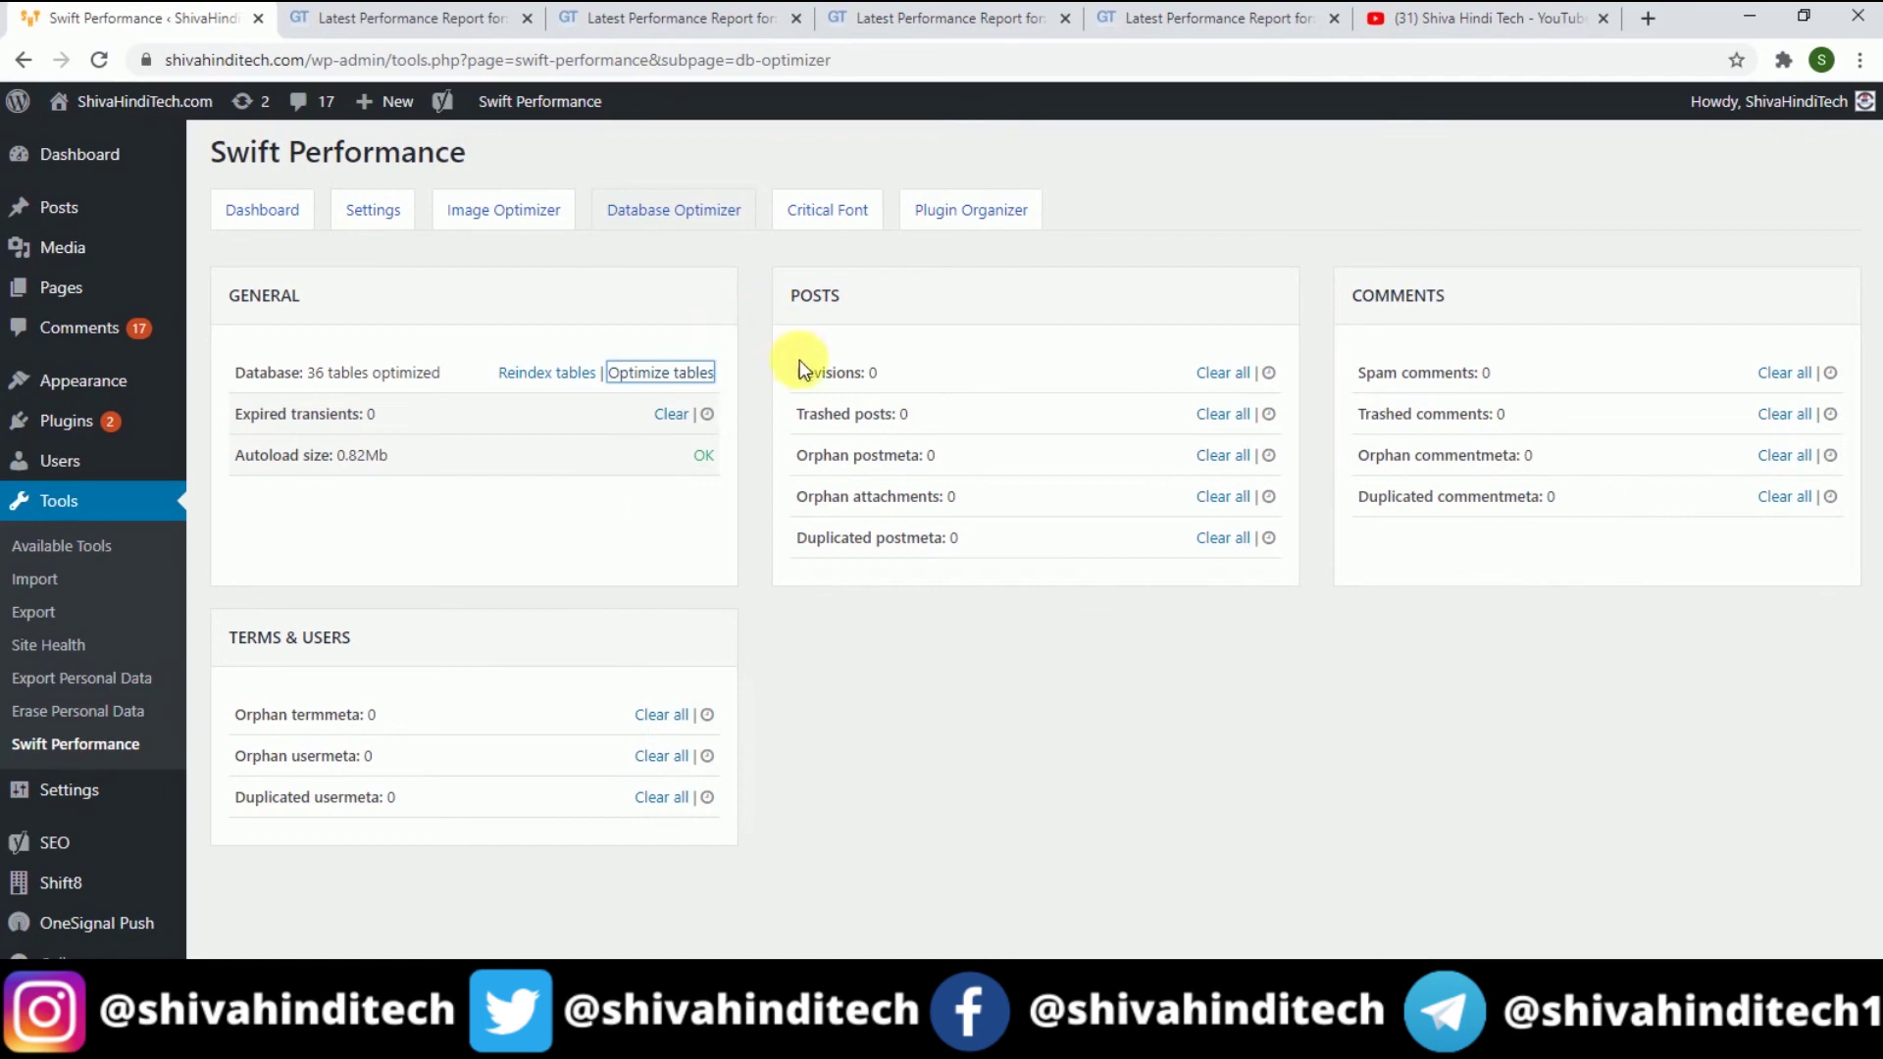
# Look over the Critical Font page, then the Plugin Organizer's Async JavaScript section.
pyautogui.click(822, 222)
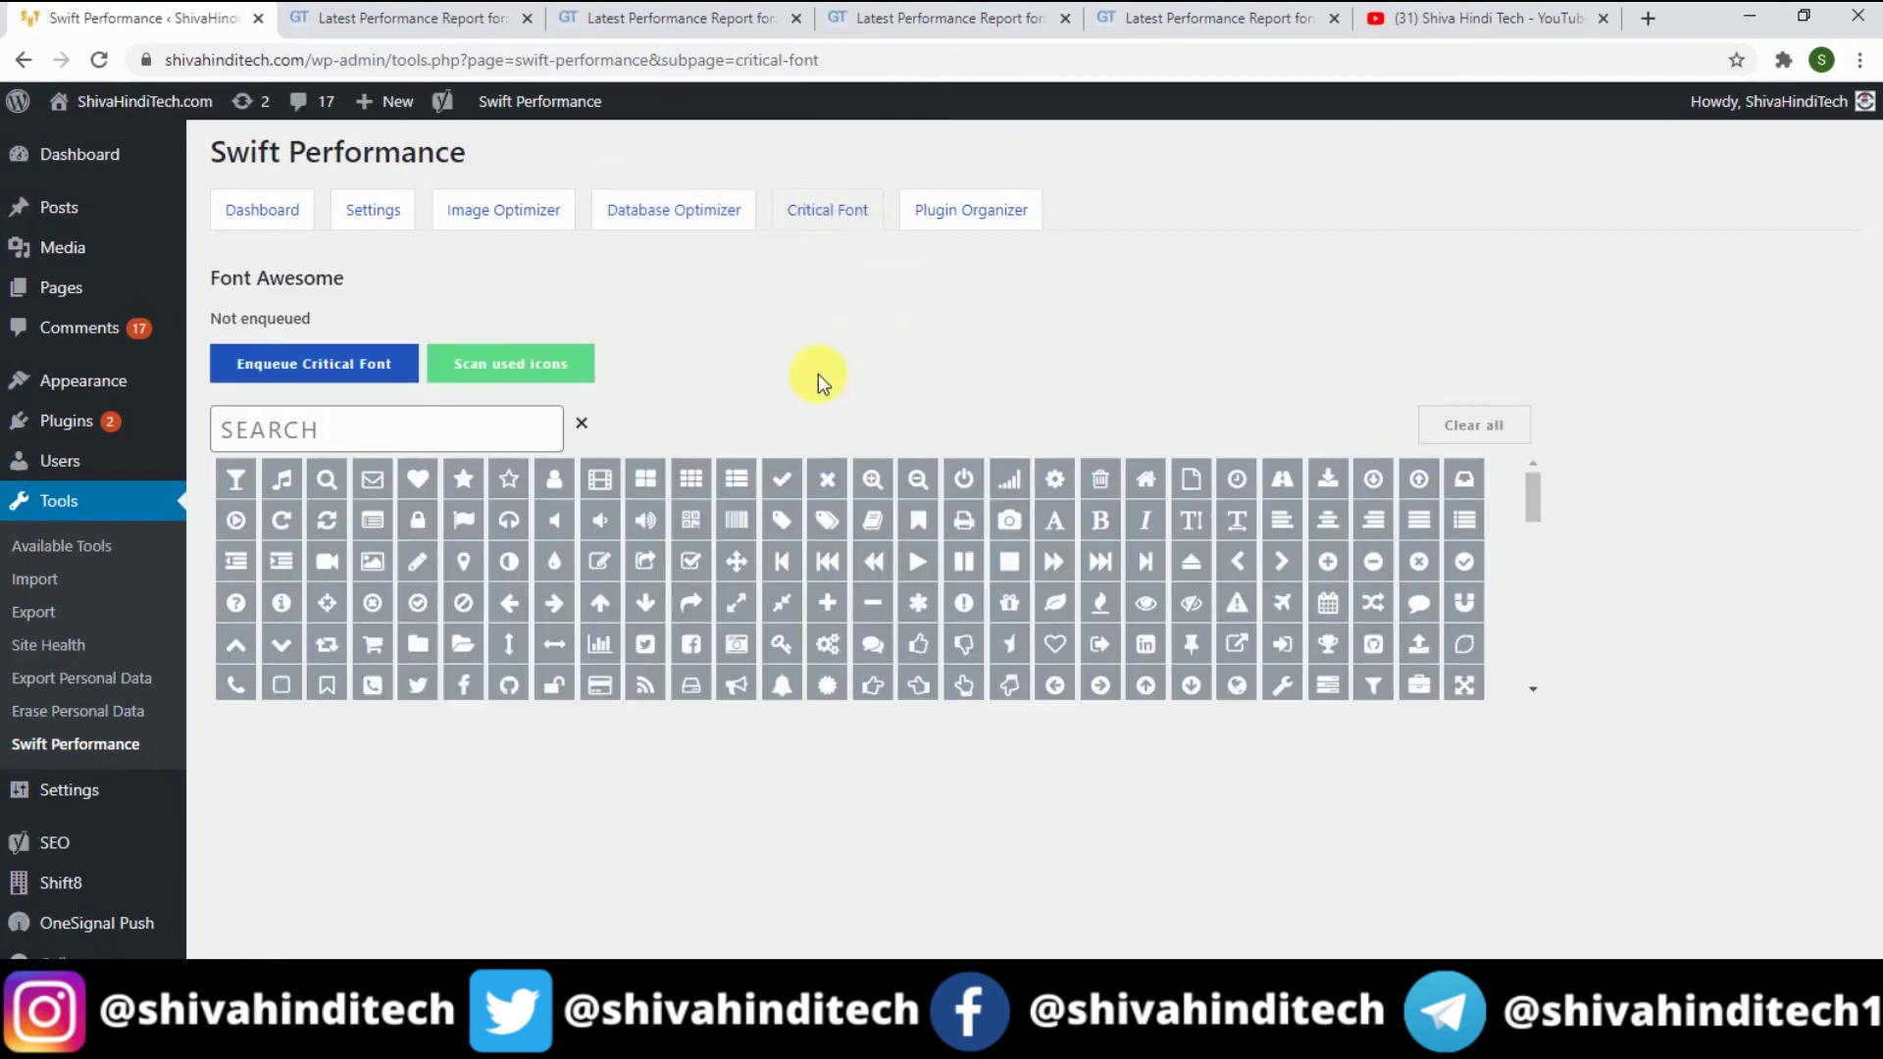
pyautogui.click(979, 220)
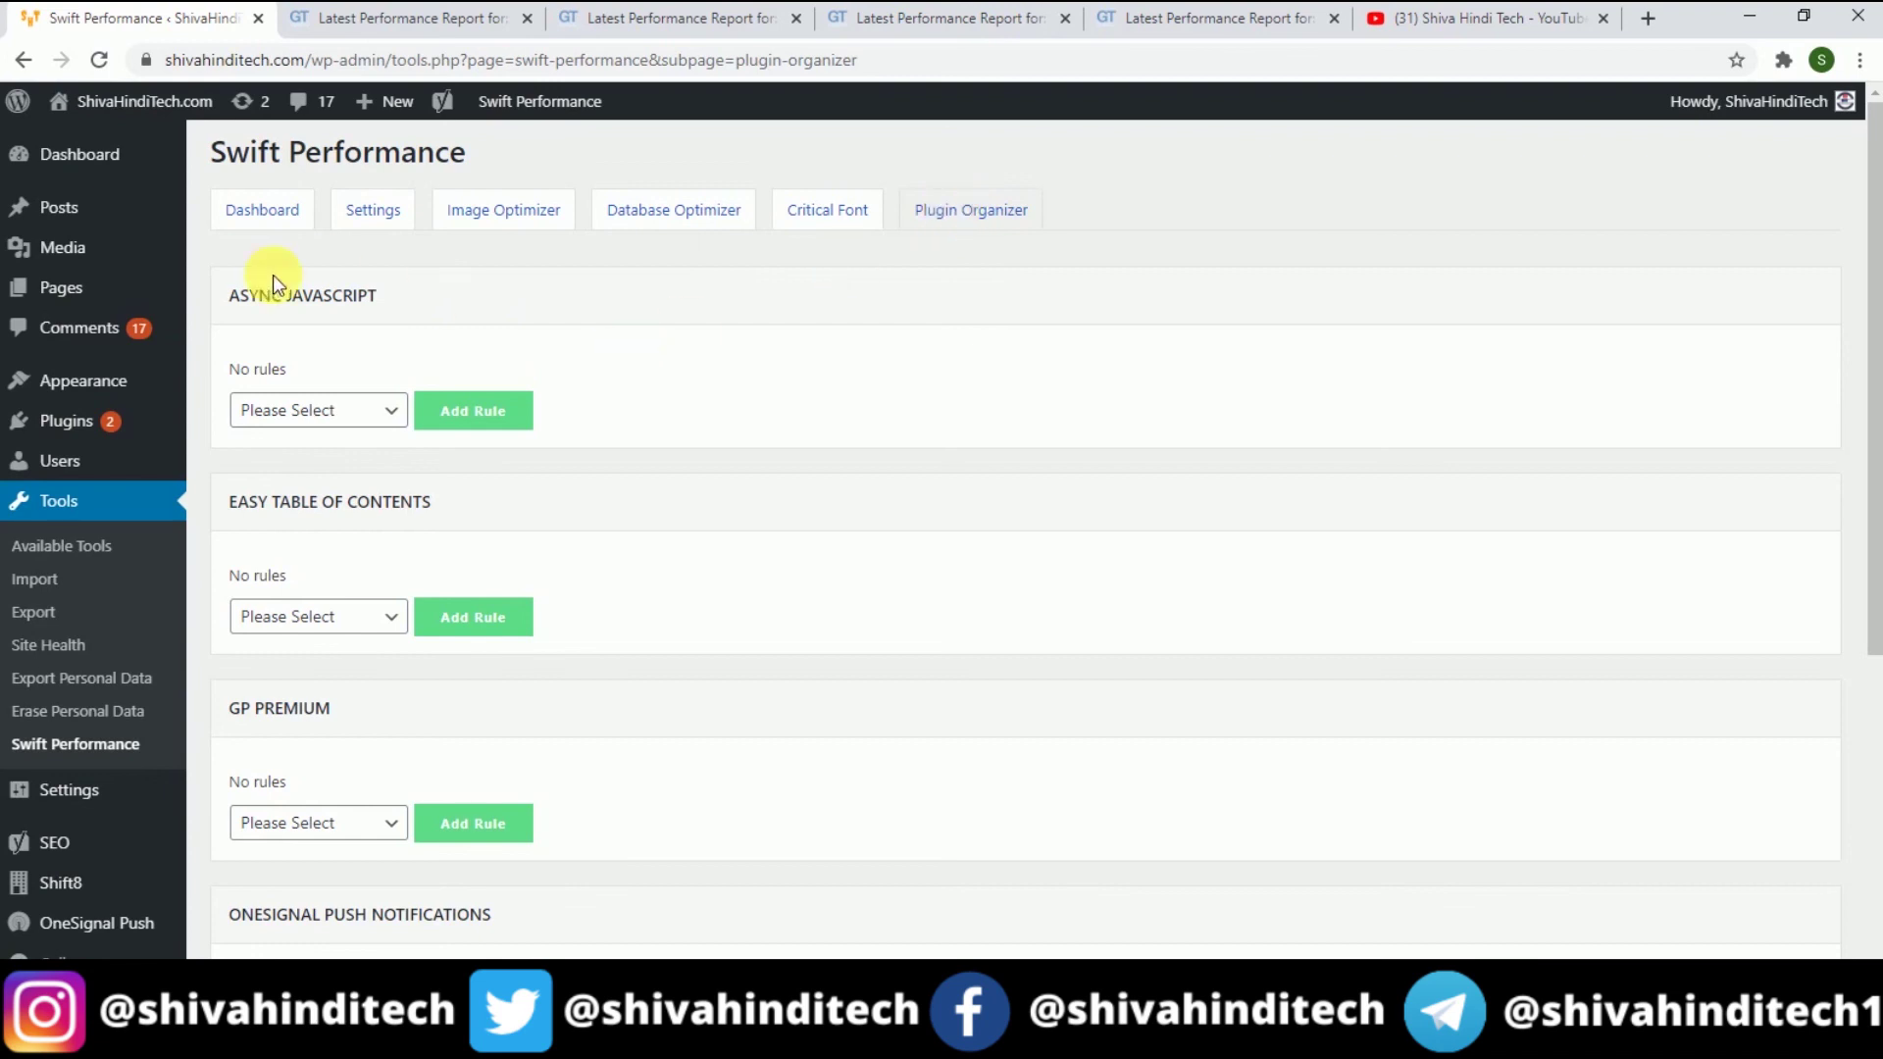
pyautogui.moveTo(226, 298); pyautogui.dragTo(386, 304)
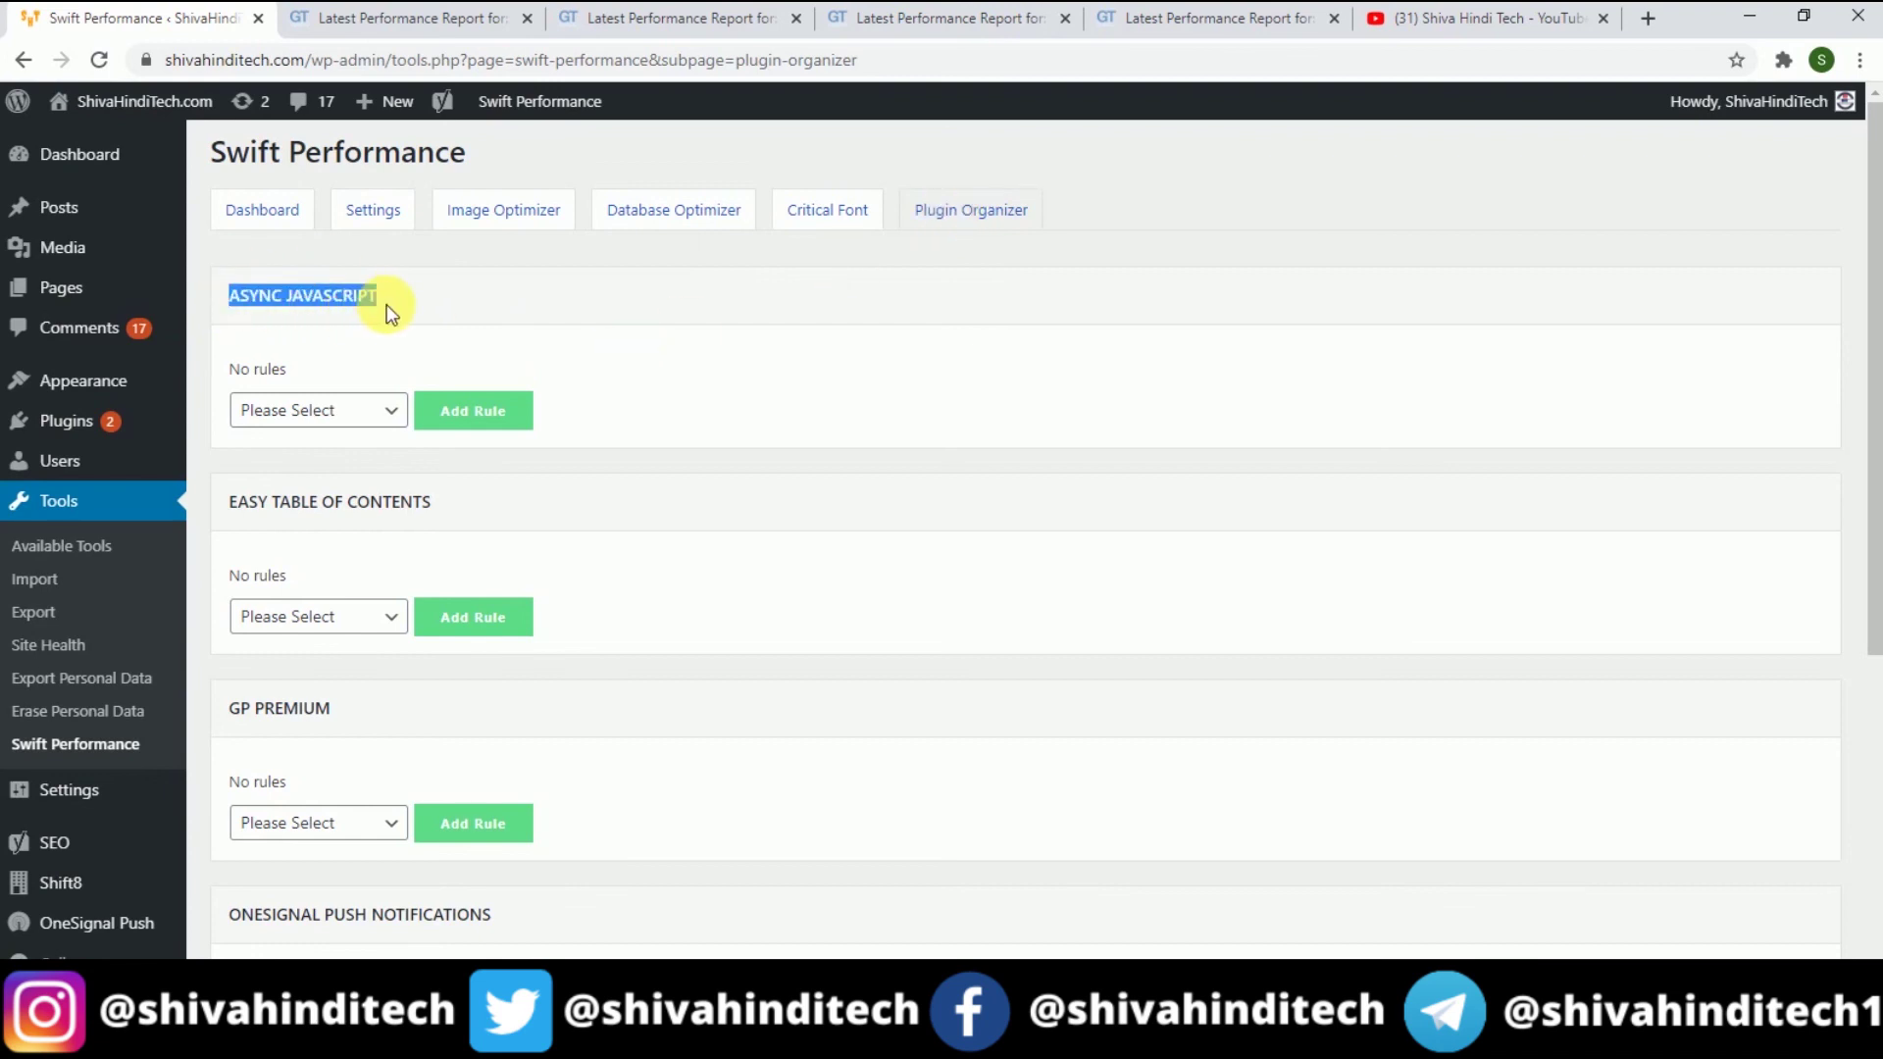
# Inspect the Async JavaScript rule options without choosing one, then view the Image Optimizer statistics.
pyautogui.click(361, 422)
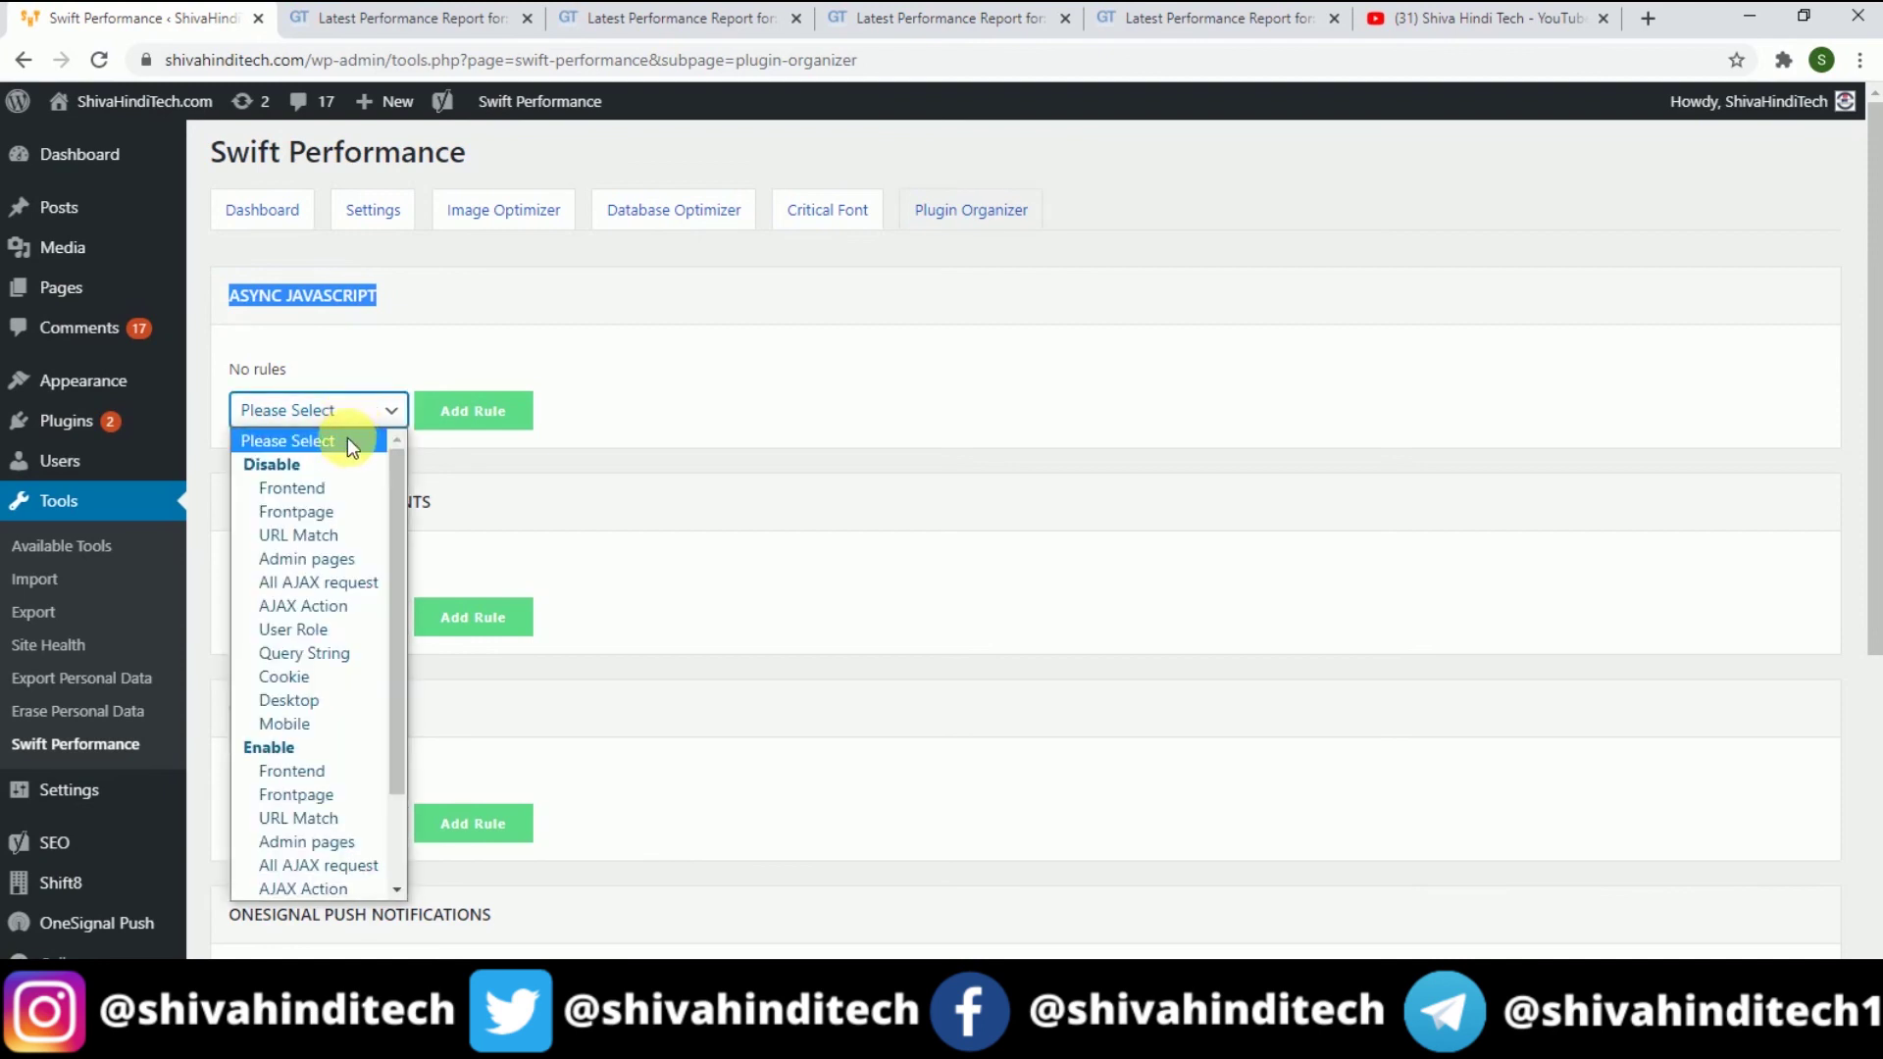
pyautogui.scroll(-3, 330, 745)
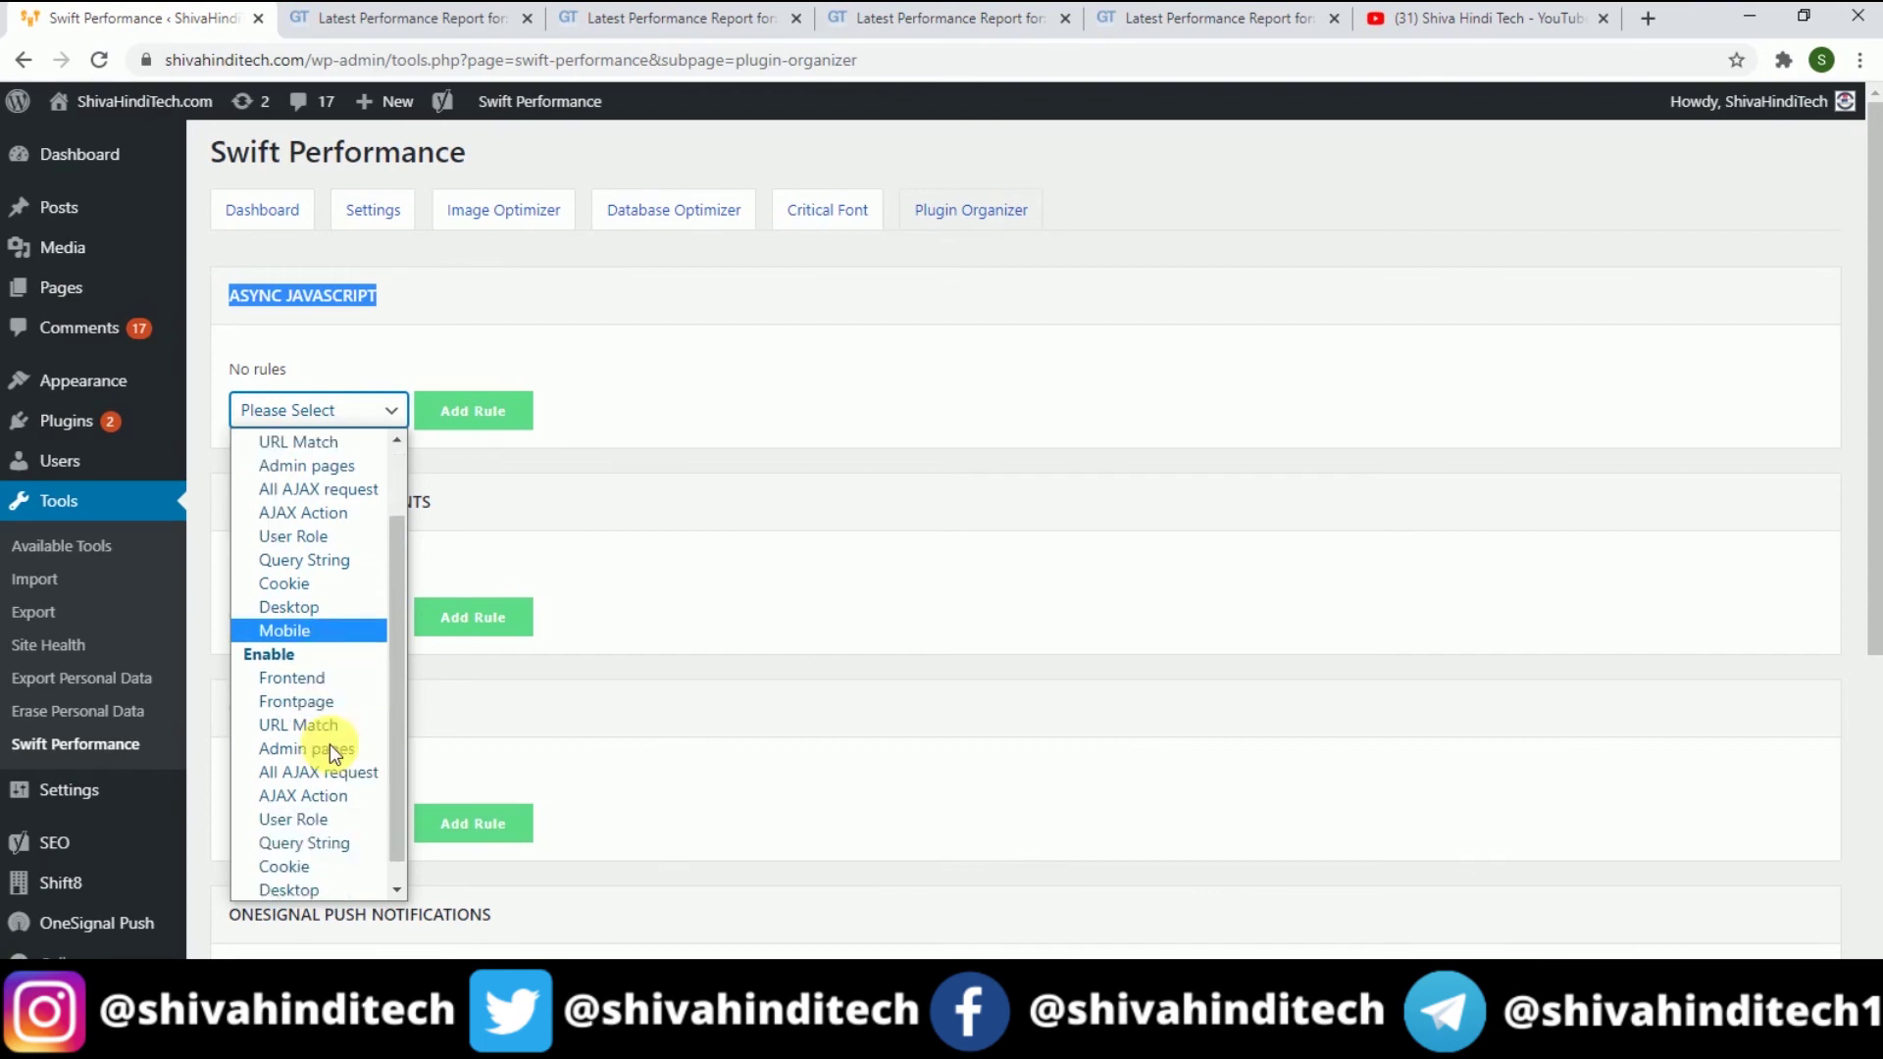
pyautogui.click(793, 546)
pyautogui.scroll(-5, 793, 545)
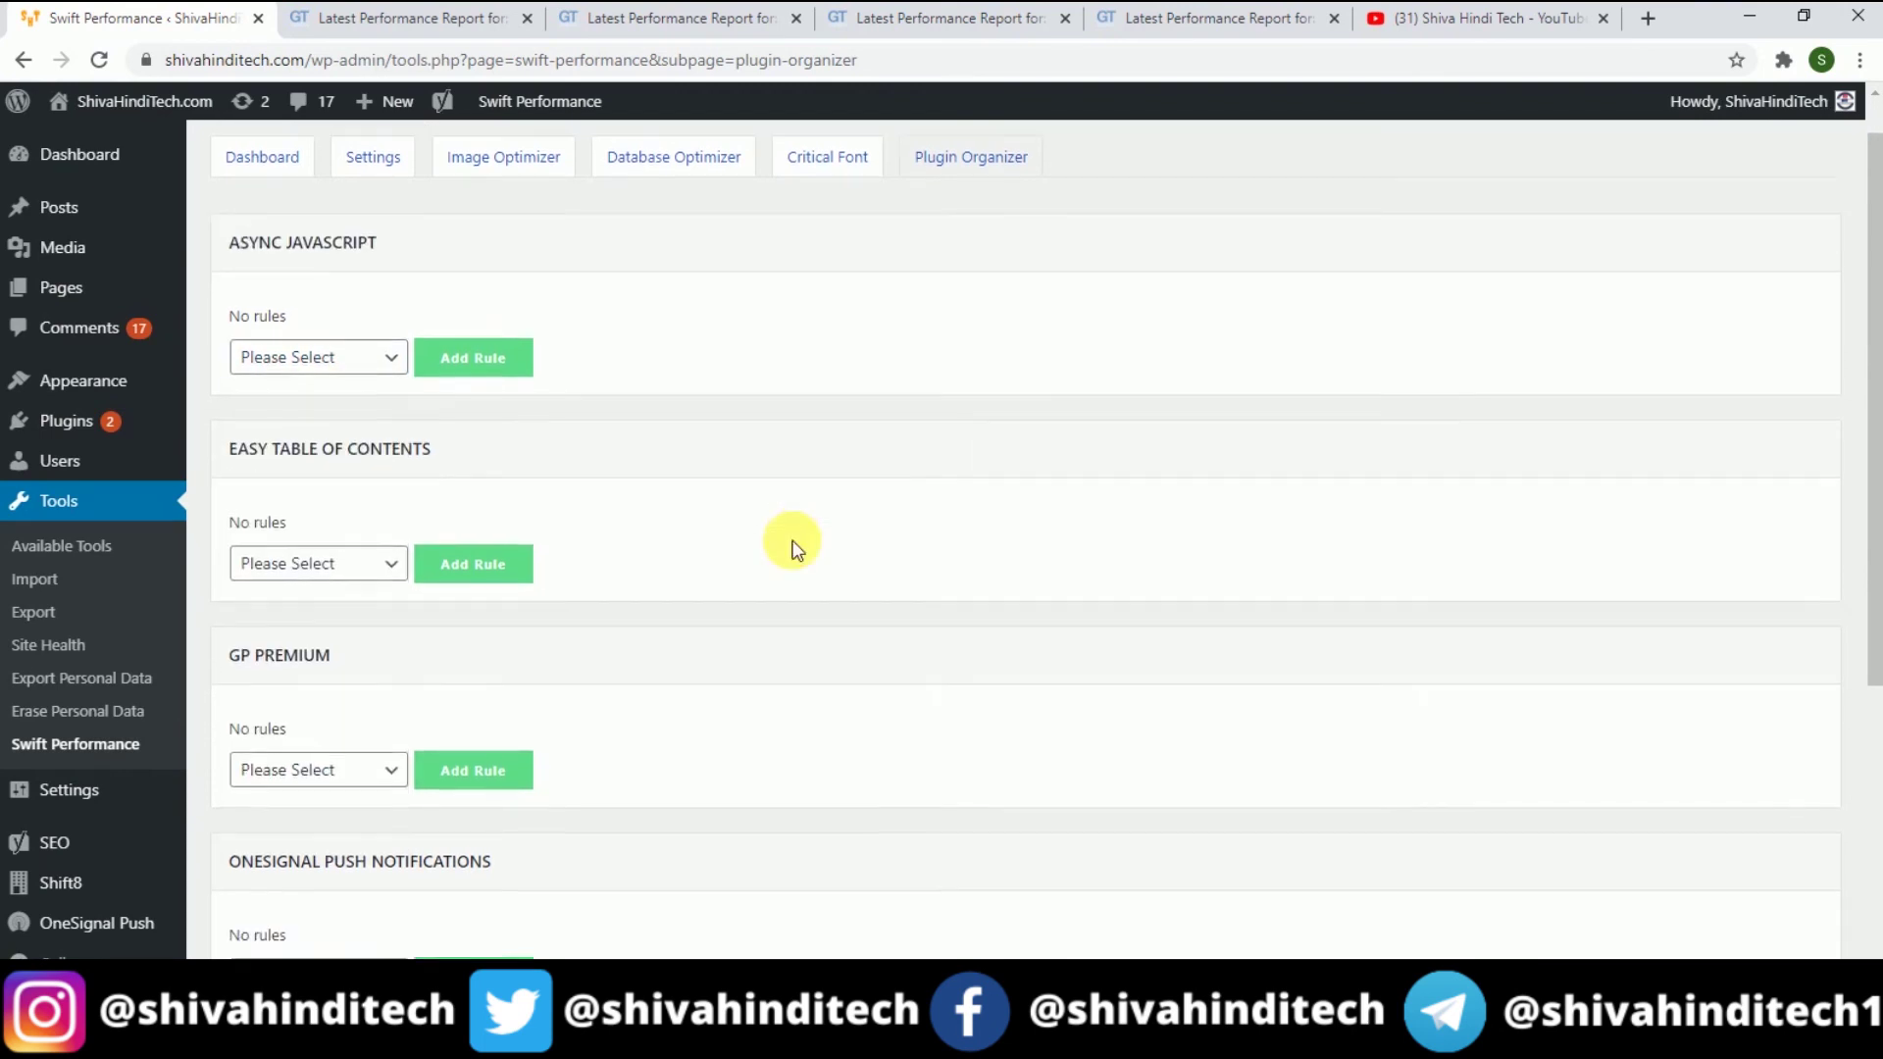
pyautogui.scroll(5, 793, 546)
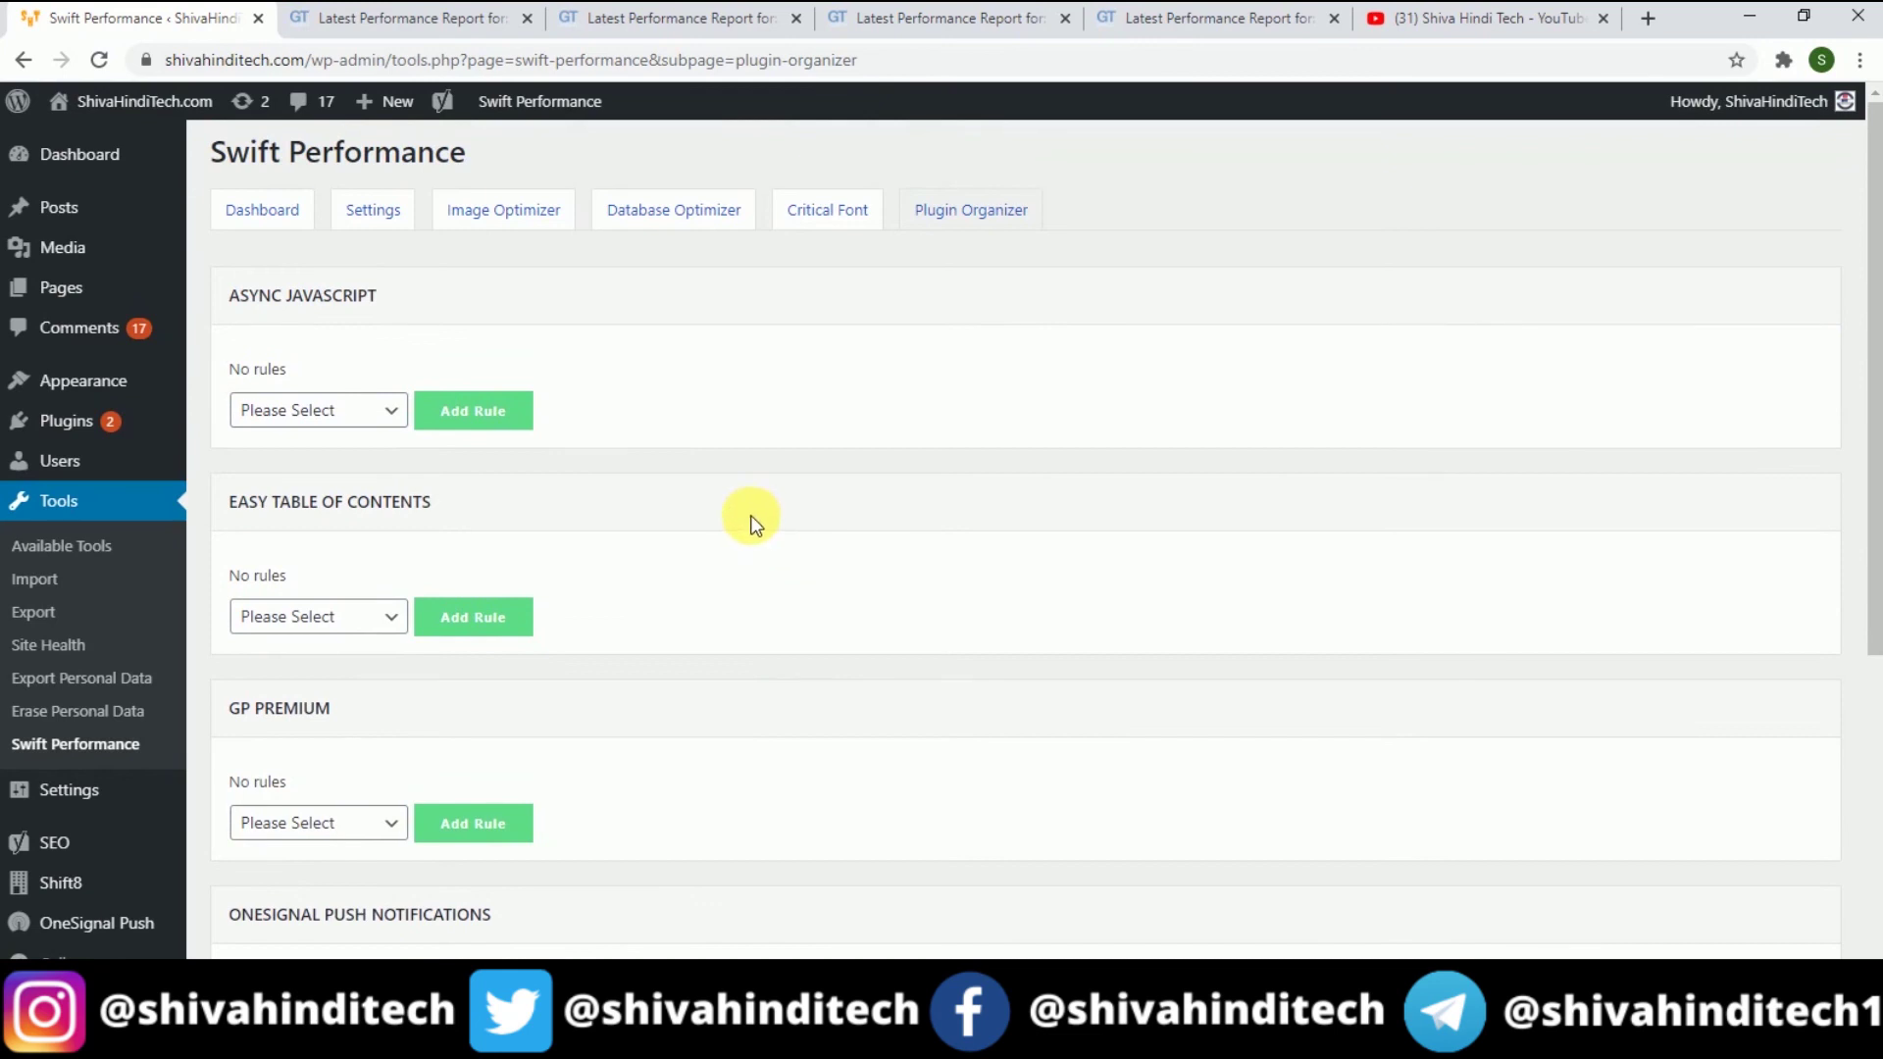
pyautogui.click(526, 209)
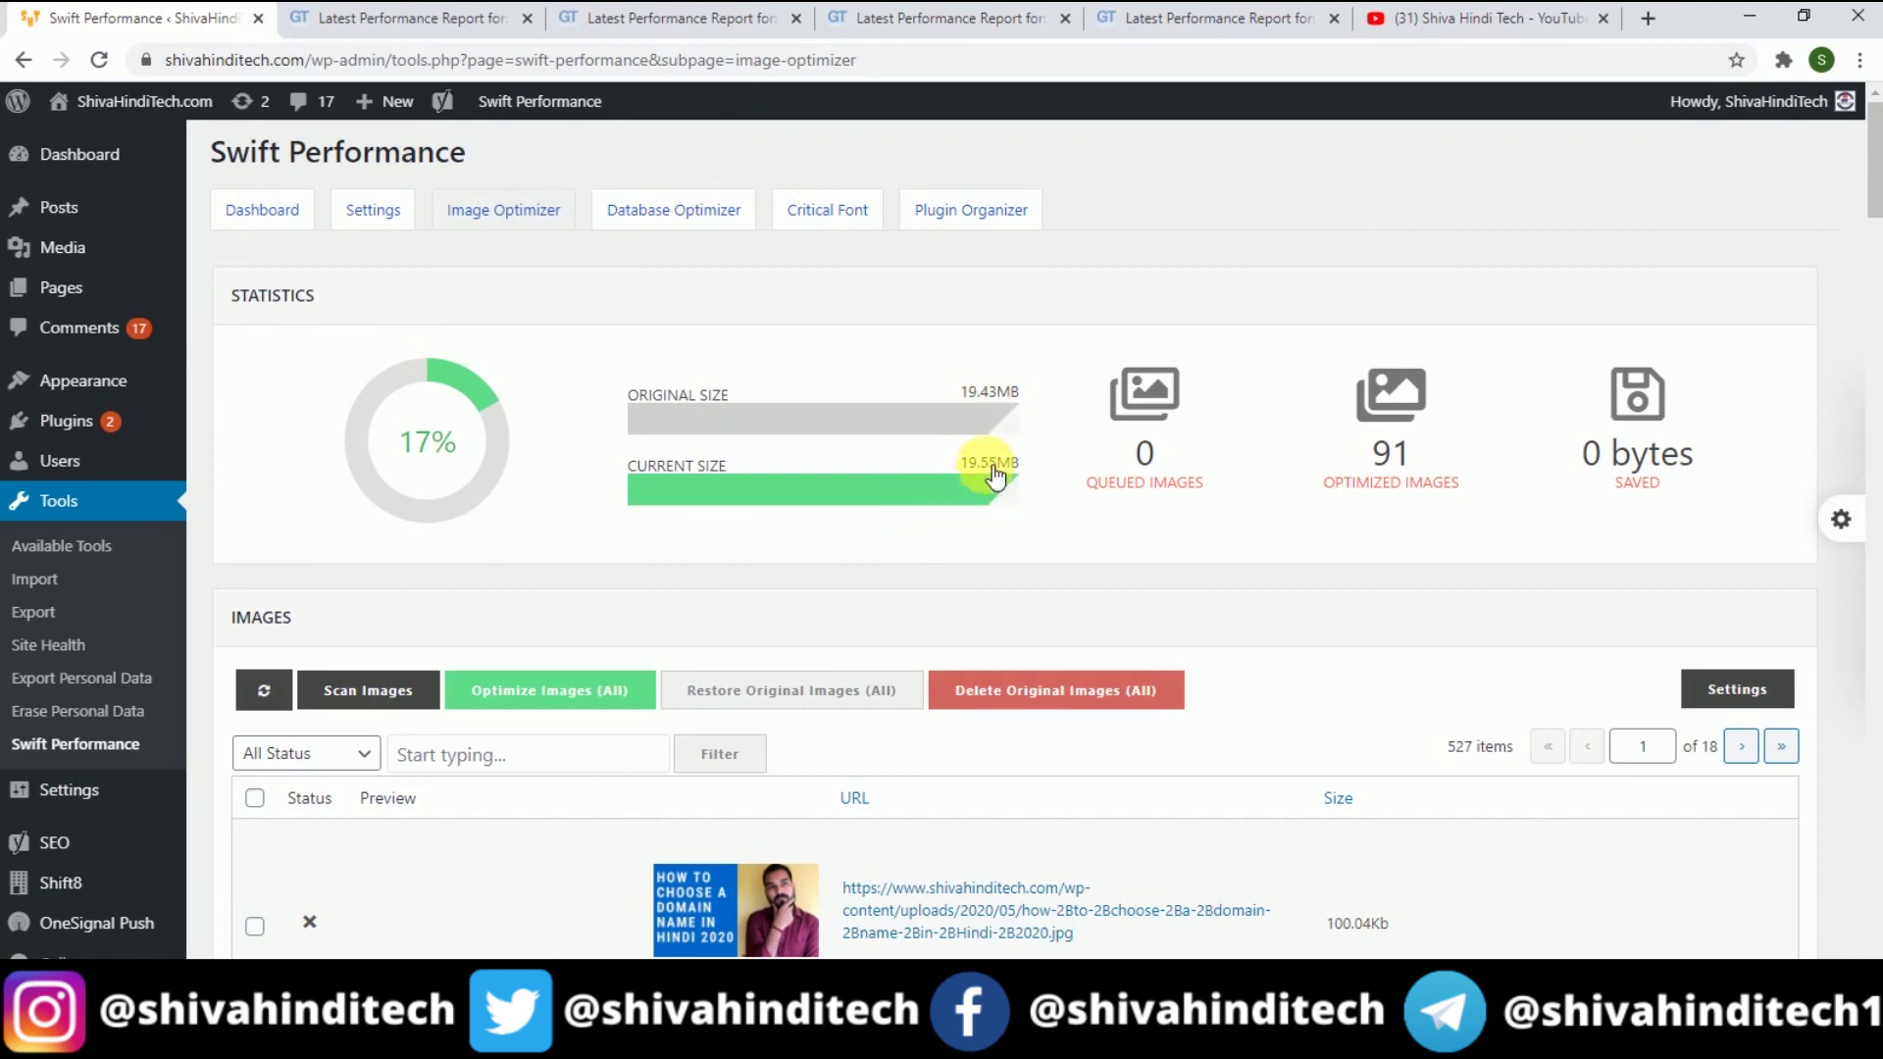
# Queue all 527 site images for optimization with Optimize Images (All).
pyautogui.scroll(-1, 1091, 461)
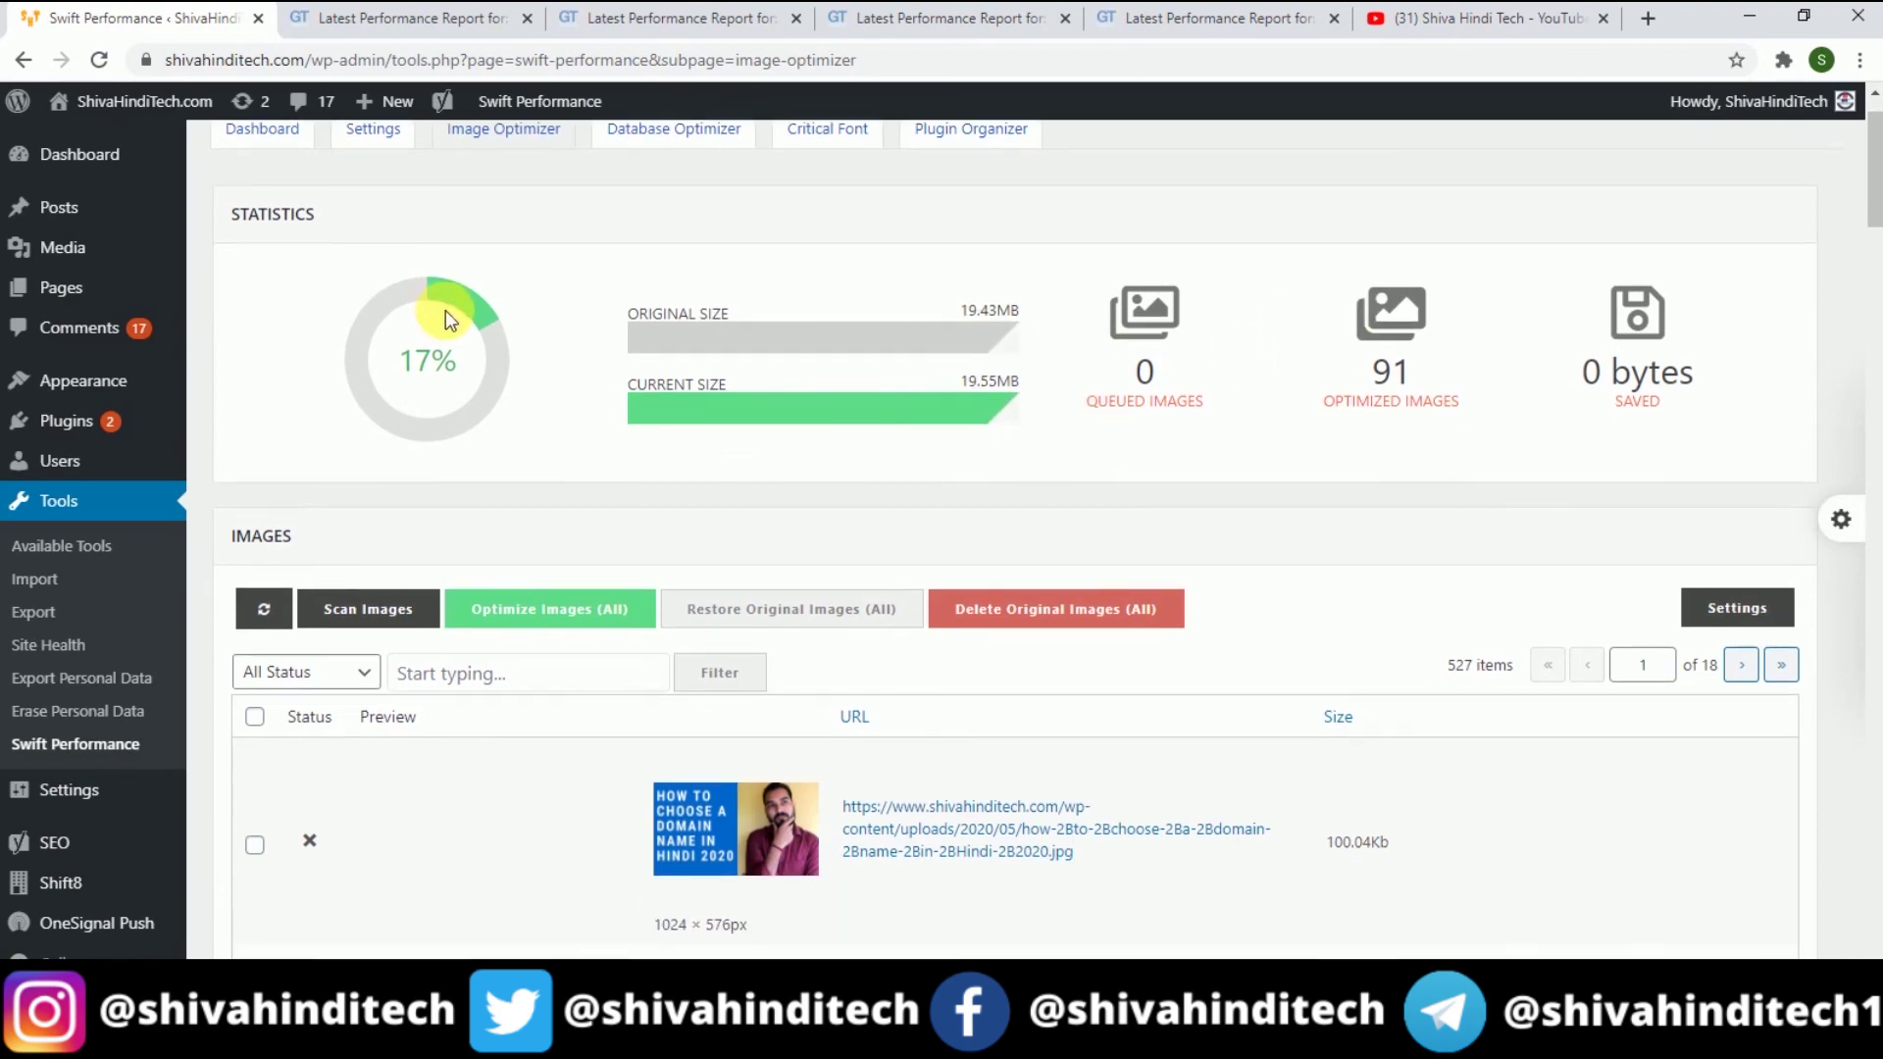
pyautogui.click(528, 600)
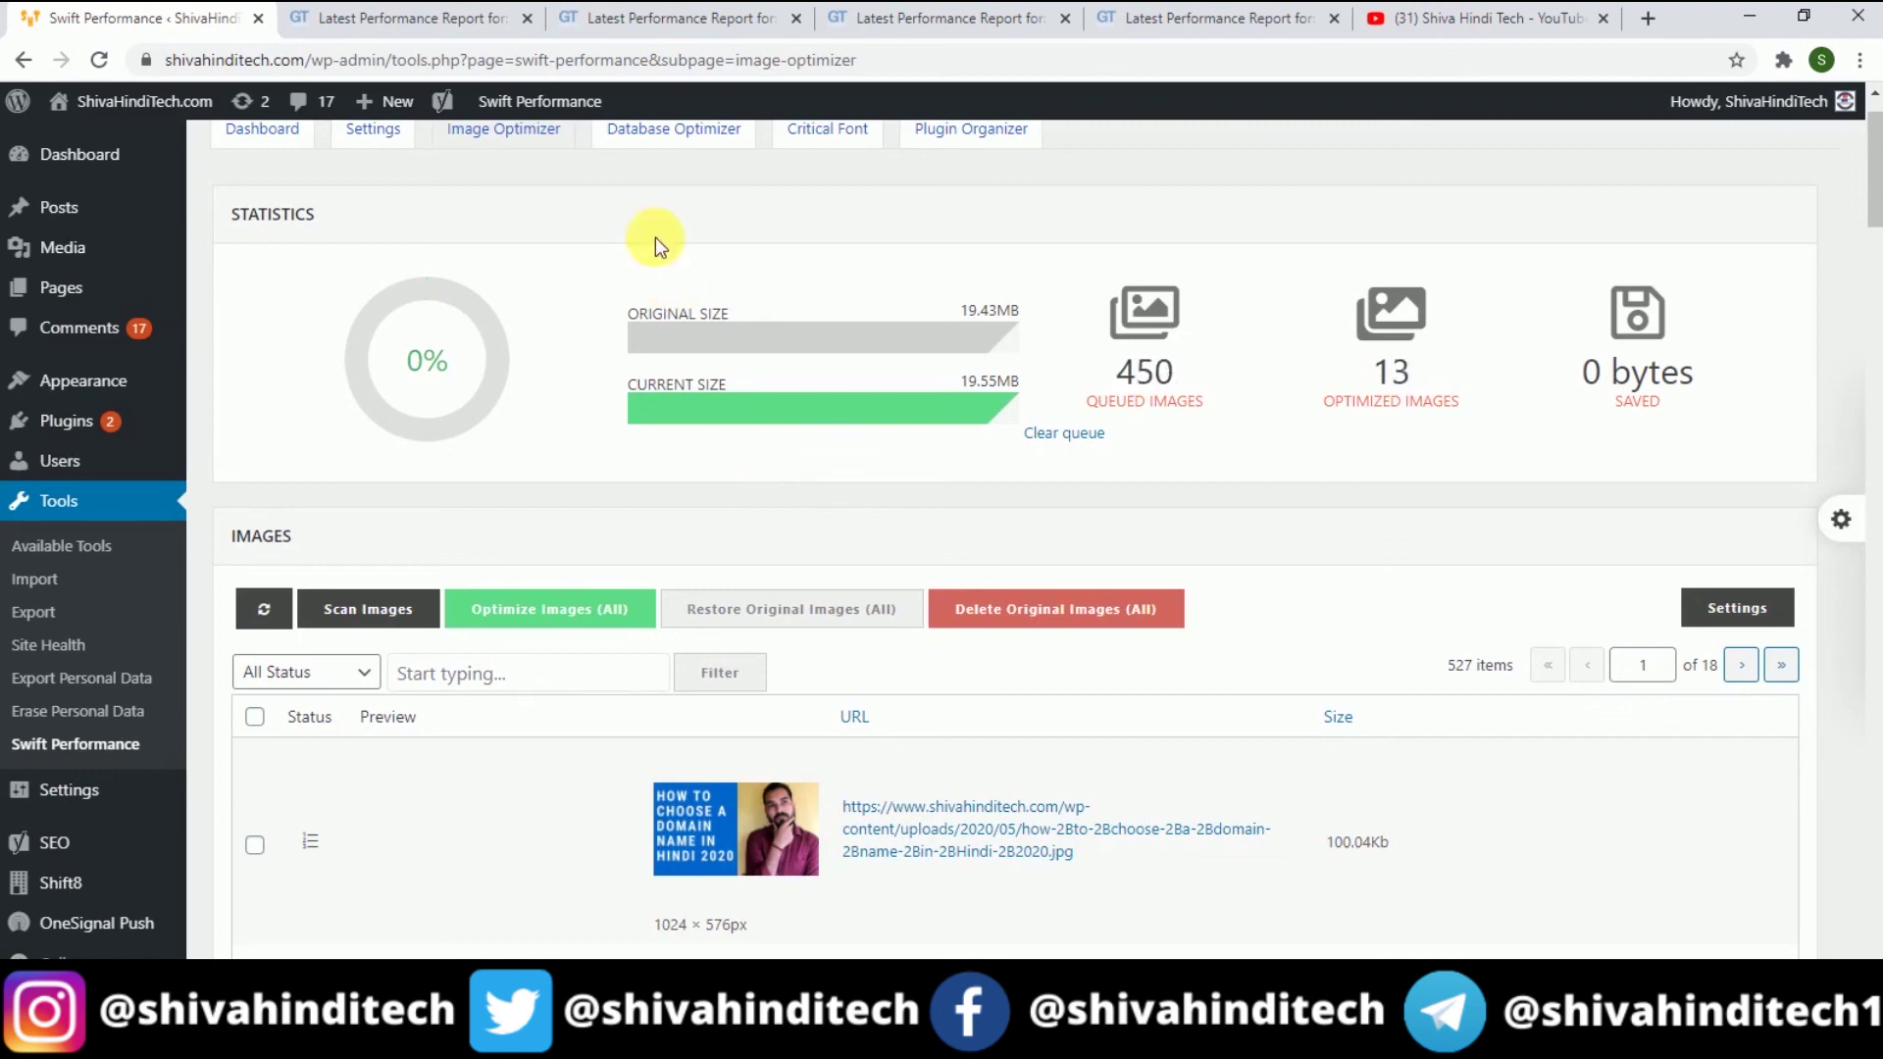
# Clear all Swift Performance cache from the admin bar and return to the earlier GTmetrix report.
pyautogui.scroll(1, 697, 274)
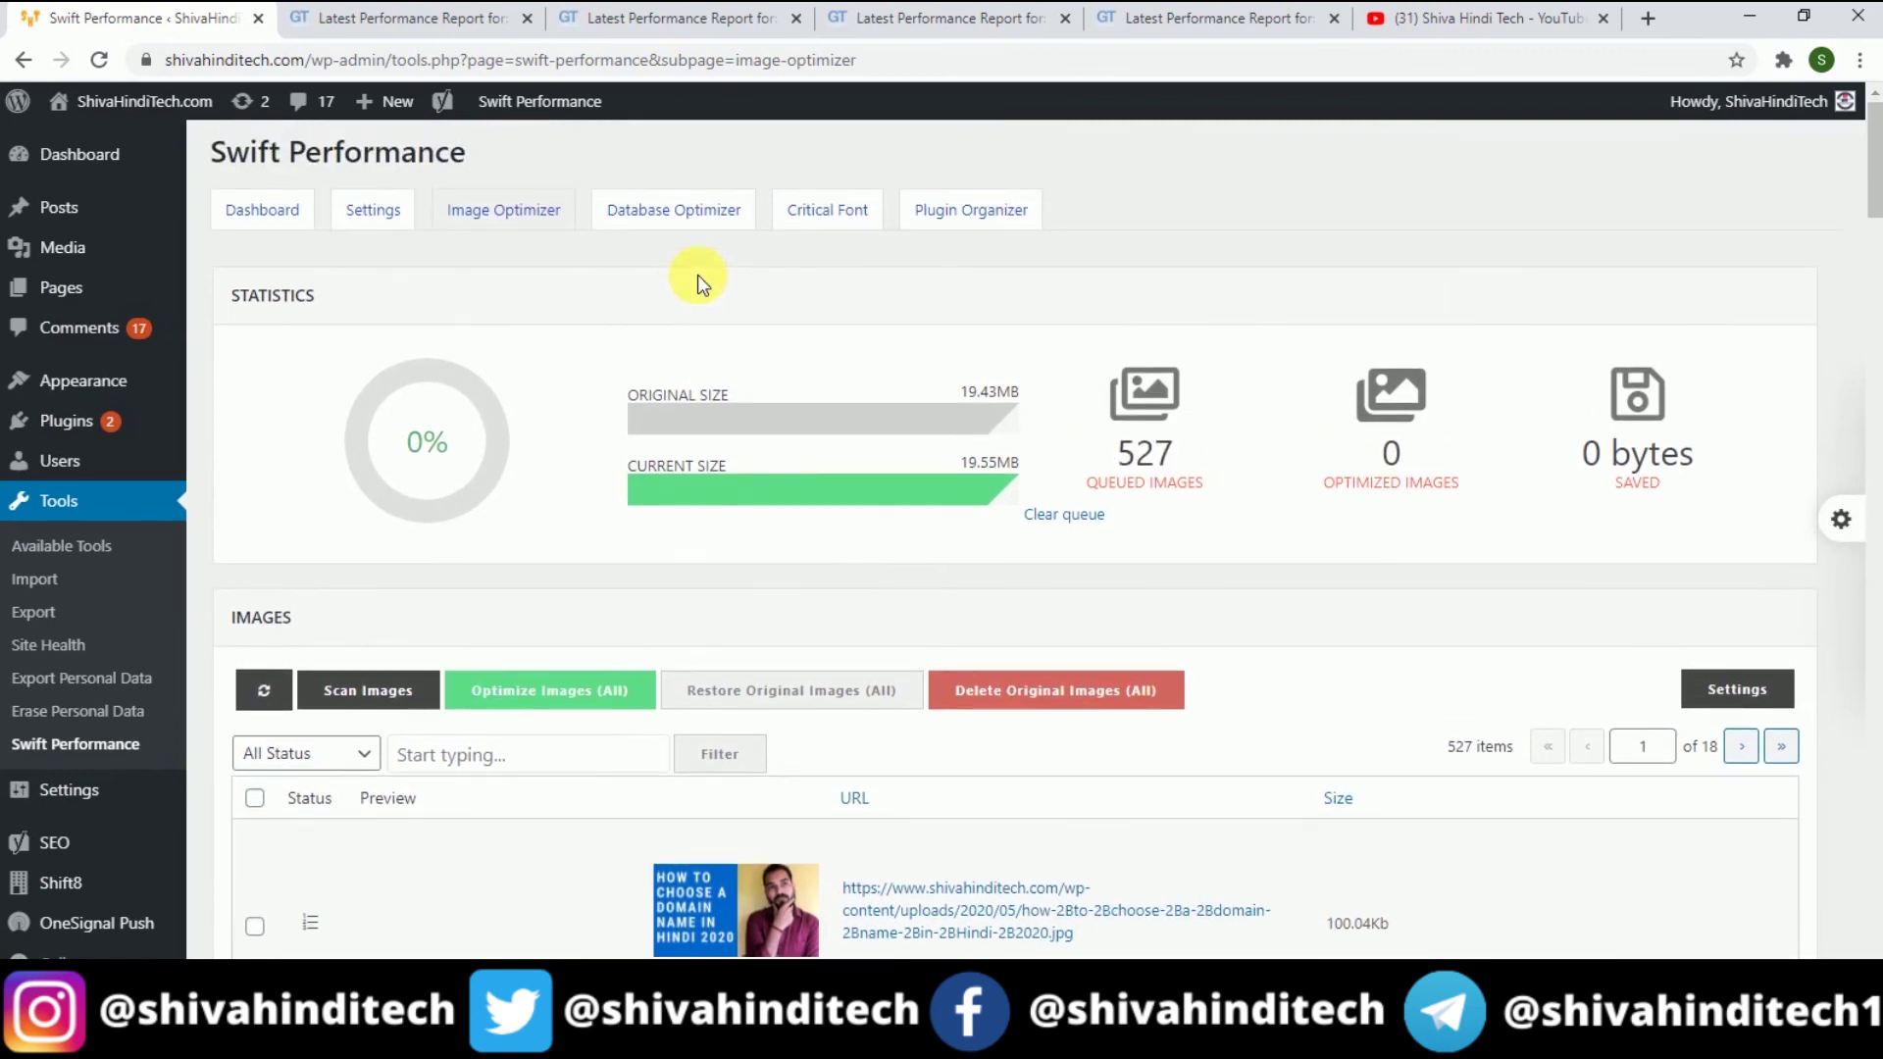
pyautogui.moveTo(540, 101)
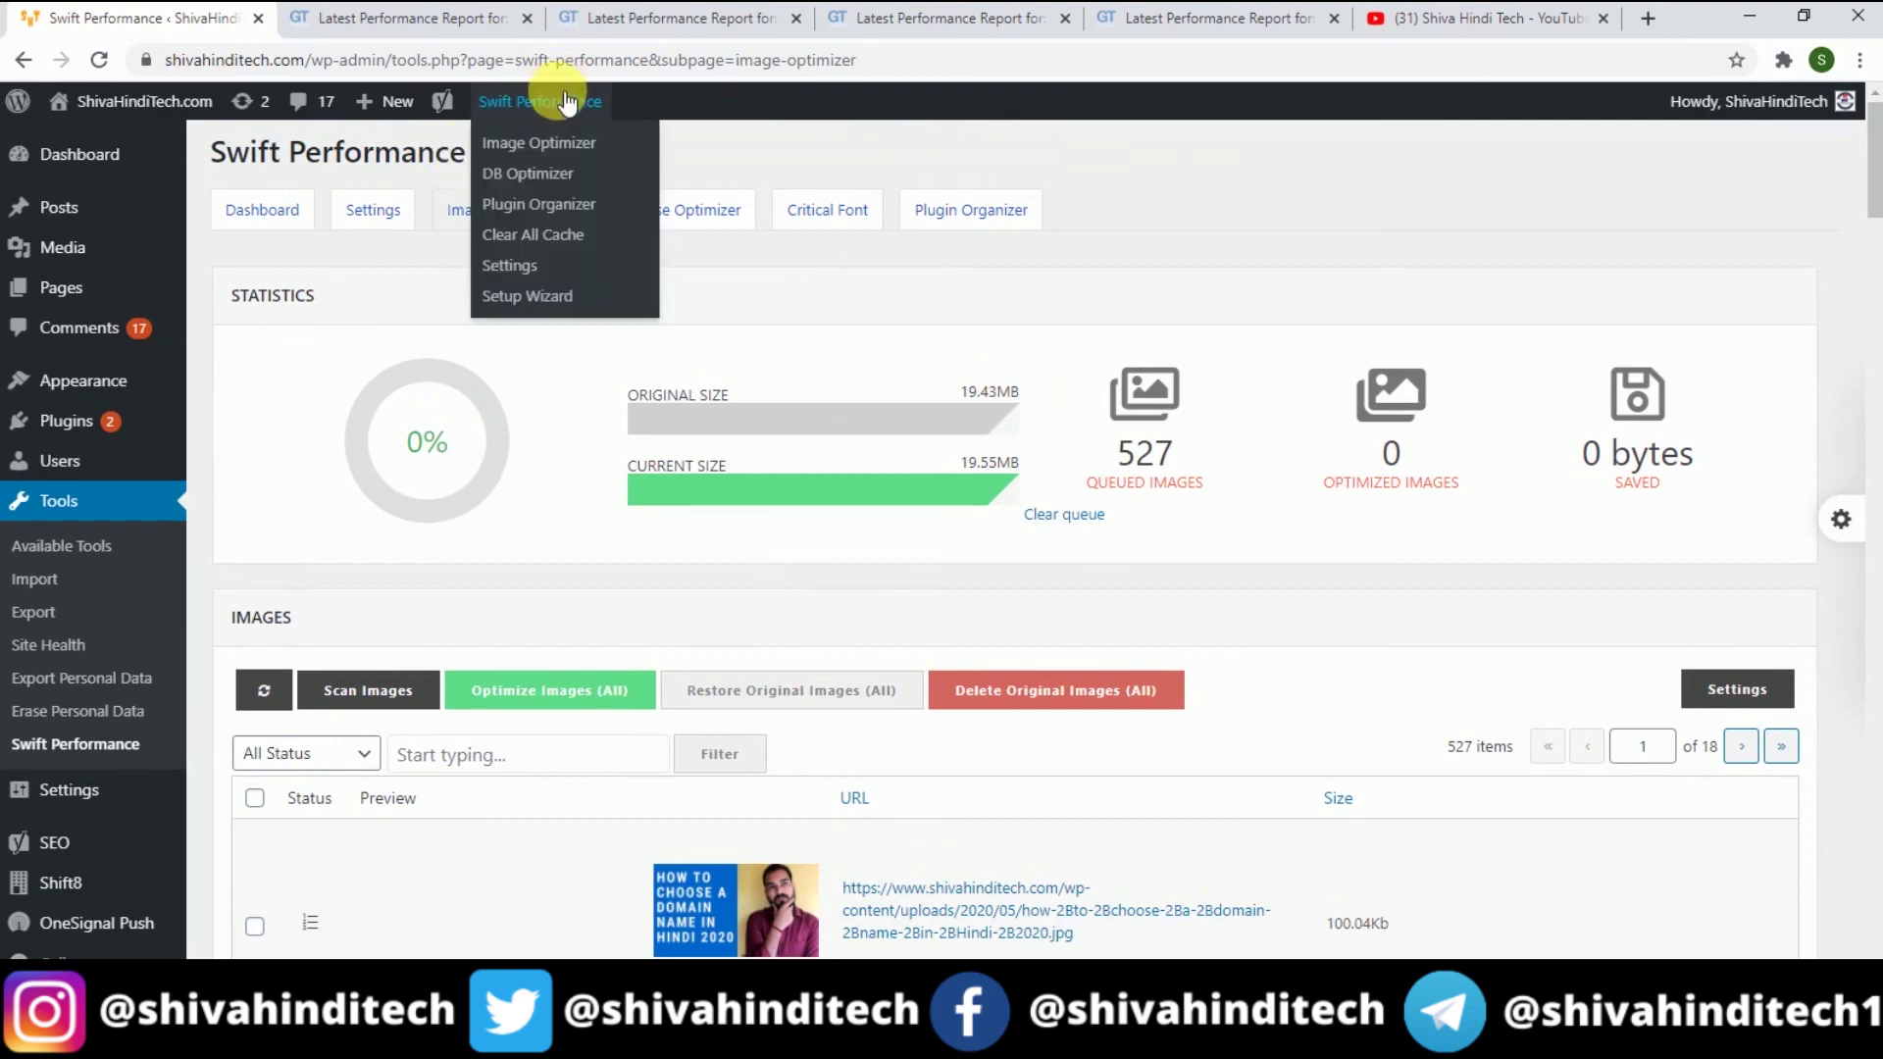
pyautogui.click(560, 238)
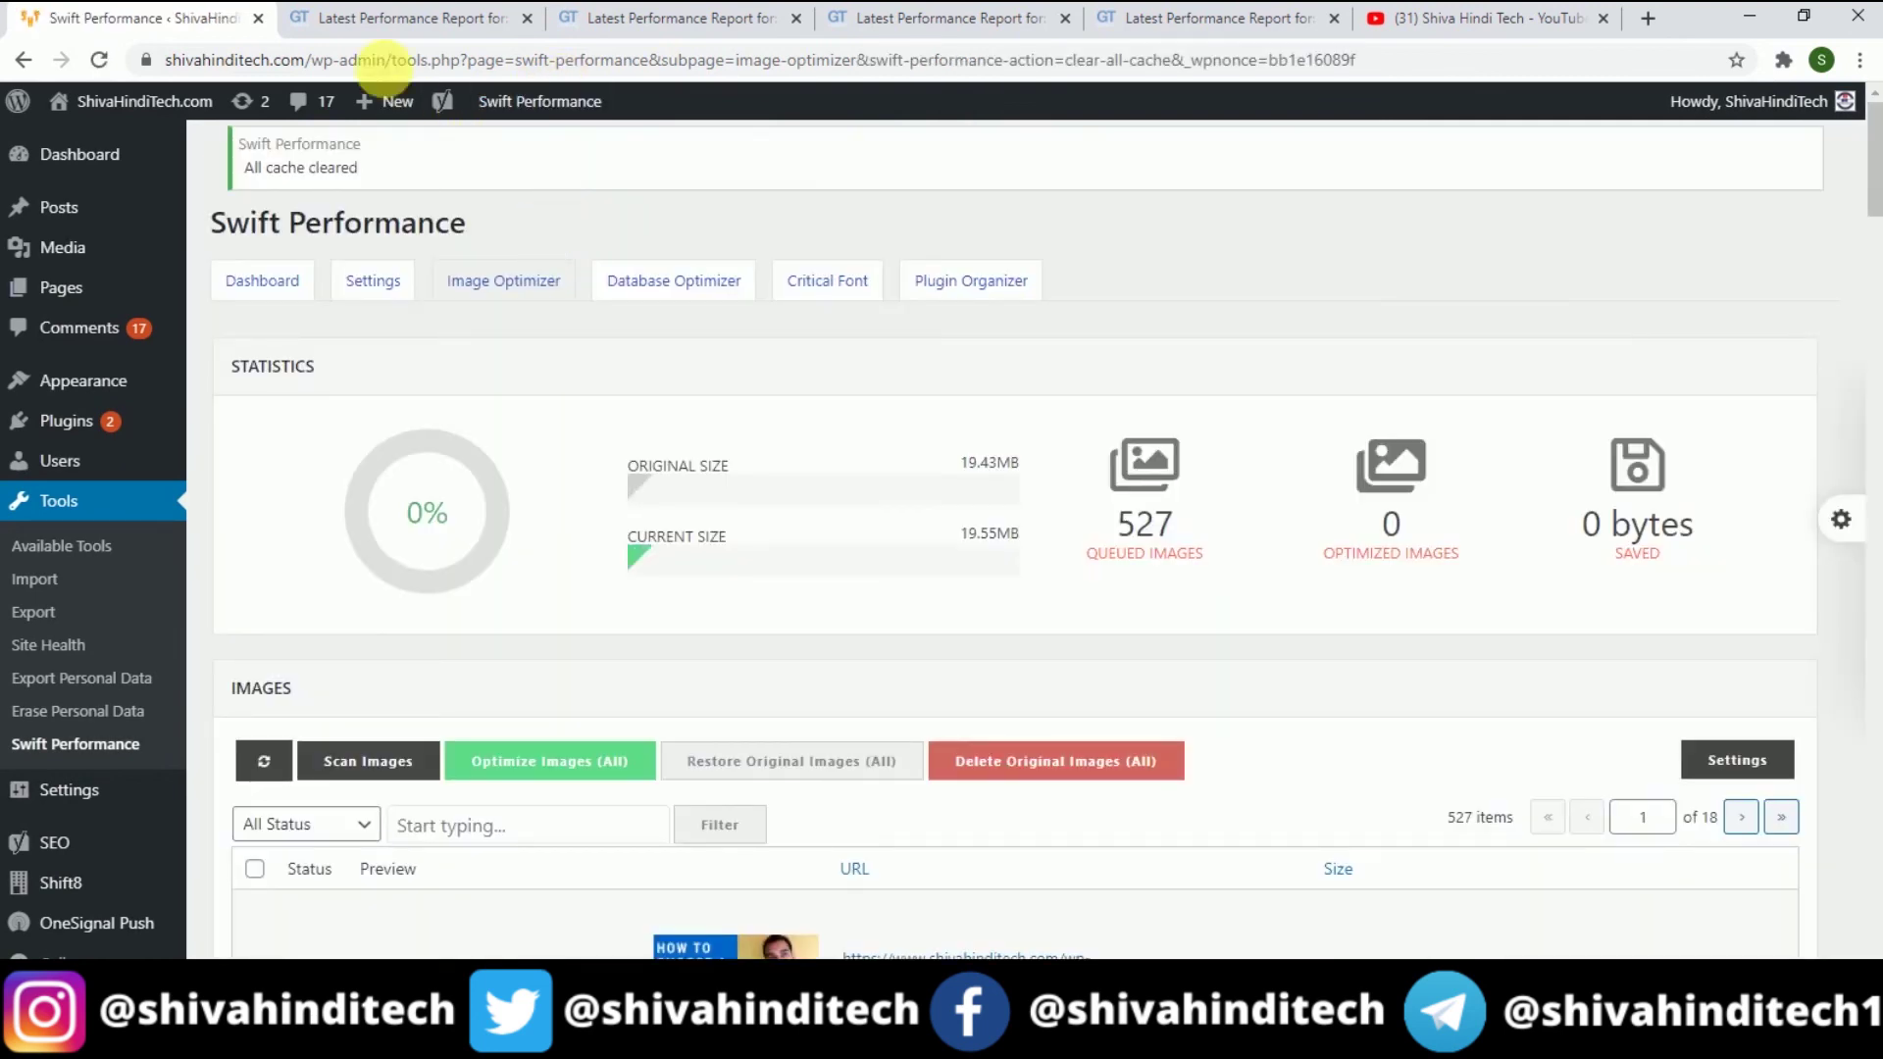
pyautogui.click(363, 20)
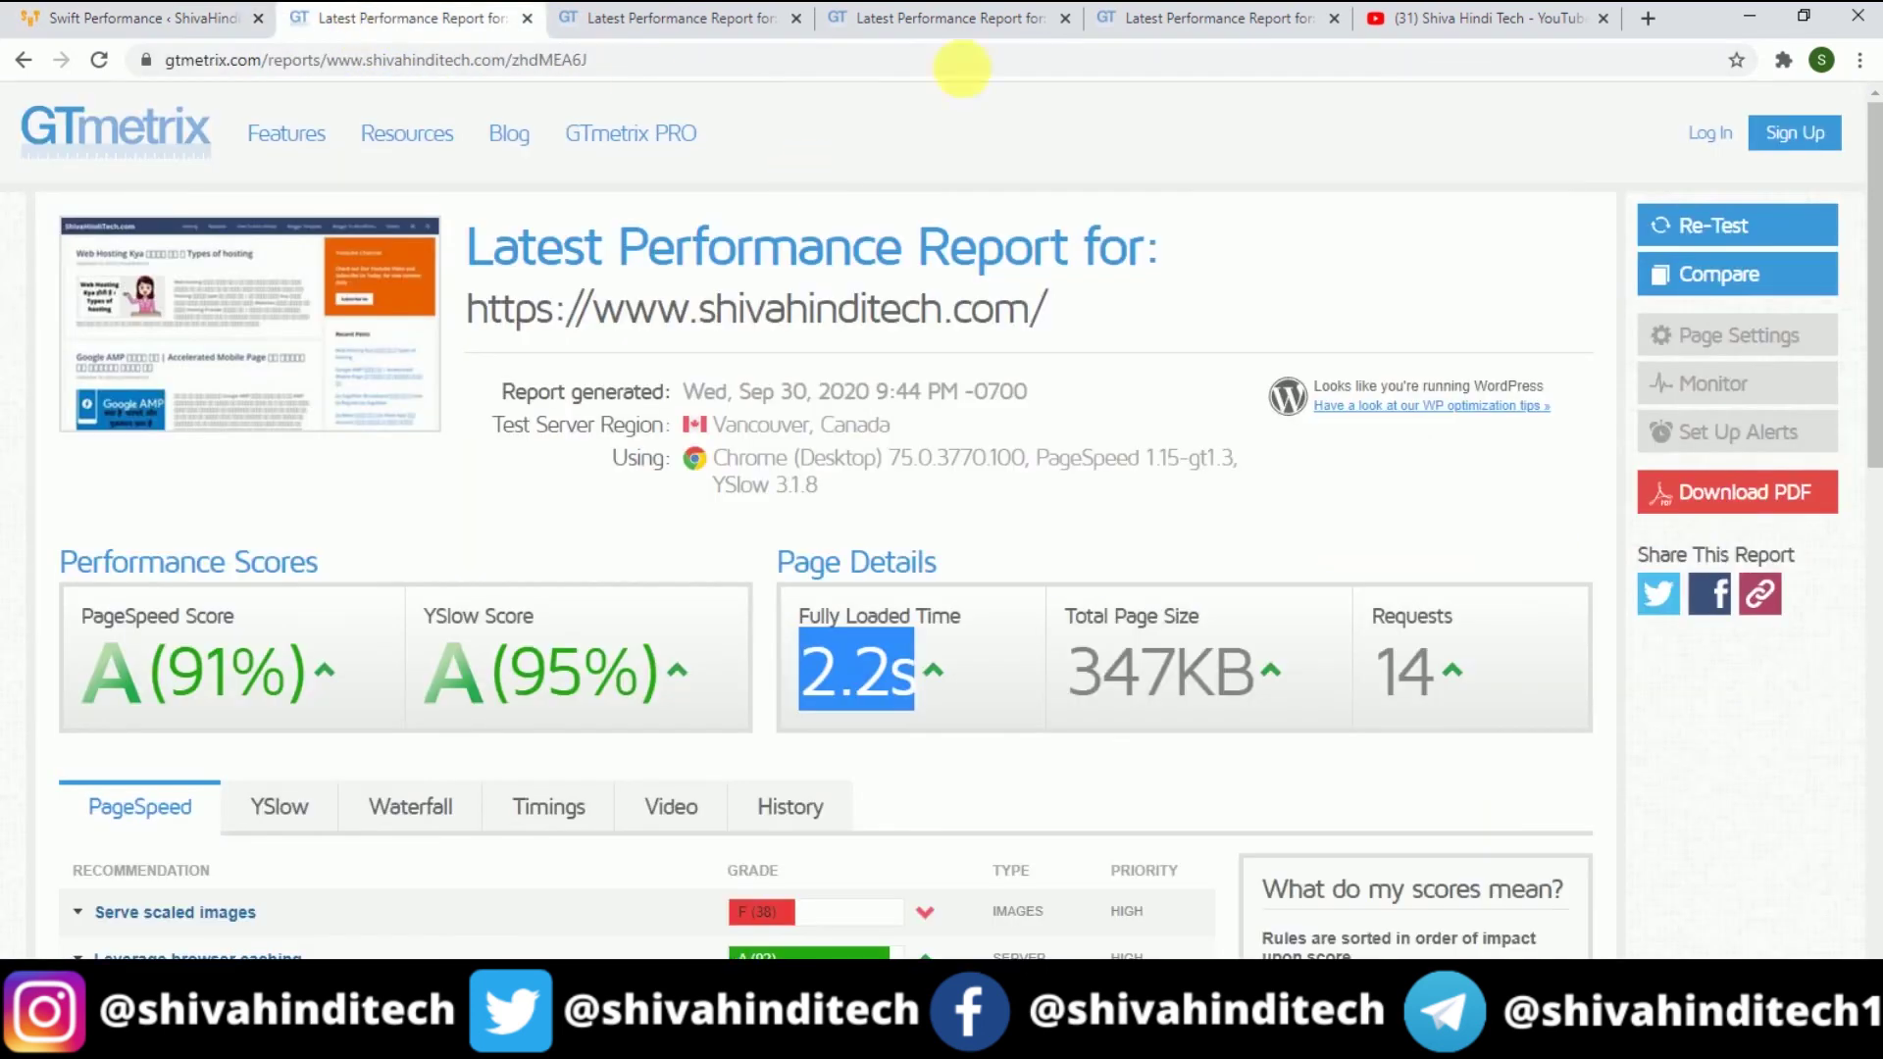
# Re-test the site in GTmetrix and note the new 1.6 s fully loaded time.
pyautogui.click(1180, 14)
pyautogui.click(1723, 148)
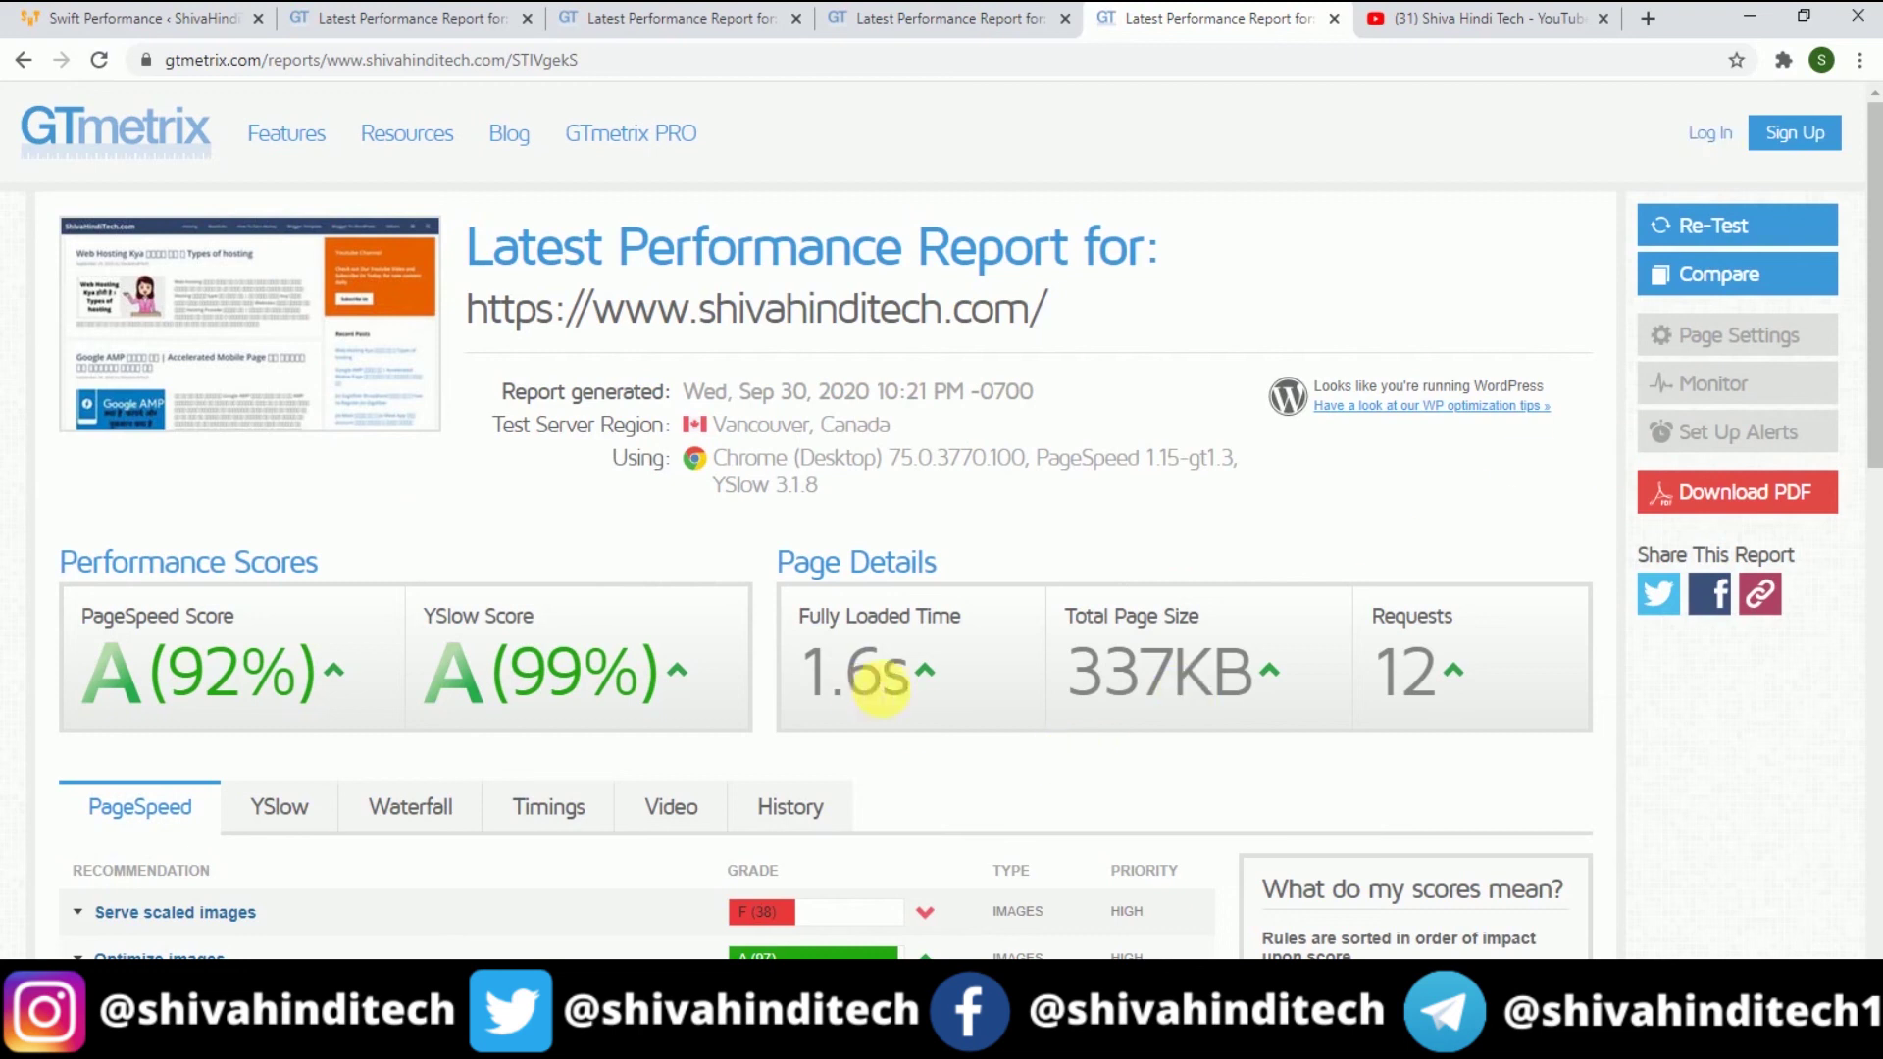
pyautogui.moveTo(911, 676); pyautogui.dragTo(798, 675)
pyautogui.scroll(-2, 1285, 655)
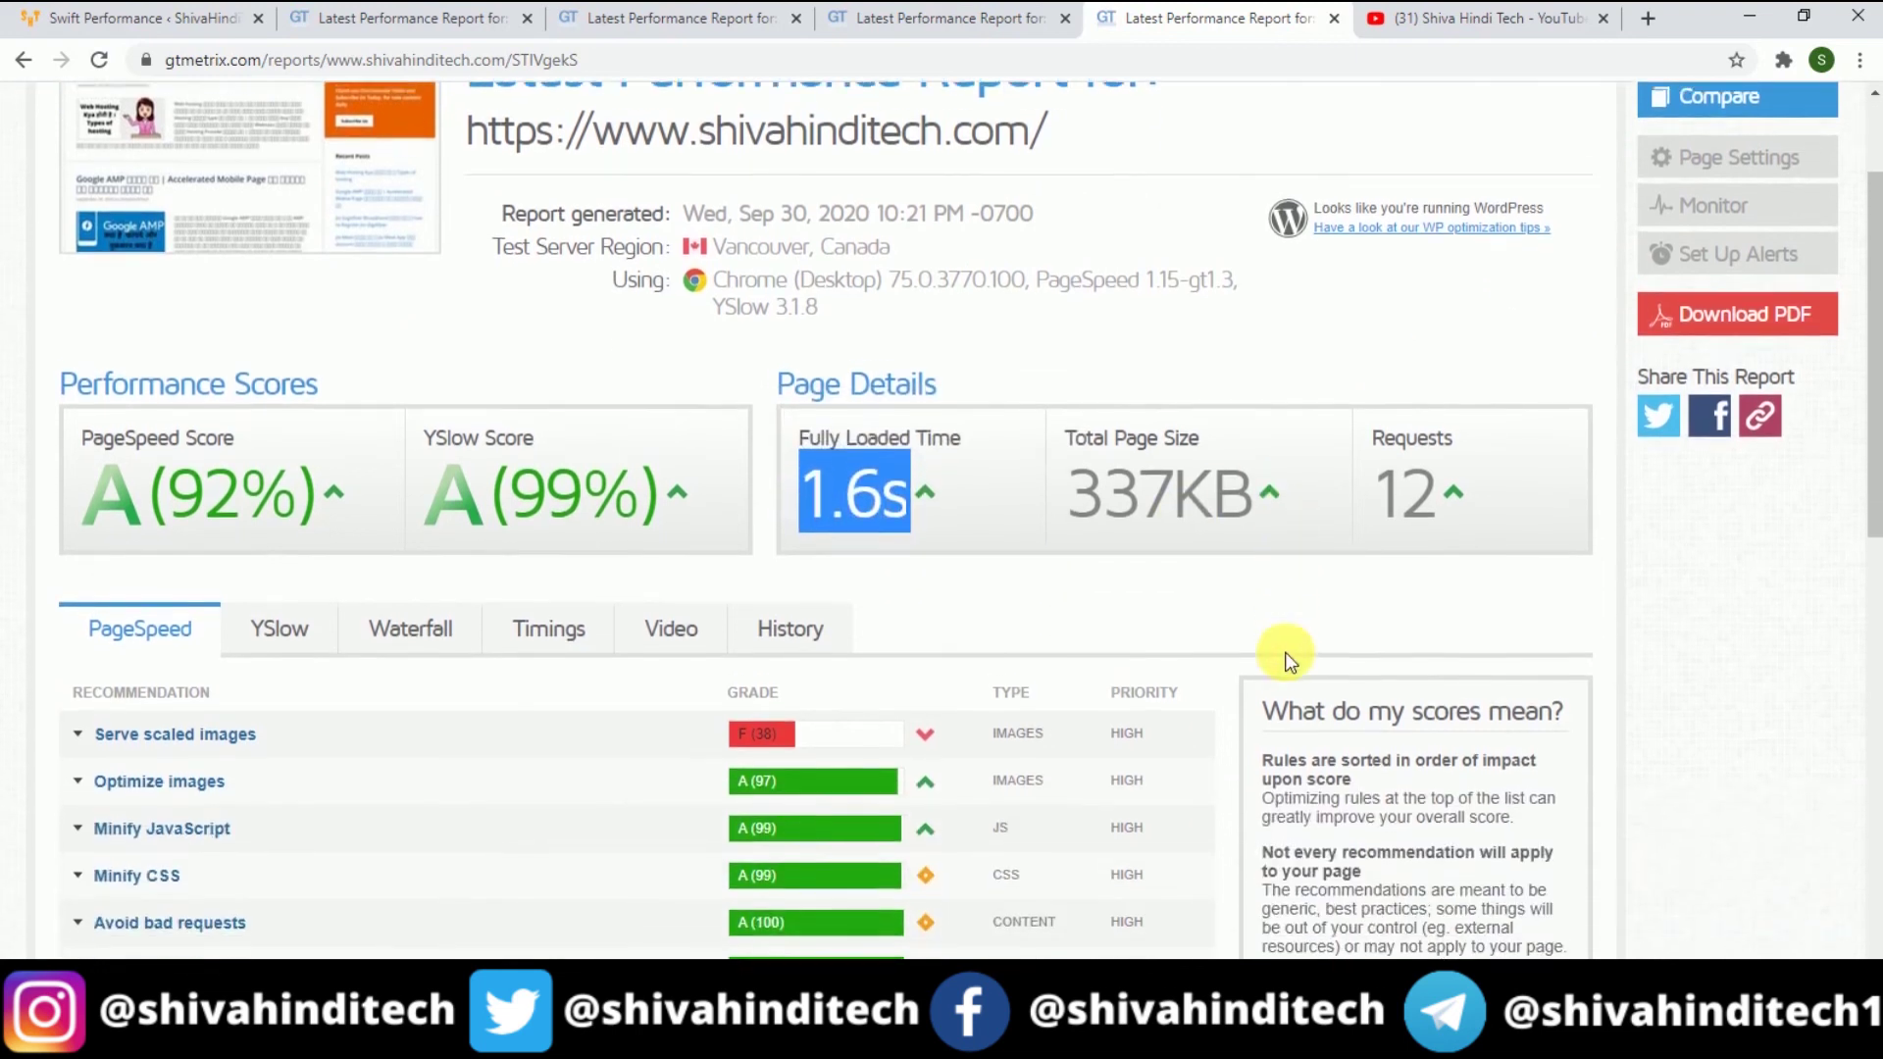
# Review the Serve scaled images details, comparing the 768x370 original against its scaled size, then collapse them.
pyautogui.click(965, 731)
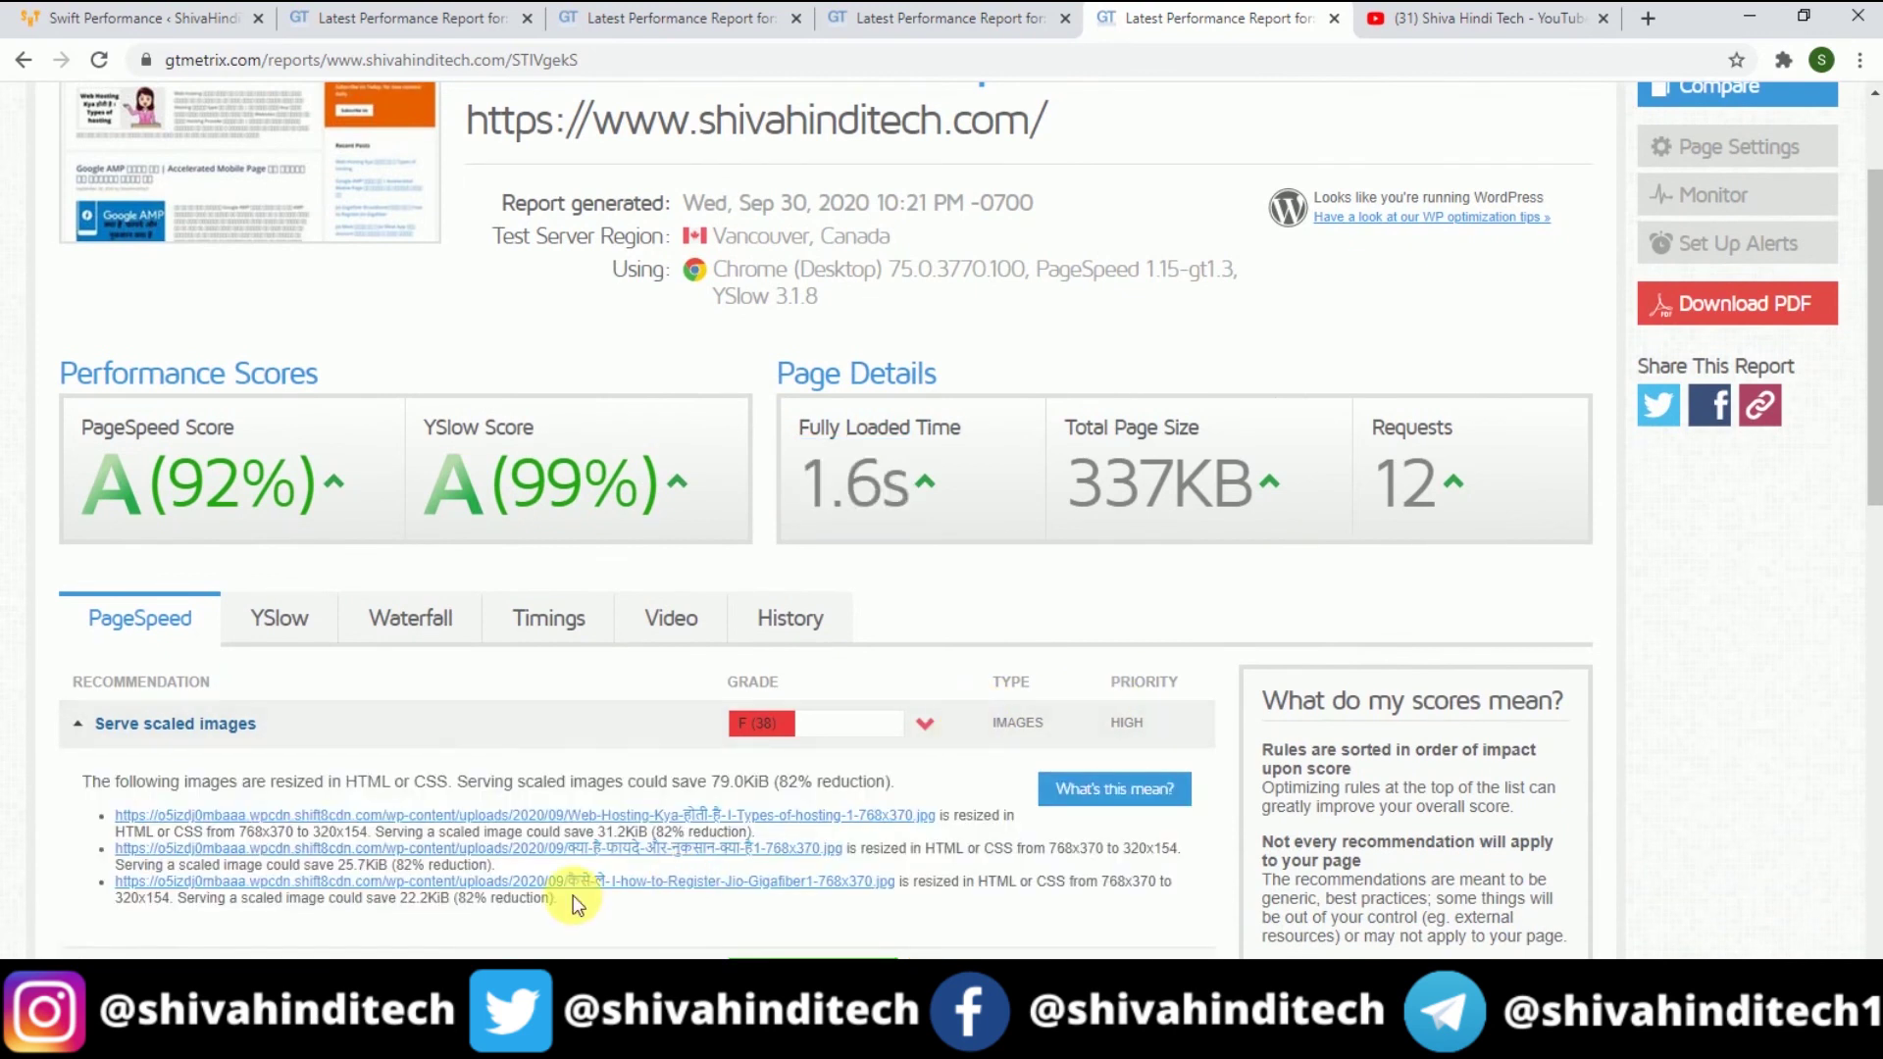
pyautogui.scroll(-1, 572, 895)
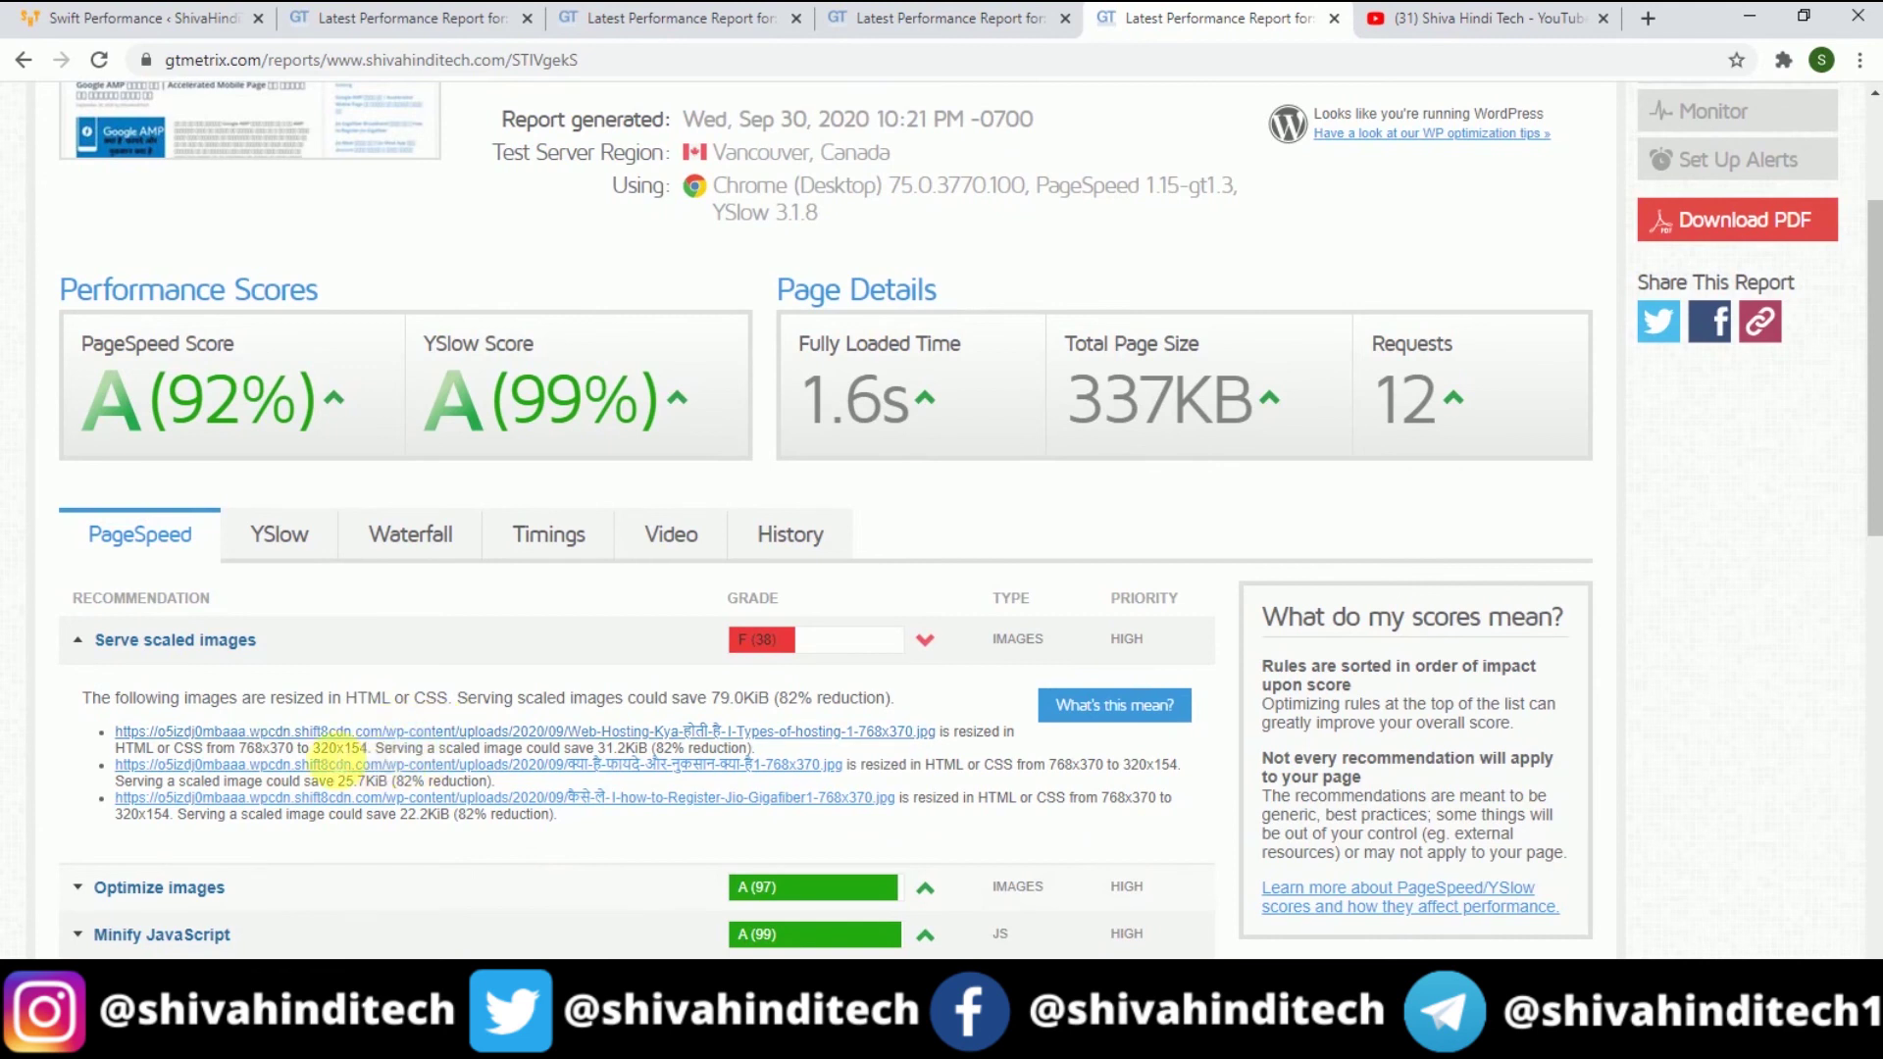
pyautogui.doubleClick(263, 748)
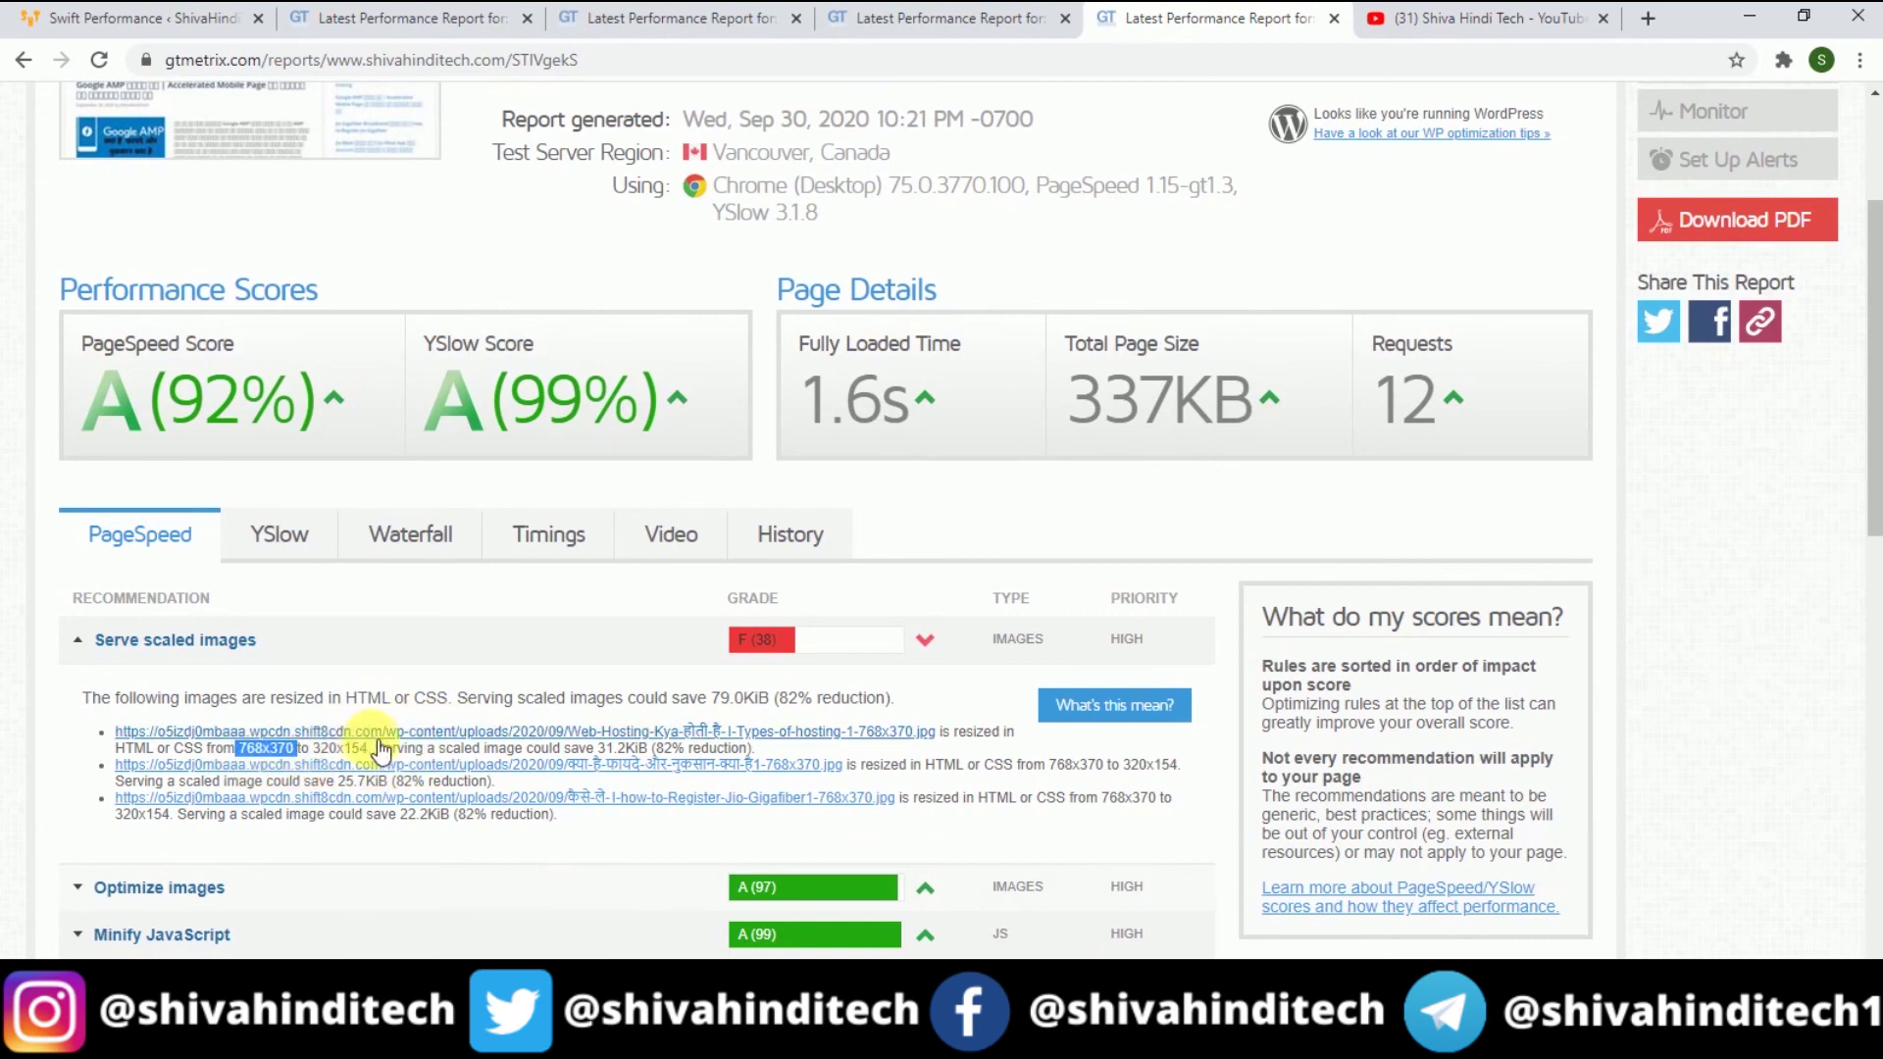
pyautogui.moveTo(378, 748); pyautogui.dragTo(324, 748)
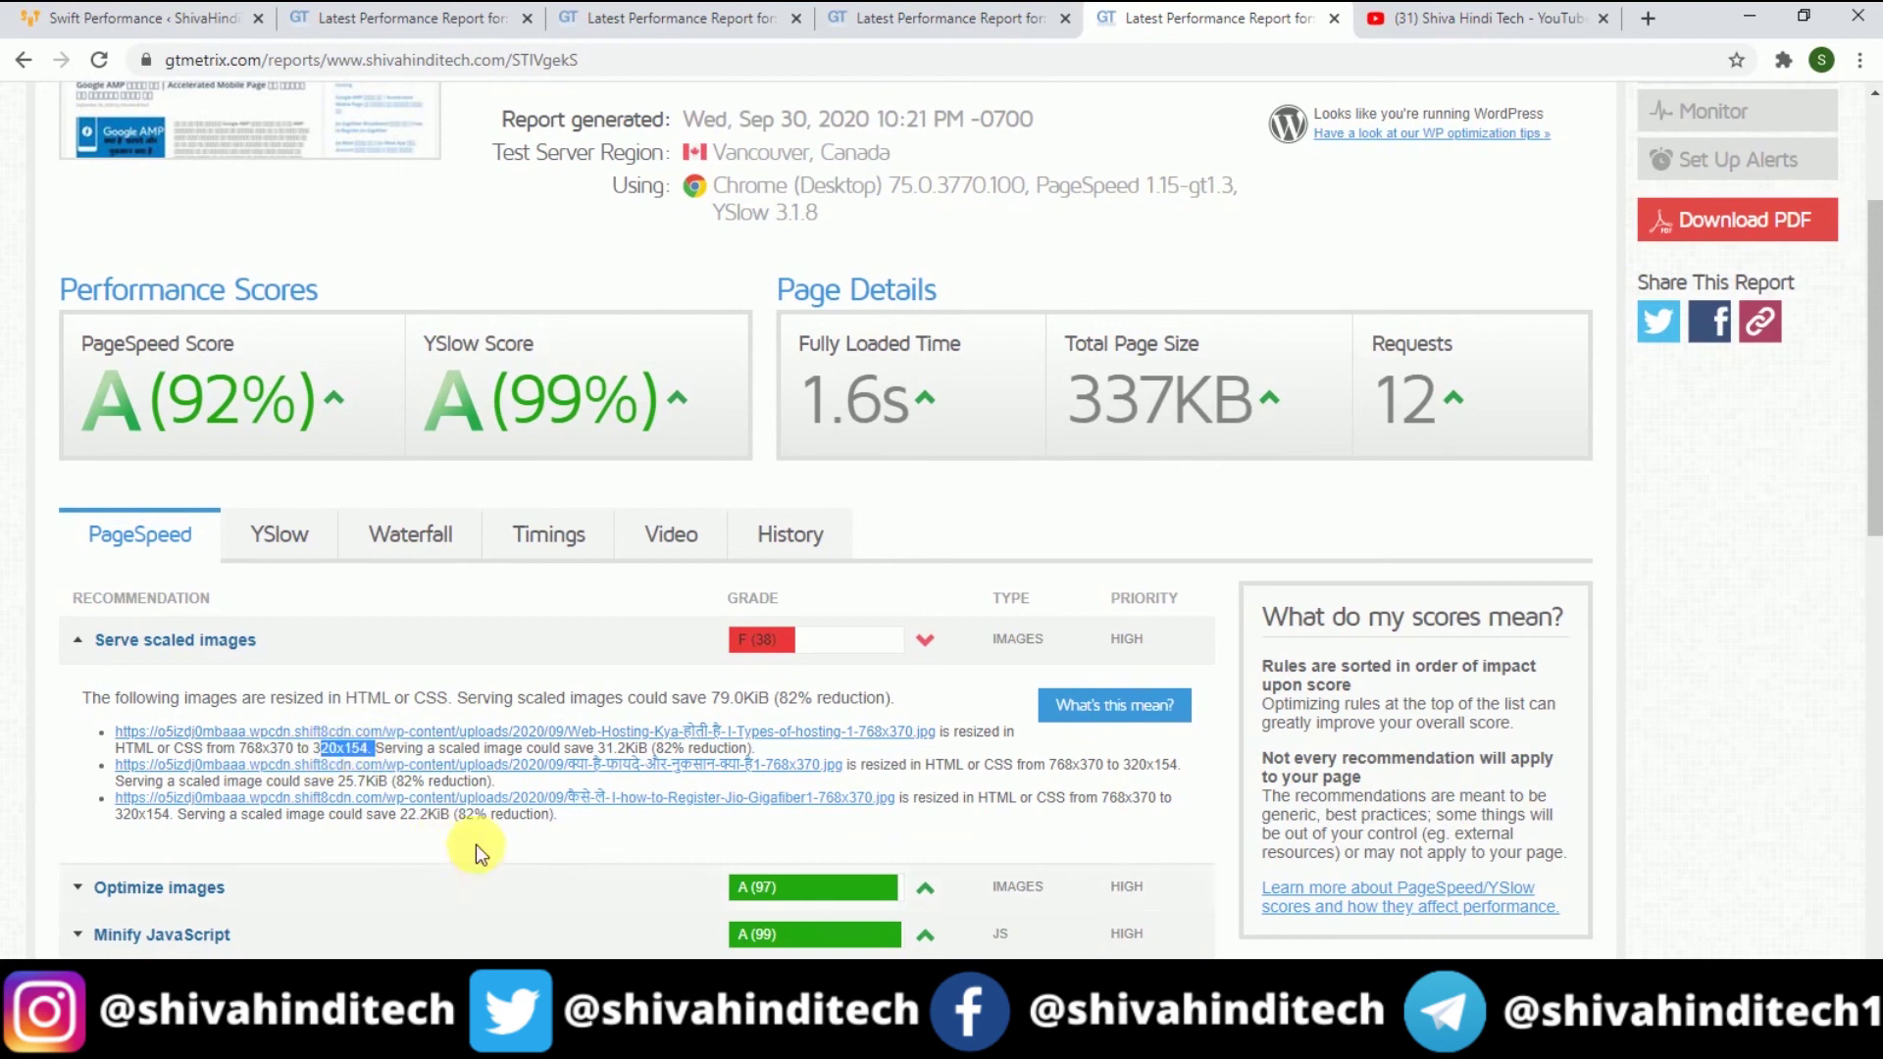
pyautogui.click(602, 653)
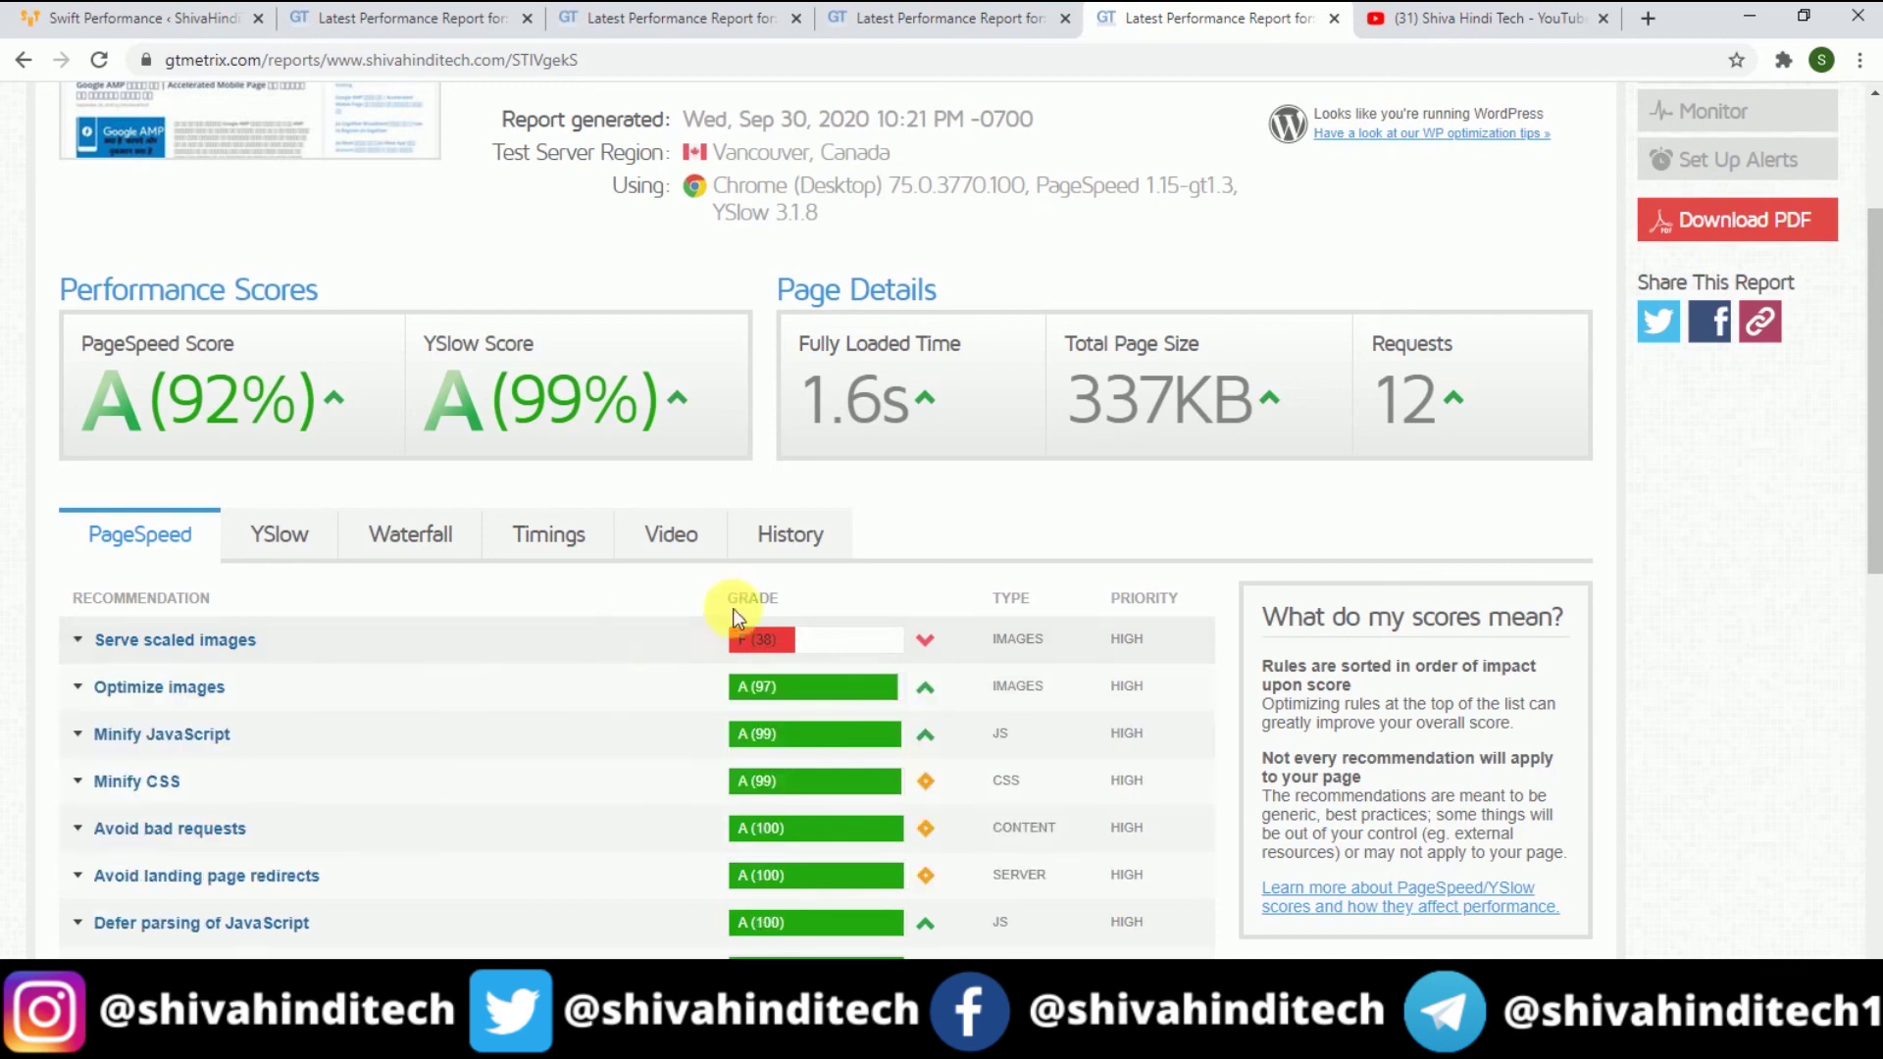
pyautogui.scroll(3, 755, 520)
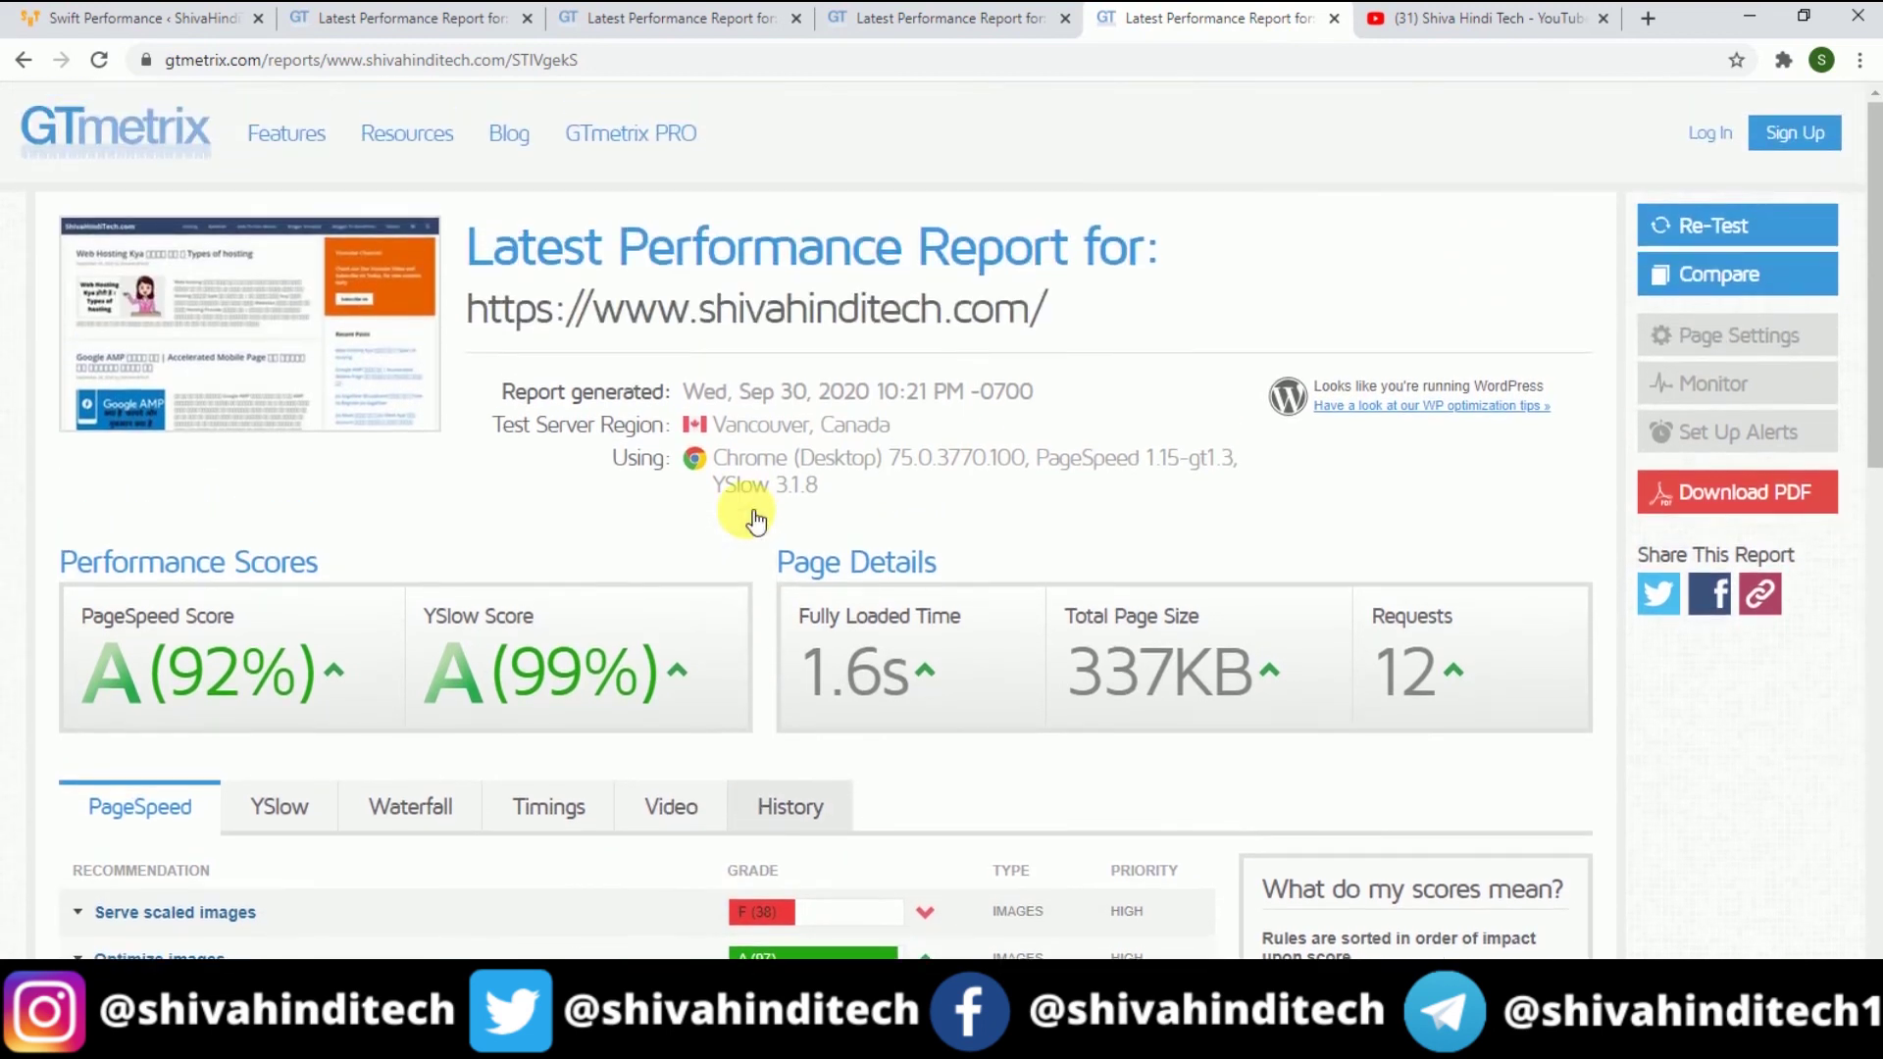